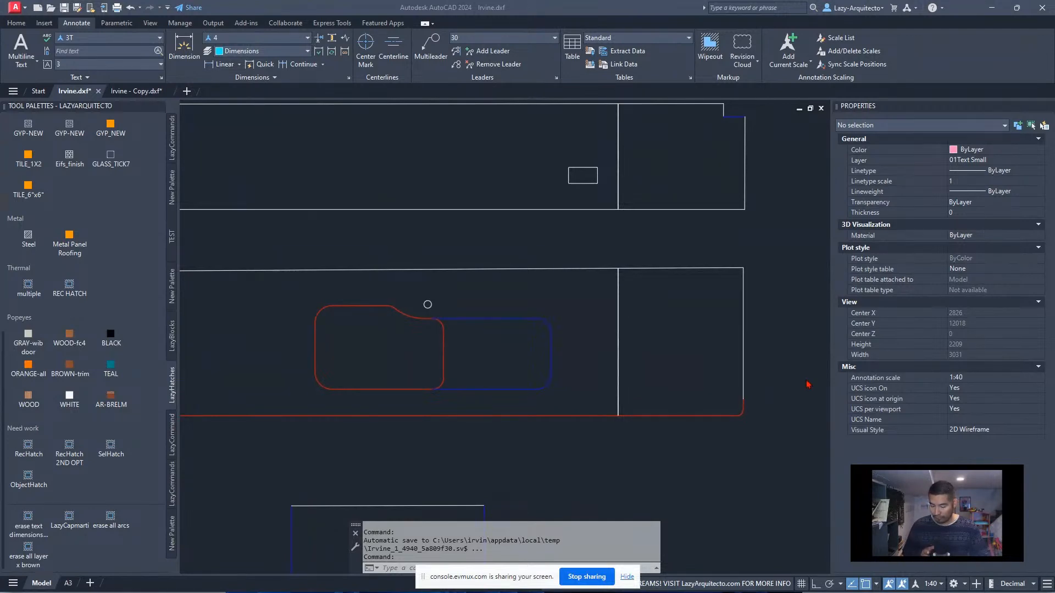
Switch to the macro client folder in File Explorer and open Irvine - Copy.dxf in AutoCAD
left_click(626, 577)
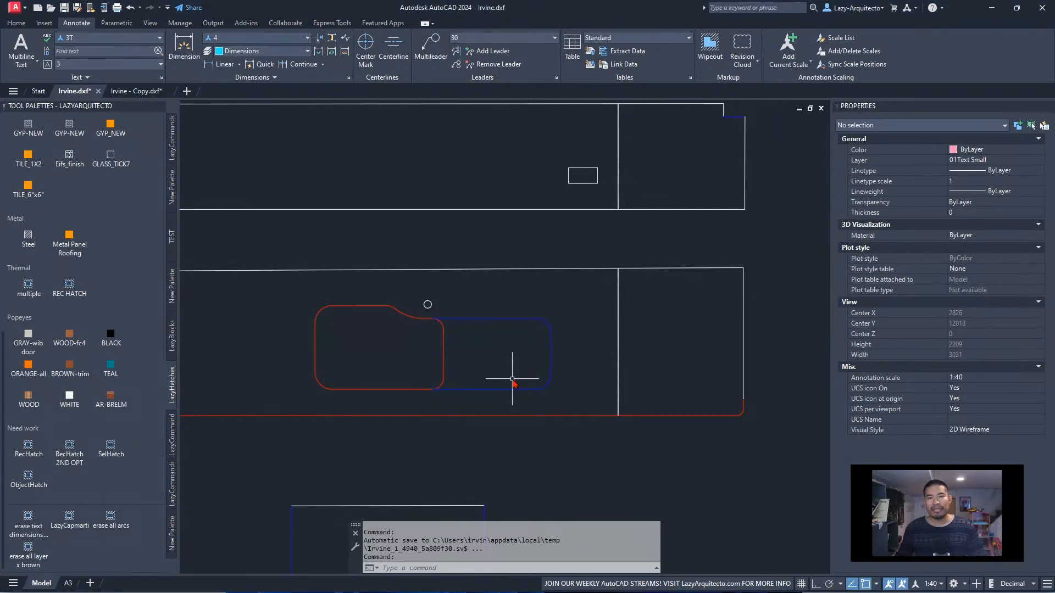
left_click_drag(0, 250, 549, 1)
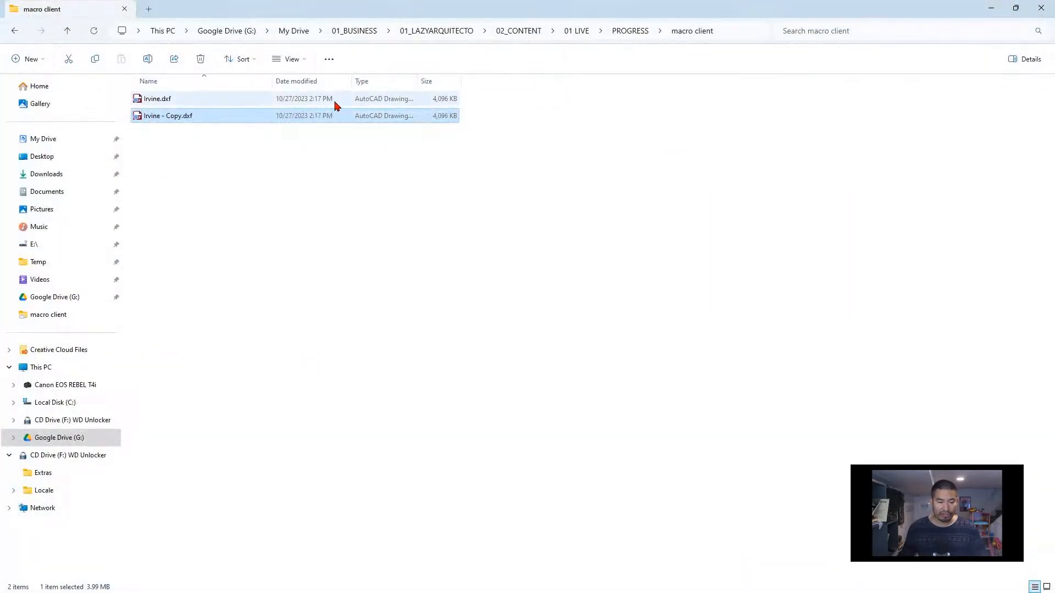
left_click(190, 99)
left_click(200, 117)
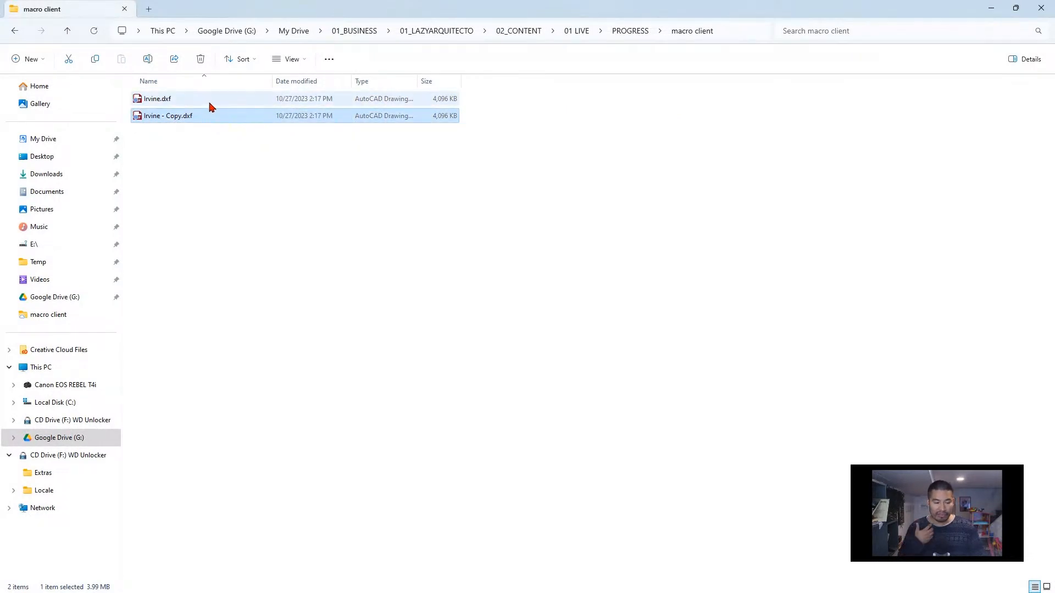
left_click(1015, 9)
left_click_drag(616, 140, 469, 144)
double_click(401, 248)
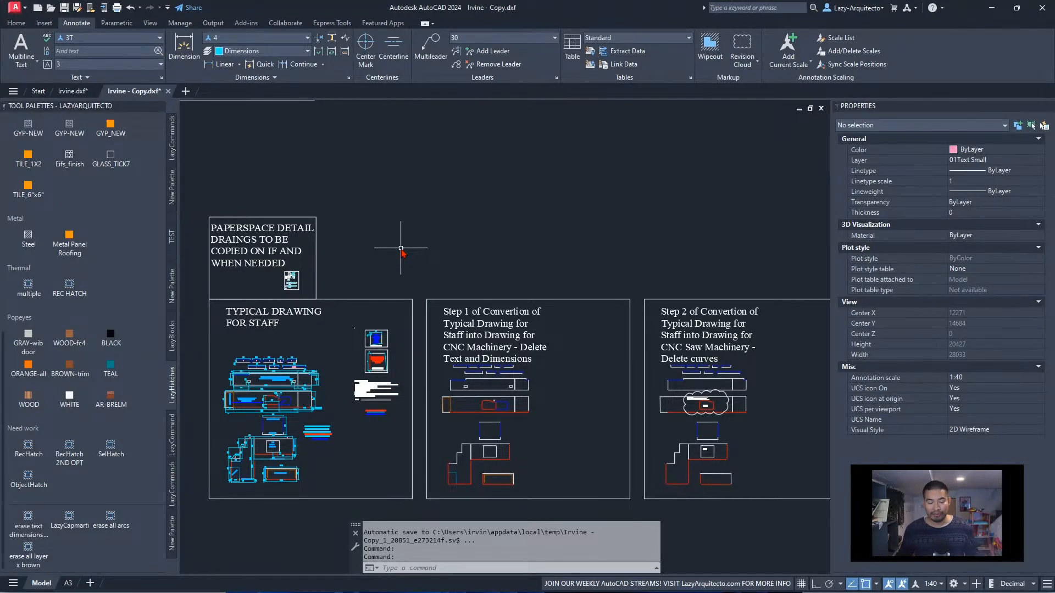
Examine the typical drawing for staff and the Step 1 frame on deleting text and dimensions
middle_click_drag(273, 390, 293, 383)
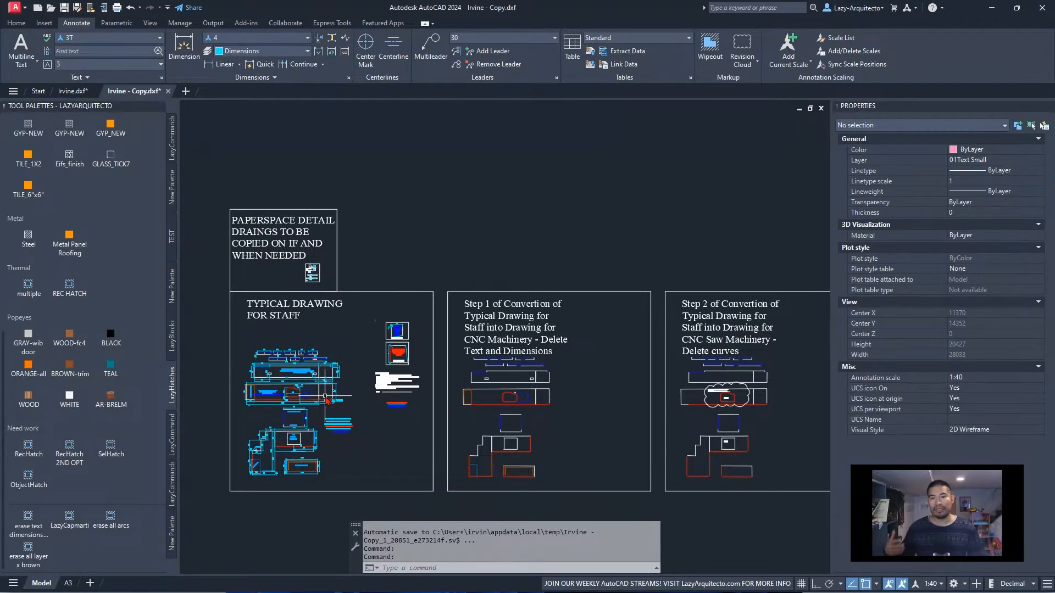
middle_click_drag(325, 396, 369, 372)
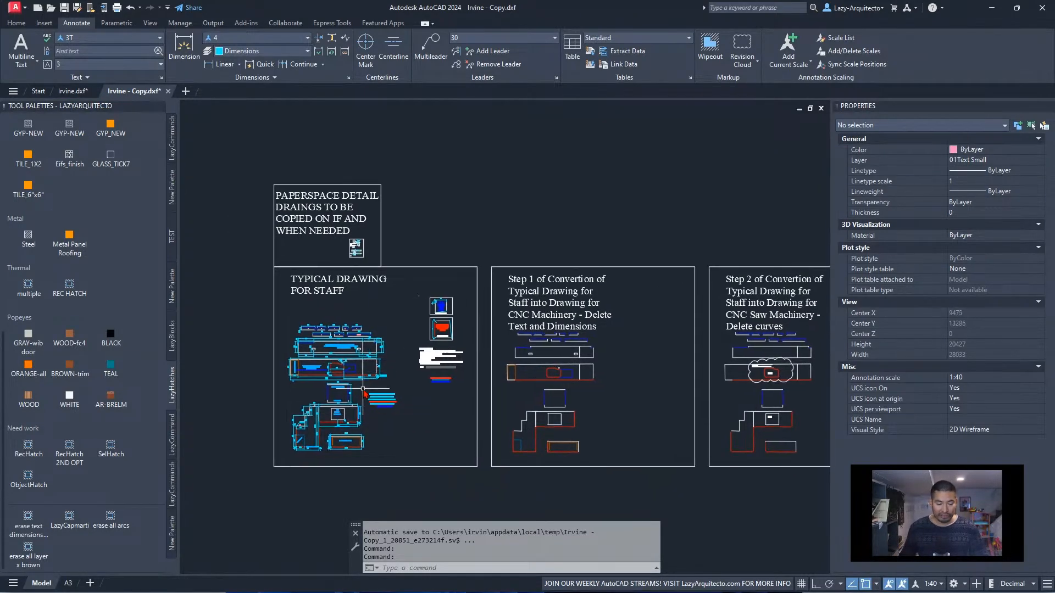
scroll(341, 342, "up", 3)
middle_click_drag(357, 374, 374, 287)
scroll(384, 281, "up", 2)
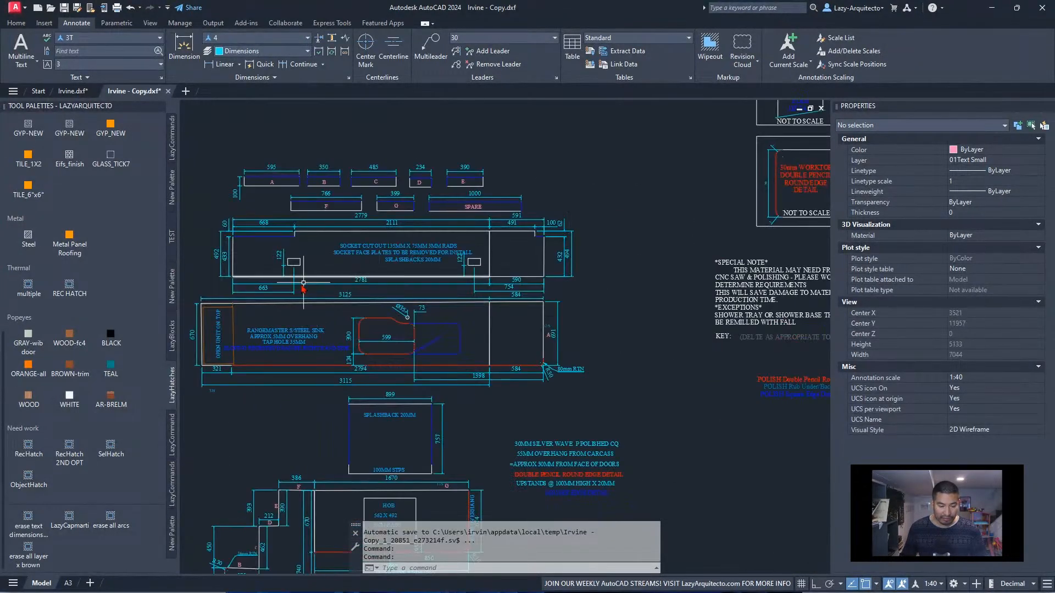
scroll(442, 271, "down", 2)
mouse_move(580, 255)
middle_mouse_down()
mouse_move(458, 264)
mouse_move(376, 285)
middle_mouse_up()
middle_click_drag(566, 293, 395, 281)
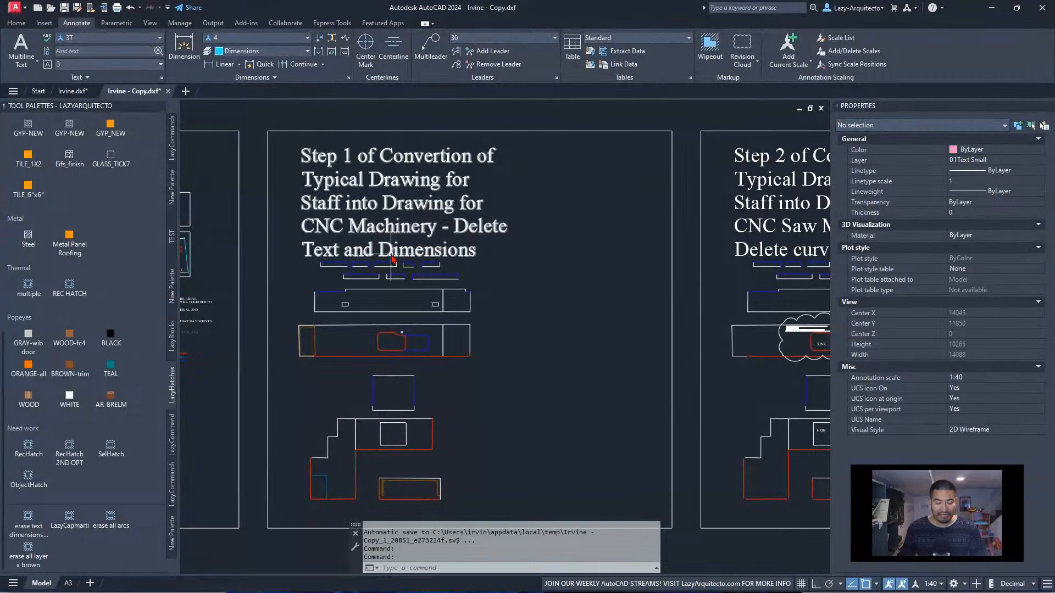
scroll(458, 376, "down", 3)
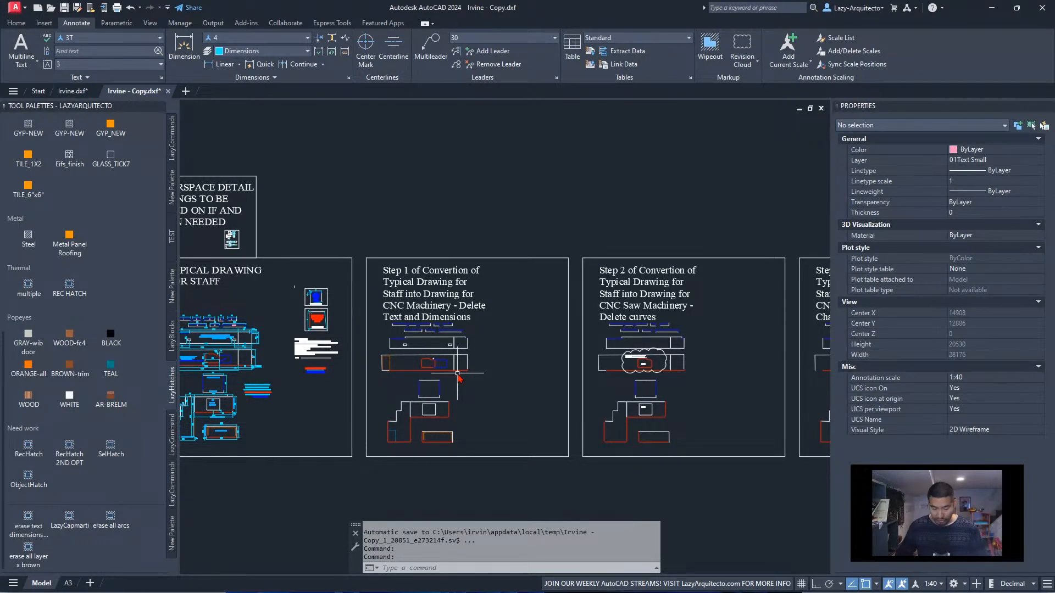
Compare the Step 2 frame on deleting curves with Step 1, checking the worktop's rounded lower corner
mouse_move(553, 318)
middle_mouse_down()
mouse_move(353, 304)
mouse_move(369, 287)
middle_mouse_up()
scroll(362, 313, "up", 3)
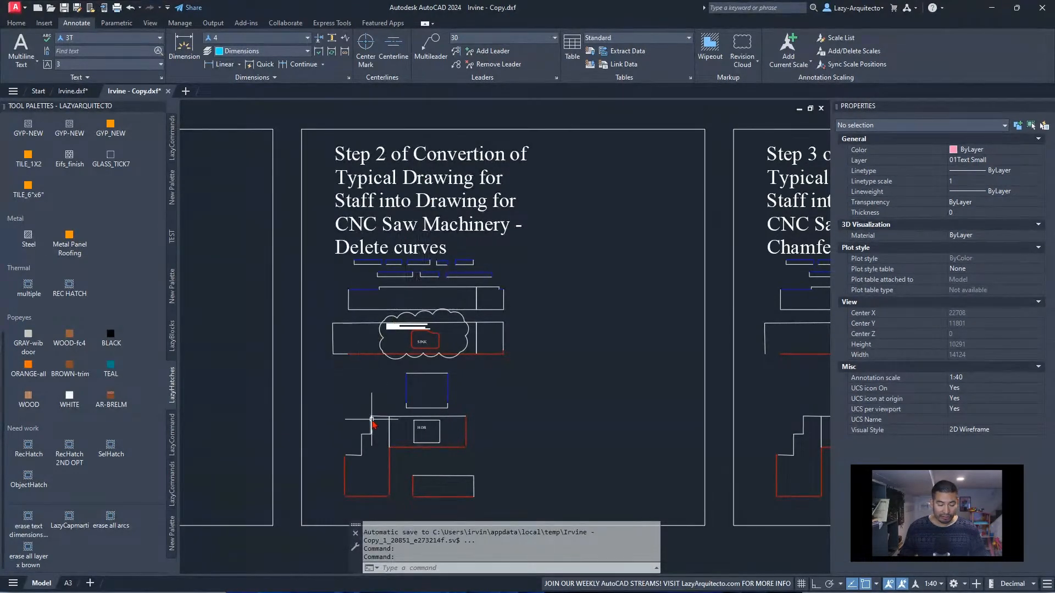
scroll(375, 426, "up", 3)
scroll(375, 426, "down", 6)
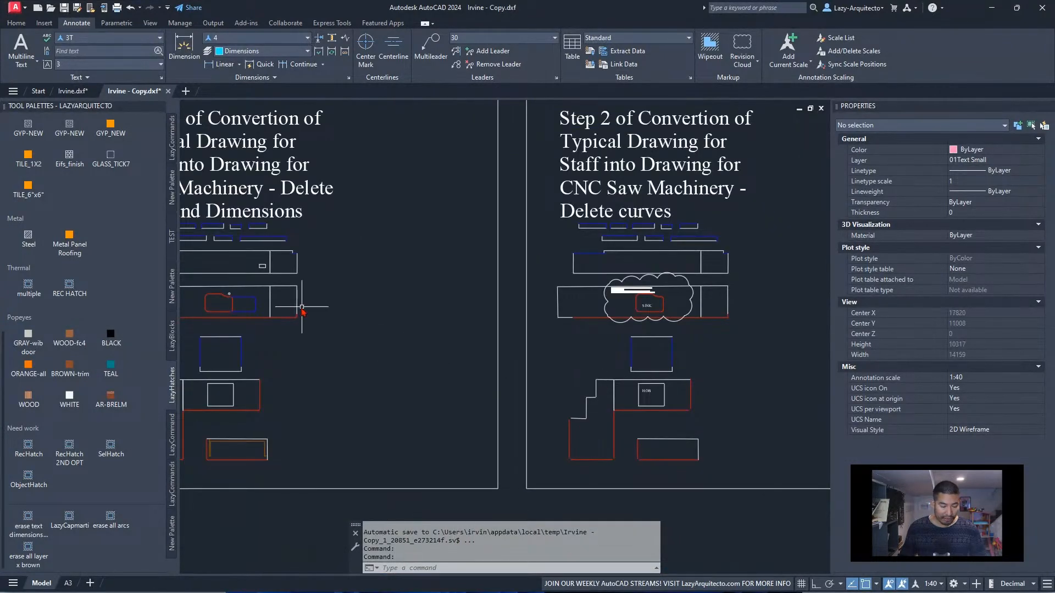
middle_click_drag(286, 305, 329, 313)
scroll(384, 336, "up", 8)
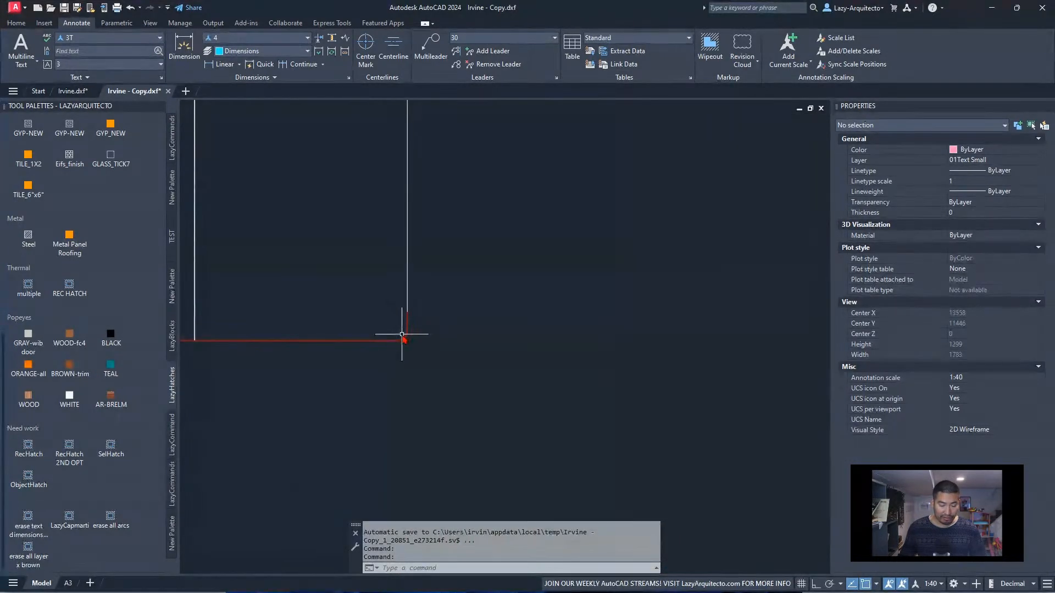
scroll(363, 322, "down", 3)
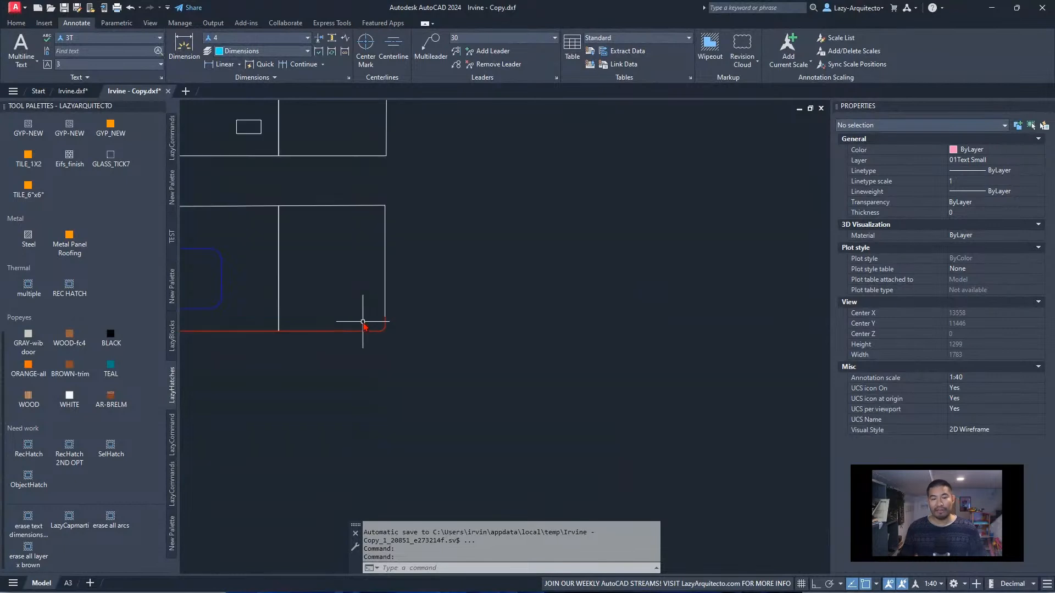
scroll(362, 322, "down", 6)
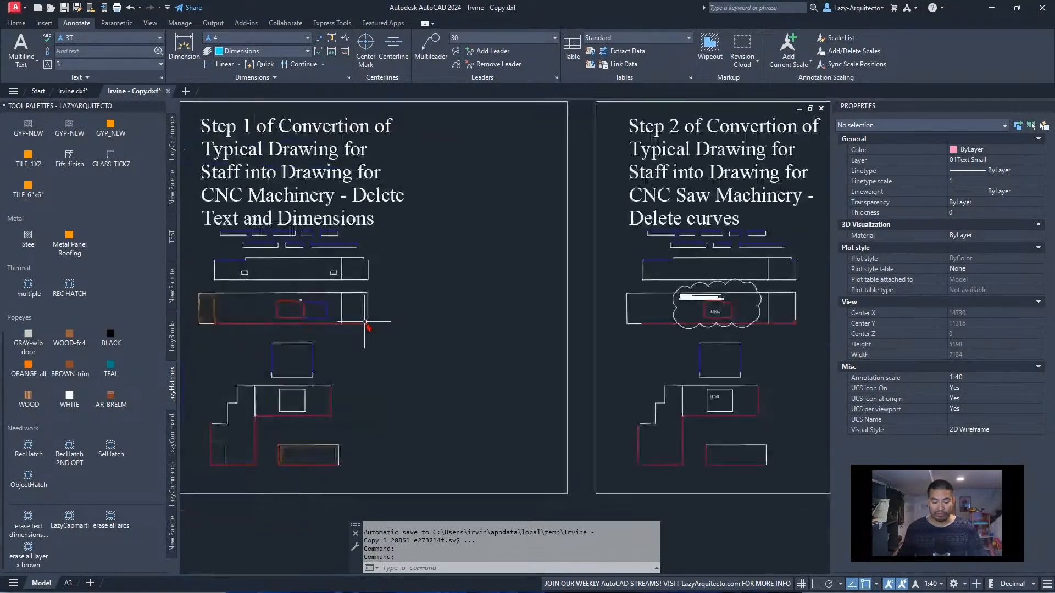
middle_click_drag(669, 324, 573, 328)
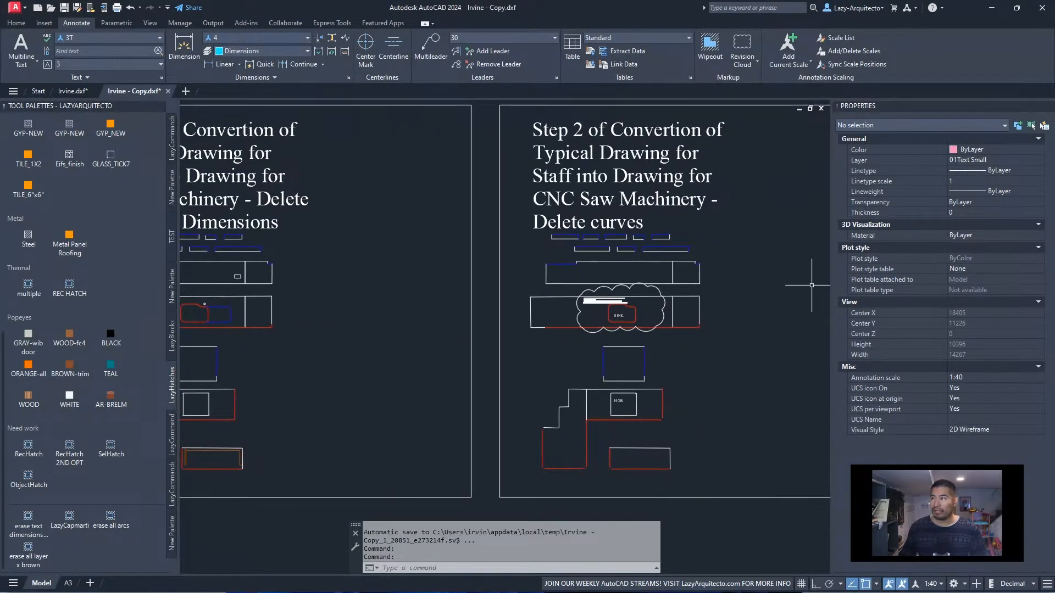
Examine the Step 3 frame on chamfer set to 0 and the Step 4 frame on extending split lines
middle_click_drag(738, 315, 470, 315)
middle_click_drag(607, 348, 448, 347)
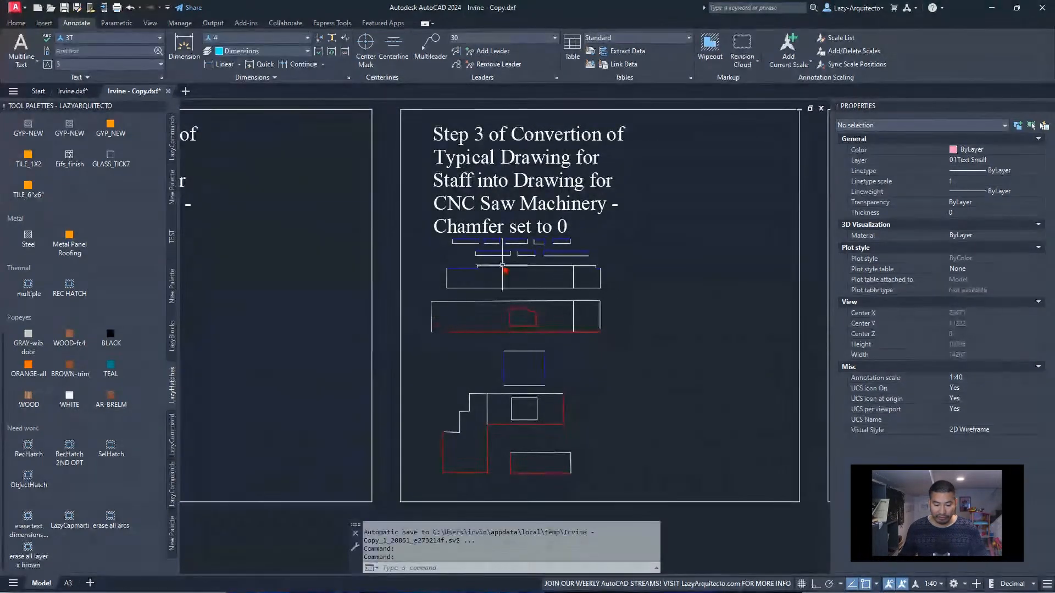
scroll(572, 149, "up", 3)
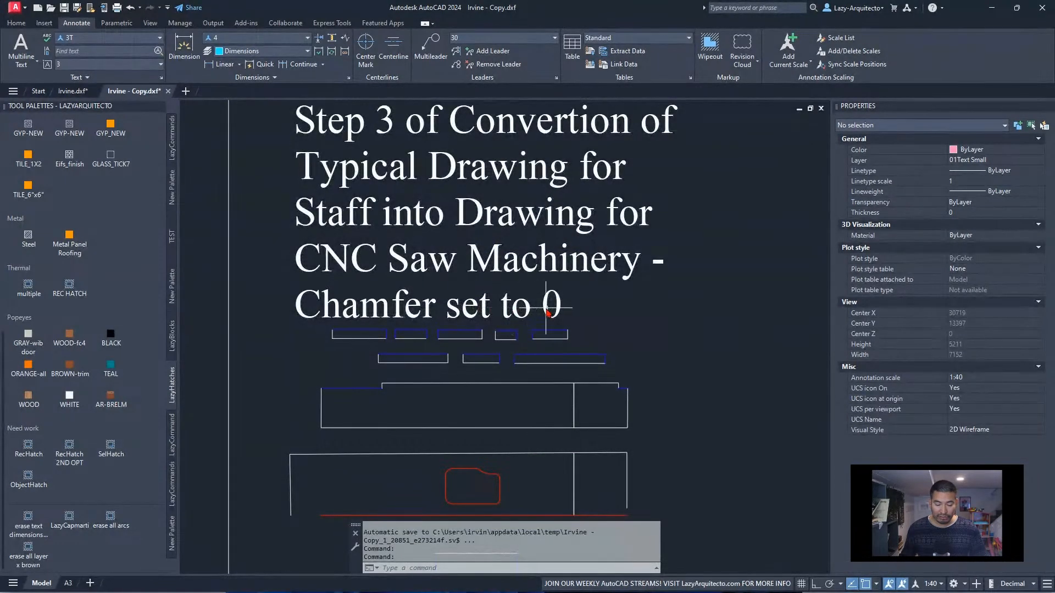
scroll(322, 429, "up", 3)
scroll(325, 429, "up", 6)
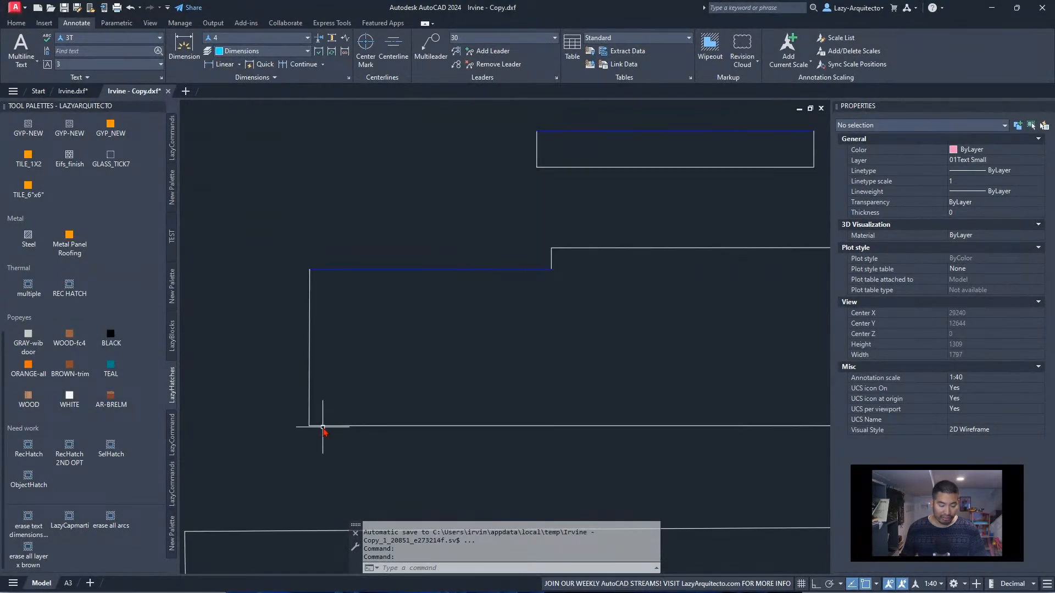
scroll(377, 357, "down", 12)
middle_click_drag(584, 360, 426, 342)
scroll(476, 321, "up", 3)
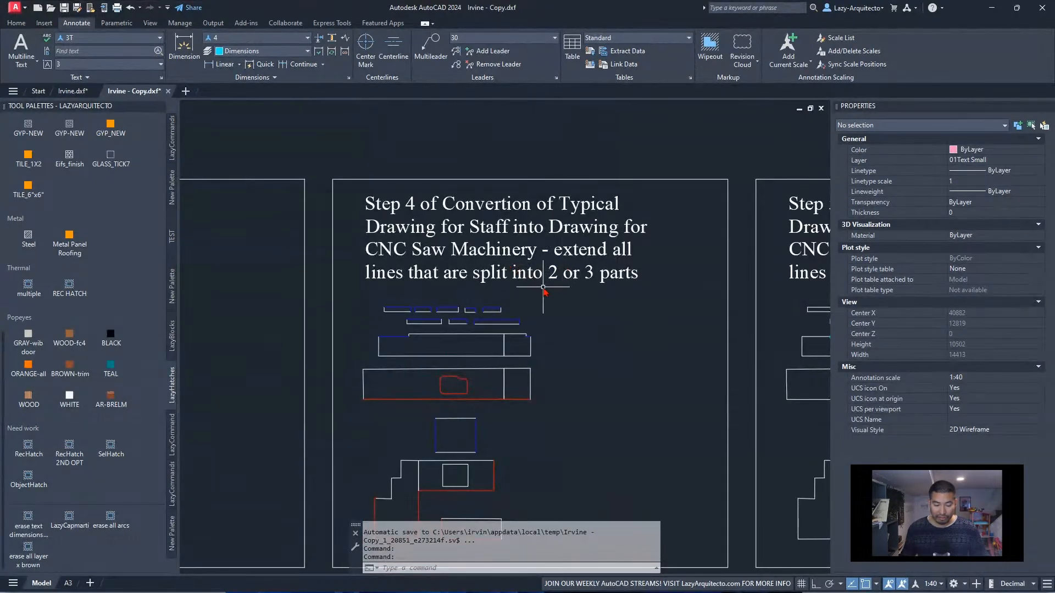
middle_click_drag(620, 319, 572, 290)
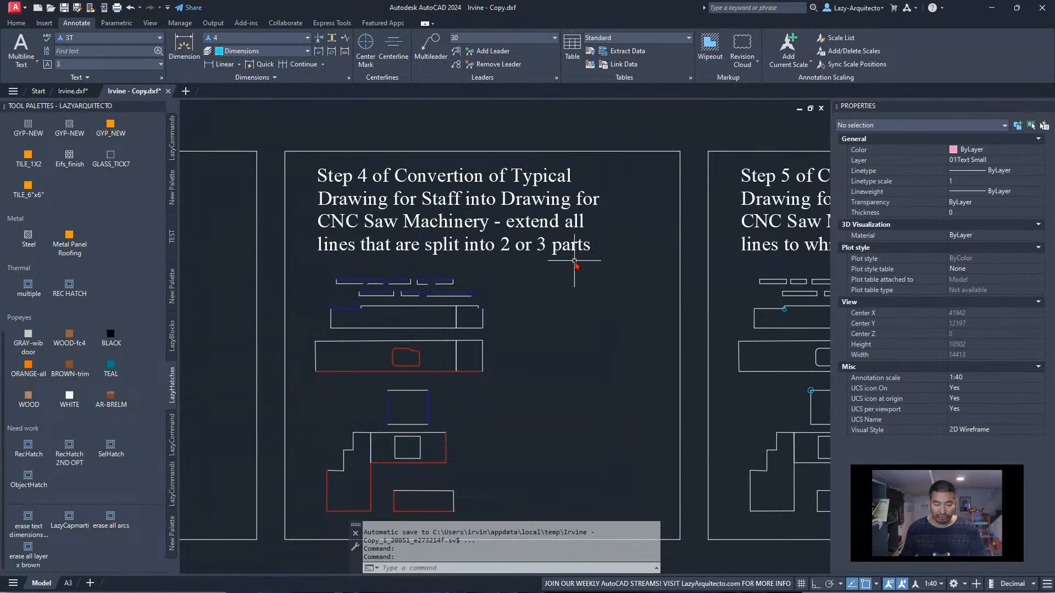
middle_click_drag(430, 450, 404, 389)
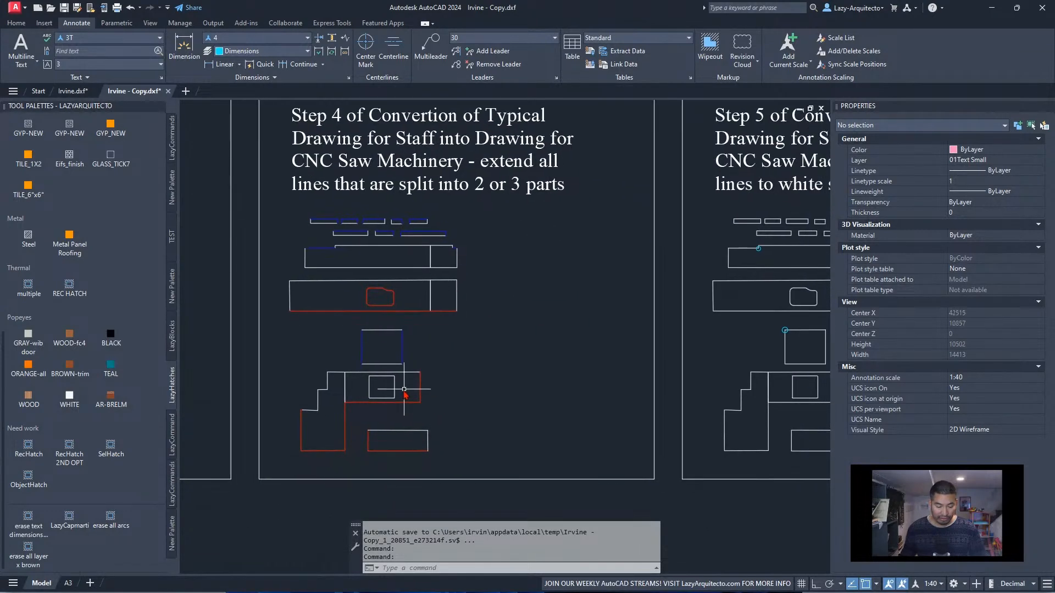
Examine the Step 5 frame on converting all lines to white solid, inspecting the splashback's top line and its marked corner
middle_click_drag(607, 365, 301, 405)
scroll(459, 394, "down", 3)
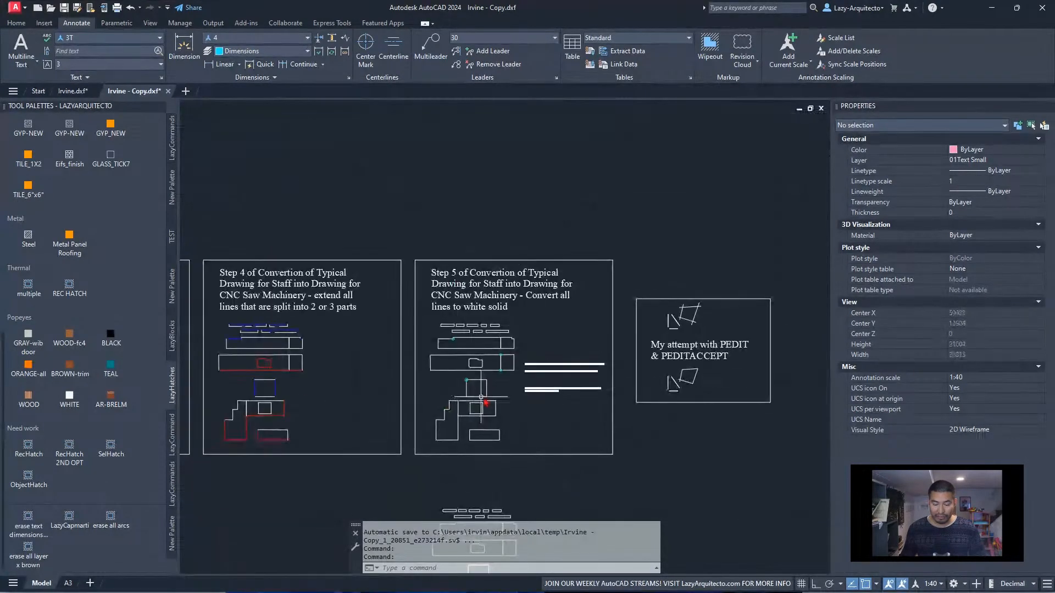
scroll(475, 379, "up", 3)
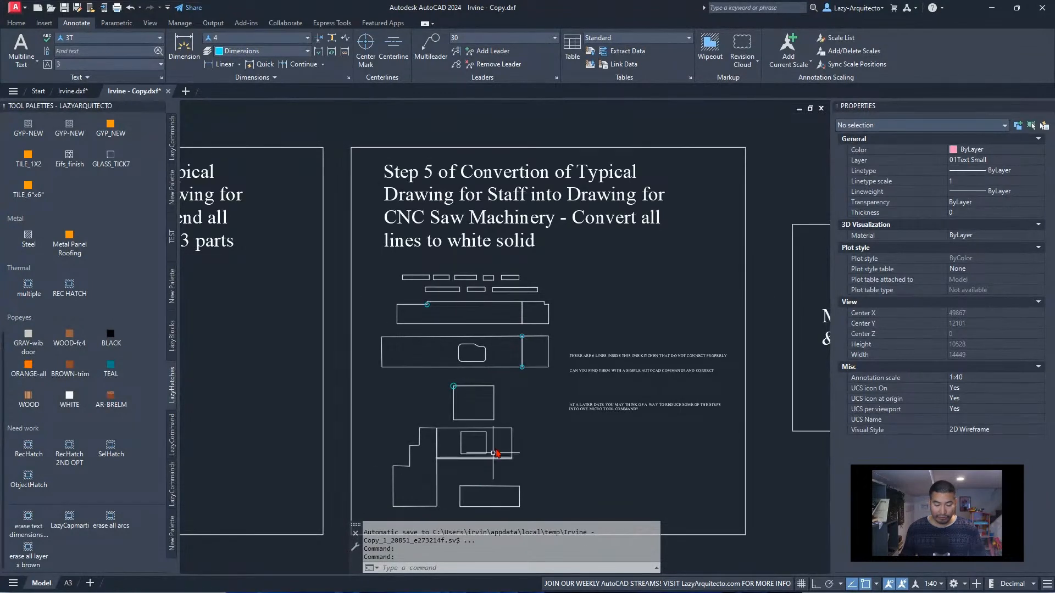
left_click(467, 385)
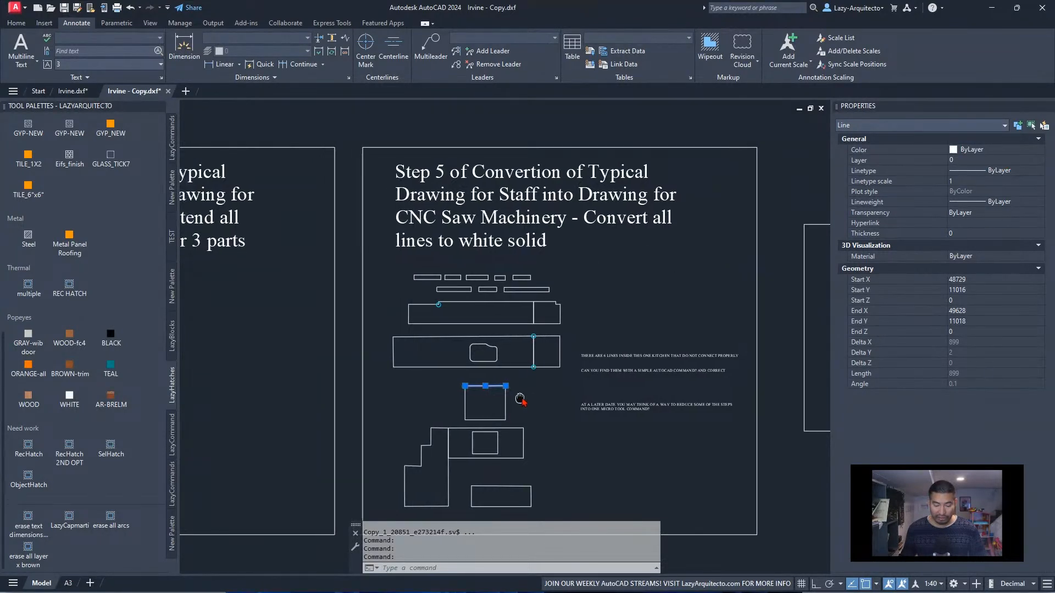
middle_click_drag(508, 396, 562, 384)
key("Escape")
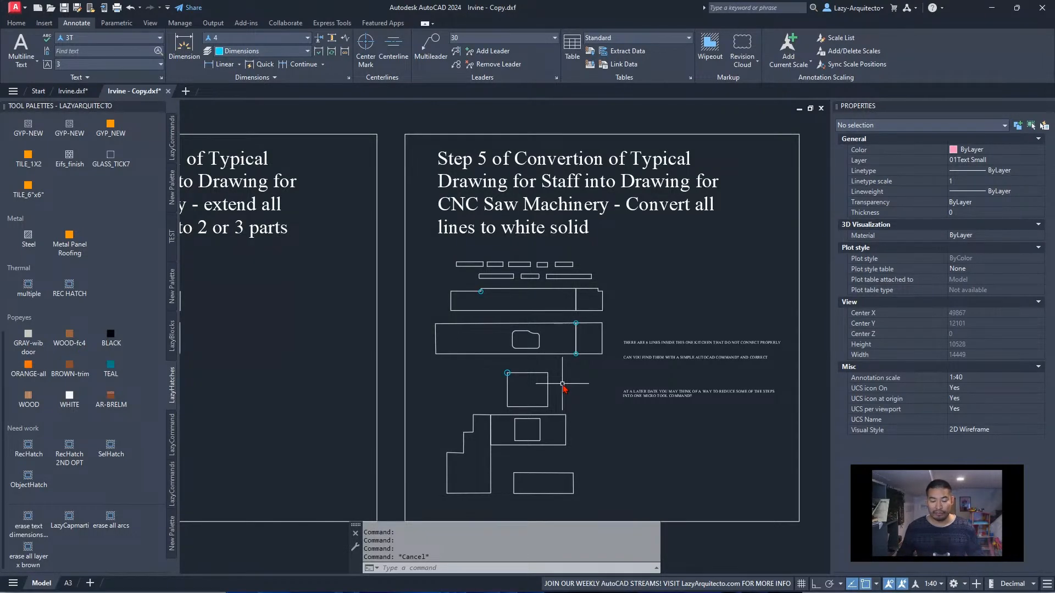
scroll(562, 384, "down", 9)
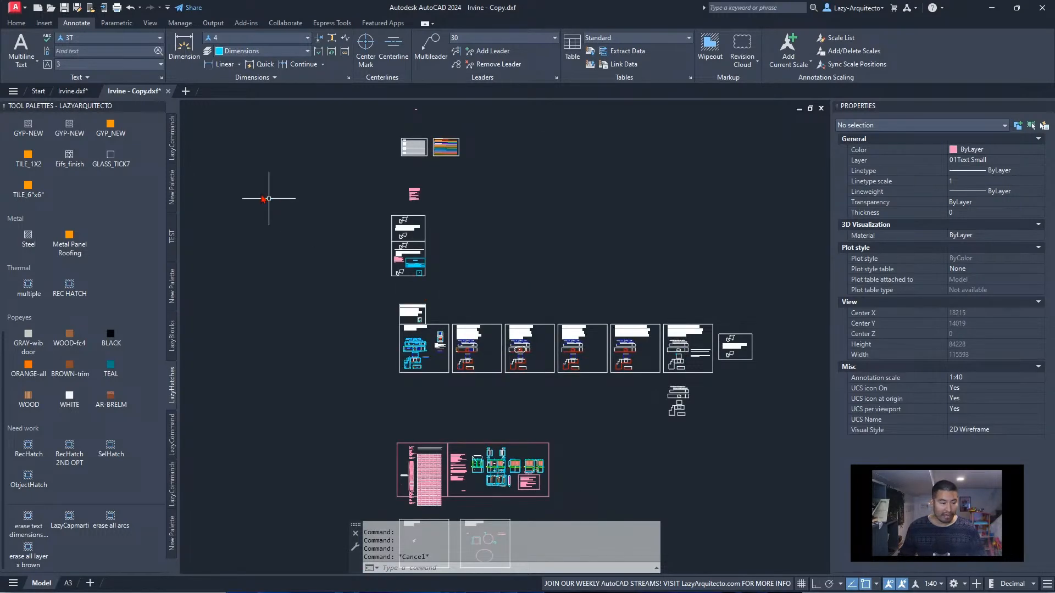
Close Irvine.dxf without saving its changes and reopen it from the macro client folder
left_click(71, 93)
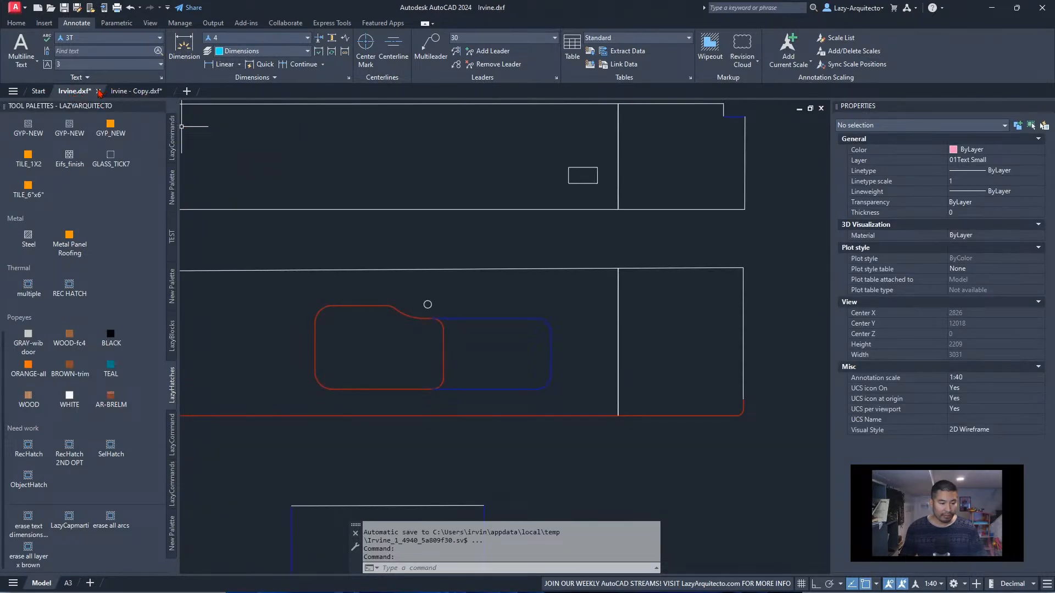
left_click(99, 91)
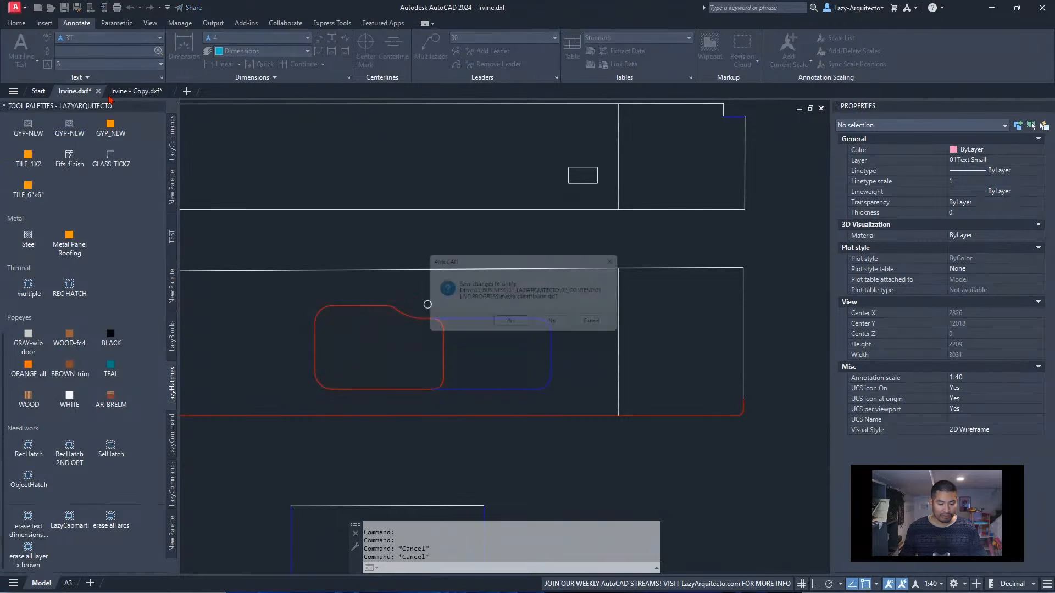
left_click(566, 327)
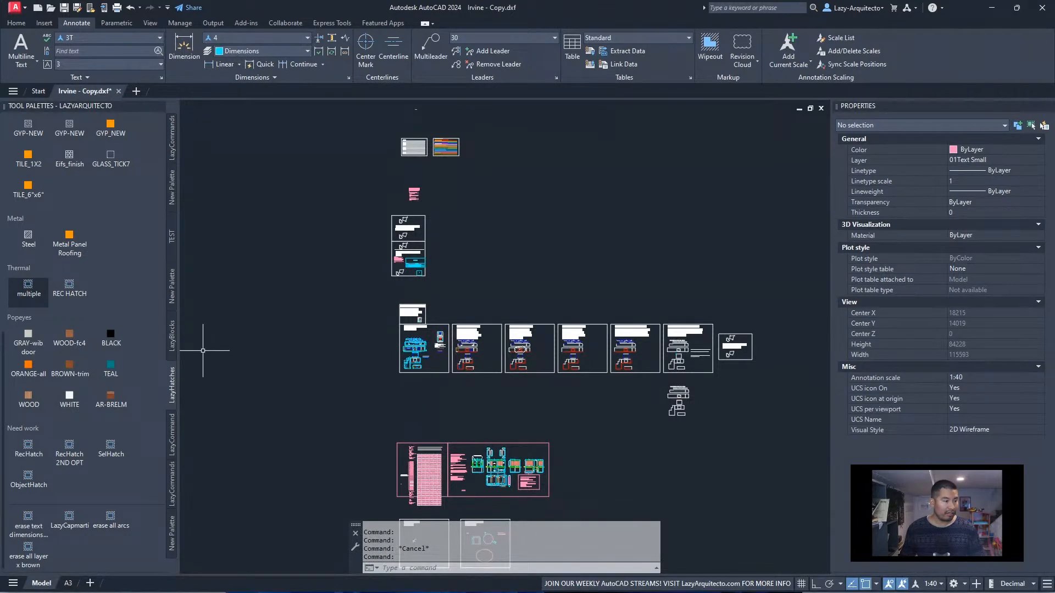
key("alt+Tab")
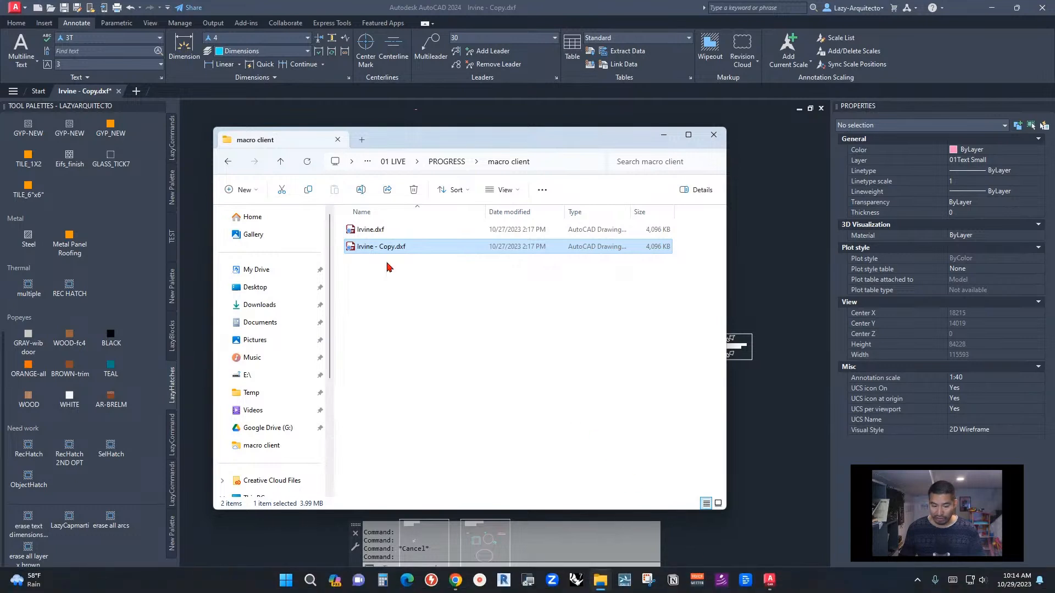
left_click(380, 231)
double_click(380, 231)
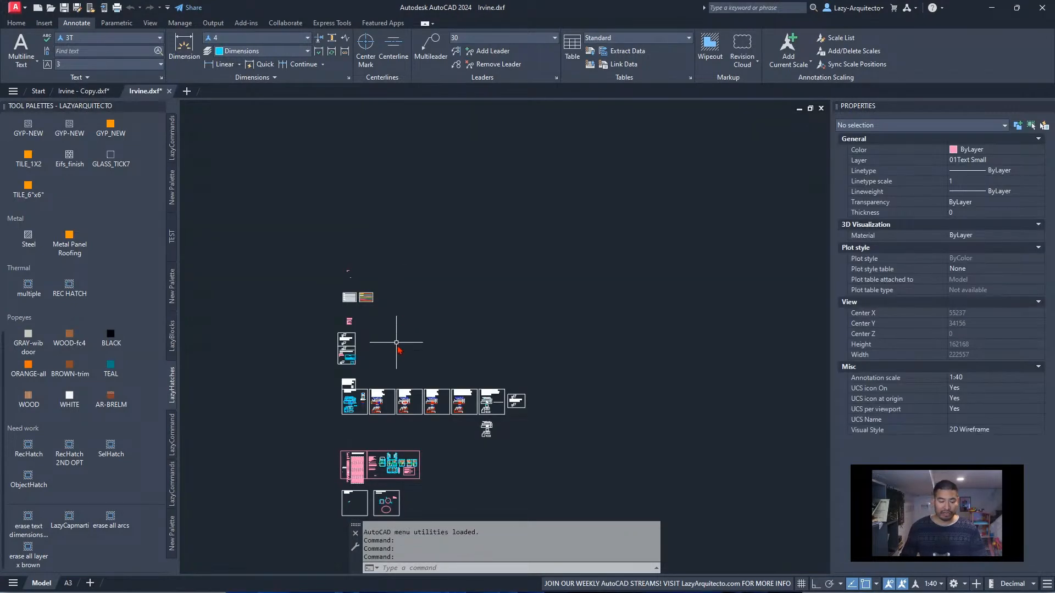
Look over the typical staff drawing and the row of conversion step frames in the reopened Irvine.dxf
scroll(379, 407, "up", 5)
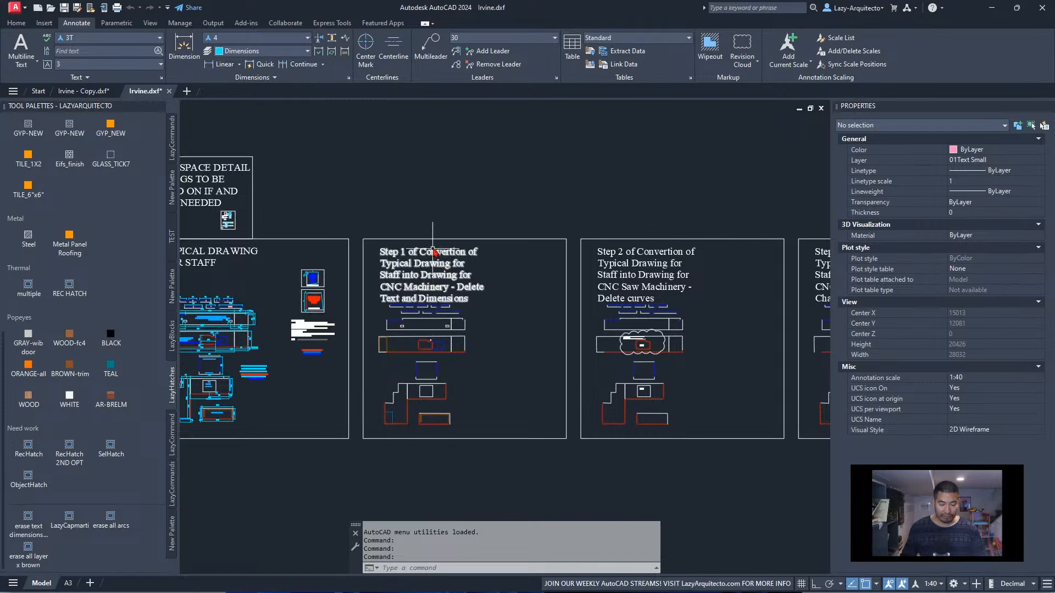
scroll(434, 251, "down", 6)
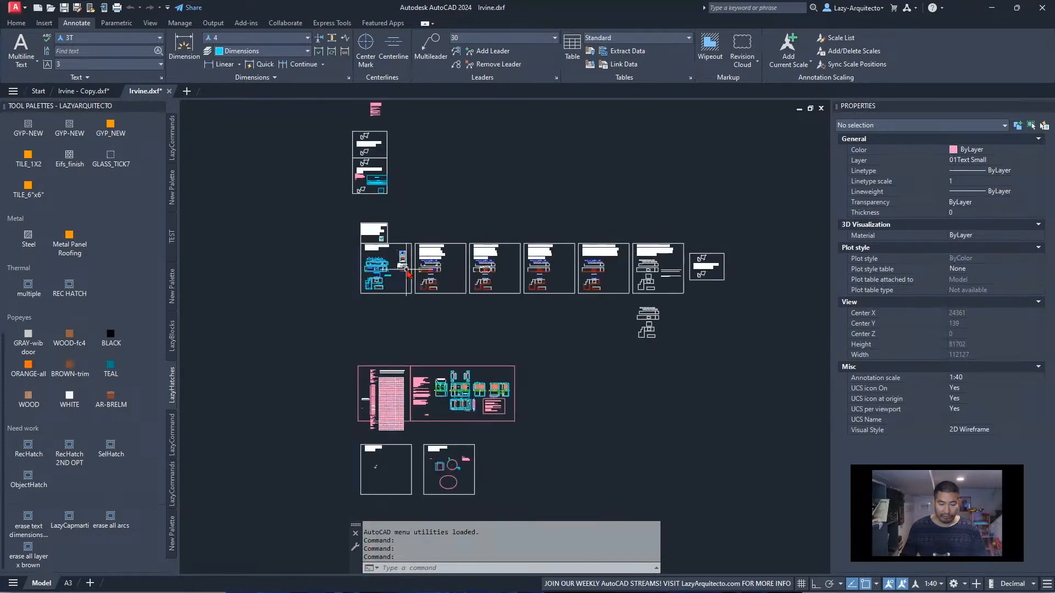
scroll(406, 270, "up", 6)
middle_click_drag(288, 351, 380, 352)
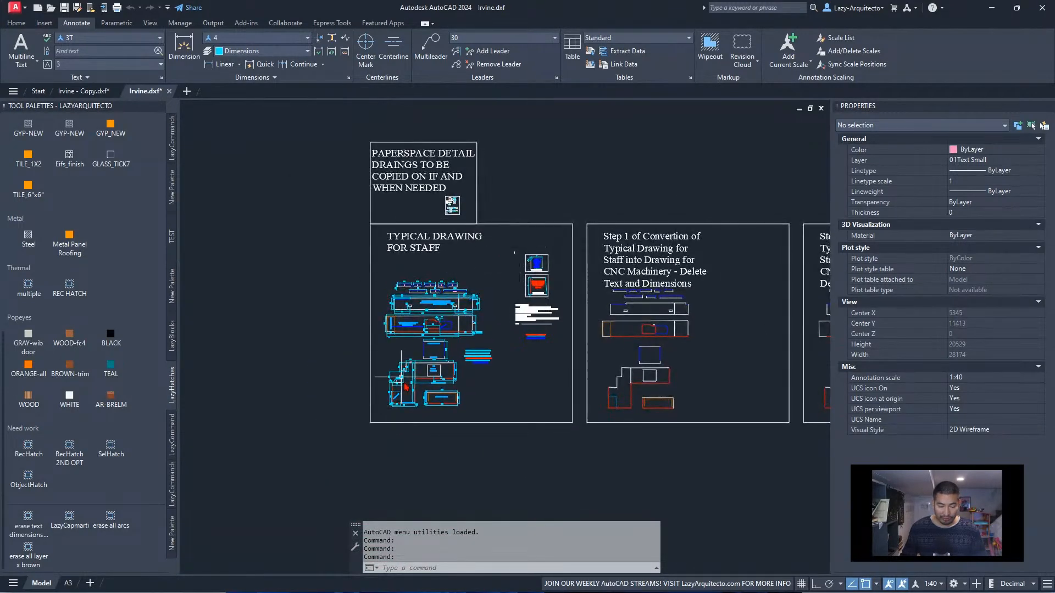
scroll(422, 399, "down", 6)
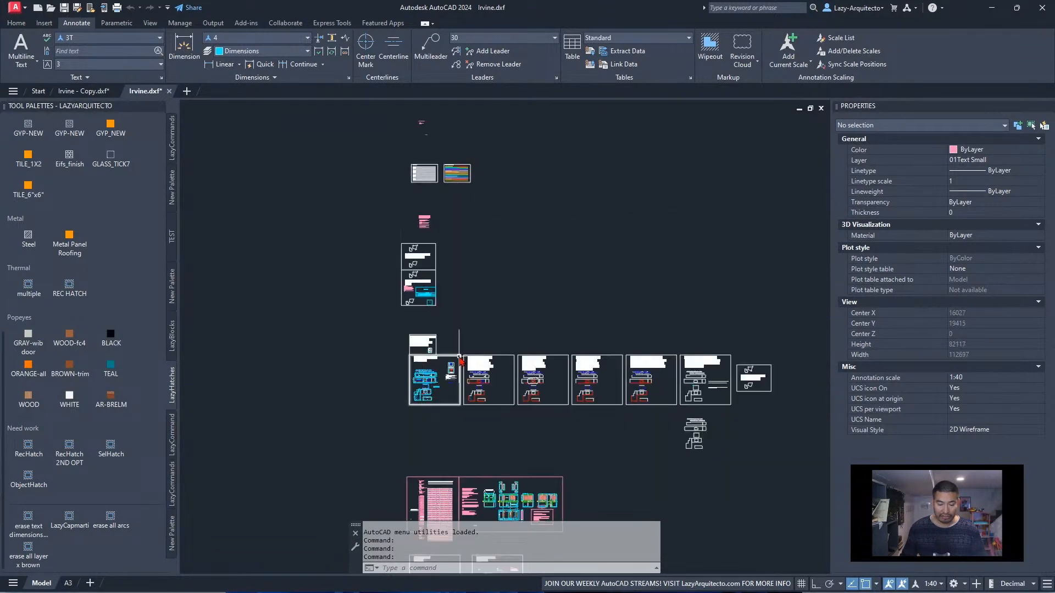
Erase all the objects above the row of conversion step frames
scroll(460, 351, "up", 6)
scroll(428, 351, "down", 6)
left_click(430, 348)
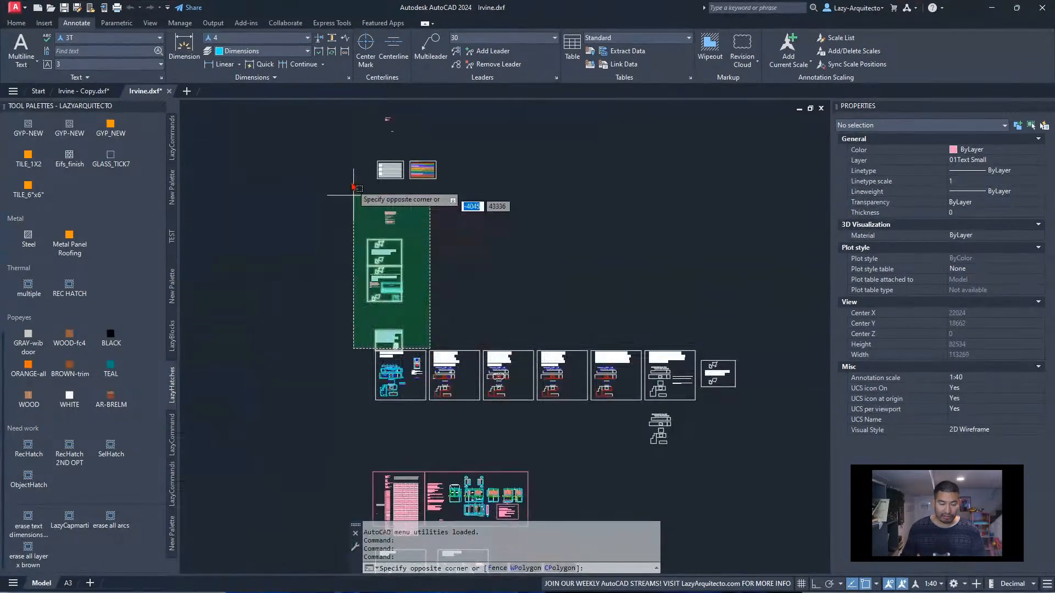
left_click(327, 106)
key("Delete")
Erase all the sheets and frames below the row of conversion step frames
scroll(365, 186, "down", 3)
left_click(484, 429)
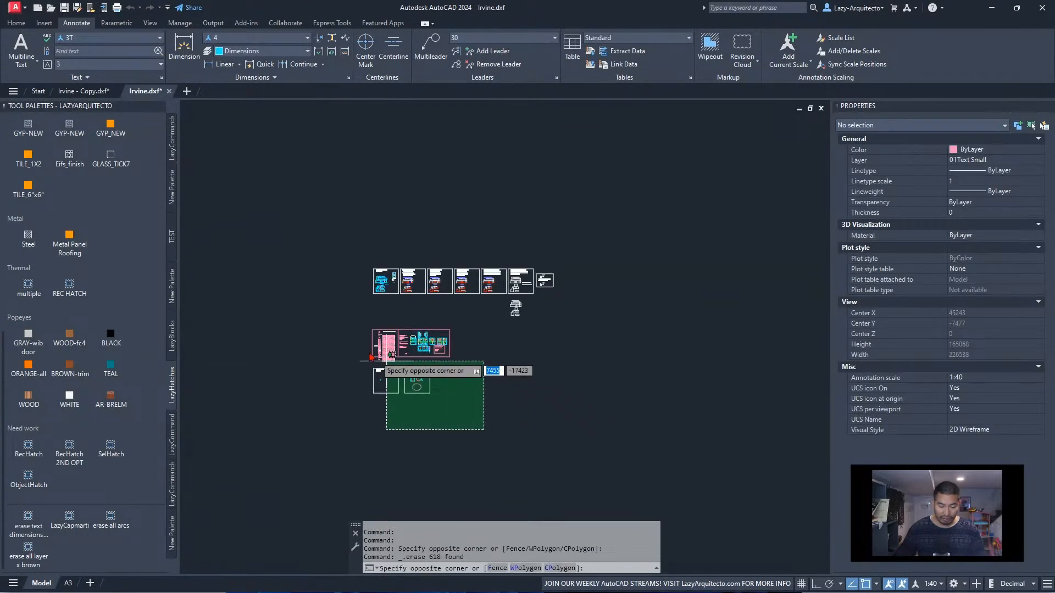
left_click(330, 306)
key("Delete")
Erase the conversion step frames and loose parts beside the typical staff drawing, keeping only that drawing in full view
left_click(609, 333)
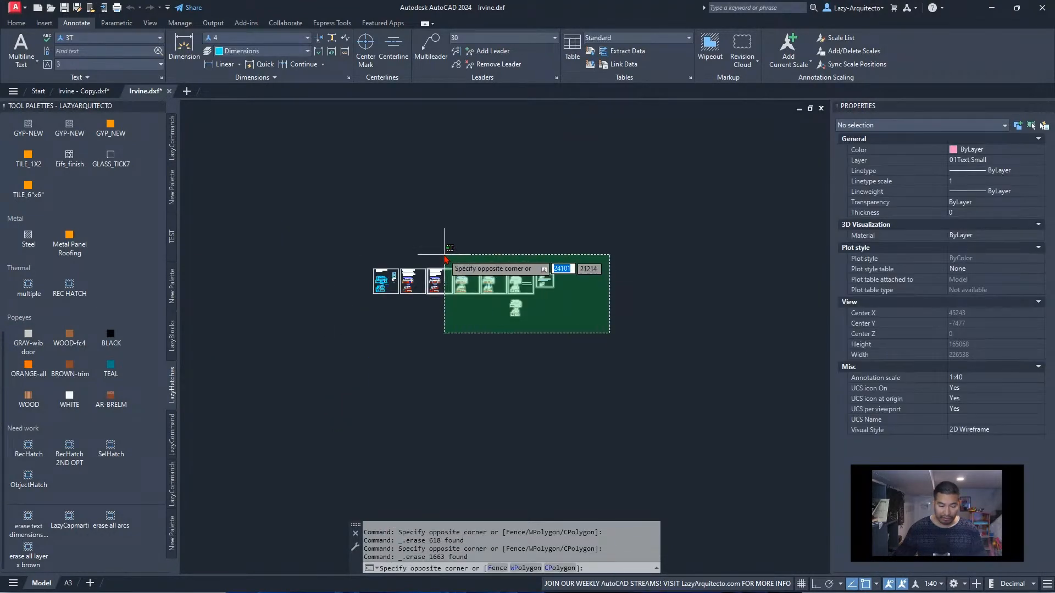
left_click(405, 227)
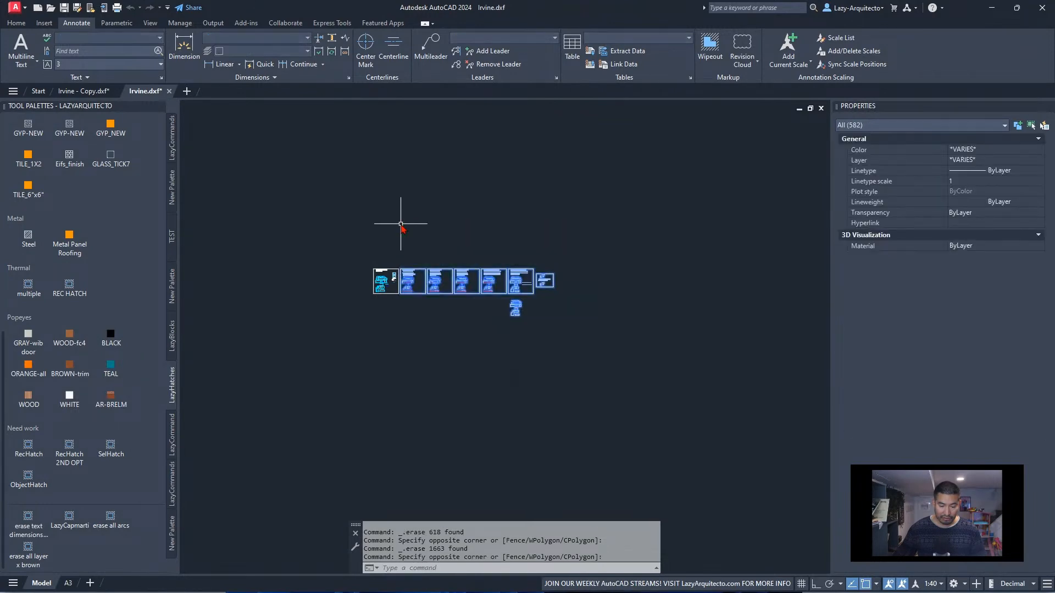
key("Delete")
scroll(406, 280, "up", 5)
middle_click(406, 280)
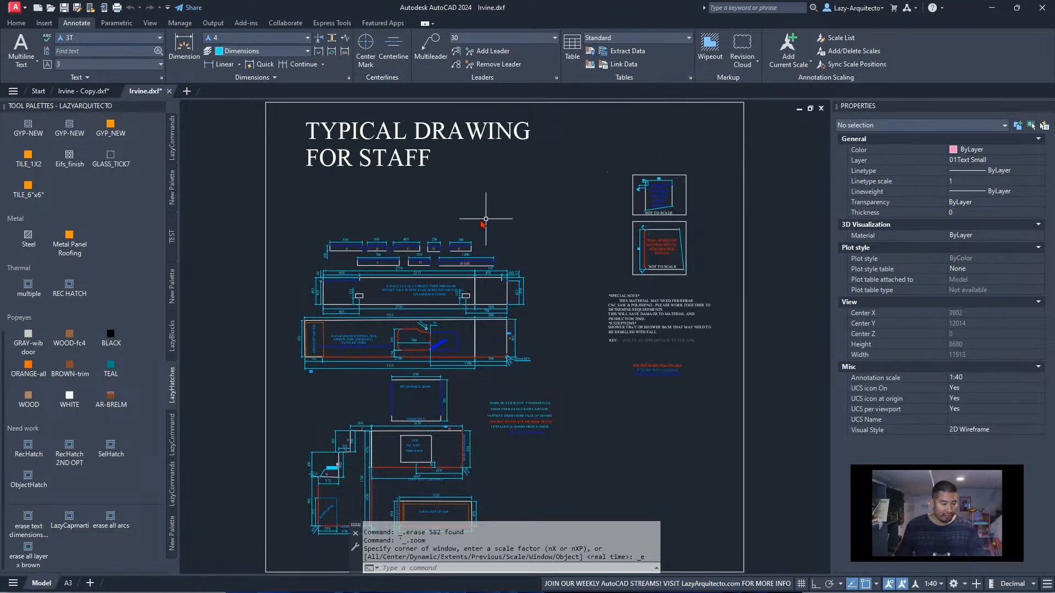
Remove the LazyNote tool from the first New Palette tool palette
scroll(101, 199, "up", 5)
scroll(104, 200, "up", 2)
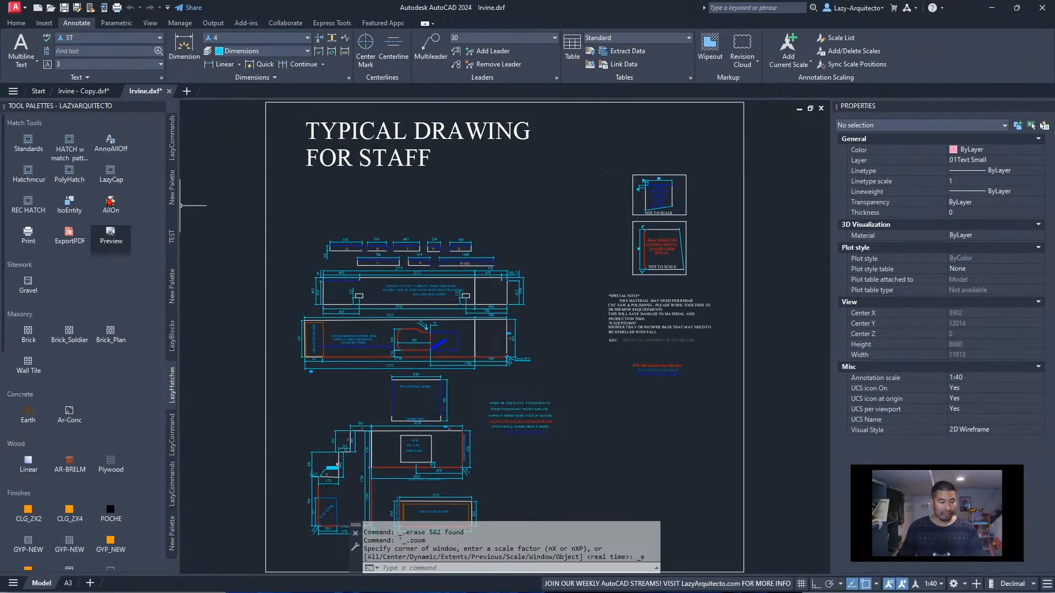
left_click(174, 192)
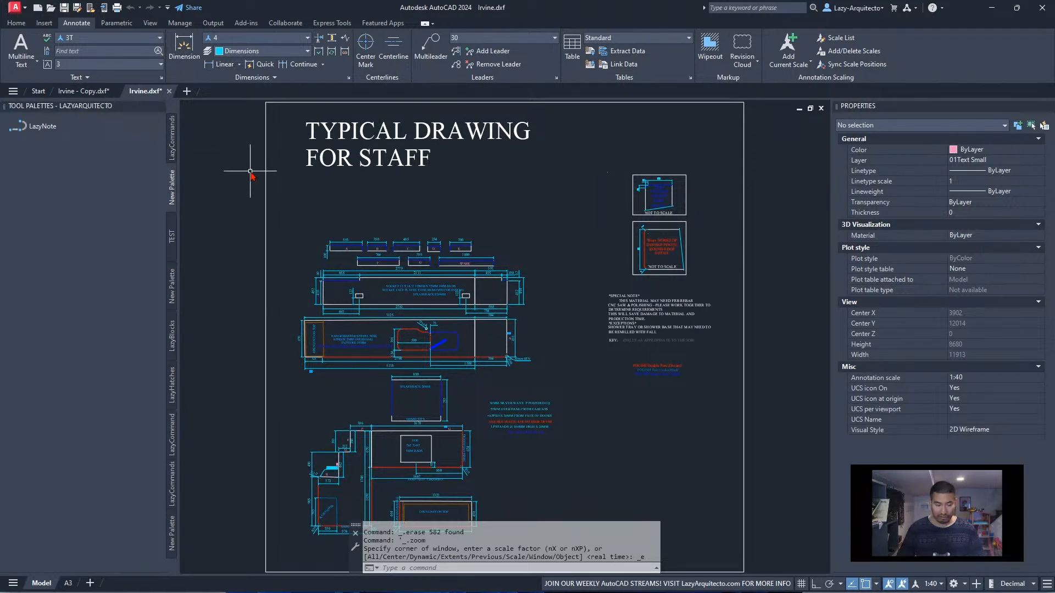
key("ctrl+3")
key("ctrl+3")
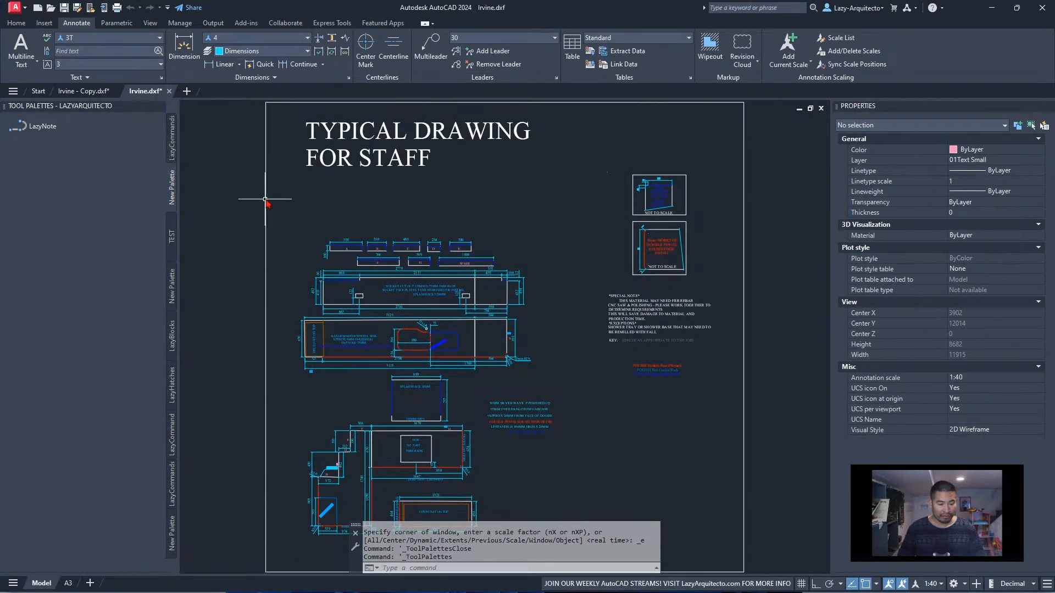
right_click(55, 126)
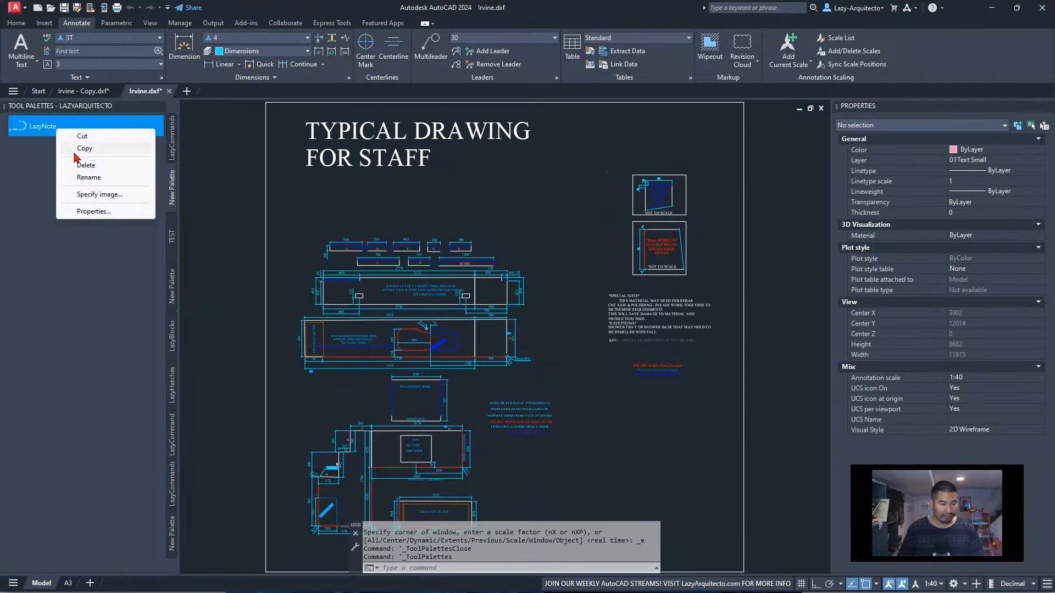
left_click(117, 165)
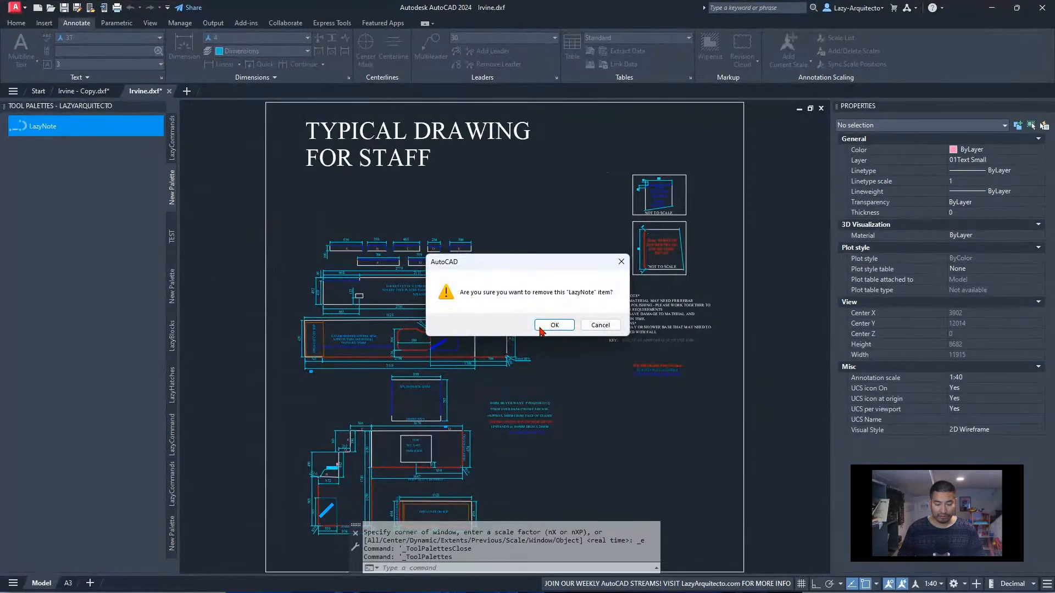
left_click(544, 329)
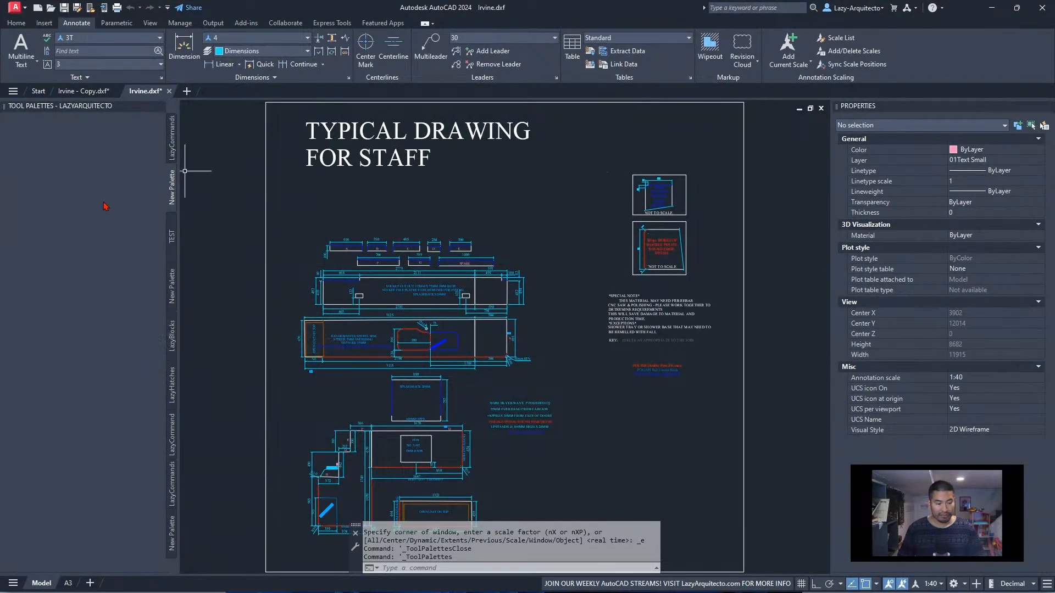
Add the drawing's outer border polyline to the empty palette as a tool and open its tool properties in a smaller window
left_click(266, 143)
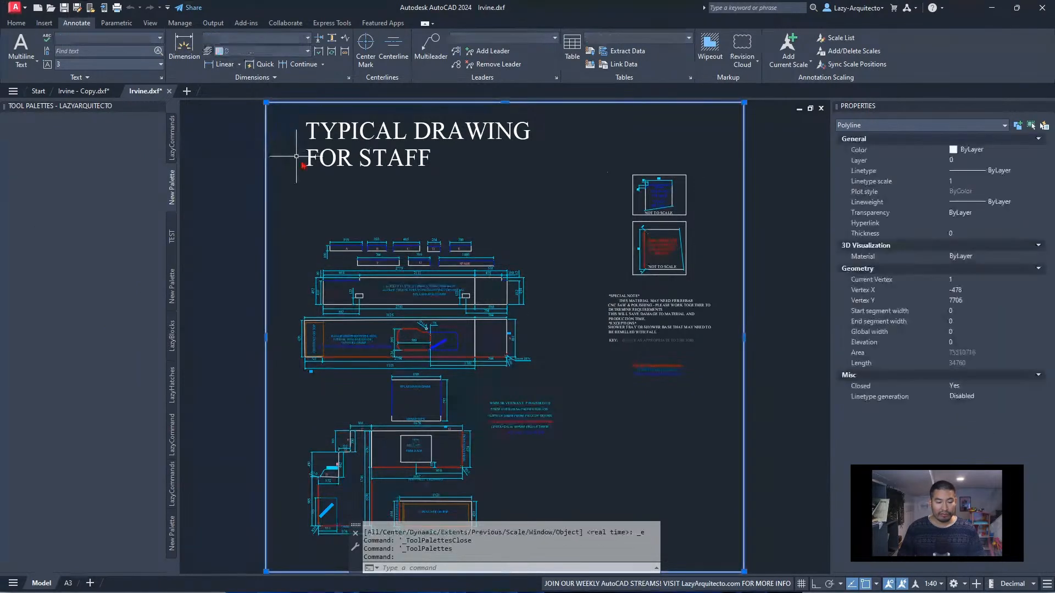
left_click_drag(266, 122, 113, 190)
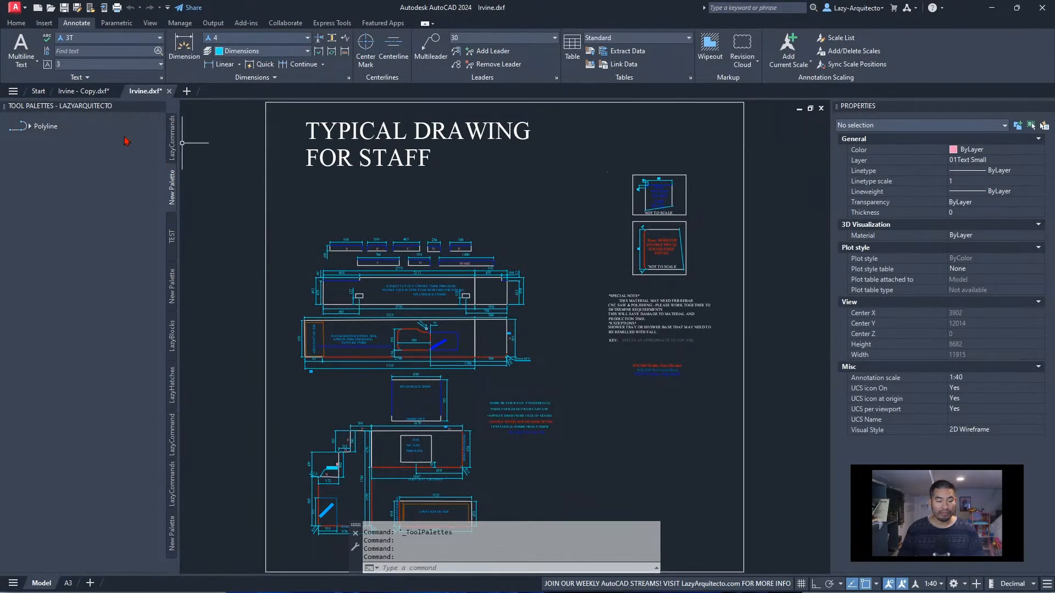
right_click(68, 130)
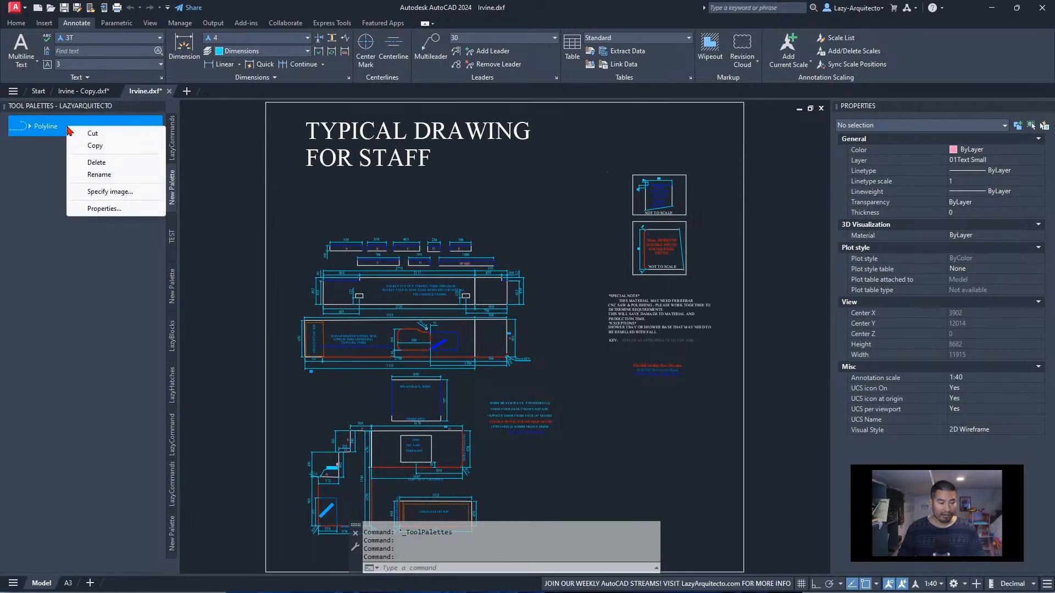
left_click(100, 209)
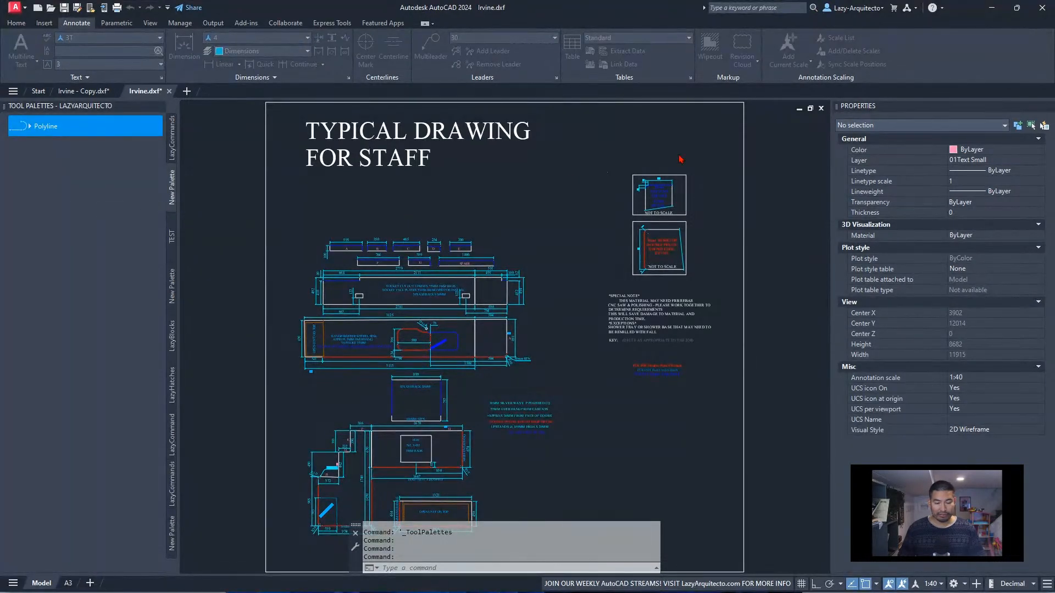
left_click_drag(1016, 275, 159, 196)
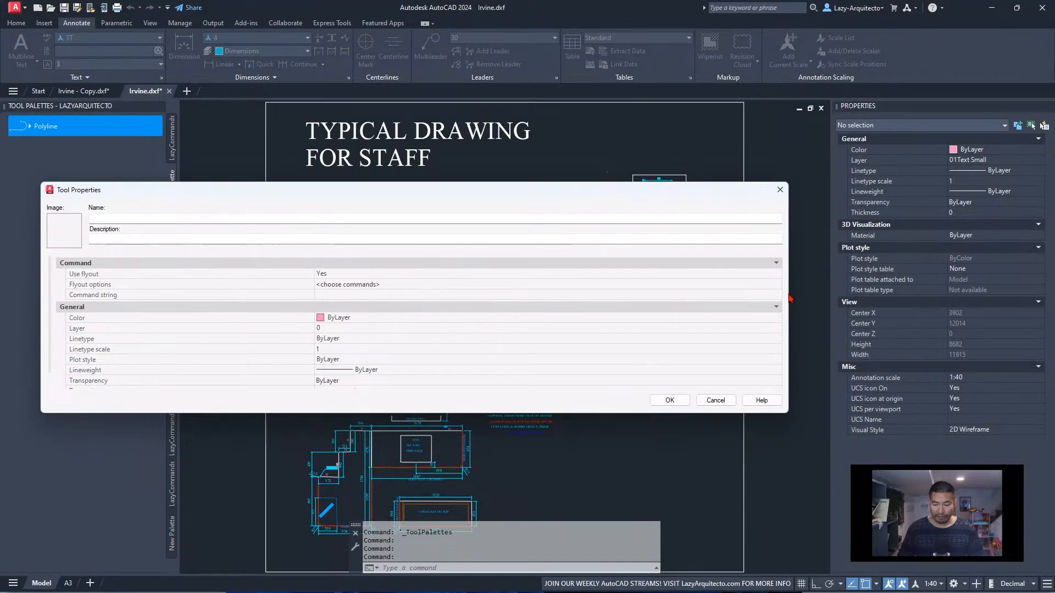
mouse_move(788, 294)
left_mouse_down()
mouse_move(430, 291)
mouse_move(447, 266)
mouse_move(407, 271)
left_mouse_up()
left_click_drag(354, 183, 499, 181)
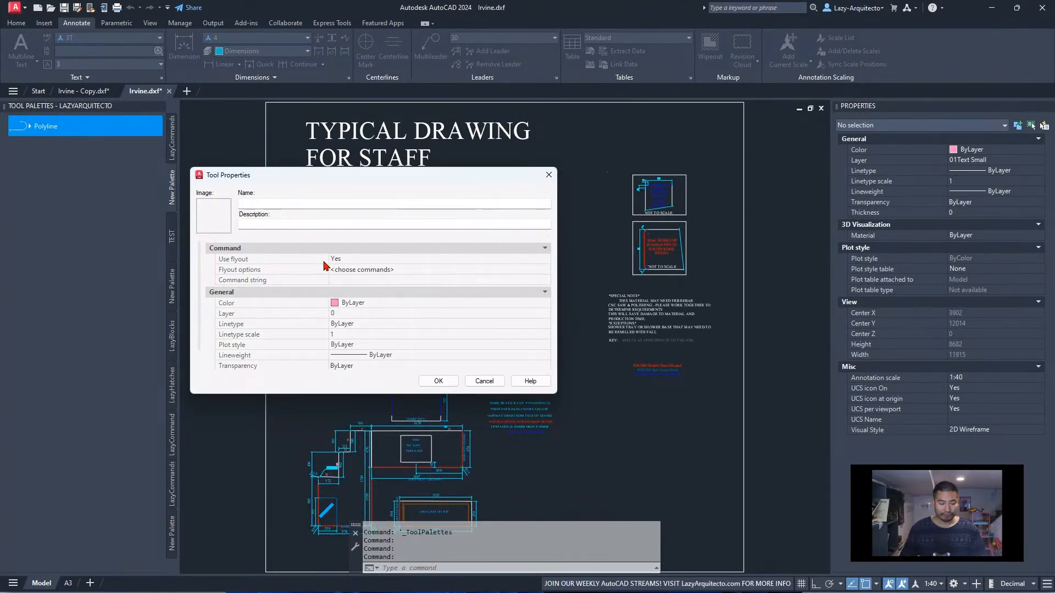
Name the new palette tool lazyCNCconversion
left_click(286, 205)
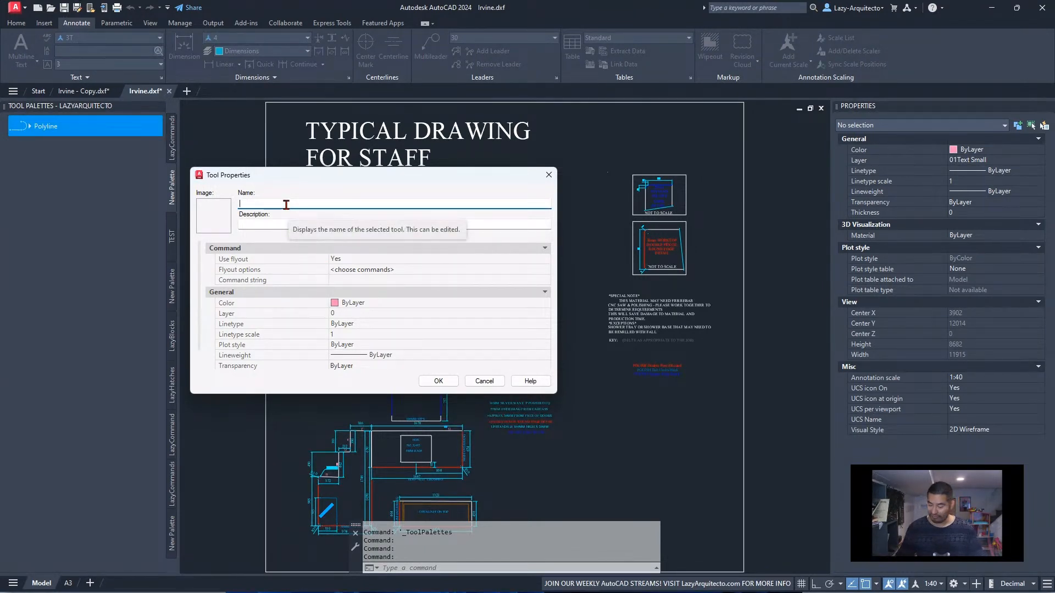
type("lazyCNCc")
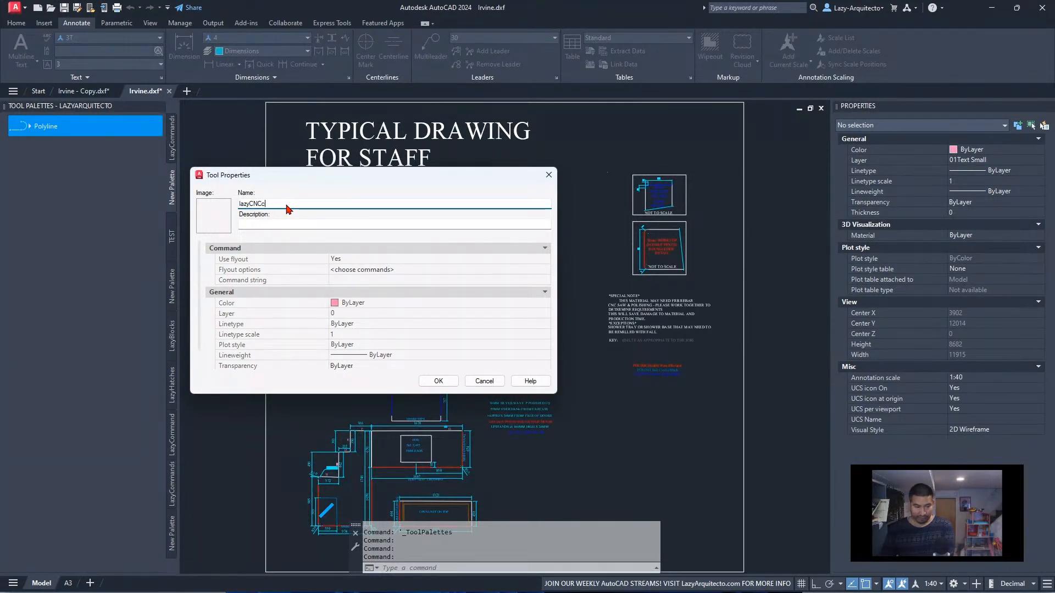
type("onversion")
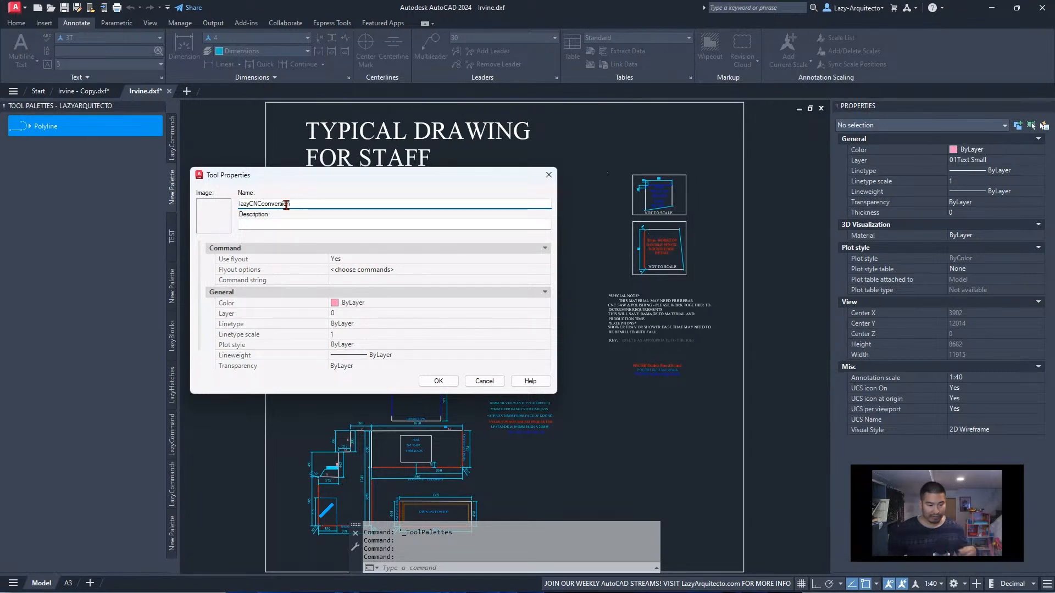
Set the tool's Use flyout option to No
left_click(386, 270)
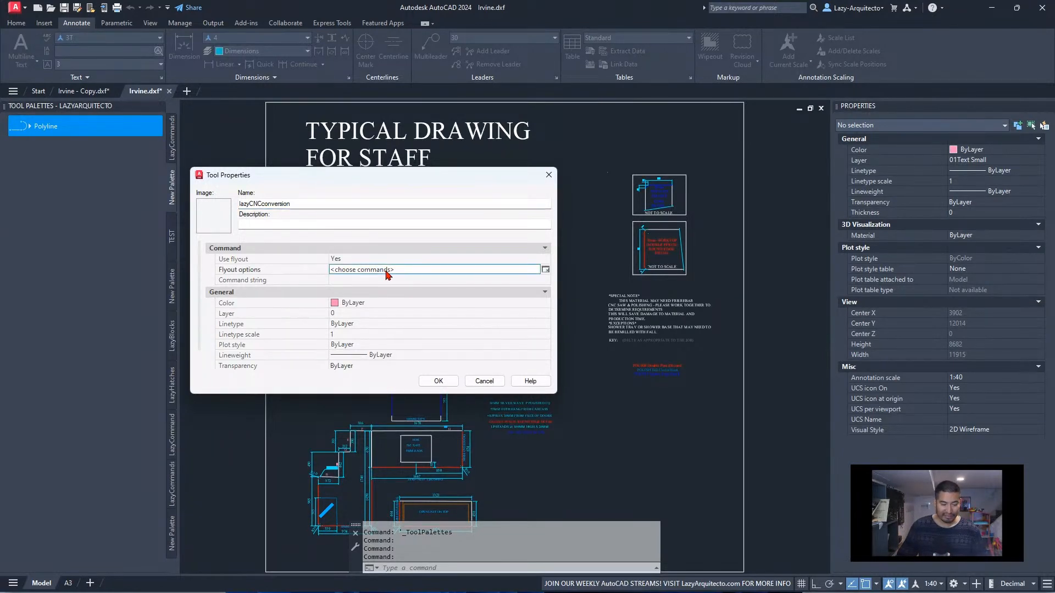
left_click(373, 282)
left_click(362, 261)
left_click(363, 262)
left_click(364, 267)
left_click(358, 274)
left_click(388, 281)
left_click(356, 261)
left_click(356, 262)
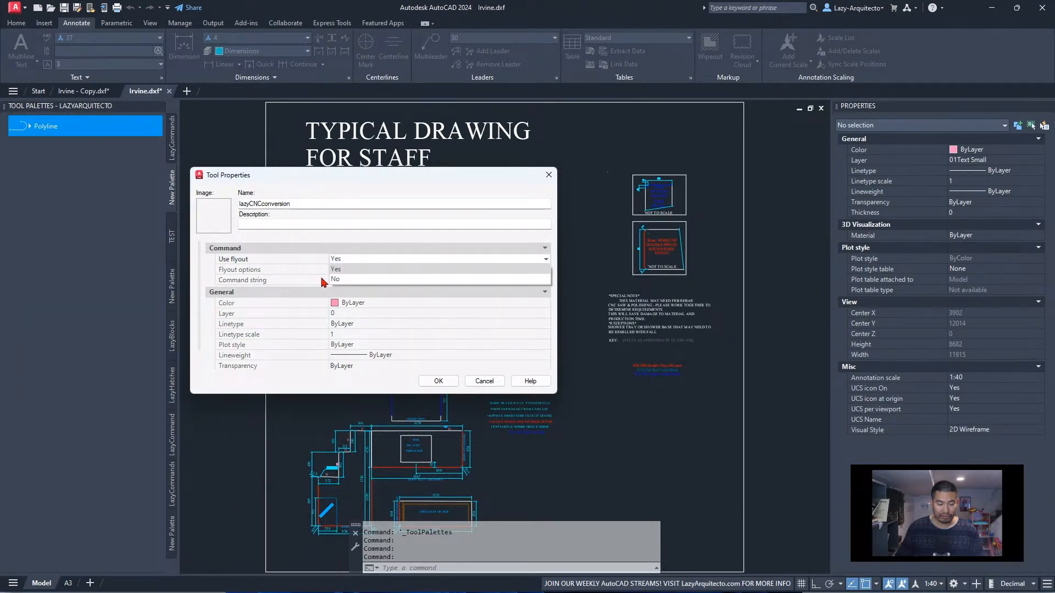
left_click(336, 279)
Remove pline from the tool's command string, keeping only ^C^C_
left_click(374, 281)
left_click(362, 280)
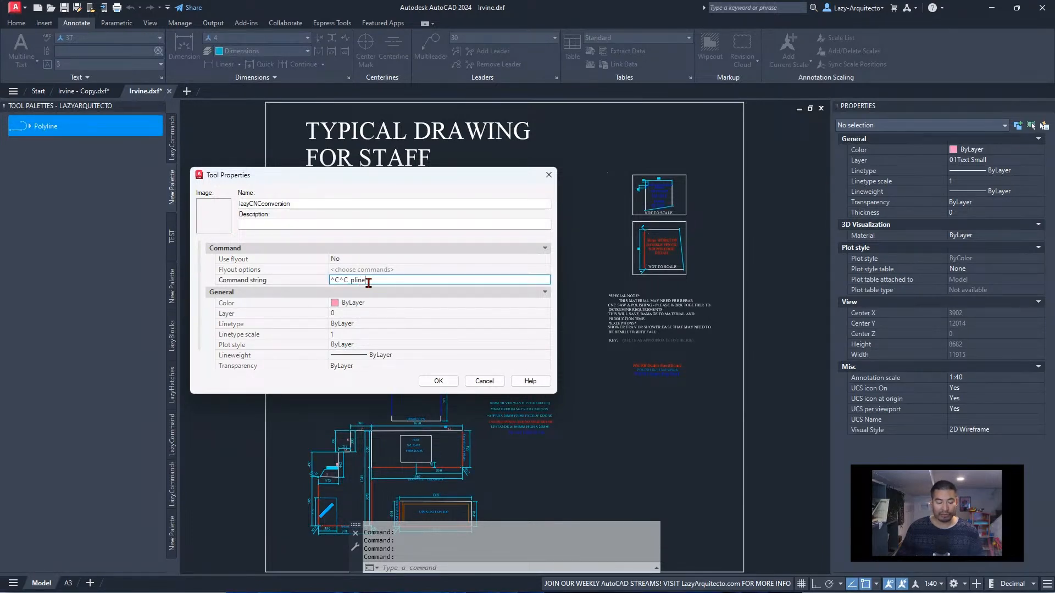
left_click_drag(359, 282, 349, 281)
key("BackSpace")
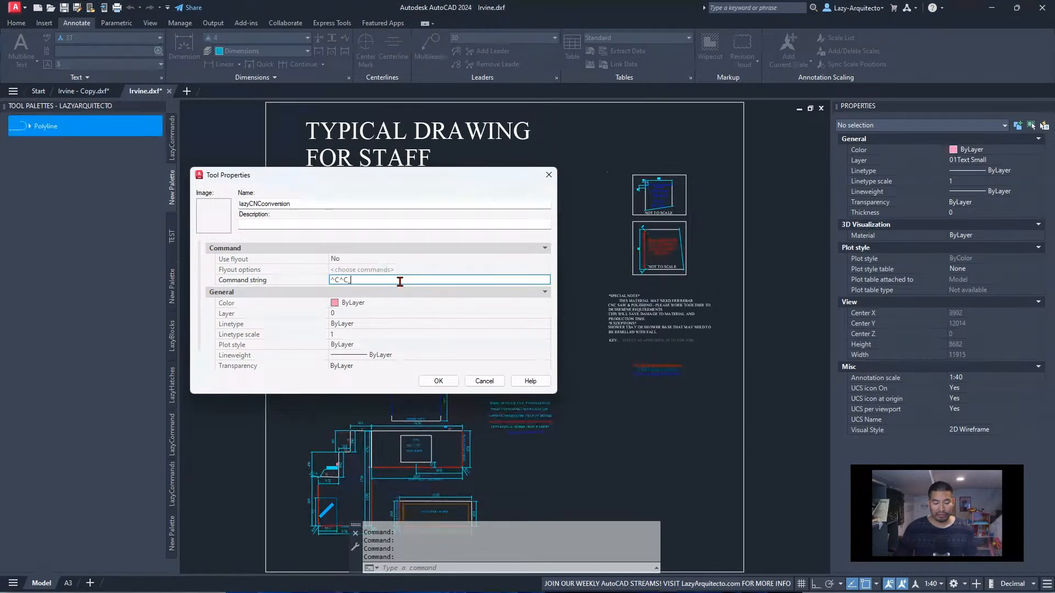
double_click(363, 281)
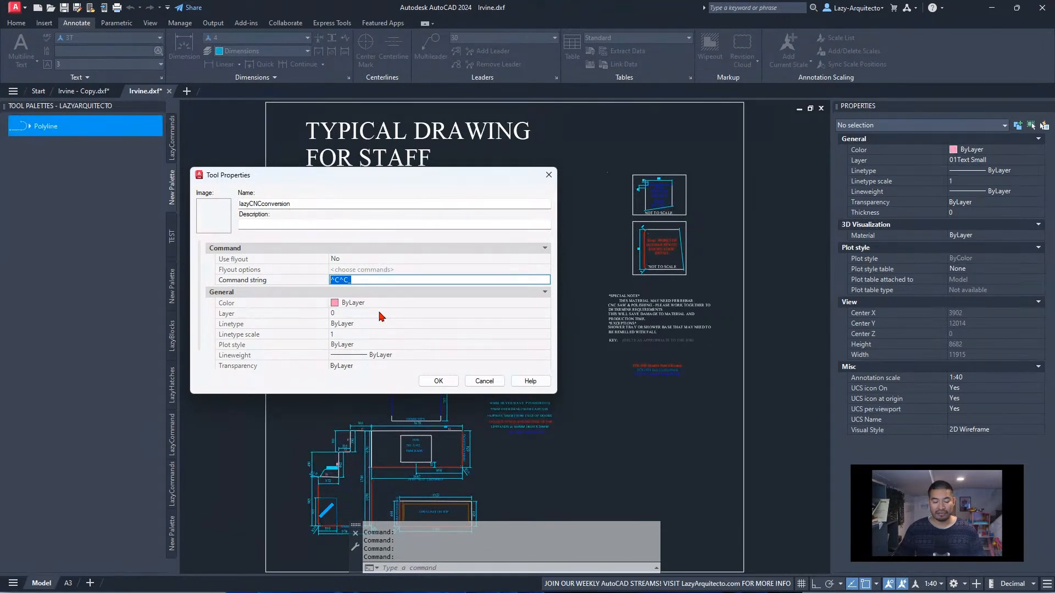
left_click(367, 281)
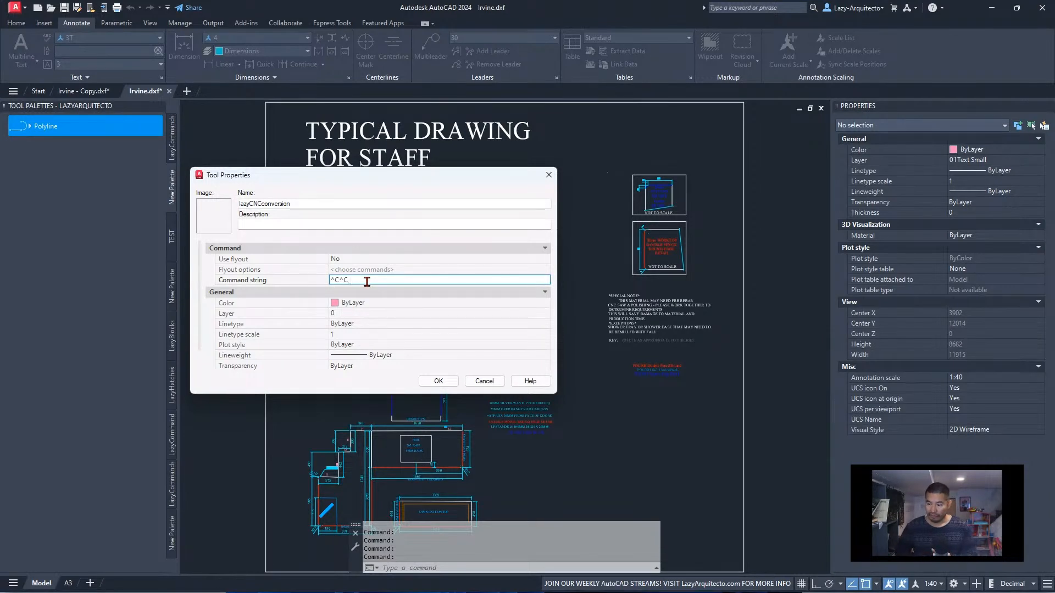
Extend the command string with SSX;NONE;;E; after the ^C^C_ prefix
type("sSX;")
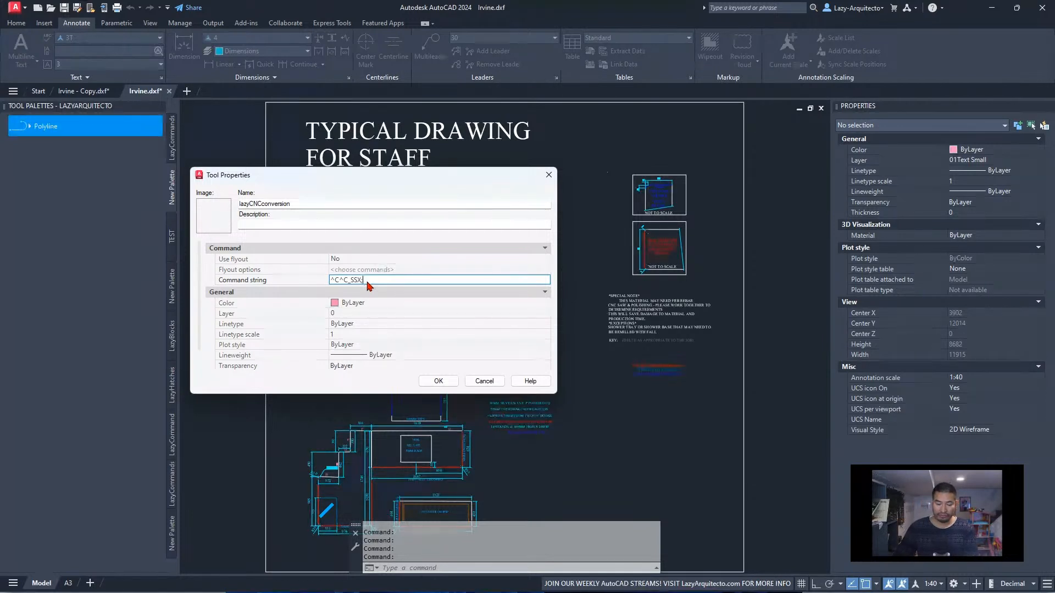
type("NONE;;E")
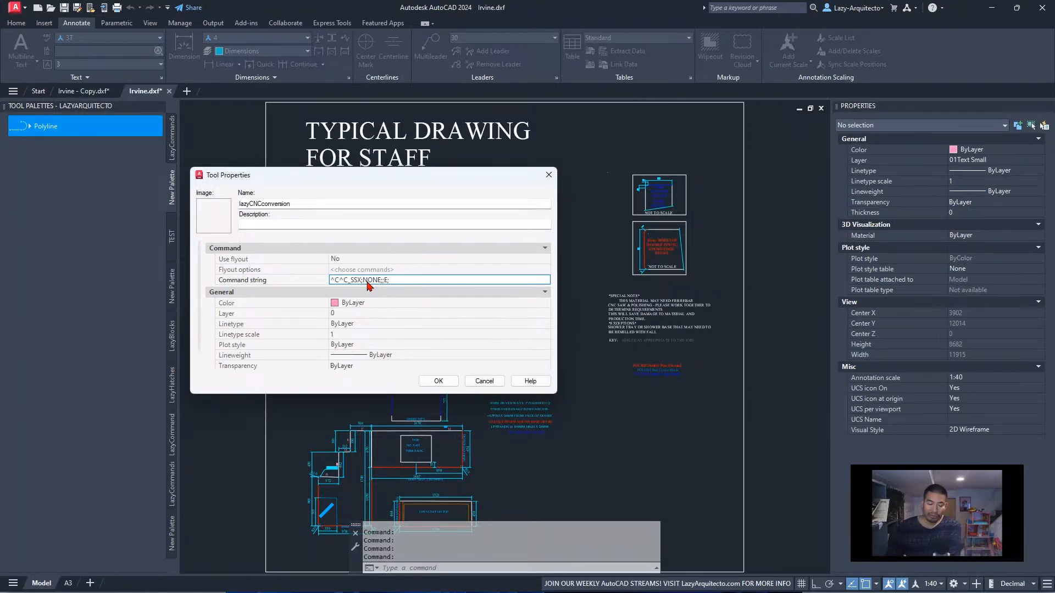
Append the entity types TEXT,MTEXT,DIMENSION;; to the end of the command string
type("TEXT,")
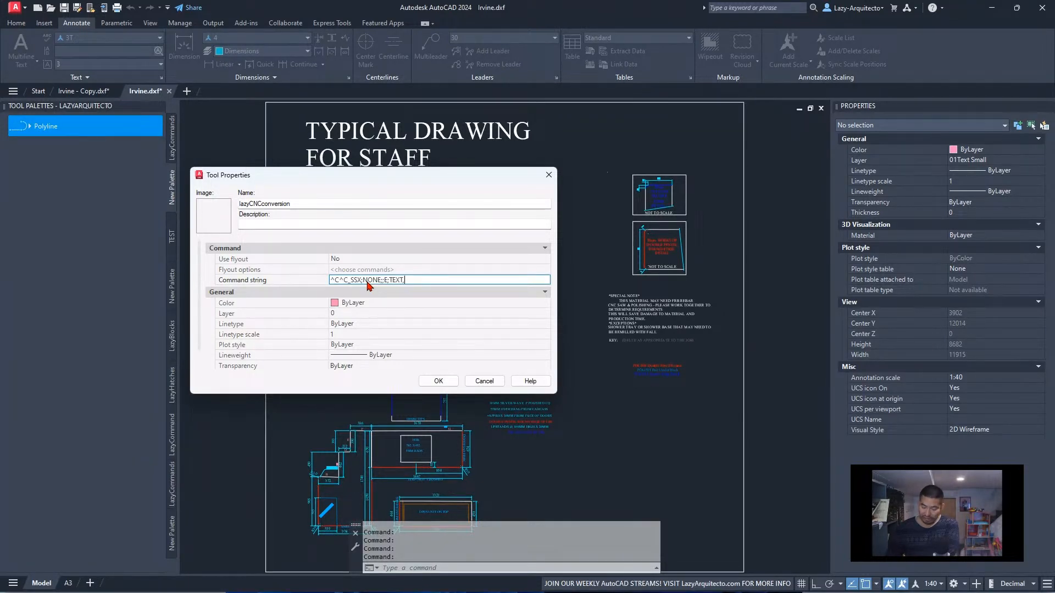
type("MTEXT")
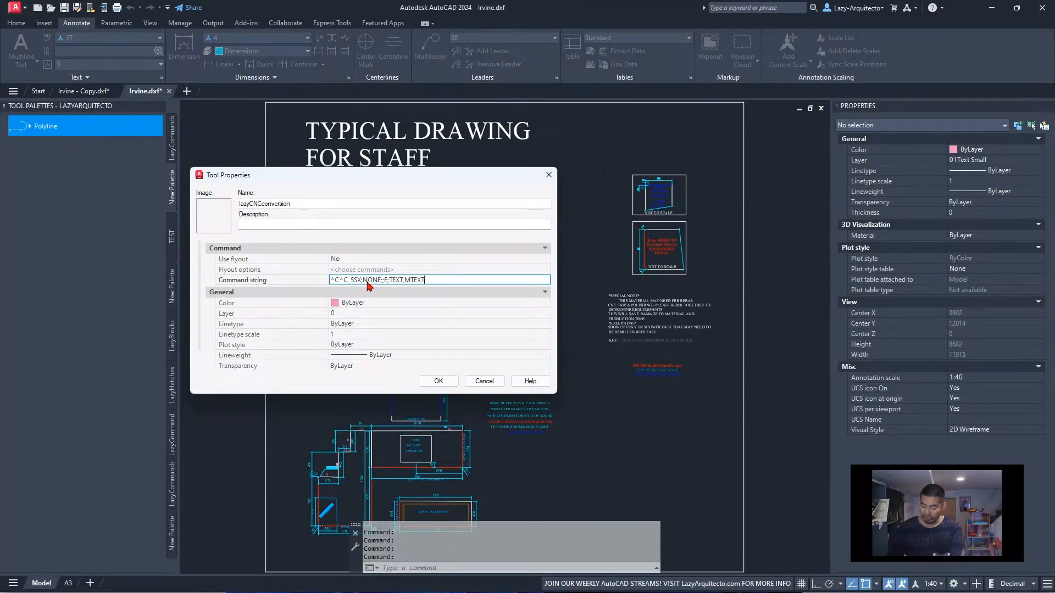
type(",DIM")
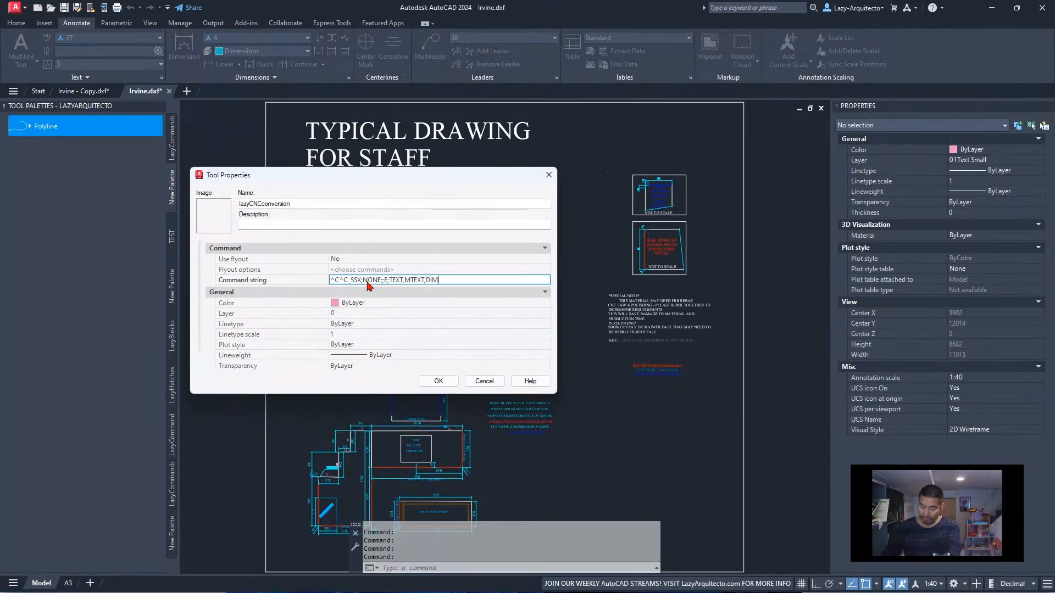
type("ENSION")
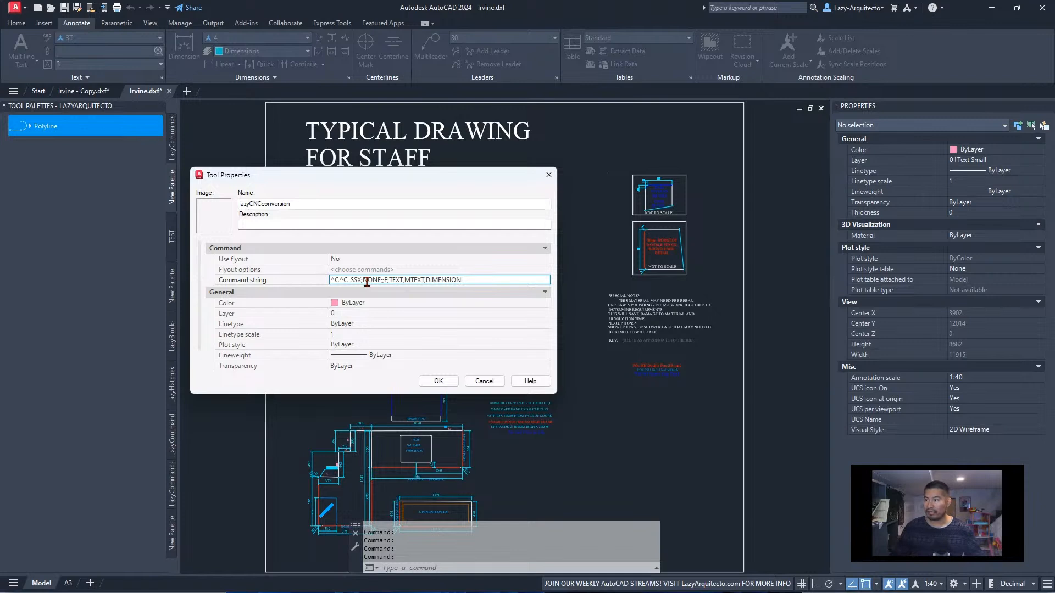
type(";;")
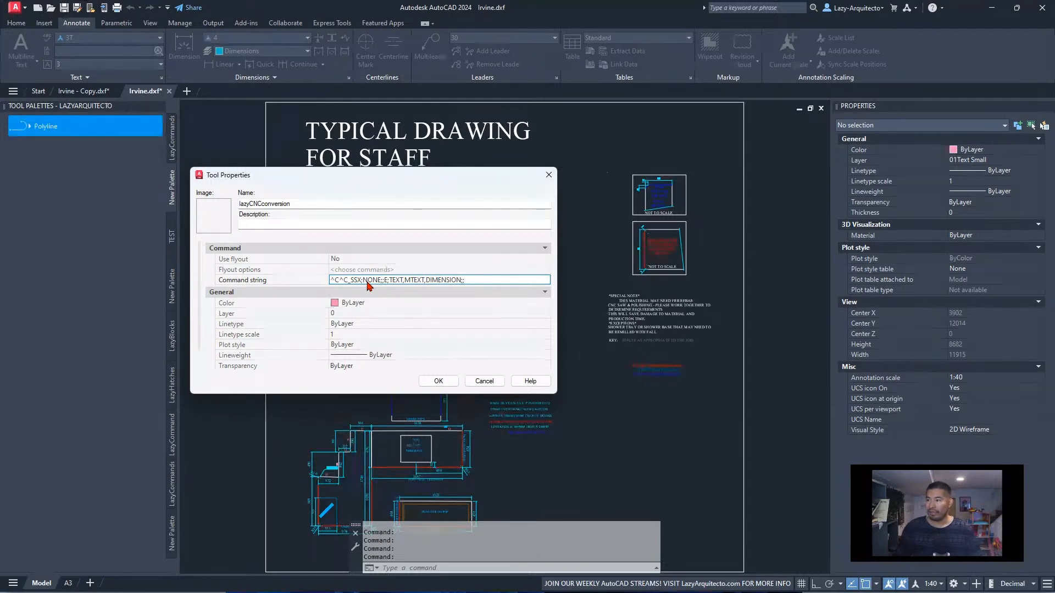
left_click_drag(465, 280, 351, 278)
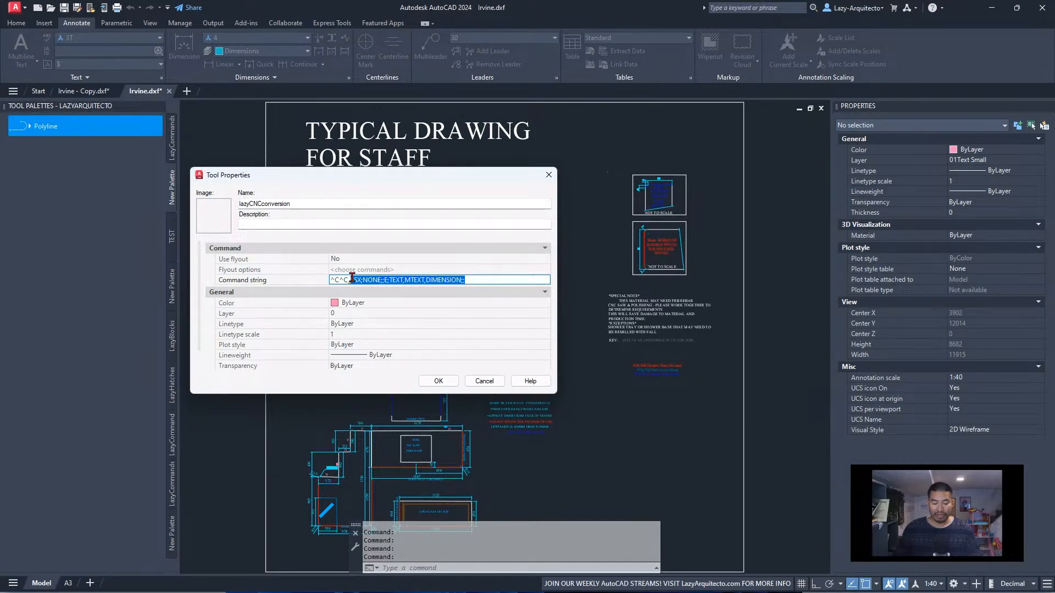
left_click(482, 276)
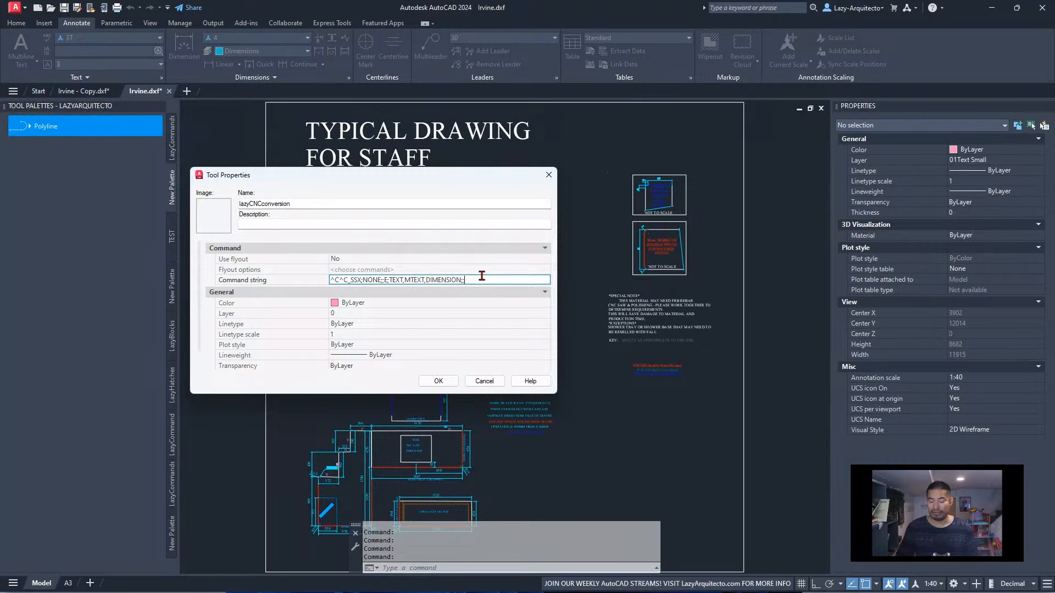
Append _ERASE;P;; to the end of the tool's command string and save the tool properties
type("_ERAS")
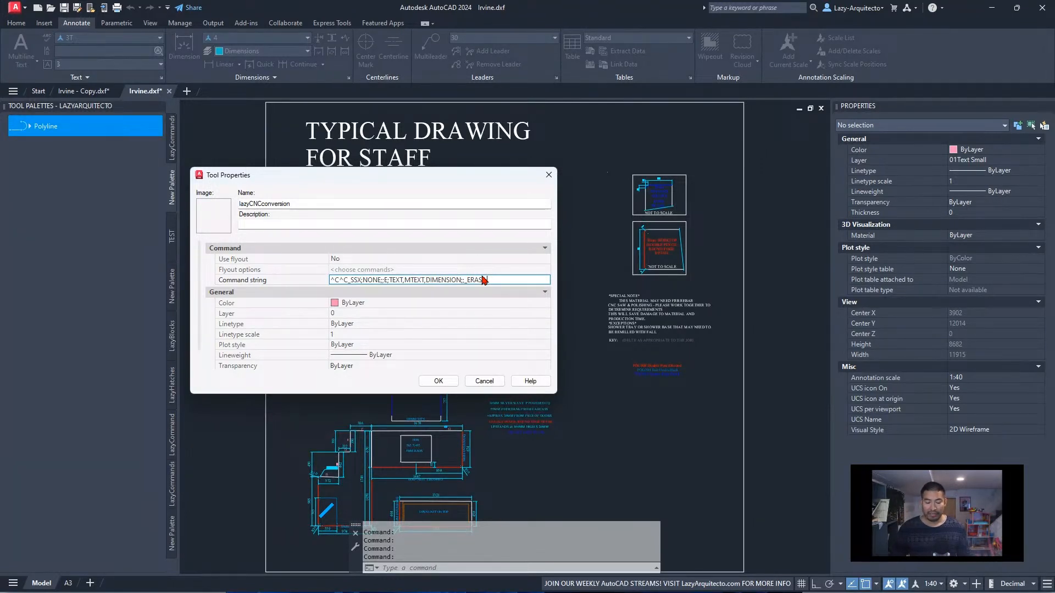
type("E;P")
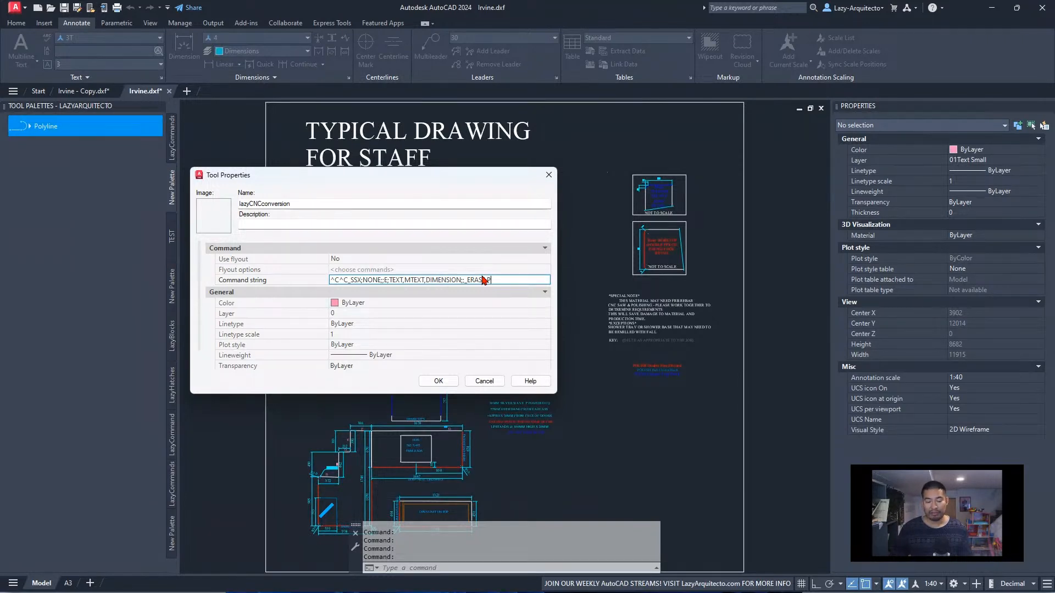
type(";;")
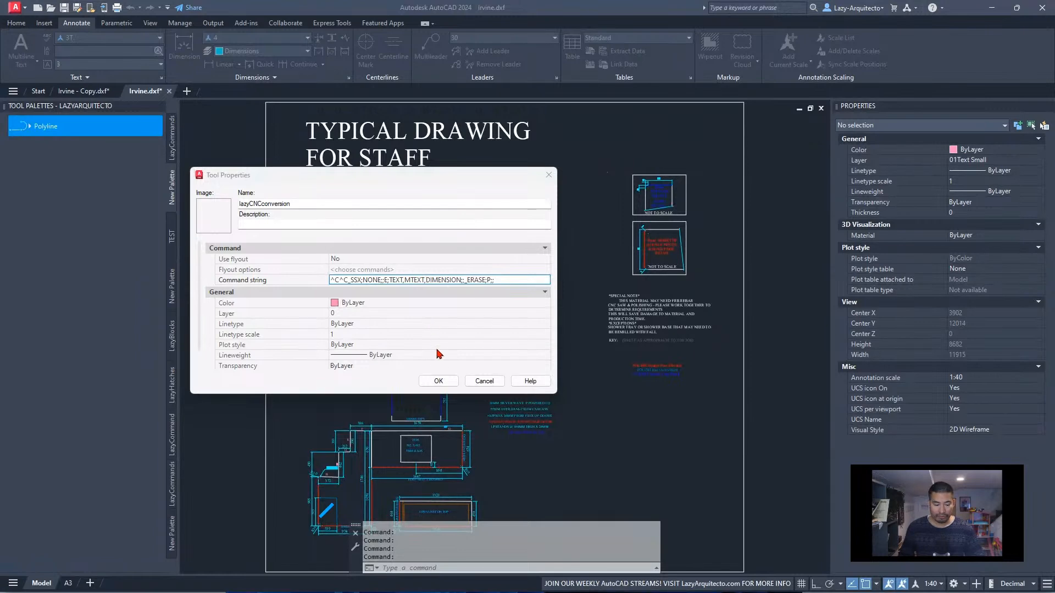
left_click(437, 380)
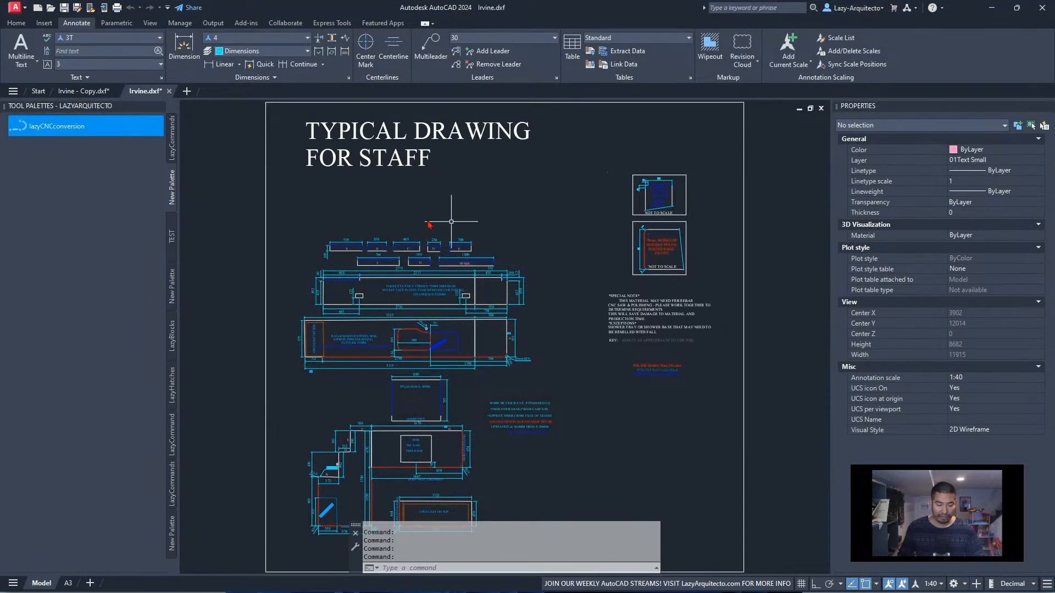
Test-run the lazyCNCconversion tool on Irvine.dxf and inspect the object type of the 80mm RTN note
left_click(61, 132)
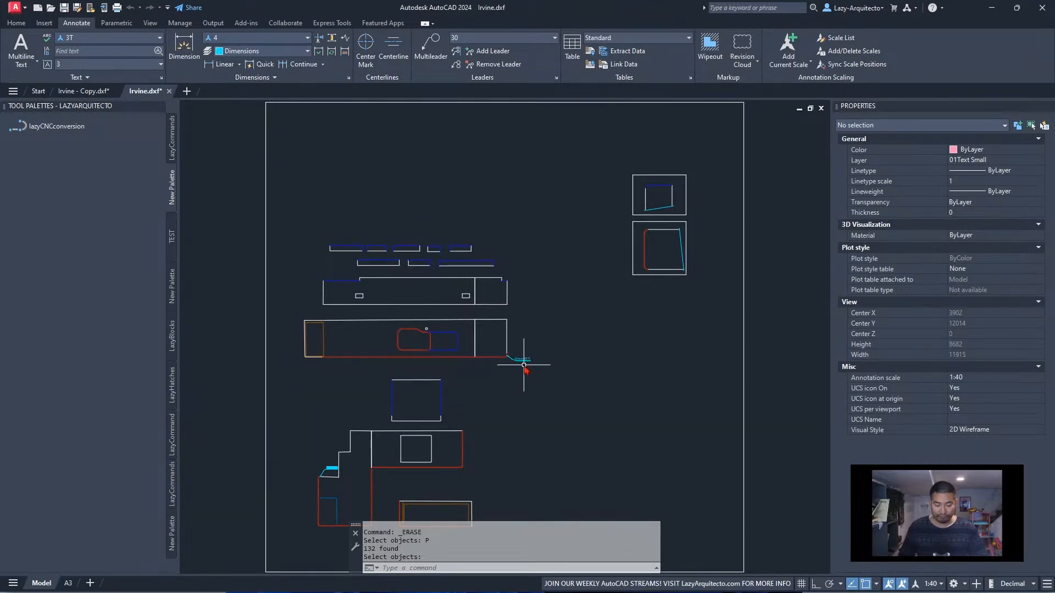
scroll(530, 362, "up", 5)
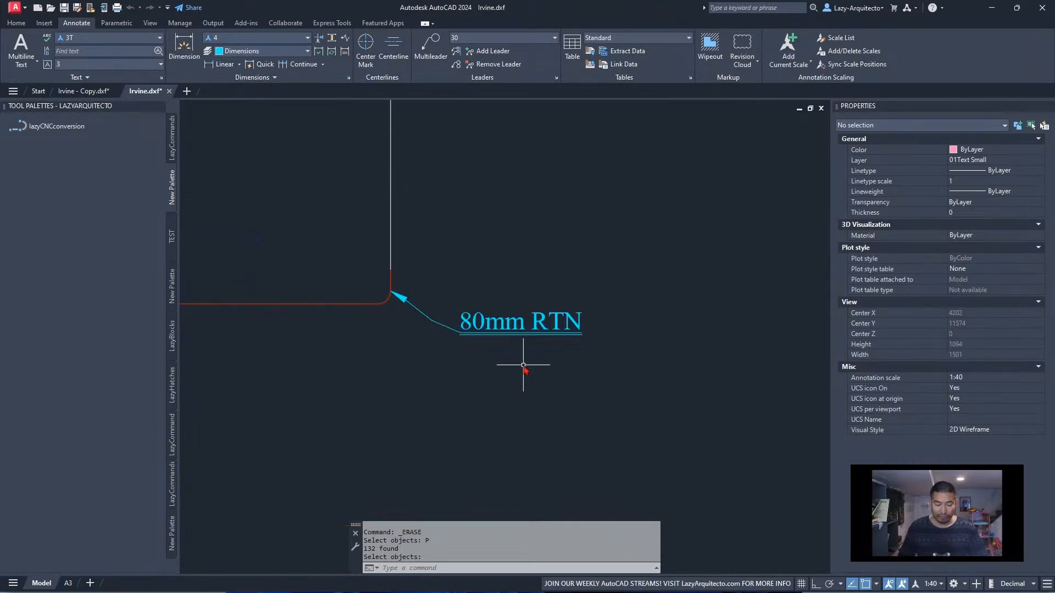
left_click(487, 326)
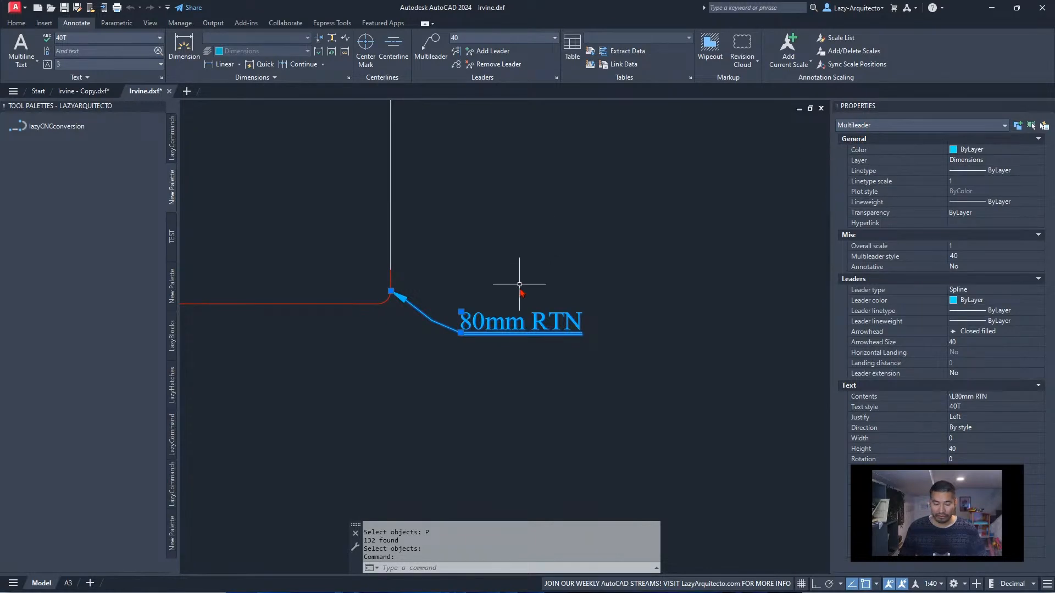
scroll(615, 324, "down", 5)
scroll(475, 352, "down", 2)
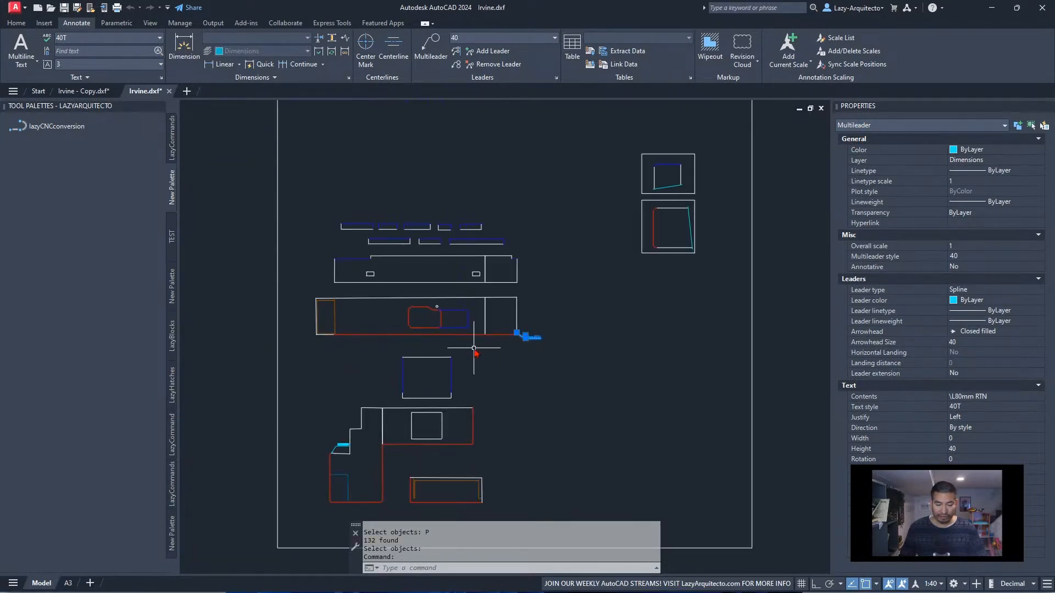
key("Escape")
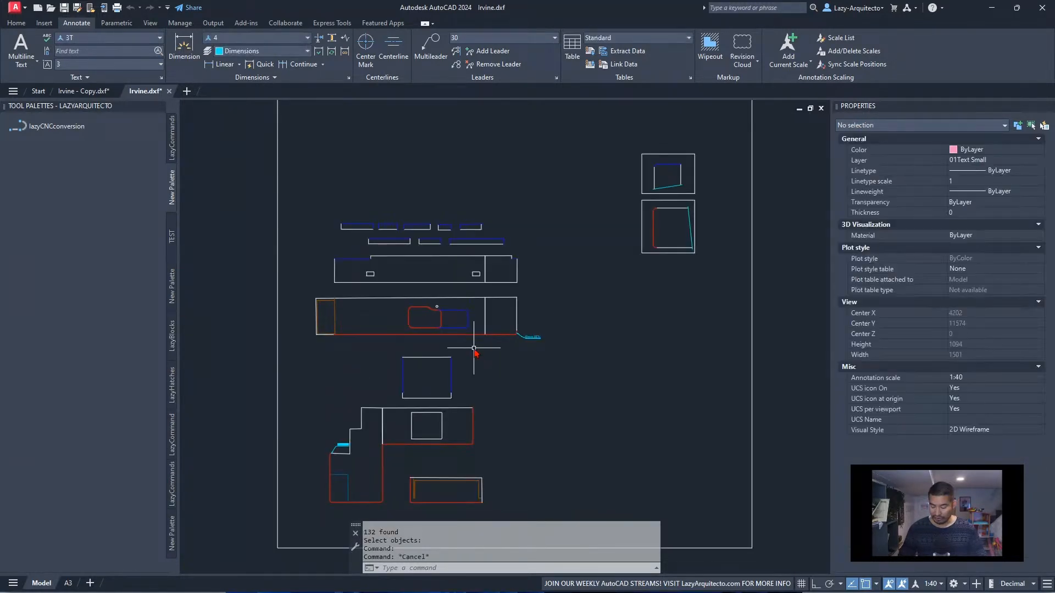
Undo the test run of the lazyCNCconversion tool
key("ctrl+z")
key("ctrl+z")
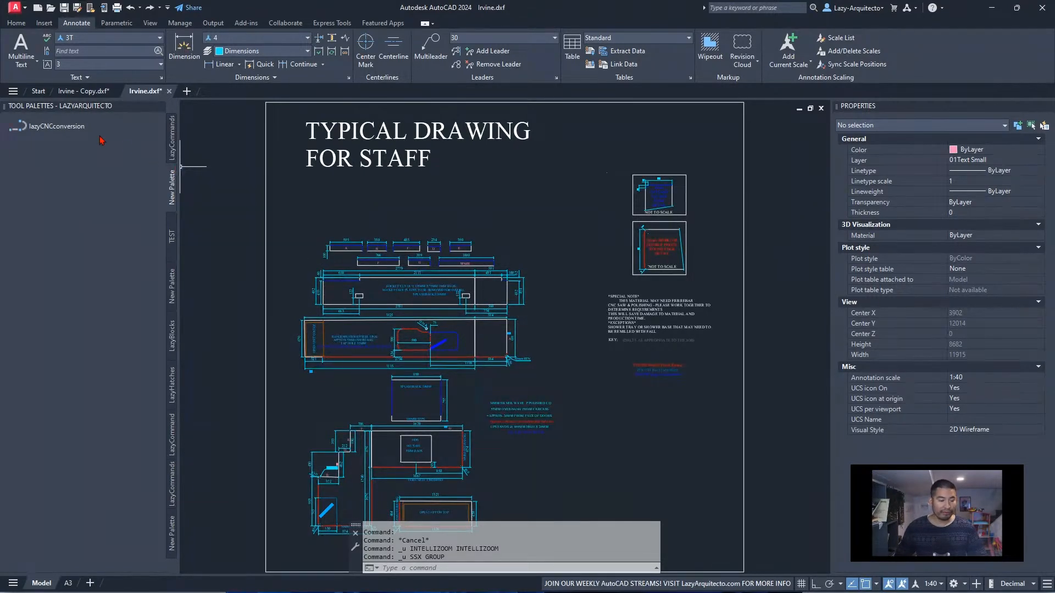
Add ,MULTILEADER after DIMENSION in the lazyCNCconversion command string, save it, and run the tool on Irvine.dxf
right_click(69, 129)
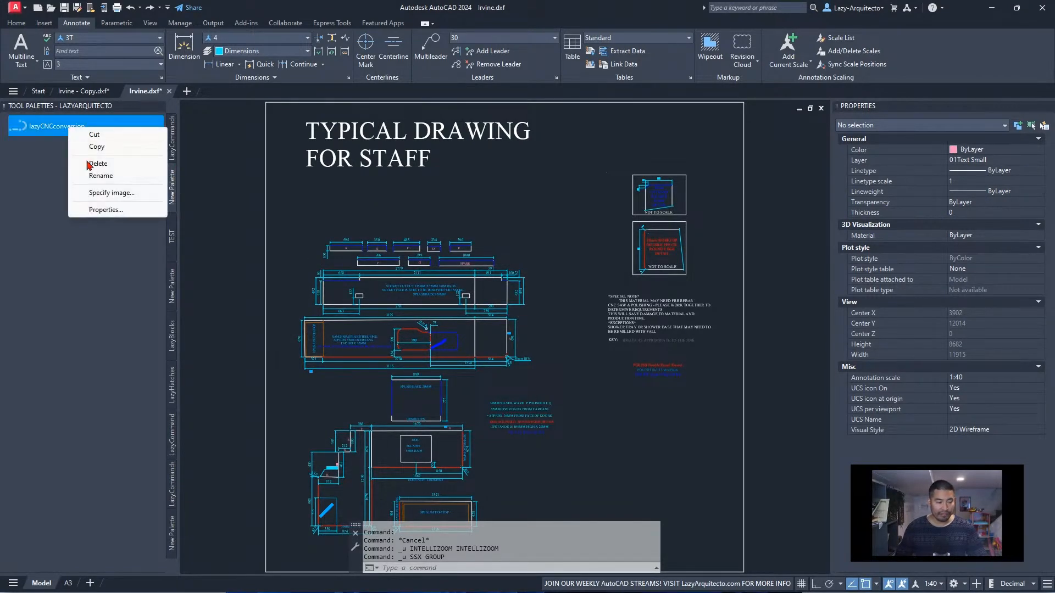
left_click(104, 211)
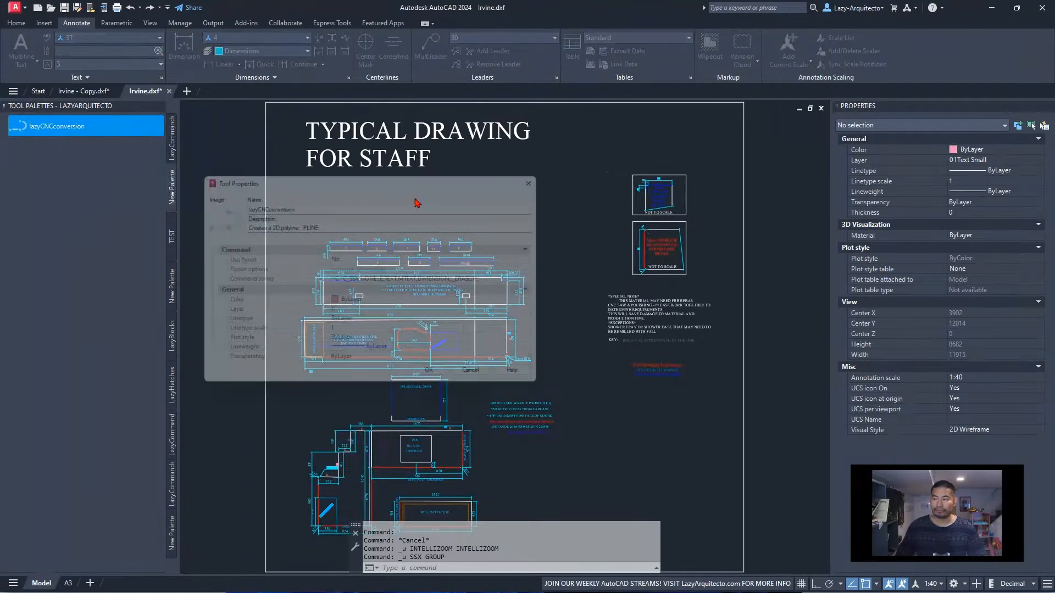
left_click(461, 282)
left_click(464, 280)
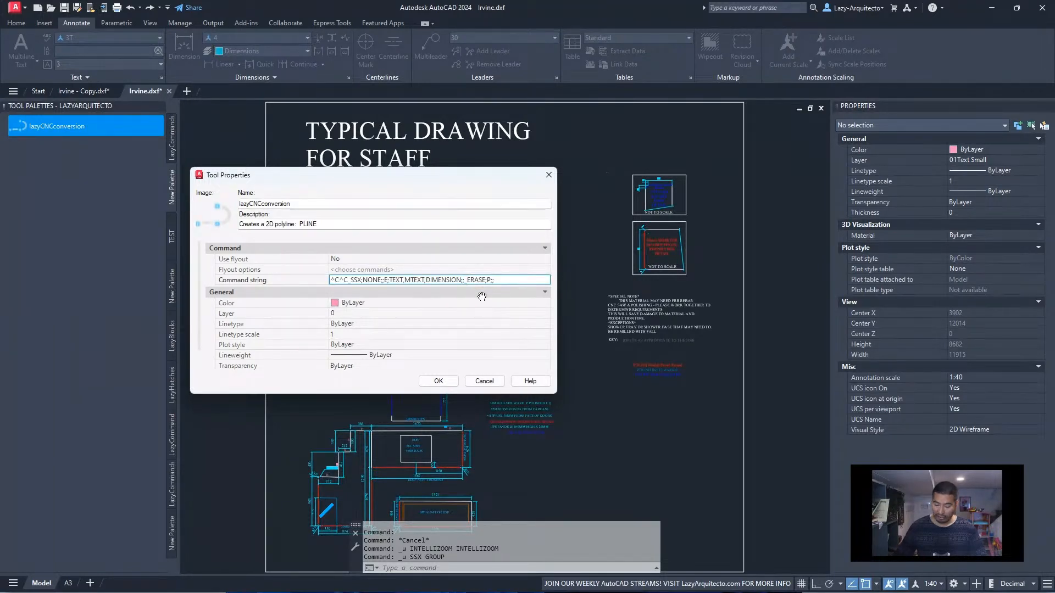
type(";")
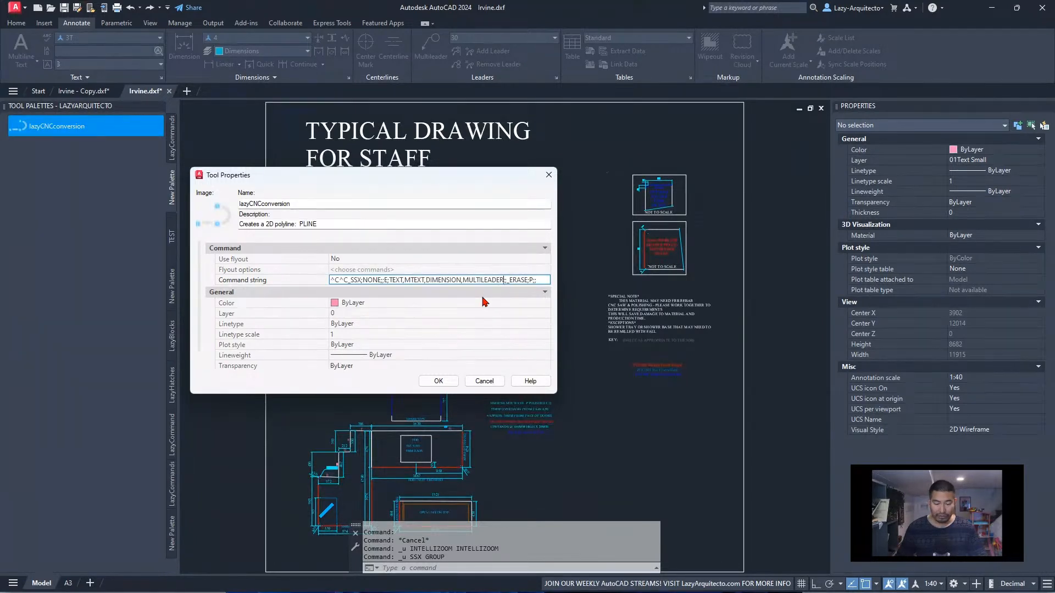
left_click(438, 380)
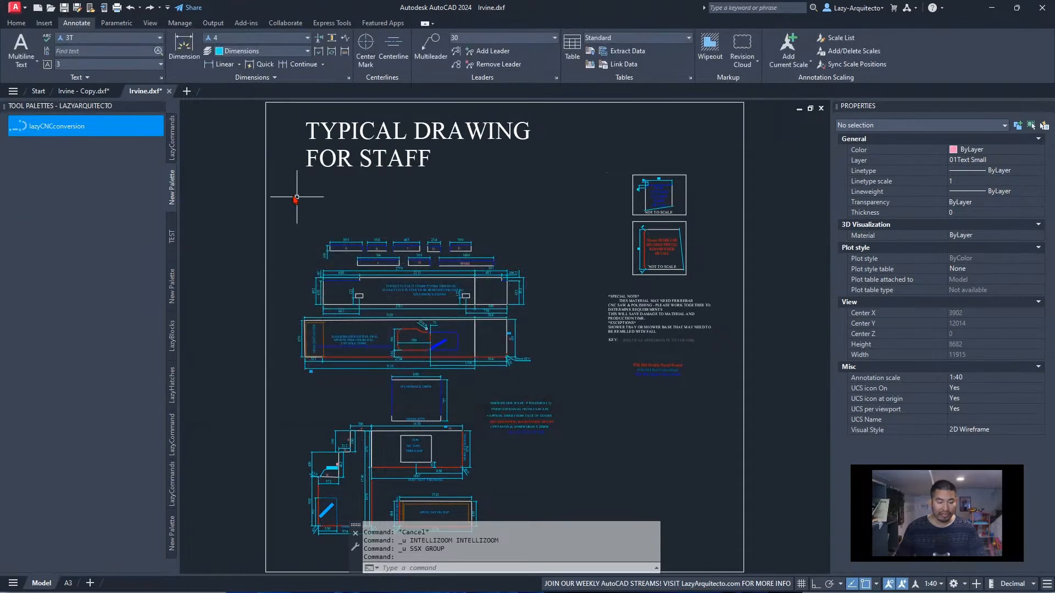
left_click(79, 130)
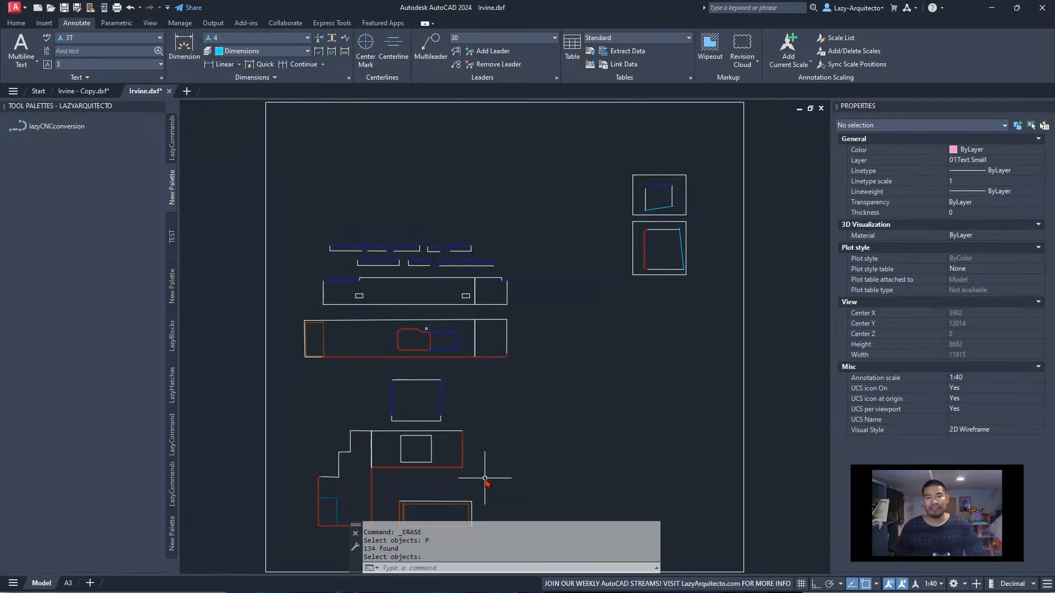
Switch to Irvine - Copy.dxf and examine the linework of the Step 1 drawing for deleting text and dimensions
left_click(83, 91)
scroll(467, 337, "up", 8)
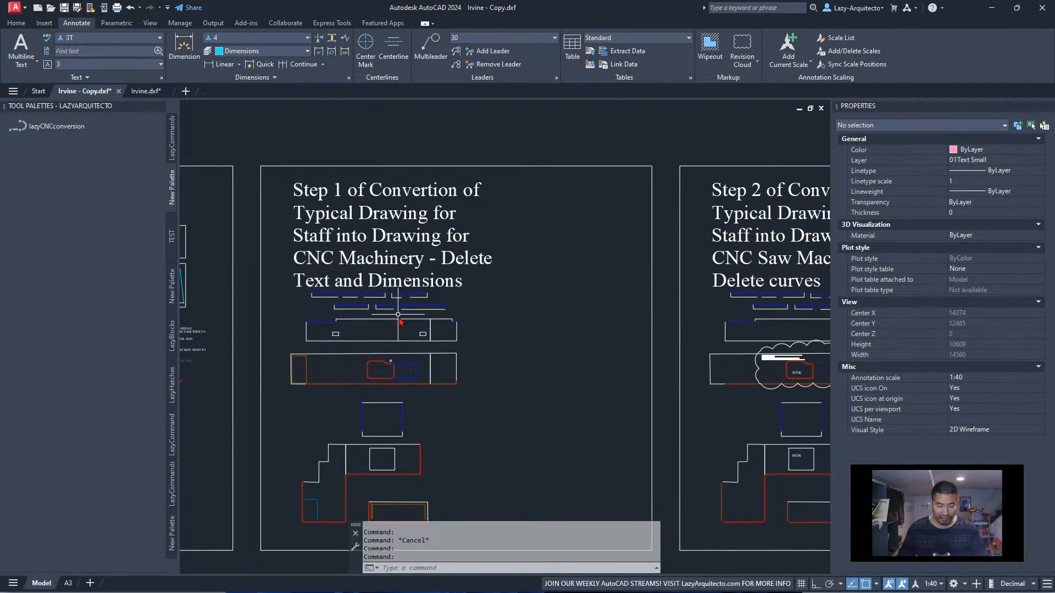
middle_click_drag(411, 400, 394, 356)
left_click(262, 215)
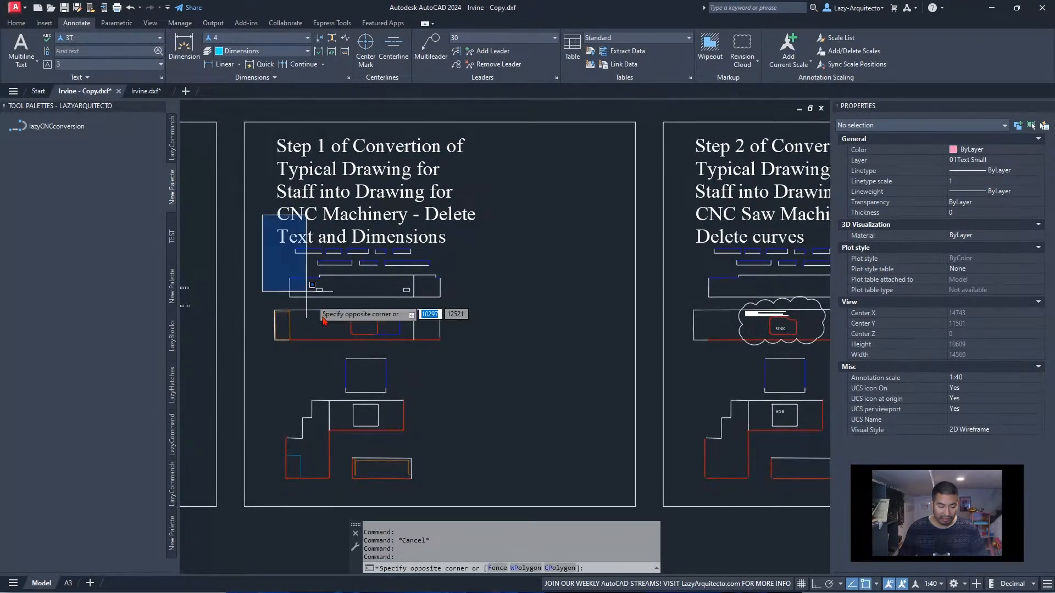
left_click(552, 498)
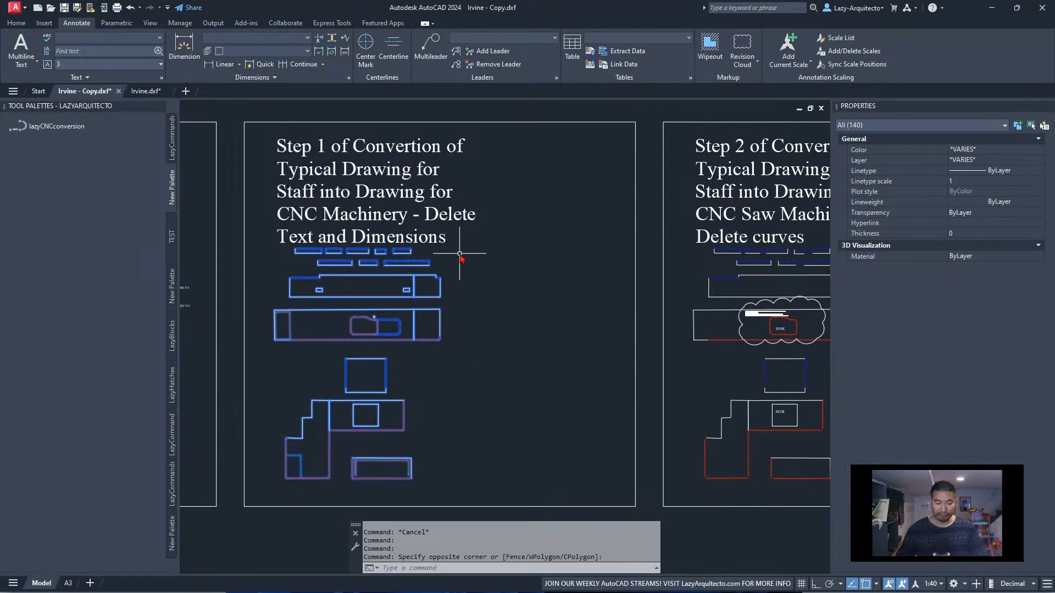
key("Escape")
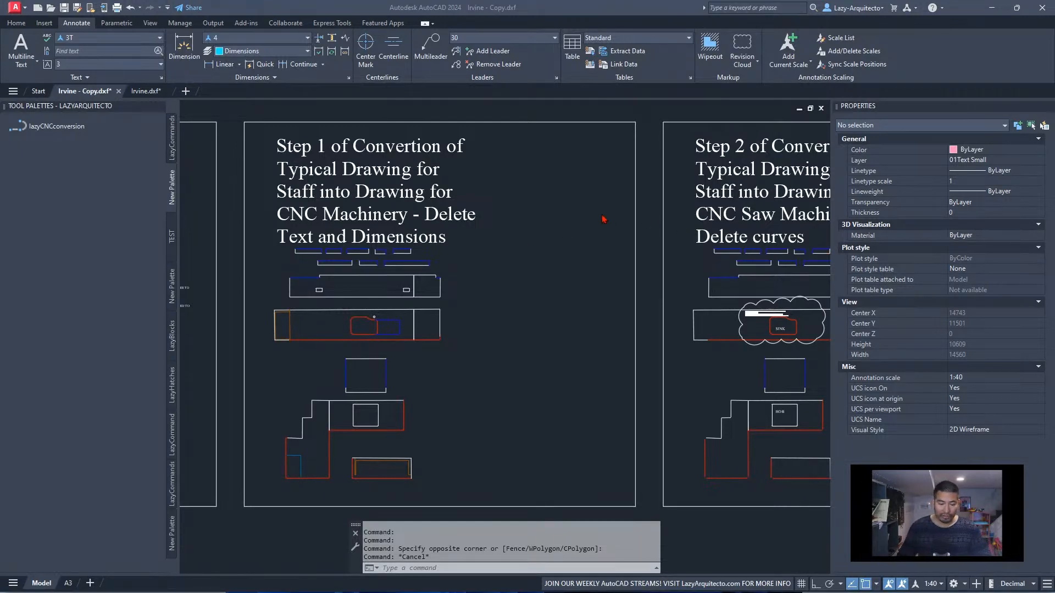
Examine the rounded corners of the stepped worktop in the Step 1 drawing and inspect the red corner's object type
middle_click_drag(680, 287, 416, 279)
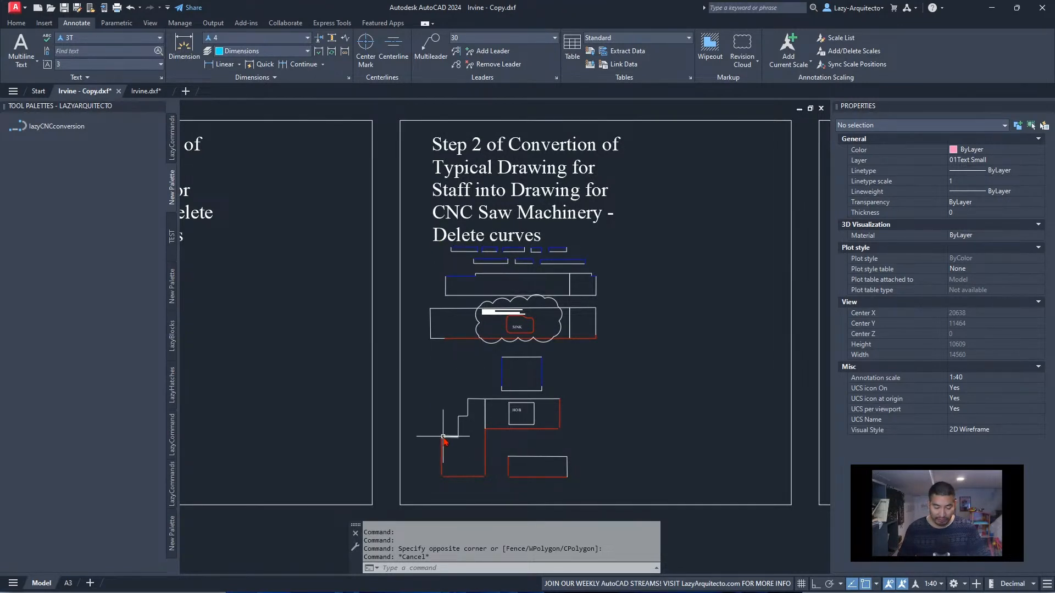
middle_click_drag(401, 430, 590, 429)
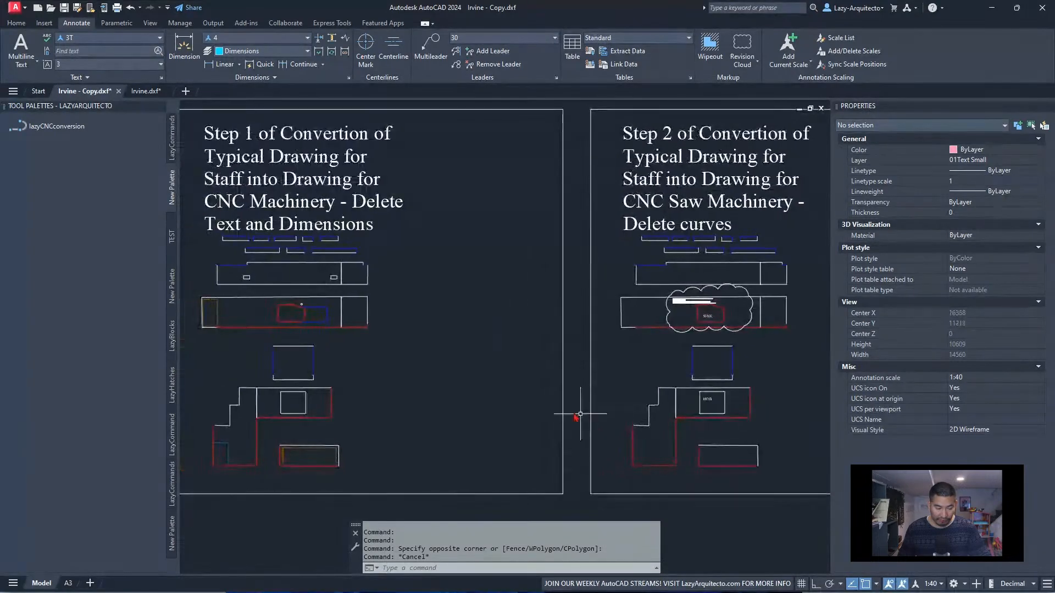
scroll(214, 427, "up", 5)
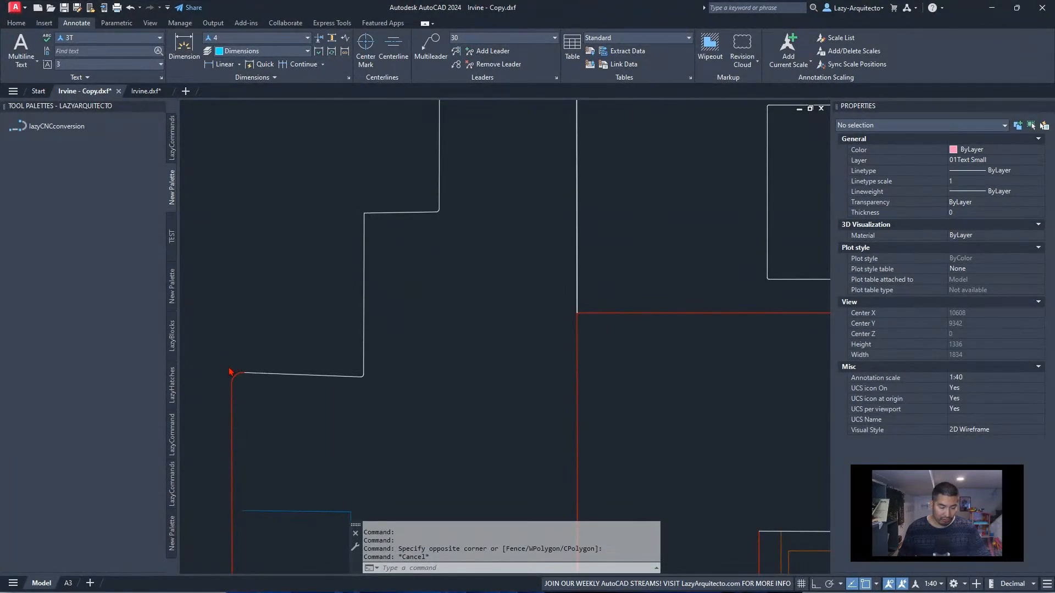
left_click(231, 373)
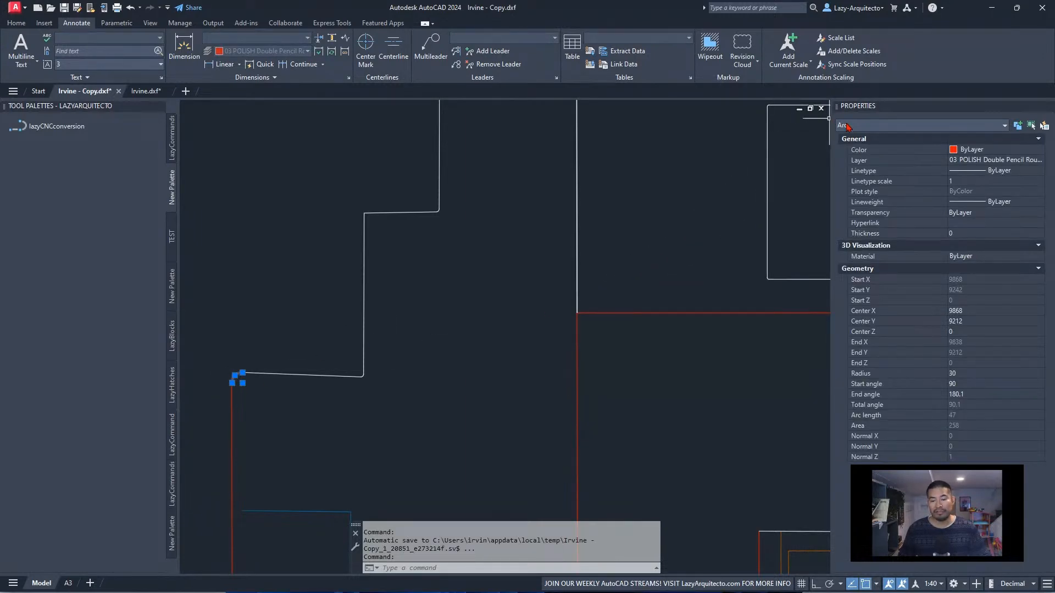
scroll(384, 306, "down", 4)
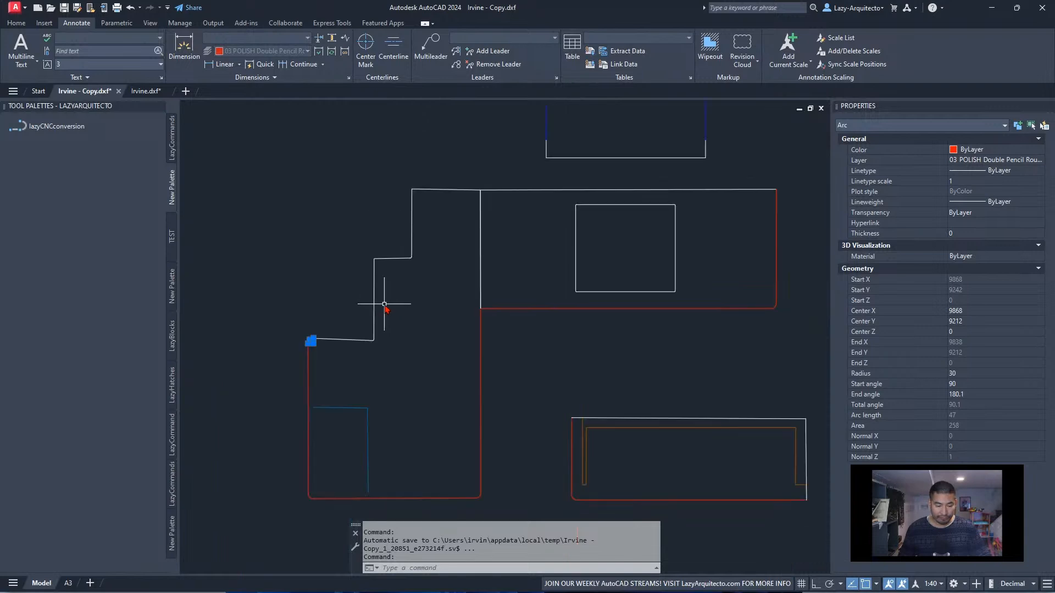
scroll(416, 258, "up", 7)
scroll(416, 258, "up", 2)
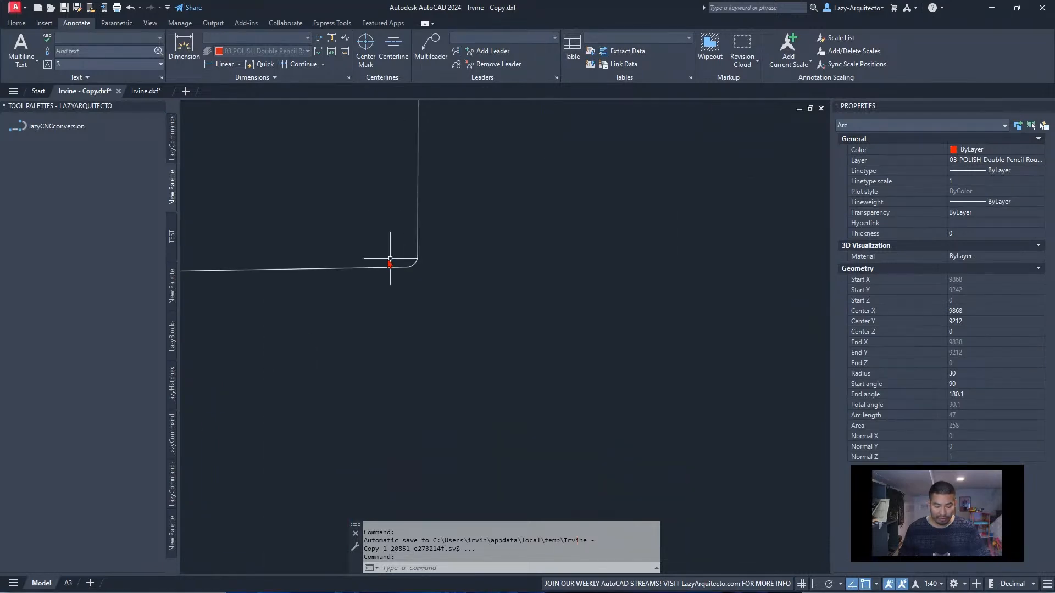
scroll(393, 259, "down", 8)
scroll(606, 298, "down", 5)
Examine the same stepped worktop corners in the Step 2 drawing for deleting curves
scroll(522, 322, "up", 2)
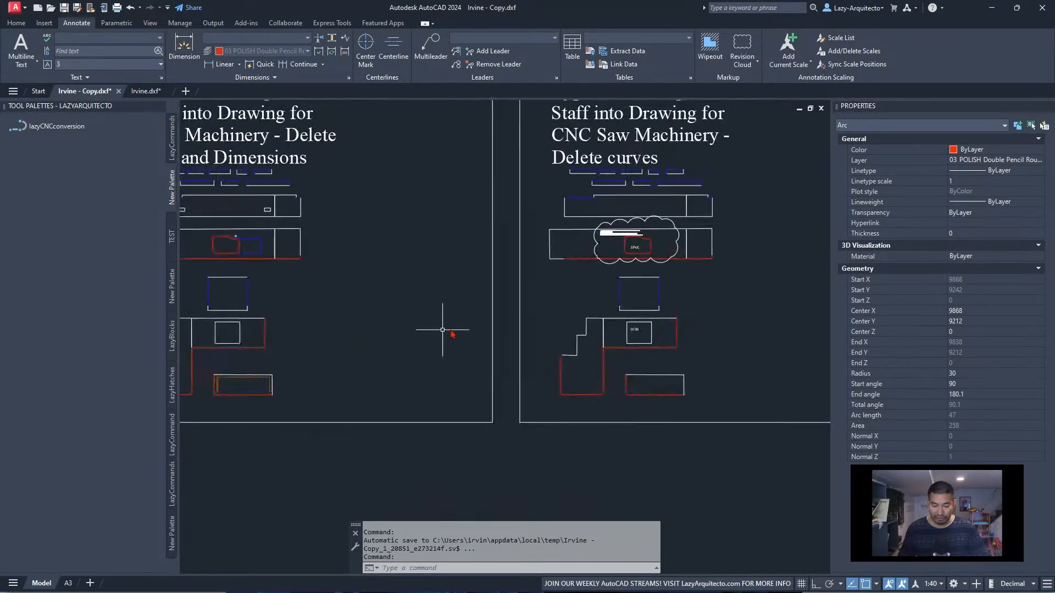
scroll(600, 289, "up", 3)
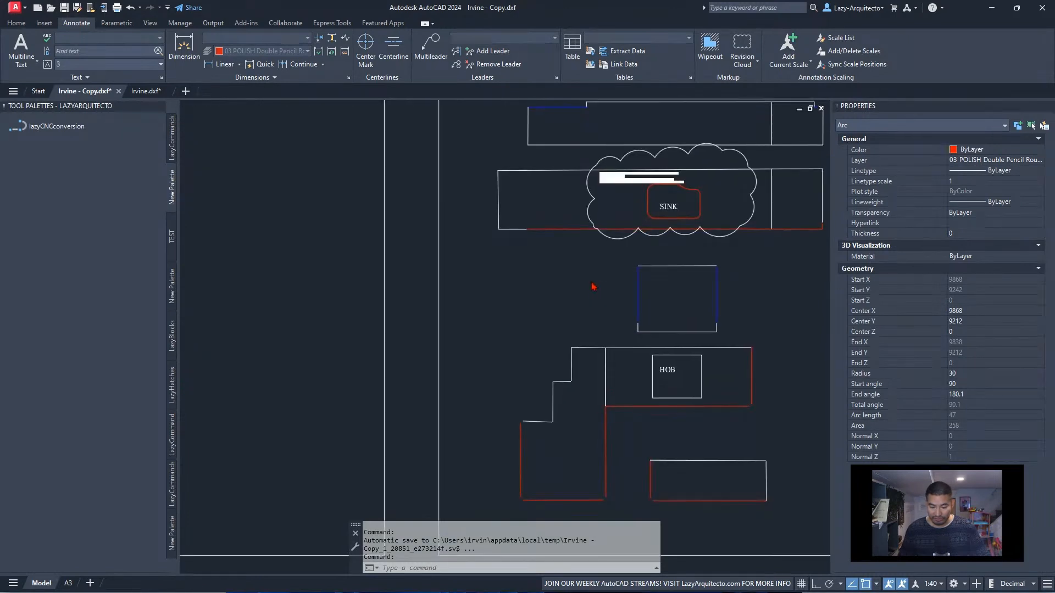
middle_click_drag(595, 289, 476, 266)
scroll(409, 405, "up", 9)
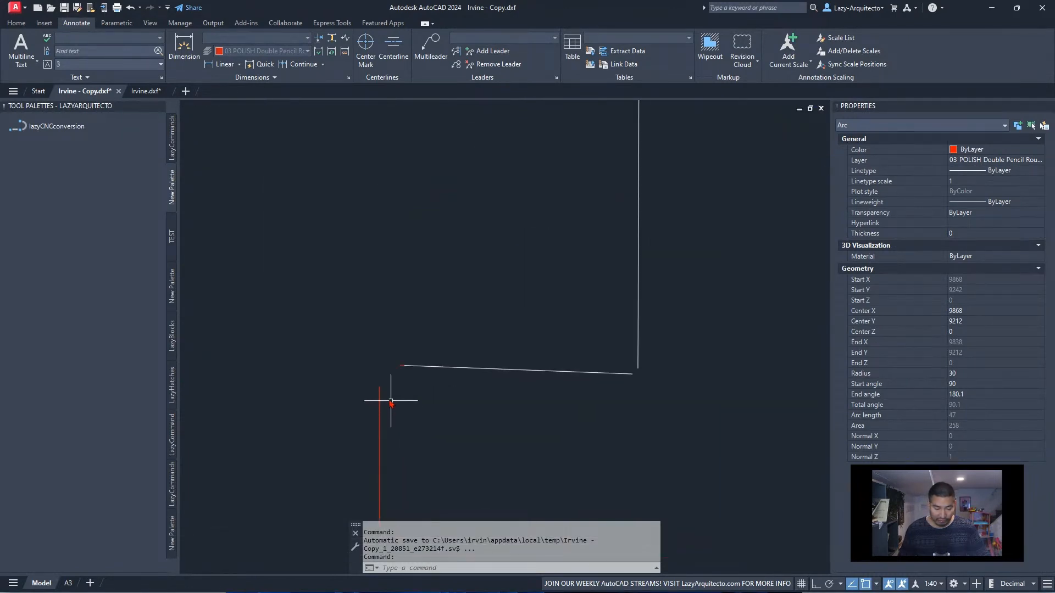
scroll(405, 377, "down", 8)
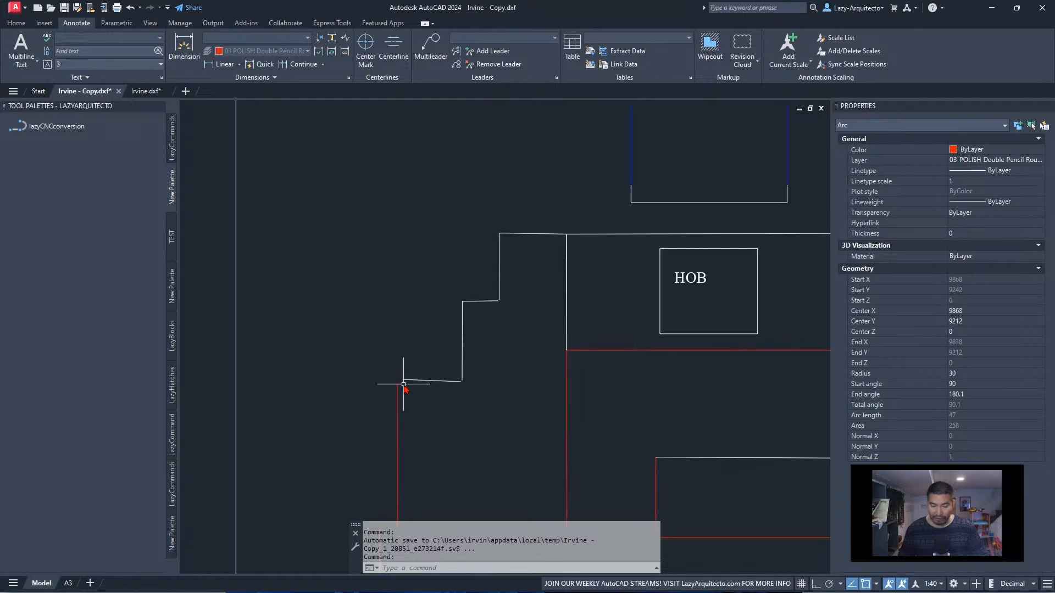
Read the clouded note about sinks and hobs beside the sink cutout in the Step 2 drawing
middle_click_drag(460, 312, 473, 338)
scroll(470, 295, "up", 9)
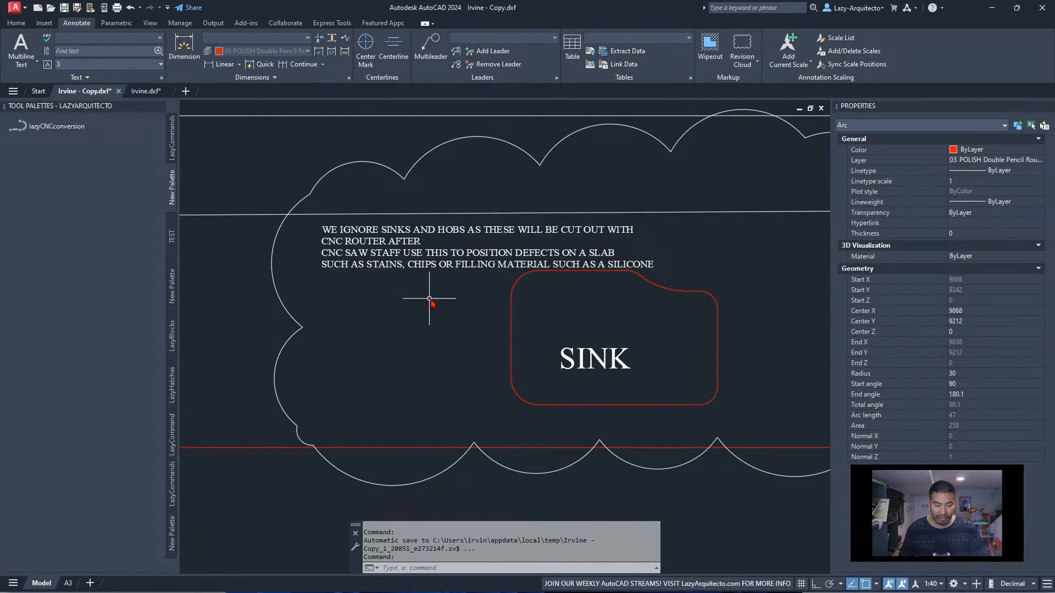
middle_click_drag(468, 307, 429, 304)
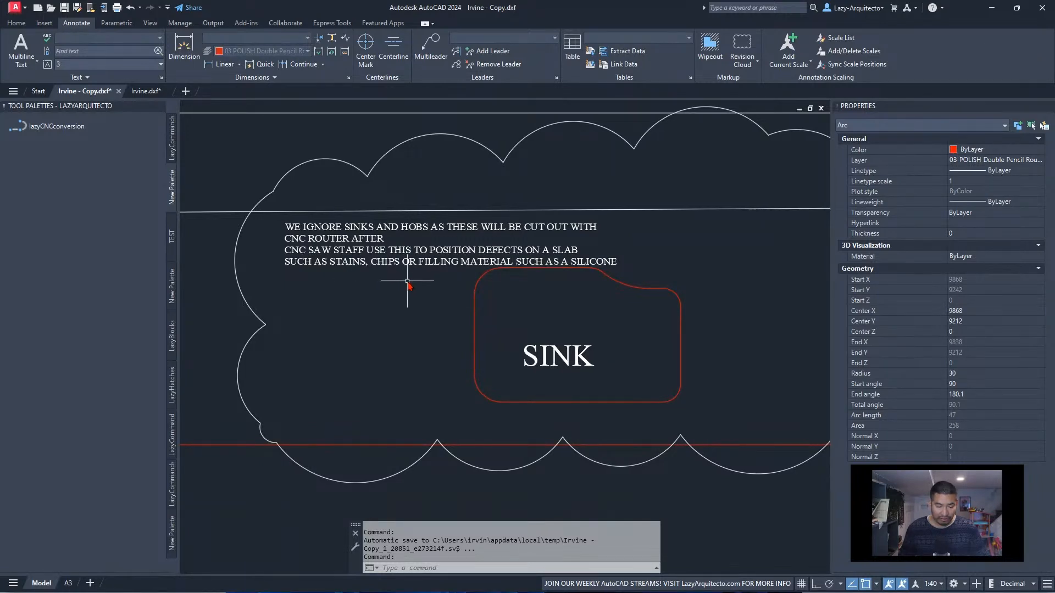
middle_click_drag(512, 294, 452, 290)
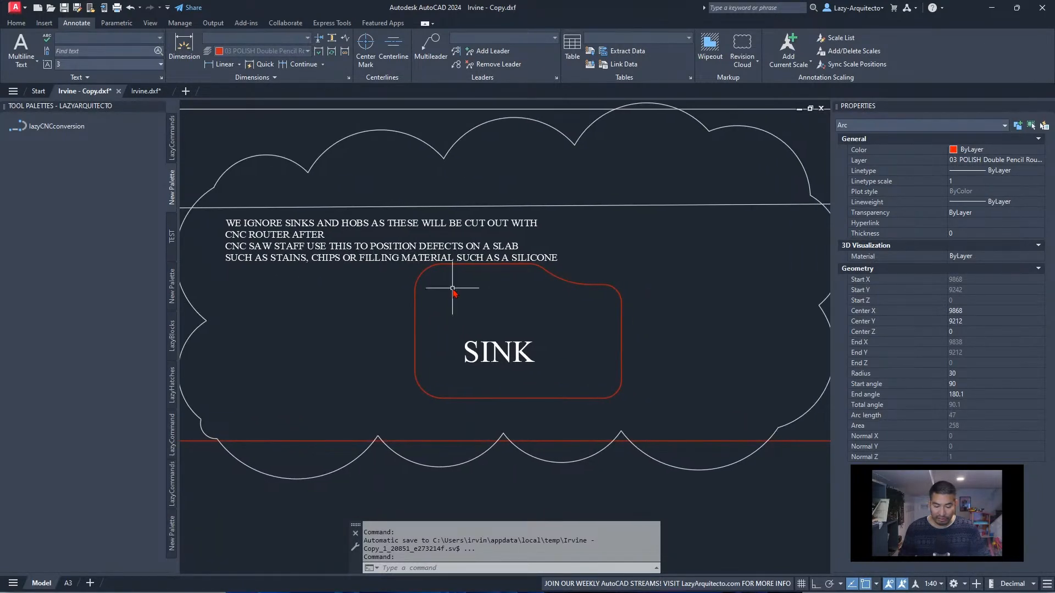
scroll(453, 288, "down", 3)
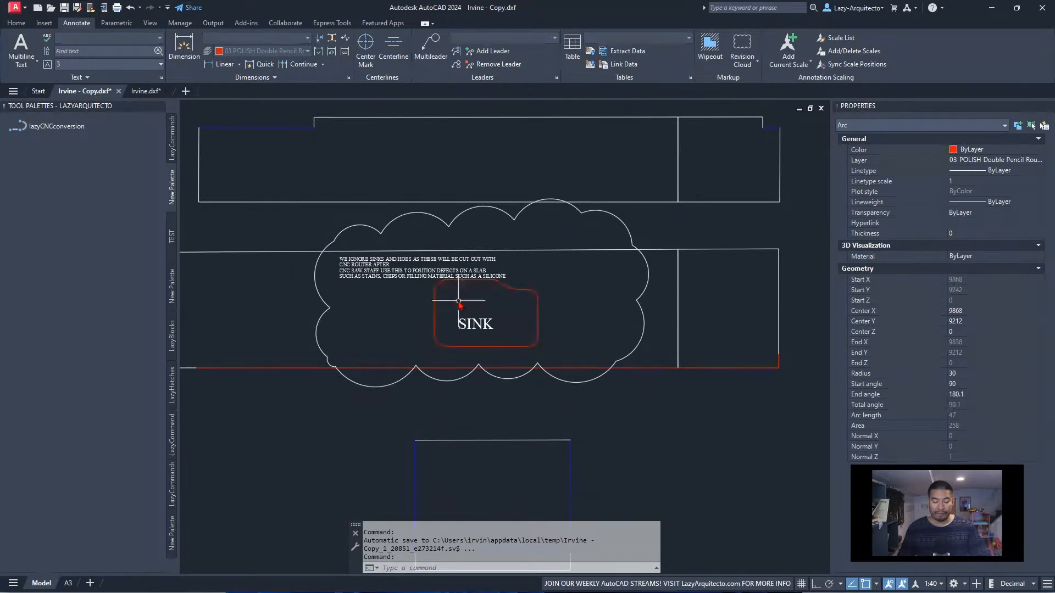
scroll(442, 300, "down", 4)
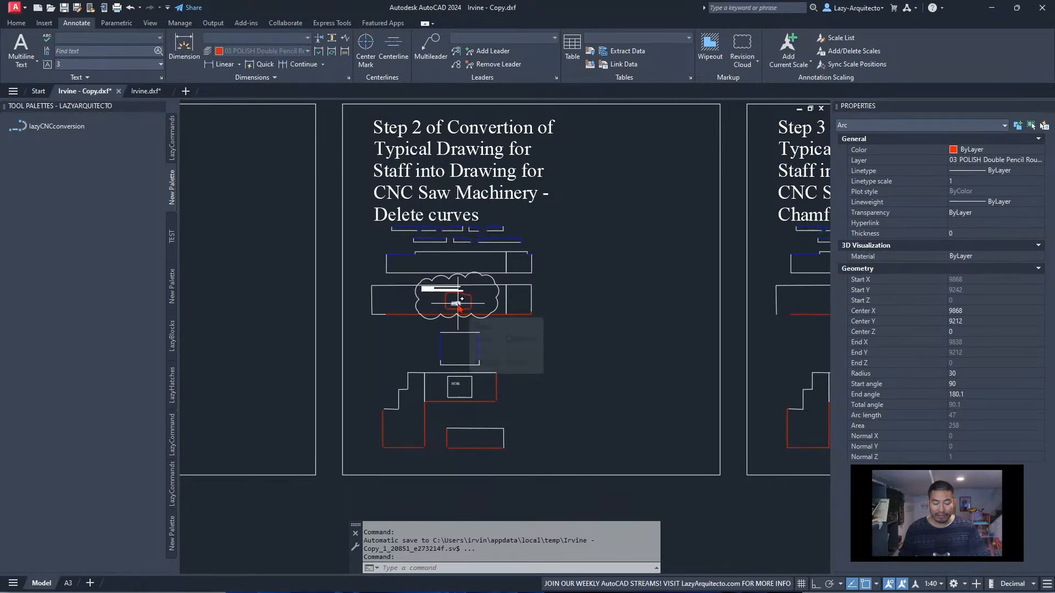
Inspect the objects that make up the sink cutout inside the clouded area of the Step 2 drawing
scroll(461, 302, "up", 6)
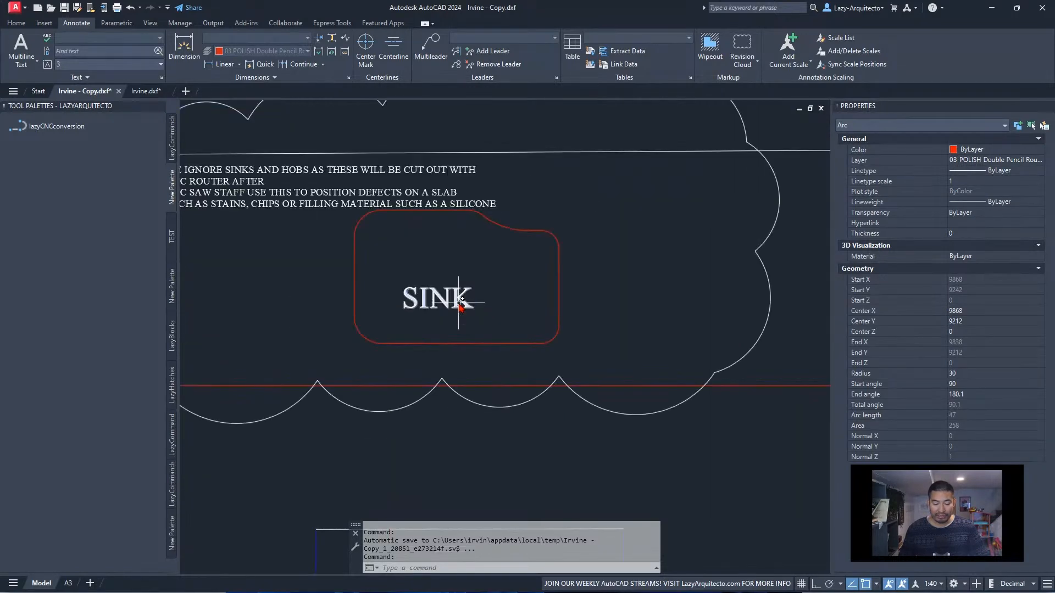
left_click(341, 189)
left_click(582, 358)
scroll(446, 314, "down", 8)
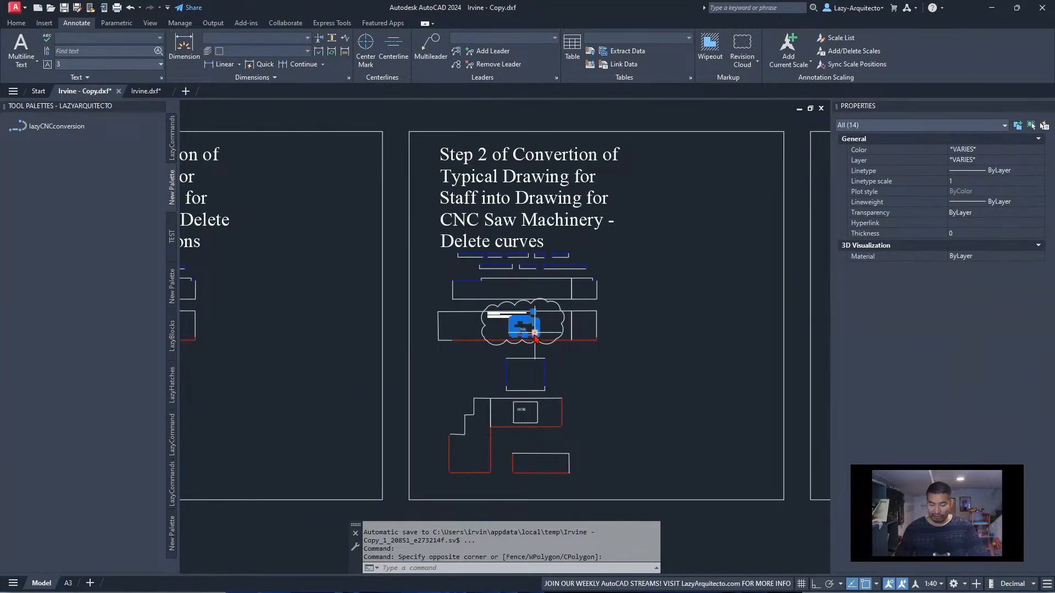
key("Escape")
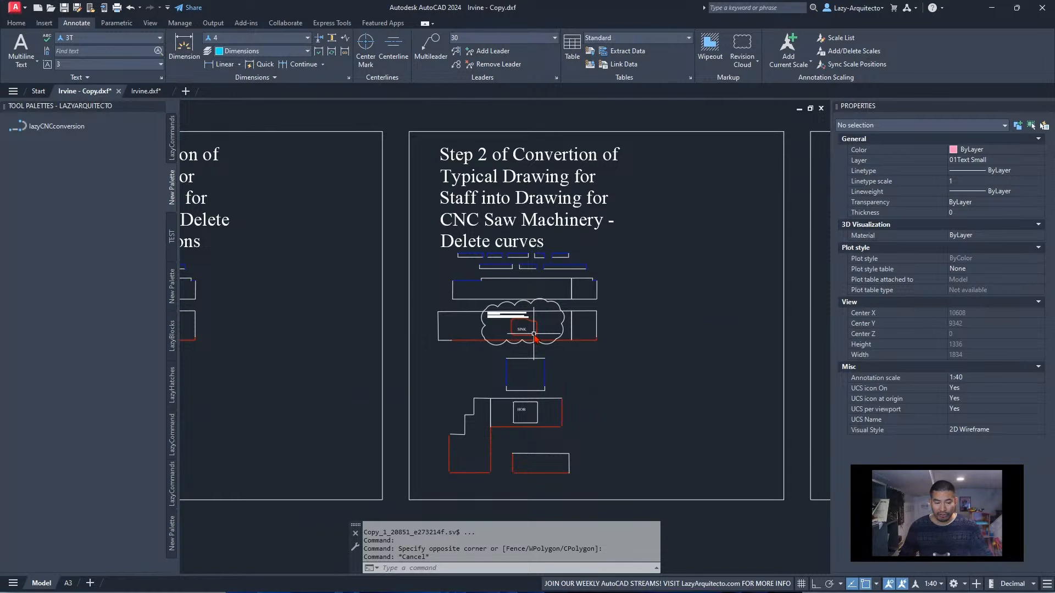
scroll(534, 333, "down", 3)
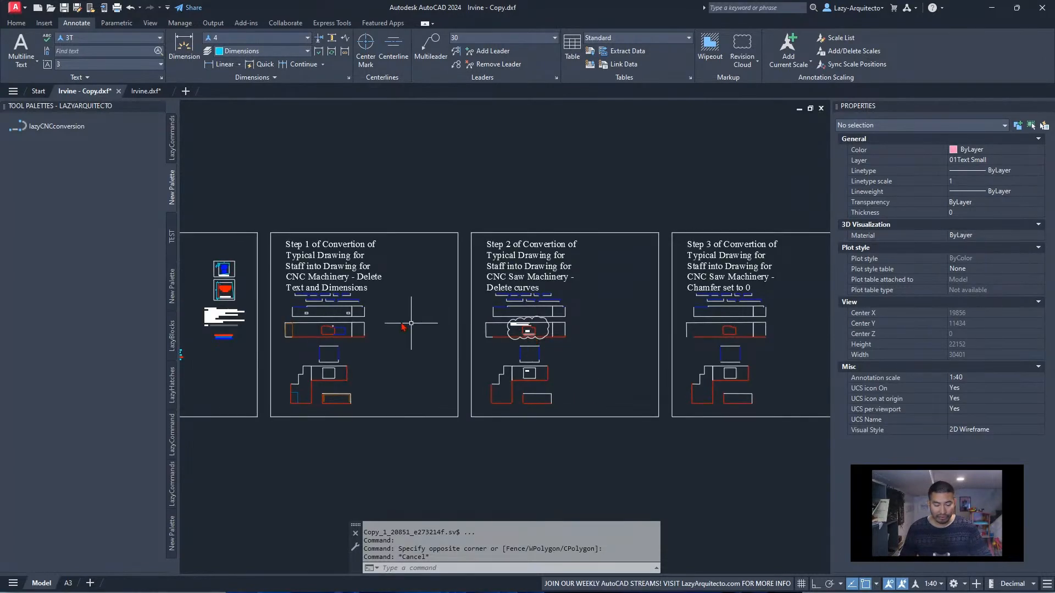
middle_click_drag(357, 312, 548, 319)
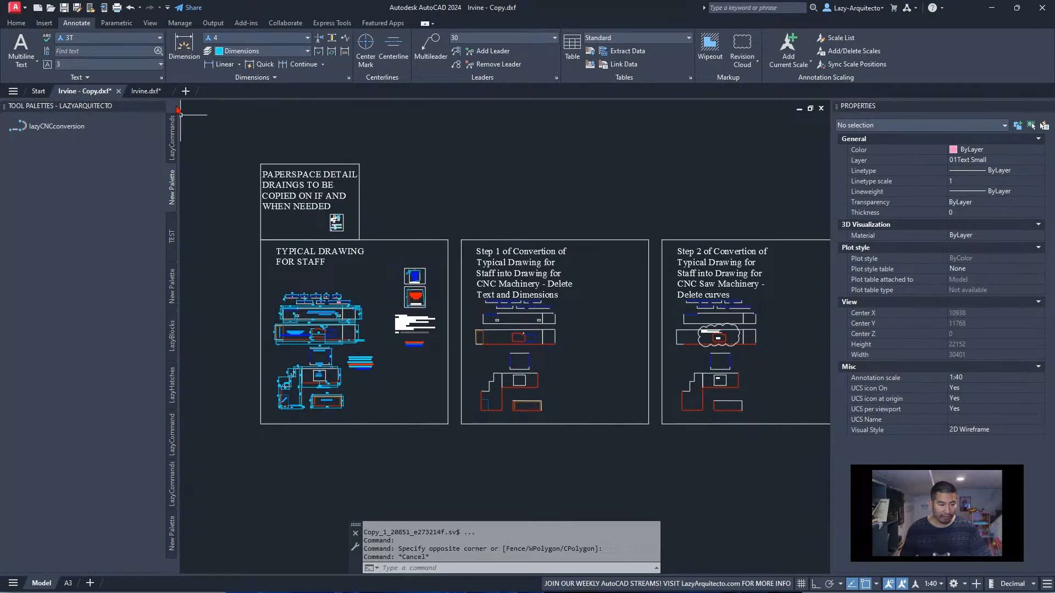
Switch to Irvine.dxf and inspect the layer of the lower blue line adjoining the red sink cutout
left_click(151, 92)
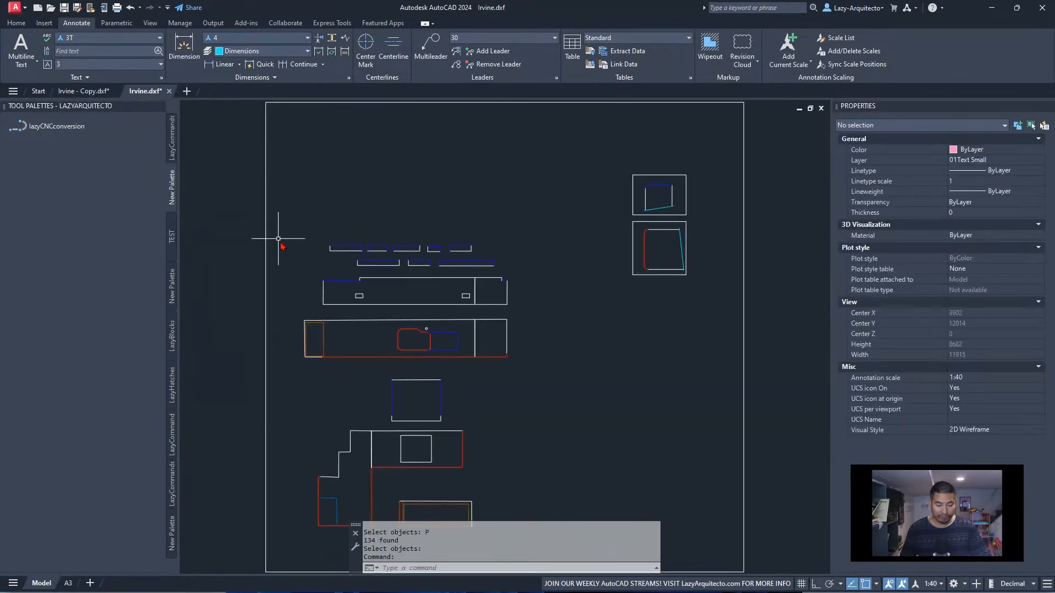
scroll(433, 345, "up", 4)
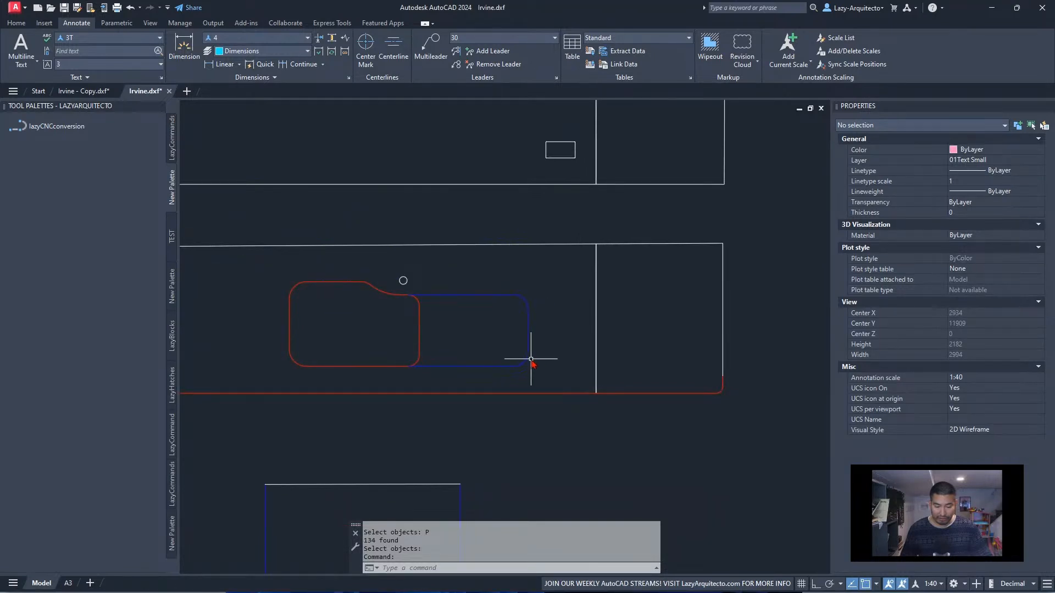
left_click(490, 366)
scroll(426, 340, "down", 3)
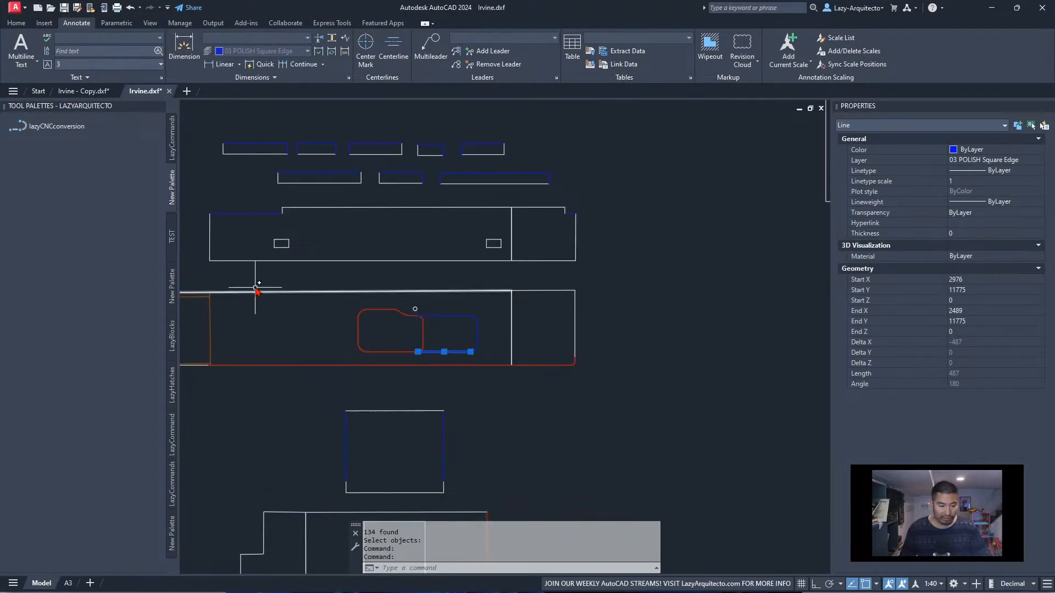
Switch to Irvine - Copy.dxf and compare the sink area of the Step 1 and Step 2 drawings
left_click(91, 94)
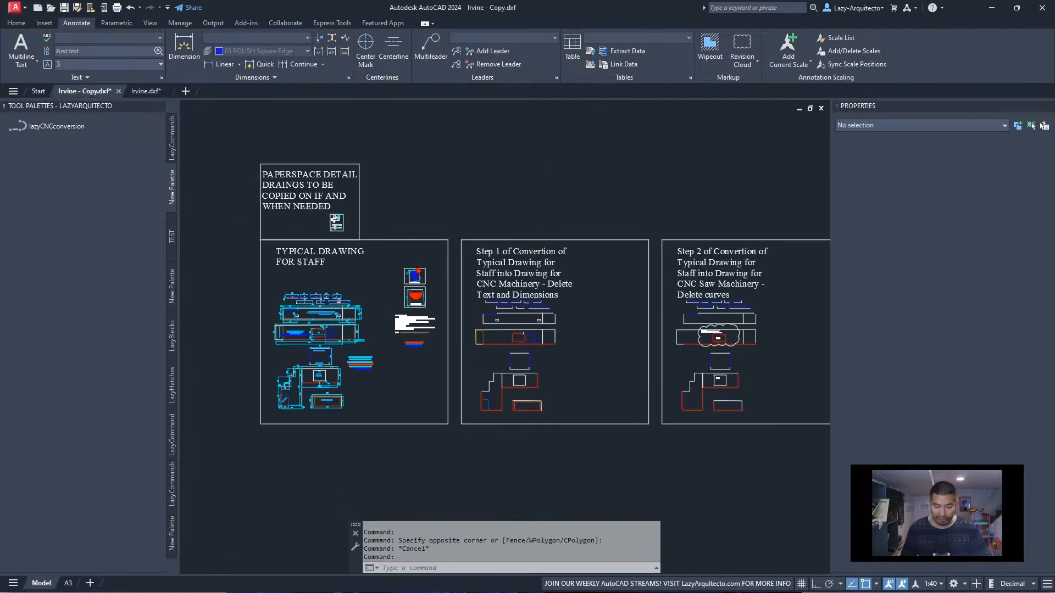
middle_click_drag(550, 307, 390, 303)
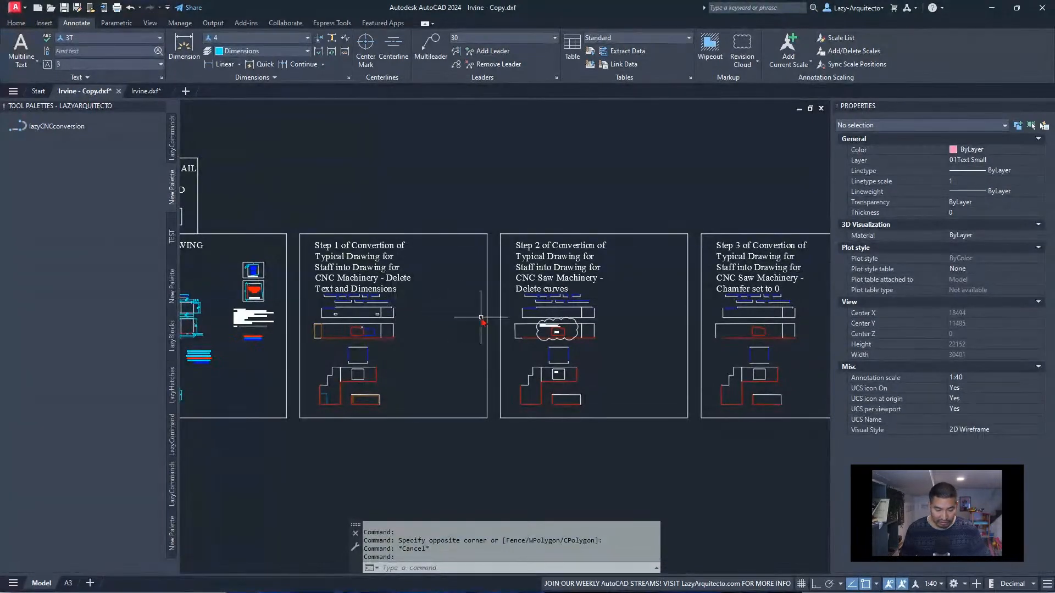
scroll(355, 343, "up", 3)
scroll(354, 343, "up", 3)
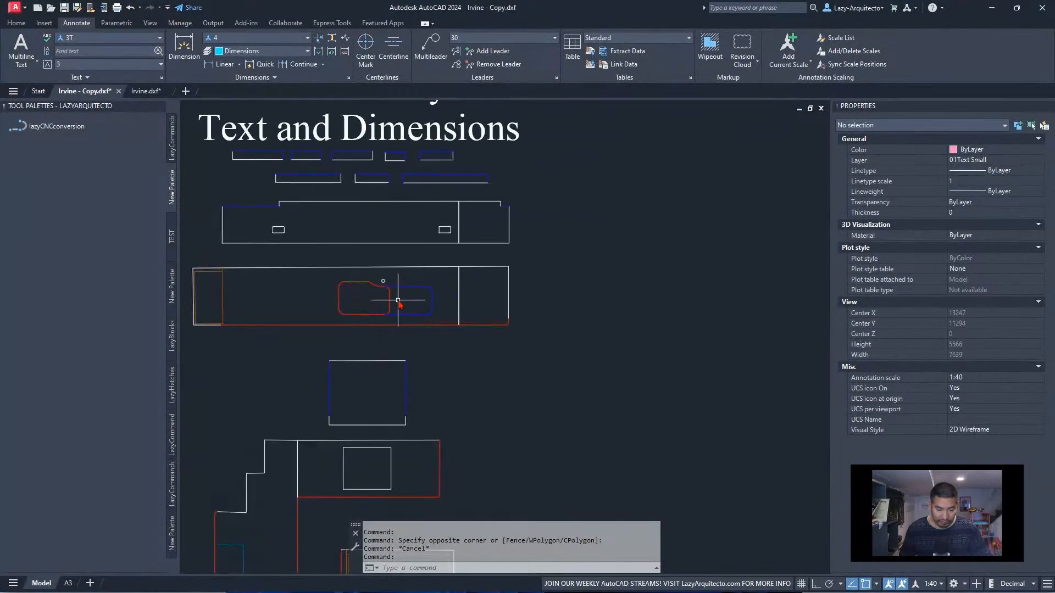
scroll(358, 281, "down", 3)
middle_click_drag(756, 306, 544, 306)
scroll(562, 315, "up", 3)
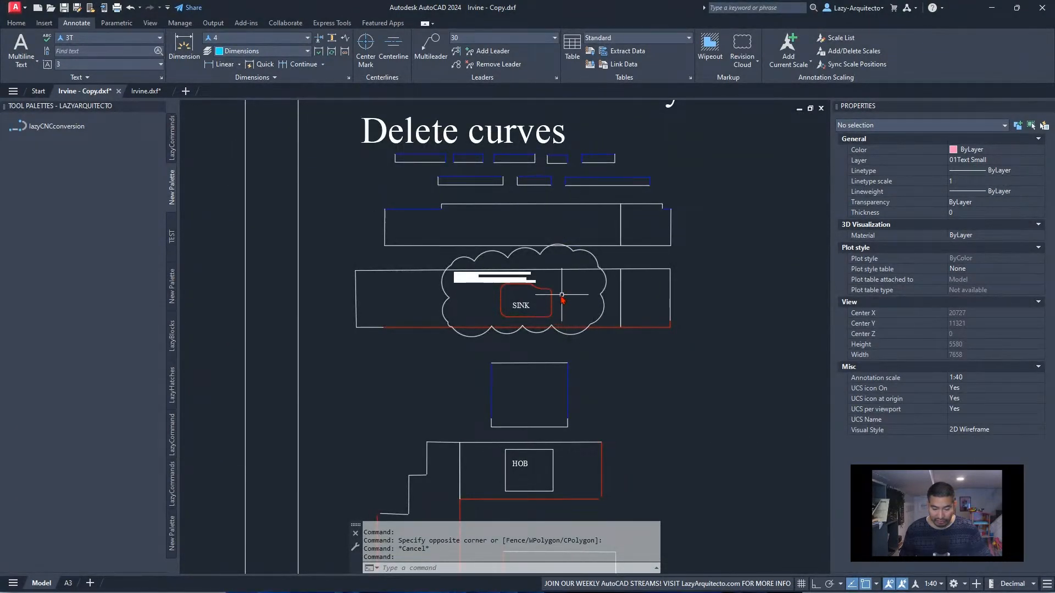
Examine the remaining conversion drawings from Step 3 to Step 5, including the sink cutout in the white-line Step 5 version
middle_click_drag(494, 312, 276, 333)
scroll(294, 335, "down", 3)
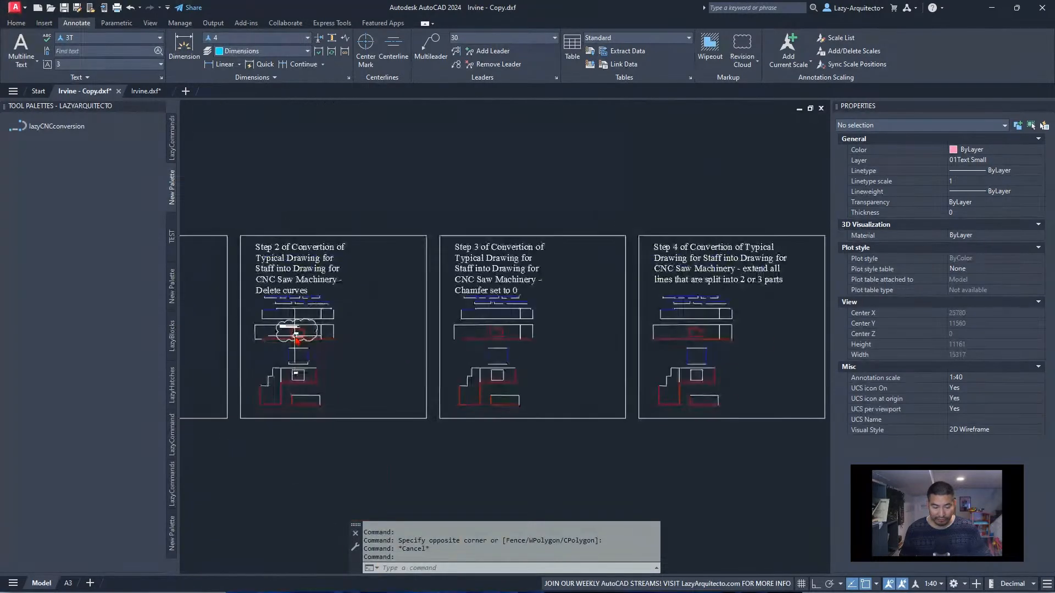
mouse_move(562, 334)
middle_mouse_down()
mouse_move(378, 336)
mouse_move(510, 345)
mouse_move(383, 345)
mouse_move(457, 337)
middle_mouse_up()
scroll(458, 338, "up", 5)
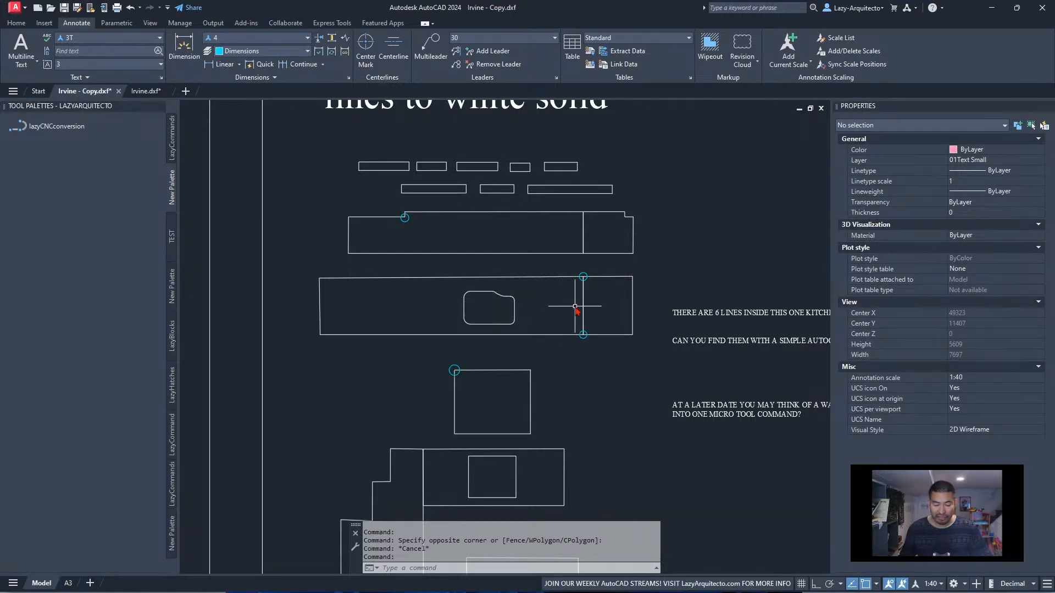
scroll(568, 305, "down", 9)
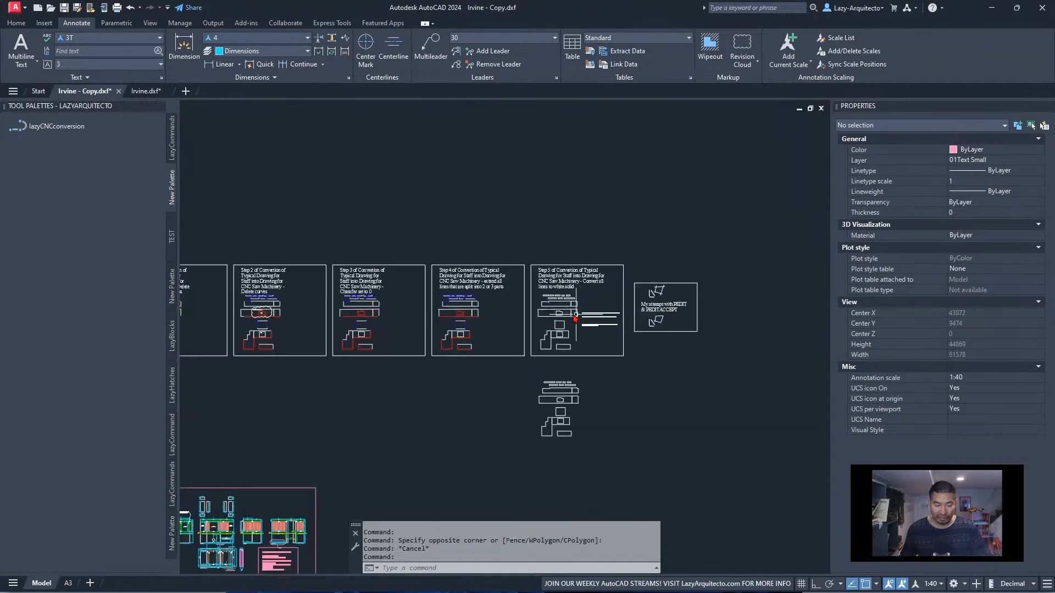
Re-examine the labelled sink and hob cutouts in the Step 2 drawing for deleting curves
scroll(335, 317, "up", 3)
middle_click_drag(336, 318, 579, 320)
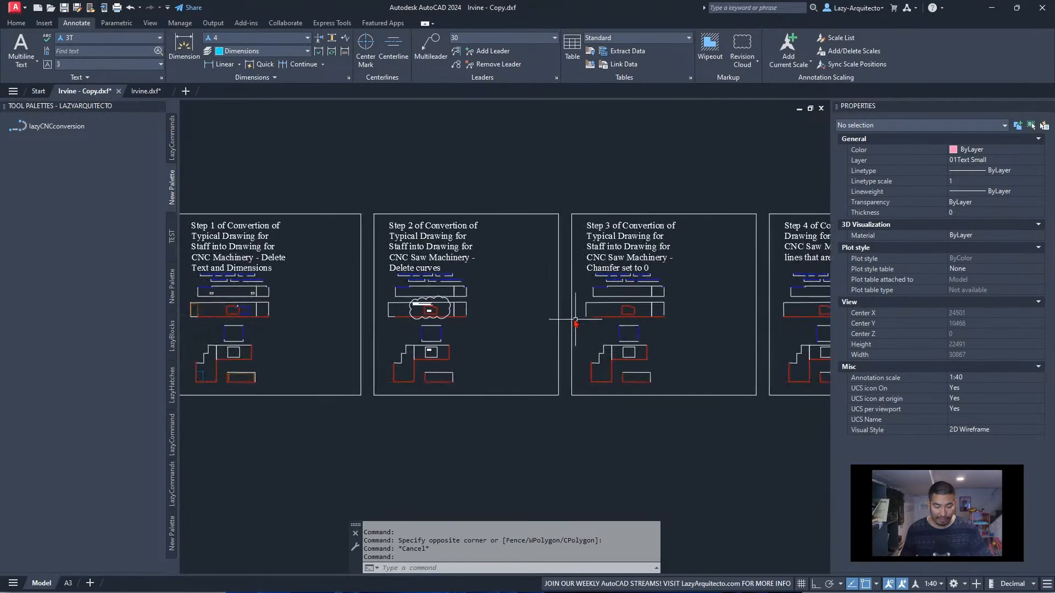
scroll(418, 314, "up", 6)
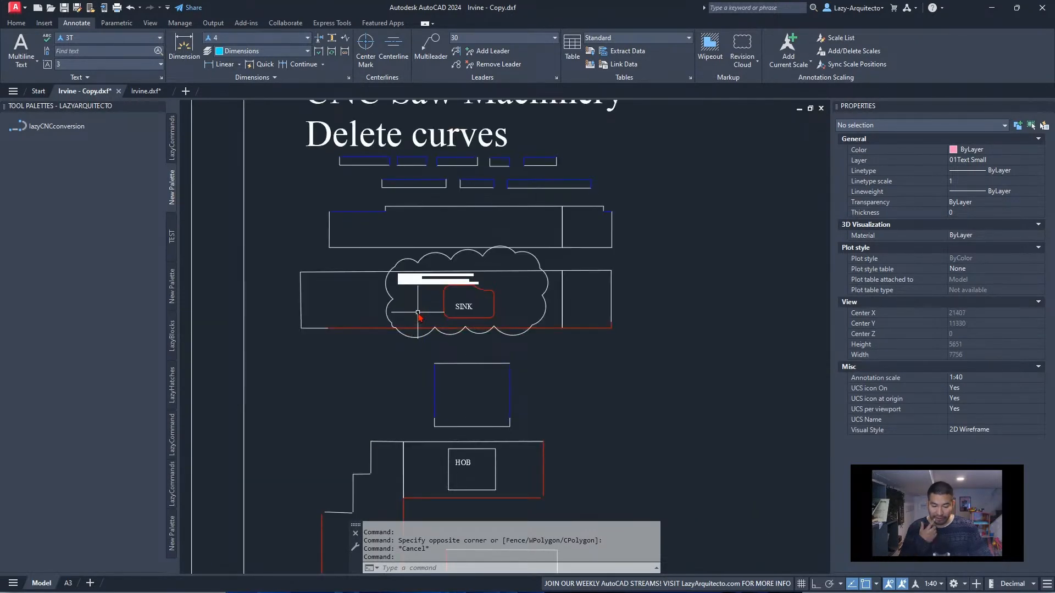
middle_click_drag(418, 315, 551, 312)
scroll(551, 317, "down", 6)
Switch to Irvine.dxf and examine the red sink outline's arcs and the blue outline beside it
left_click(148, 91)
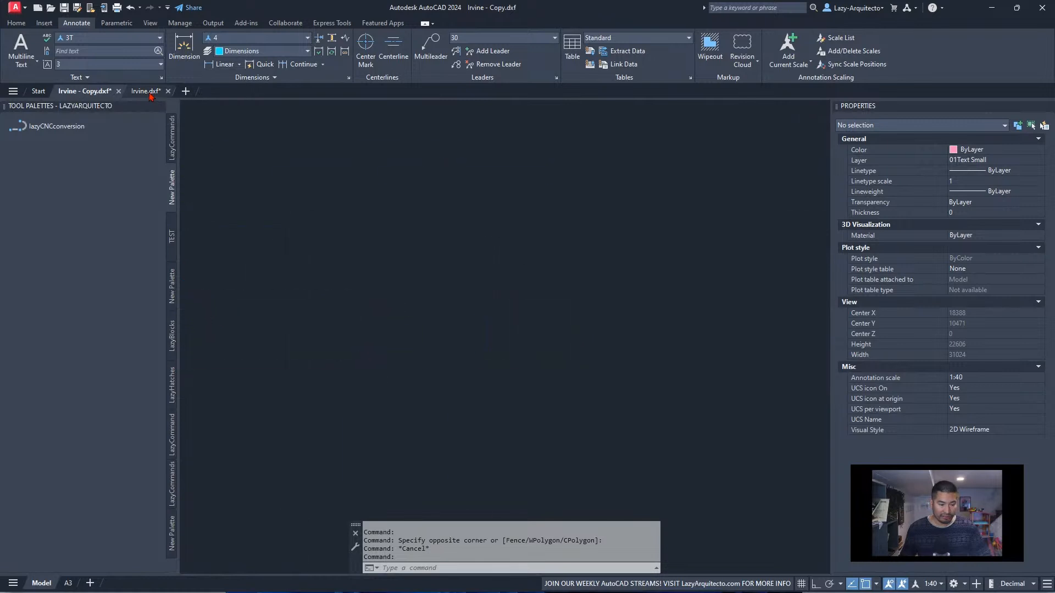
middle_click_drag(398, 325, 496, 315)
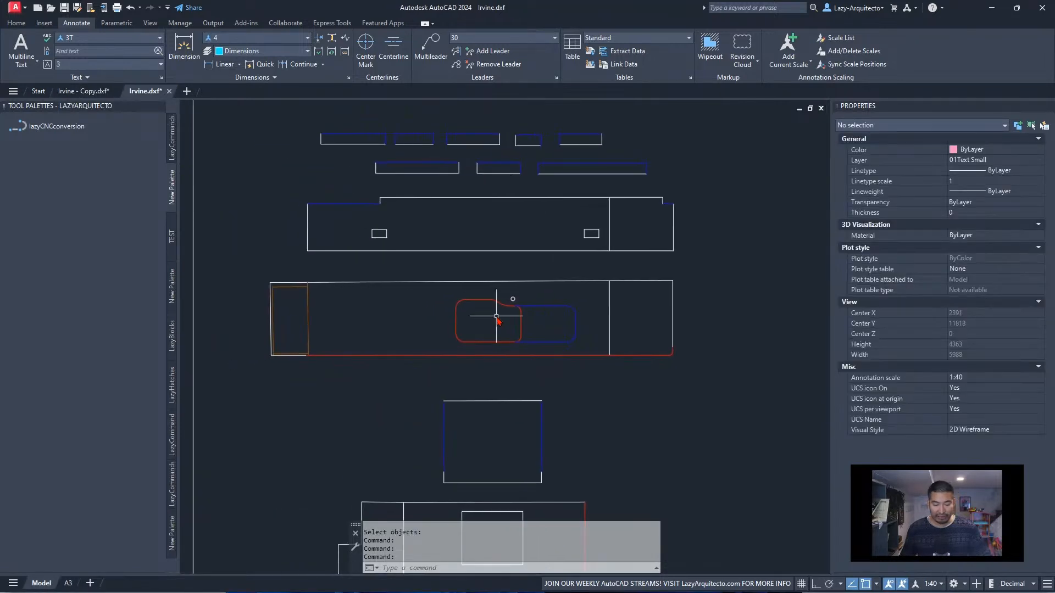
scroll(497, 317, "down", 2)
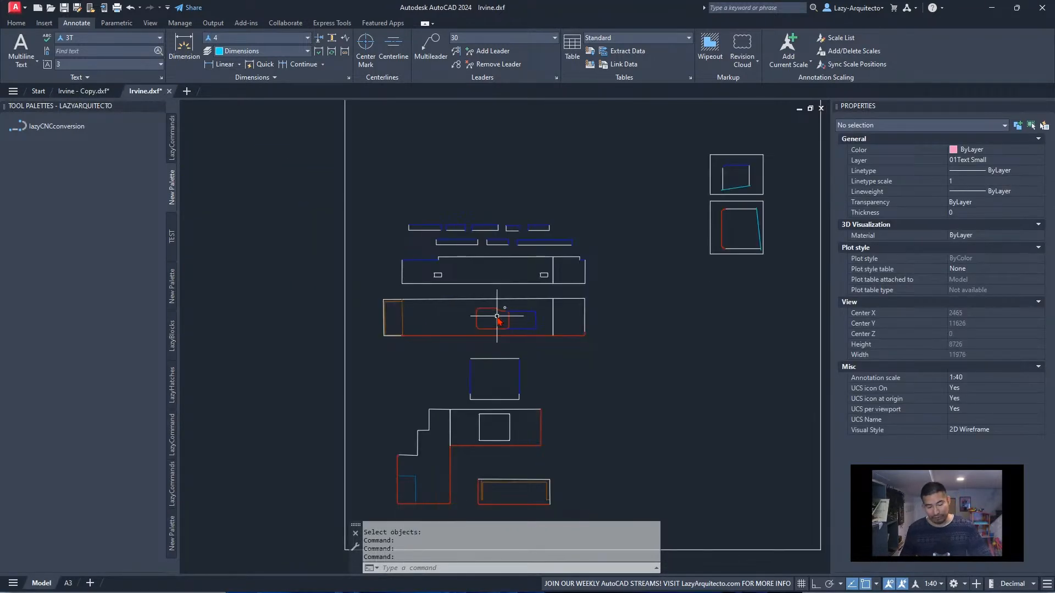
scroll(497, 316, "up", 4)
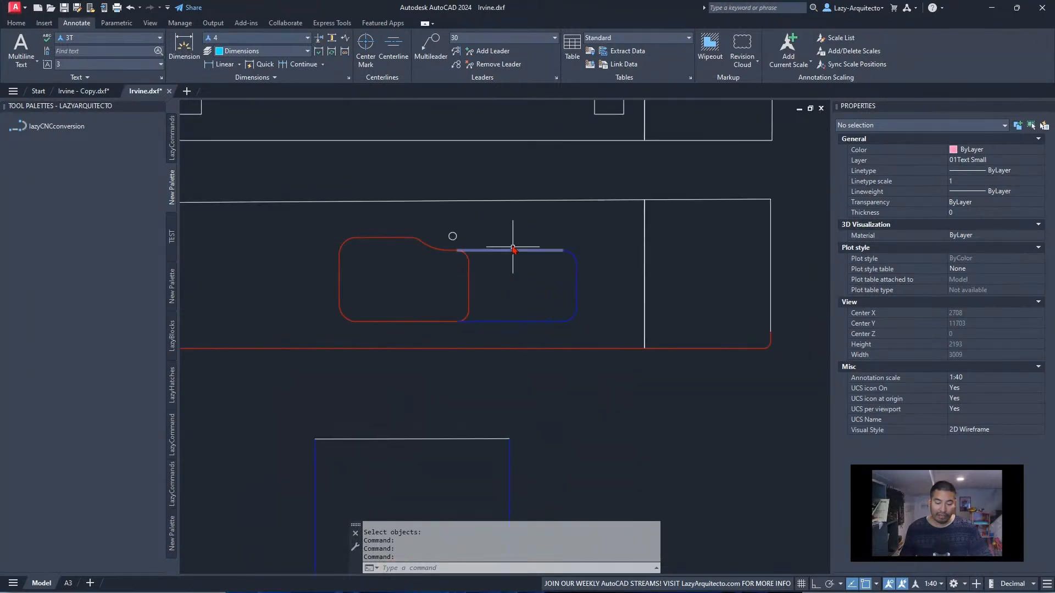
middle_click_drag(419, 238, 482, 282)
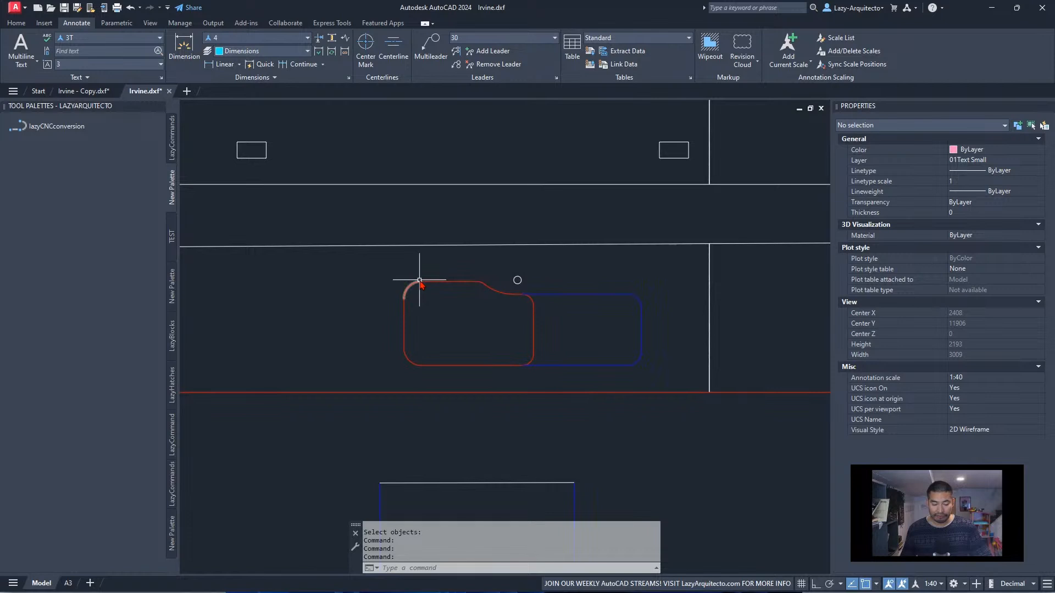
scroll(446, 337, "down", 2)
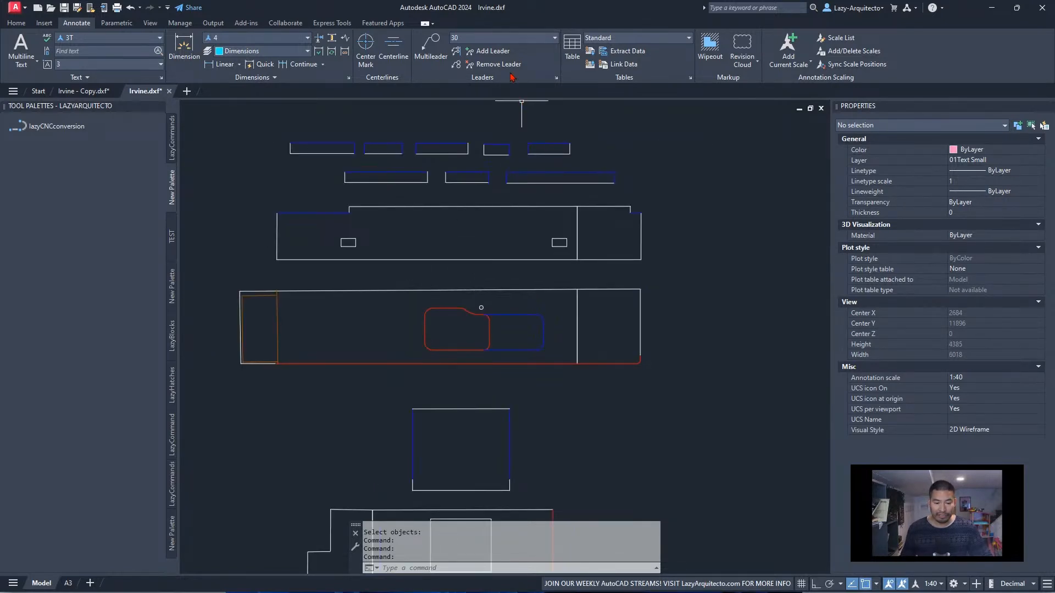
Review the layers available in Irvine.dxf, including the kitchen sink and hob layers
left_click(497, 37)
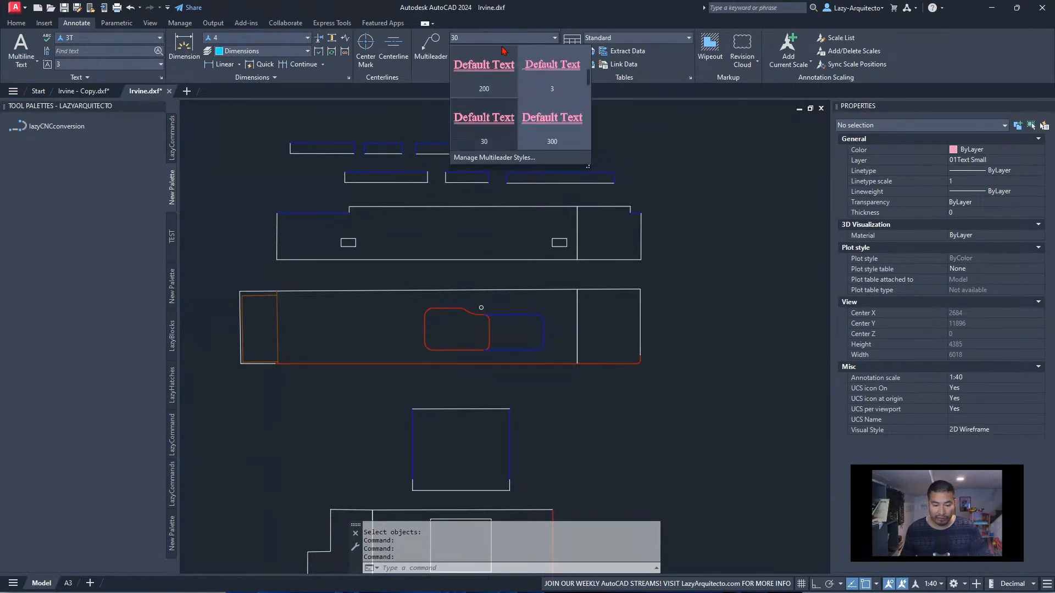
left_click(347, 119)
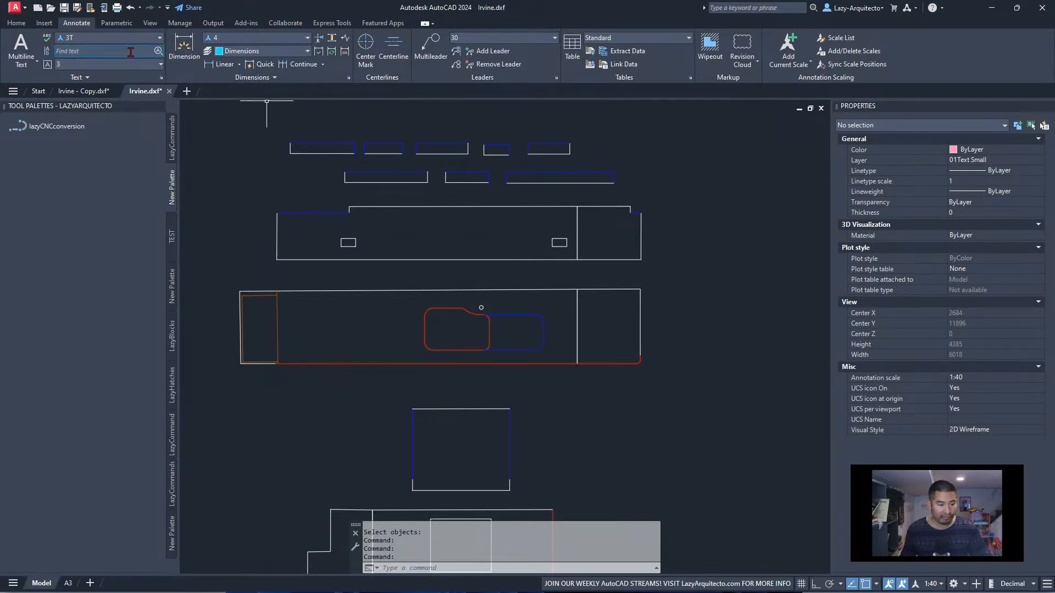
left_click(16, 23)
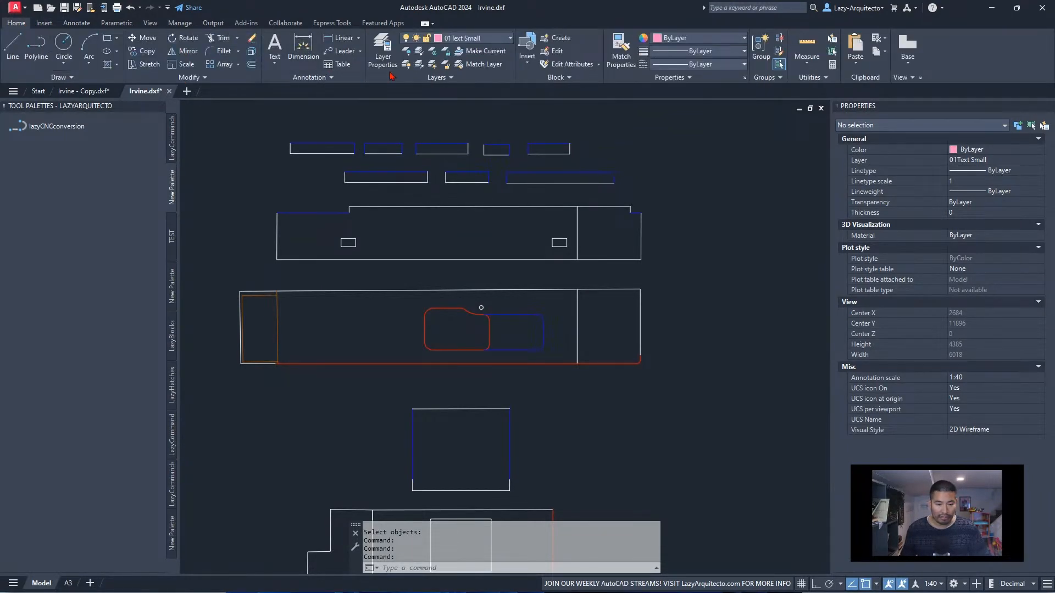
left_click(483, 40)
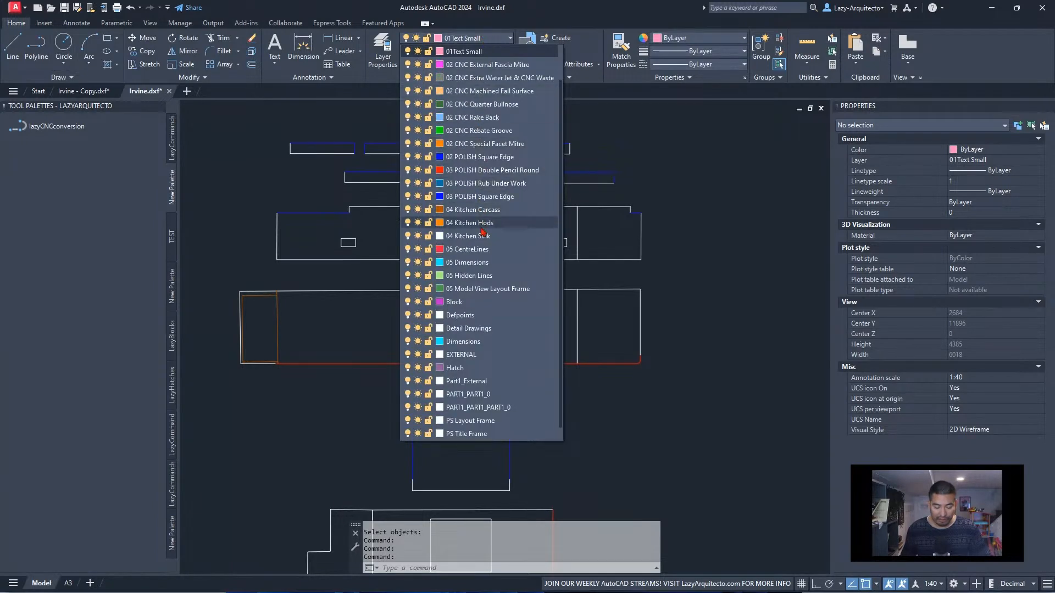
scroll(484, 255, "up", 3)
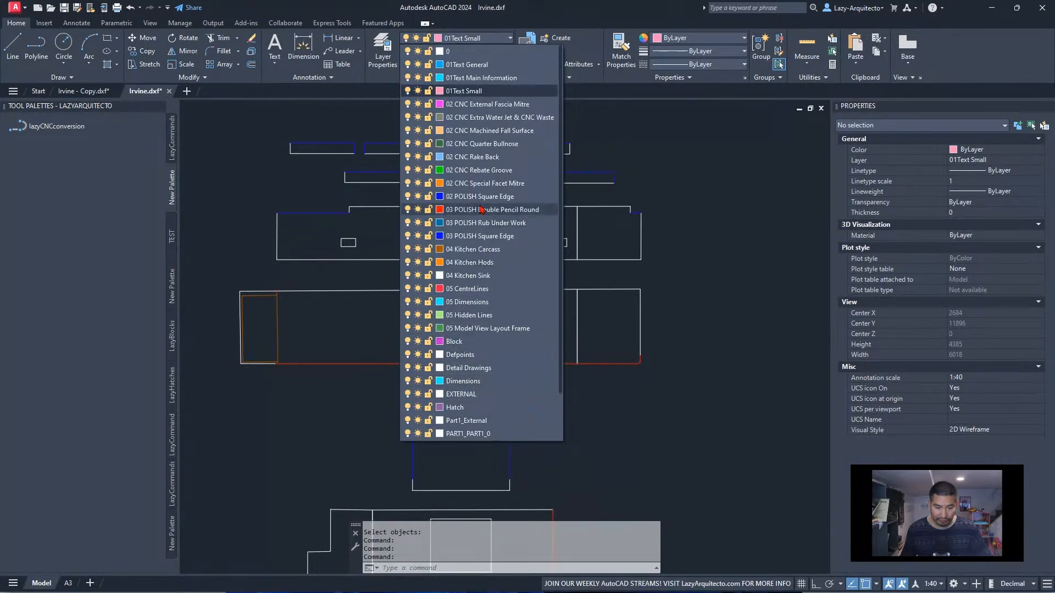
left_click(619, 146)
Inspect the layer and properties of the long worktop's upper edge line above the sink
middle_click_drag(513, 256, 512, 264)
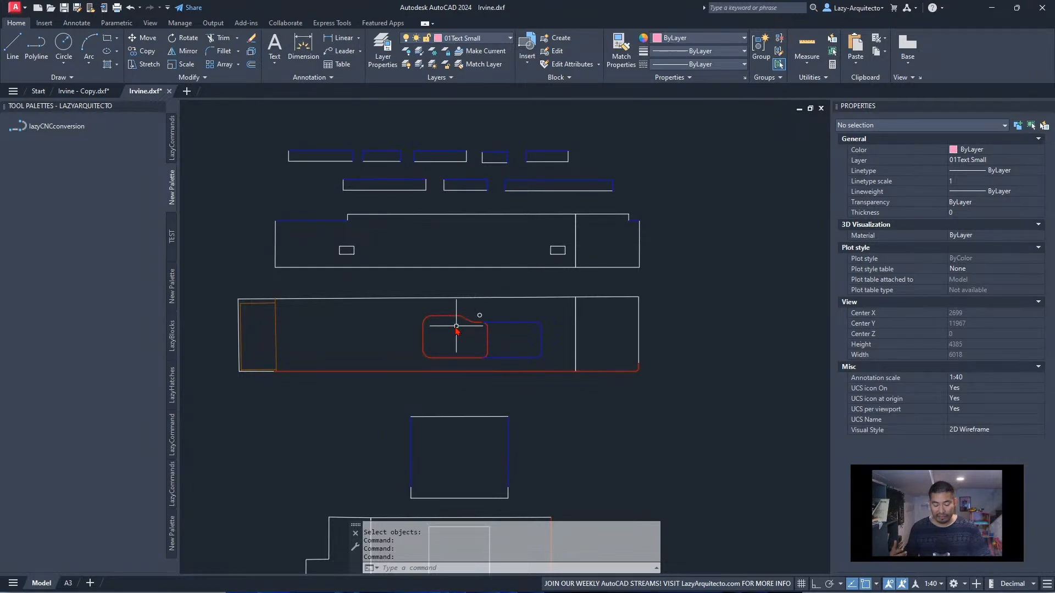
middle_click_drag(404, 324, 354, 321)
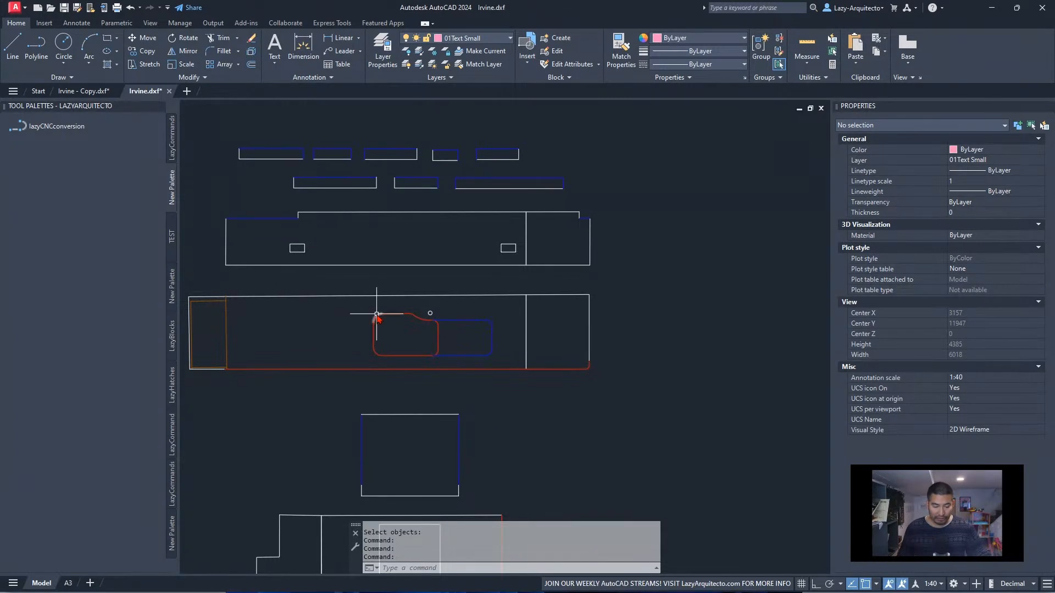
left_click(373, 296)
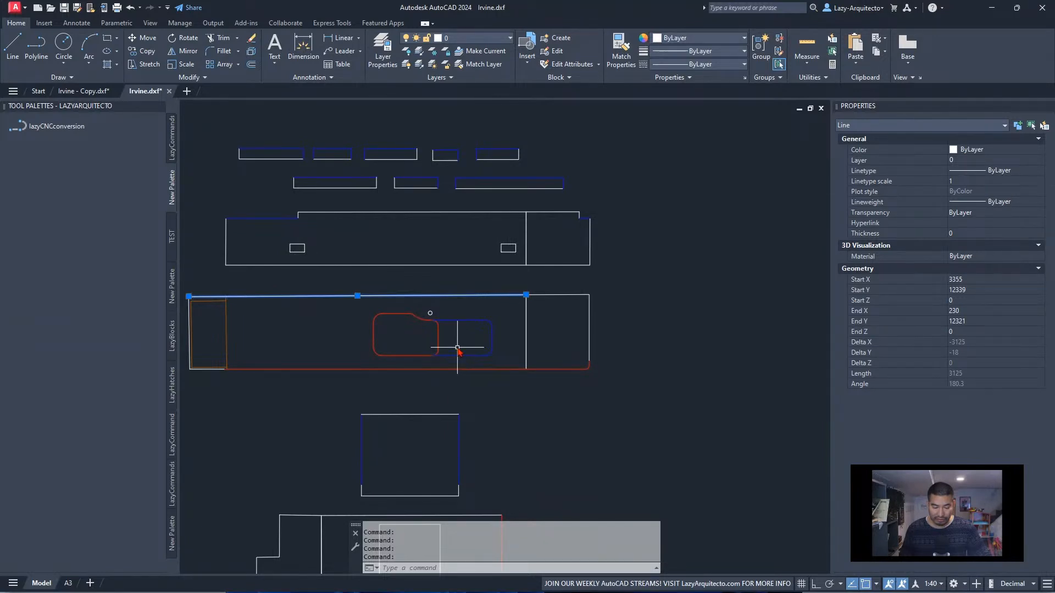
Join the lines and arcs of the red sink outline in the long worktop into a polyline
scroll(460, 352, "down", 2)
scroll(423, 353, "up", 5)
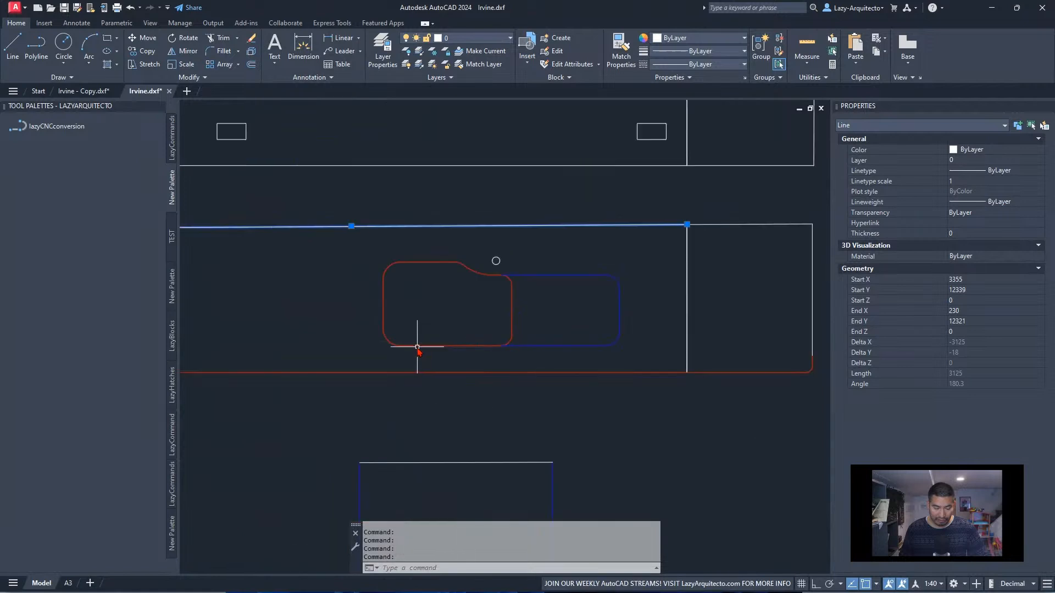
middle_click_drag(506, 291, 537, 314)
key("Escape")
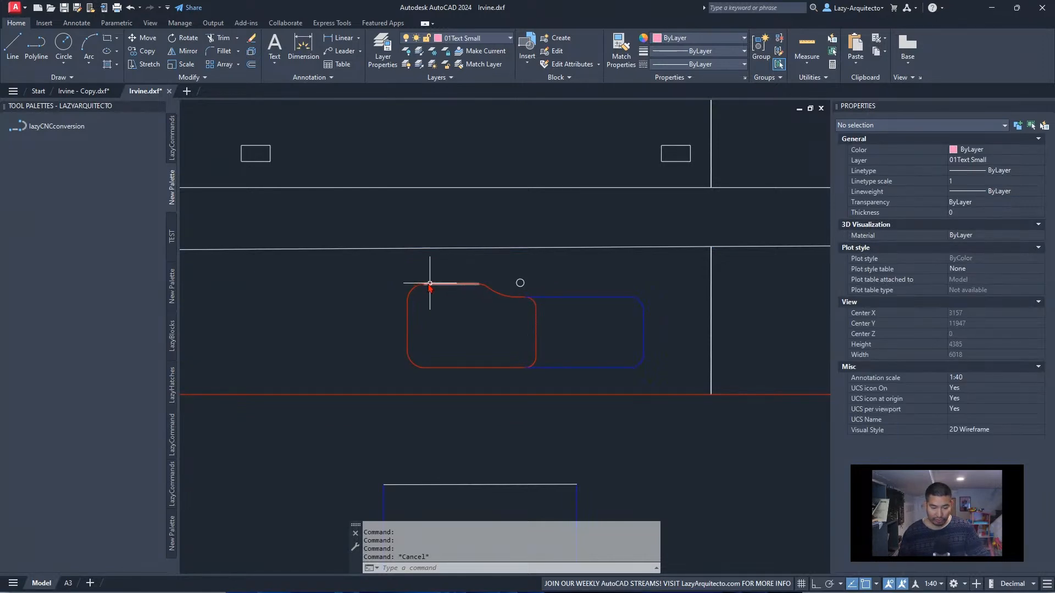
left_click(401, 280)
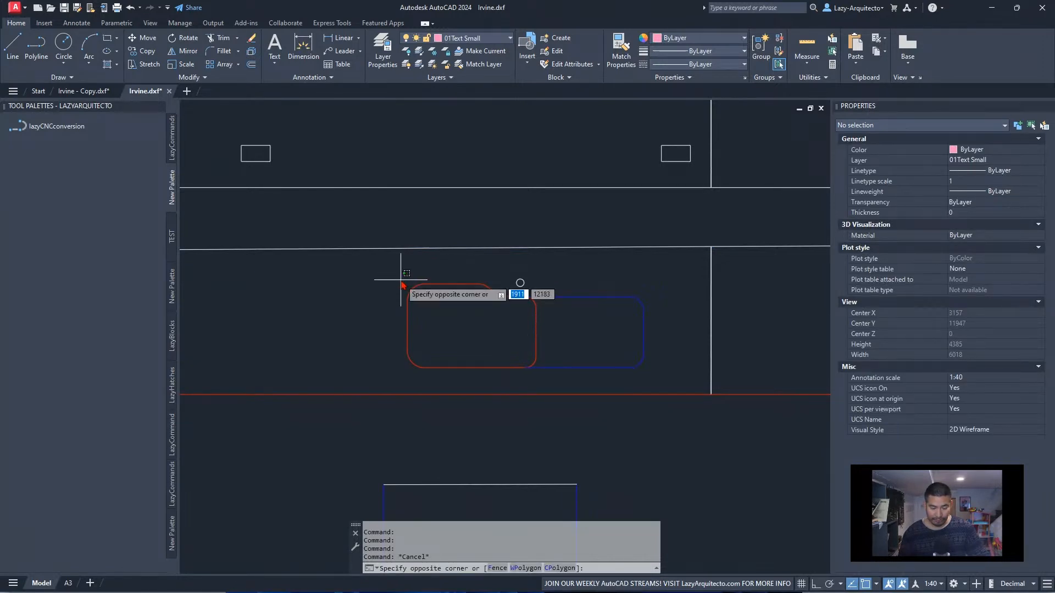
left_click(541, 377)
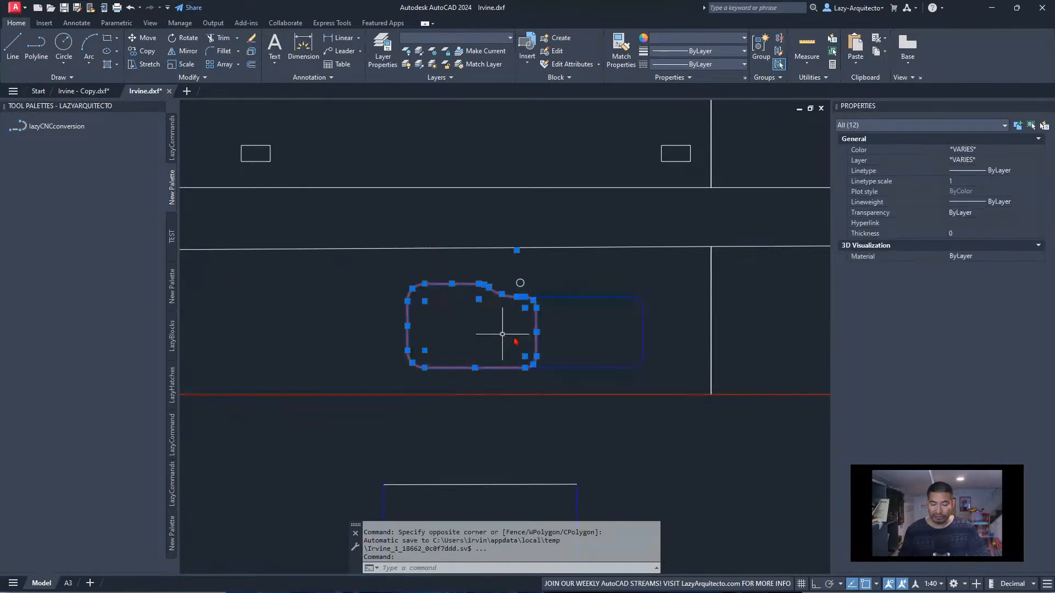
type("j")
key("Return")
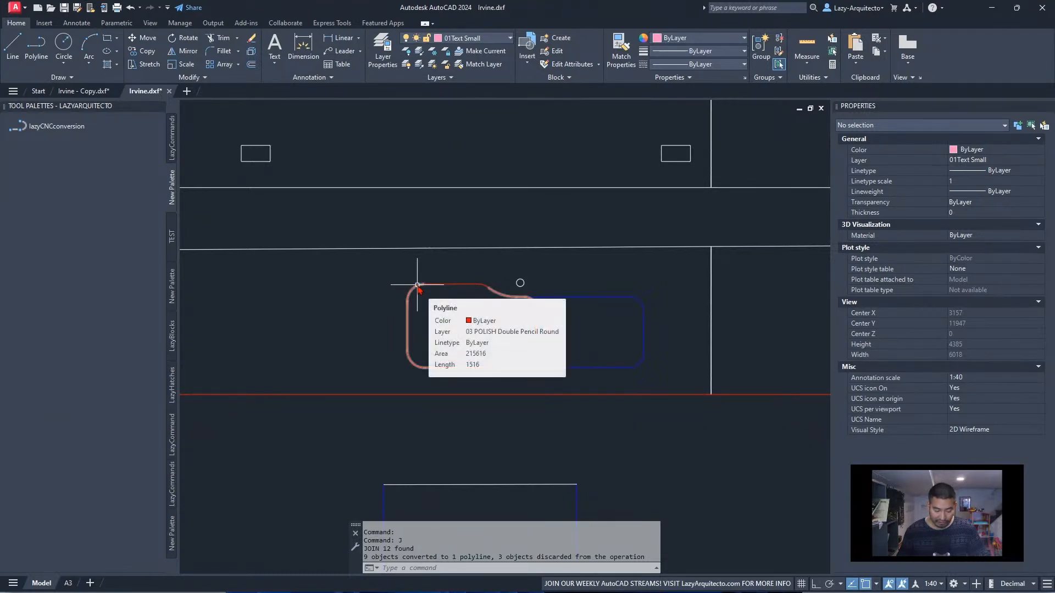
Move all pieces of the joined sink outline to layer 0 and set their color to ByLayer
scroll(439, 283, "up", 5)
scroll(406, 299, "down", 5)
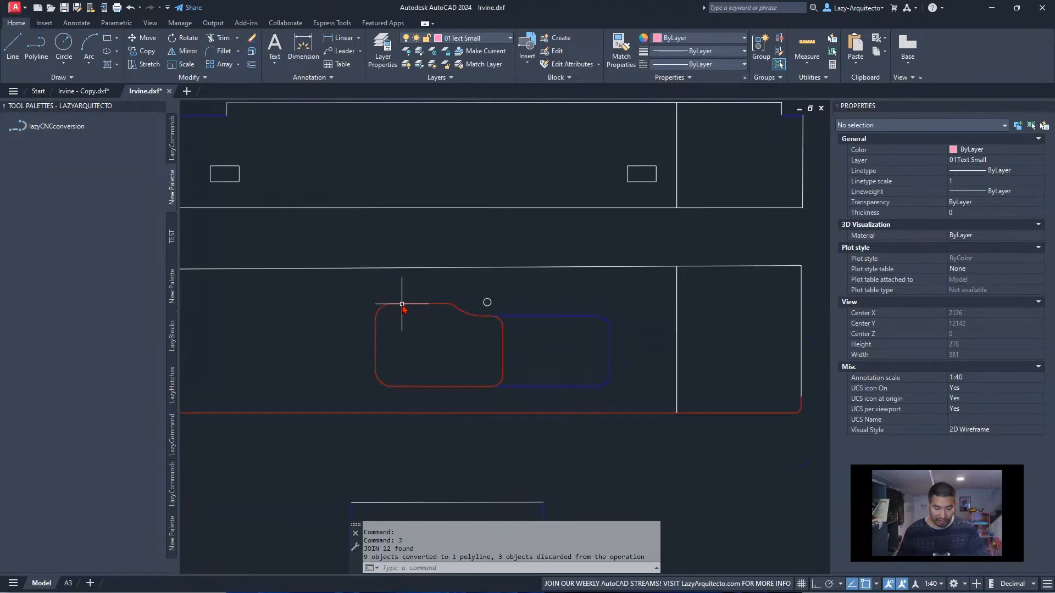
left_click(364, 298)
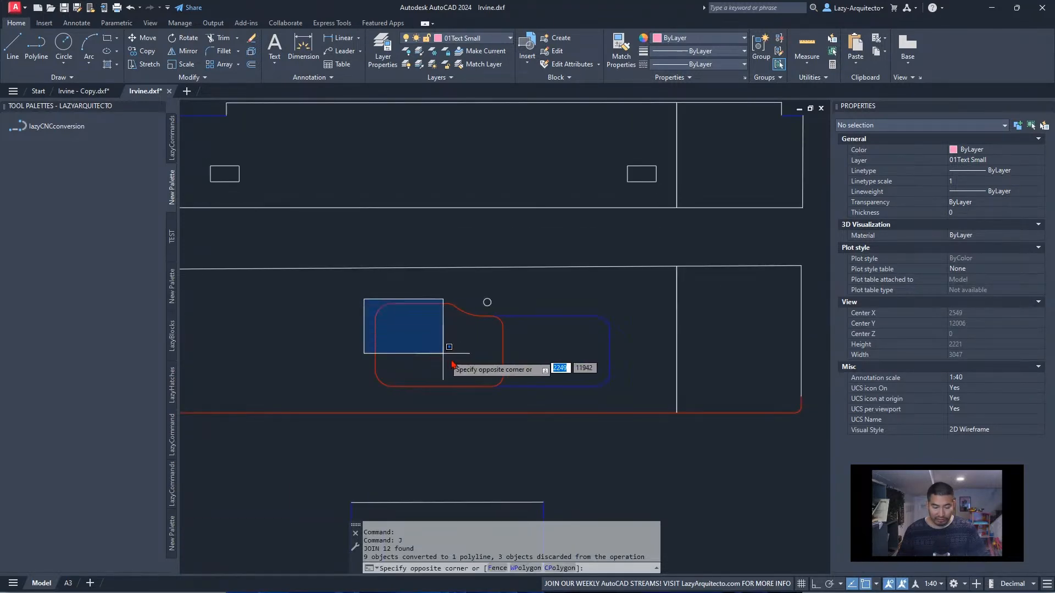
left_click(505, 395)
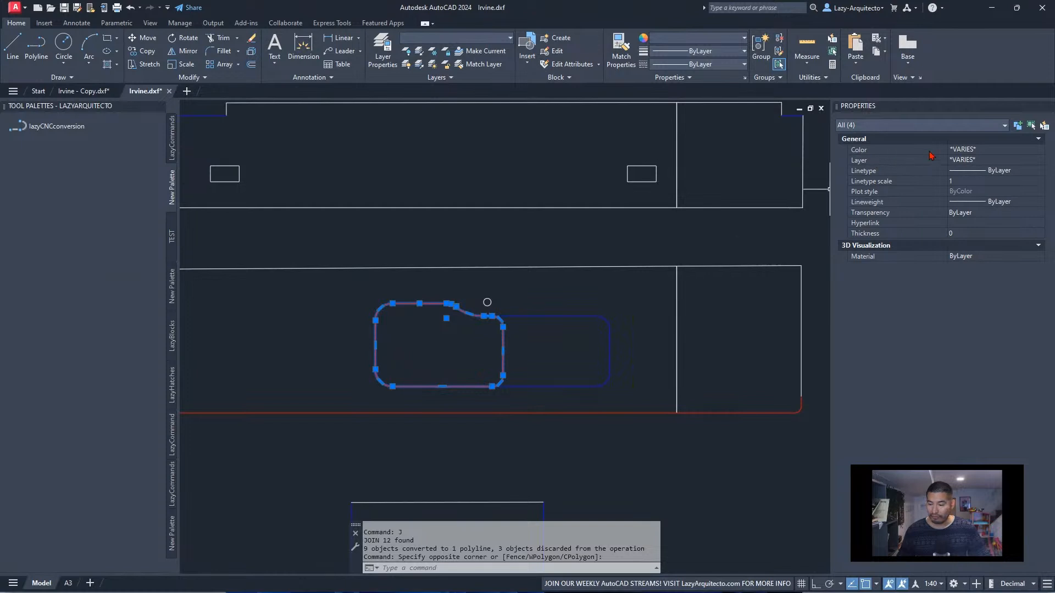
left_click(968, 160)
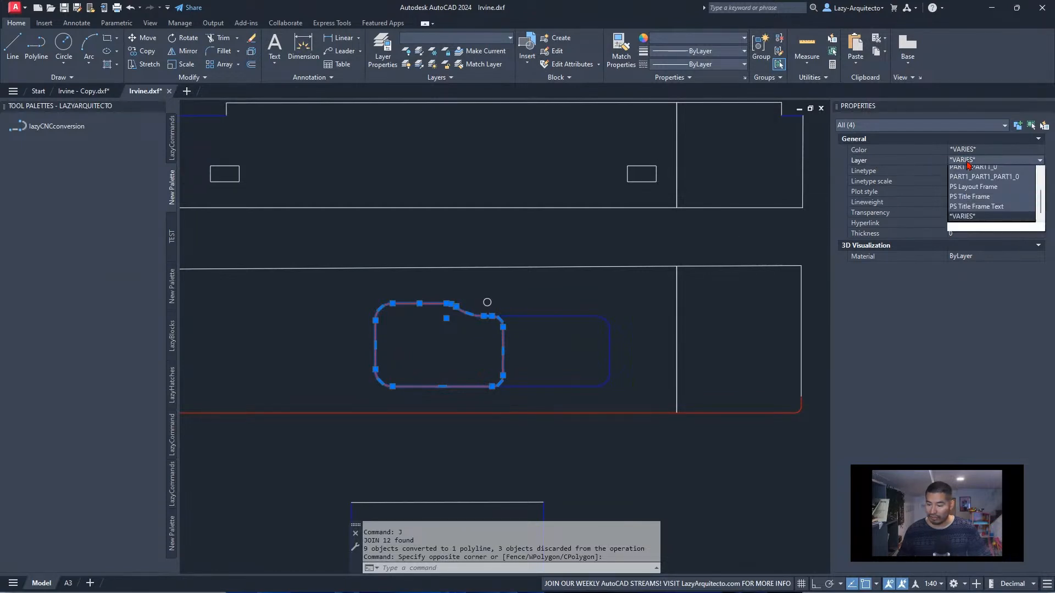
scroll(968, 165, "up", 2)
left_click(969, 170)
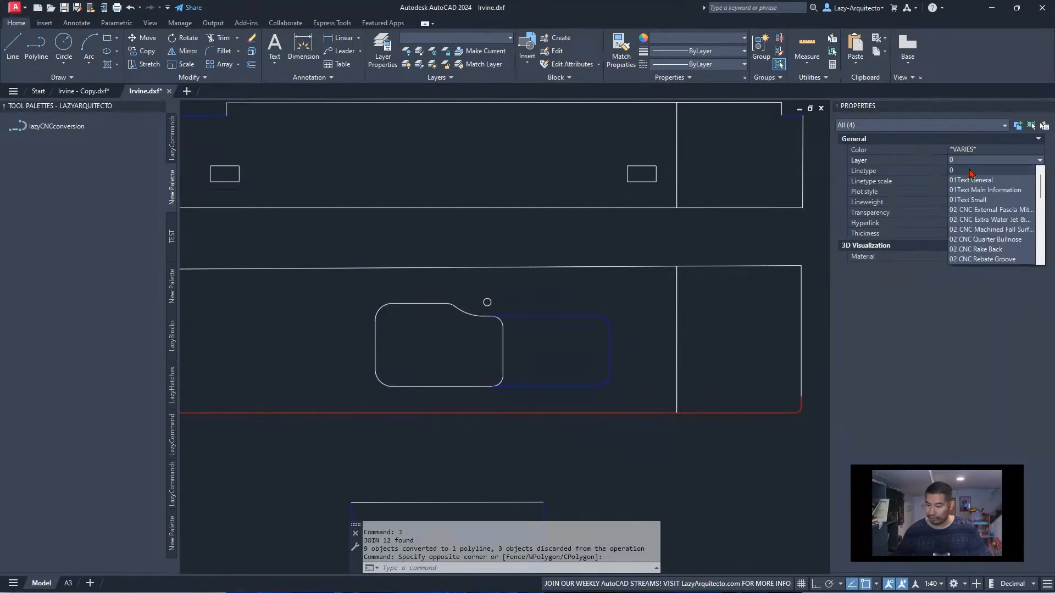
left_click(962, 150)
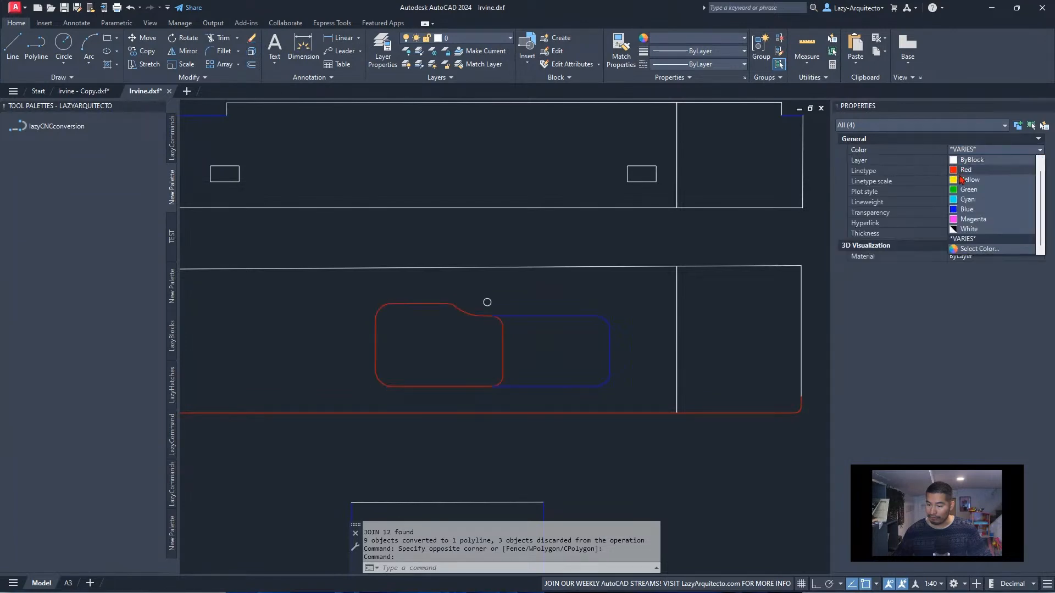
left_click(970, 160)
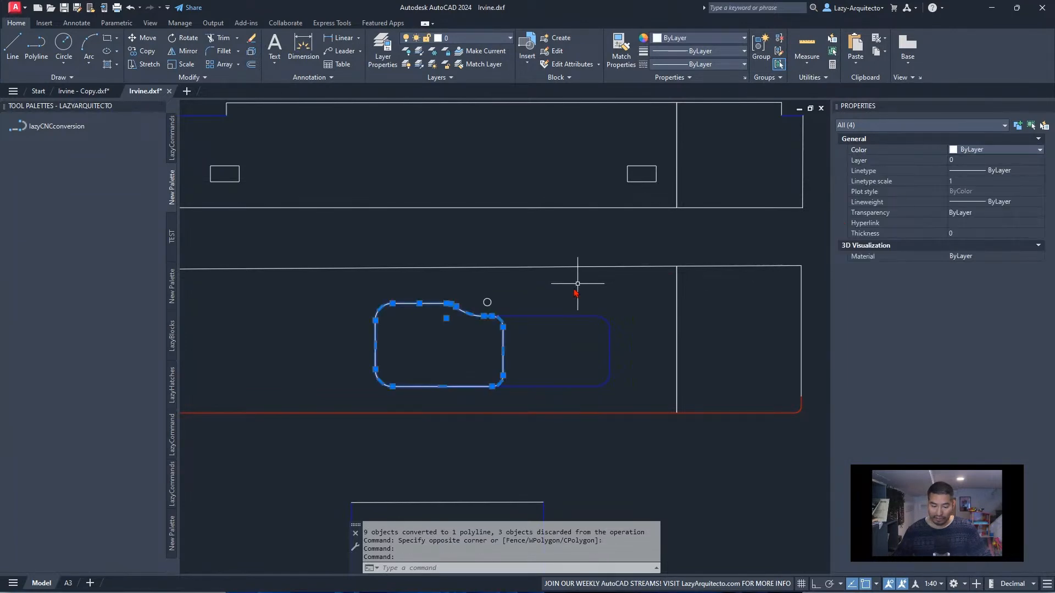
Try to hide the sink outline with the HIDE command
type("H")
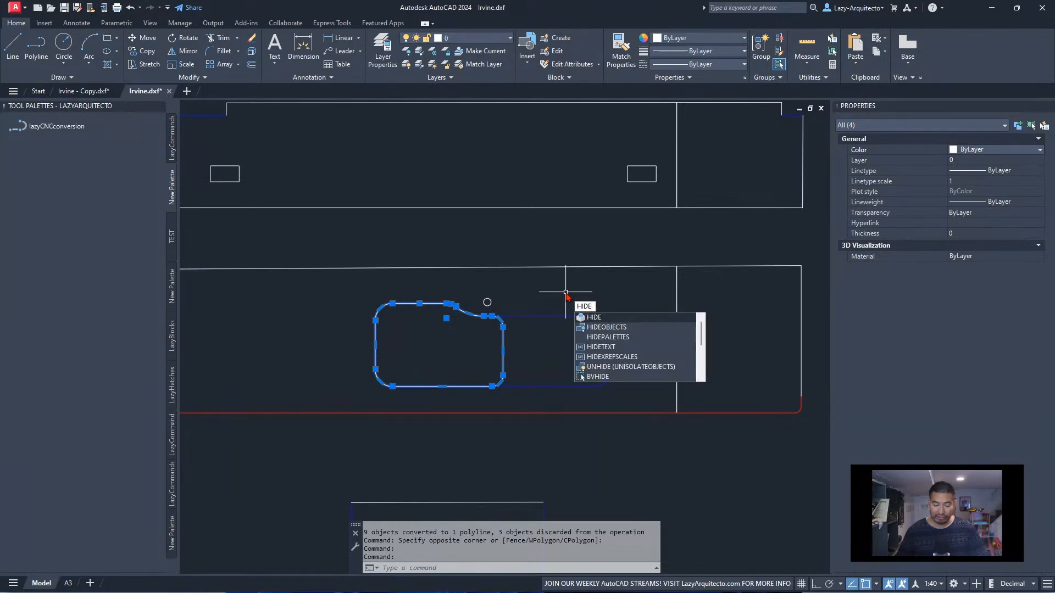
type("IDE")
key("Return")
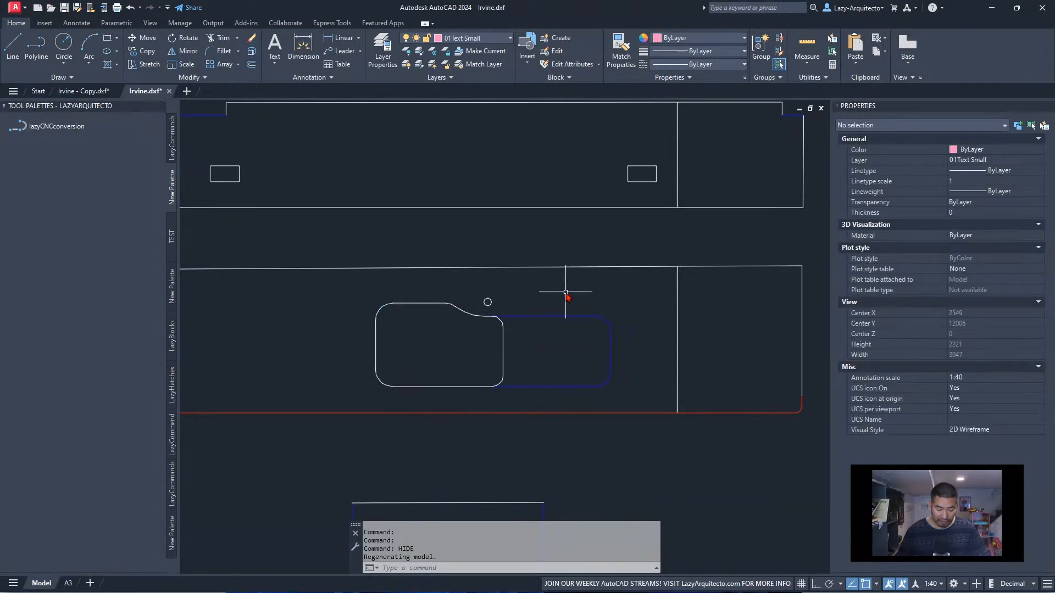
scroll(454, 310, "up", 5)
scroll(456, 302, "up", 3)
scroll(458, 329, "down", 6)
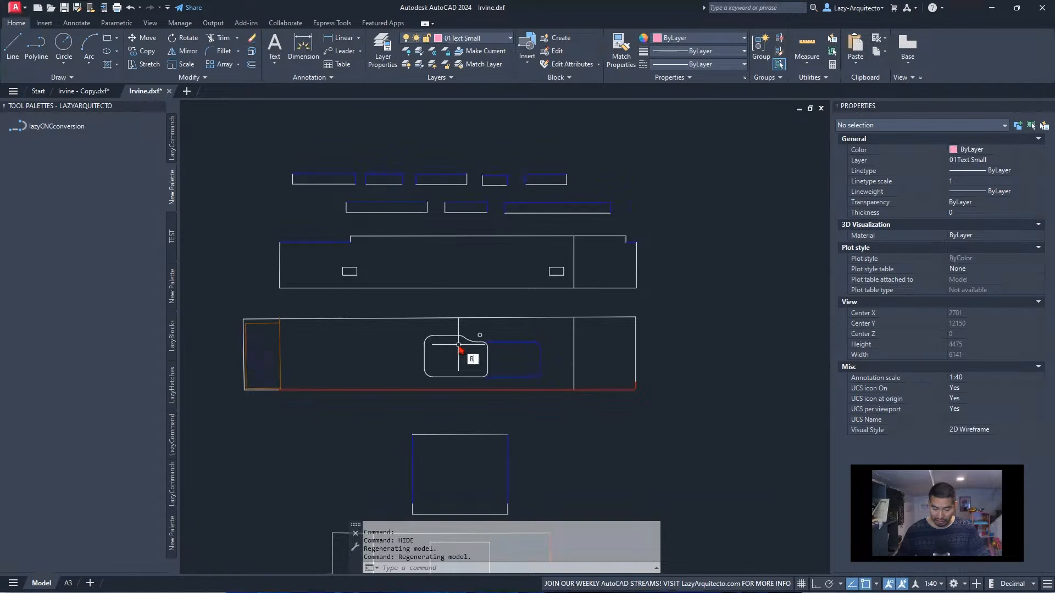
key("Escape")
Hide the sink outline with HIDEOBJECTS, leaving the small circle beside it out of the selection
left_click(420, 330)
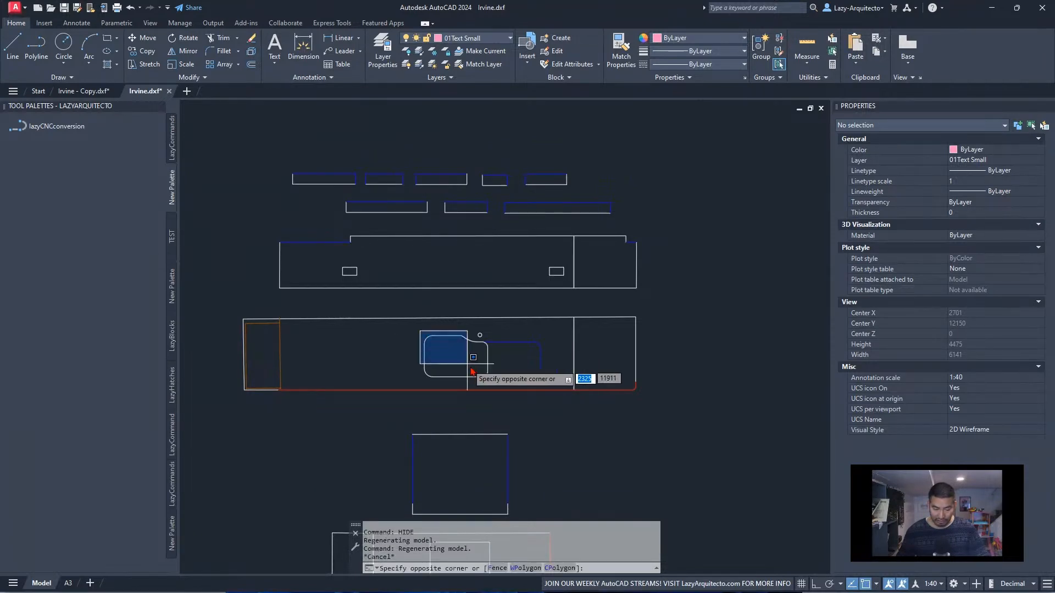
left_click(497, 389)
scroll(473, 338, "up", 8)
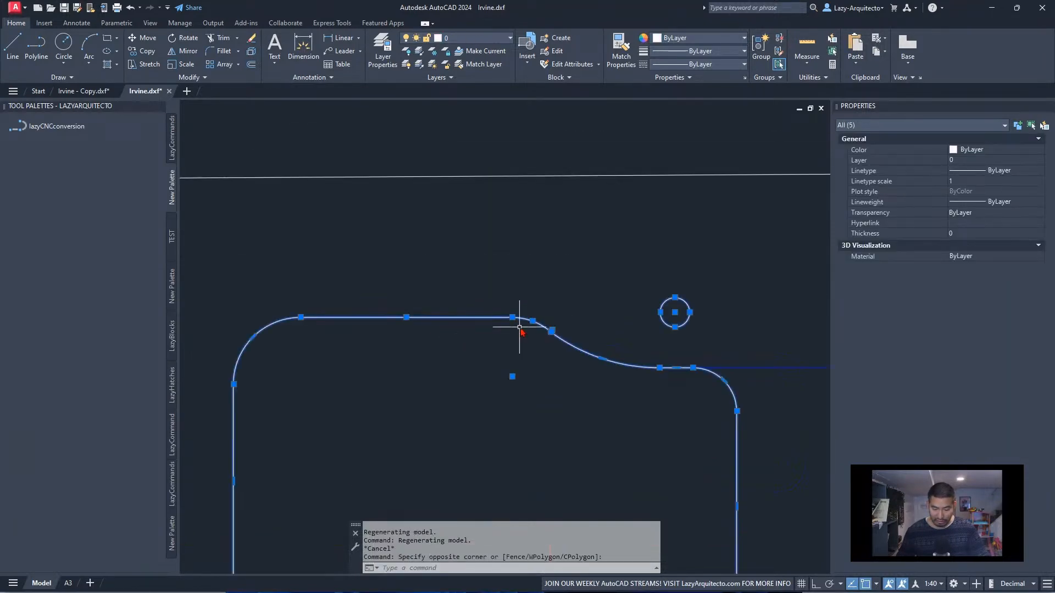
scroll(521, 327, "down", 3)
left_click(606, 320, "shift")
left_click(586, 305, "shift")
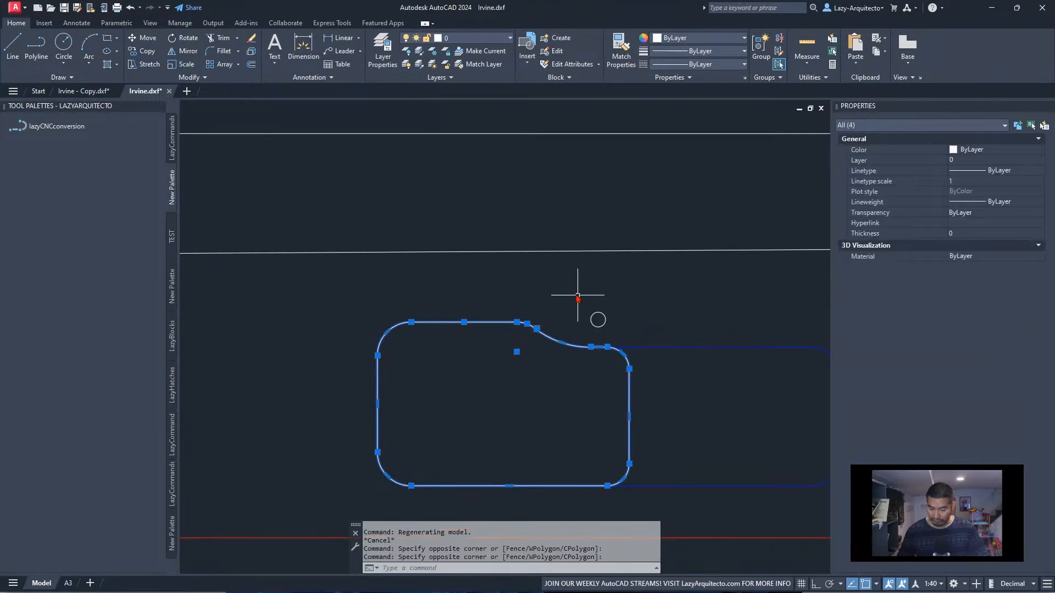
scroll(568, 292, "down", 3)
type("HIDE")
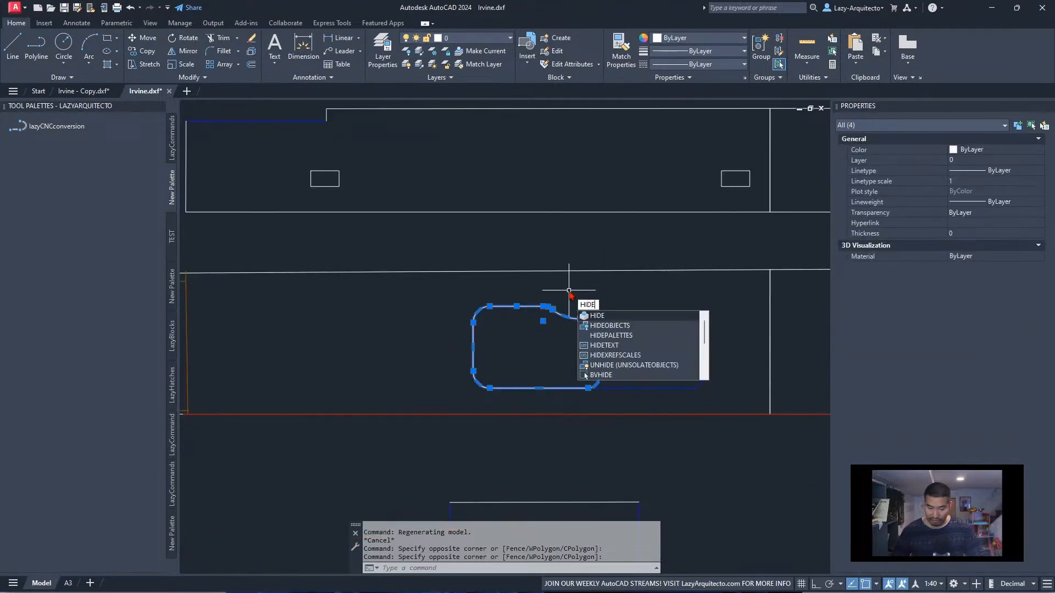
left_click(607, 328)
scroll(483, 341, "down", 3)
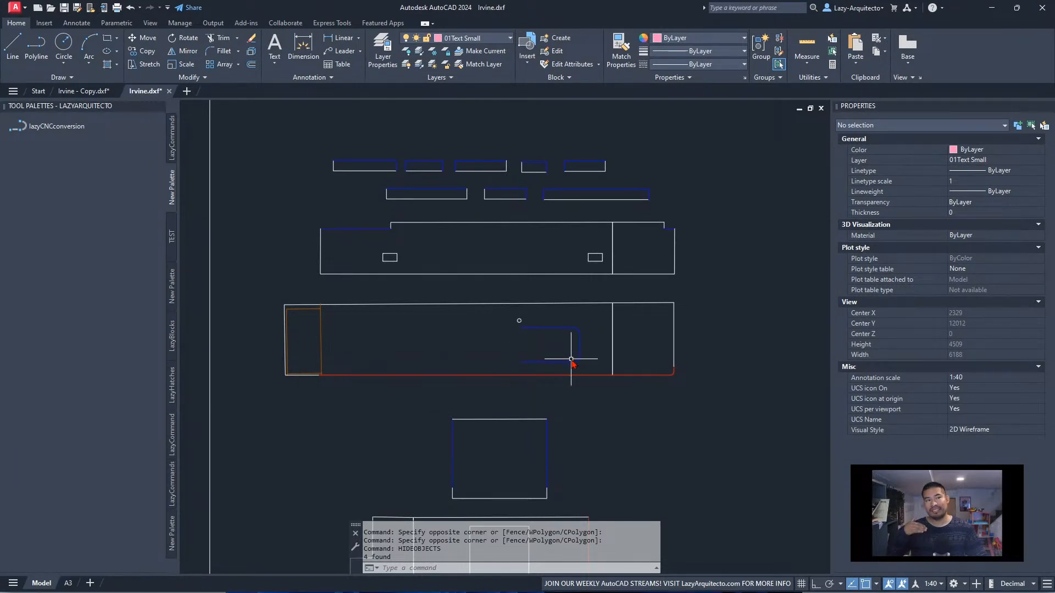
Check the sink cutout in the converted drawing in Irvine - Copy.dxf, and return to Irvine.dxf
scroll(525, 373, "down", 5)
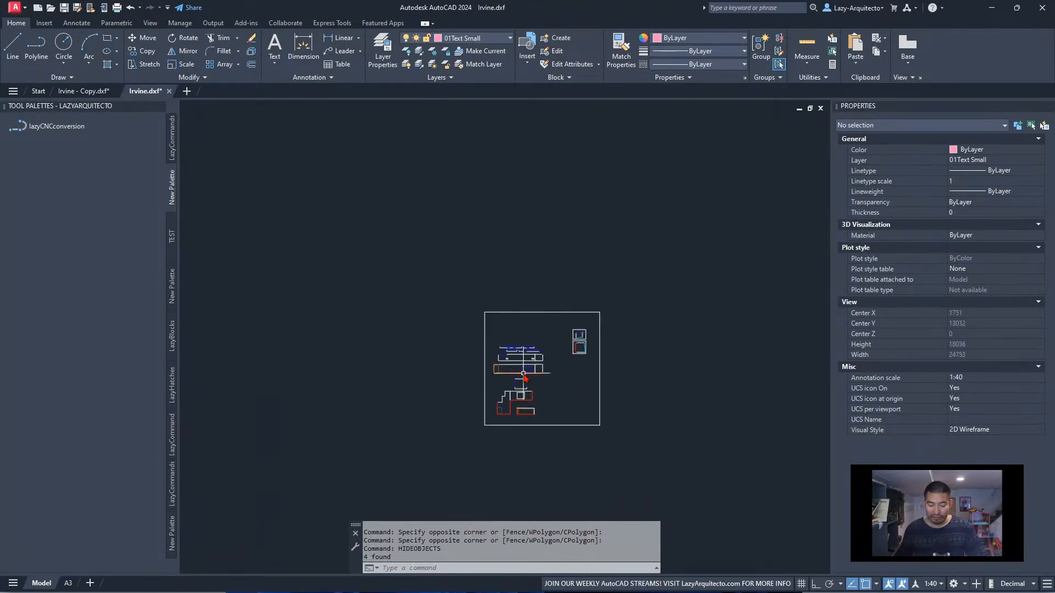
left_click(83, 91)
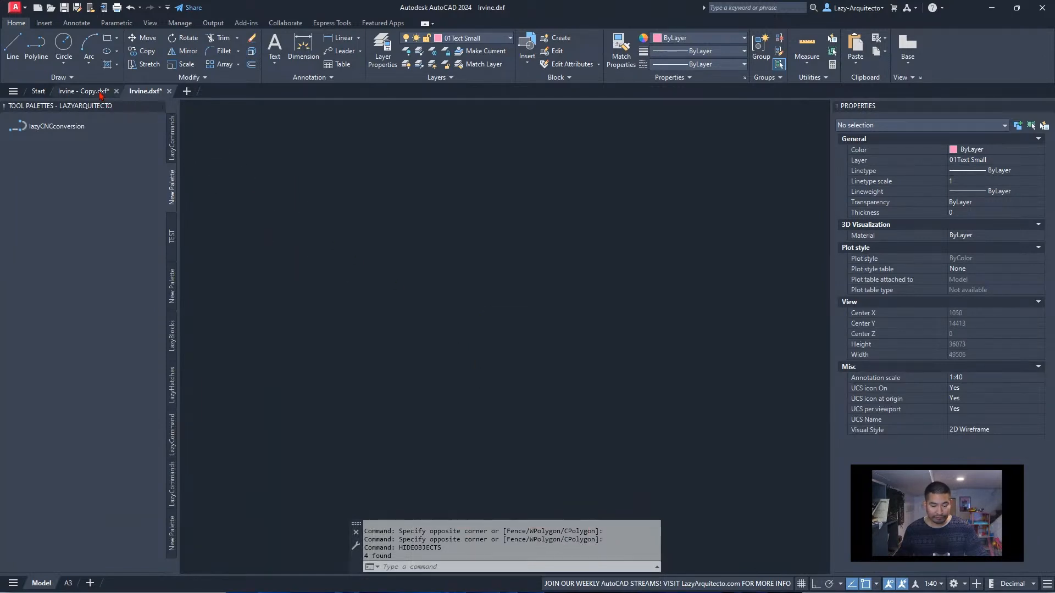
scroll(439, 269, "down", 4)
scroll(552, 351, "up", 8)
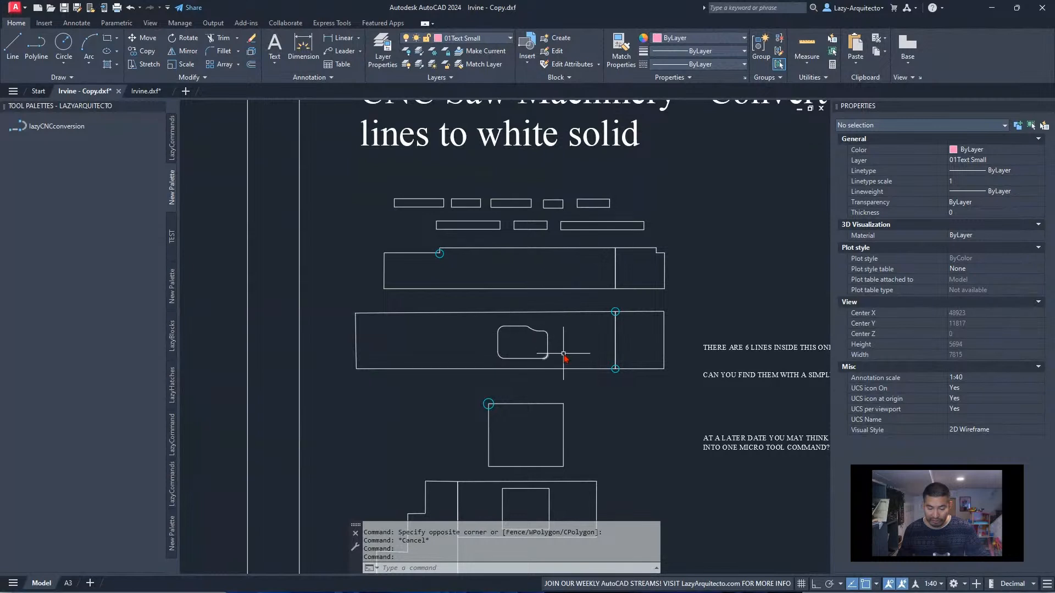
left_click(145, 92)
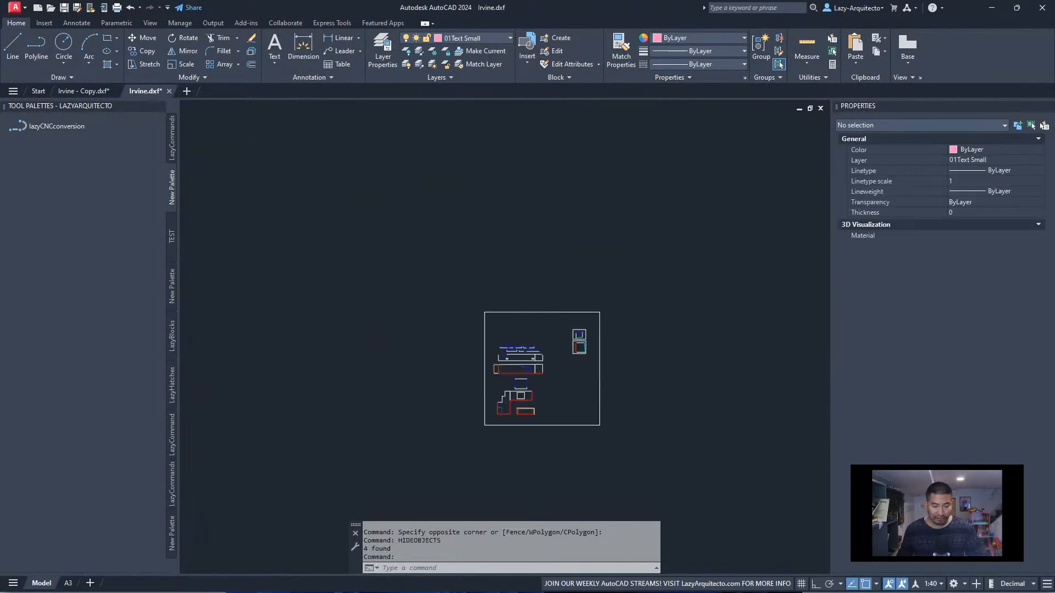
Delete the blue outline and the small circle left beside the hidden sink in the long worktop
scroll(546, 374, "up", 8)
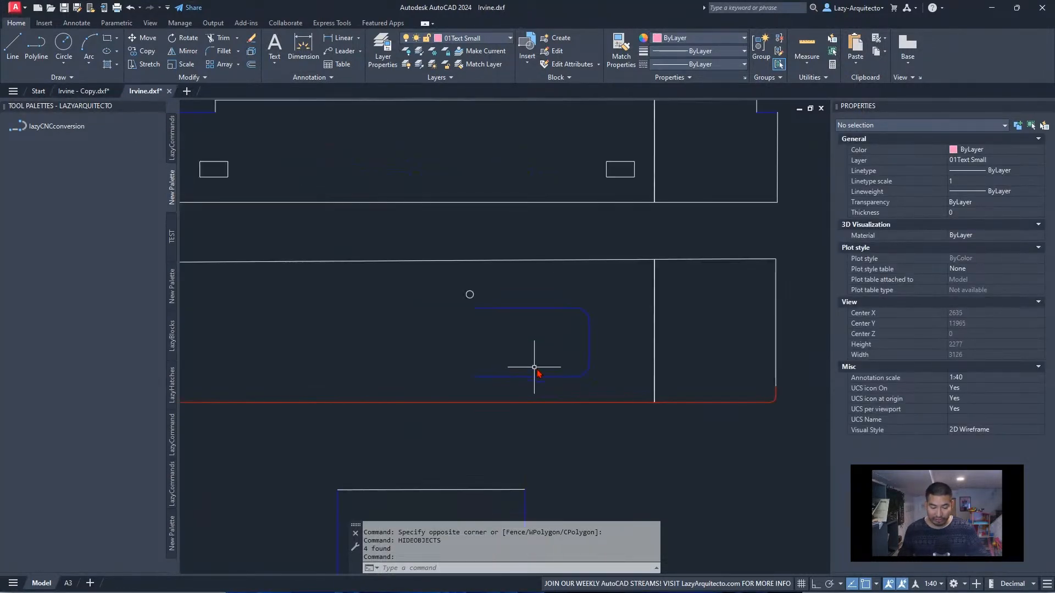
left_click(607, 381)
left_click(438, 285)
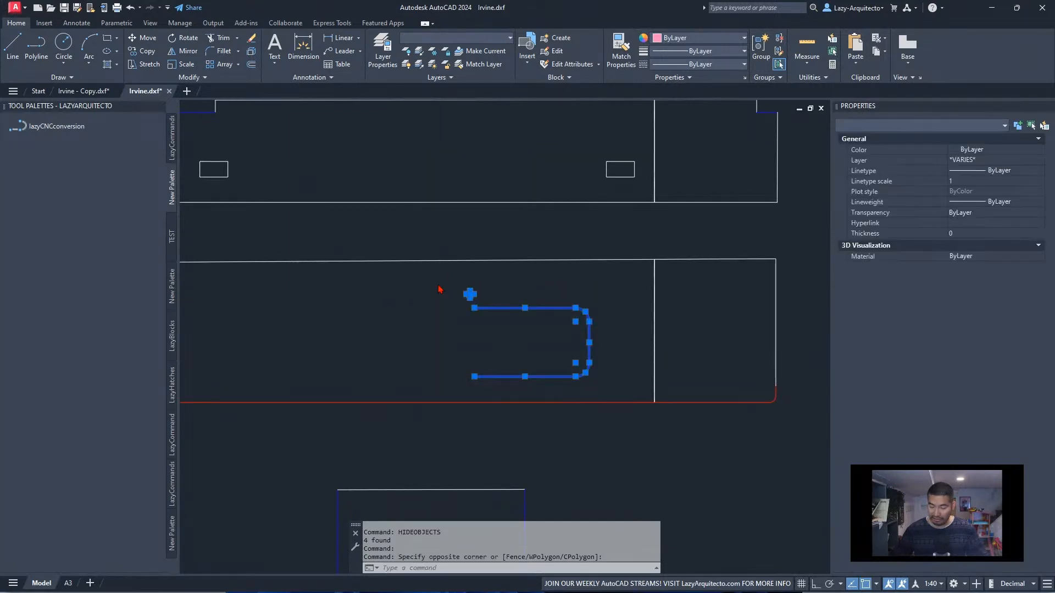
key("Delete")
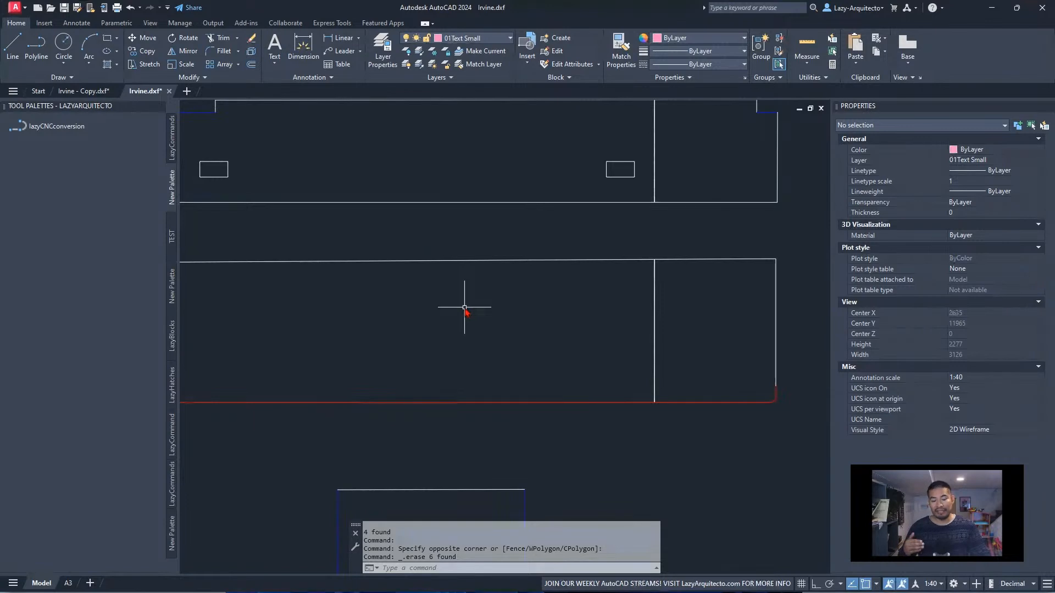
Add ARC after MULTILEADER in the object types erased by the lazyCNCconversion tool's command string
scroll(494, 310, "down", 5)
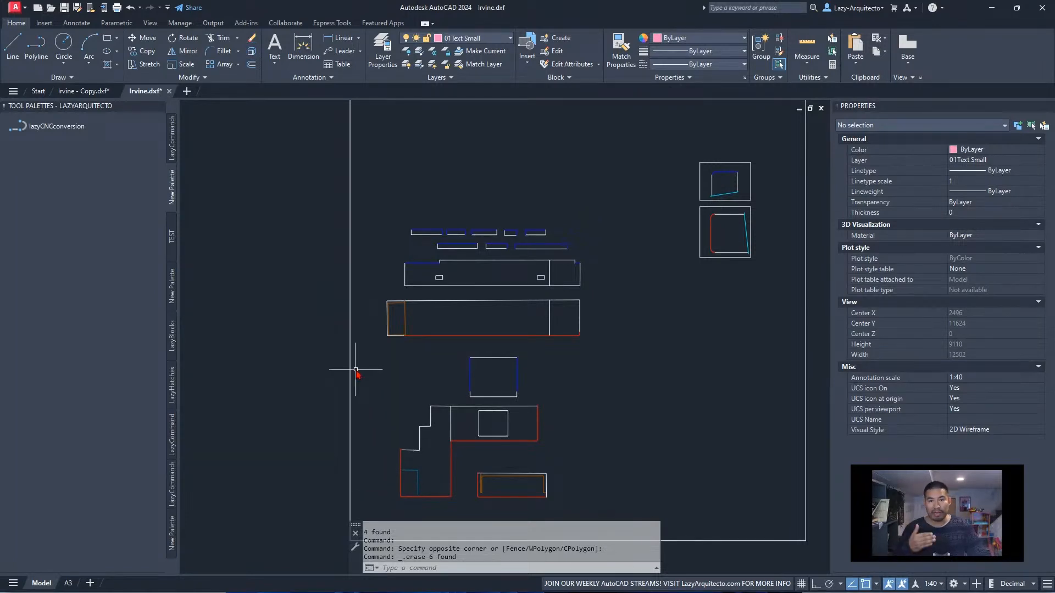
right_click(73, 131)
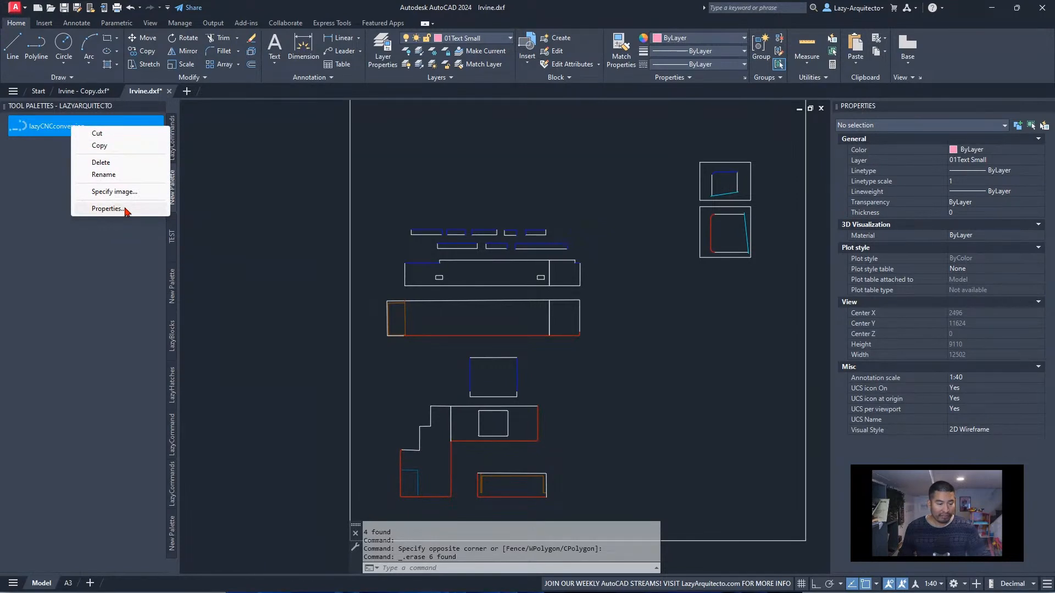
left_click(108, 209)
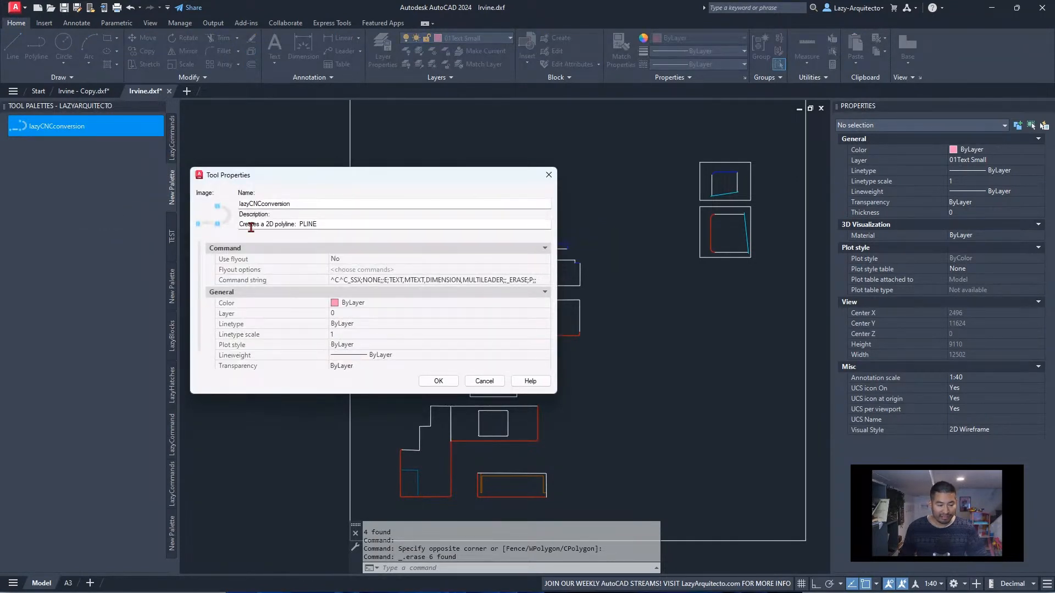
left_click(502, 280)
left_click(502, 280)
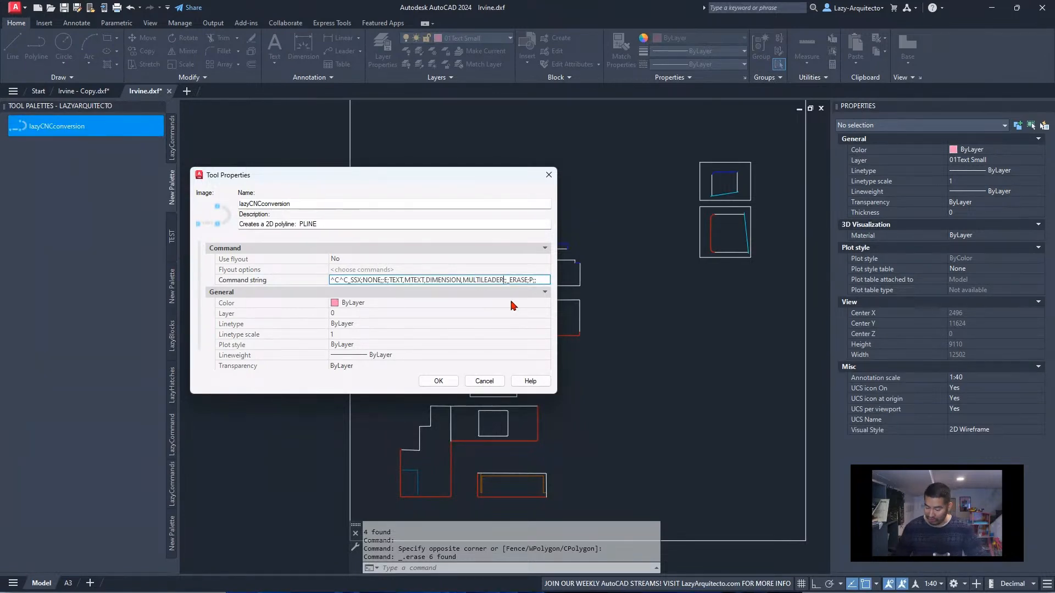
type("ARC")
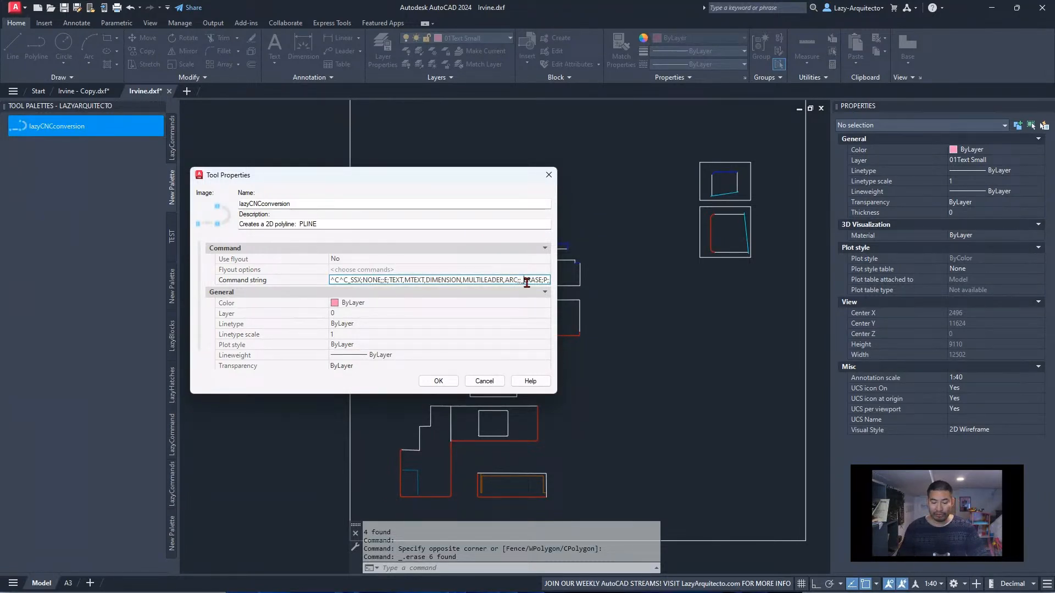
left_click(436, 380)
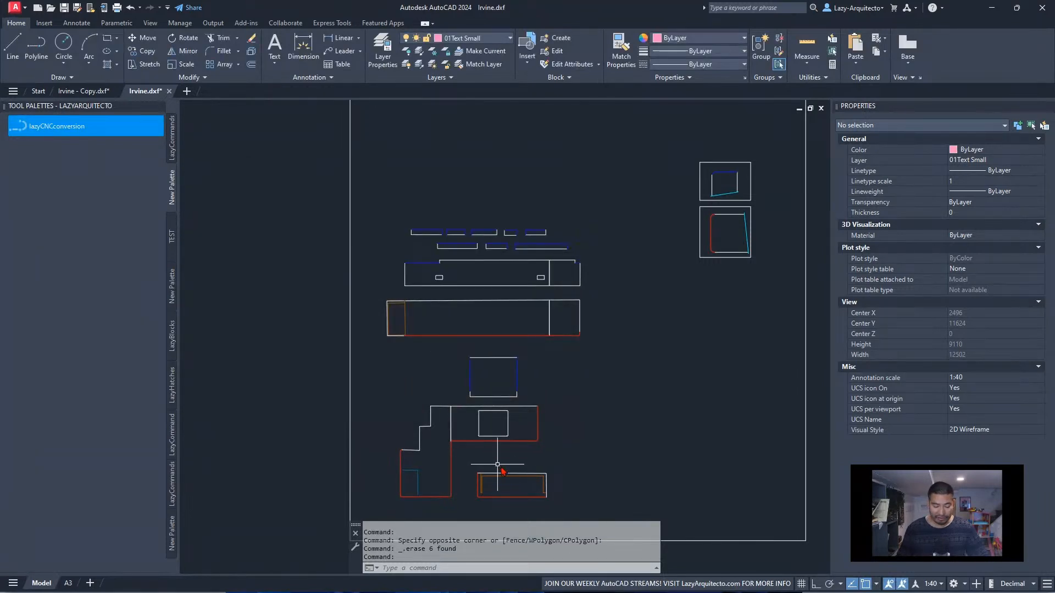
scroll(407, 457, "up", 9)
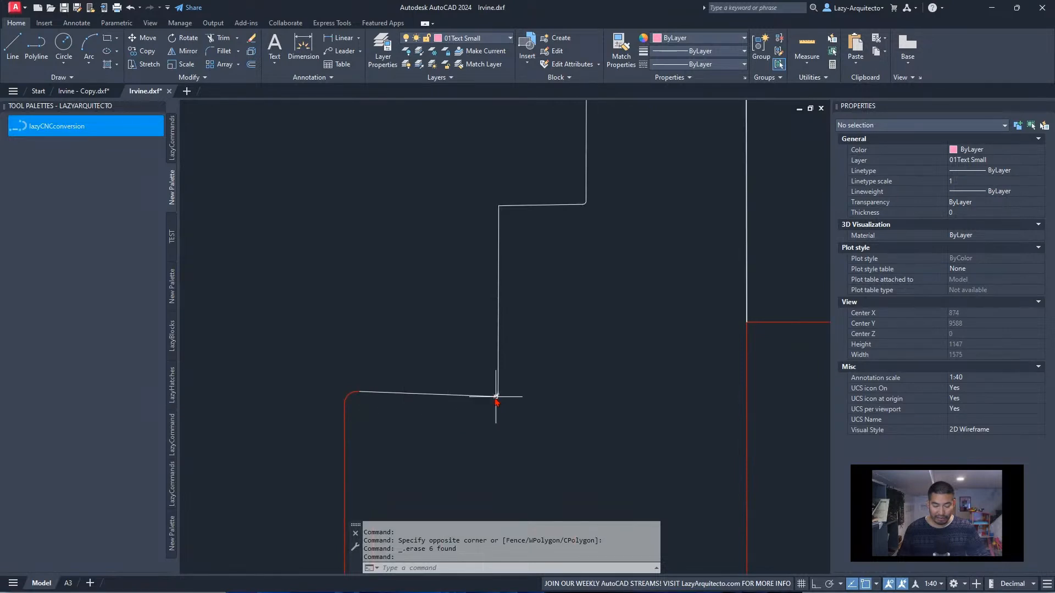
scroll(497, 397, "down", 8)
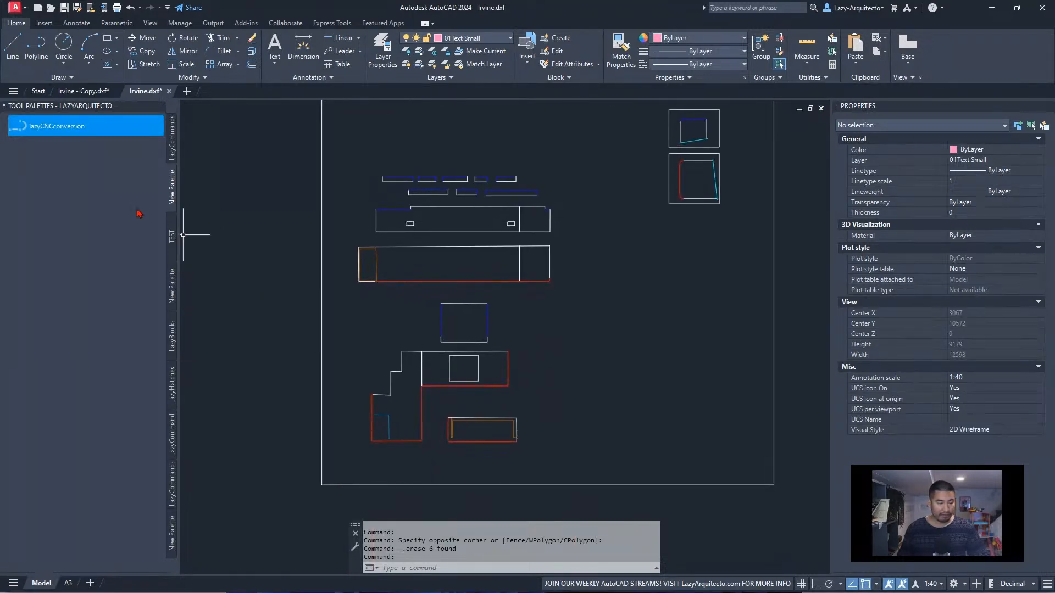
Run the lazyCNCconversion tool on Irvine.dxf and inspect the stepped worktop's corners where the arcs were
left_click(63, 128)
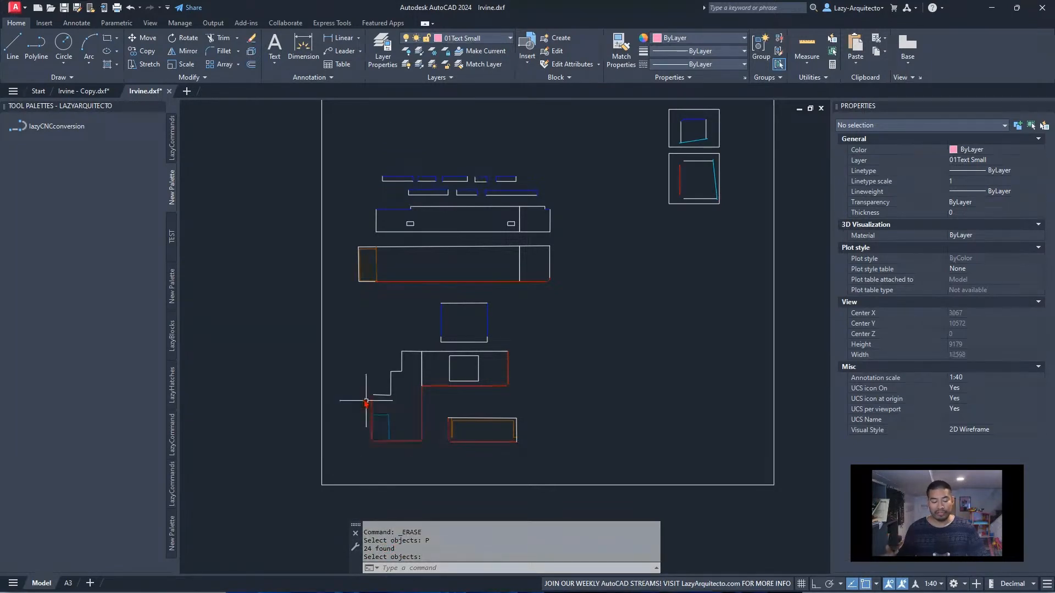
scroll(379, 397, "up", 10)
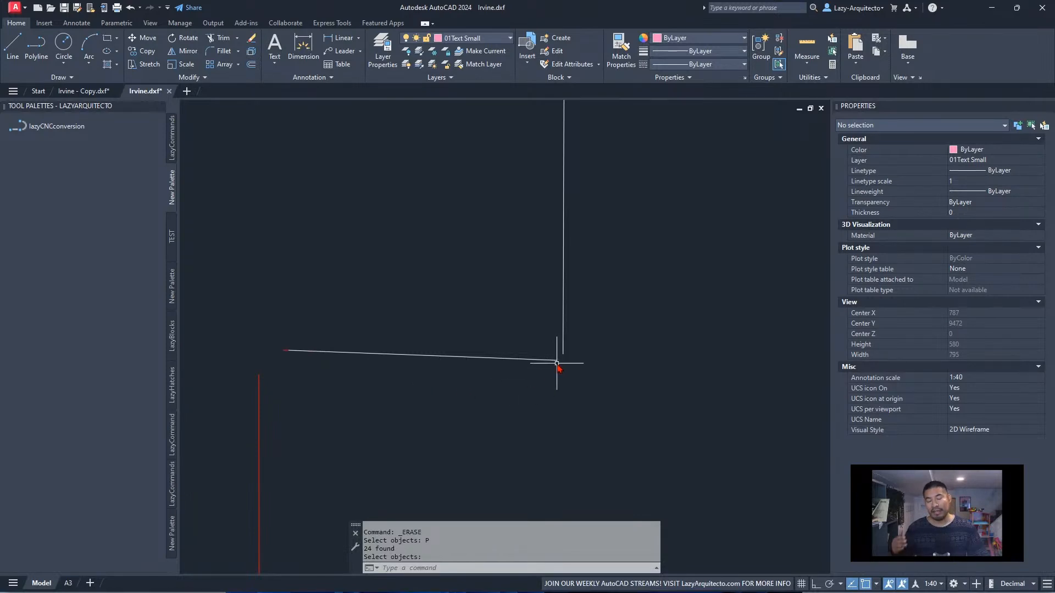
scroll(525, 391, "down", 7)
middle_click_drag(654, 263, 497, 365)
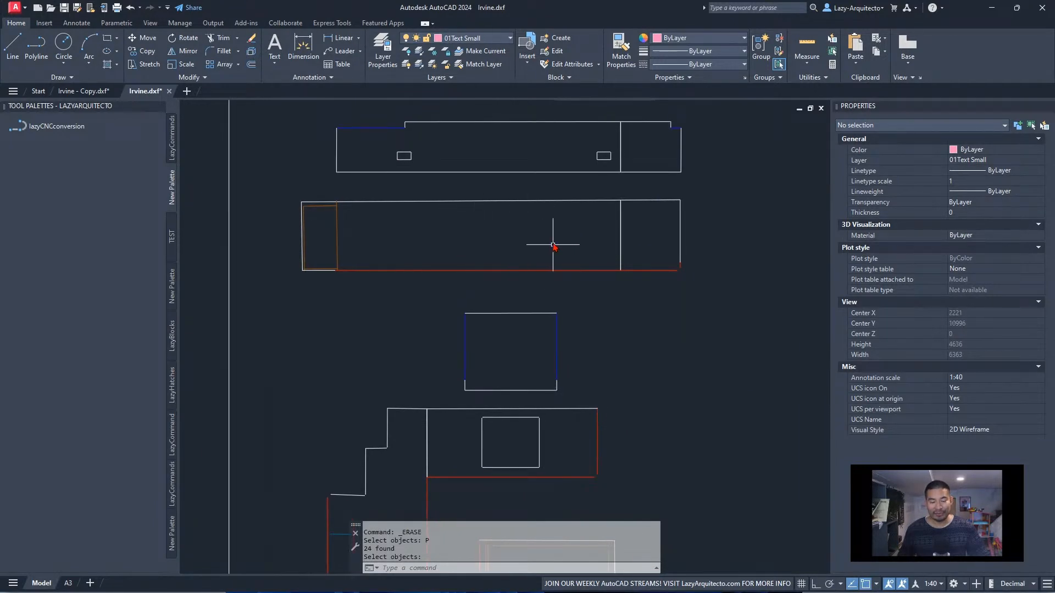
Unhide the hidden sink in the long worktop and check its outline for missing arcs
scroll(537, 226, "up", 3)
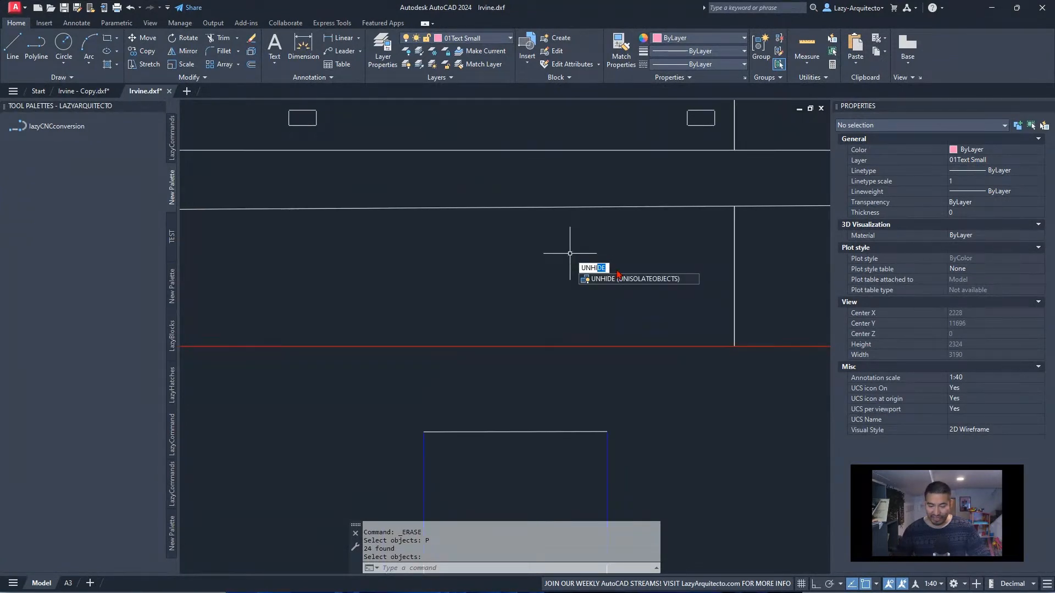
left_click(633, 279)
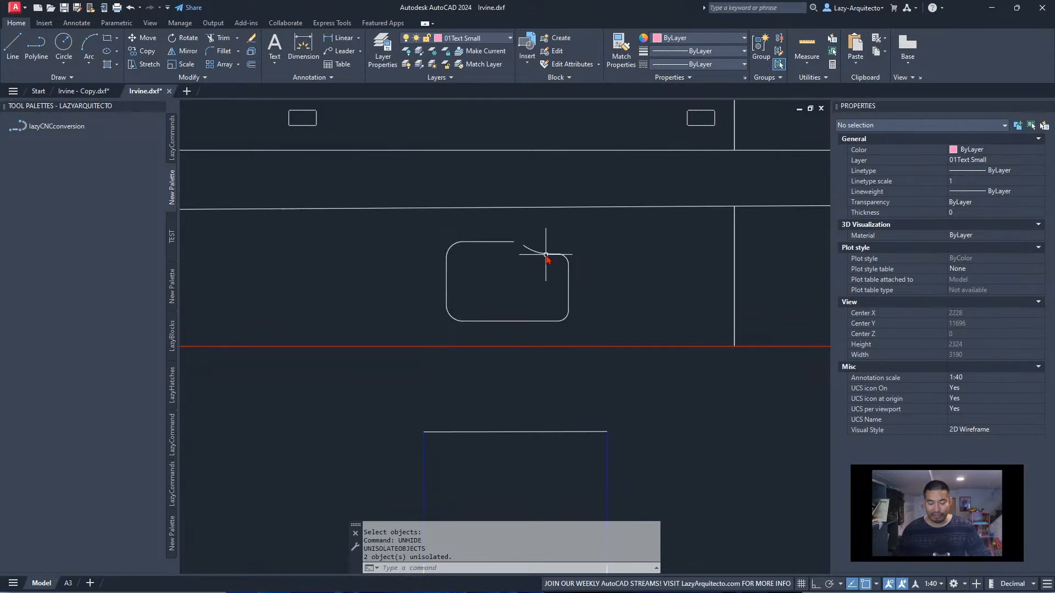
mouse_move(547, 254)
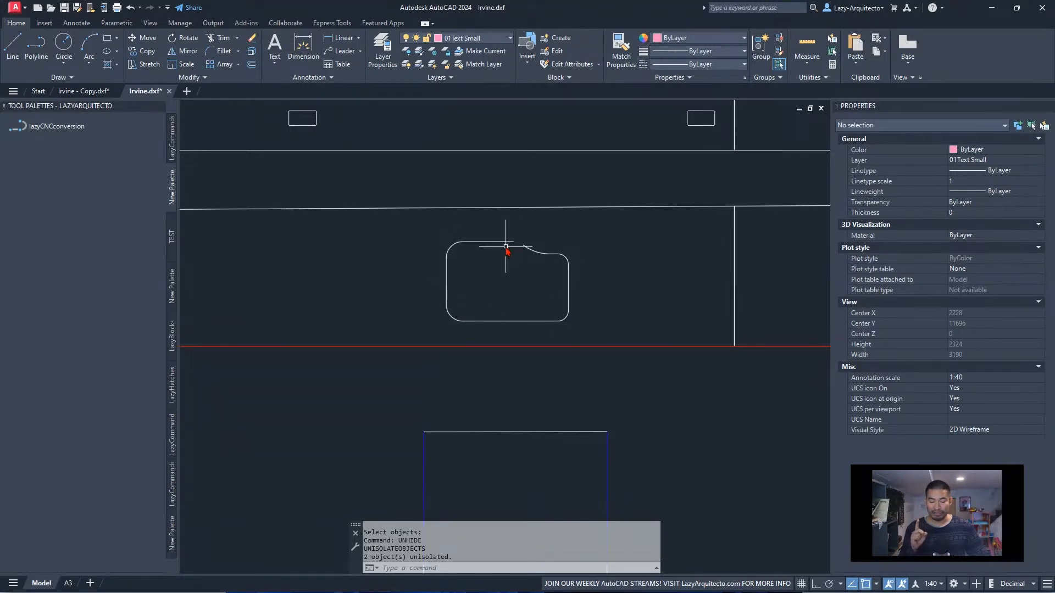
Undo the unhiding and the arc erasure, and check the rounded corners of the stepped worktop
scroll(499, 284, "down", 3)
key("ctrl+z")
key("ctrl+z")
key("ctrl+z")
key("ctrl+z")
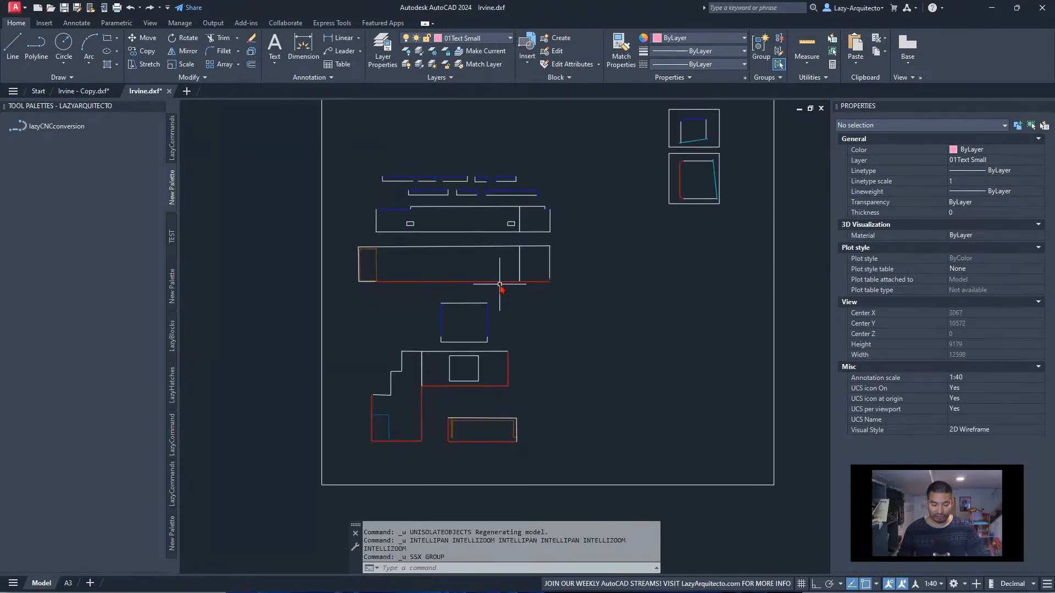
scroll(369, 379, "up", 9)
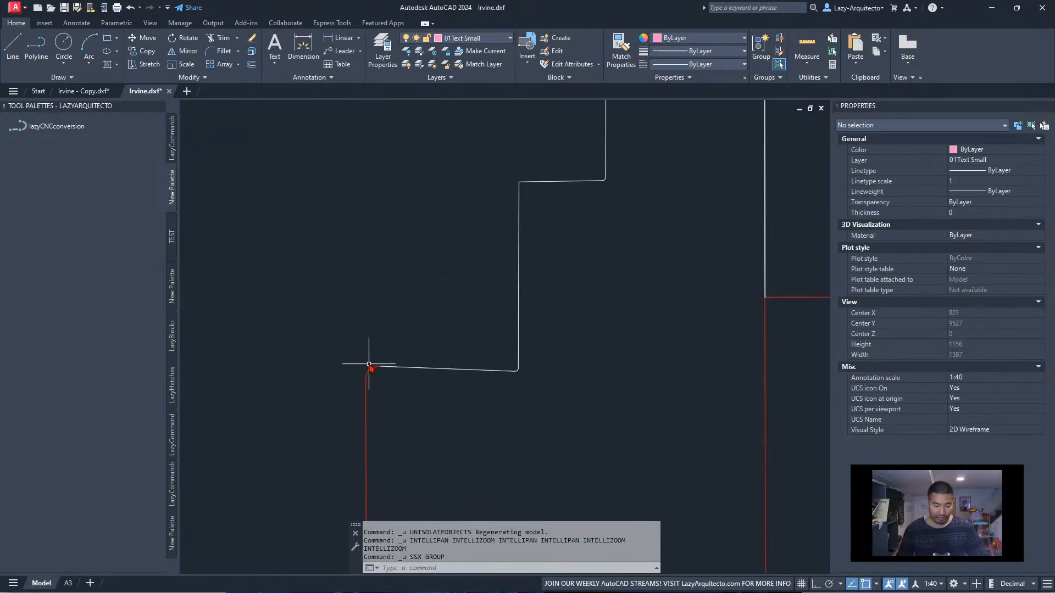
scroll(401, 407, "down", 8)
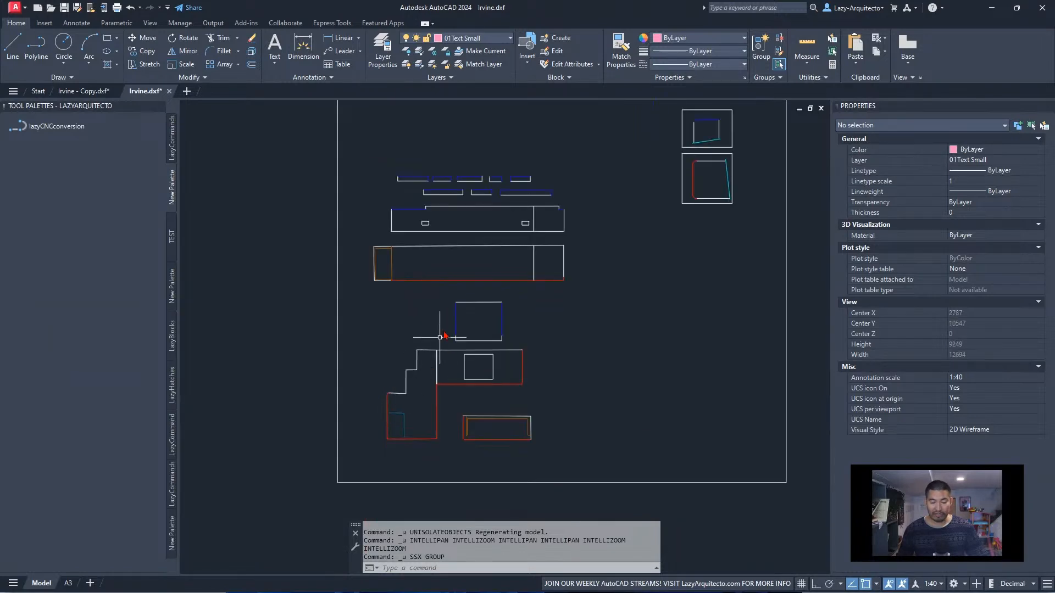
Unhide the hidden objects with UNHIDE and inspect the curved transition on the sink outline in the long worktop
scroll(472, 263, "up", 3)
type("HIDE")
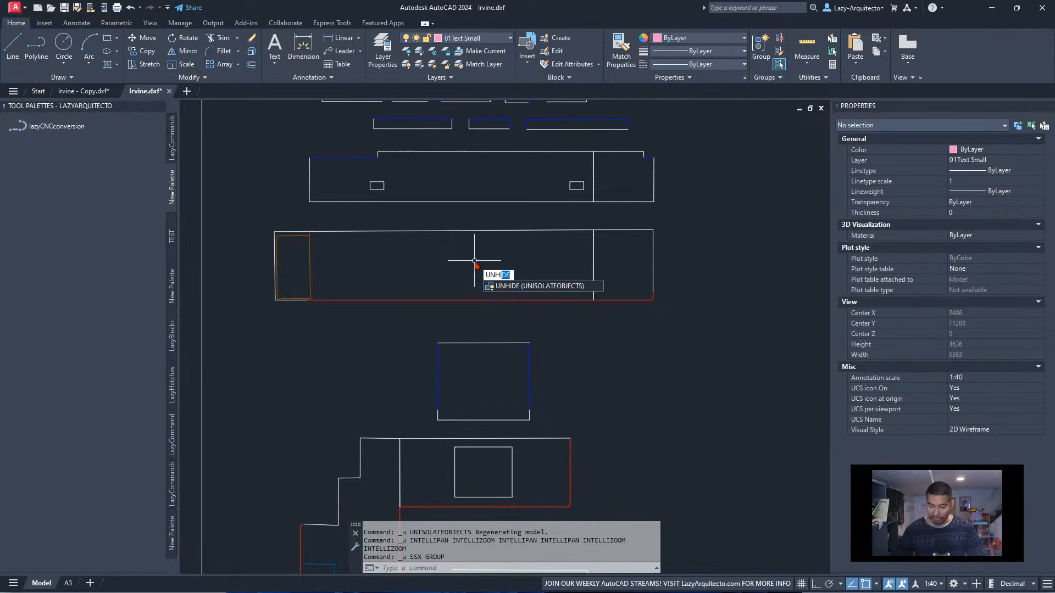
key("Return")
scroll(492, 250, "up", 6)
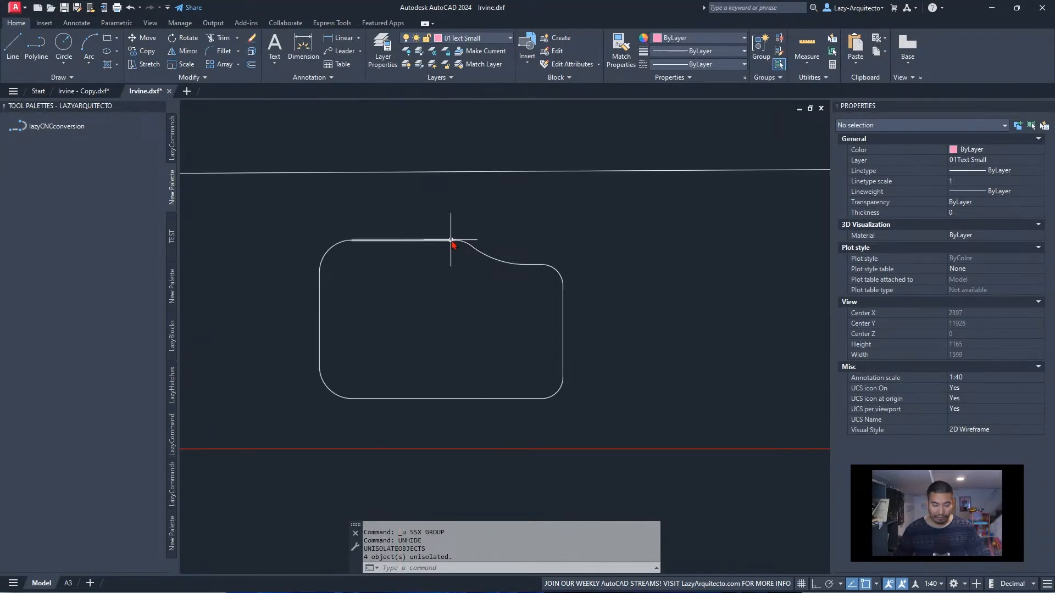
scroll(462, 245, "up", 15)
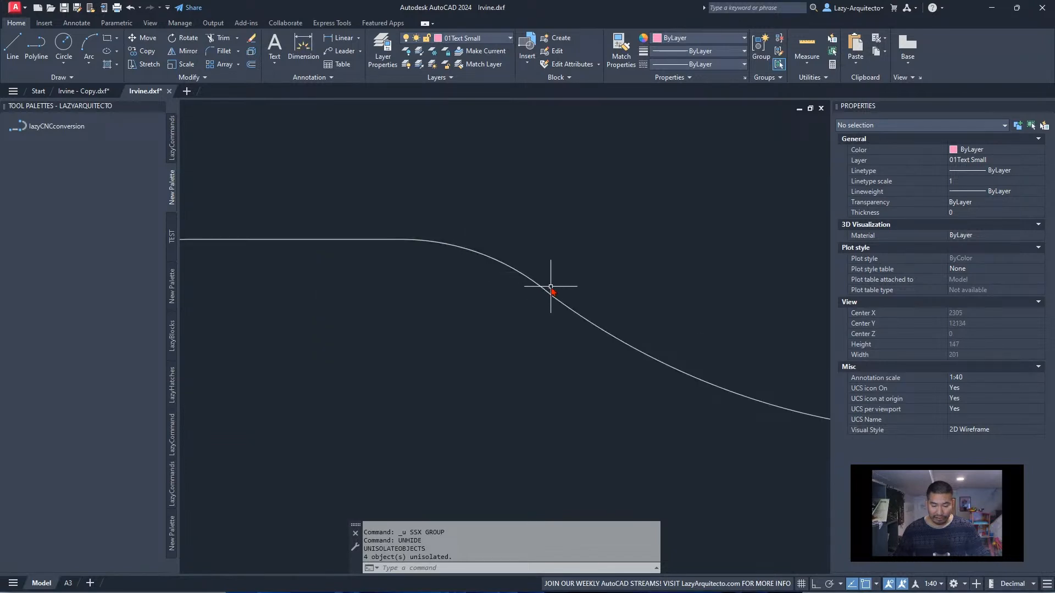
scroll(560, 288, "down", 15)
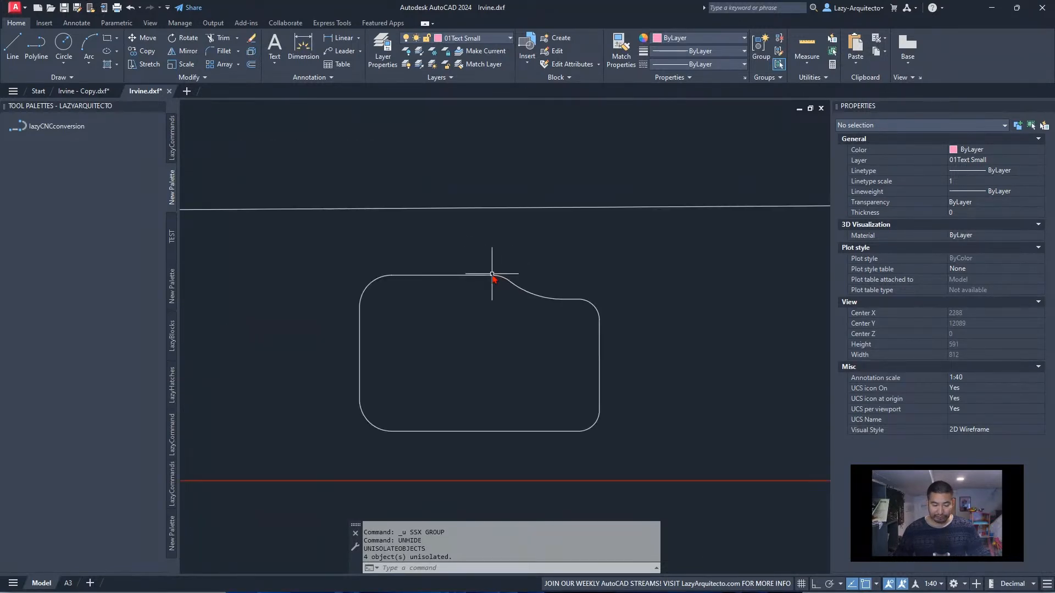
scroll(477, 275, "down", 3)
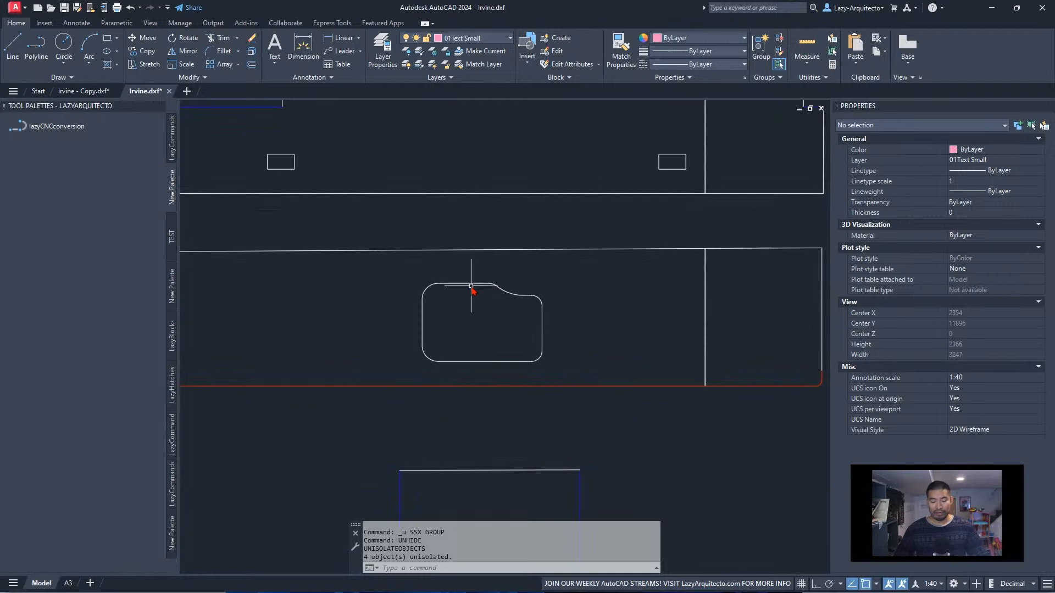
Run OVERKILL on all objects of the sink outline, keeping the 0.1 tolerance and the existing options
middle_click_drag(488, 334, 500, 340)
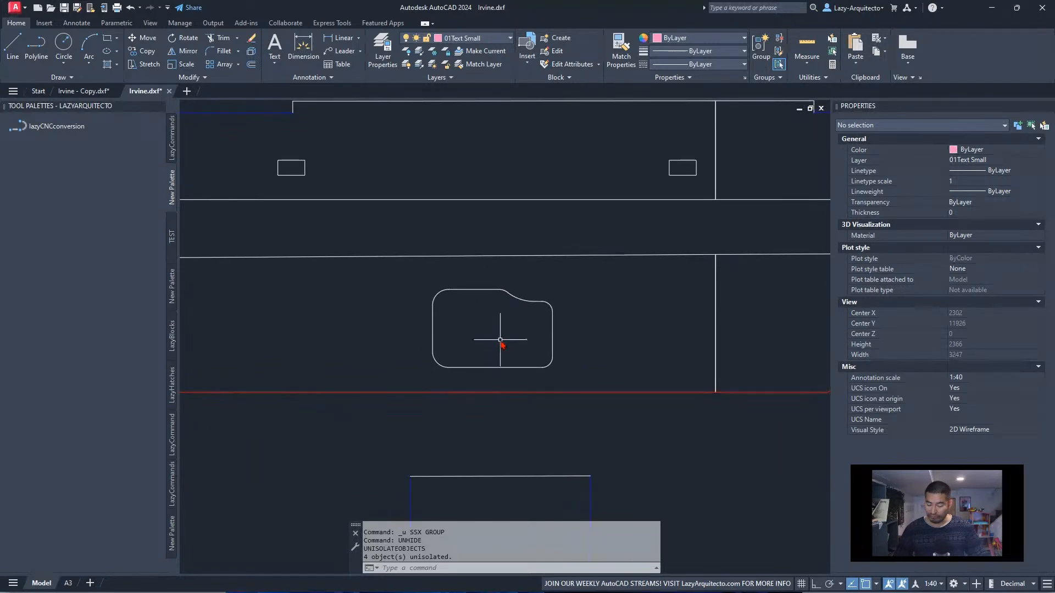
type("K")
key("Return")
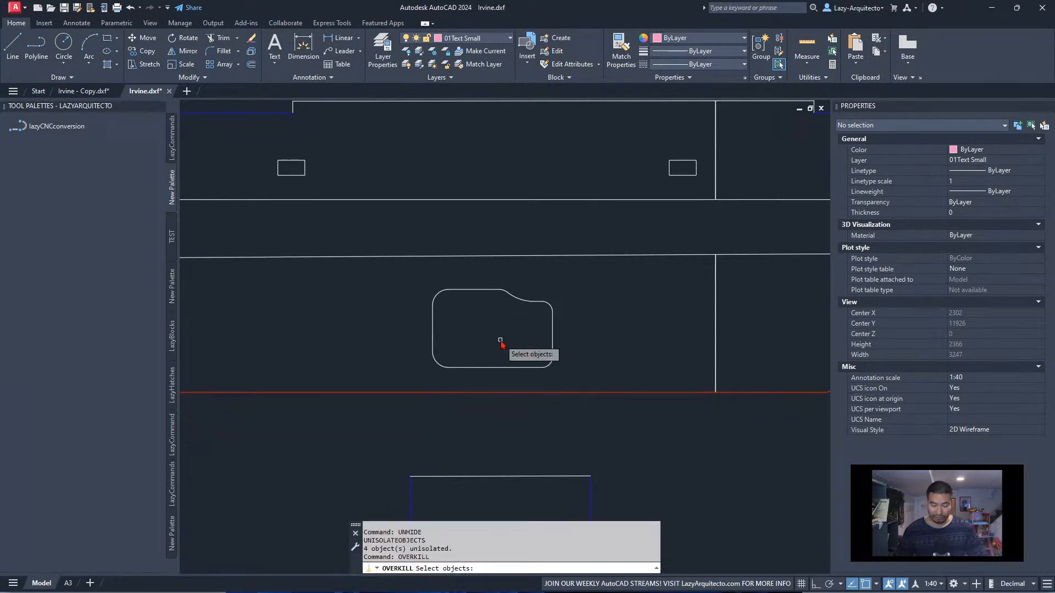
left_click(566, 374)
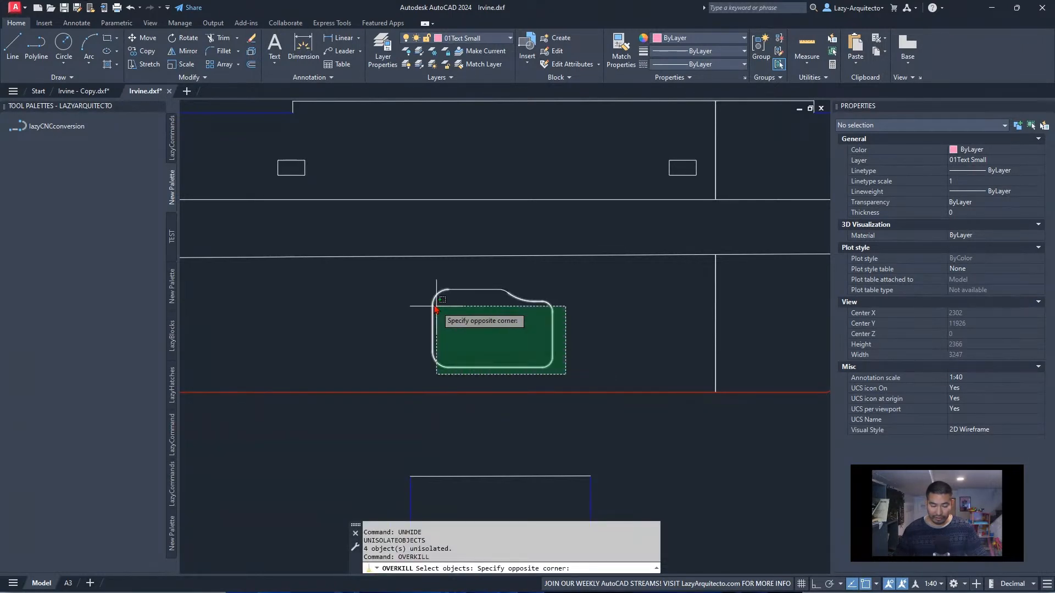
left_click(412, 289)
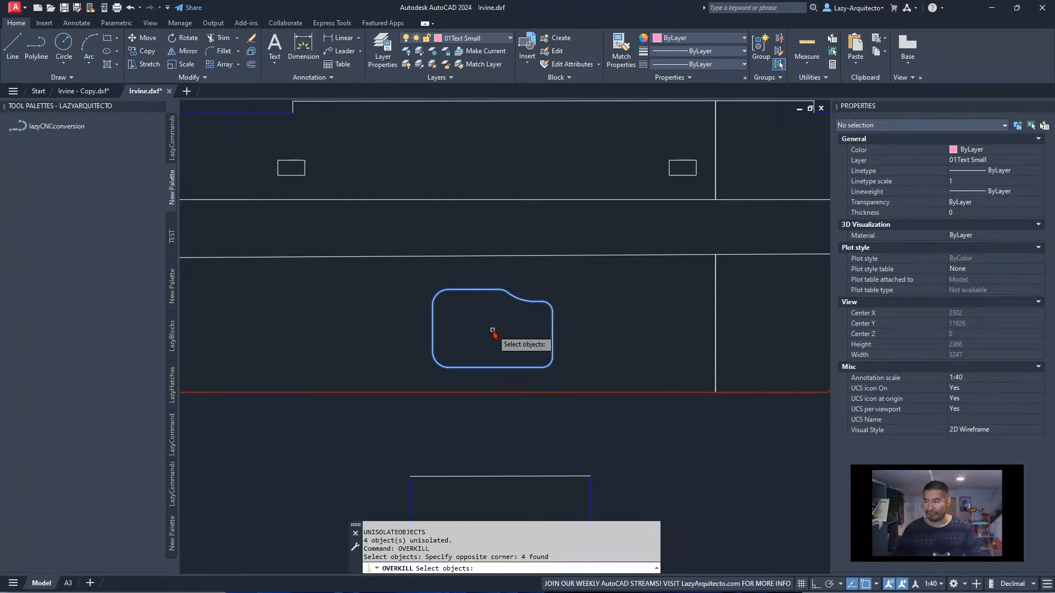
key("Return")
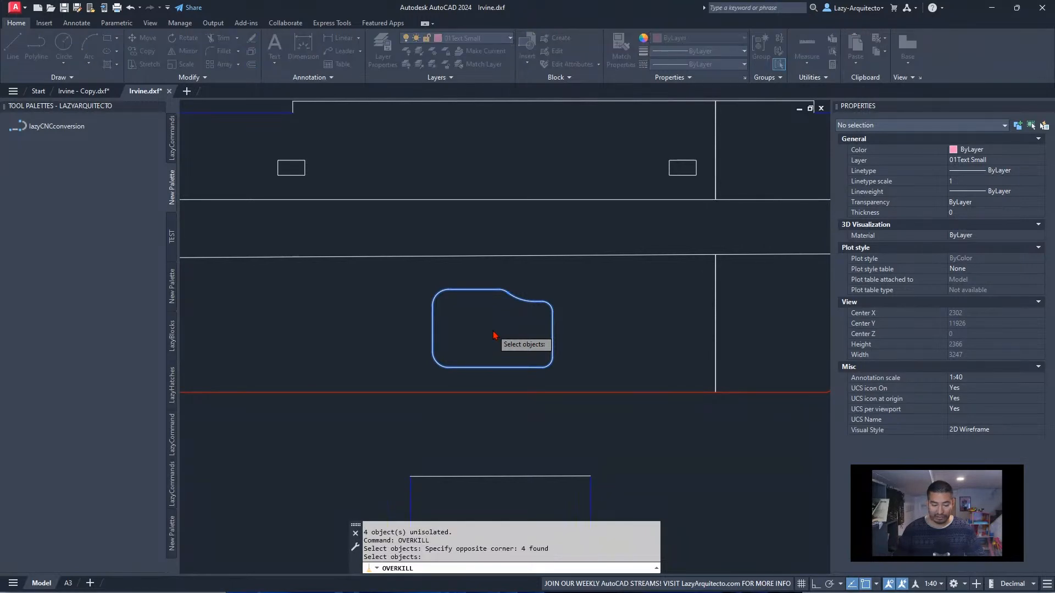
left_click_drag(736, 328, 499, 214)
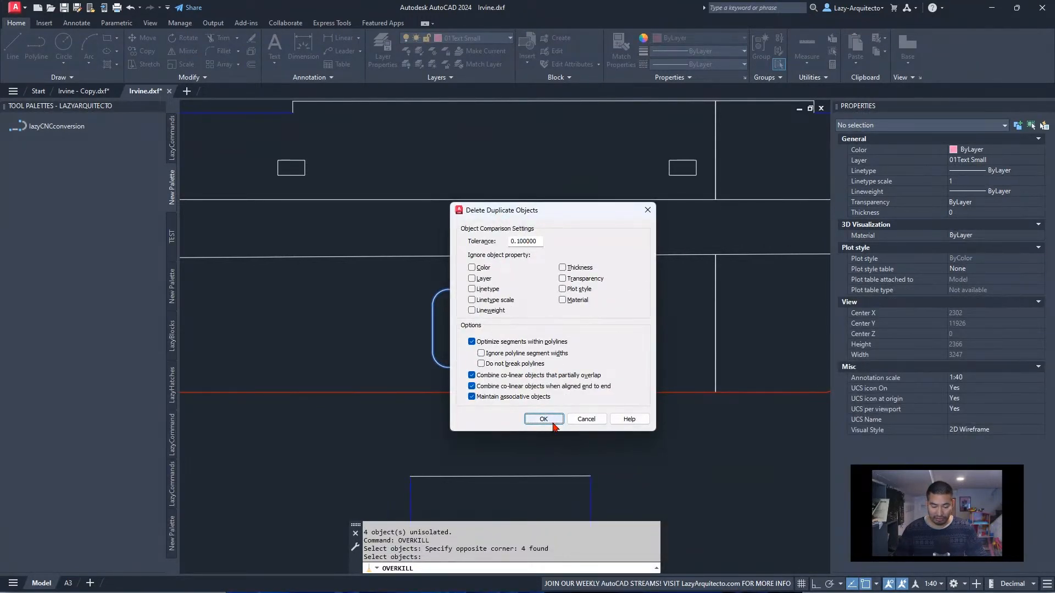
left_click(552, 422)
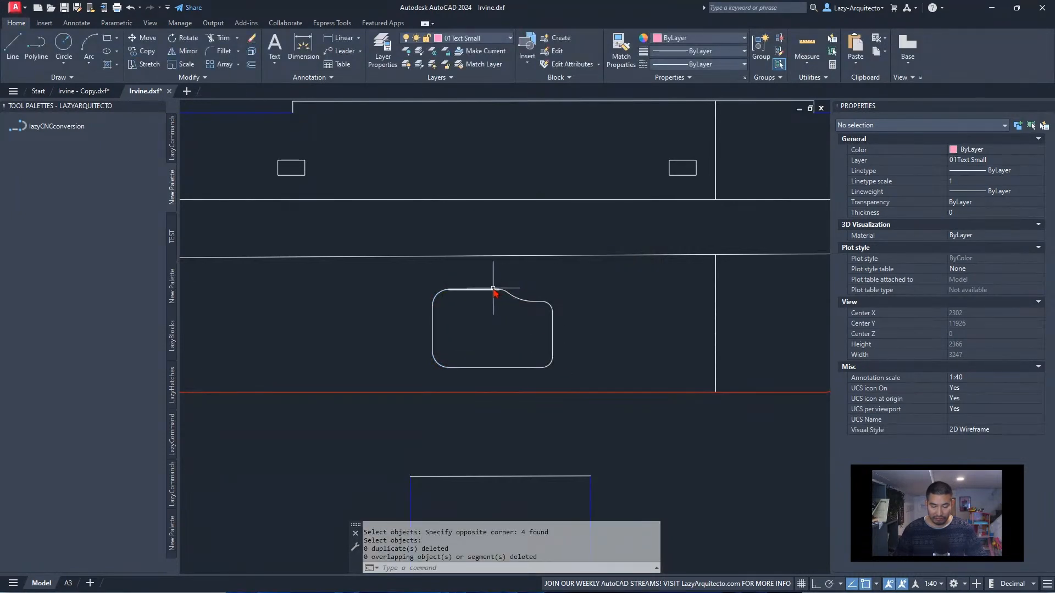
Try to join the four objects of the sink outline with JOIN
left_click(568, 380)
left_click(411, 282)
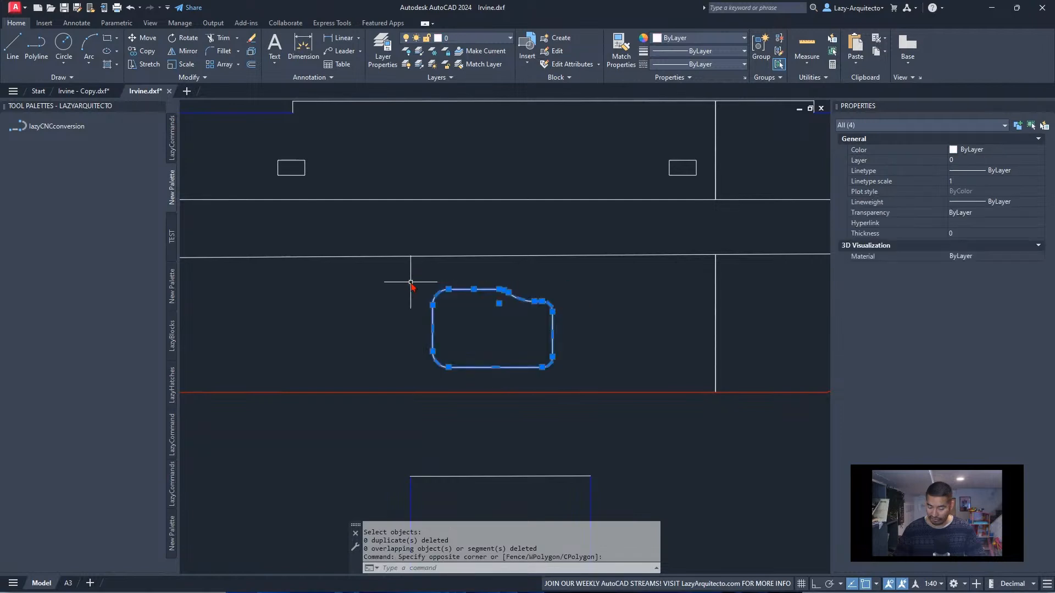
key("Return")
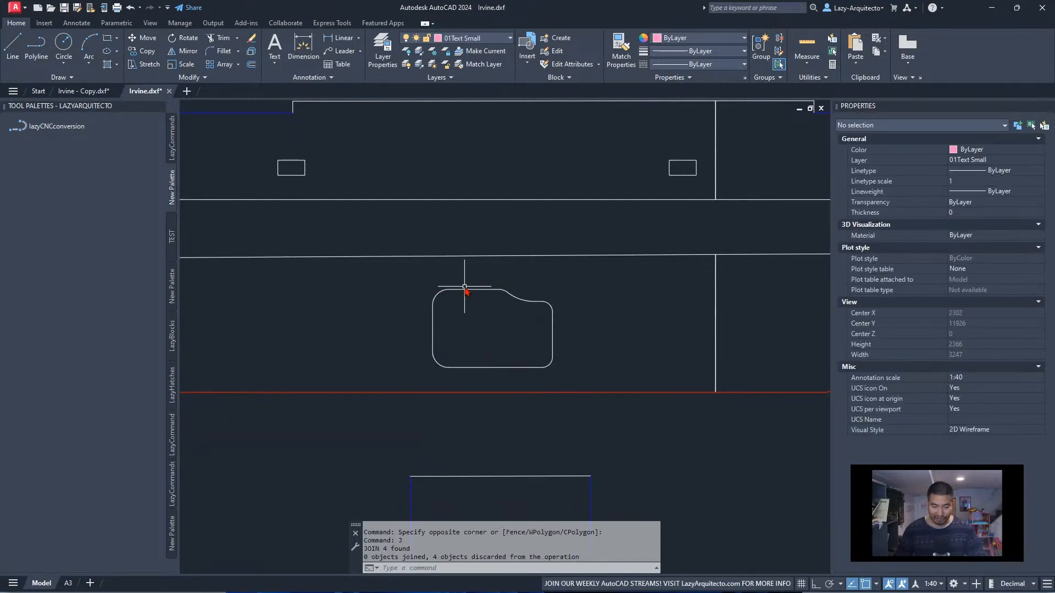
Examine the meeting point of the small arc and the adjoining curve on the sink outline for a gap
scroll(503, 296, "up", 8)
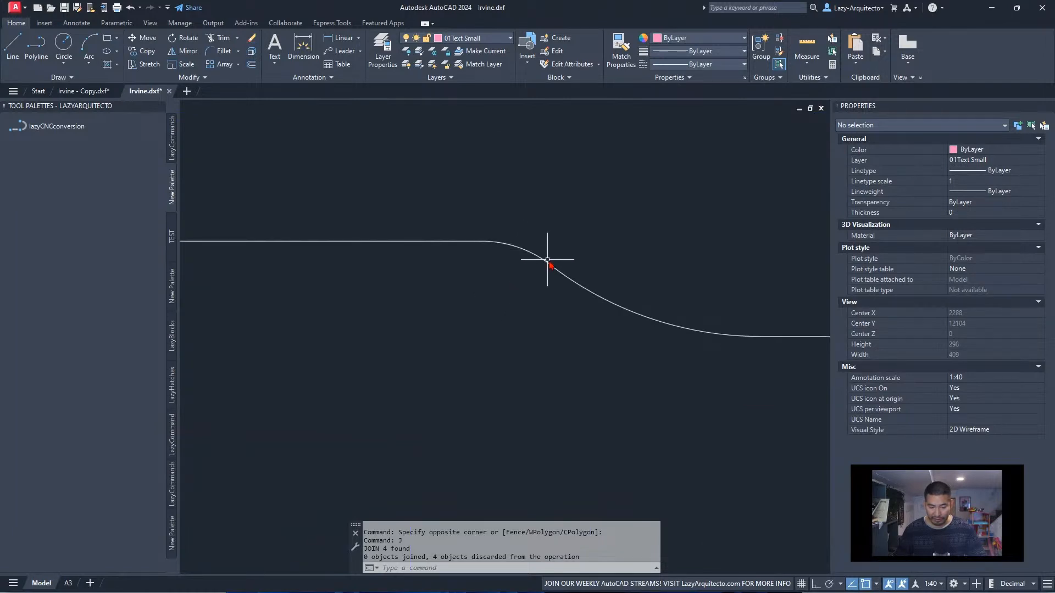
scroll(557, 269, "up", 10)
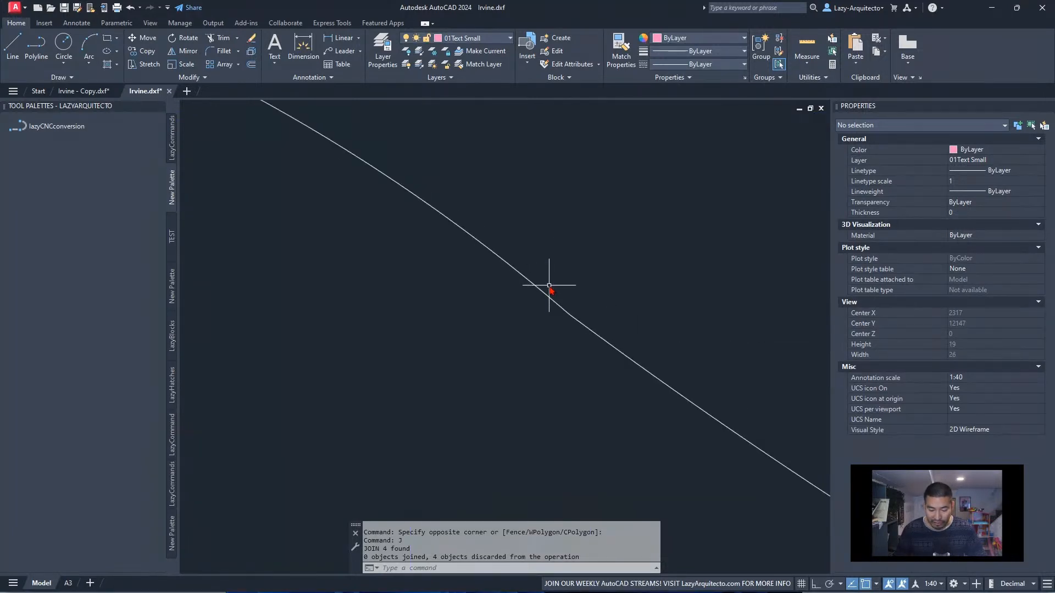
left_click(531, 281)
left_click(570, 312)
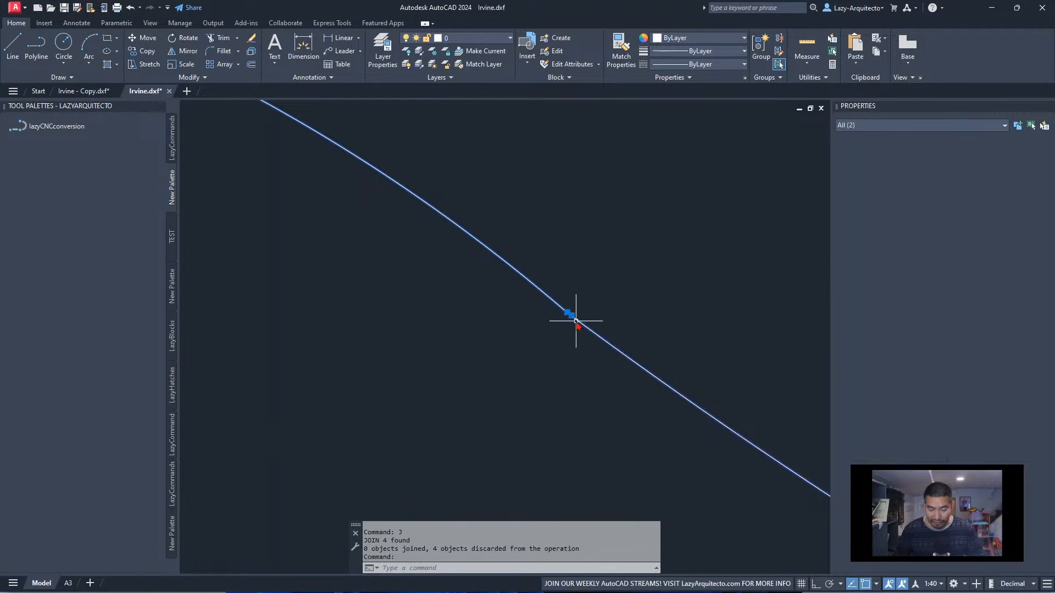
scroll(568, 312, "up", 3)
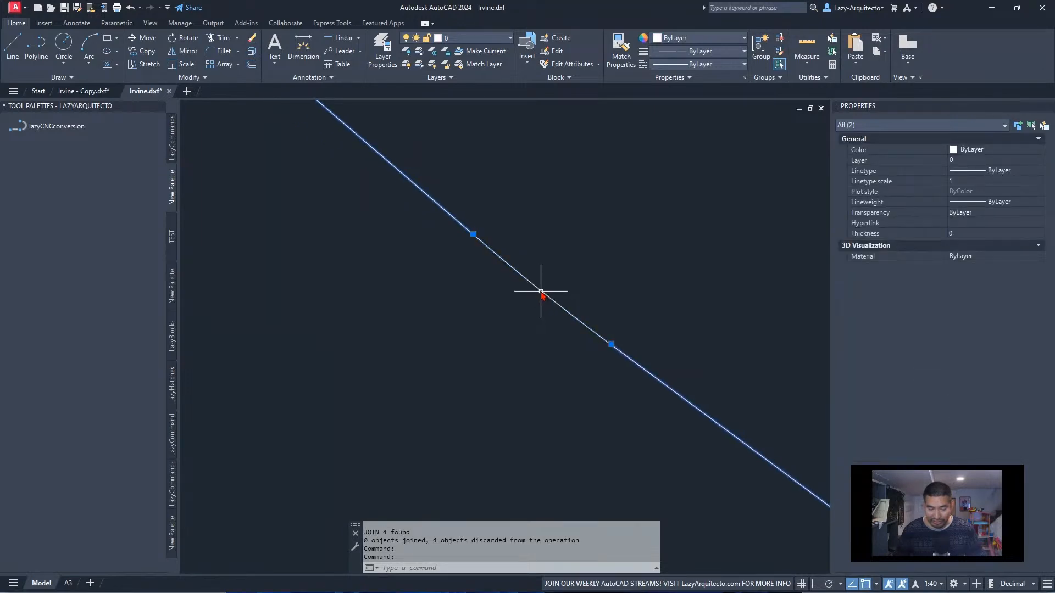
scroll(473, 234, "down", 4)
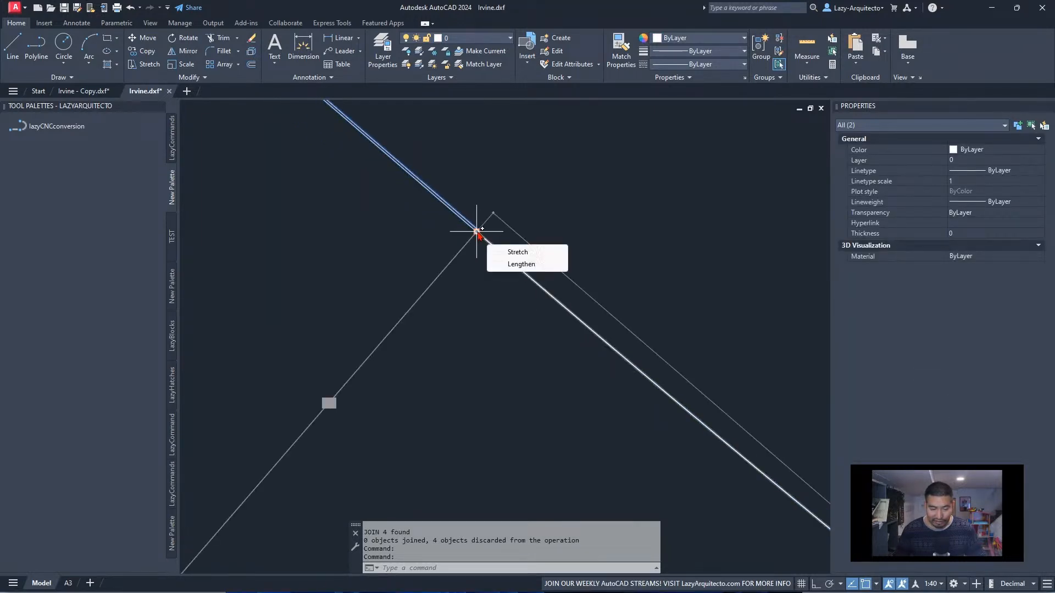
scroll(476, 232, "up", 3)
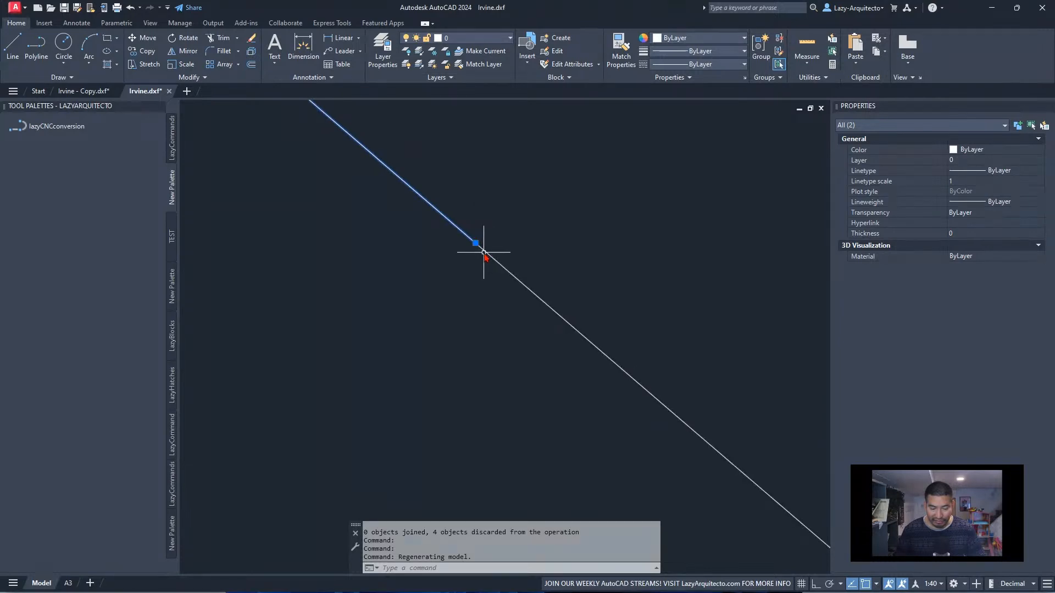
scroll(484, 252, "down", 5)
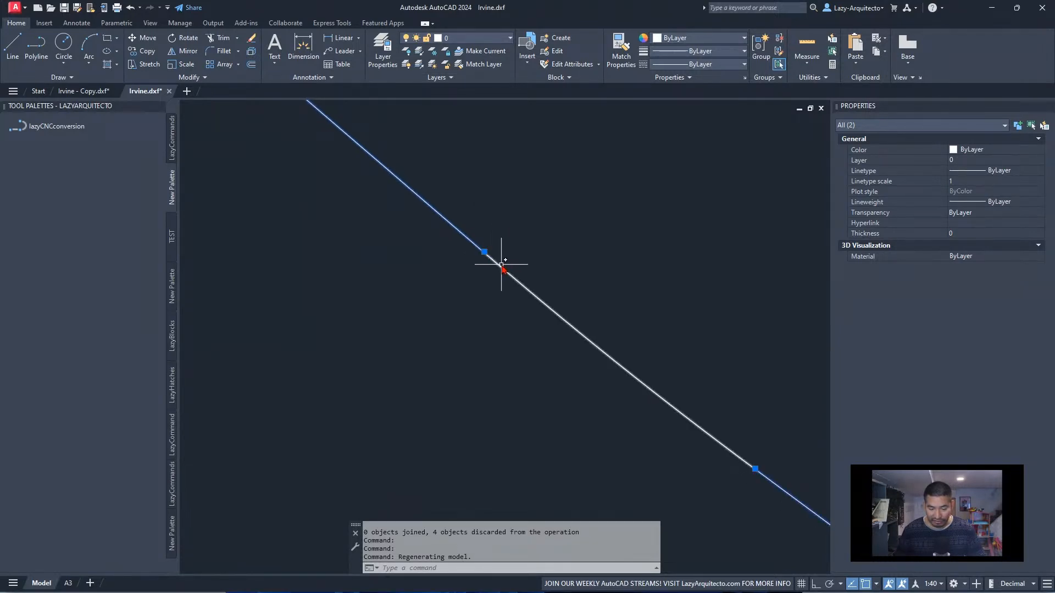
scroll(519, 279, "down", 4)
scroll(522, 281, "down", 3)
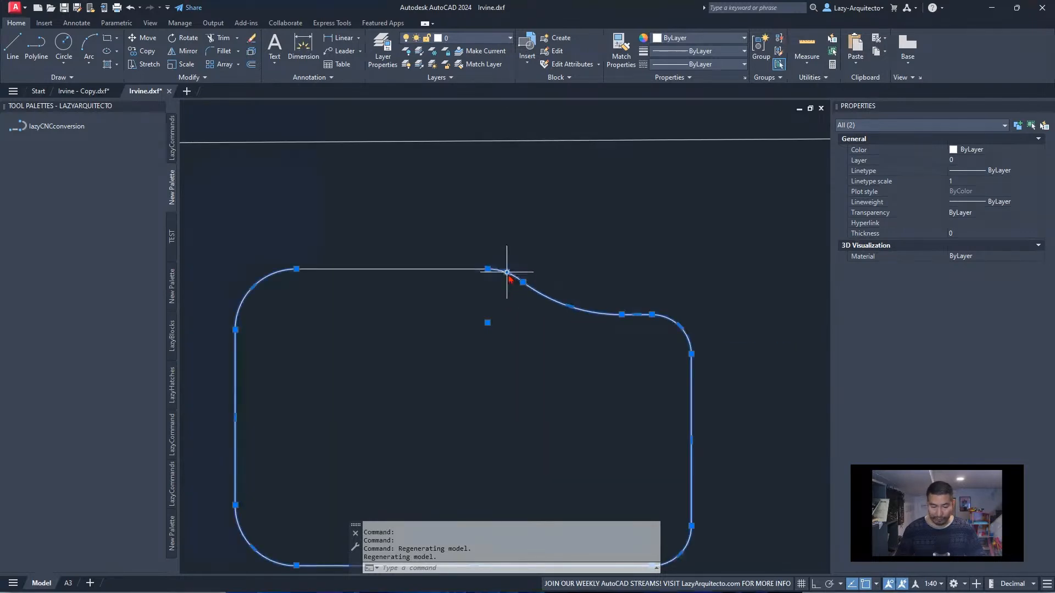
key("Escape")
Inspect the small arc's properties and its connection to the sink outline's upper straight edge
left_click(504, 271)
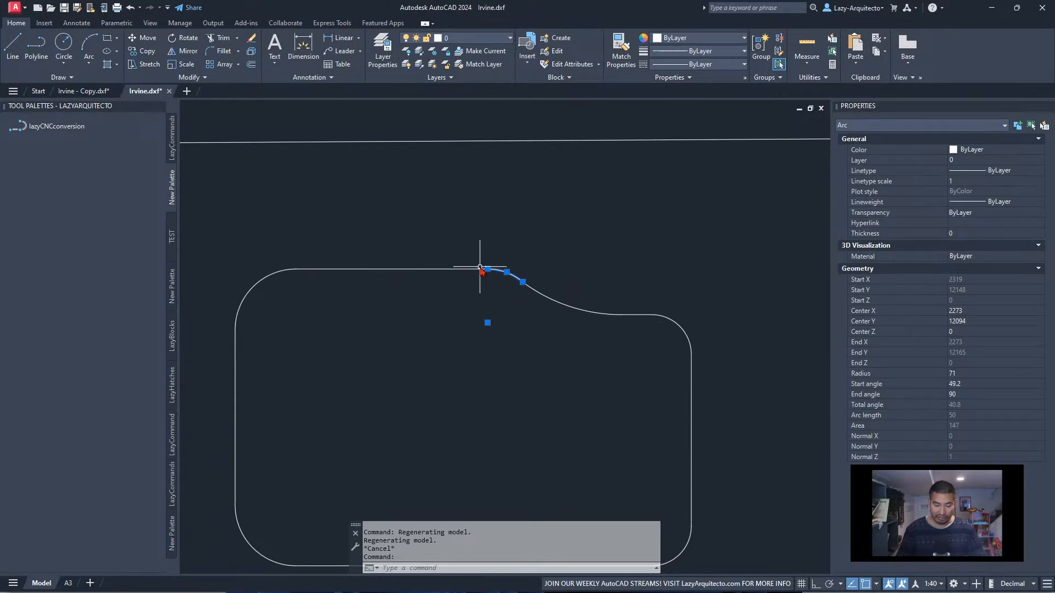
scroll(480, 269, "up", 5)
key("Escape")
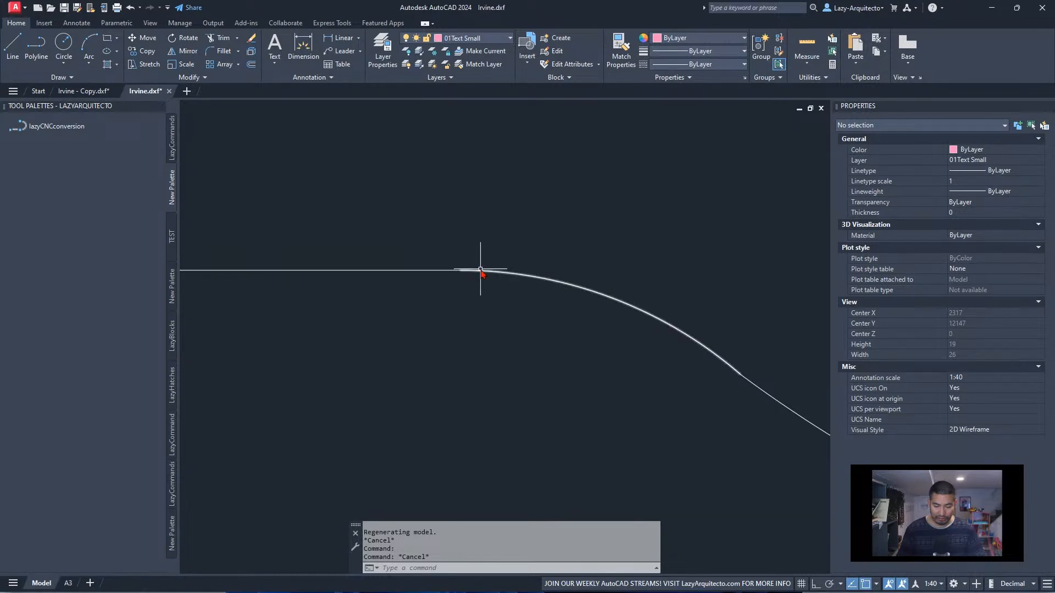
left_click(471, 272)
scroll(472, 272, "up", 5)
scroll(483, 294, "down", 4)
key("Escape")
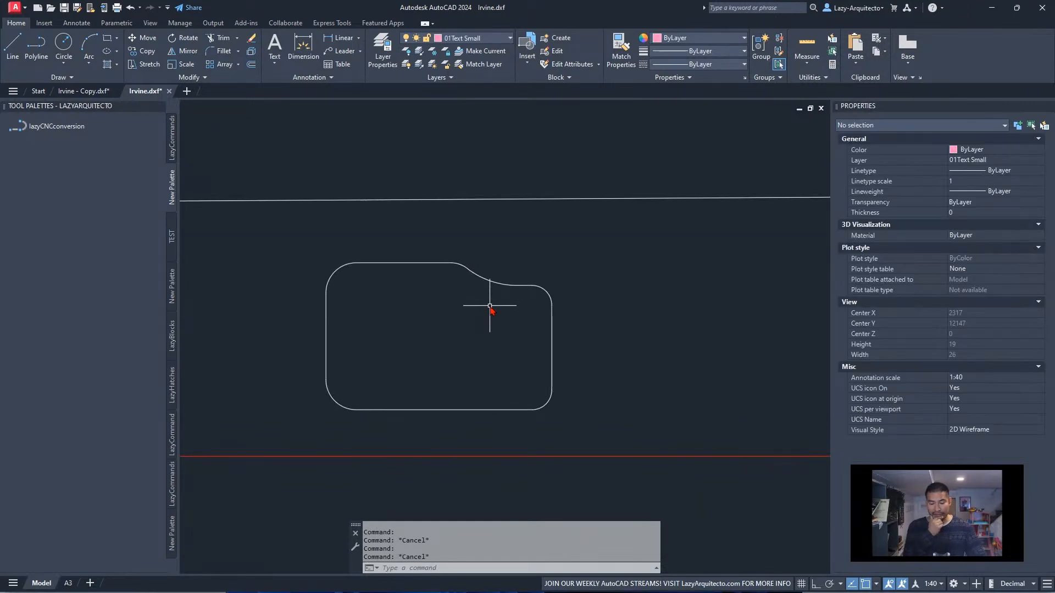
mouse_move(703, 589)
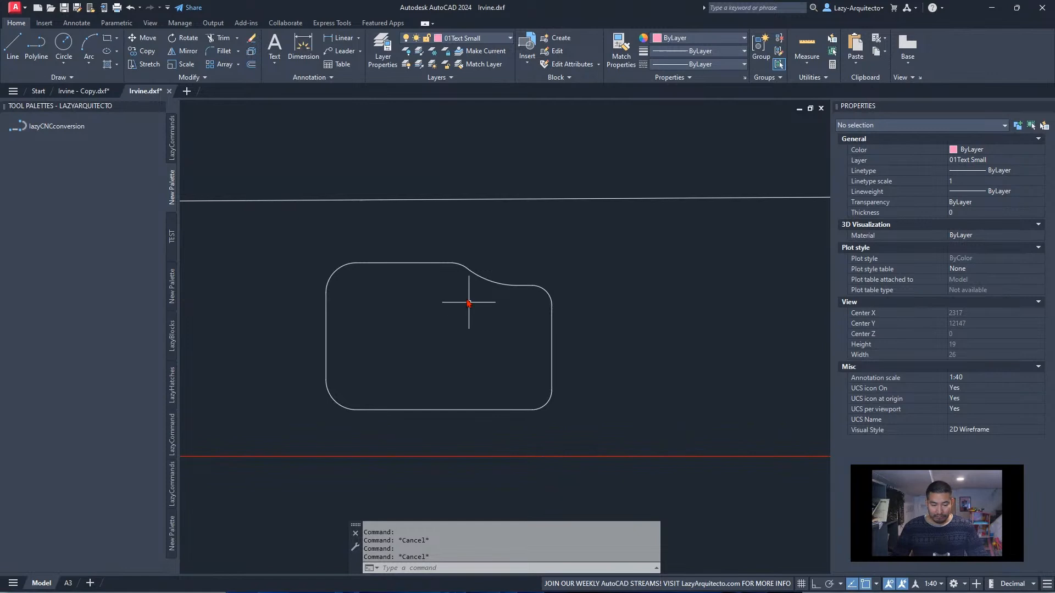
Inspect the sink outline's upper straight line, small arc and remaining polyline, including the points where they meet
left_click(424, 264)
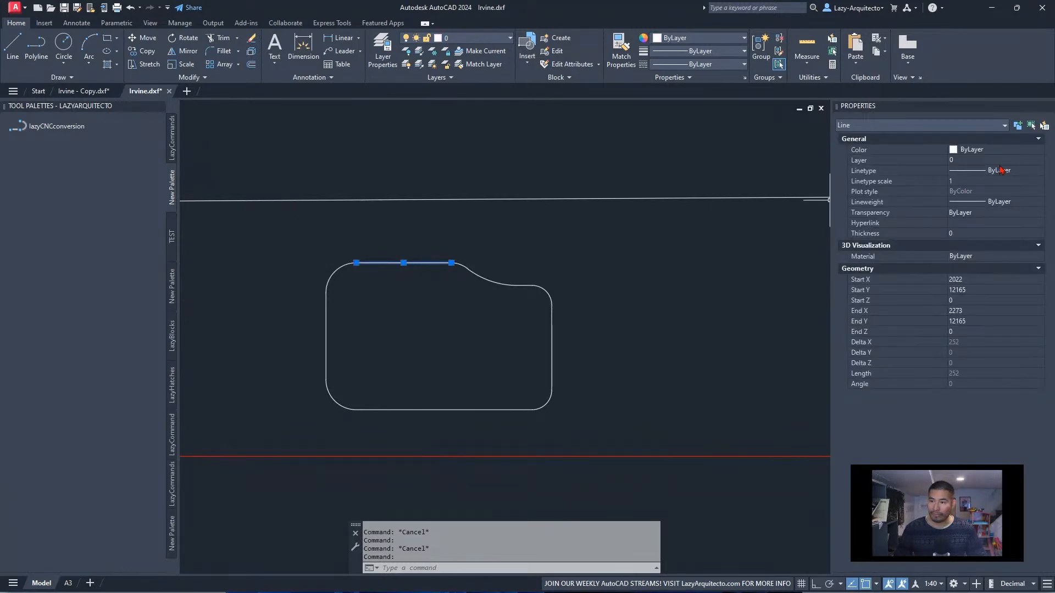
scroll(456, 269, "up", 3)
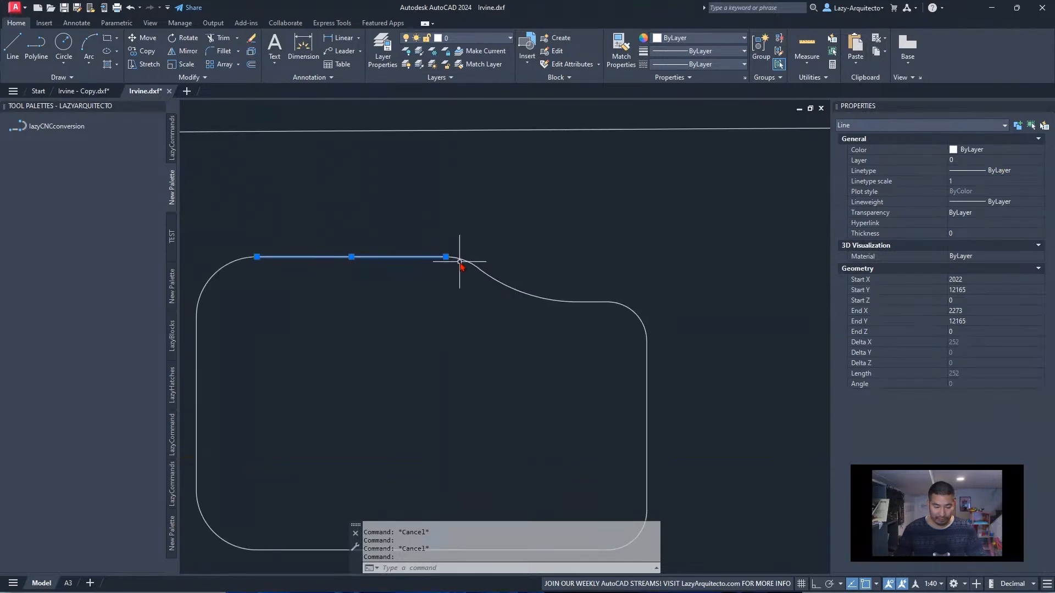
left_click(468, 260)
key("Escape")
scroll(497, 287, "down", 3)
left_click(503, 283)
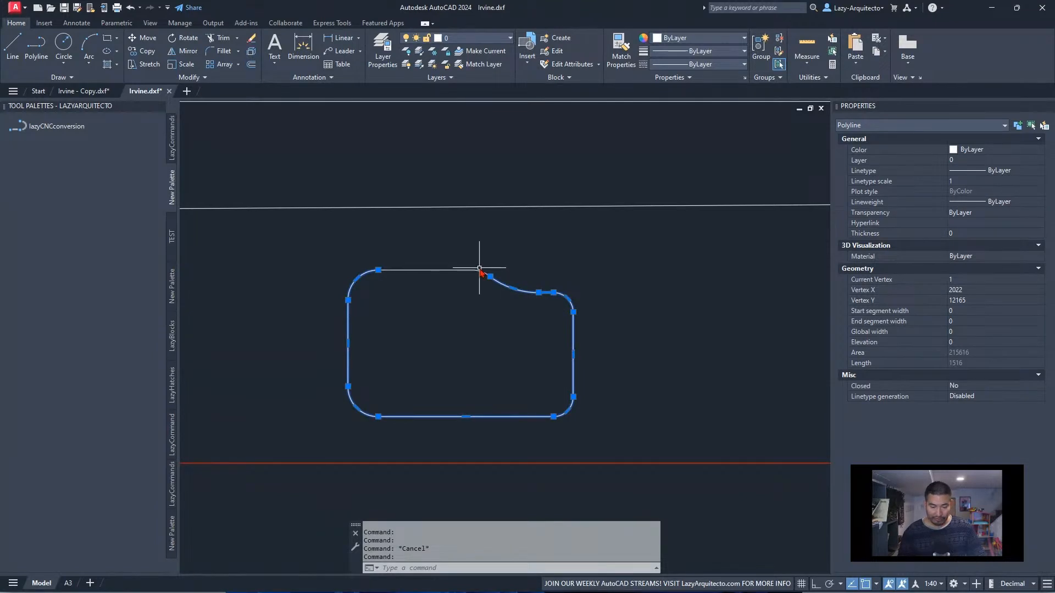
scroll(480, 269, "up", 5)
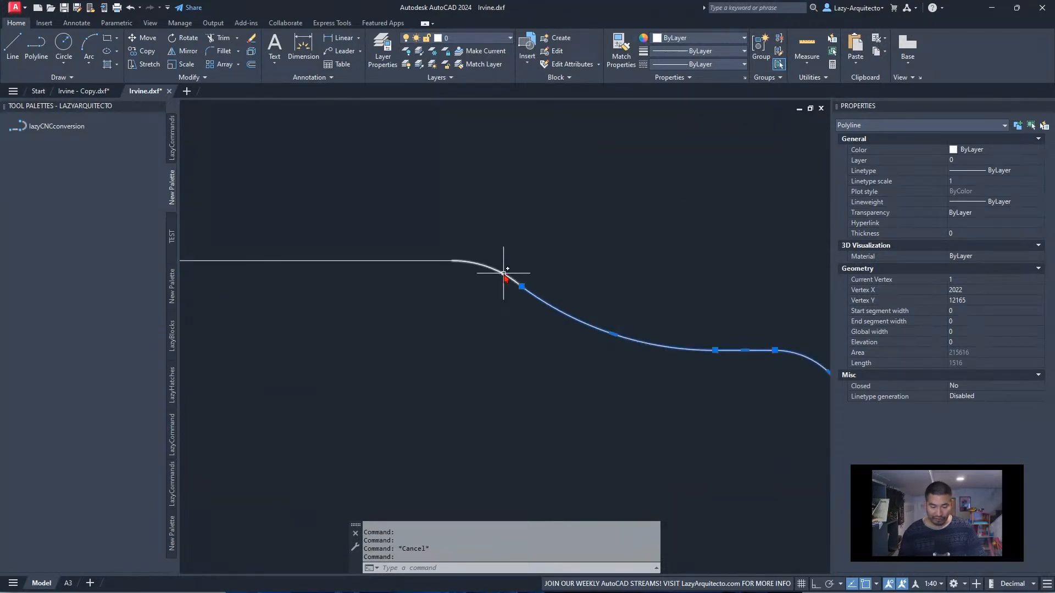
key("Escape")
scroll(472, 277, "down", 4)
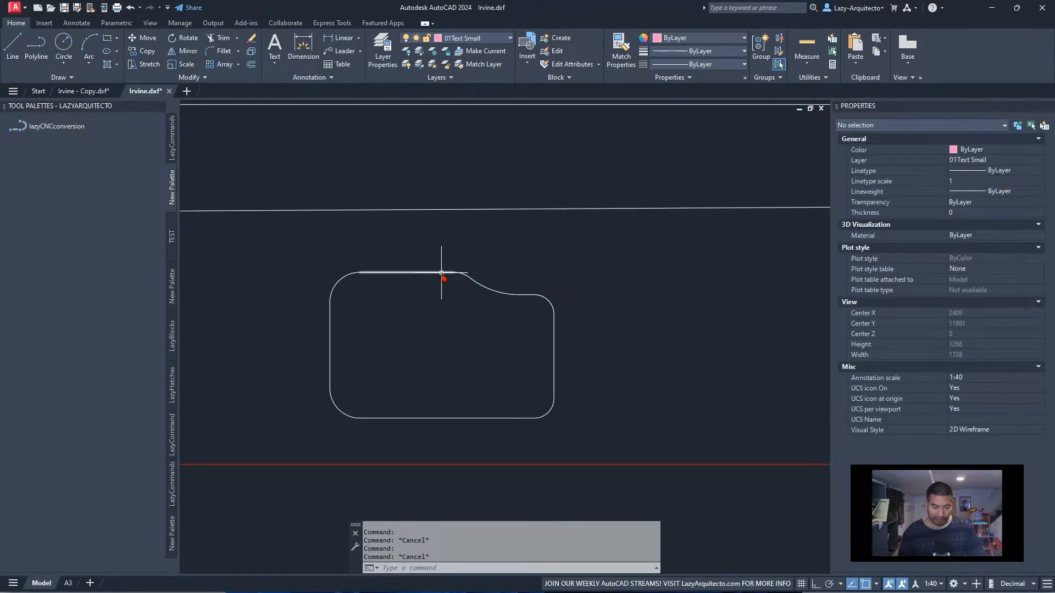
mouse_move(439, 273)
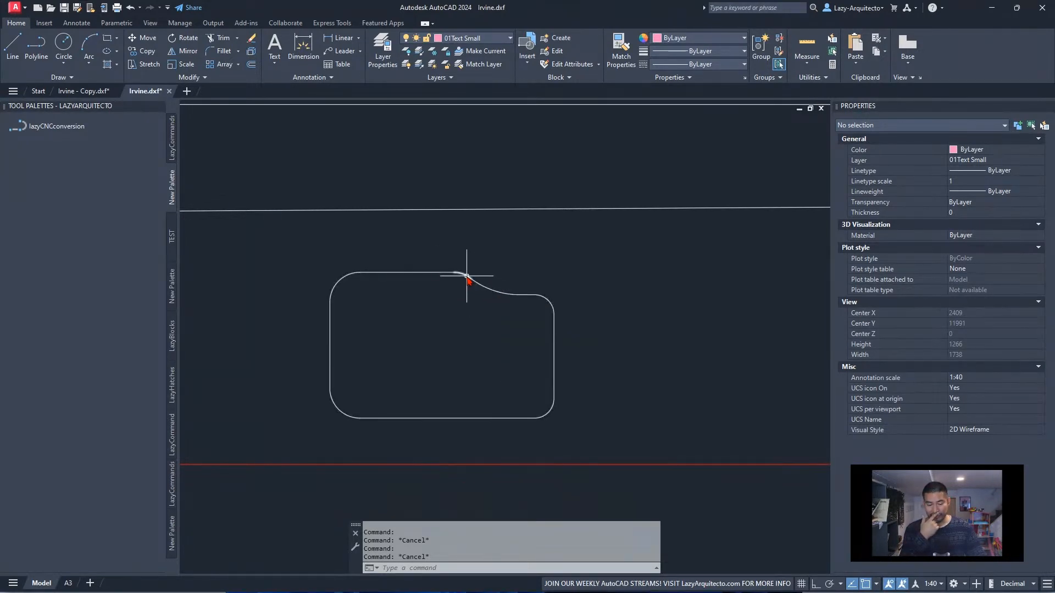
scroll(470, 315, "down", 6)
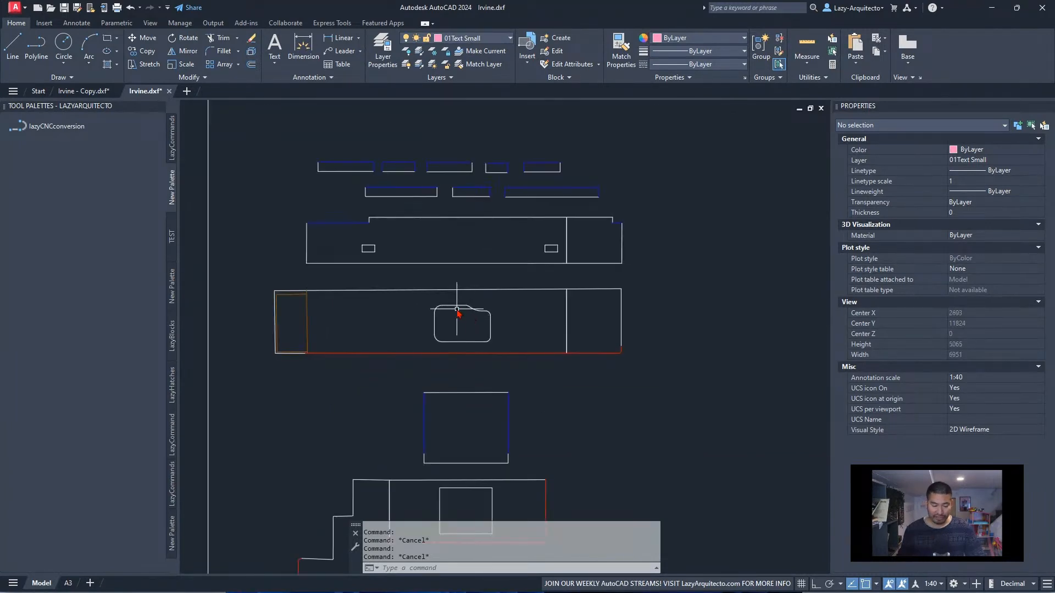
Examine the whole sink outline's properties and the drawing's layer list for a layer suited to the sink
left_click(421, 296)
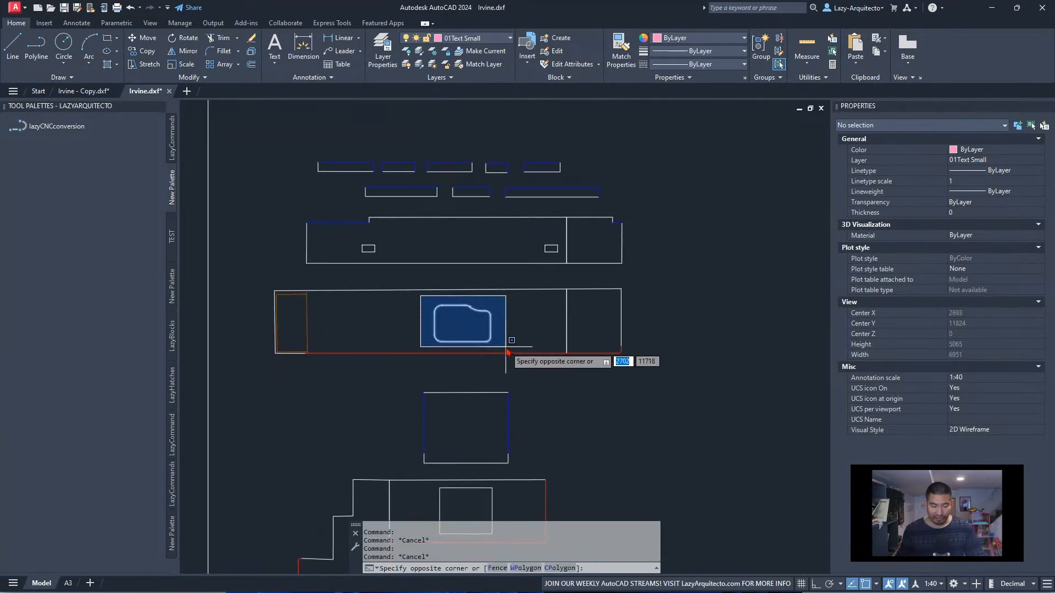
left_click(490, 331)
scroll(490, 331, "up", 8)
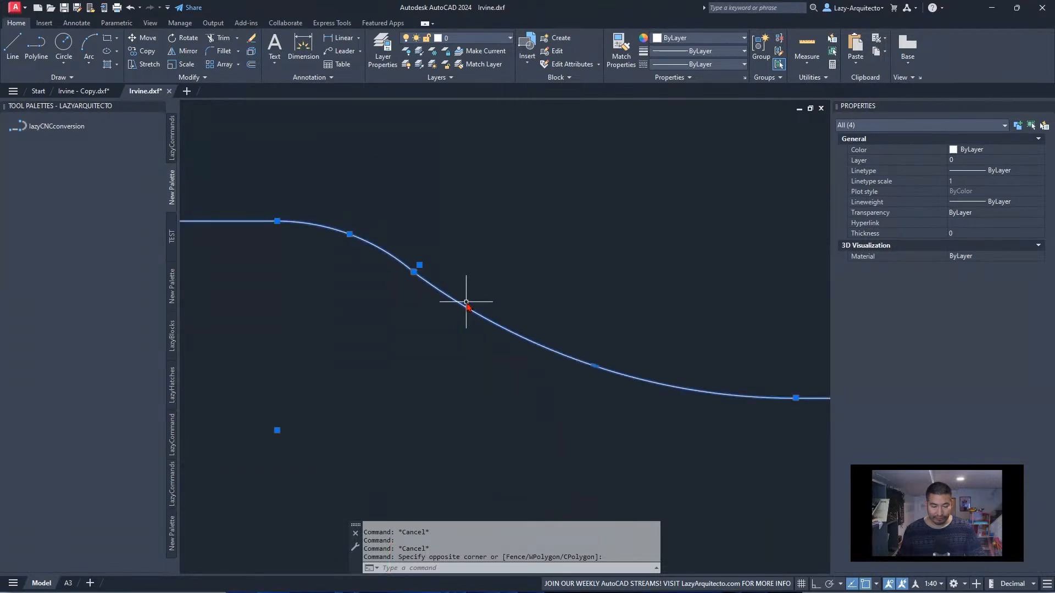
scroll(439, 291, "up", 2)
scroll(447, 298, "down", 5)
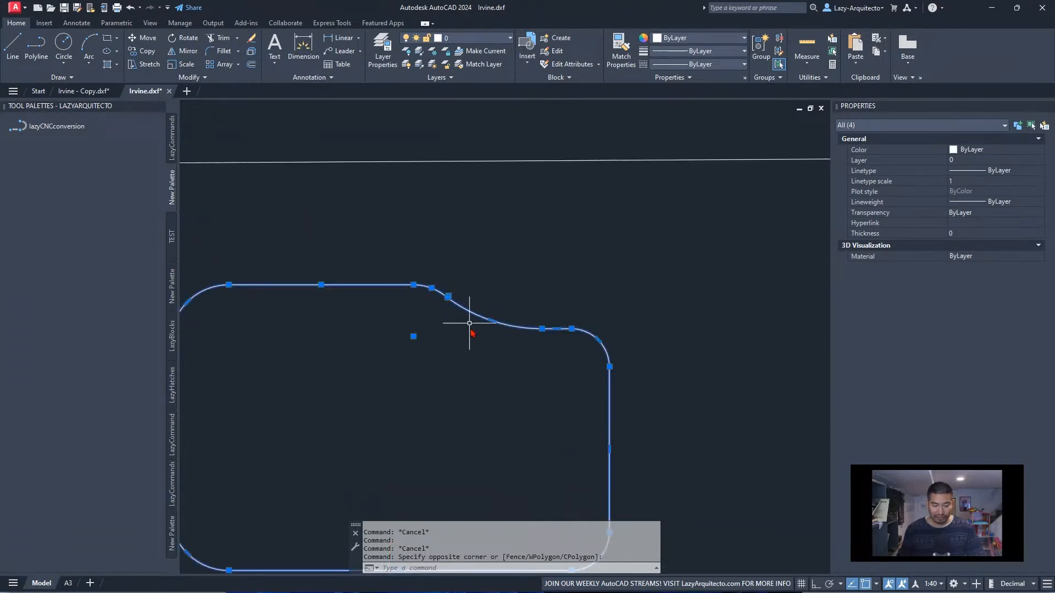
scroll(465, 311, "down", 6)
middle_click_drag(488, 349, 530, 358)
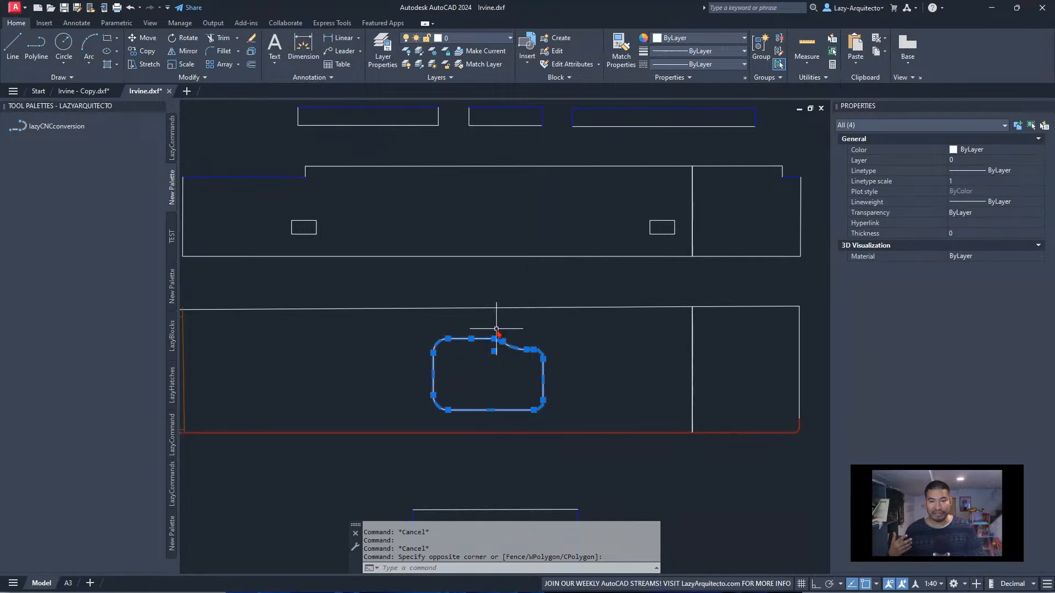
left_click(483, 40)
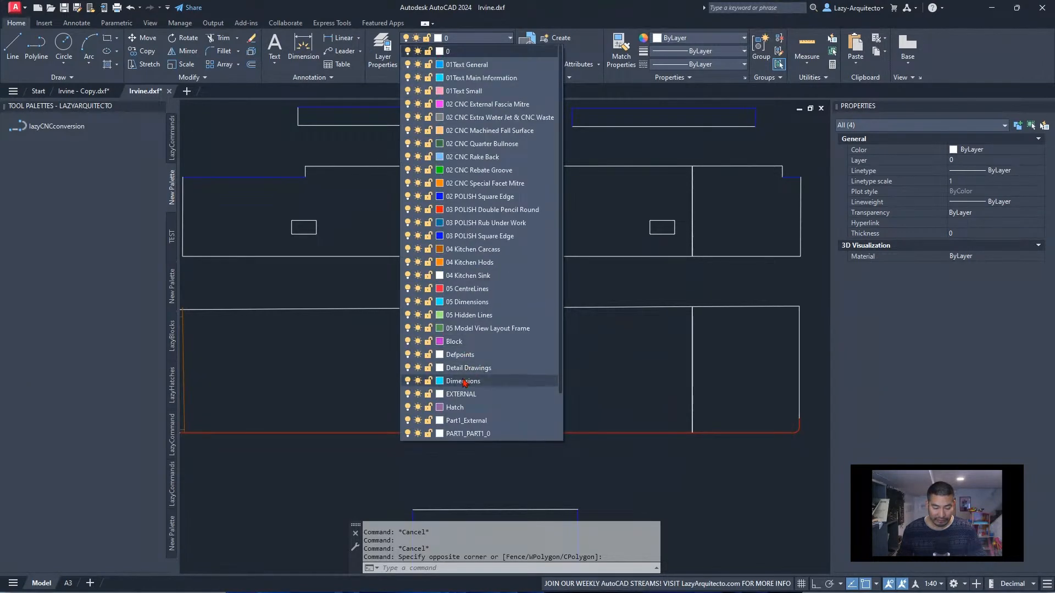
scroll(452, 425, "down", 2)
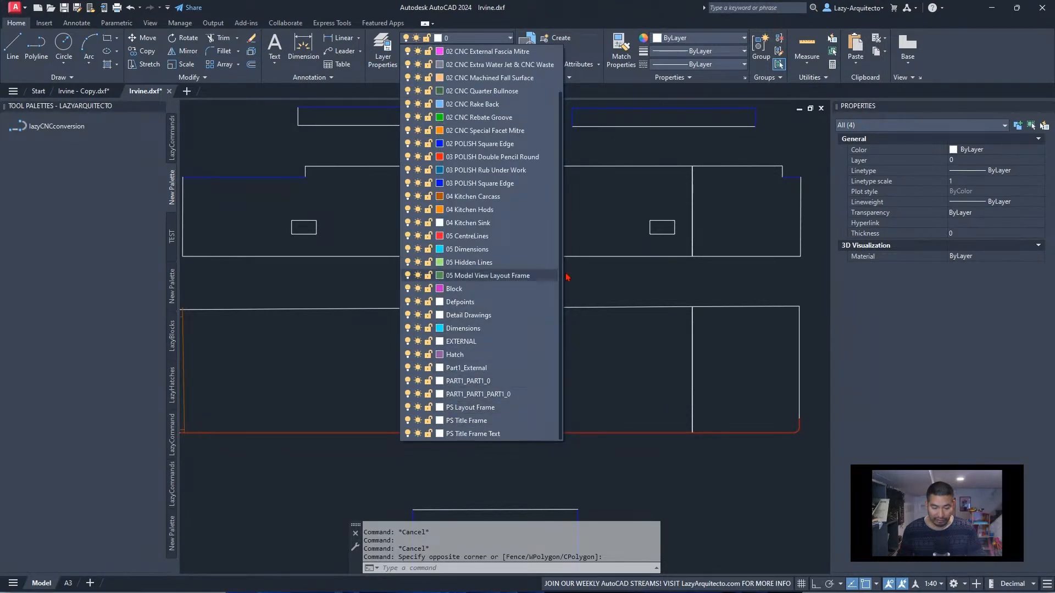
left_click(601, 219)
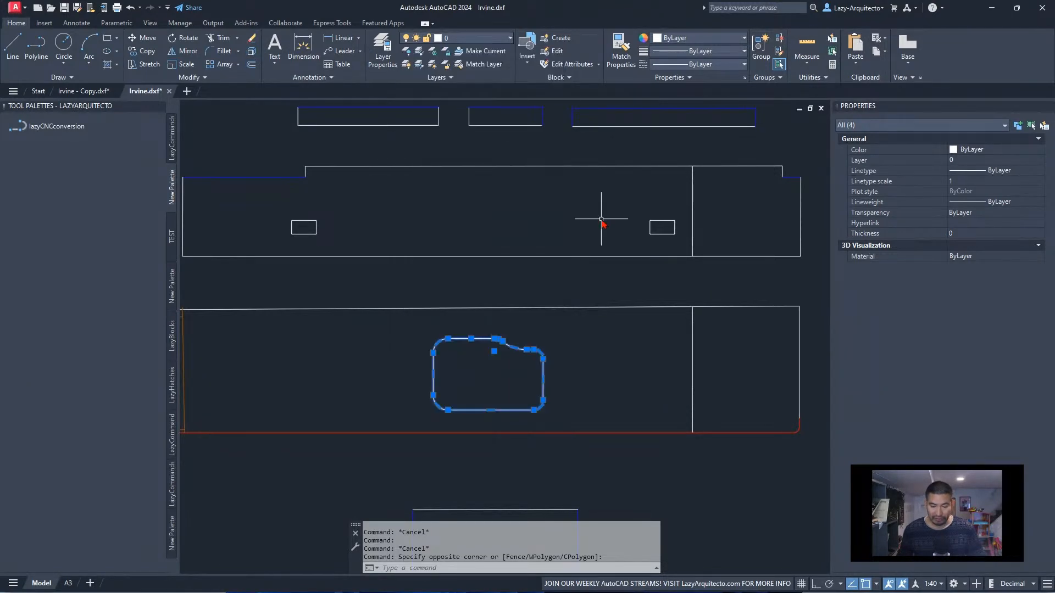
left_click(479, 38)
left_click(632, 214)
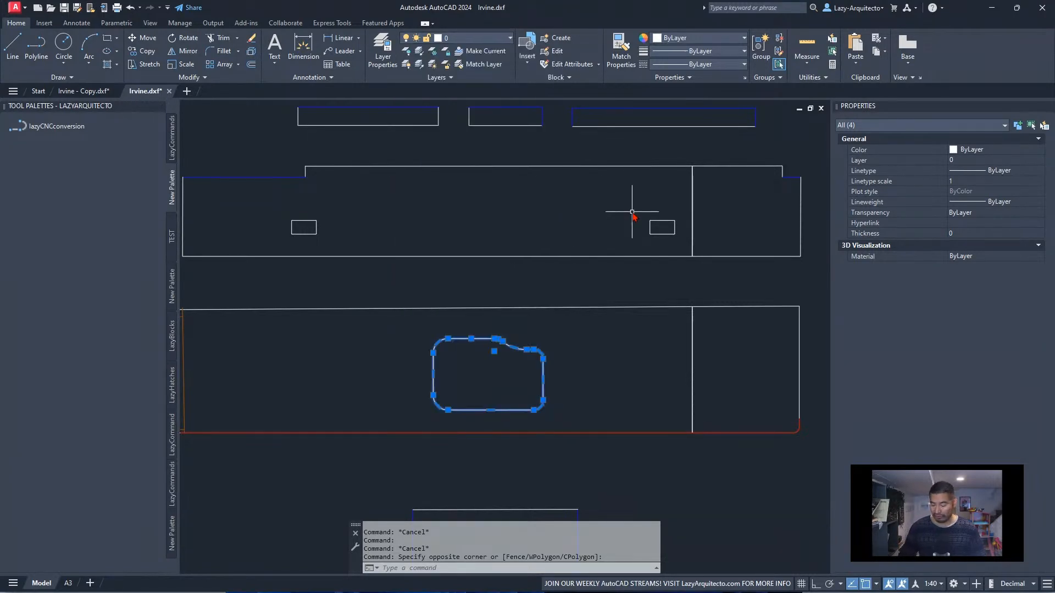
key("Escape")
Make a new current layer named SINK with the -LAYER command
type("-LA")
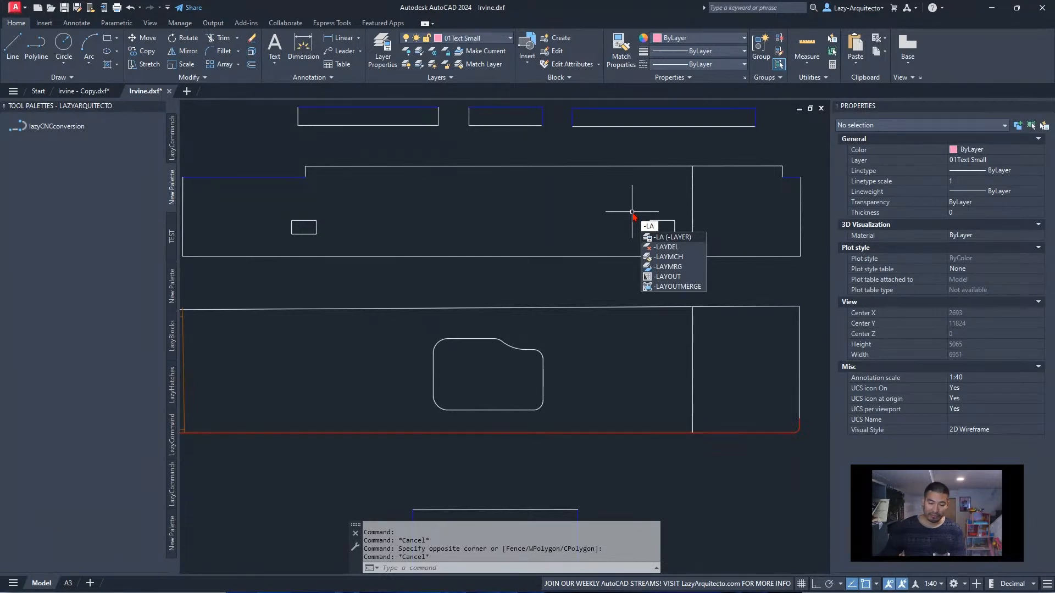
key("Return")
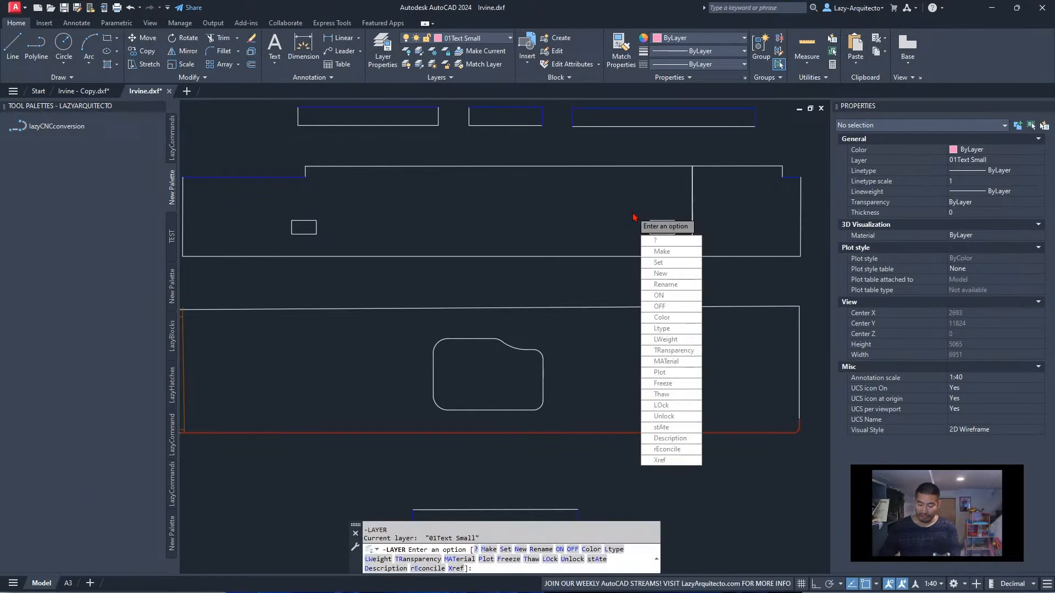
type("M")
key("Return")
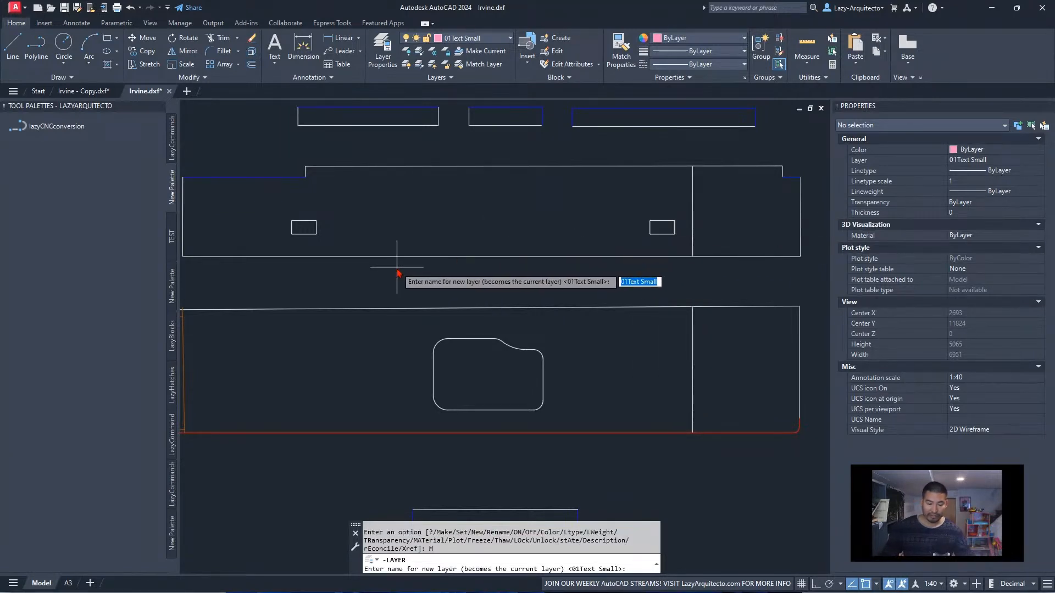
type("SINK")
key("Return")
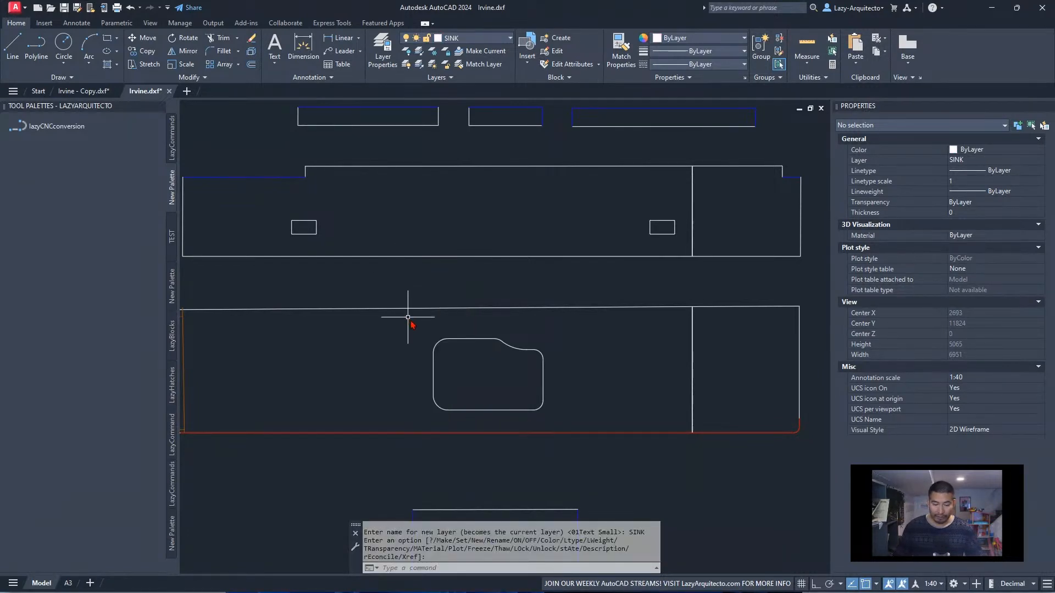
key("Return")
Move the four objects of the sink outline to the current SINK layer and check the upper line's layer
left_click(409, 332)
left_click(561, 433)
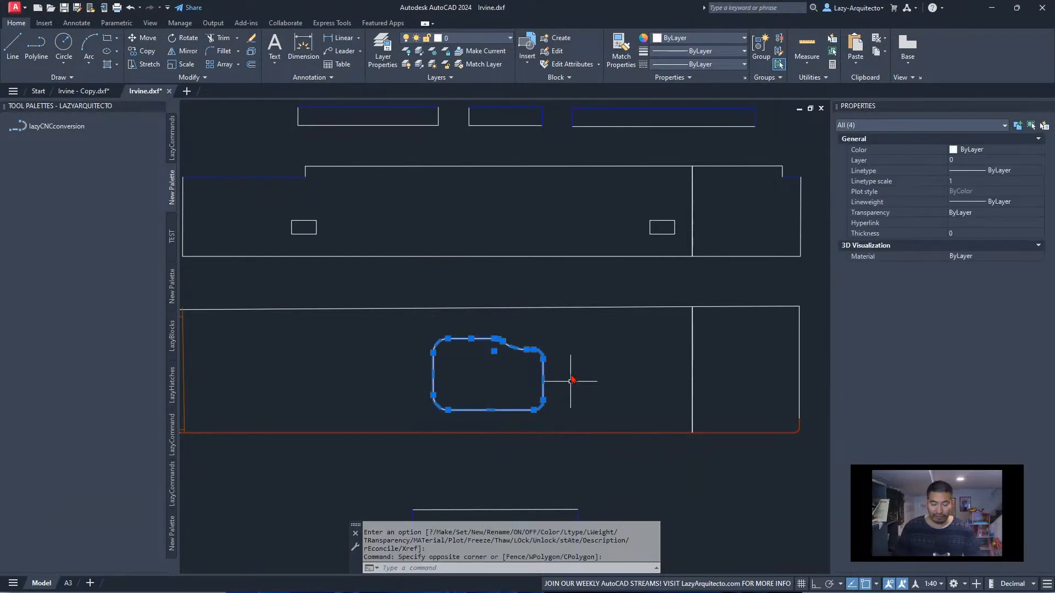
left_click(469, 80)
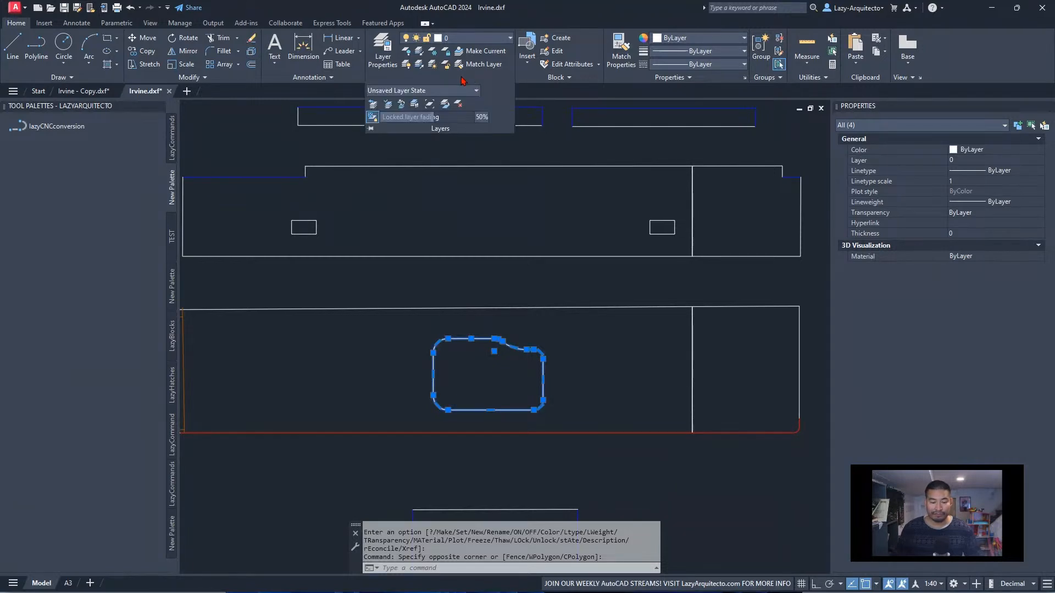
left_click(387, 104)
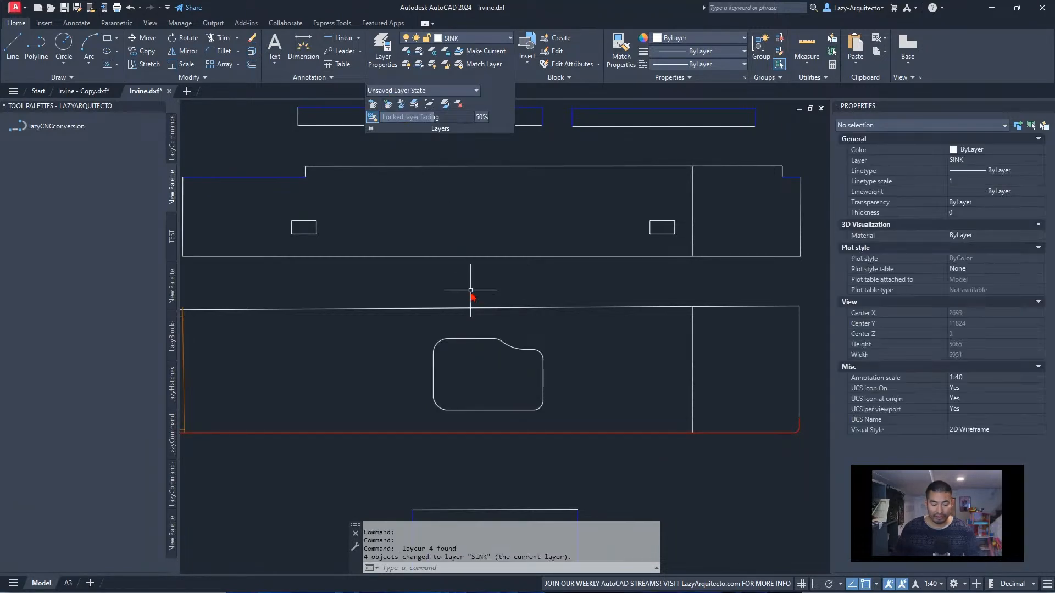
left_click(481, 339)
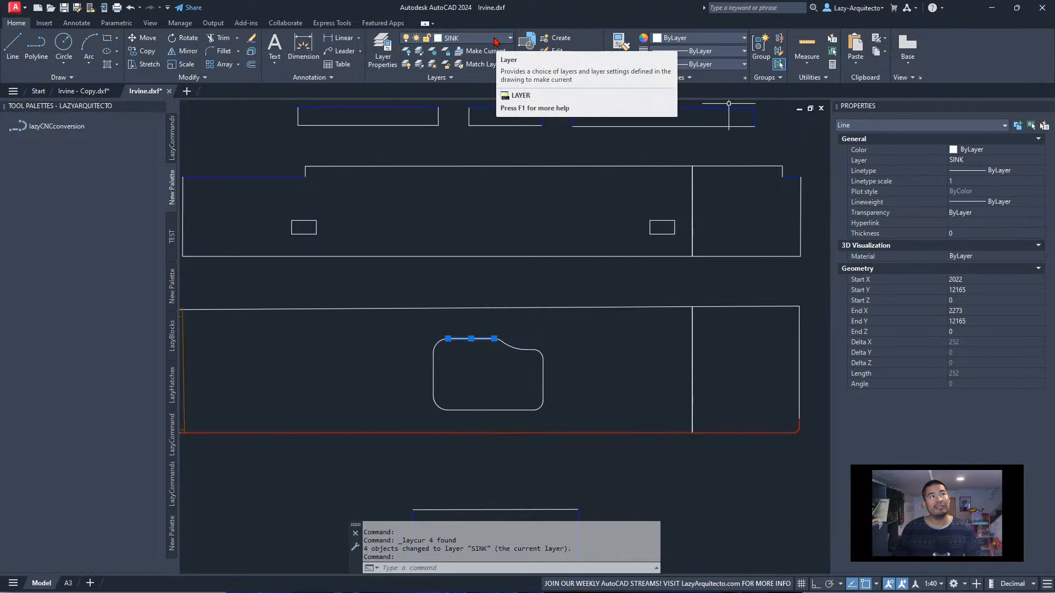
key("Escape")
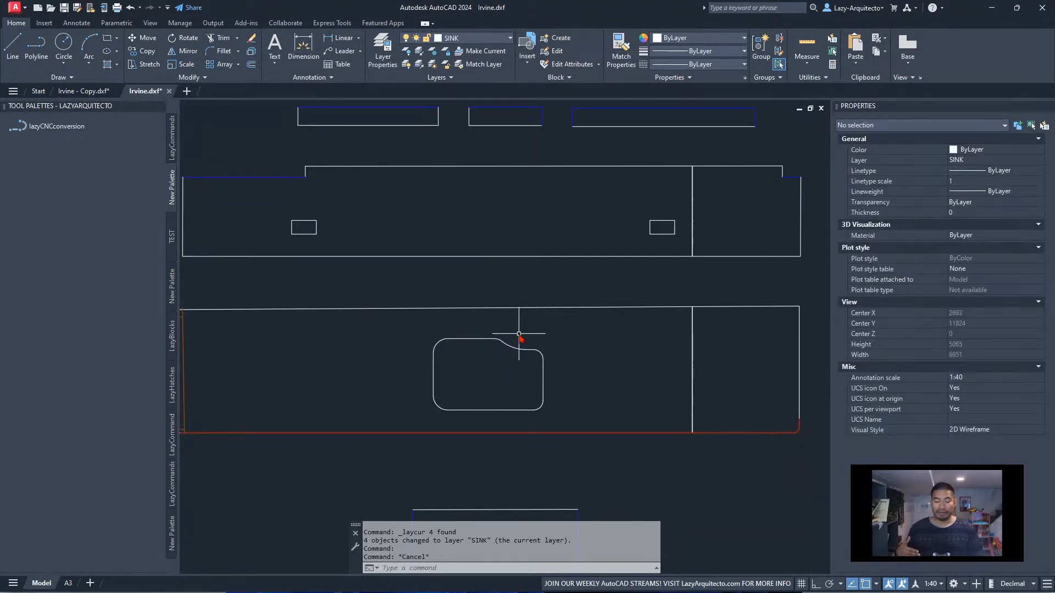
type("LAYFRZ")
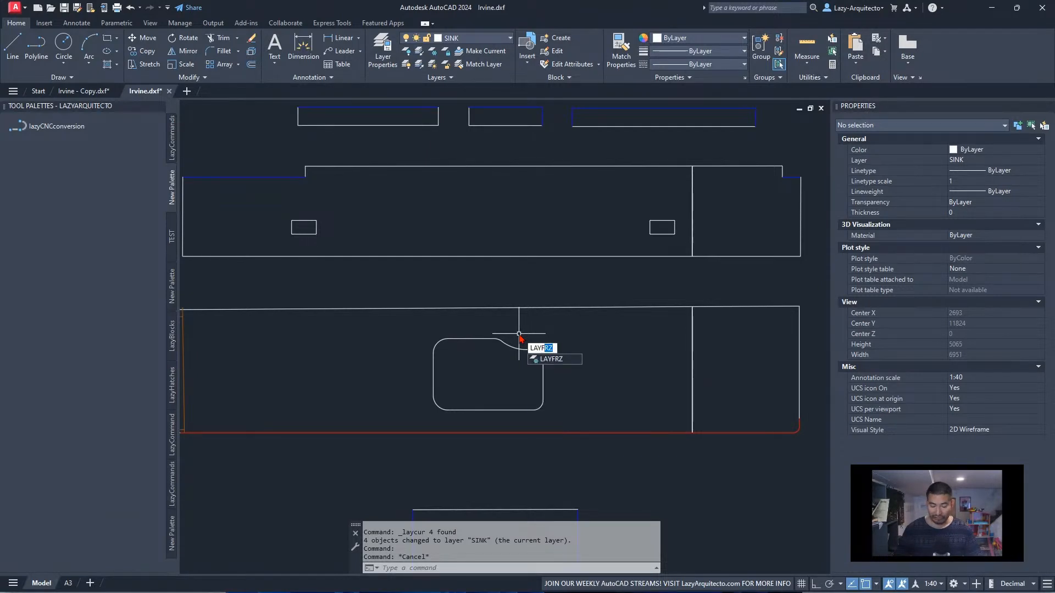
key("Return")
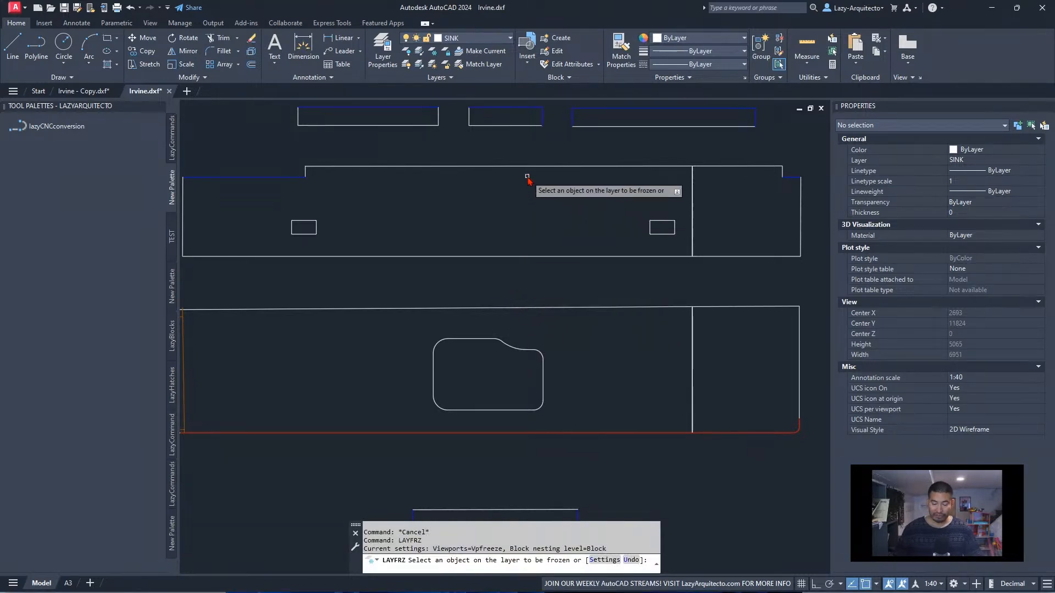
key("Escape")
Make layer 0 current and freeze the SINK layer by picking the sink outline with LAYFRZ
left_click(470, 37)
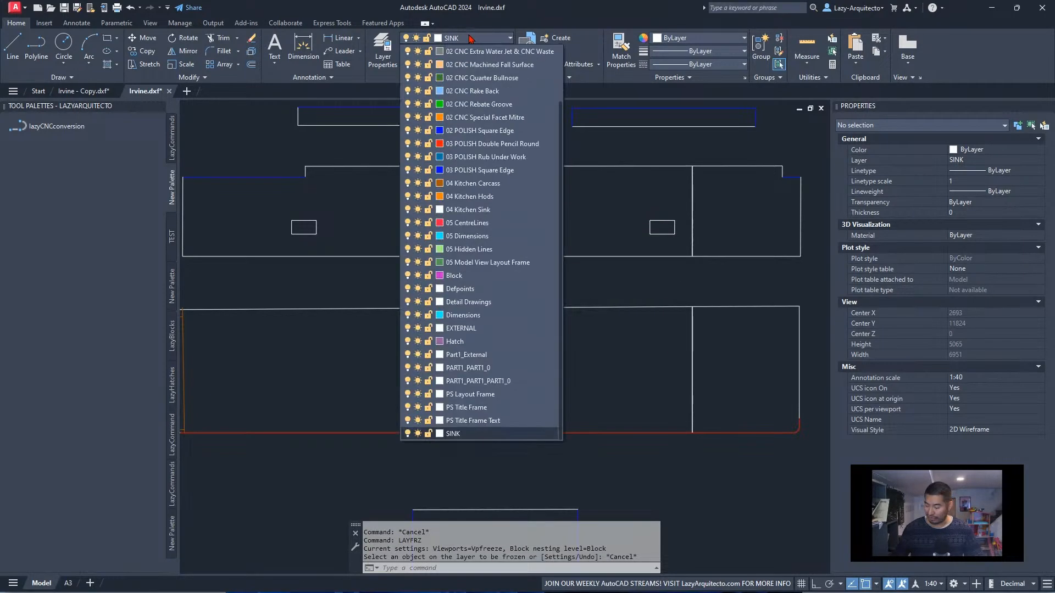
scroll(470, 38, "up", 2)
left_click(469, 51)
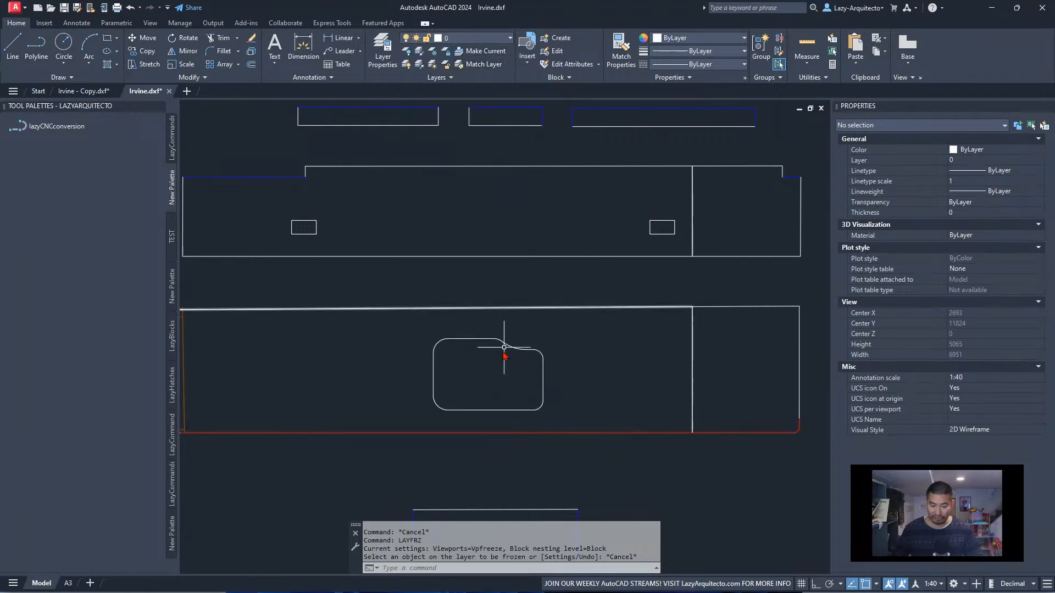
type("LAYFRZ")
key("Return")
left_click(485, 339)
middle_click_drag(535, 352, 477, 315)
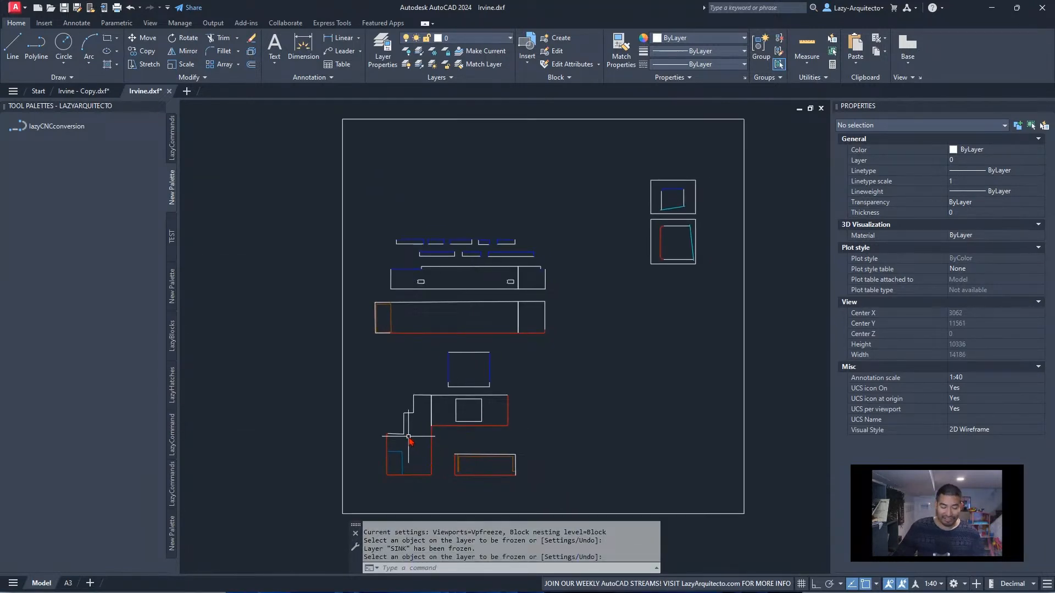
Run the lazyCNCconversion macro on the drawing with the sink layer frozen and inspect the worktop pieces
scroll(408, 438, "up", 3)
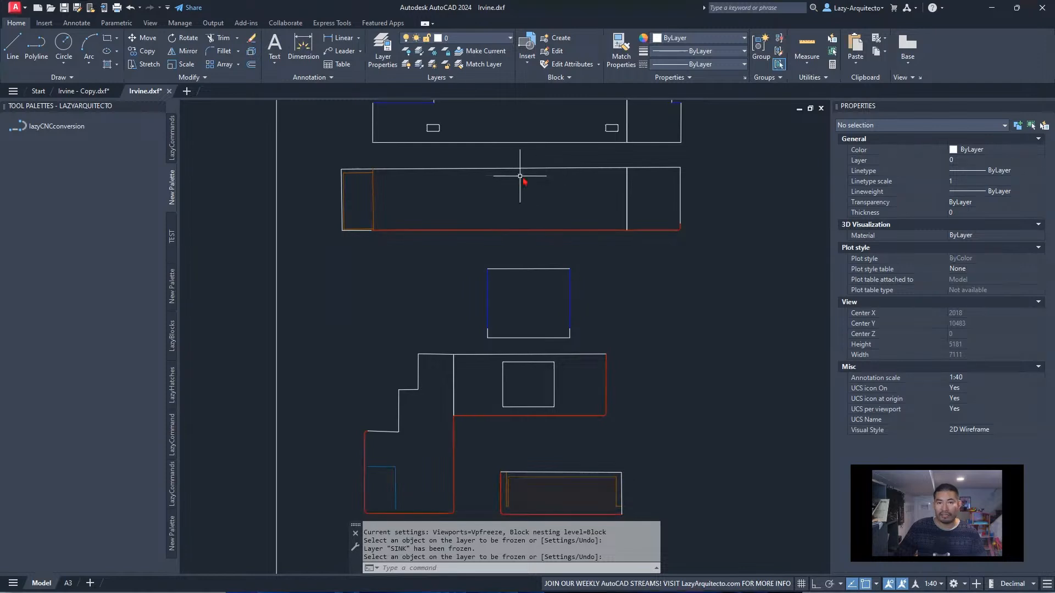
middle_click_drag(358, 412, 296, 389)
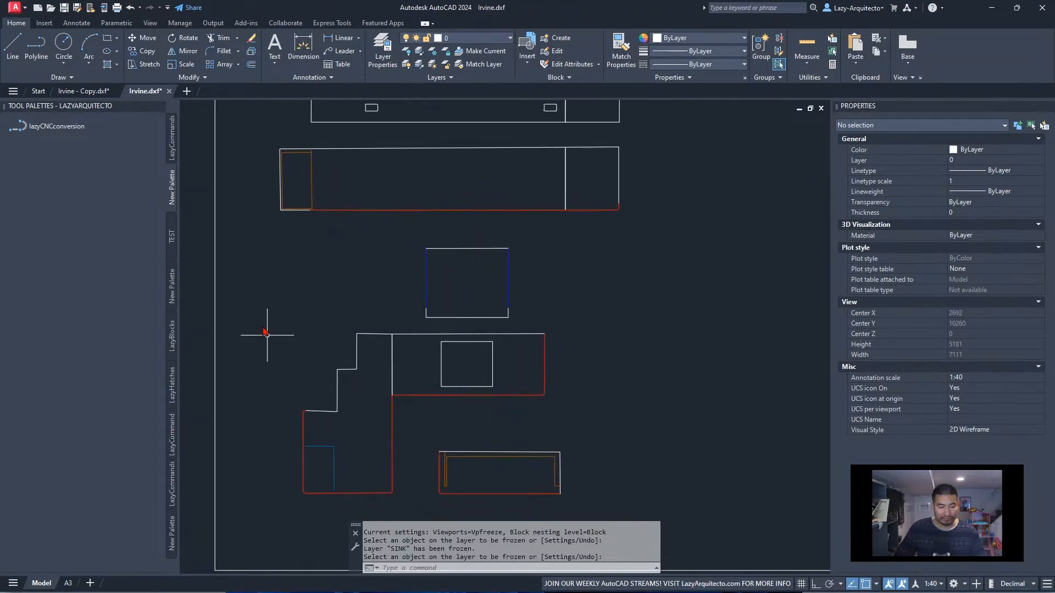
left_click(55, 128)
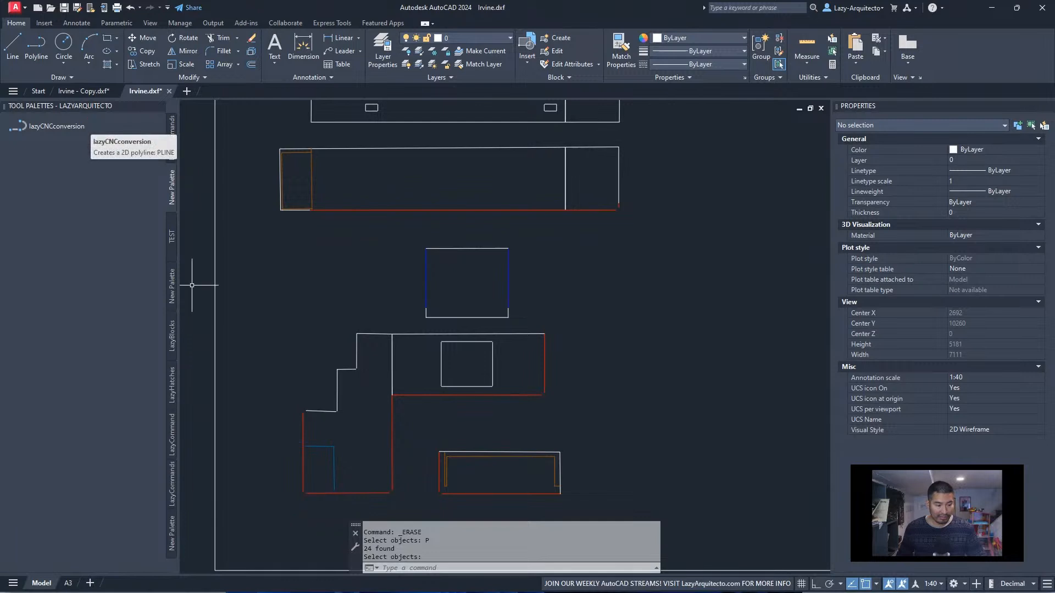
scroll(300, 412, "up", 5)
scroll(466, 349, "down", 6)
scroll(519, 336, "up", 3)
scroll(518, 336, "up", 3)
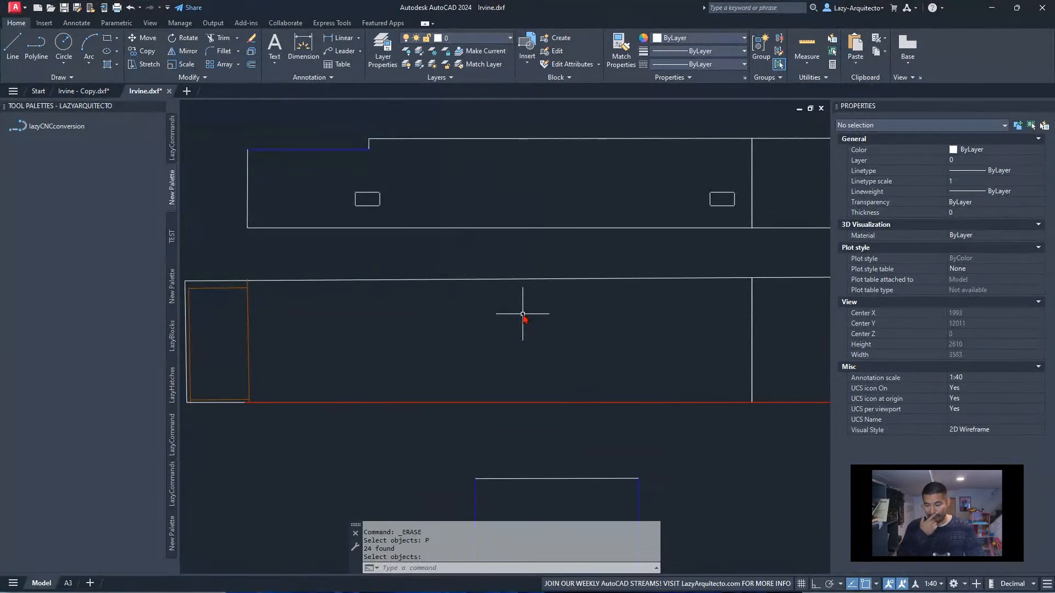
Thaw the SINK layer in the layer manager
key("Return")
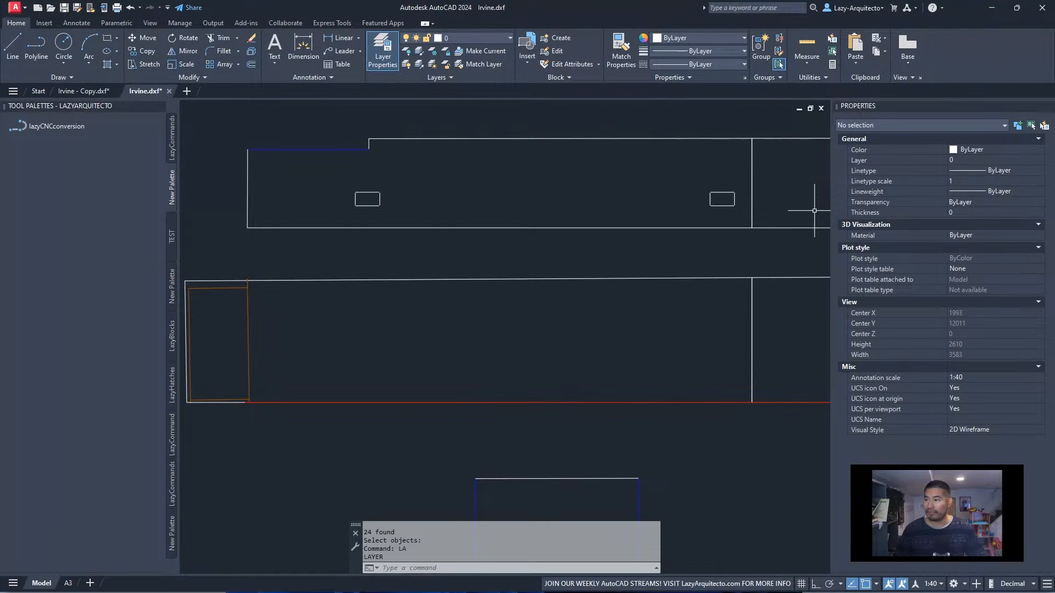
mouse_move(575, 341)
left_mouse_down()
mouse_move(447, 295)
mouse_move(121, 271)
left_mouse_up()
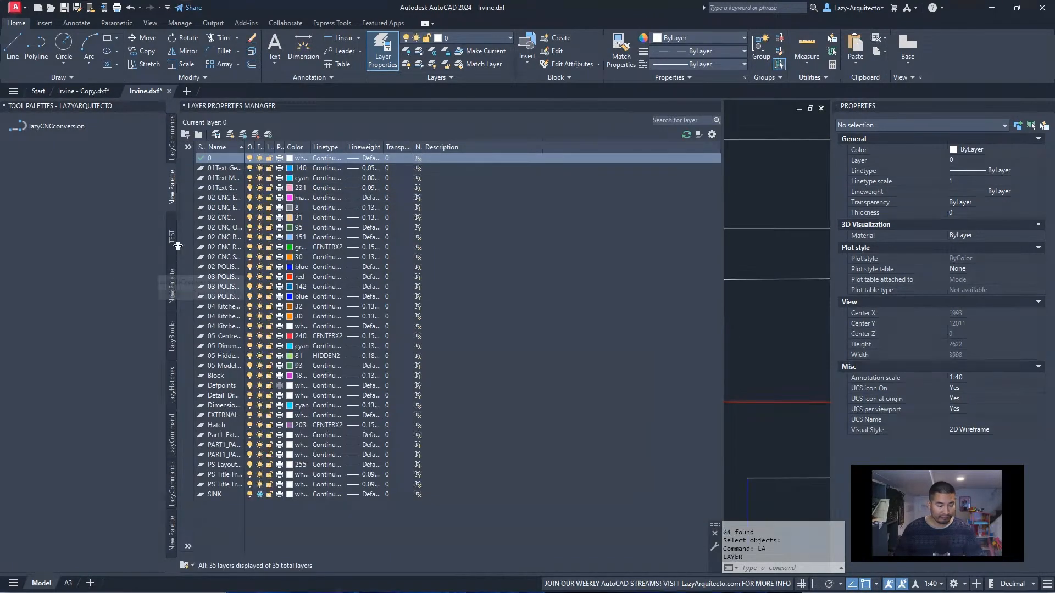
left_click(224, 497)
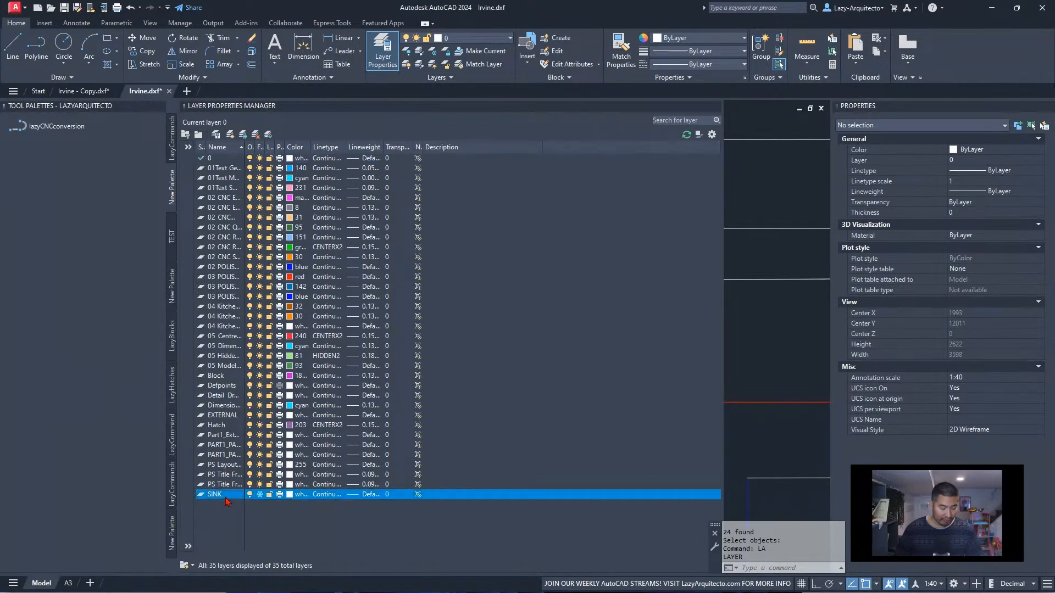
Close the layer manager and examine the gap in the upper edge of the sink outline up close and within the worktop
scroll(780, 363, "down", 3)
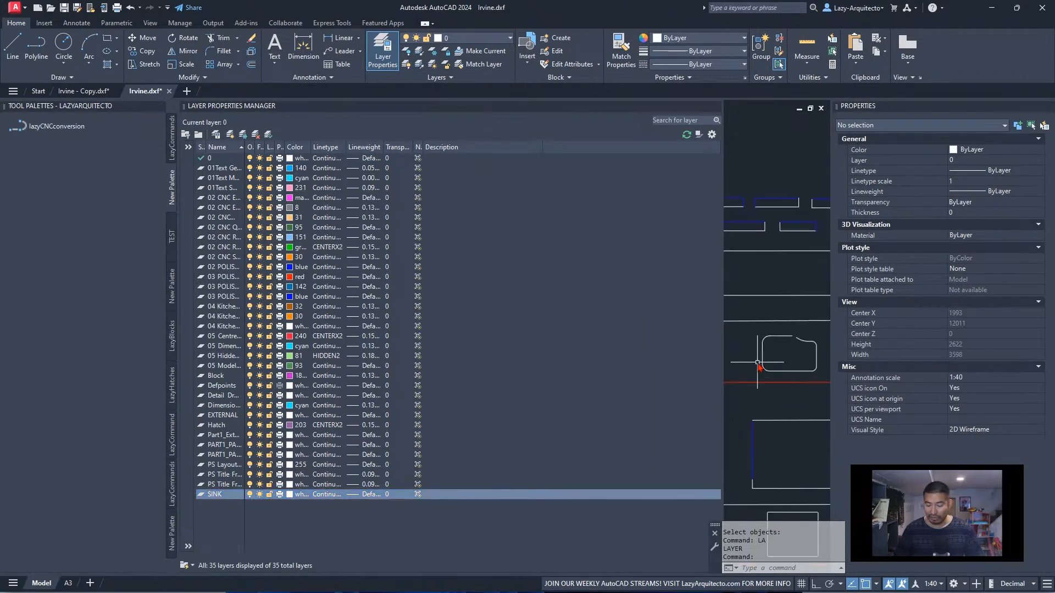
middle_click_drag(796, 359, 778, 358)
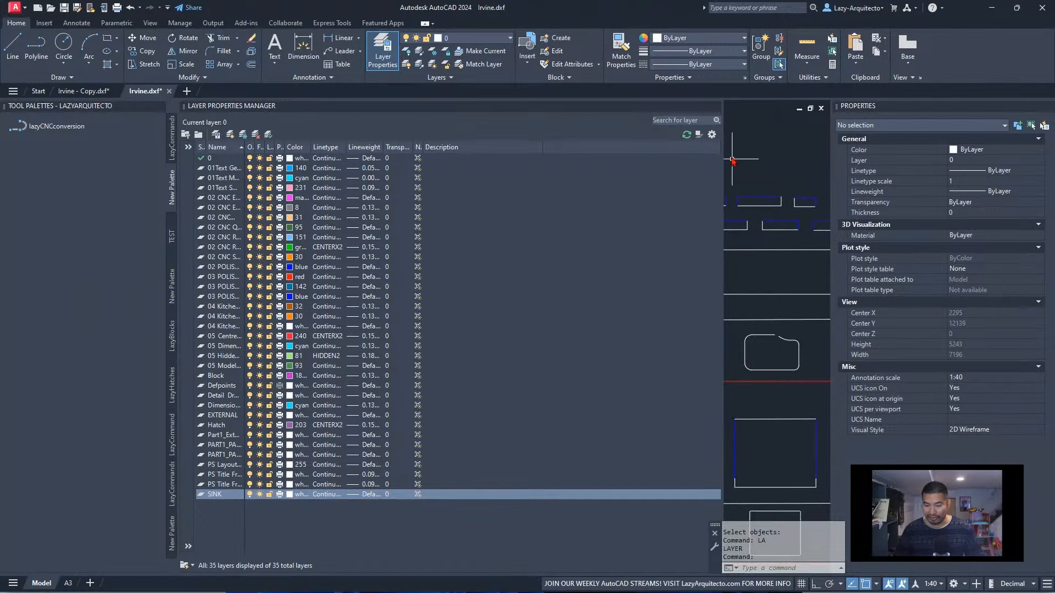
scroll(776, 333, "up", 3)
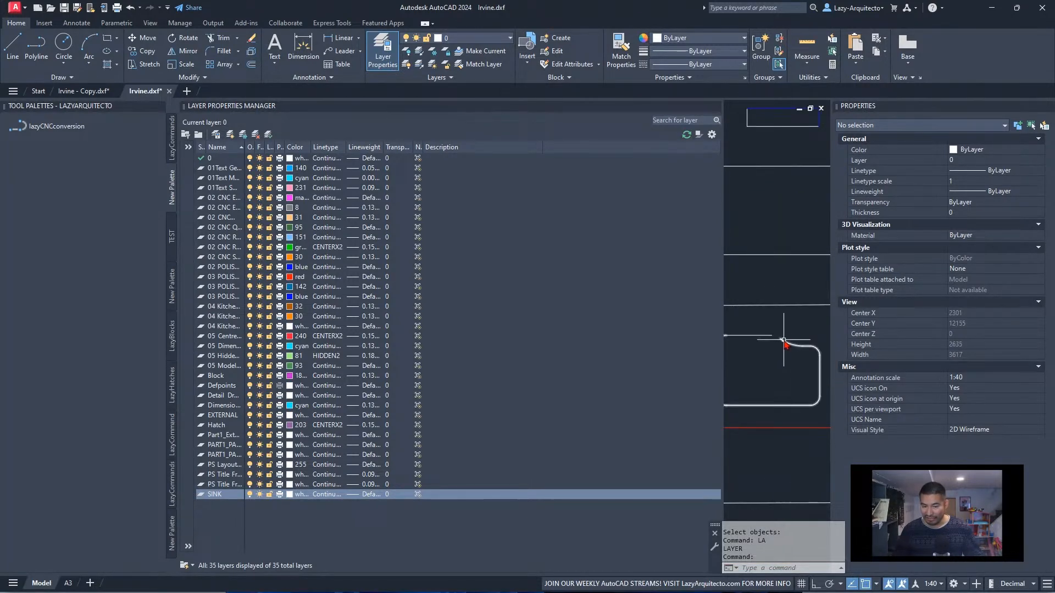
scroll(782, 340, "up", 3)
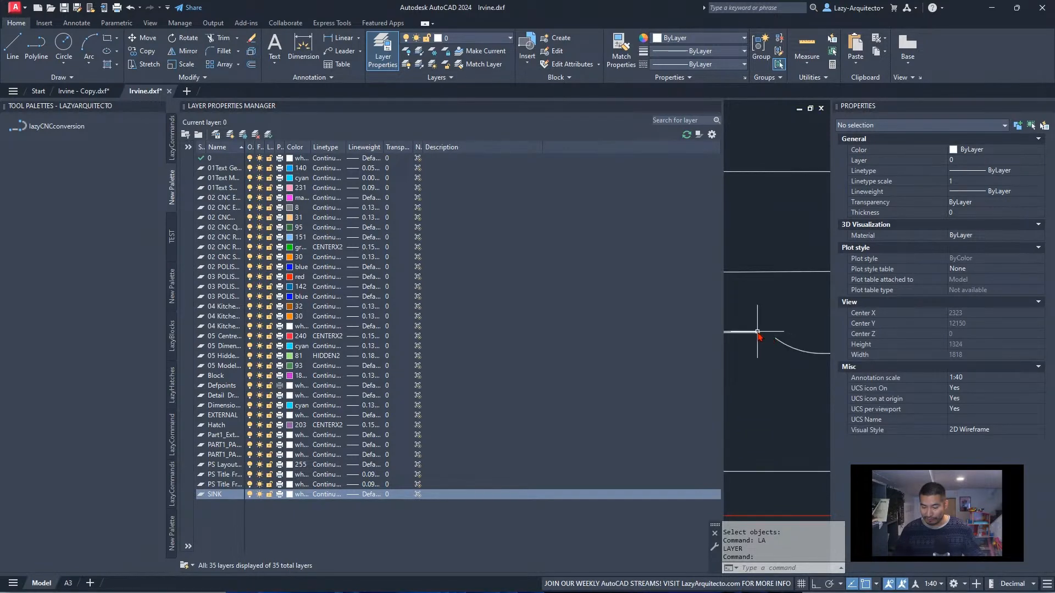
scroll(758, 334, "down", 3)
middle_click_drag(766, 348, 797, 356)
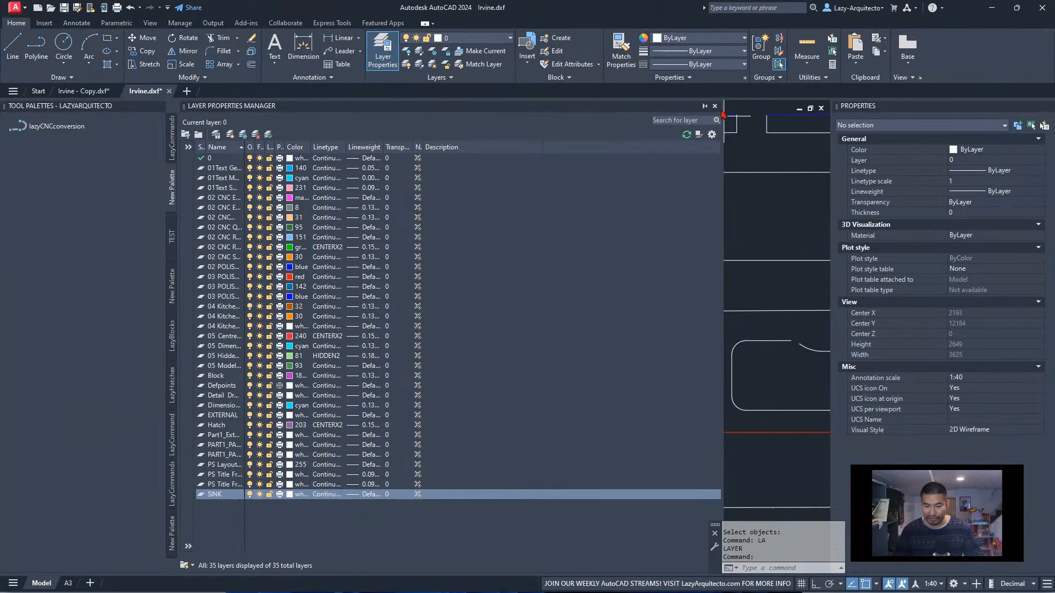
left_click(715, 105)
scroll(523, 348, "up", 6)
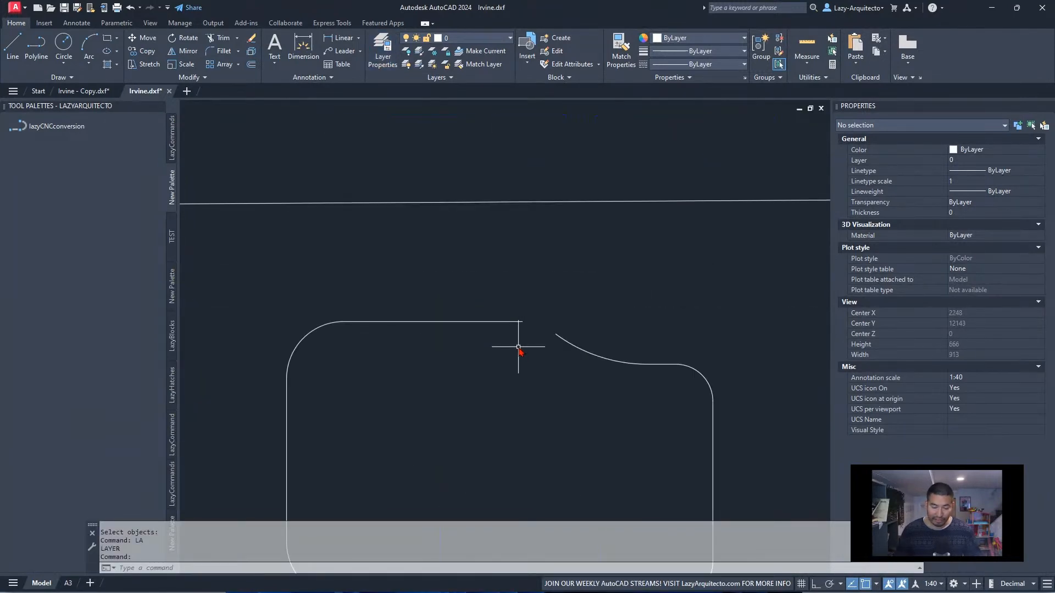
left_click(519, 304)
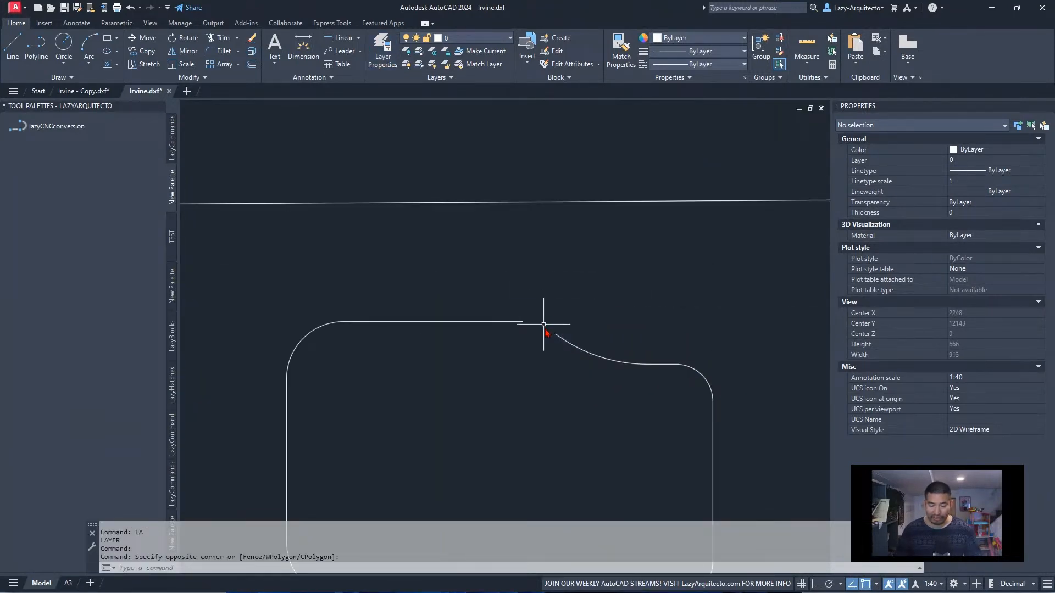
left_click(523, 297)
scroll(527, 342, "down", 6)
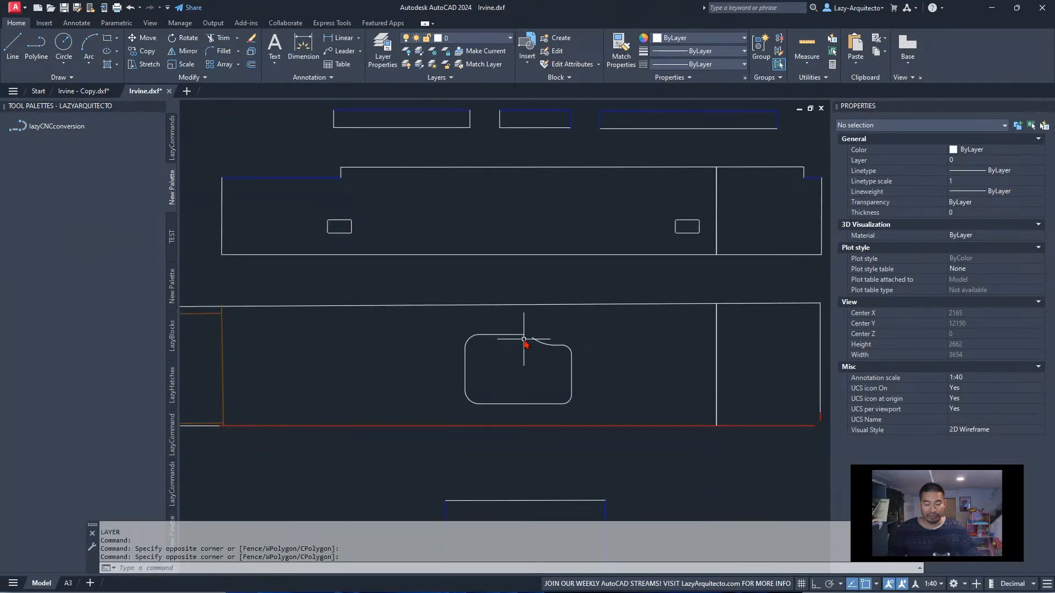
middle_click_drag(523, 339, 463, 325)
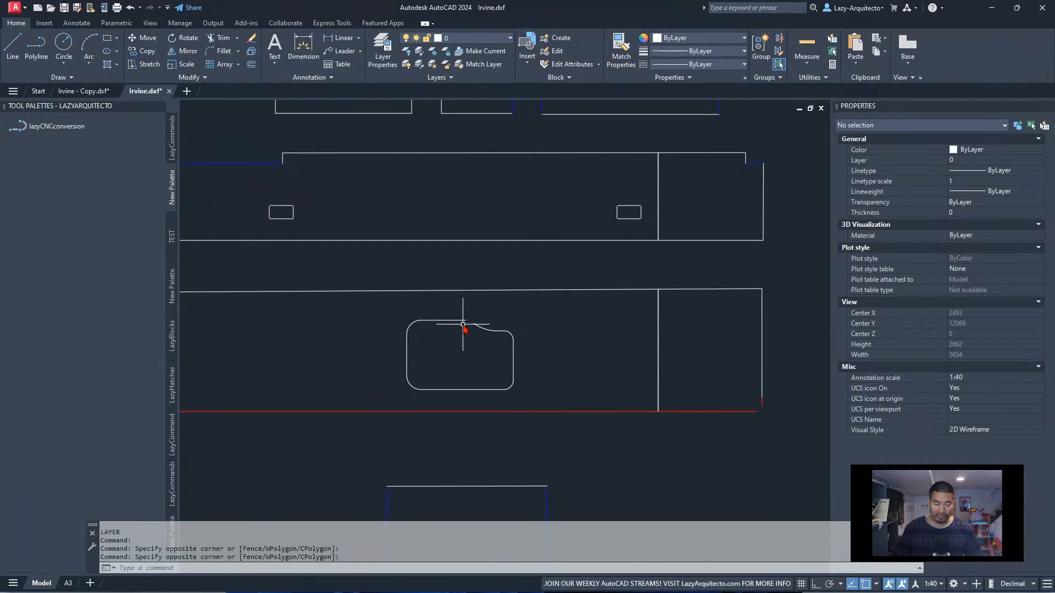
scroll(450, 348, "down", 3)
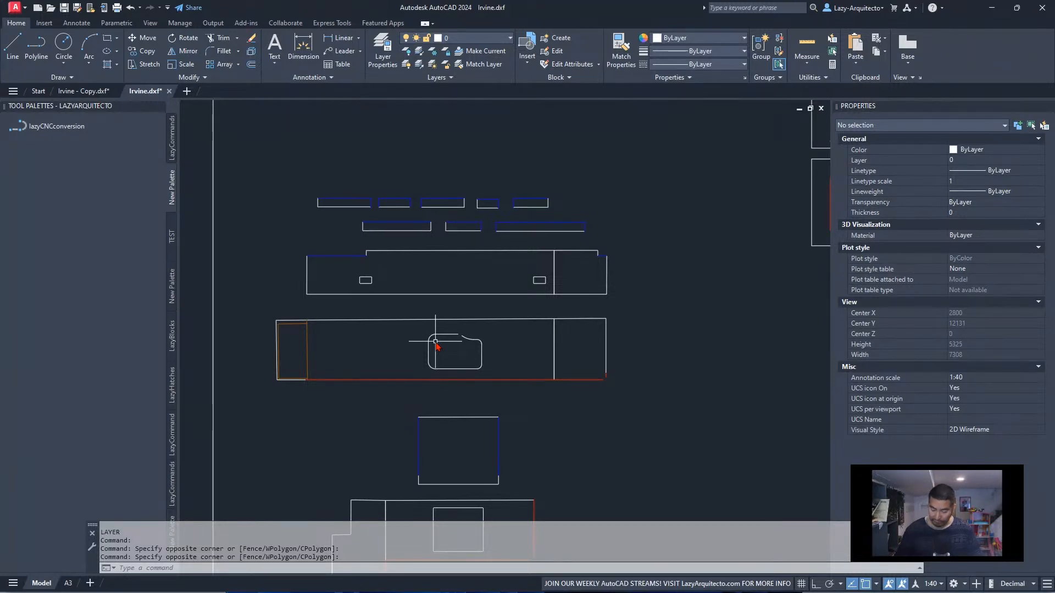
Undo the SINK layer thaw, the macro run and the earlier layer freeze, and check the layer of the sink's upper line
key("ctrl+z")
key("ctrl+z")
key("ctrl+z")
key("ctrl+z")
key("ctrl+z")
key("ctrl+z")
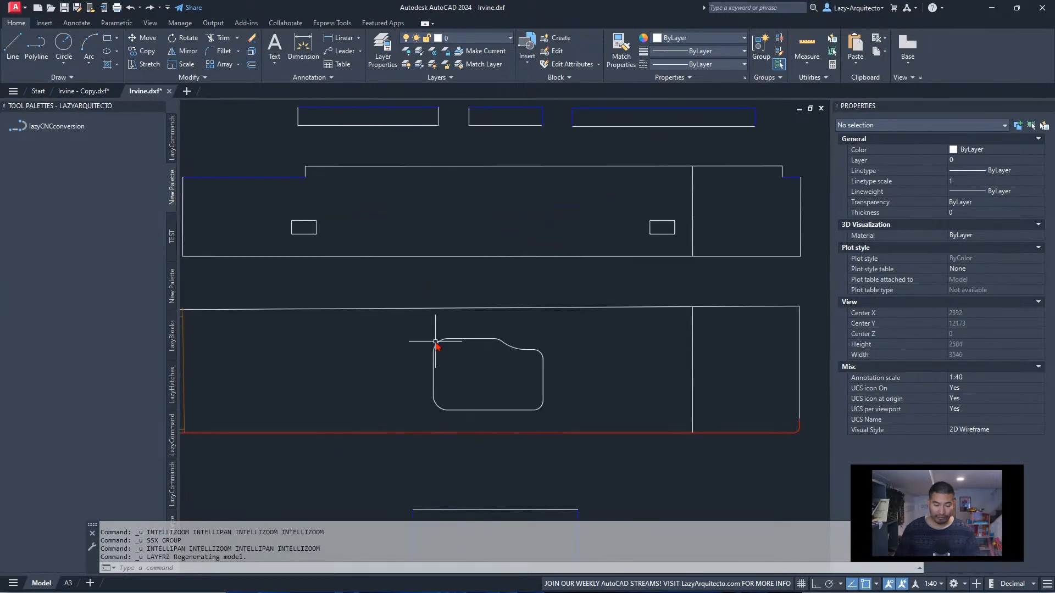
left_click(488, 338)
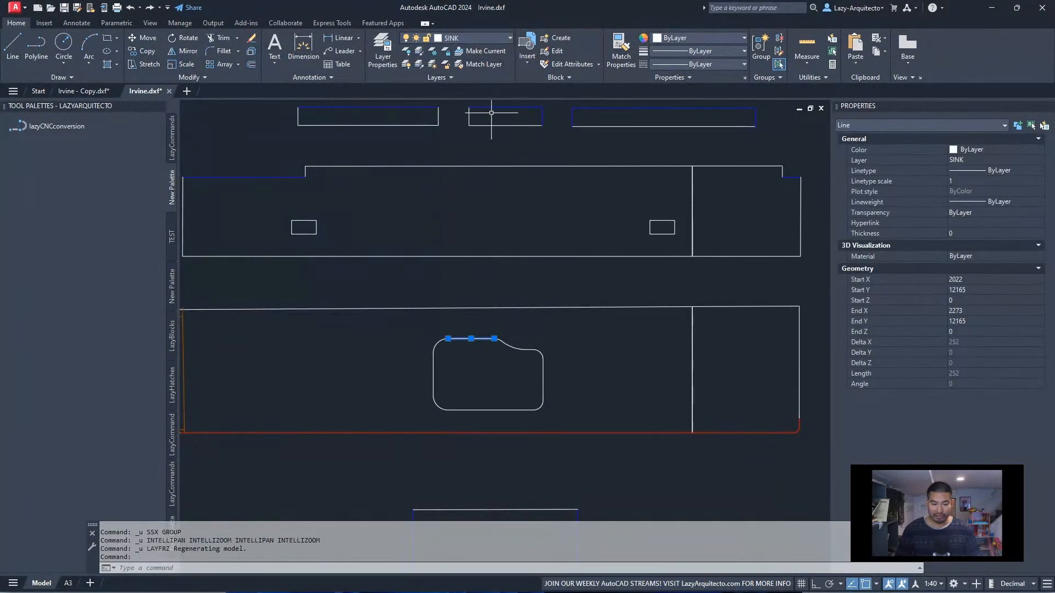
scroll(495, 205, "down", 6)
scroll(423, 350, "up", 8)
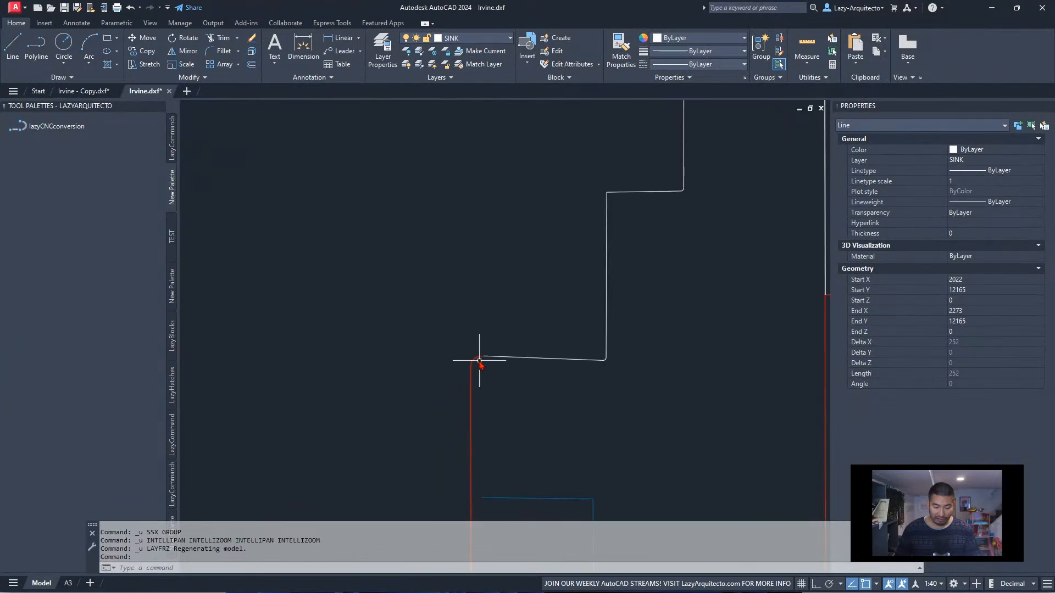
scroll(421, 386, "down", 6)
middle_click_drag(570, 207, 506, 364)
key("Escape")
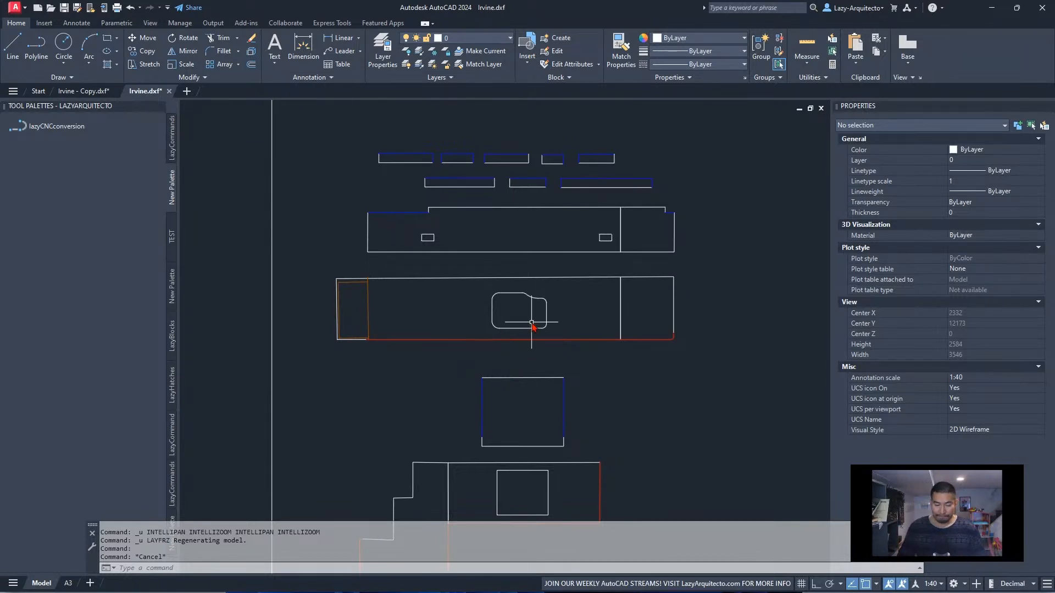
Lock the SINK layer with LAYLCK by picking the sink's upper line, and check the sink polyline on it
scroll(532, 322, "up", 3)
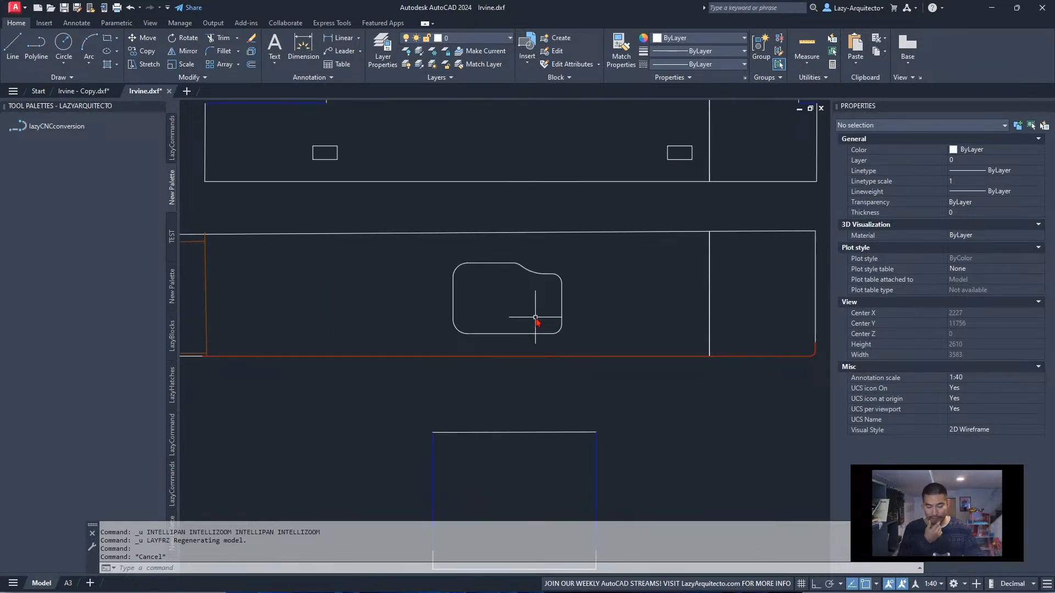
left_click(509, 263)
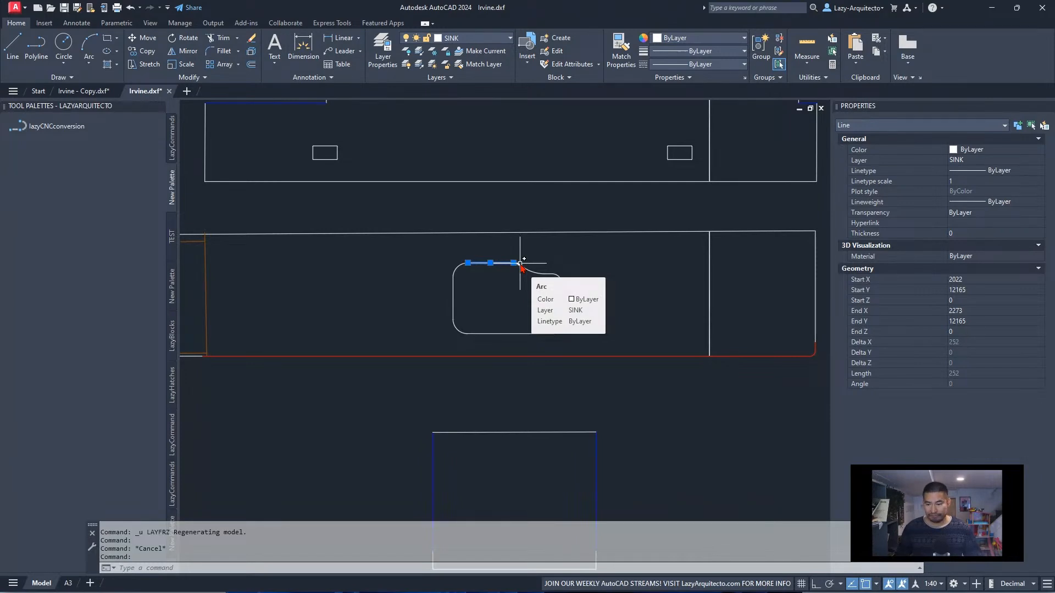
left_click(446, 51)
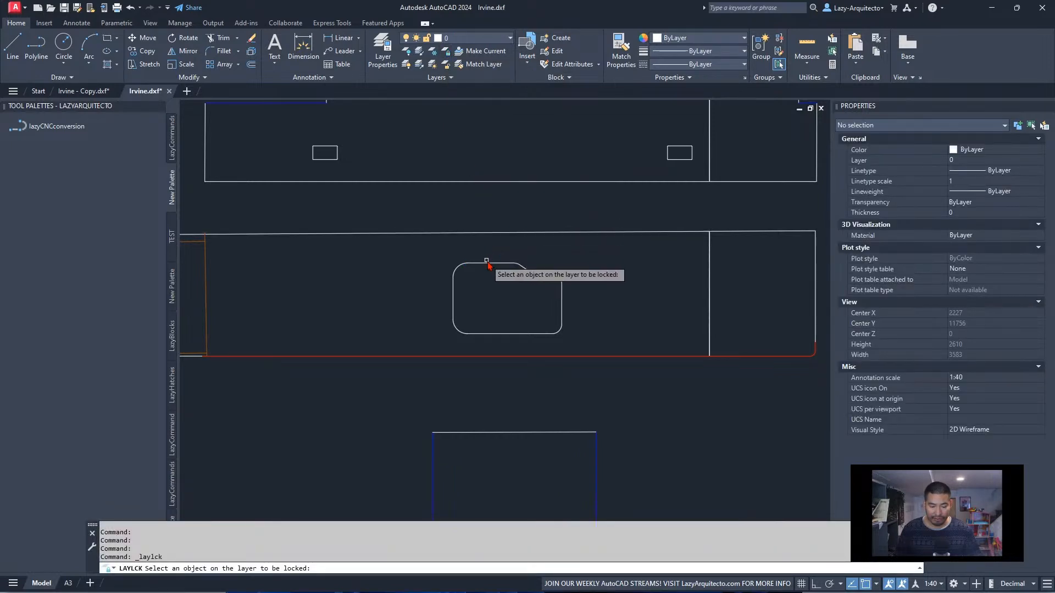
left_click(486, 262)
scroll(513, 277, "down", 3)
left_click(500, 271)
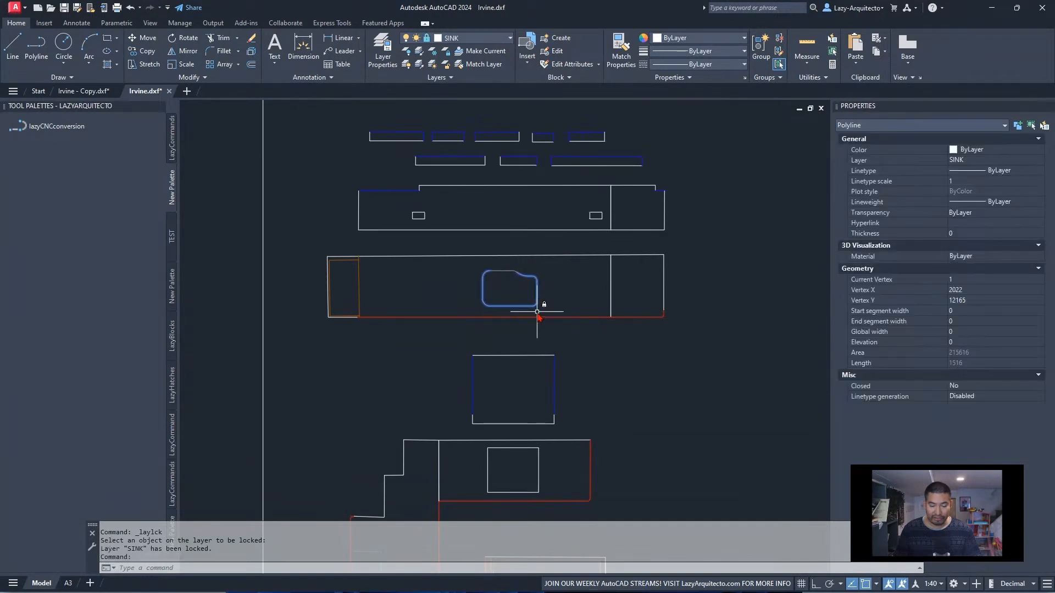
key("Escape")
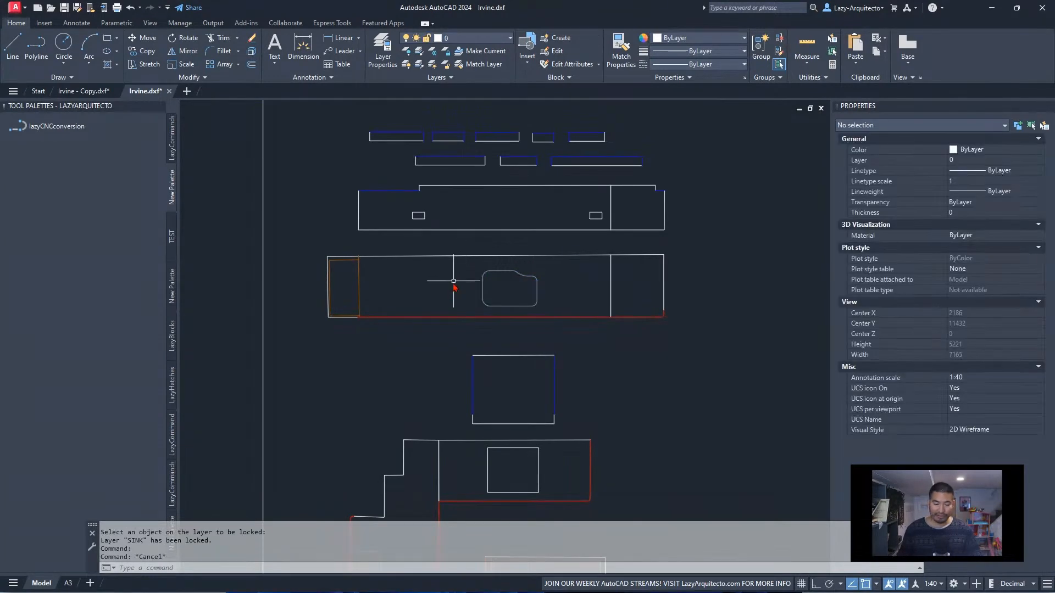
Run the lazyCNCconversion macro on the worktop drawing with the SINK layer locked
scroll(448, 287, "down", 3)
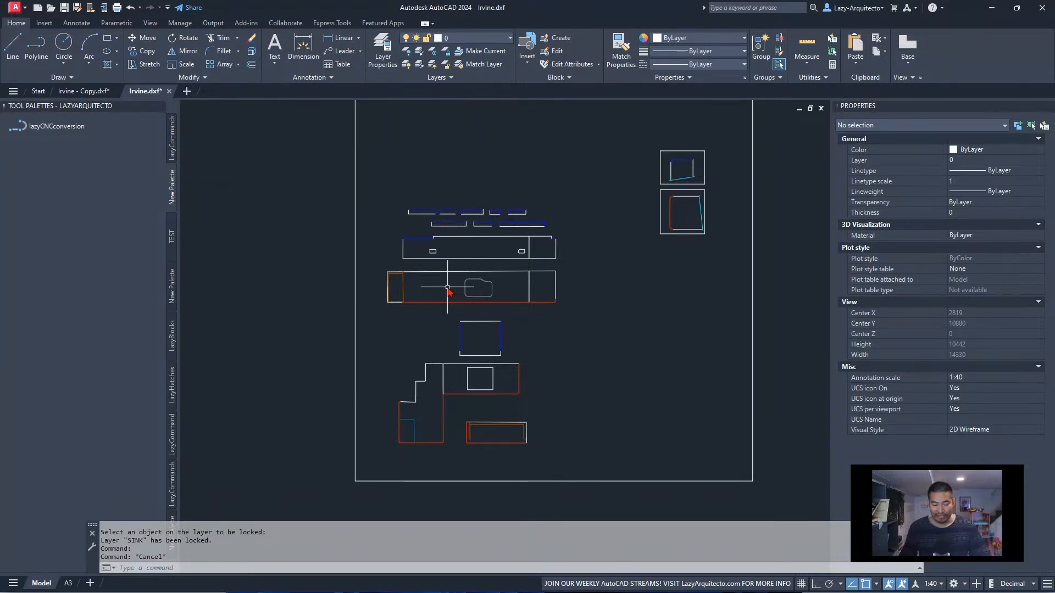
scroll(440, 335, "up", 3)
mouse_move(435, 341)
middle_mouse_down()
mouse_move(382, 272)
mouse_move(407, 290)
middle_mouse_up()
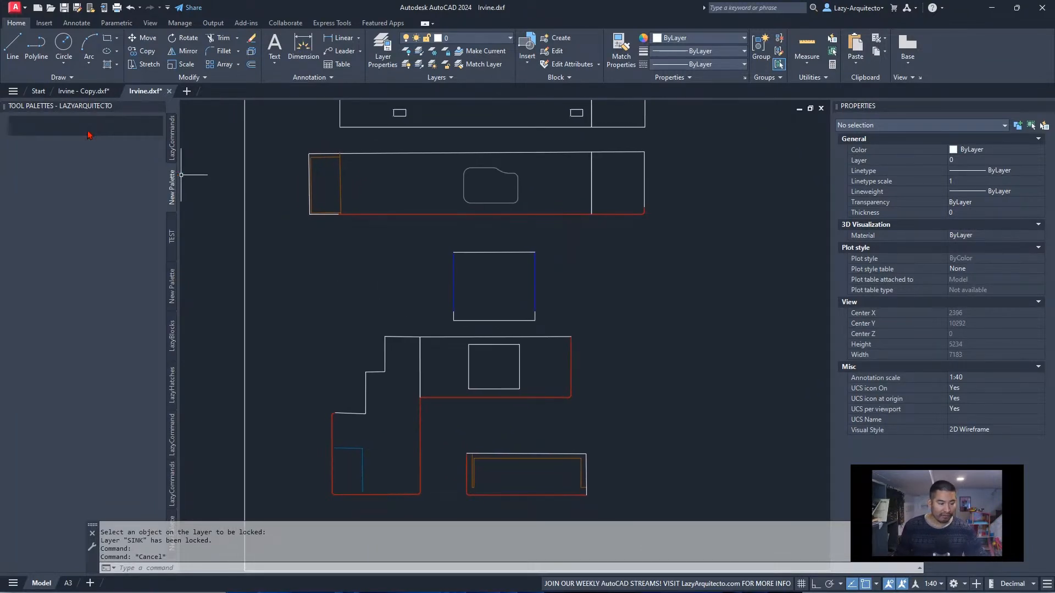
left_click(79, 128)
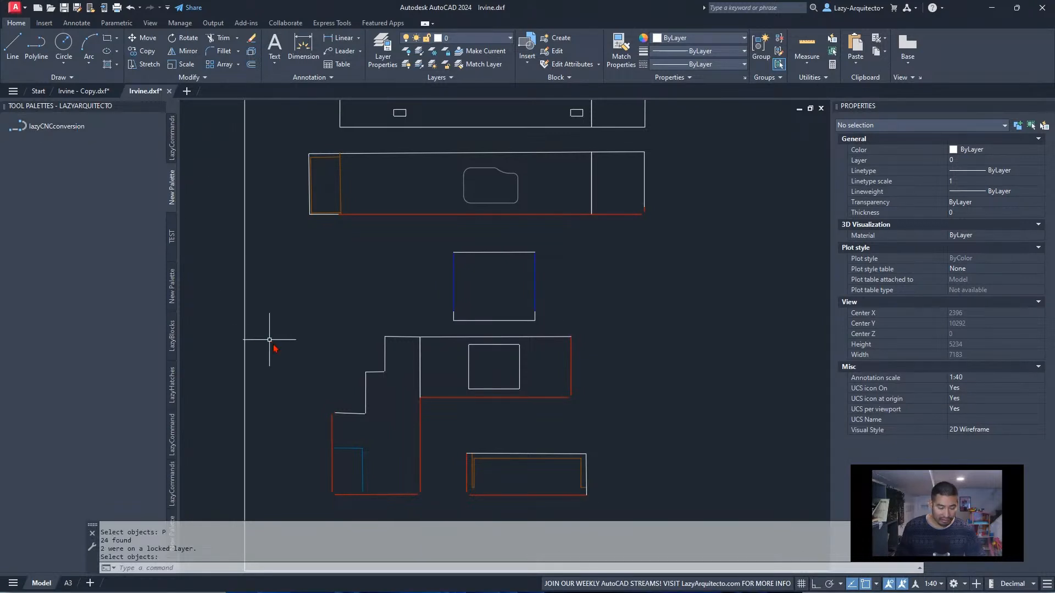
Examine the converted worktop pieces and the sink outline on the locked layer for removed curves
scroll(335, 413, "up", 8)
scroll(344, 443, "down", 5)
scroll(513, 353, "down", 3)
middle_click_drag(521, 243, 558, 227)
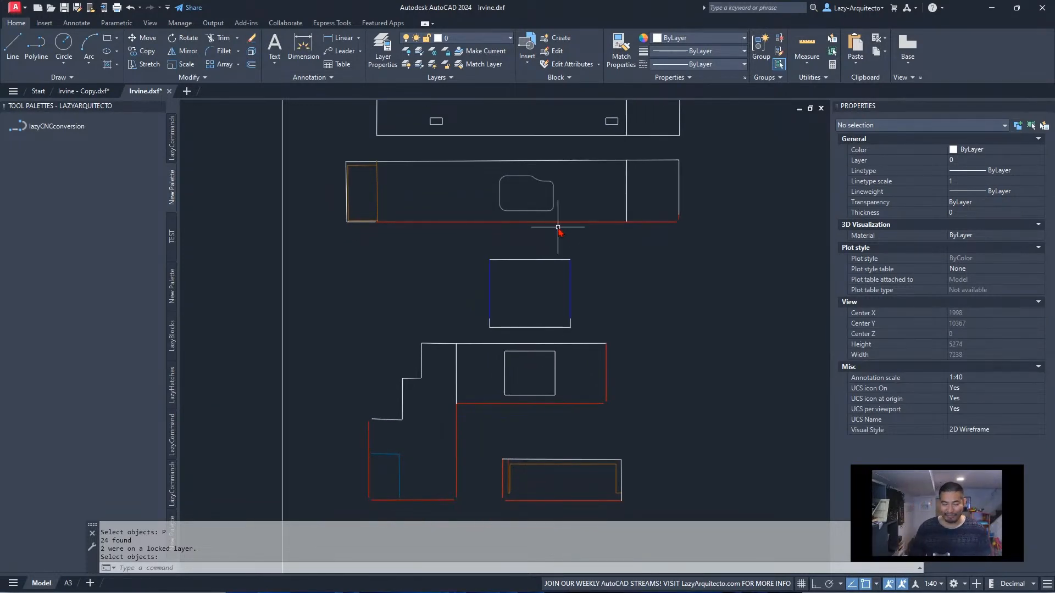
scroll(537, 184, "up", 5)
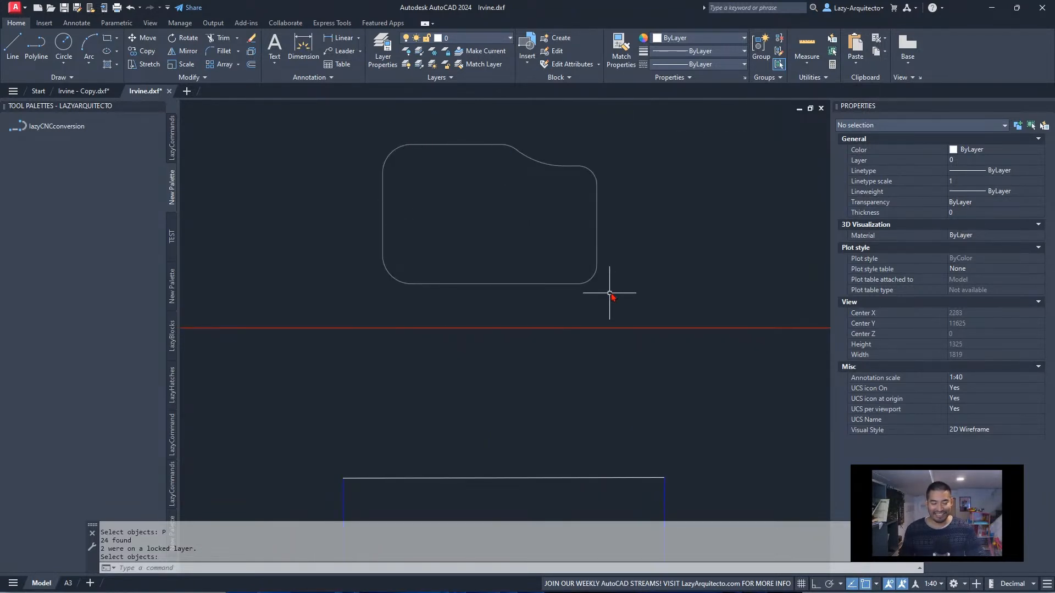
scroll(553, 235, "down", 6)
scroll(520, 235, "up", 3)
middle_click_drag(542, 236, 546, 224)
scroll(473, 266, "down", 3)
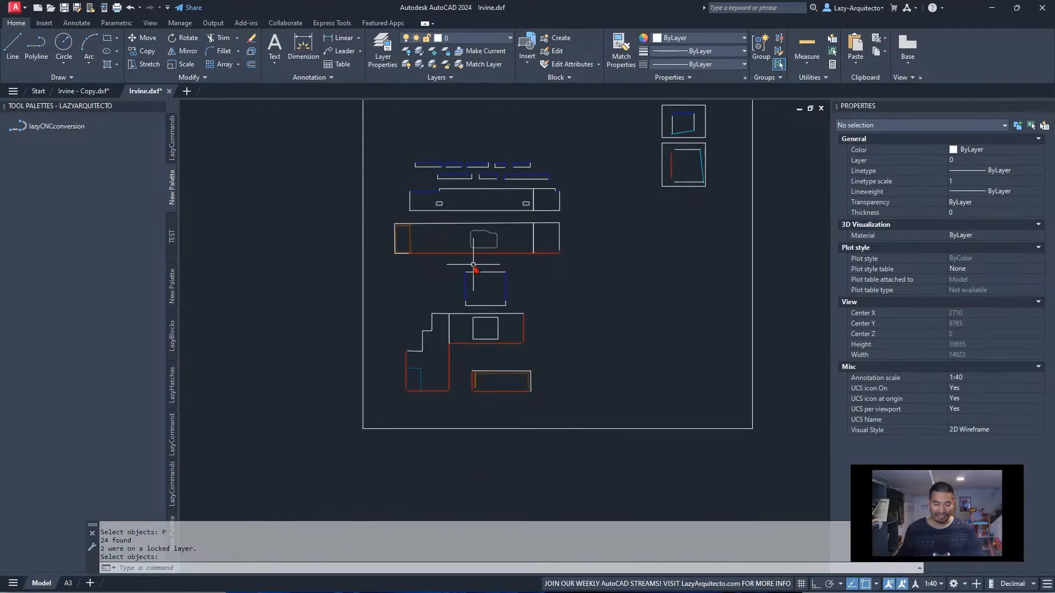
scroll(433, 353, "up", 3)
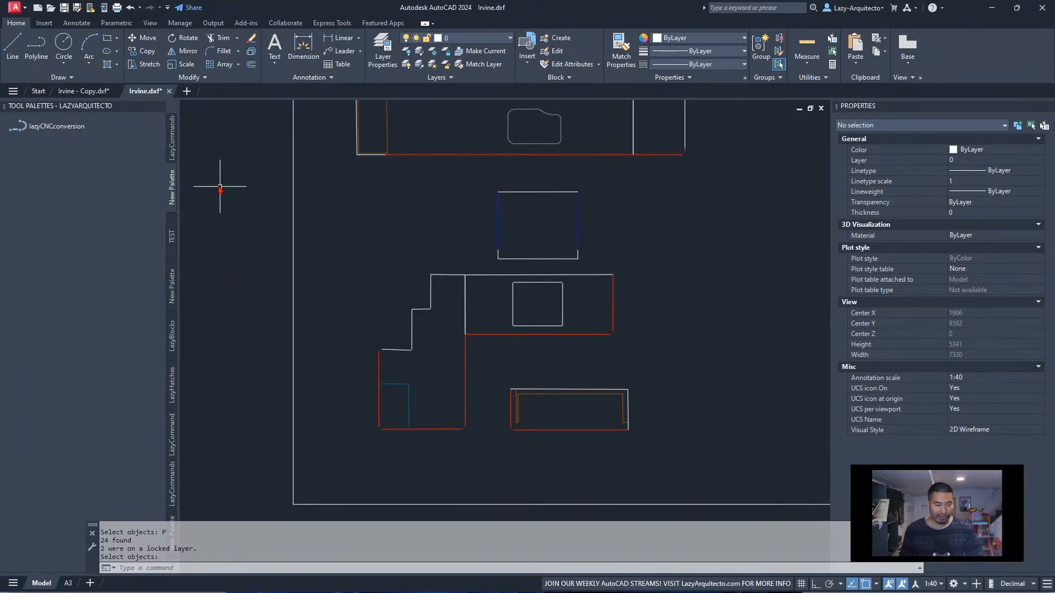
Switch to Irvine - Copy.dxf and examine the Step 2 frame on deleting curves, including the worktop corners and the sink note
left_click(85, 92)
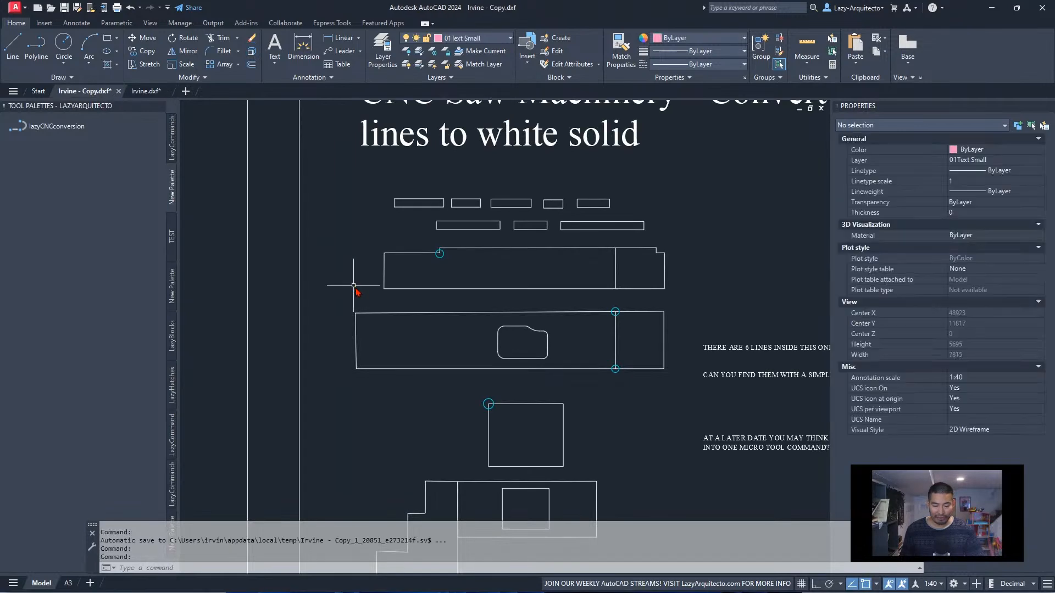
scroll(589, 342, "down", 5)
middle_click_drag(290, 352, 541, 355)
scroll(542, 358, "up", 4)
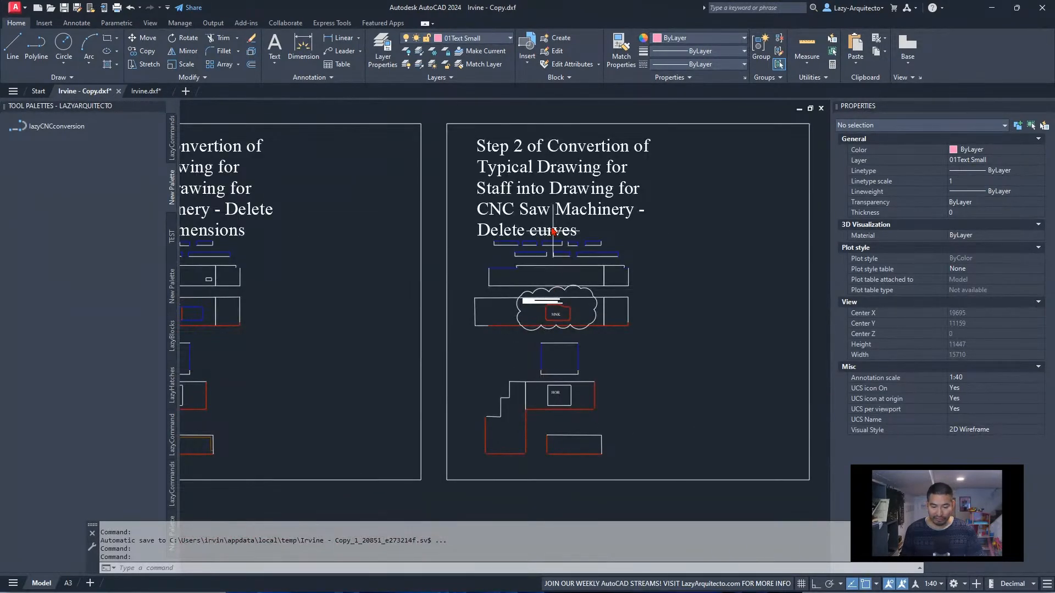
scroll(538, 233, "up", 3)
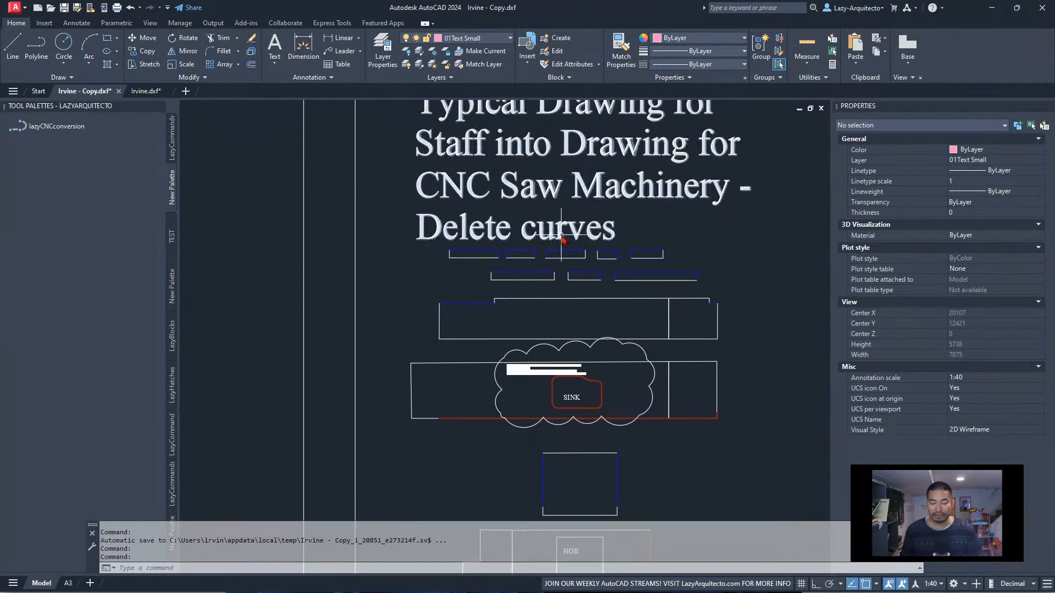
mouse_move(415, 426)
middle_mouse_down()
mouse_move(461, 315)
mouse_move(610, 283)
middle_mouse_up()
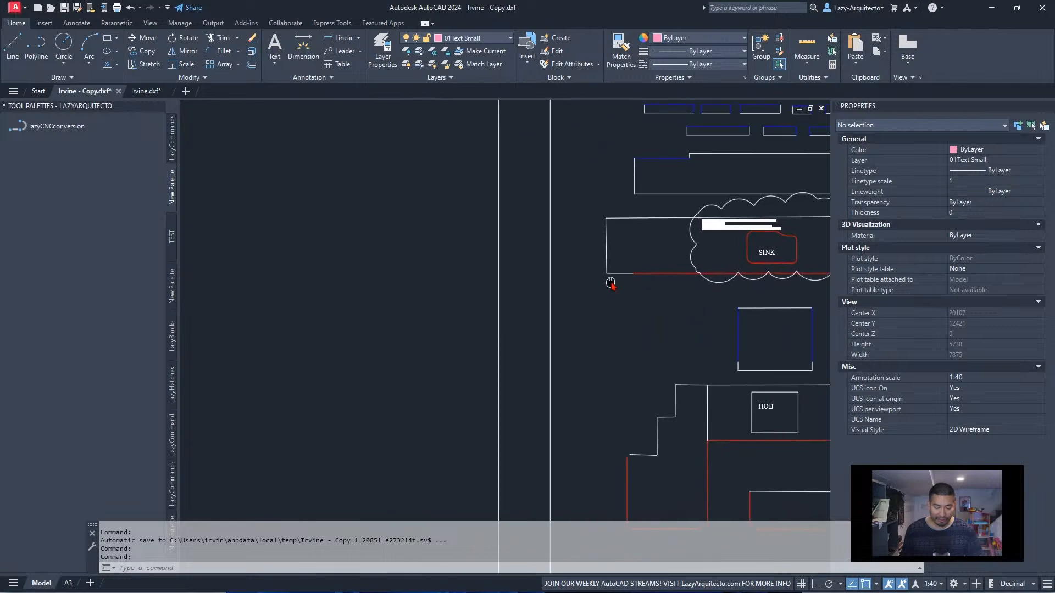
scroll(623, 458, "up", 10)
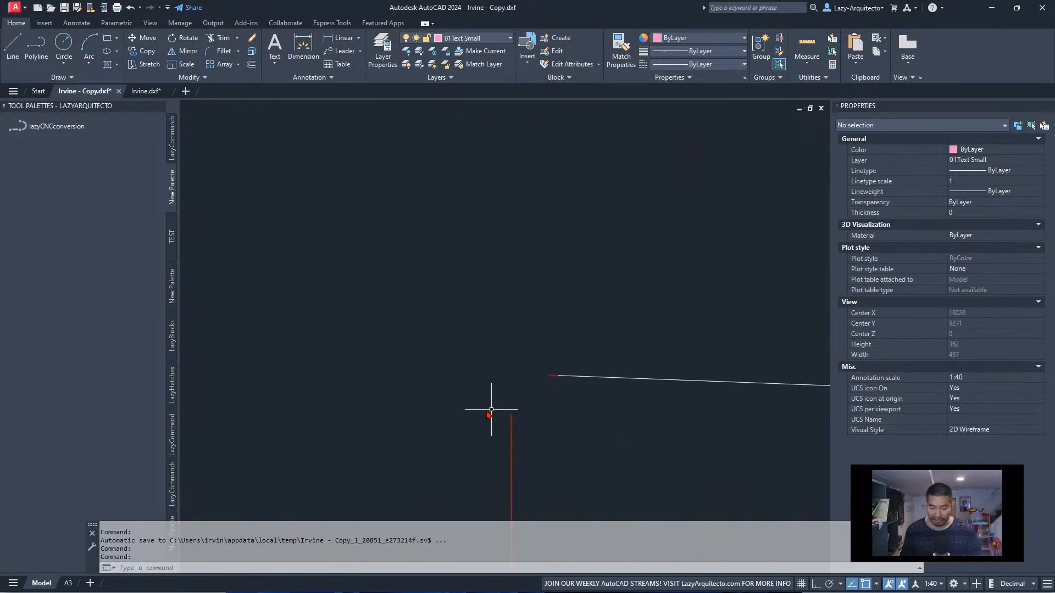
scroll(491, 409, "down", 8)
scroll(505, 300, "up", 6)
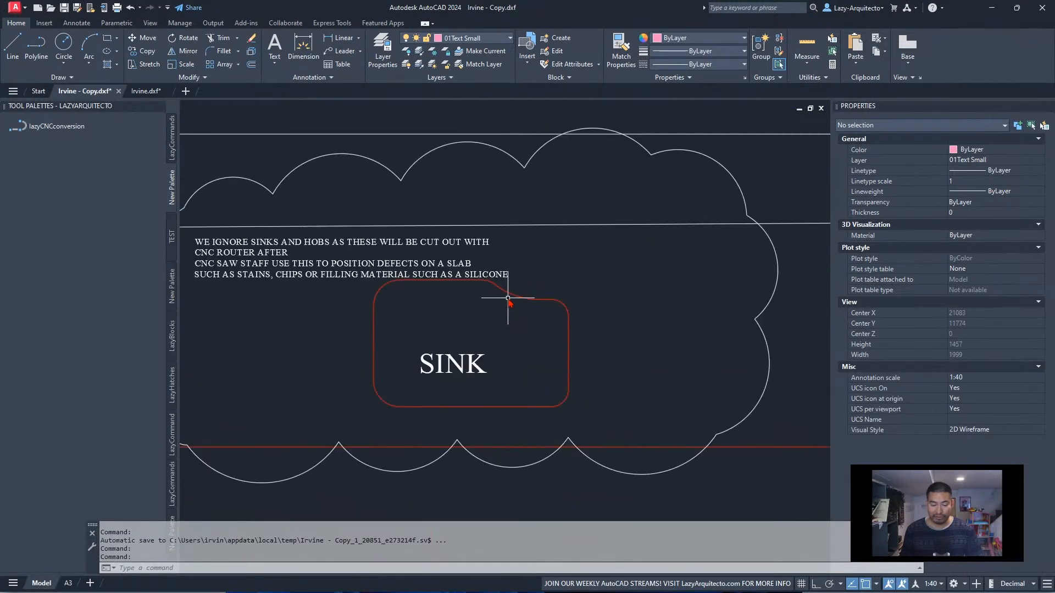
scroll(475, 397, "down", 3)
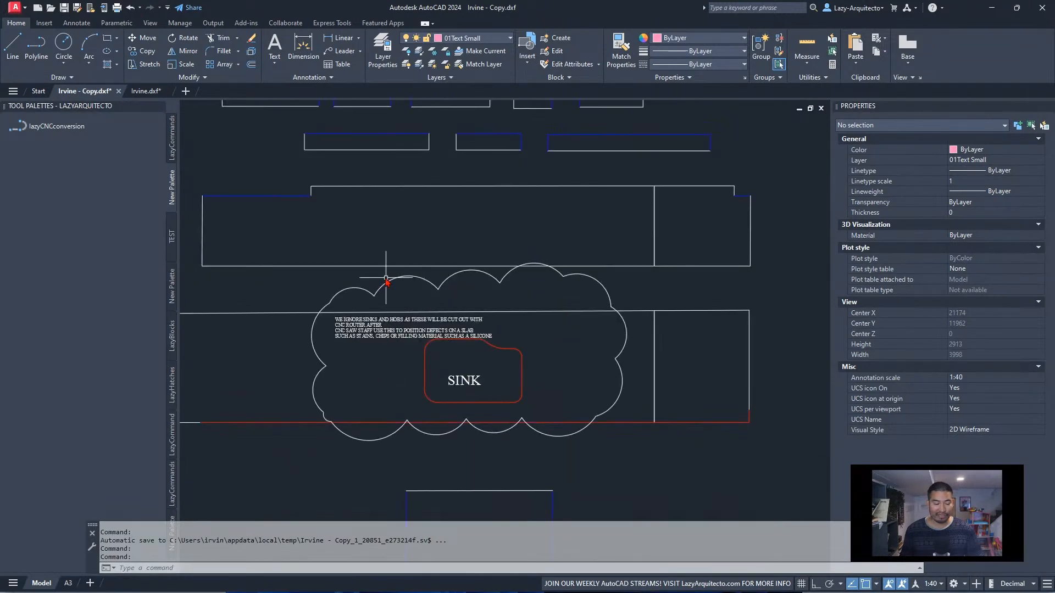
Examine the Step 5 frame's worktops and sink outline, return to the Step 2 to 4 frames, and switch to another window
scroll(417, 344, "down", 9)
middle_click_drag(645, 353, 361, 323)
scroll(557, 296, "down", 1)
scroll(633, 312, "up", 1)
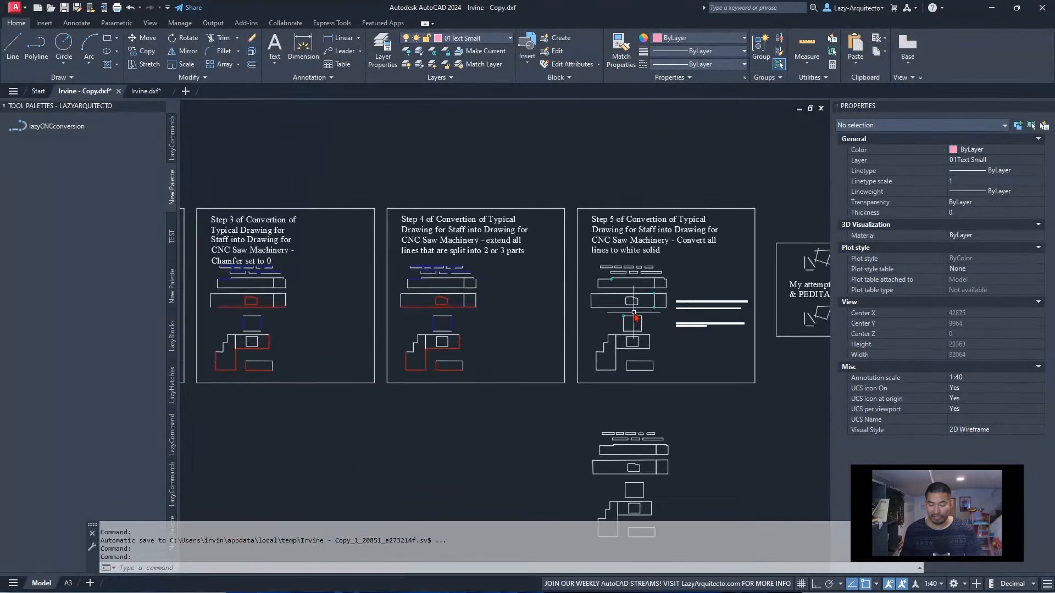
scroll(633, 315, "up", 5)
scroll(457, 299, "up", 2)
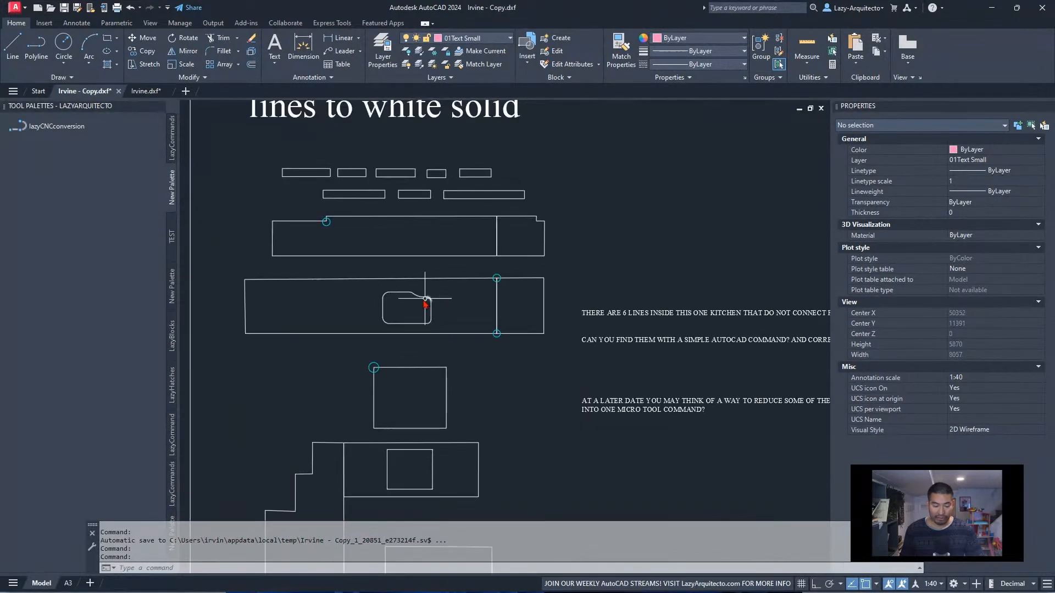
scroll(429, 301, "up", 2)
scroll(557, 313, "down", 2)
scroll(557, 313, "down", 7)
middle_click_drag(321, 361, 631, 370)
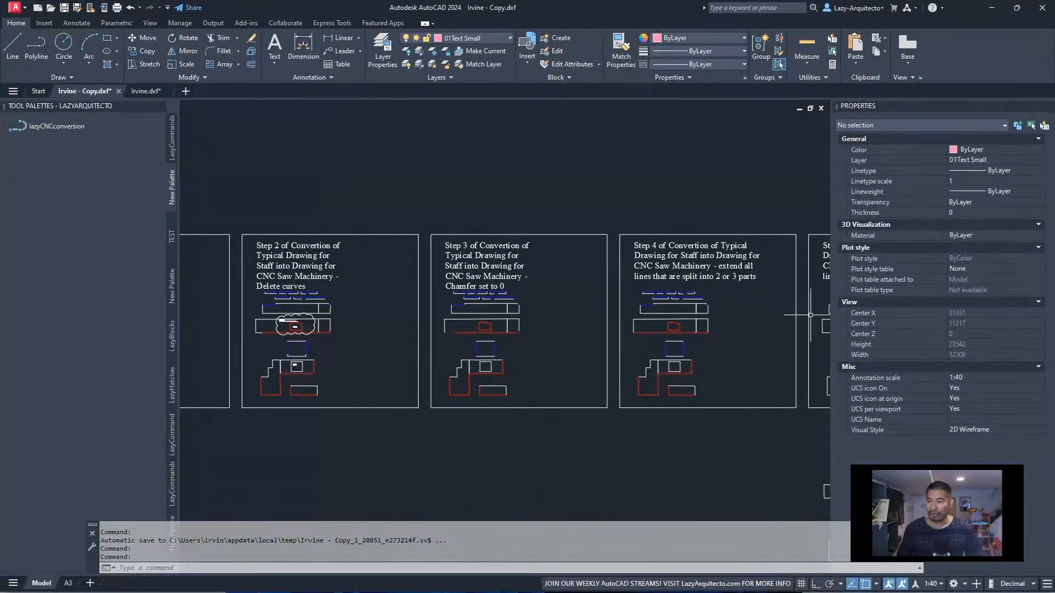
key("alt+Tab")
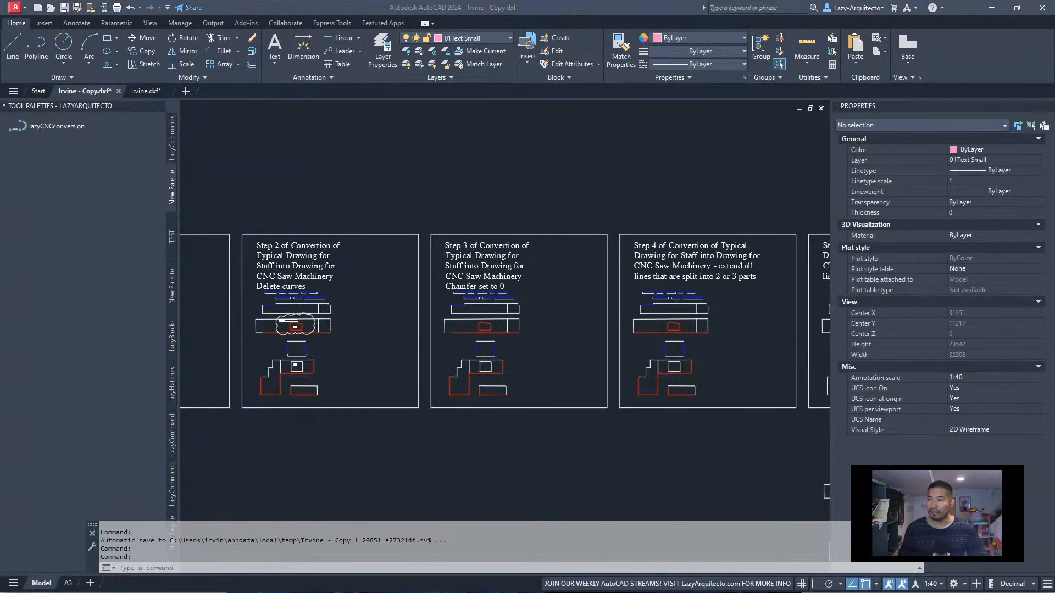
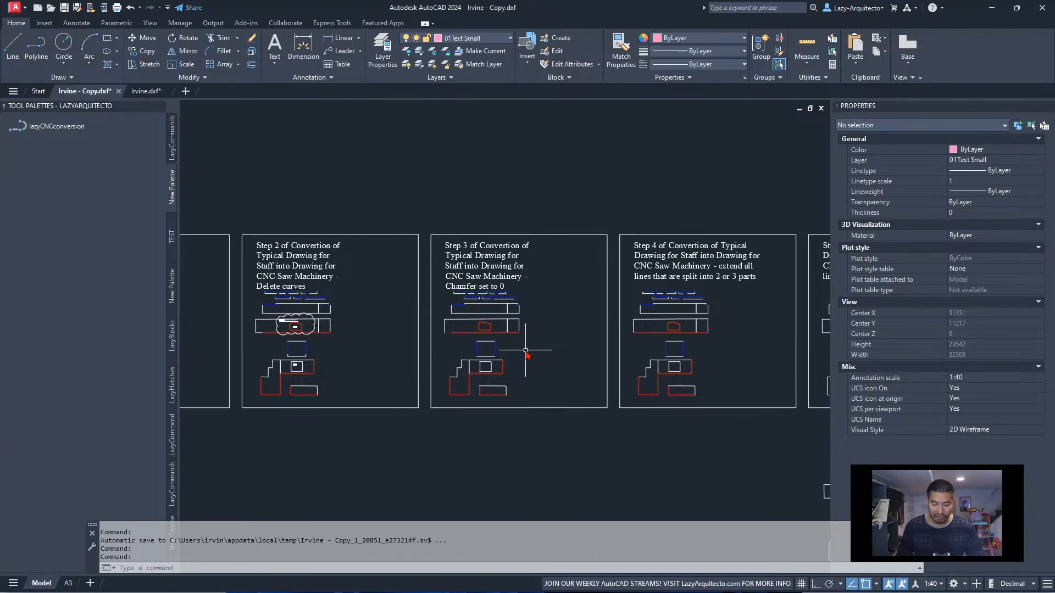
Examine the Step 3 frame on setting the chamfer to 0, including corners of the stepped worktop and the small rectangular piece
scroll(513, 291, "up", 3)
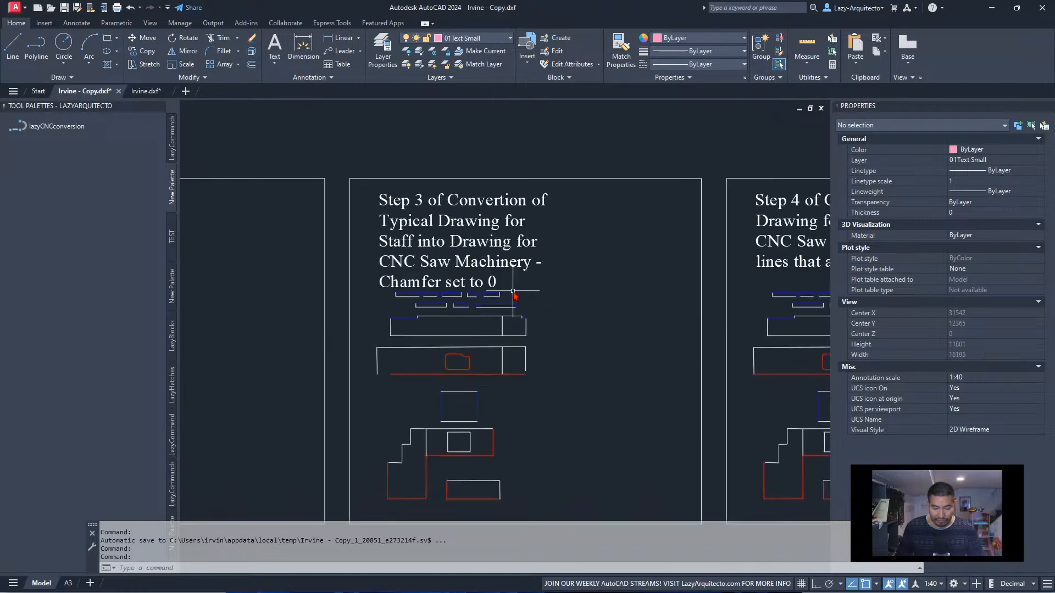
mouse_move(492, 297)
middle_mouse_down()
mouse_move(473, 297)
mouse_move(467, 273)
middle_mouse_up()
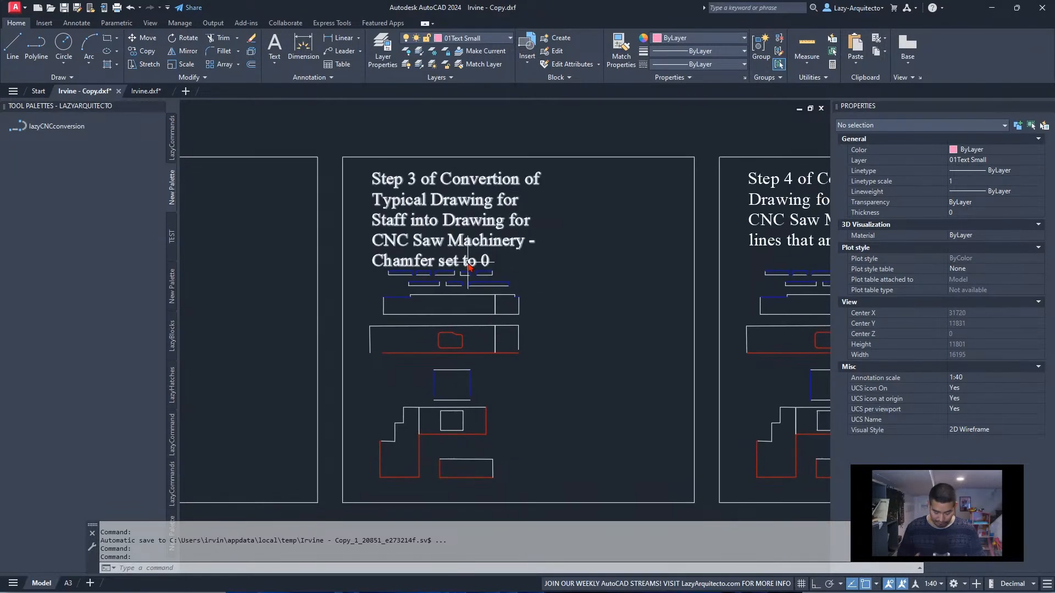
scroll(468, 264, "down", 3)
scroll(483, 284, "up", 3)
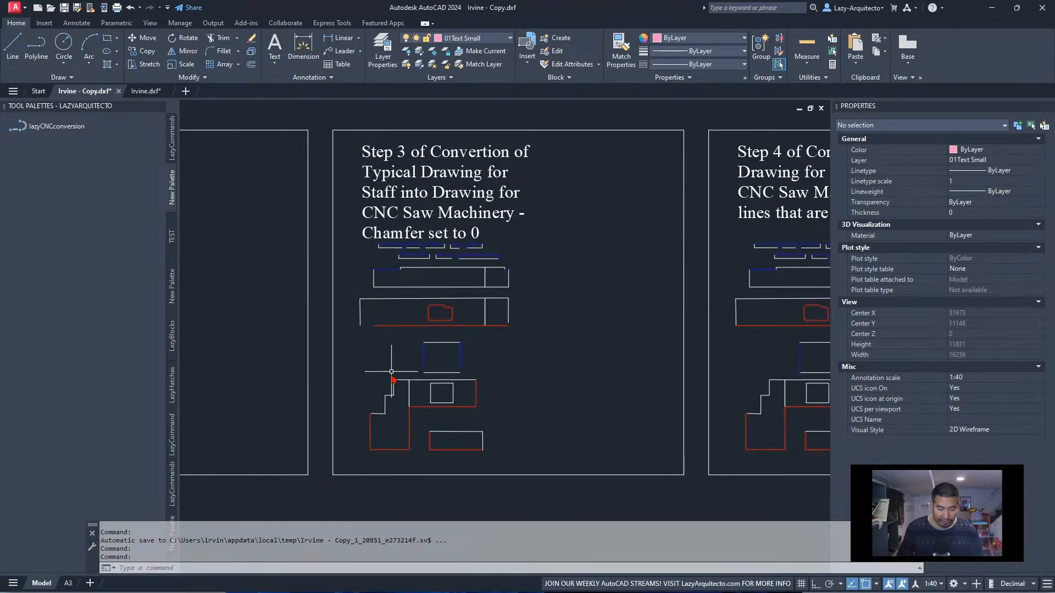
scroll(379, 423, "up", 5)
scroll(338, 383, "up", 5)
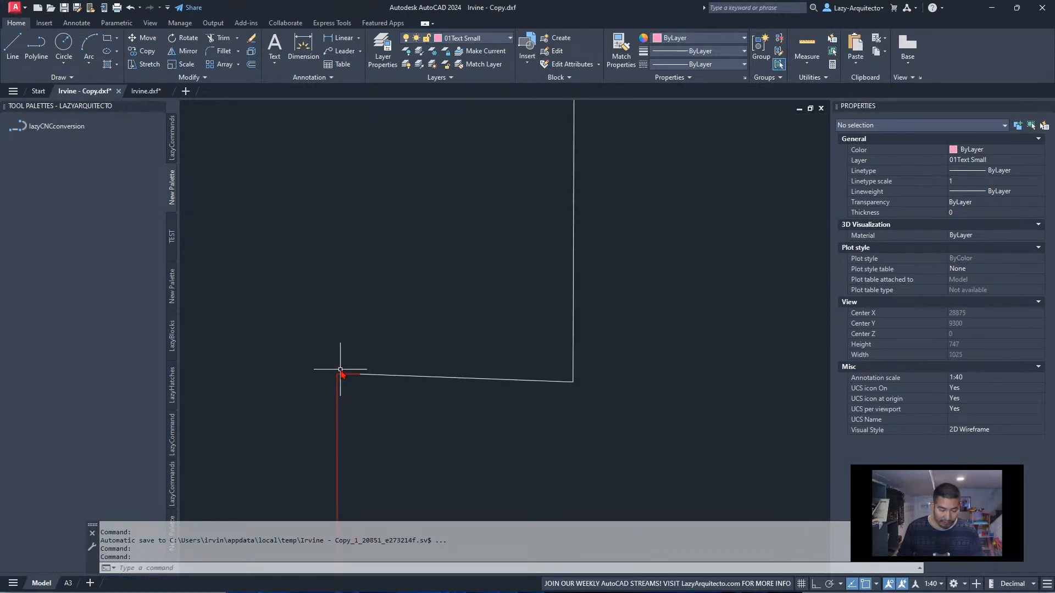
scroll(357, 392, "down", 10)
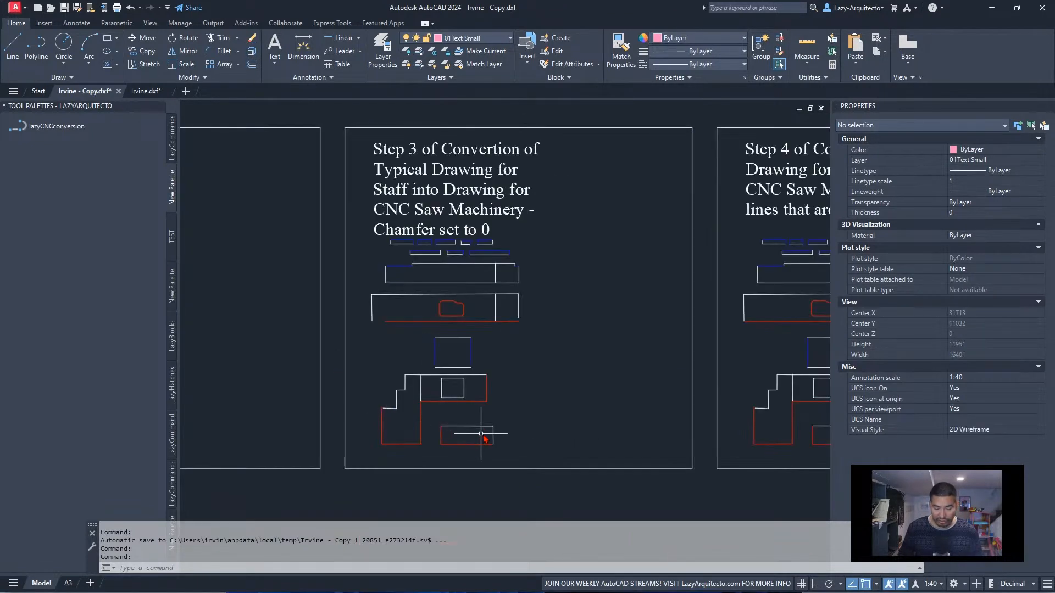
scroll(505, 447, "up", 7)
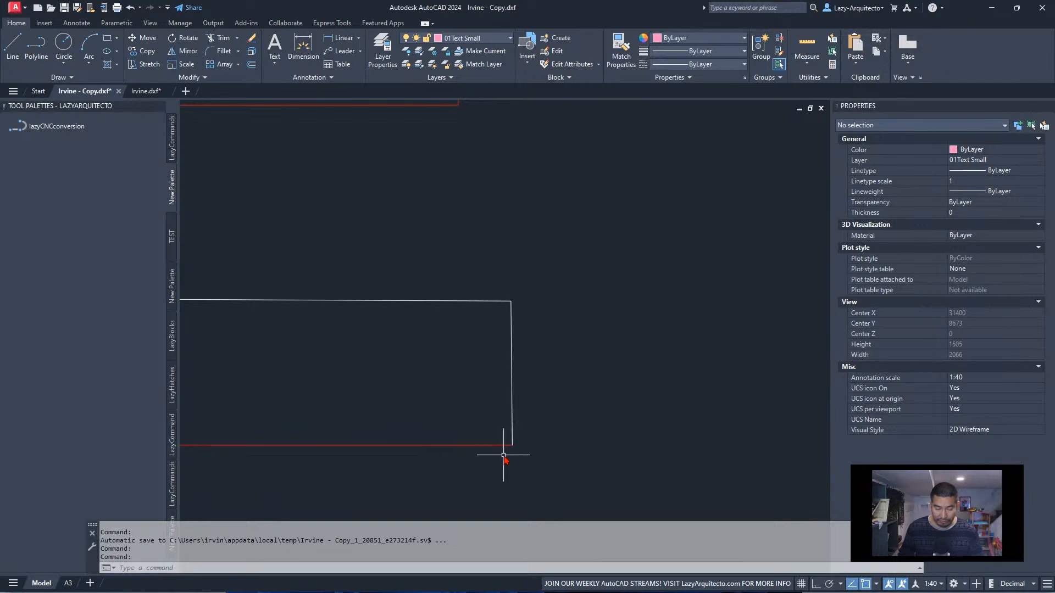
scroll(448, 349, "down", 10)
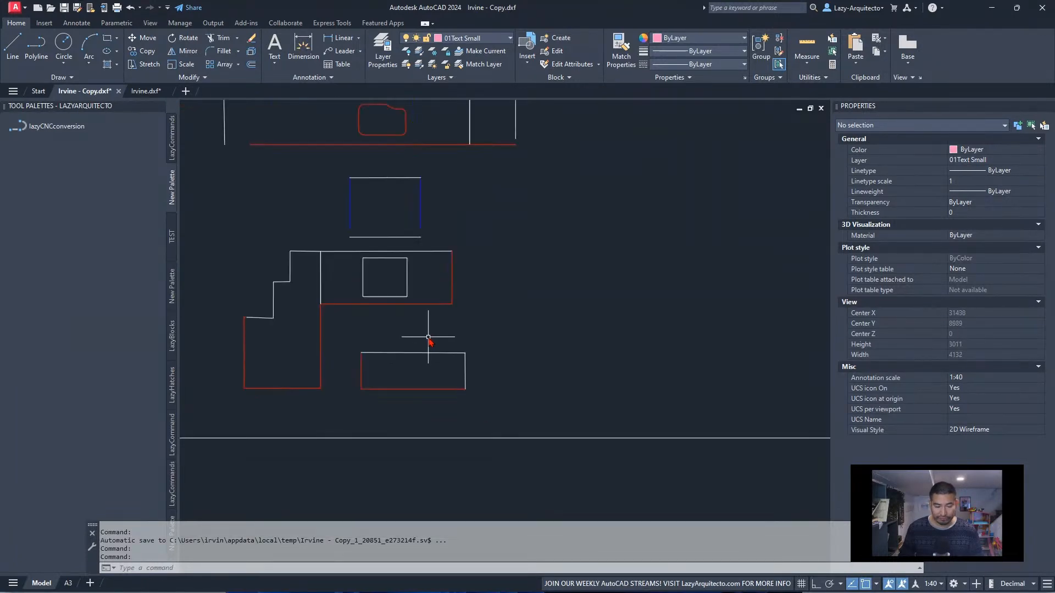
Inspect the properties of the inner vertical carcass line on the OPEN UNIT ON TOP piece in the typical staff drawing
mouse_move(499, 308)
middle_mouse_down()
mouse_move(405, 330)
mouse_move(626, 344)
middle_mouse_up()
scroll(563, 326, "up", 2)
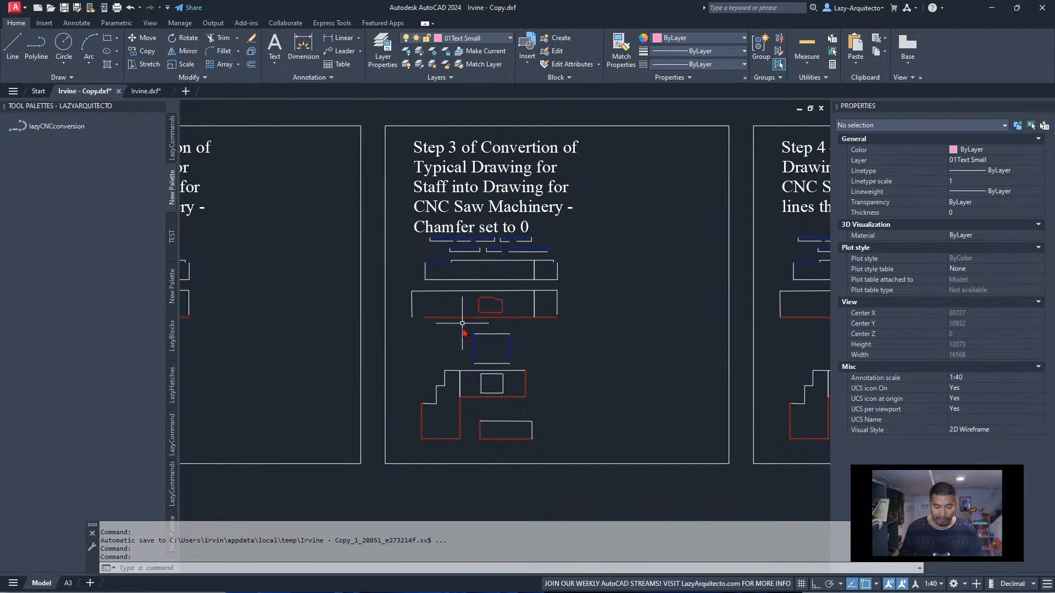
middle_click_drag(462, 346, 636, 339)
scroll(636, 338, "down", 8)
scroll(375, 341, "up", 10)
scroll(365, 443, "up", 1)
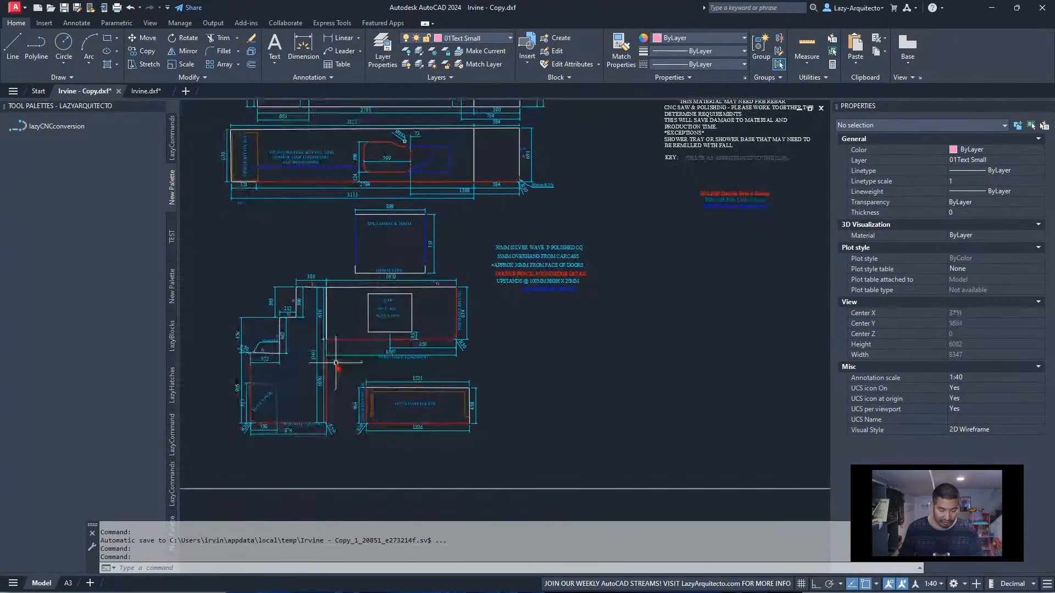
scroll(378, 421, "up", 3)
scroll(378, 421, "up", 3)
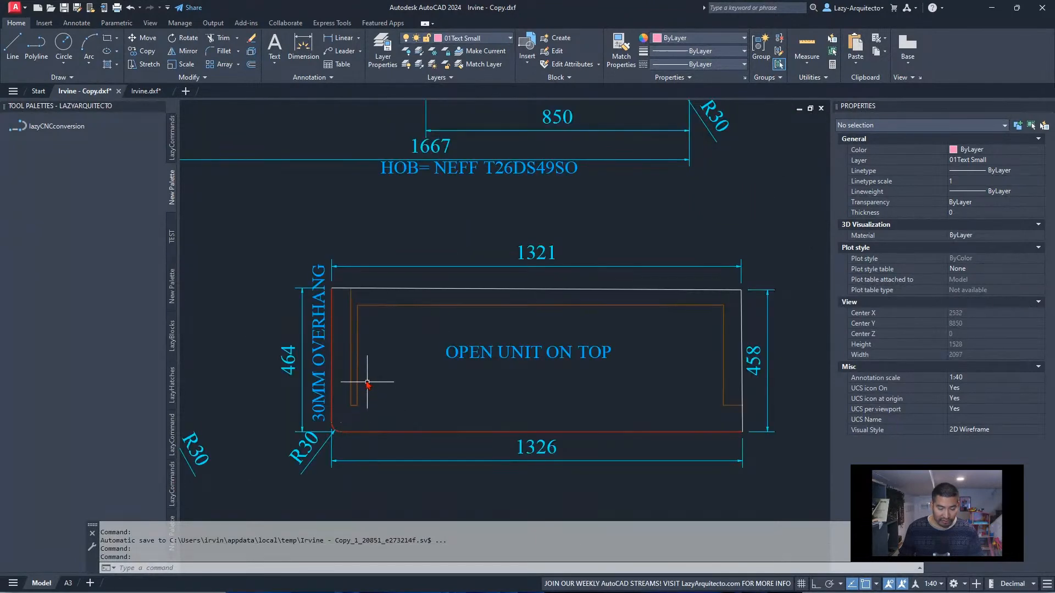
left_click(357, 356)
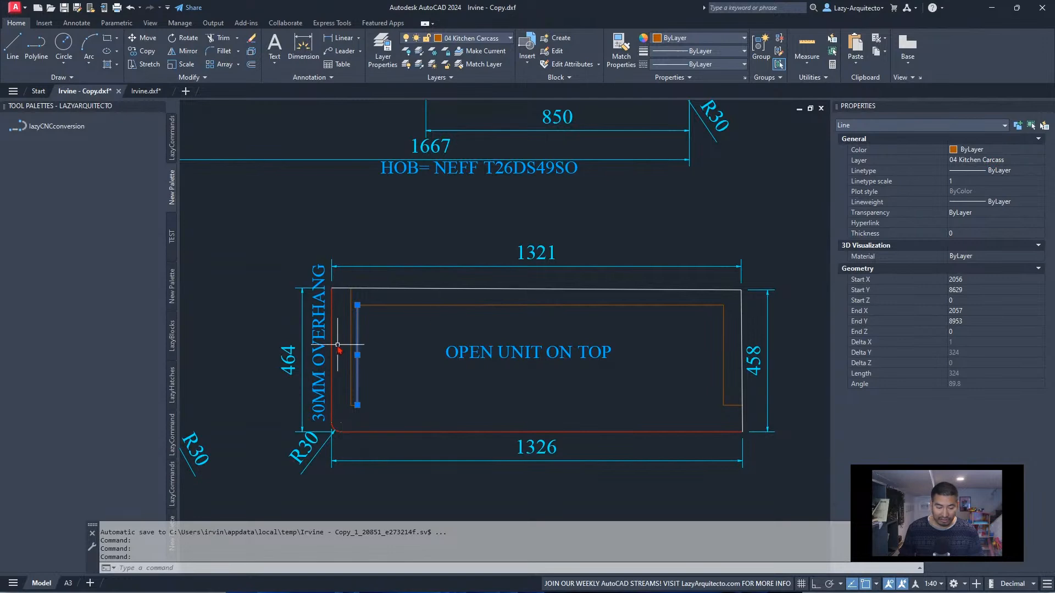
Examine the Step 3 frame's worktop outlines for comparison with the carcass lines in the staff drawing
scroll(334, 383, "down", 6)
middle_click_drag(623, 366, 423, 358)
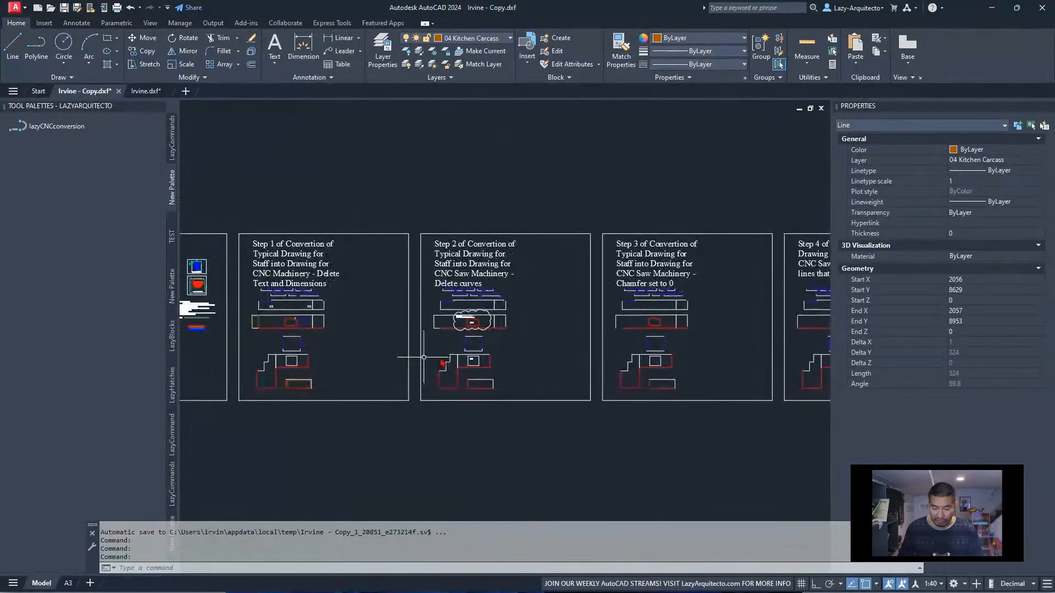
scroll(664, 352, "up", 5)
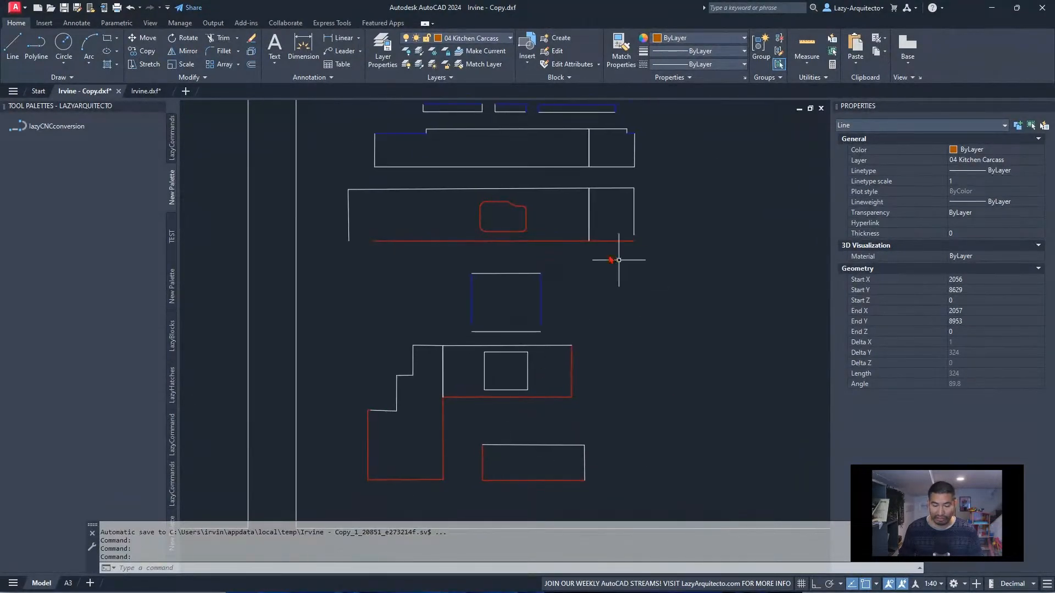
scroll(475, 415, "down", 3)
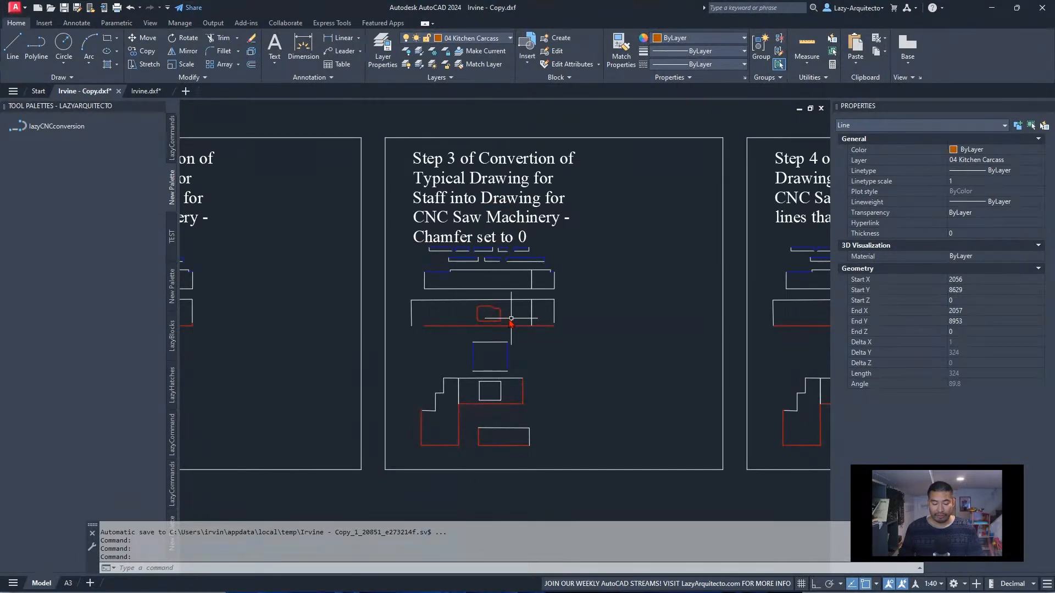
middle_click_drag(514, 318, 560, 325)
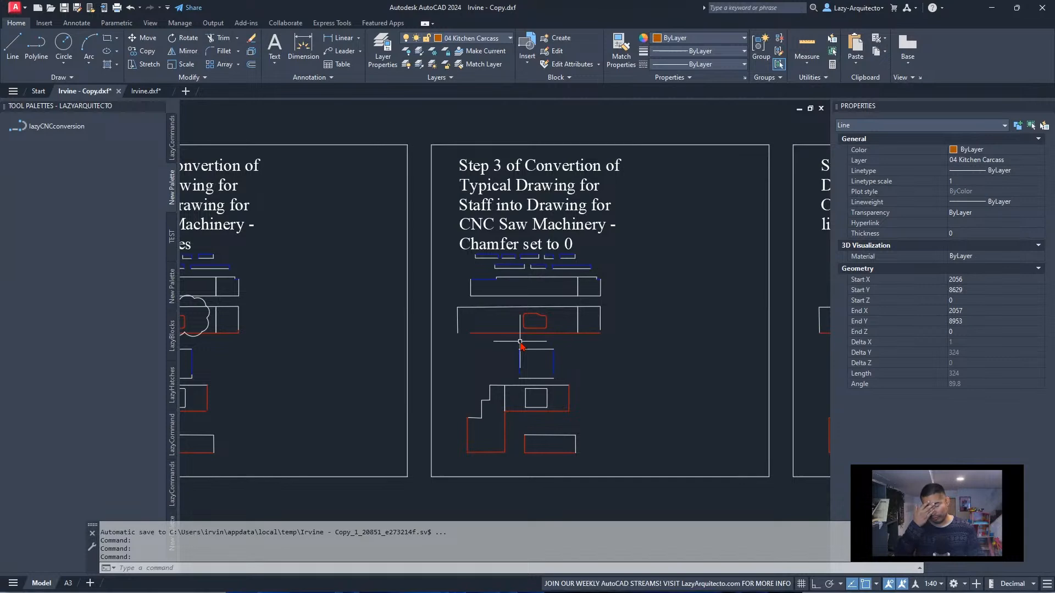
scroll(613, 375, "down", 6)
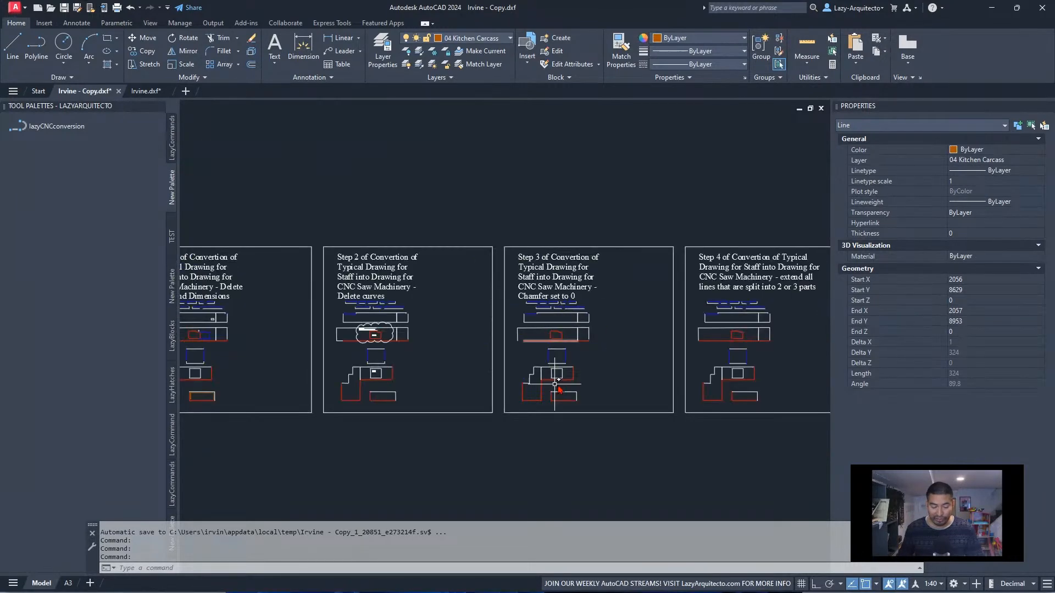
Inspect the properties of the vertical RUB UNDER line on the stepped worktop in the typical staff drawing
scroll(311, 376, "up", 9)
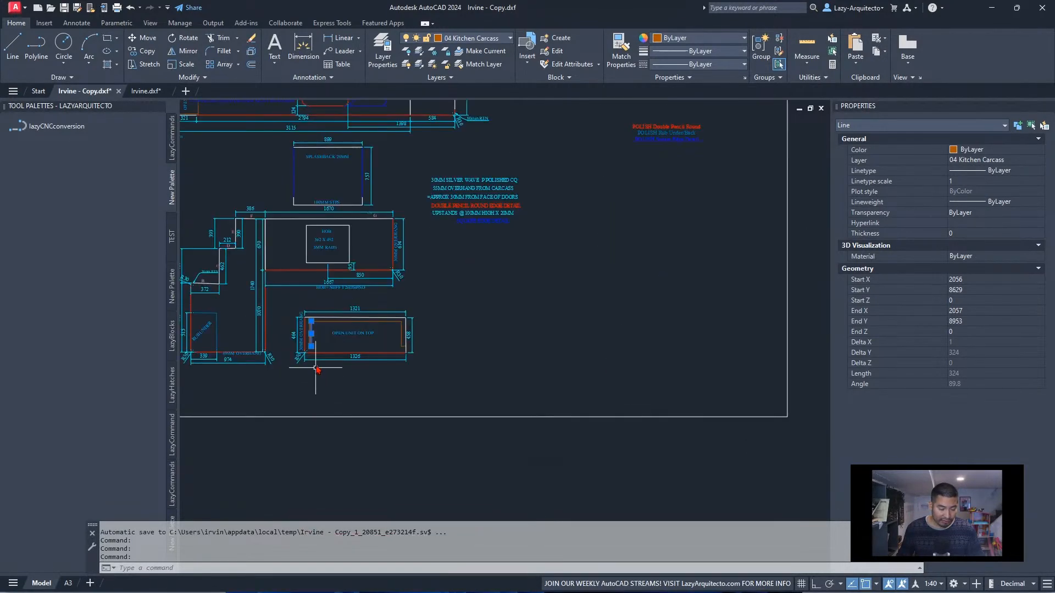
scroll(313, 333, "up", 3)
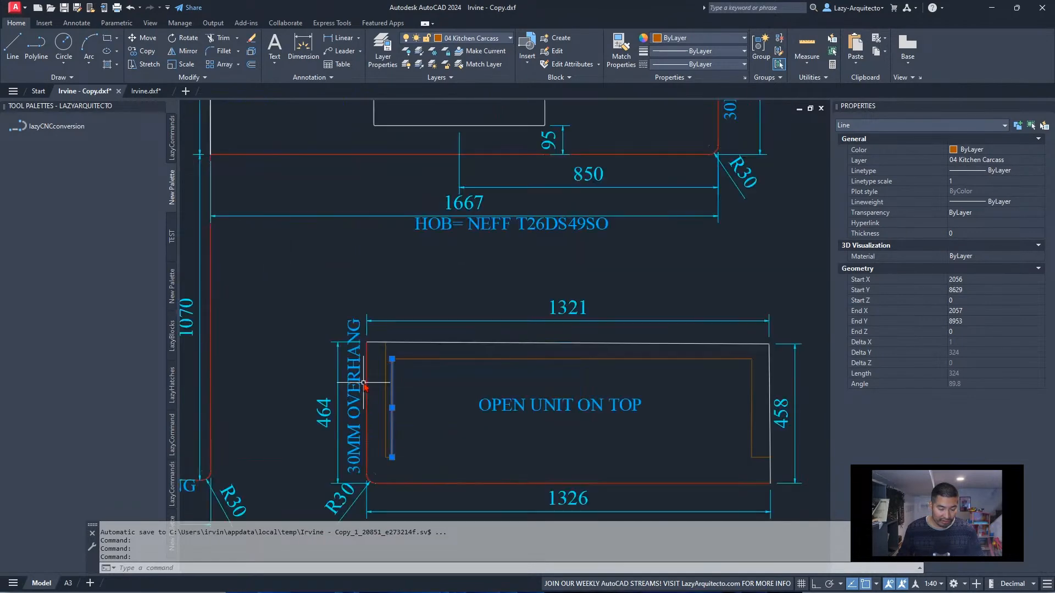
scroll(412, 411, "down", 3)
scroll(322, 402, "up", 6)
key("Escape")
left_click(338, 383)
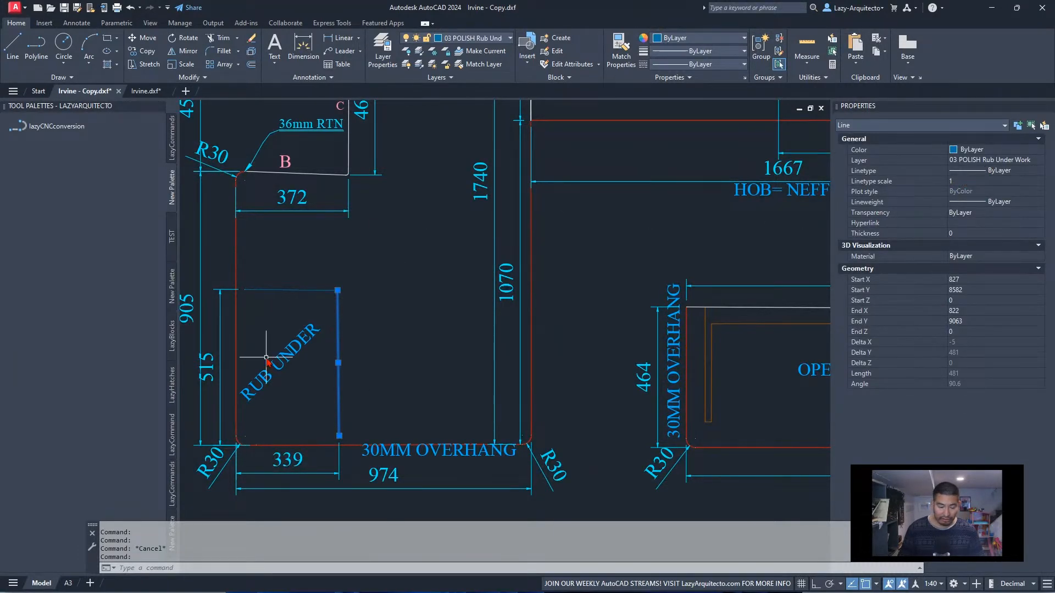
key("Escape")
Examine the stepped worktop in the Step 5 frame for leftover inner lines and return to the Step 1 frame
scroll(276, 378, "down", 3)
scroll(276, 375, "down", 3)
scroll(275, 376, "down", 3)
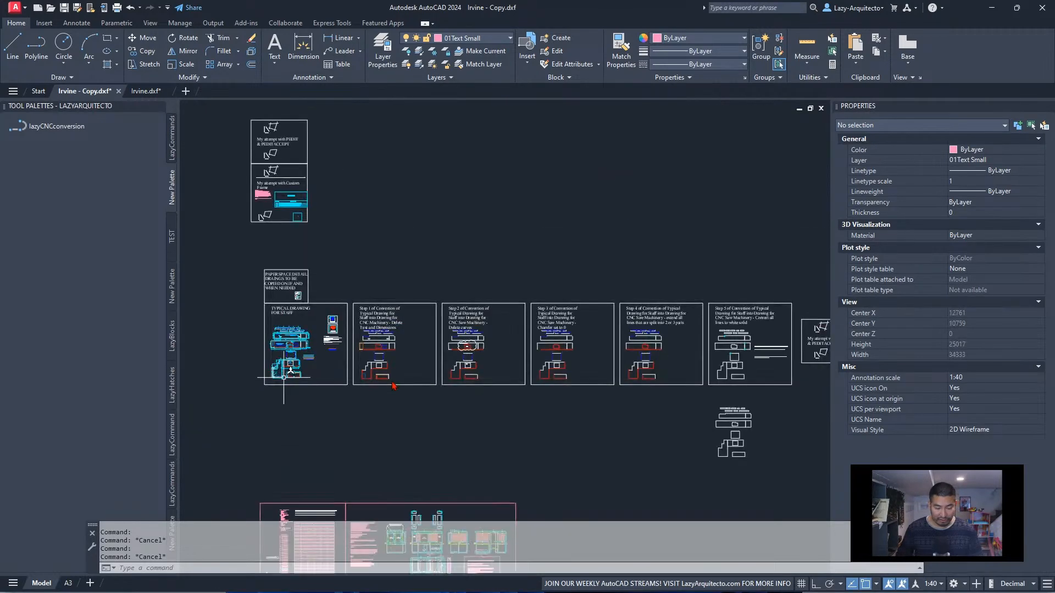
scroll(725, 369, "up", 6)
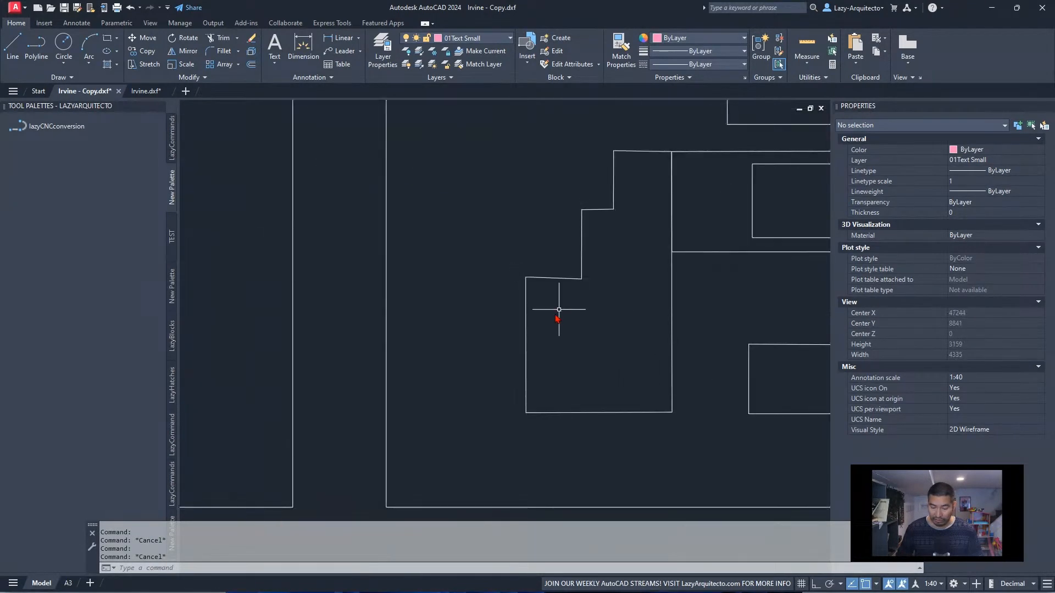
scroll(624, 374, "down", 5)
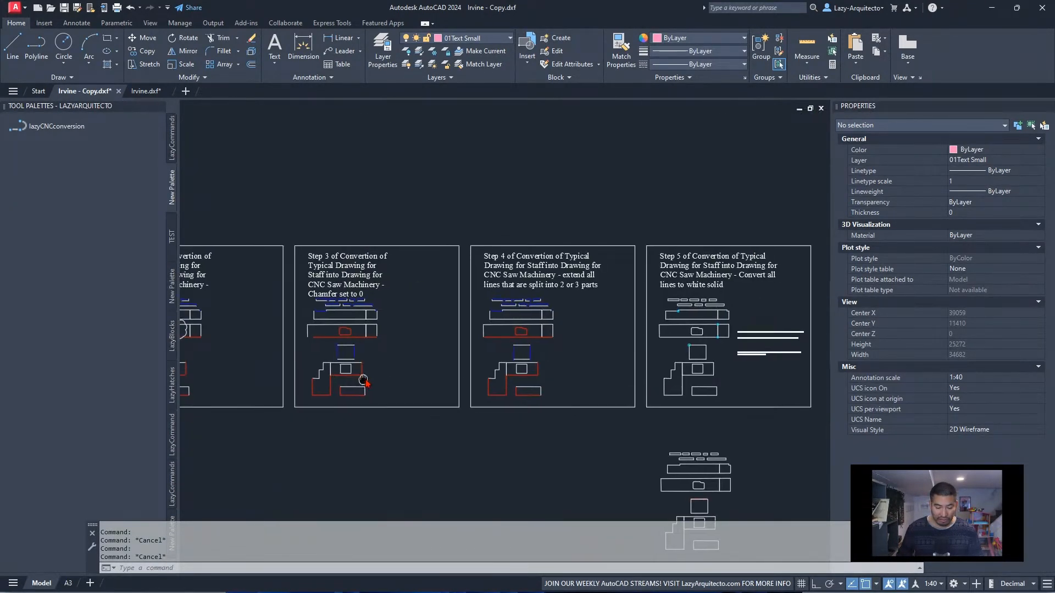
middle_click_drag(365, 379, 664, 385)
middle_click_drag(424, 365, 707, 384)
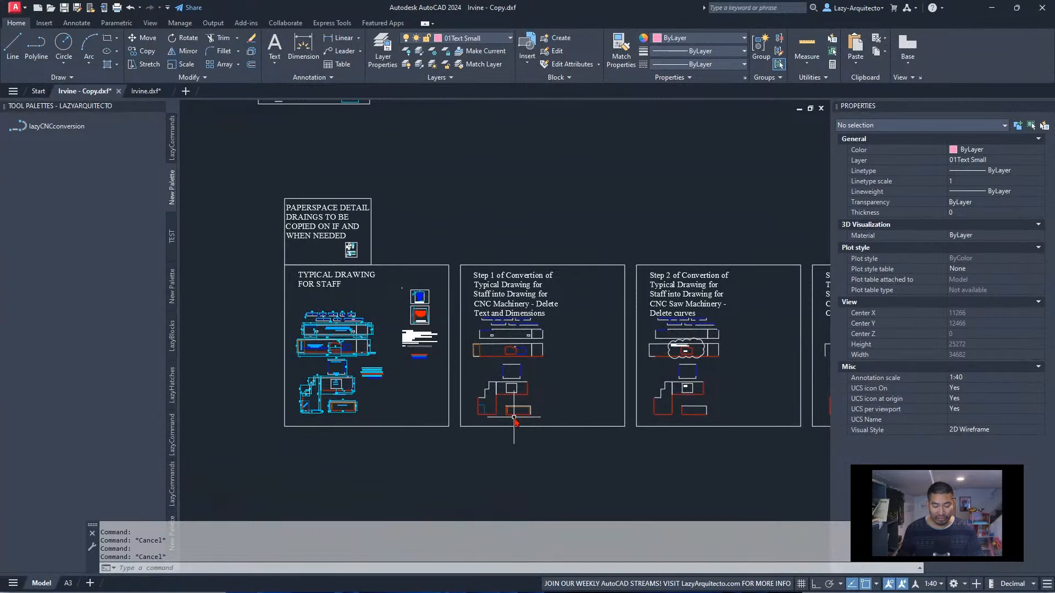
Select the open unit's vertical carcass line and the stepped worktop's rub-under line in the Step 1 frame
scroll(508, 409, "up", 5)
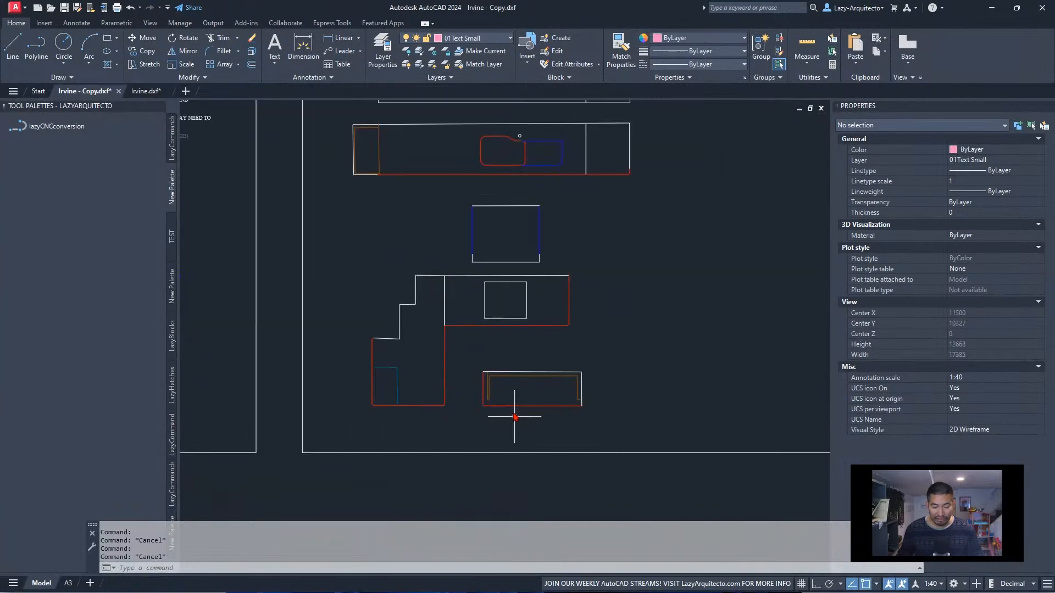
left_click(487, 385)
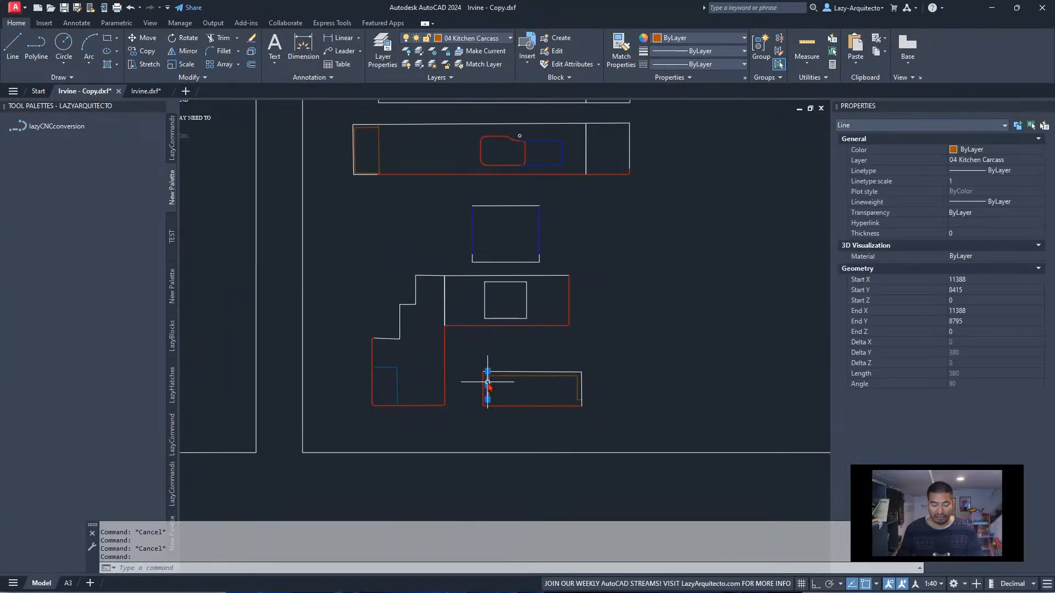
left_click(399, 377)
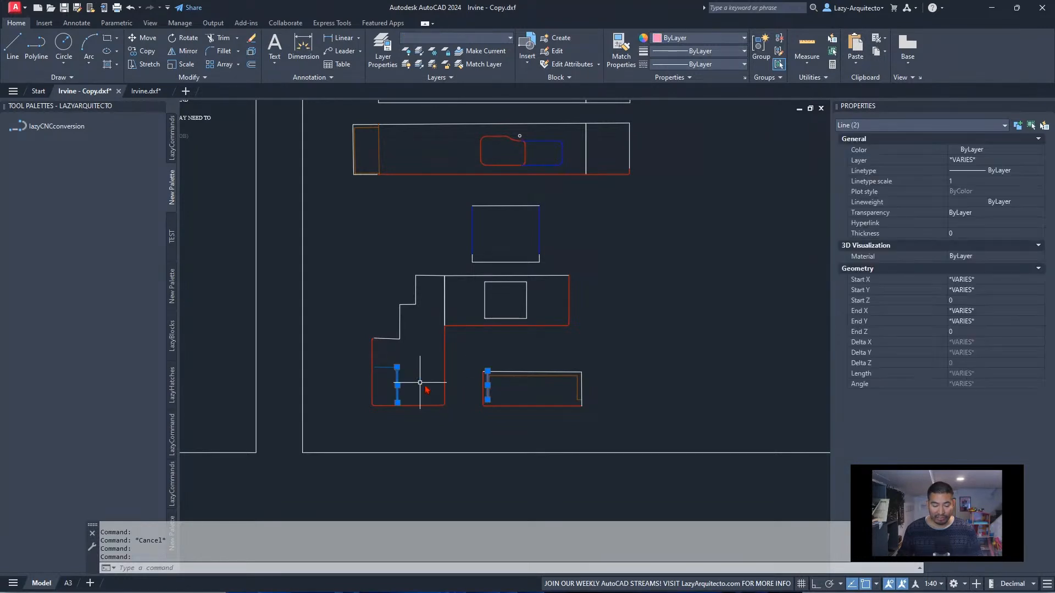
middle_click_drag(507, 317, 533, 450)
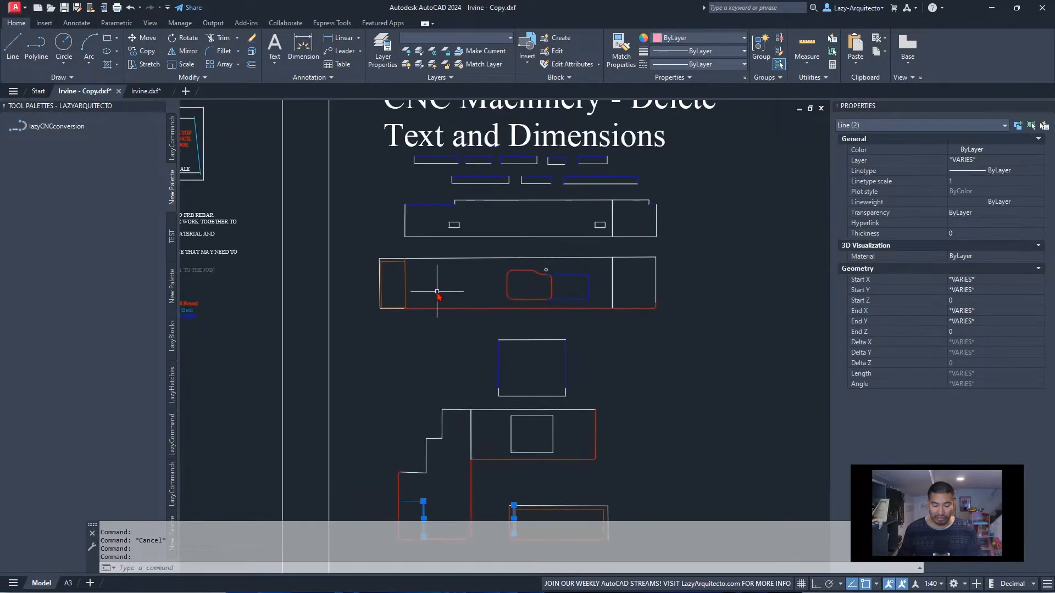
Compare the Step 1 frame's long worktop and inner lines with the finished pieces in the Step 5 frame
middle_click_drag(434, 289, 445, 377)
scroll(428, 377, "up", 3)
scroll(407, 358, "up", 1)
scroll(550, 372, "down", 8)
scroll(550, 372, "up", 7)
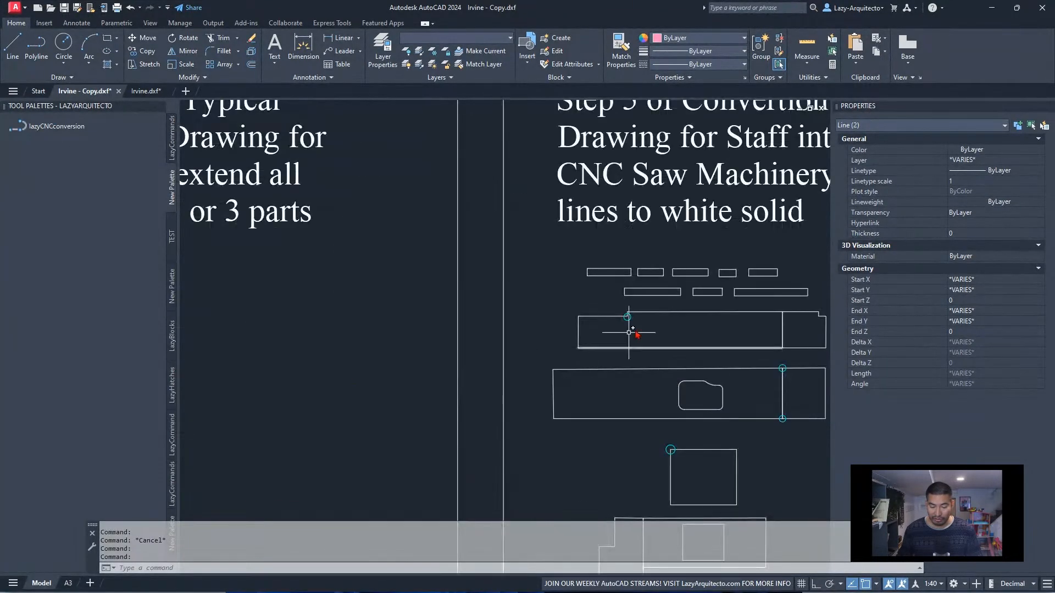
scroll(659, 394, "down", 7)
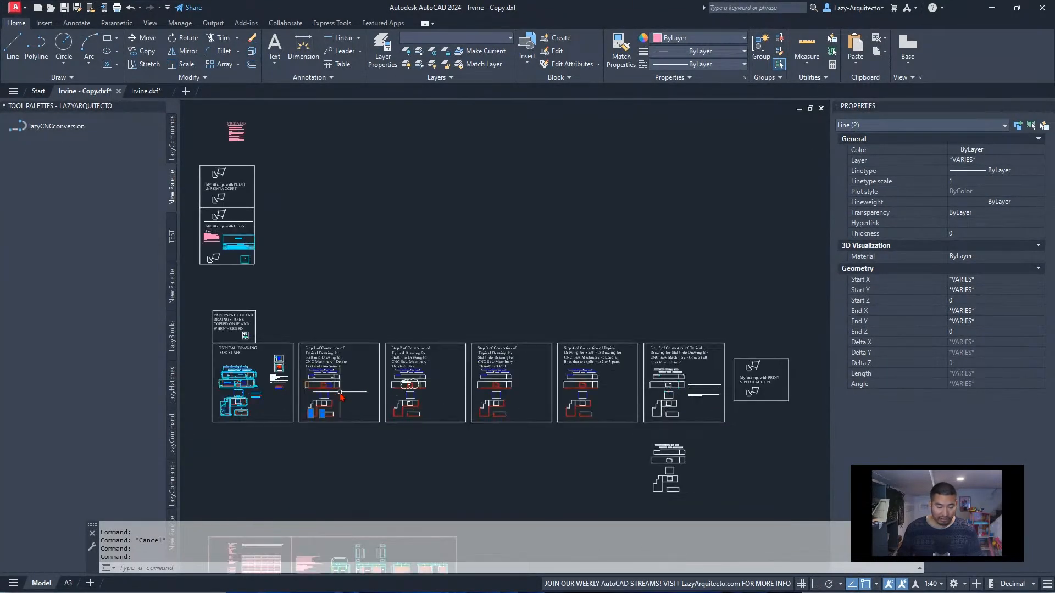
scroll(282, 391, "up", 3)
middle_click_drag(283, 390, 392, 368)
scroll(390, 395, "up", 3)
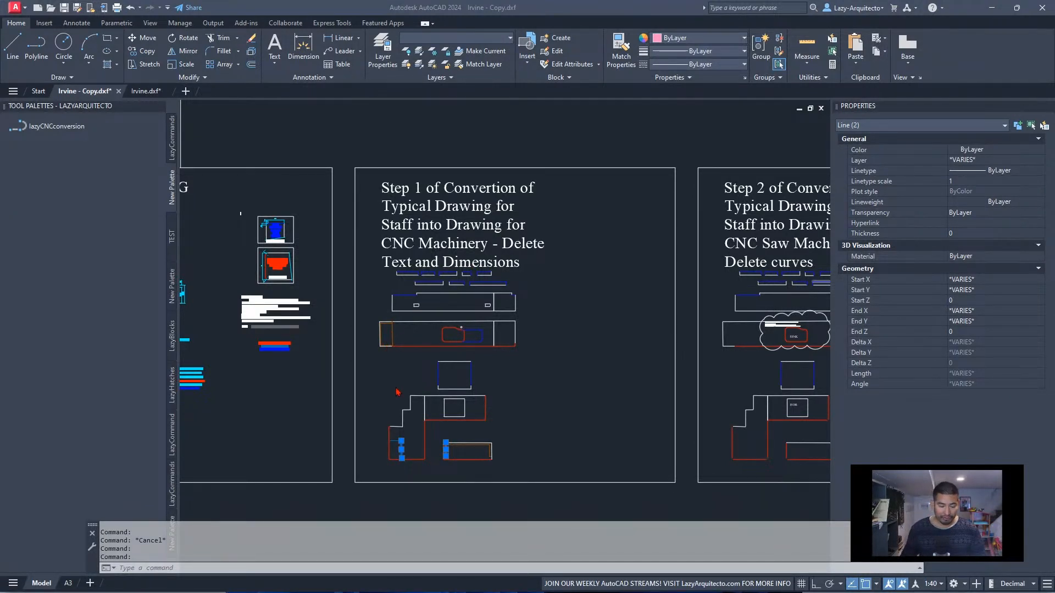
Clear the selection and check which layer the open unit's inner vertical carcass line uses in the Step 1 frame
key("Escape")
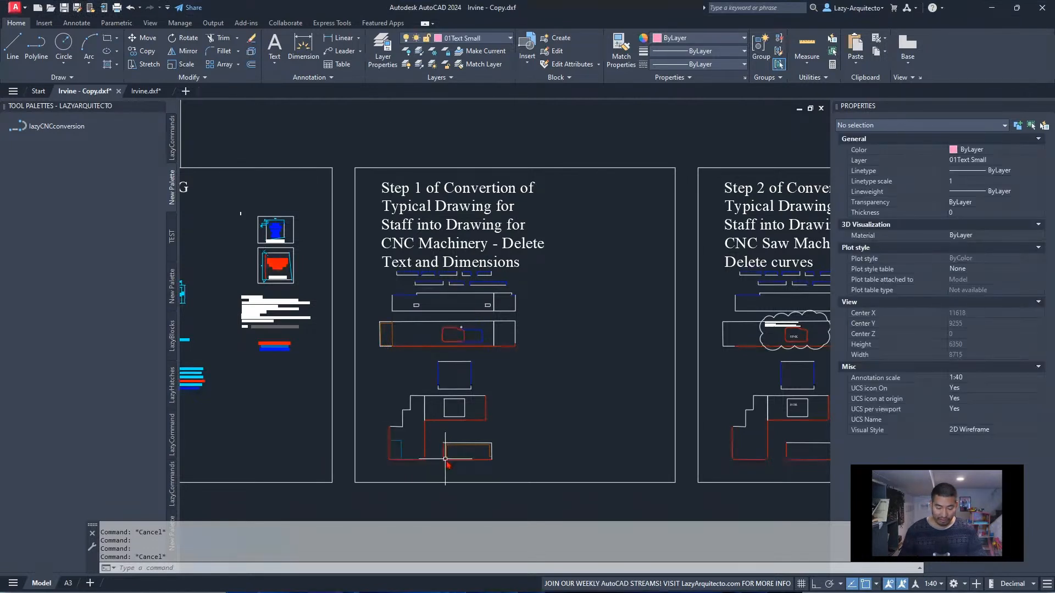
scroll(445, 459, "up", 5)
left_click(445, 418)
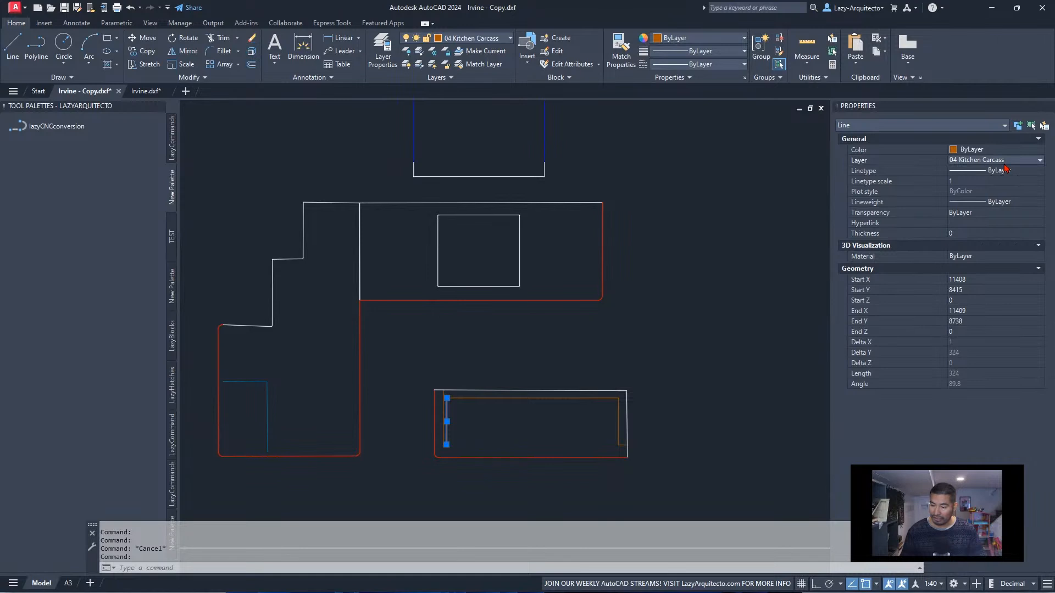
key("Escape")
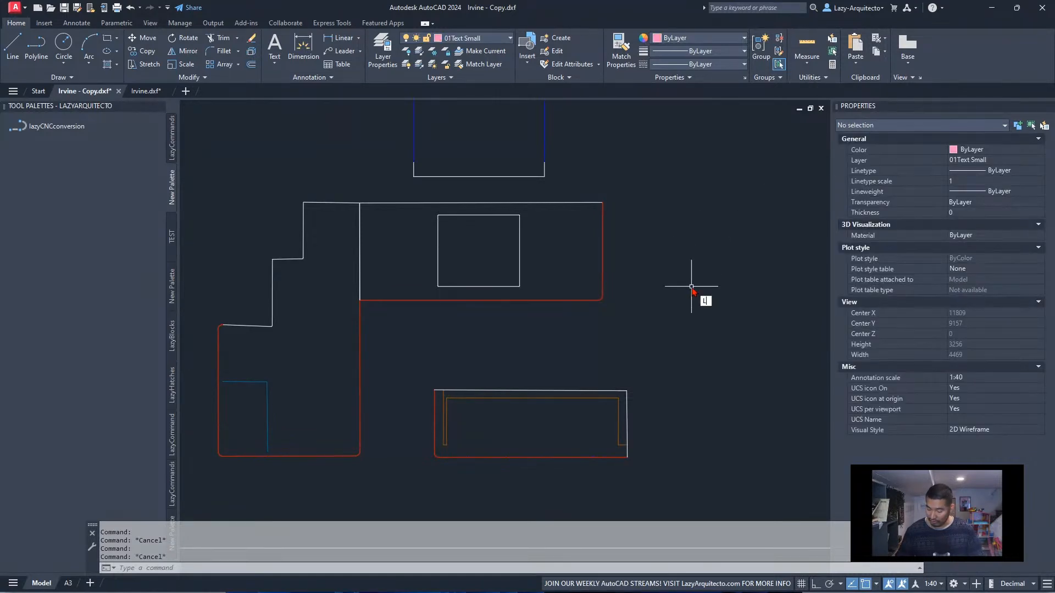
Open the Layer Properties Manager and narrow it so the open unit worktop stays visible beside the layer list
key("Return")
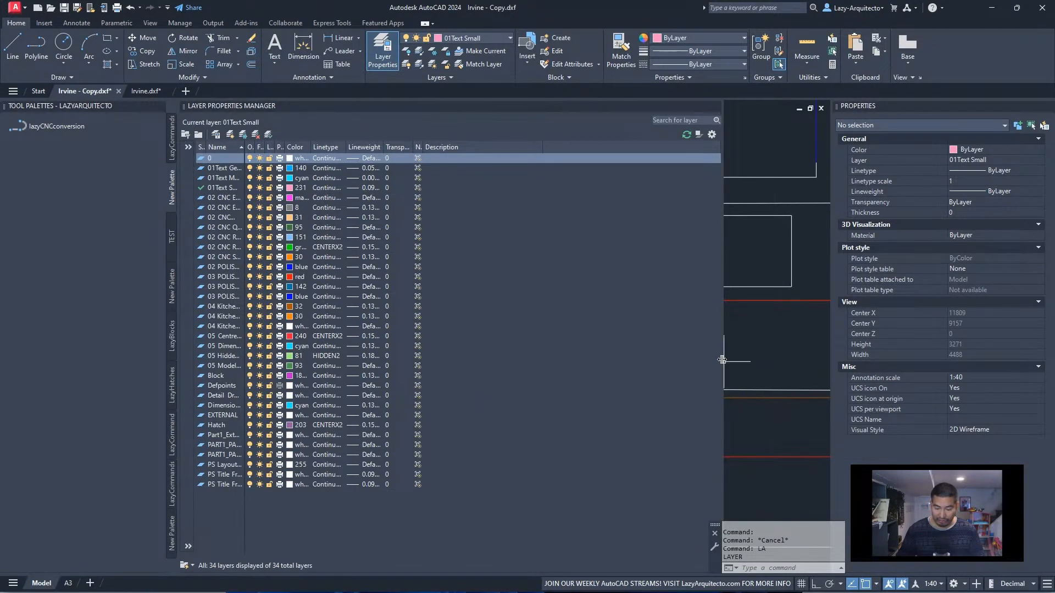
left_click_drag(589, 355, 439, 330)
scroll(631, 431, "up", 4)
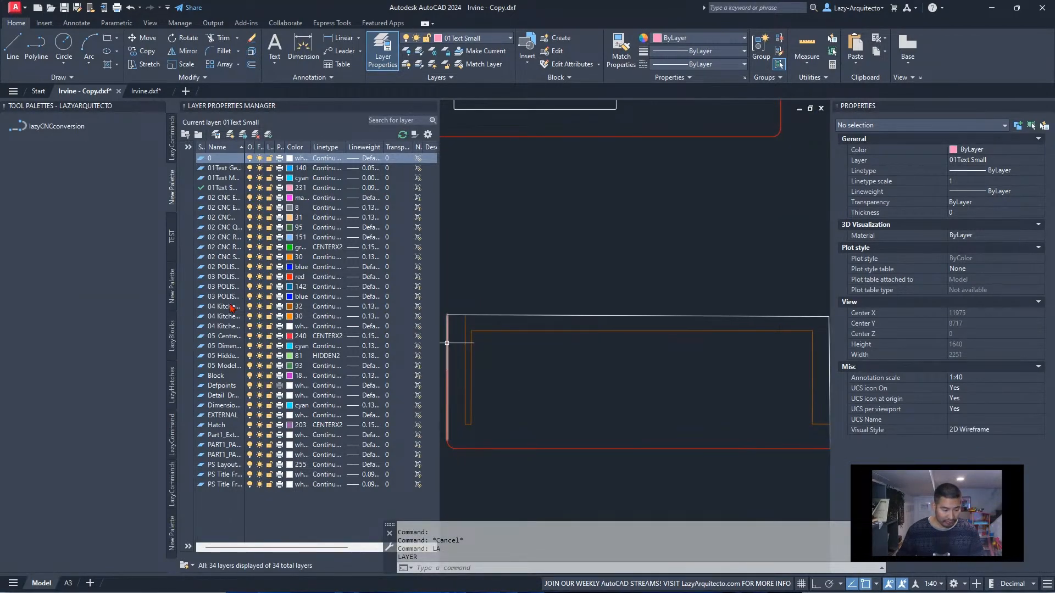
Select the carcass layer in the layer list and widen the Name column to read the full layer names
left_click(251, 306)
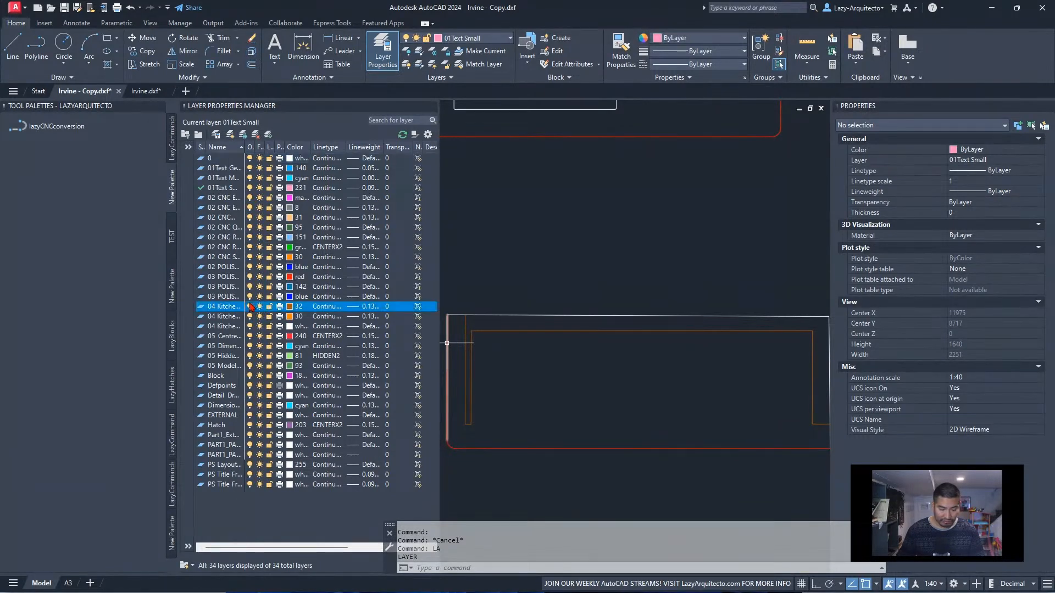
left_click(251, 307)
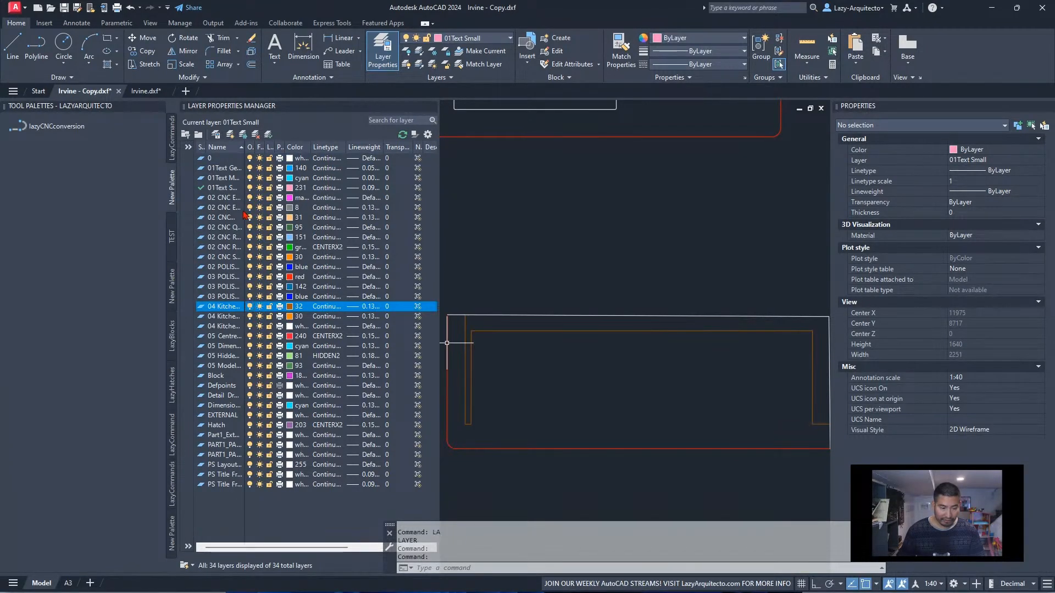
left_click_drag(242, 146, 290, 187)
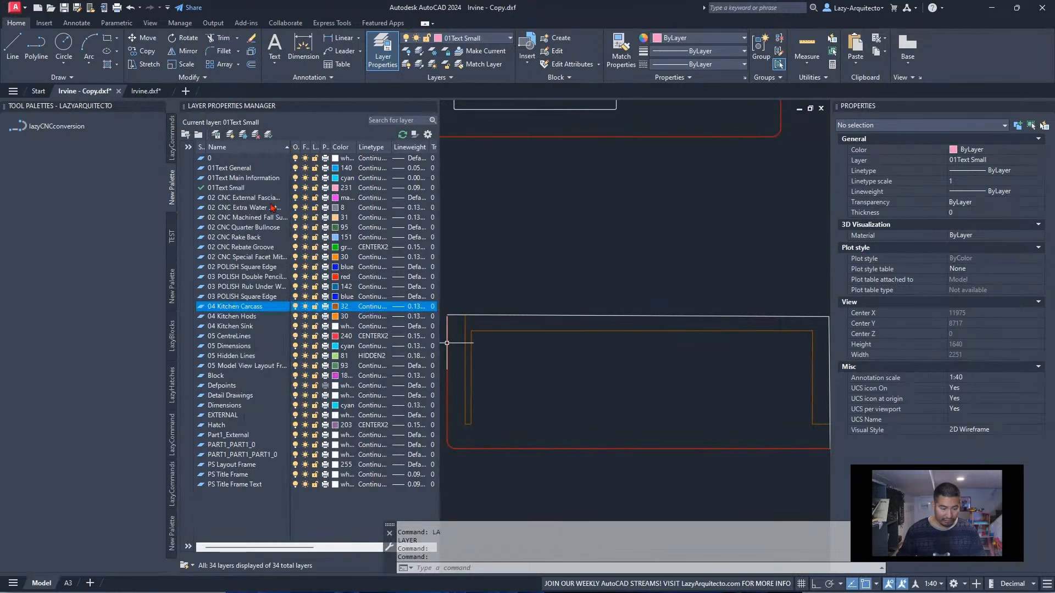
Copy the layer name 04 Kitchen Carcass from the layer list and close the Layer Properties Manager
key("space")
key("space")
left_click(258, 308)
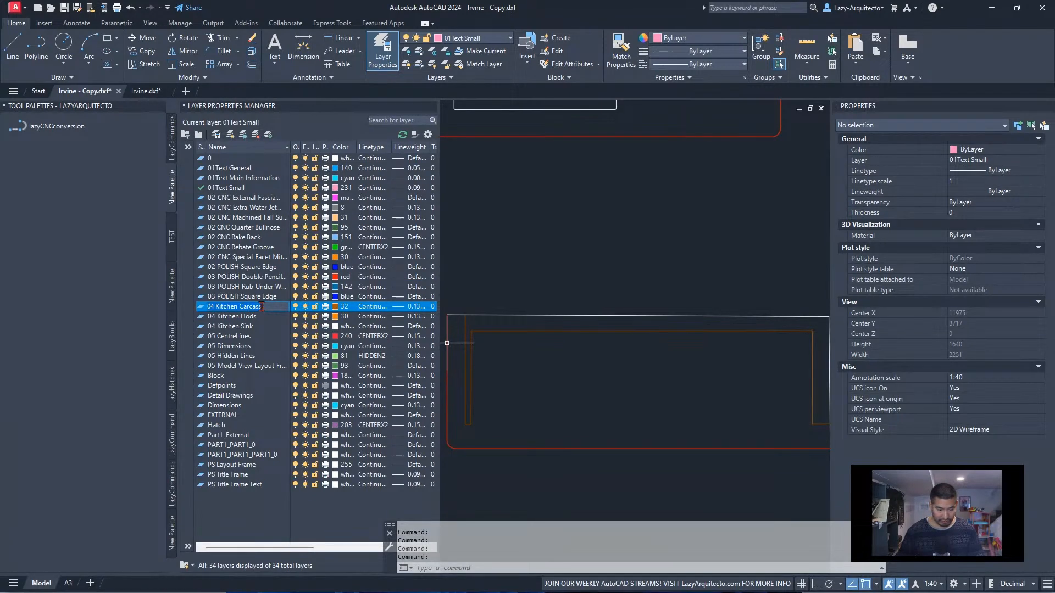
right_click(259, 306)
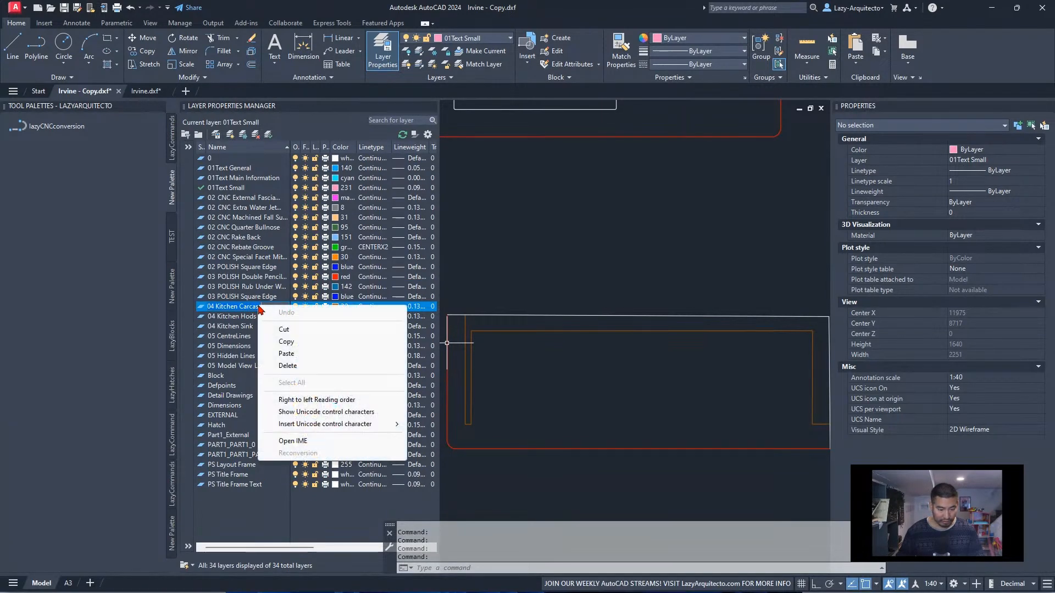
left_click(277, 346)
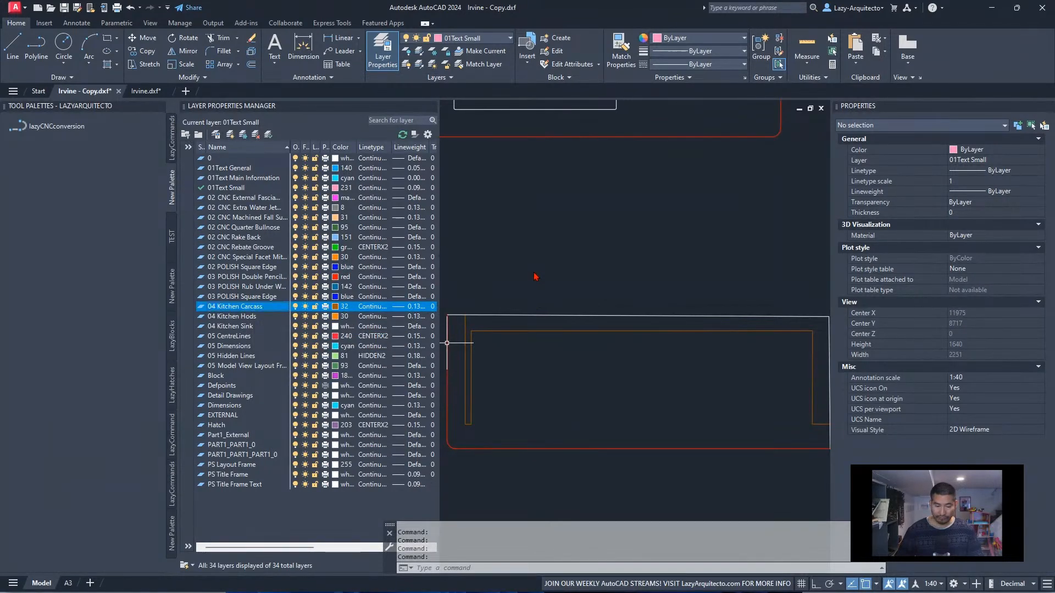
key("Escape")
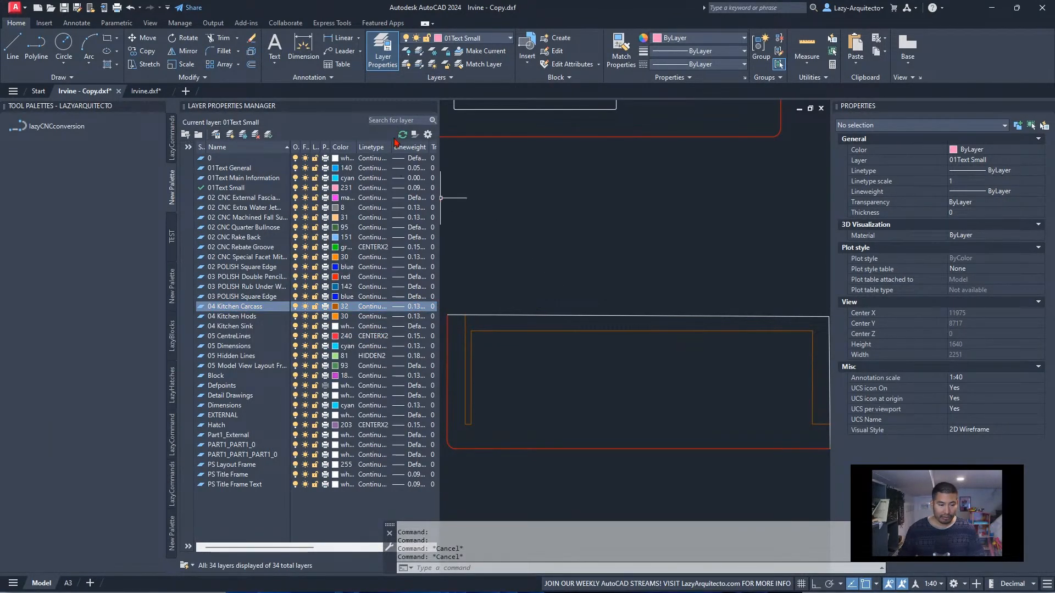
left_click(421, 108)
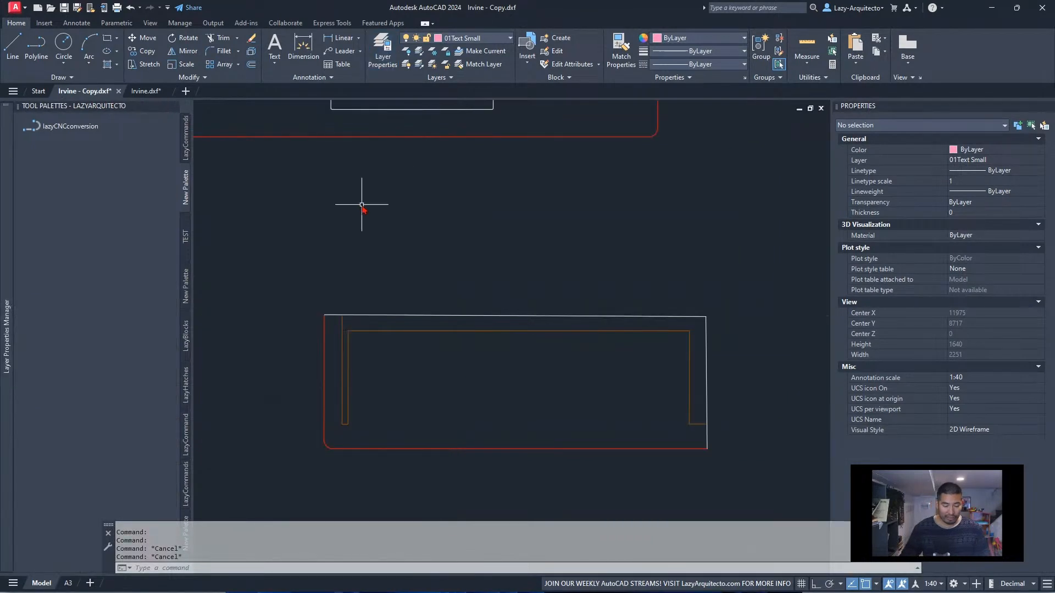
Open the lazyCNCconversion tool's properties, widen the value column and place the cursor at the end of the command string
middle_click_drag(341, 311, 384, 328)
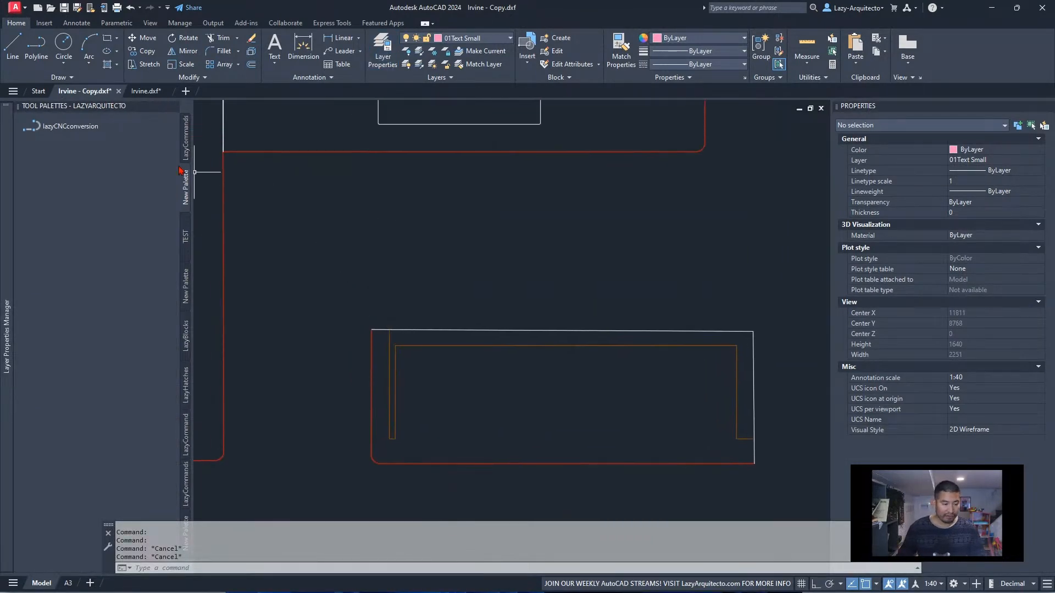
right_click(116, 131)
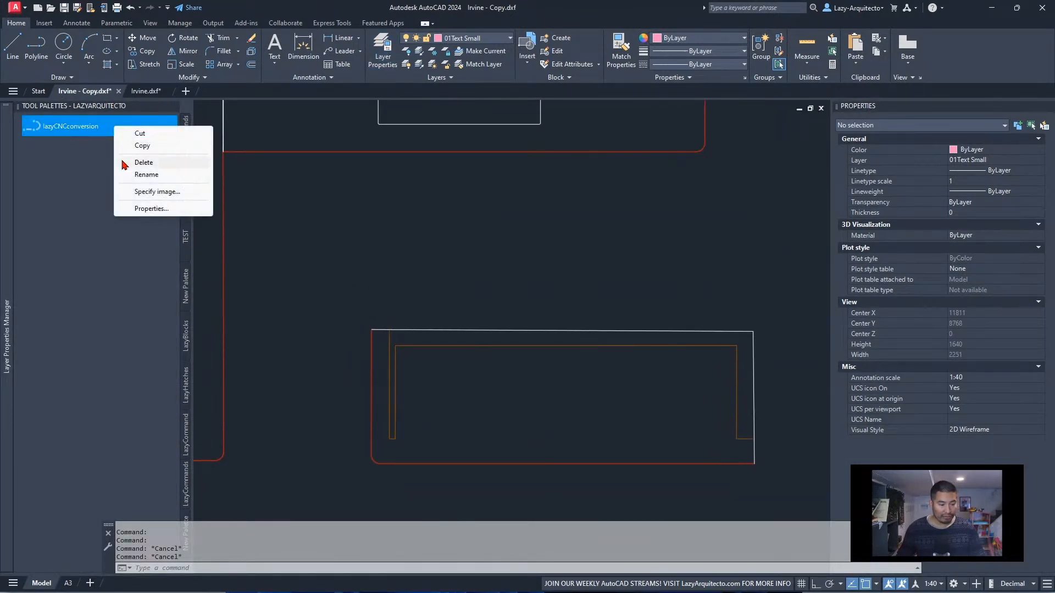
left_click(149, 209)
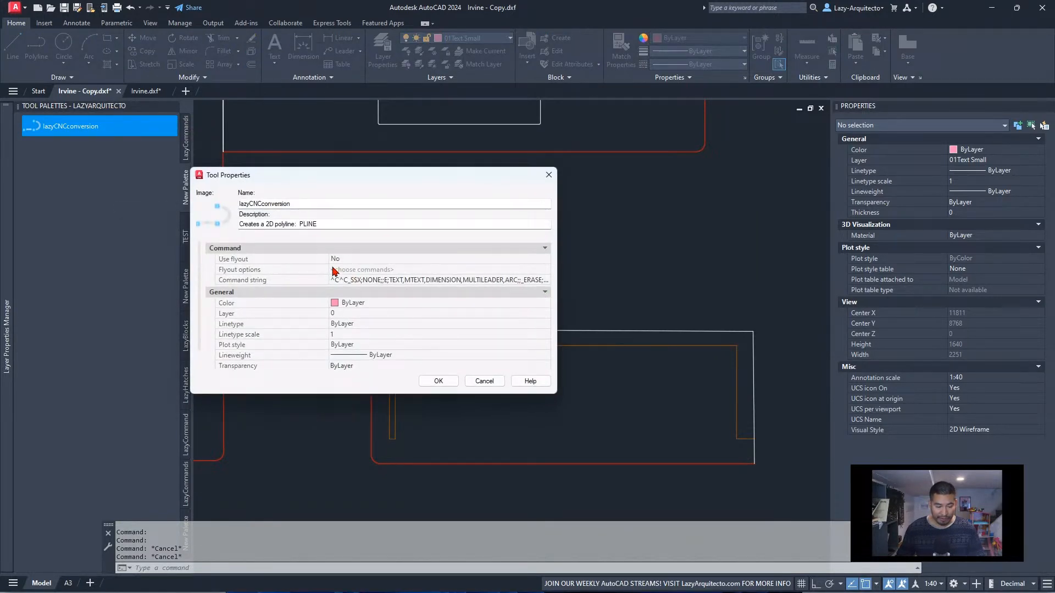
left_click_drag(328, 269, 234, 269)
left_click(464, 280)
left_click(474, 281)
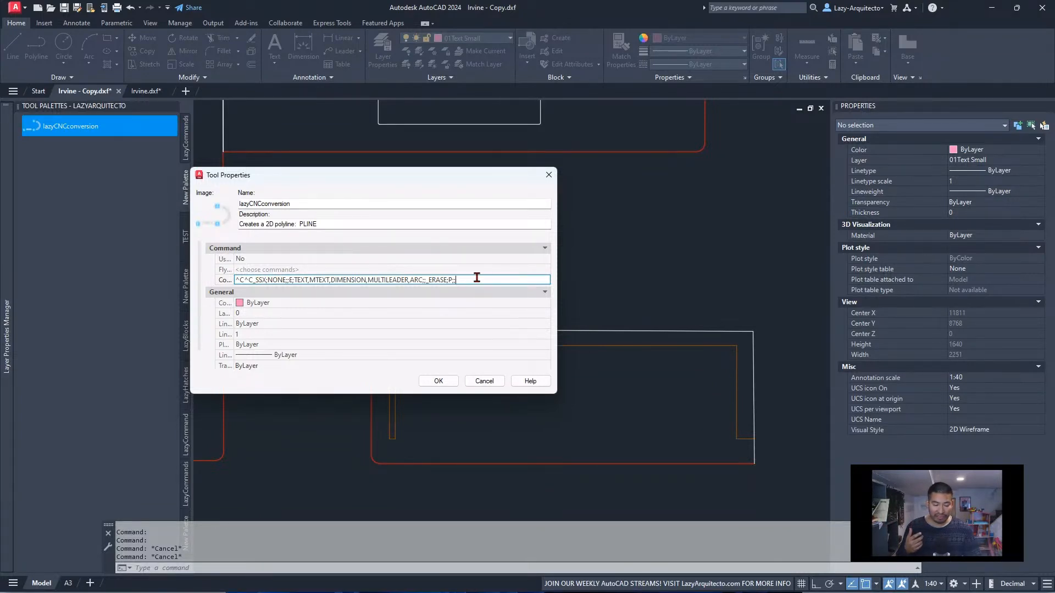
Append SSX;NONE;; to the lazyCNCconversion command string to start a second selection filter
type("SSN")
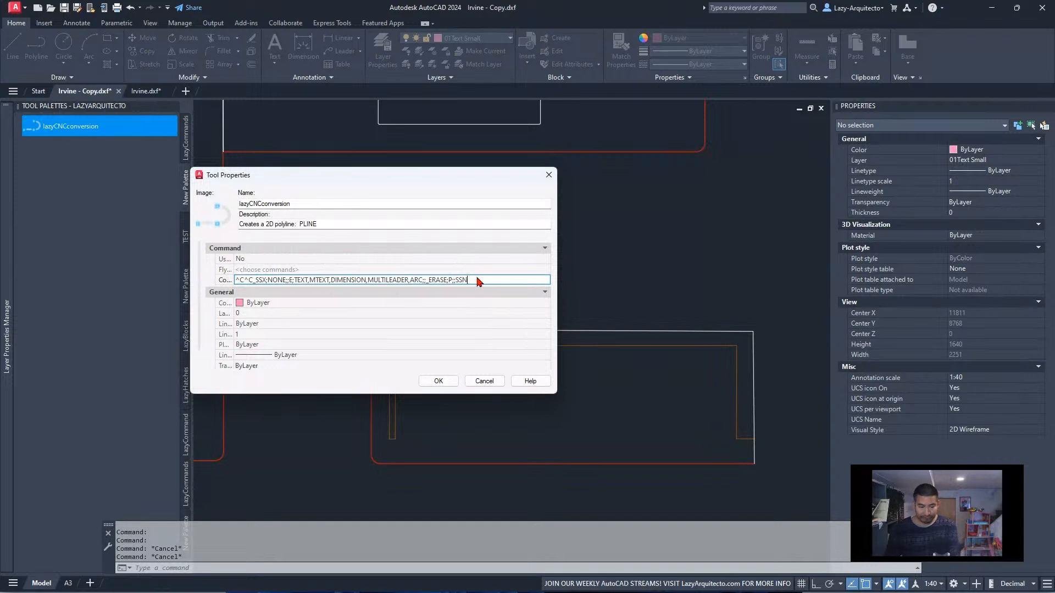
key("BackSpace")
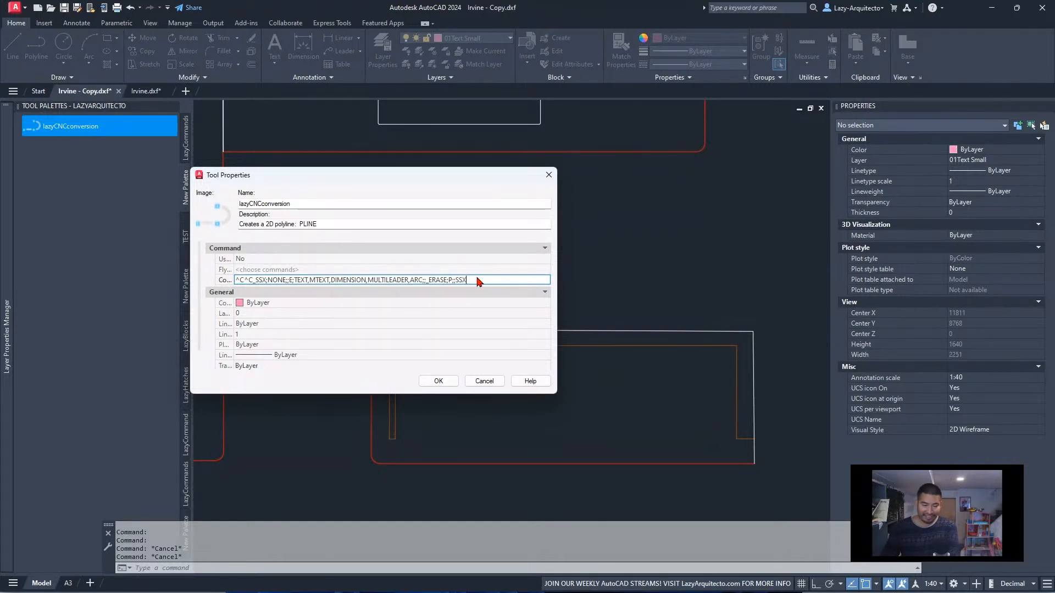
type("X;")
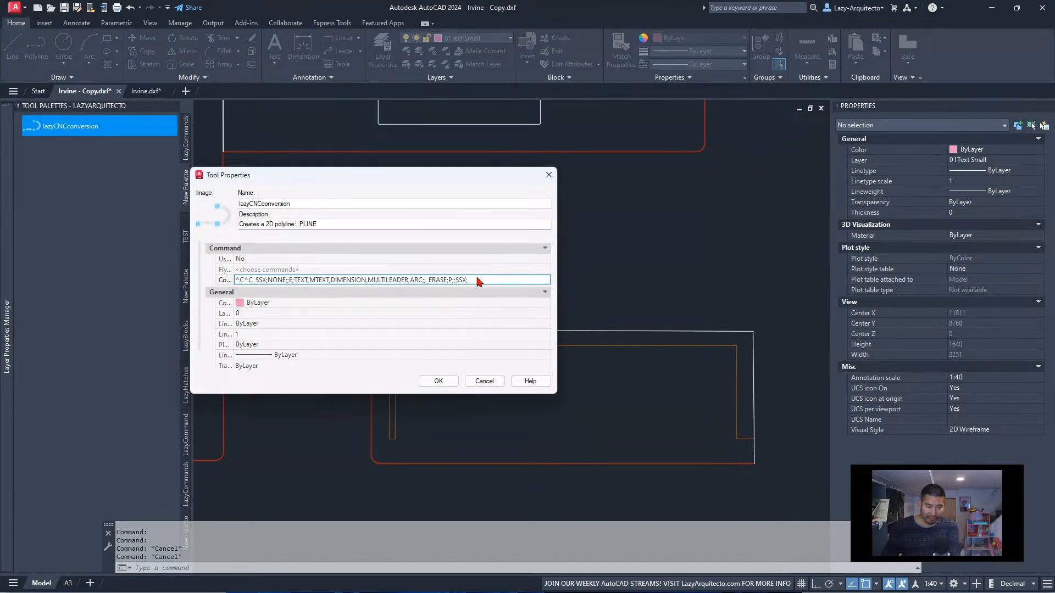
type("NONE;")
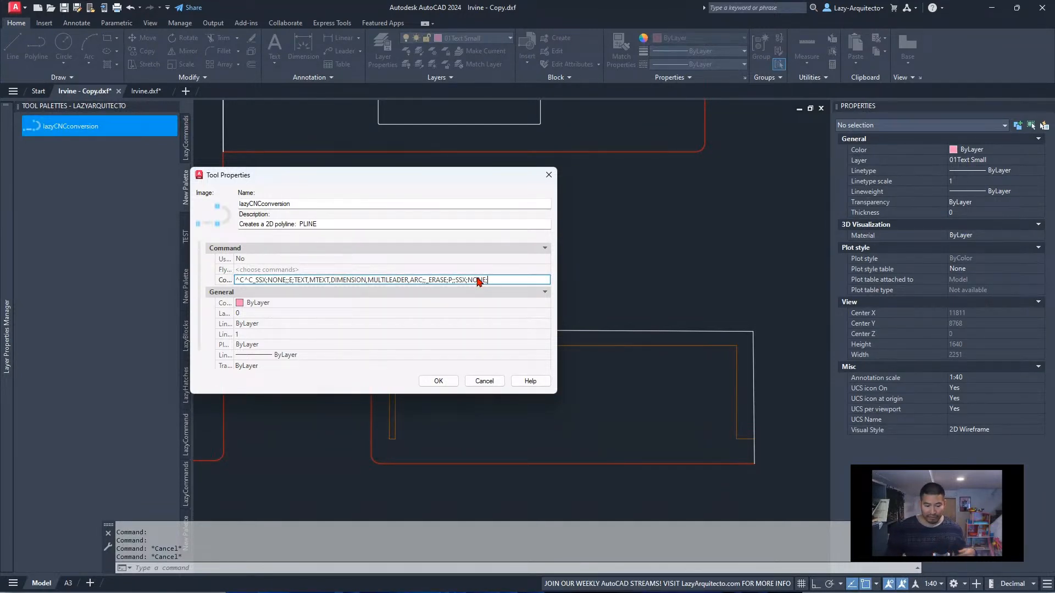
type(";")
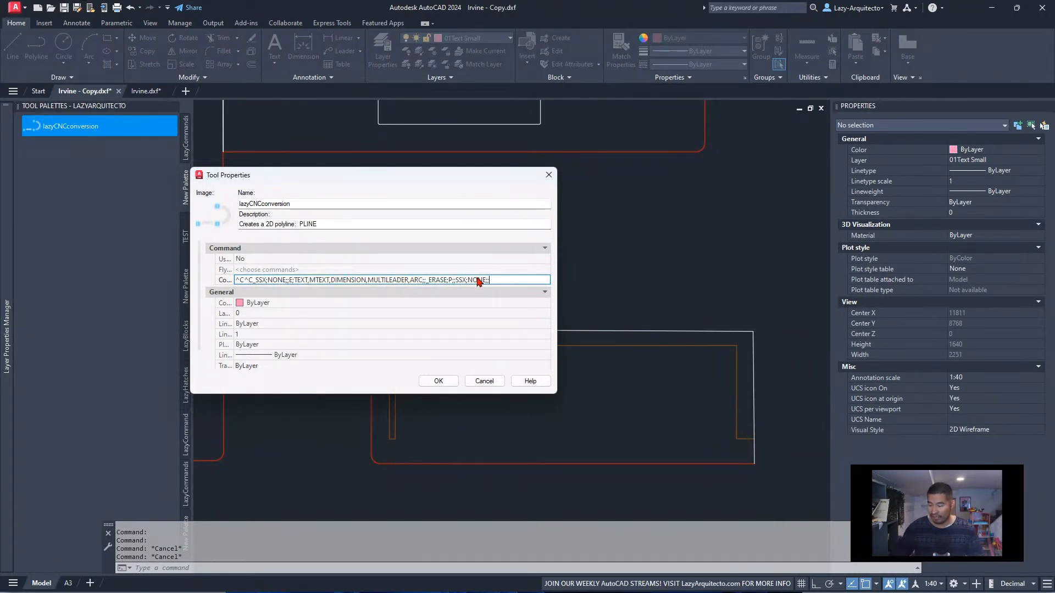
type("LA")
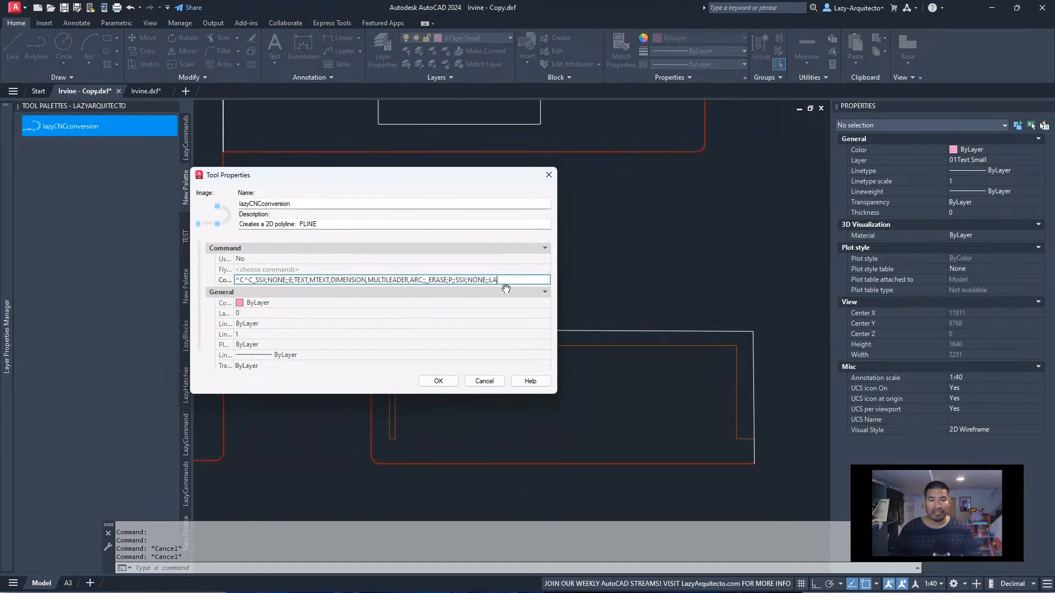
Append the filter LAYER;04 Kitchen Carcass;; to the command string, pasting in the copied layer name
type("Y")
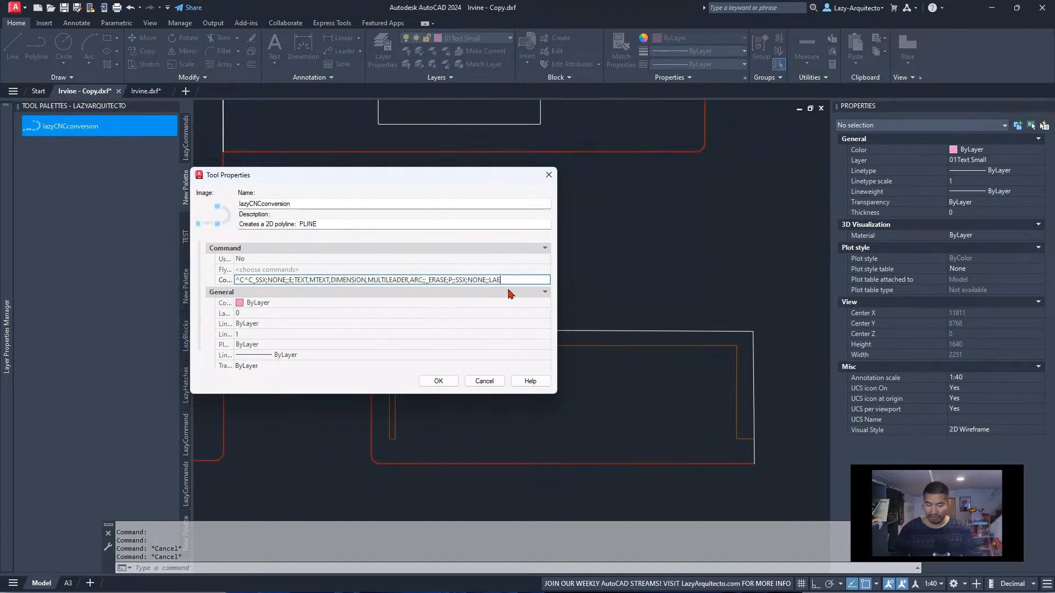
type("ER")
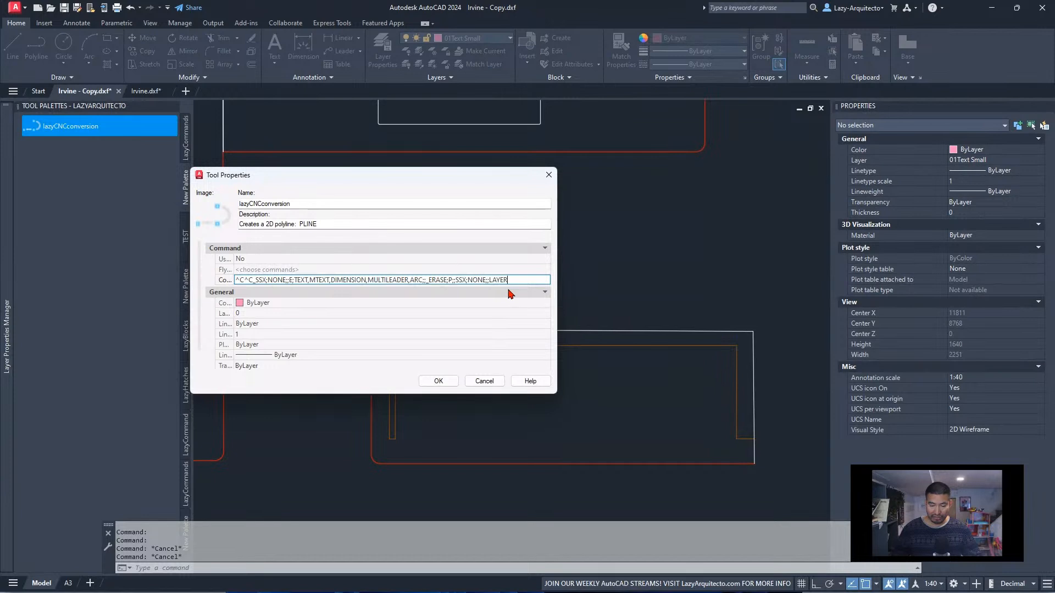
type(";")
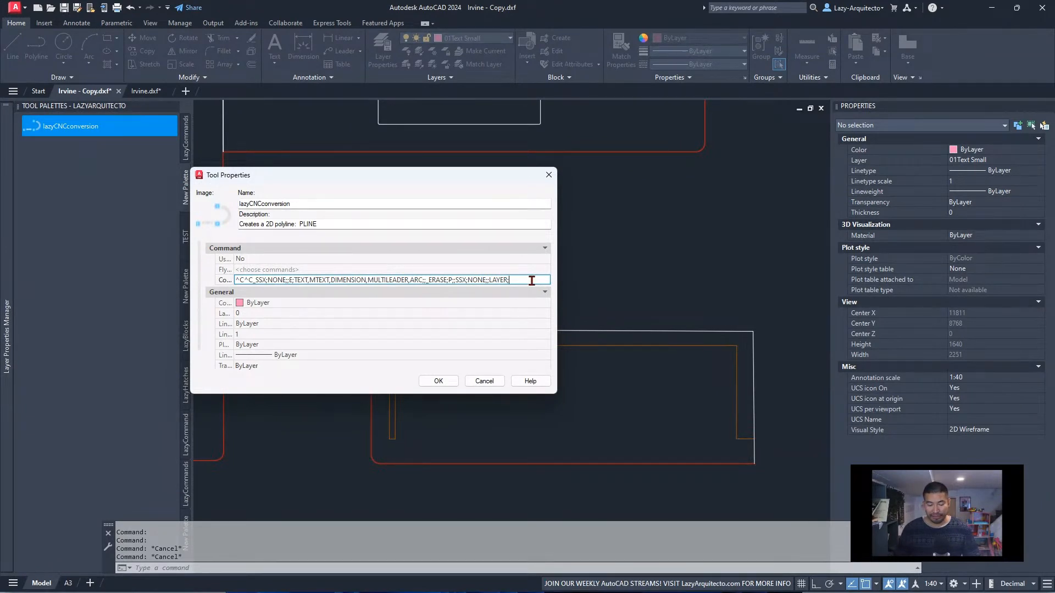
right_click(531, 280)
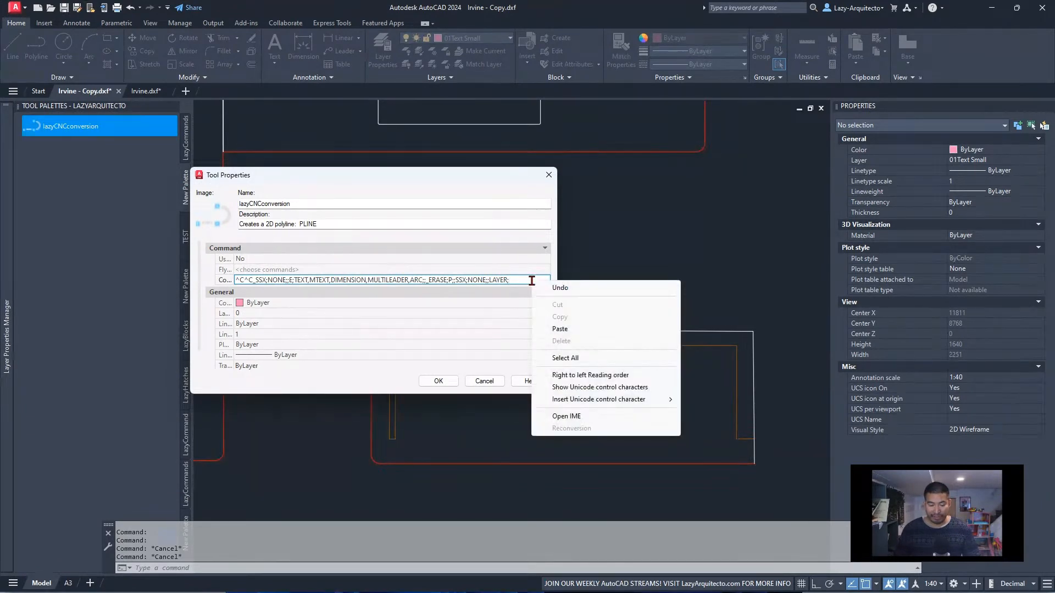
left_click(571, 330)
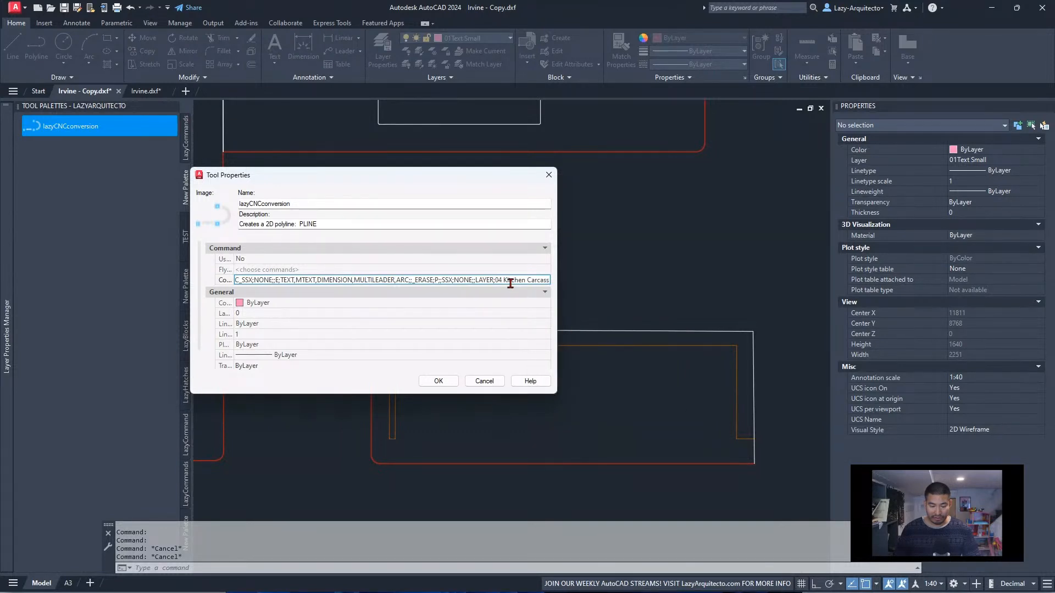
type(";")
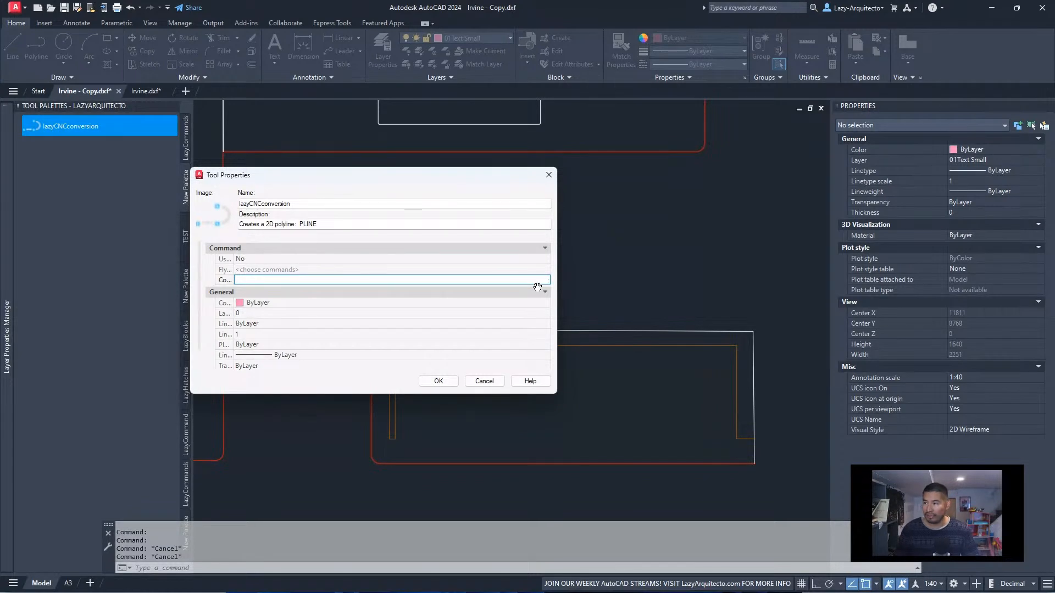
left_click(517, 279)
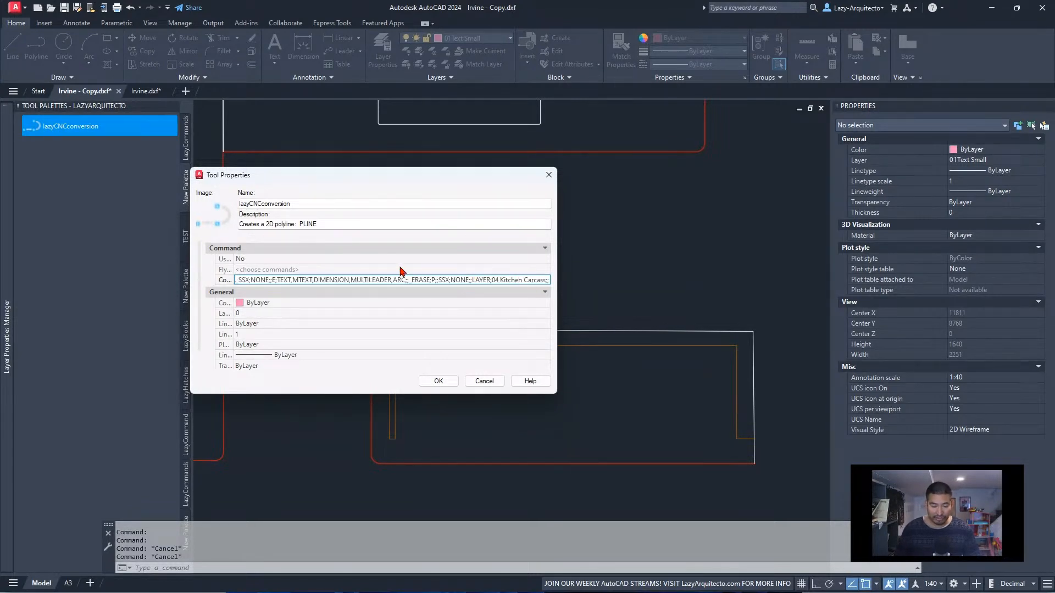
Append _ERASE;P;; after the carcass layer filter in the command string and widen the Tool Properties dialog
left_click_drag(269, 280, 274, 281)
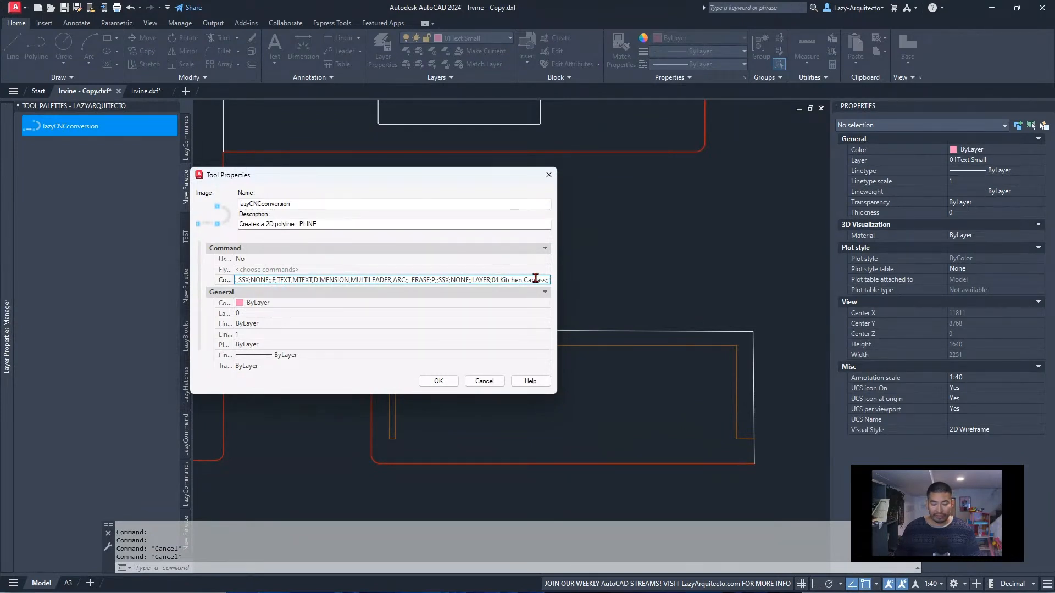
left_click(456, 280)
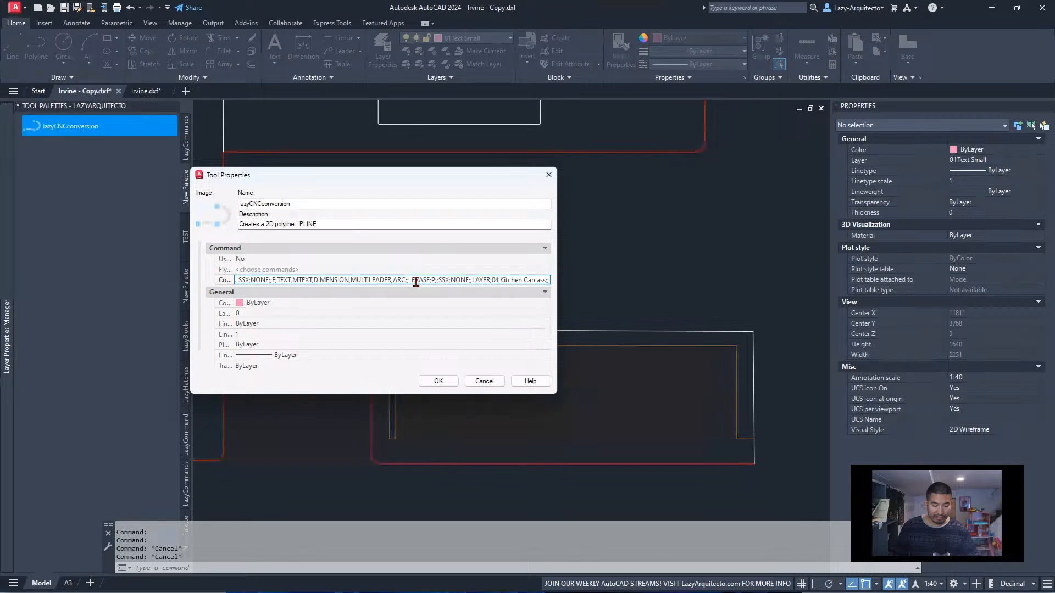
key("ctrl+a")
key("BackSpace")
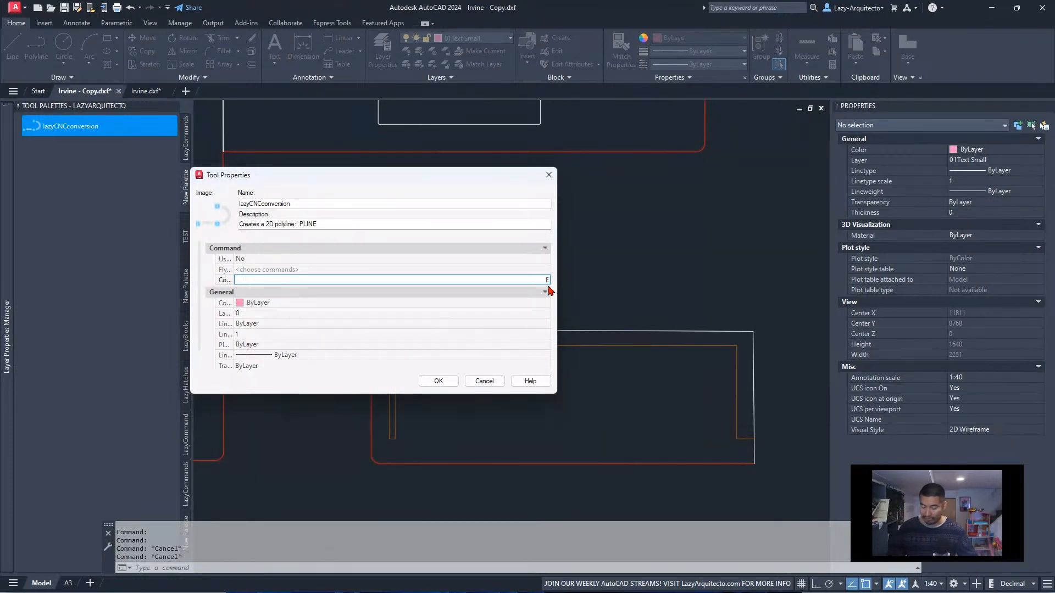
key("ctrl+v")
left_click_drag(556, 288, 588, 287)
left_click(581, 279)
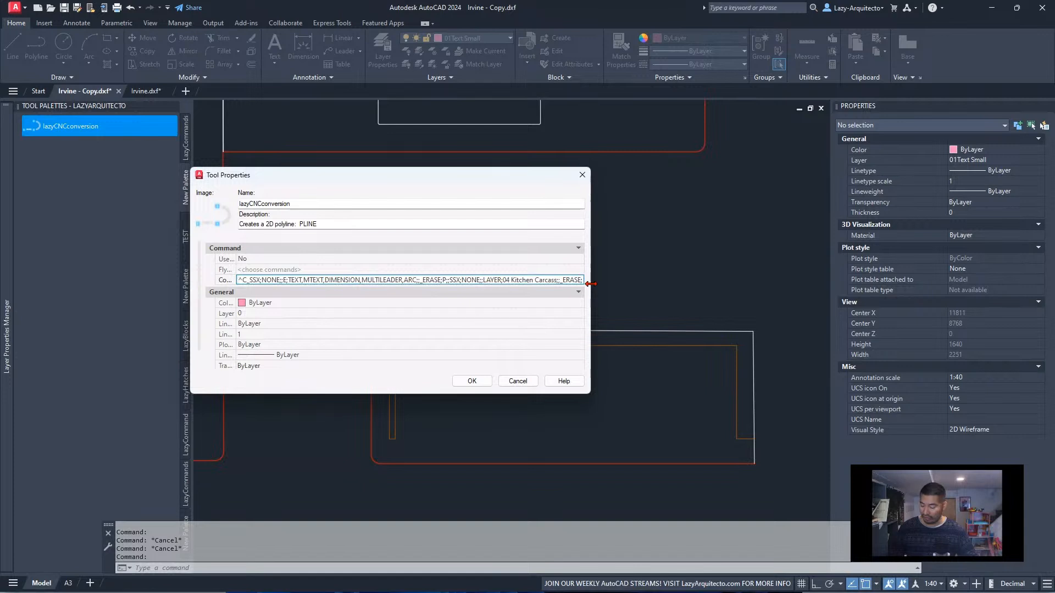
type("P")
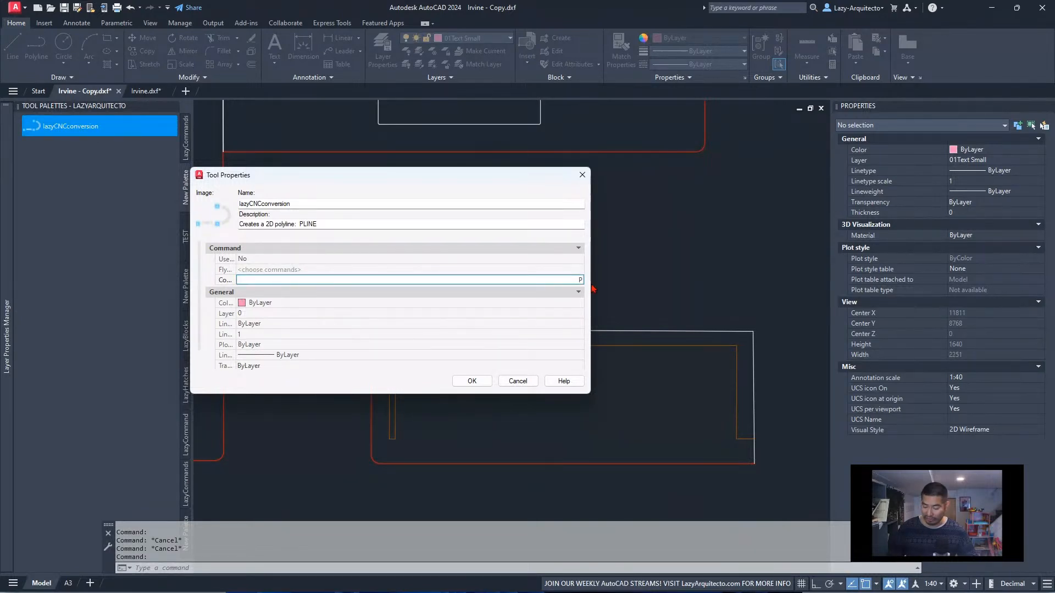
left_click(565, 280)
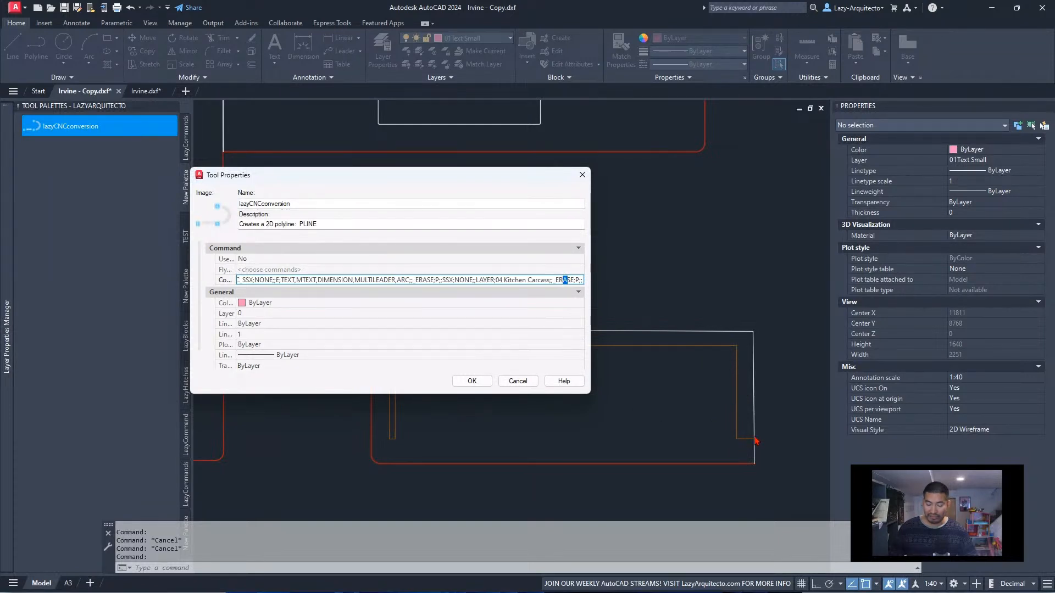
Save the extended lazyCNCconversion tool properties and return to the whole Step 1 frame in the drawing
left_click(518, 282)
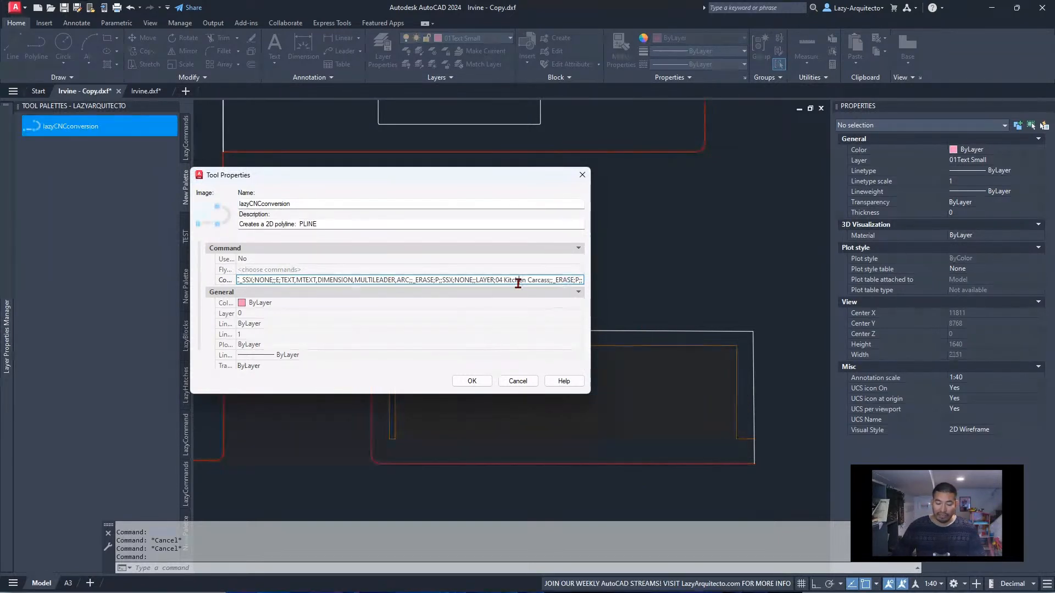
left_click(486, 382)
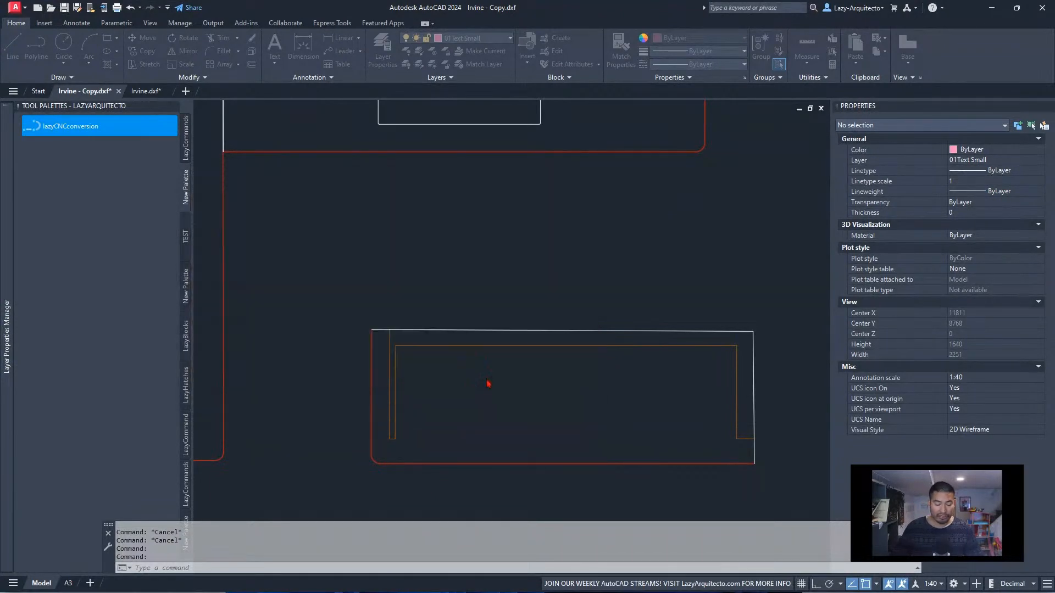
scroll(373, 321, "down", 6)
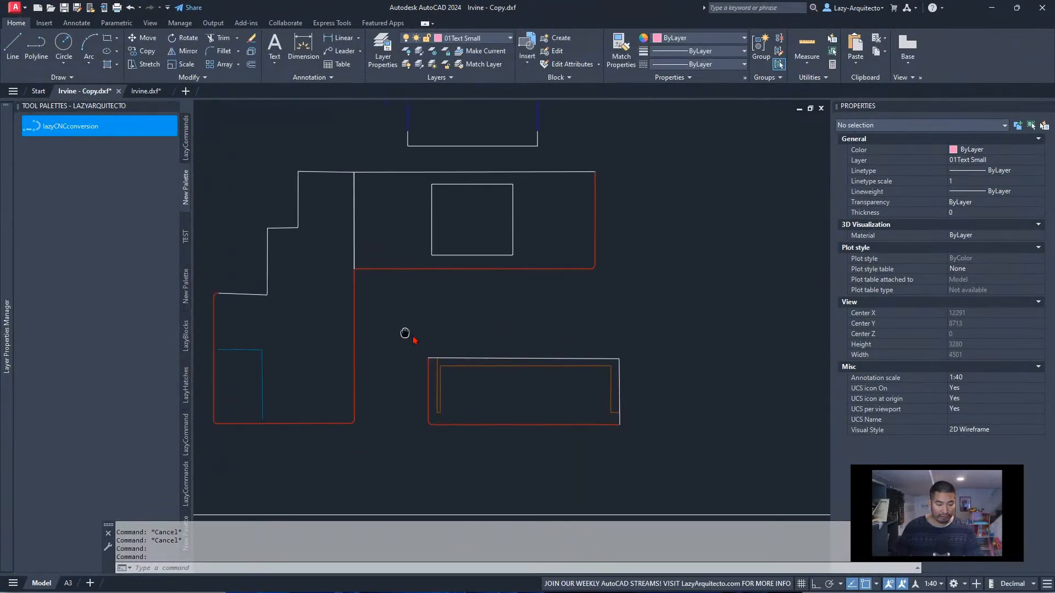
scroll(471, 367, "down", 3)
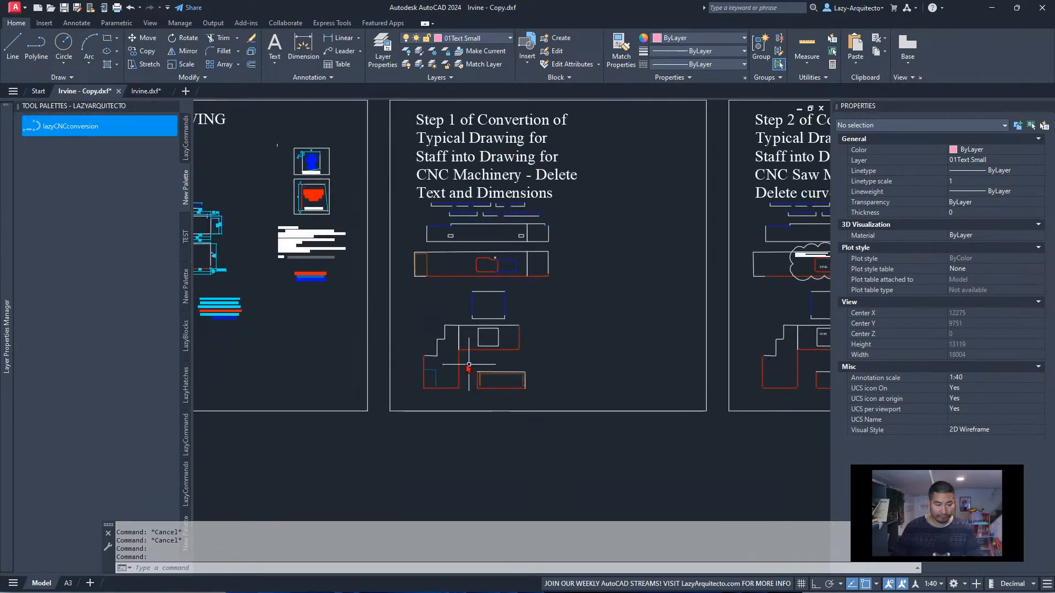
Switch to the Irvine.dxf drawing, run the lazyCNCconversion macro there and read the command history
middle_click_drag(339, 333, 513, 365)
scroll(508, 330, "down", 3)
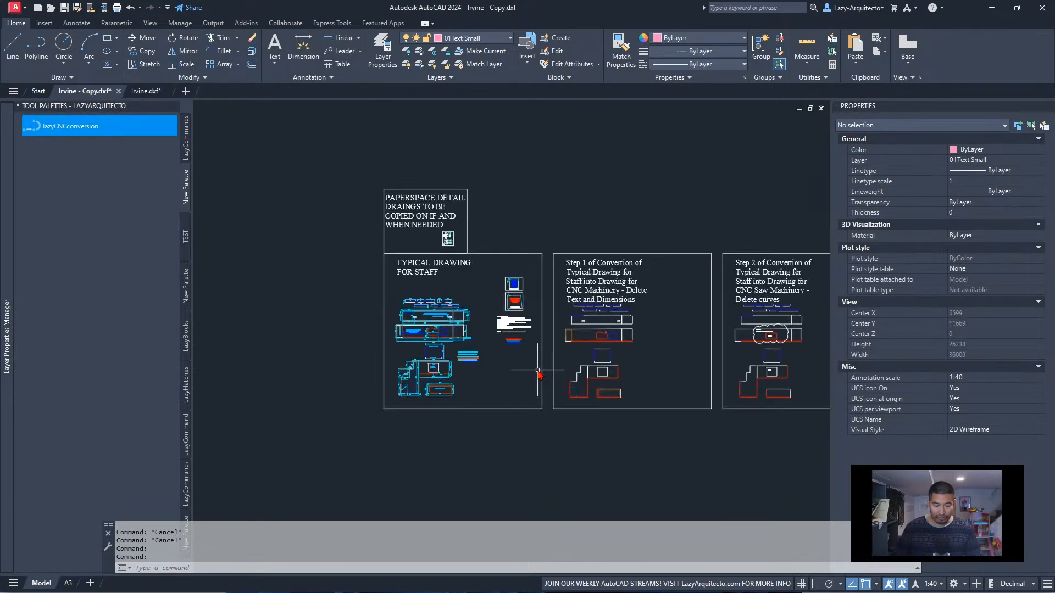
left_click(146, 90)
mouse_move(495, 414)
middle_mouse_down()
mouse_move(455, 438)
mouse_move(421, 438)
mouse_move(420, 416)
middle_mouse_up()
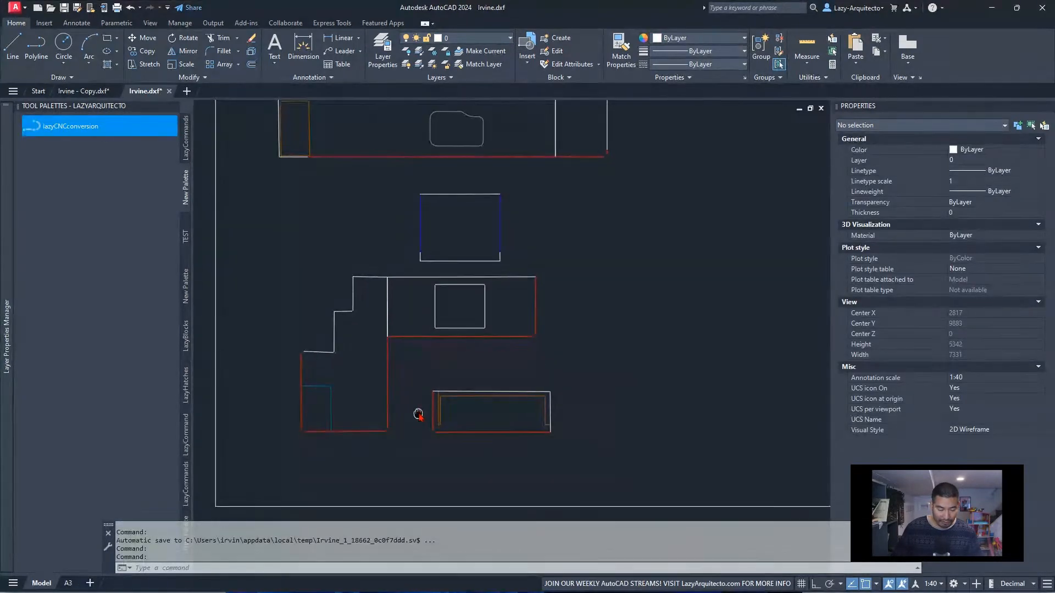
left_click(113, 122)
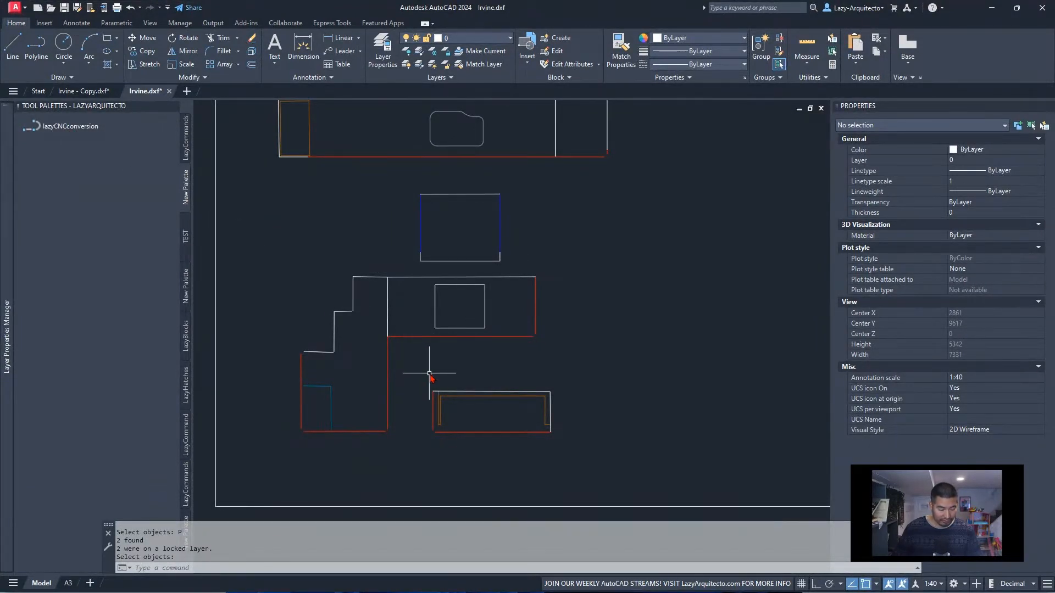
key("F2")
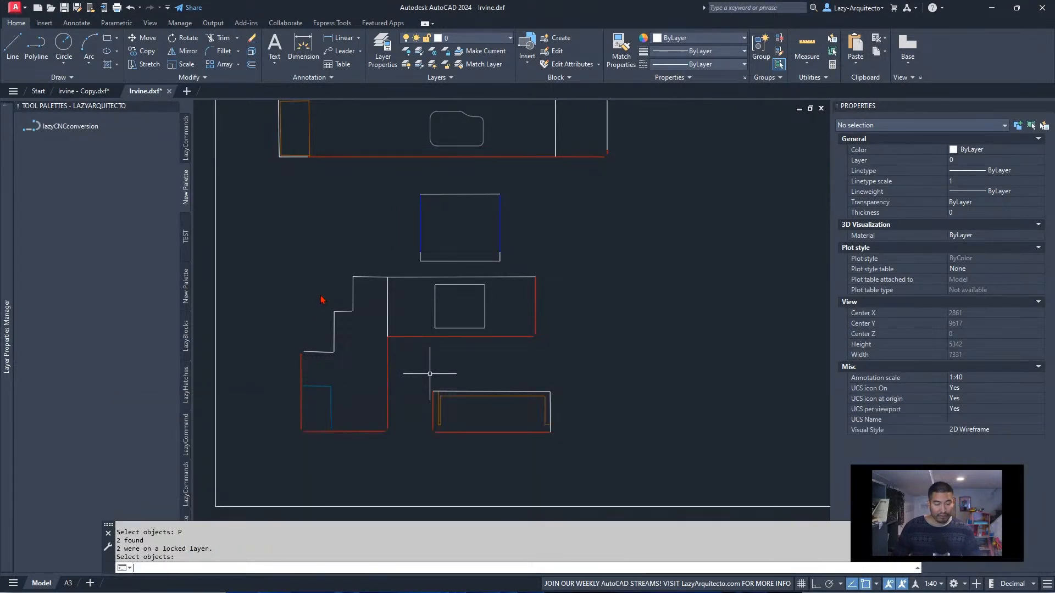
Check which layer the inner vertical line of the small lower worktop is on, then clear the selection
left_click(332, 266)
left_click(317, 262)
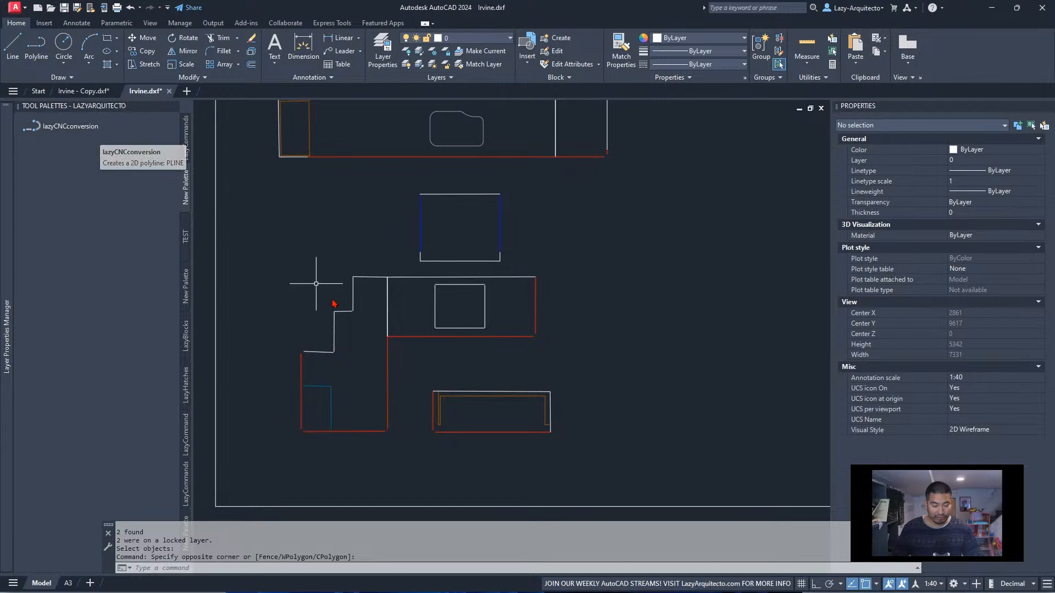
scroll(413, 410, "up", 3)
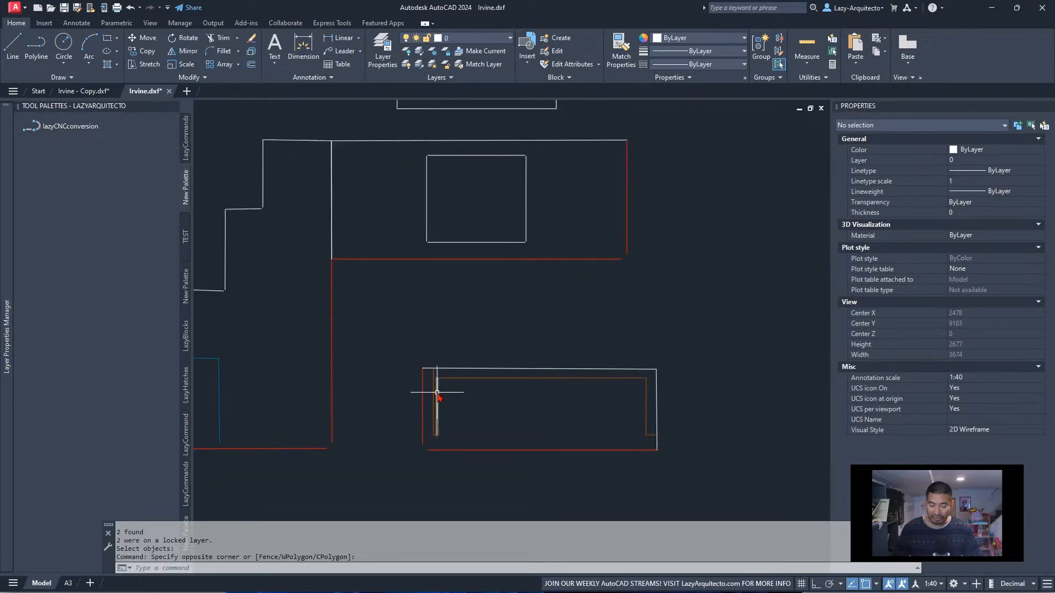
left_click(437, 392)
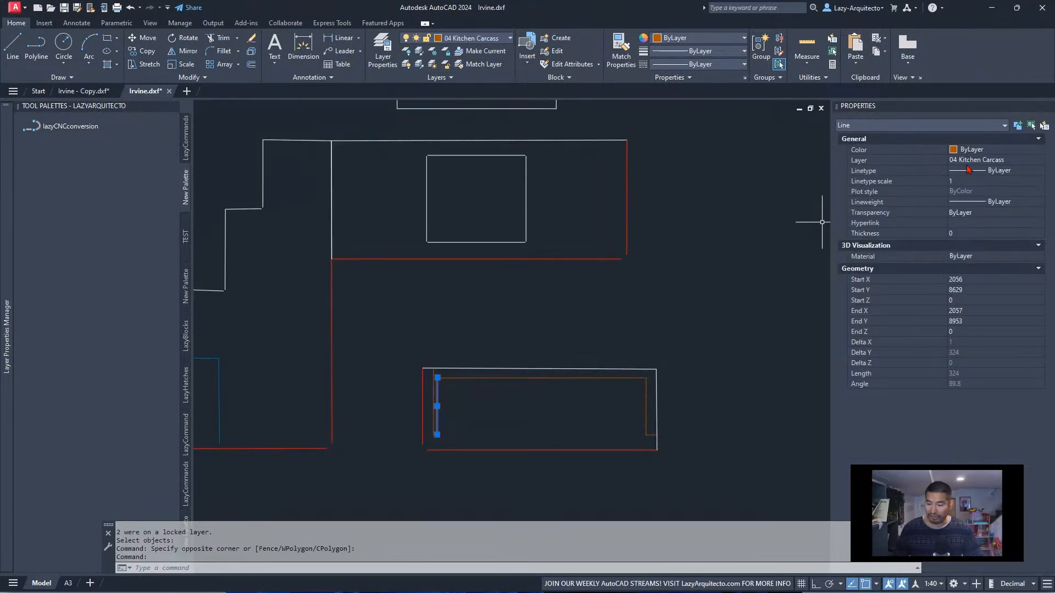
scroll(730, 235, "down", 2)
key("Escape")
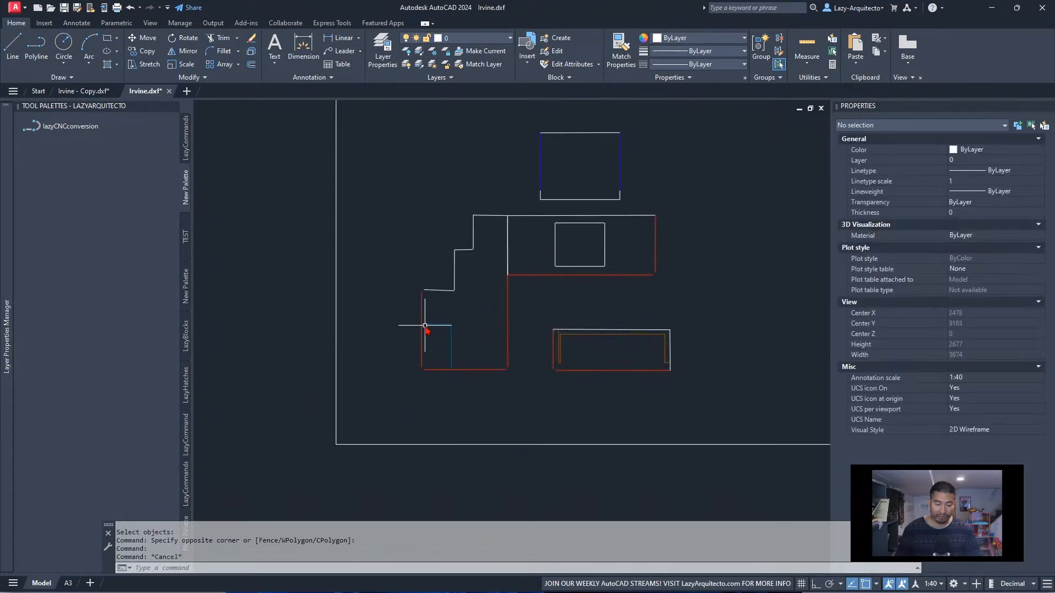
middle_click_drag(437, 342, 349, 390)
Open the lazyCNCconversion command string and examine the spaces in its layer name and the semicolons that follow
right_click(73, 128)
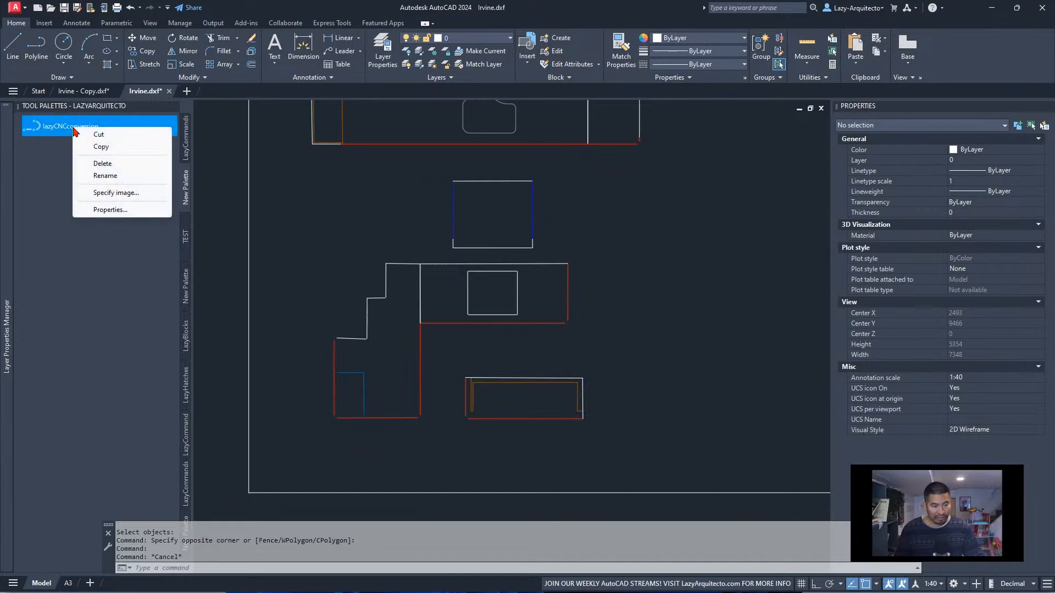
left_click(134, 210)
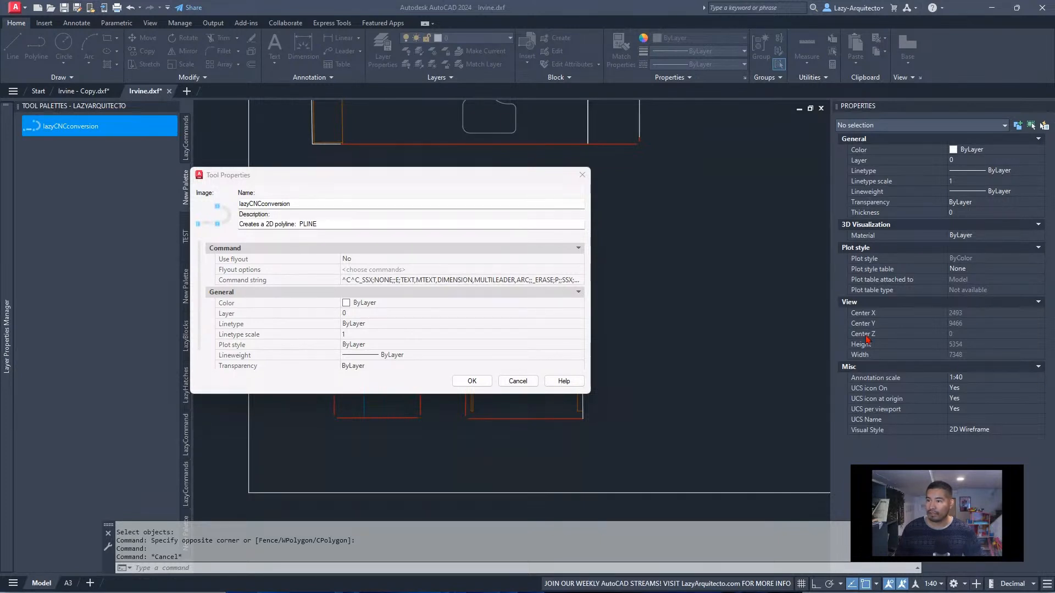
left_click(419, 279)
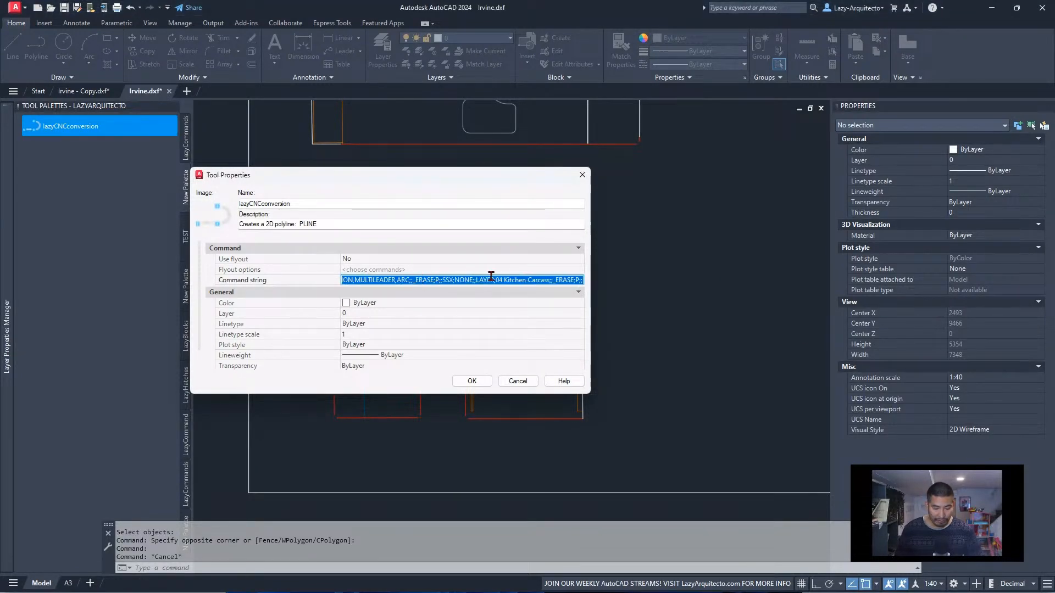
left_click(571, 279)
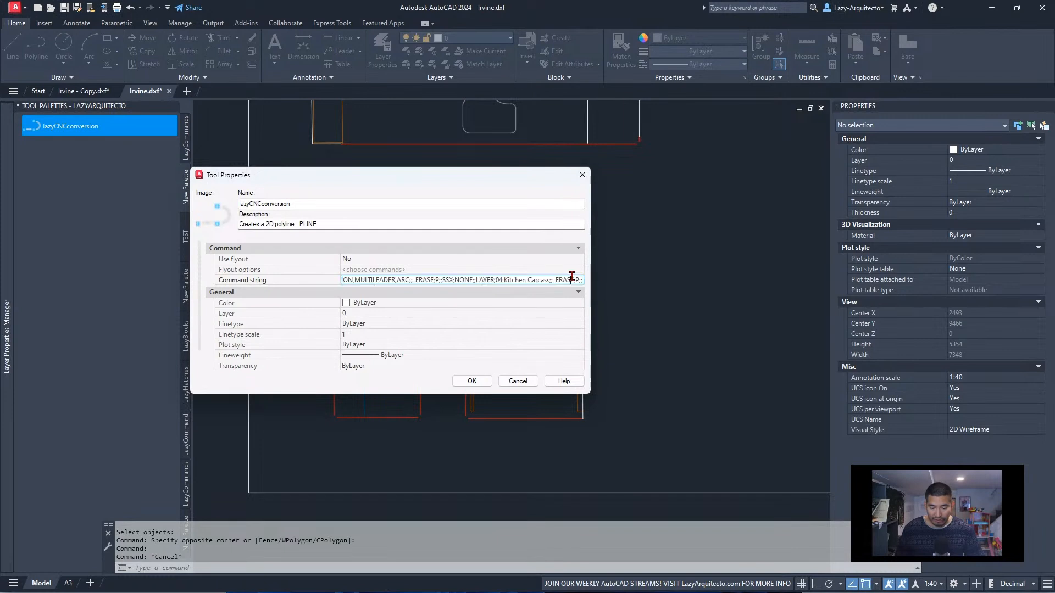
left_click(505, 280)
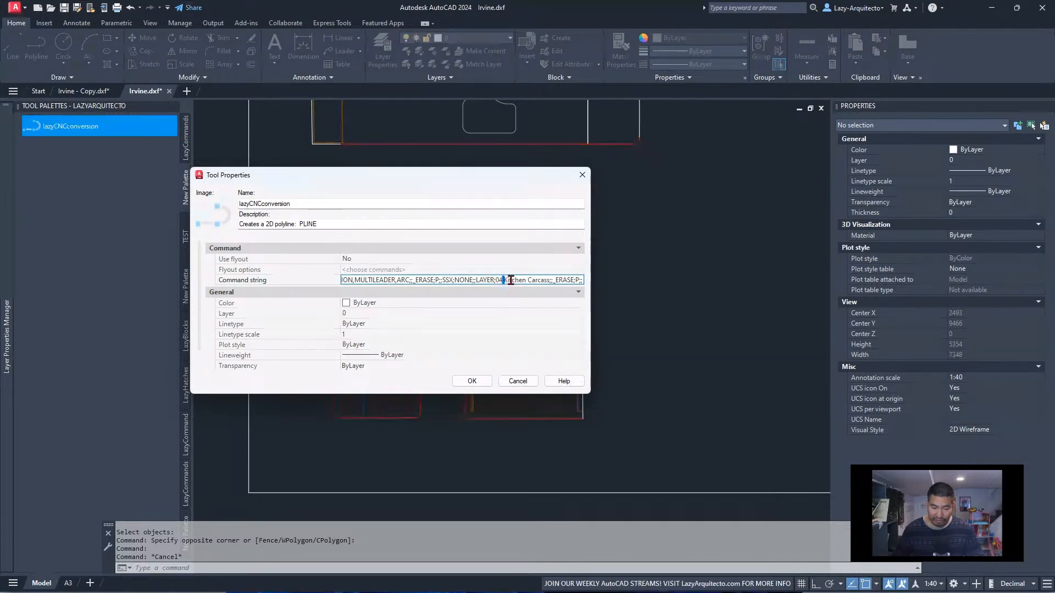
left_click(525, 280)
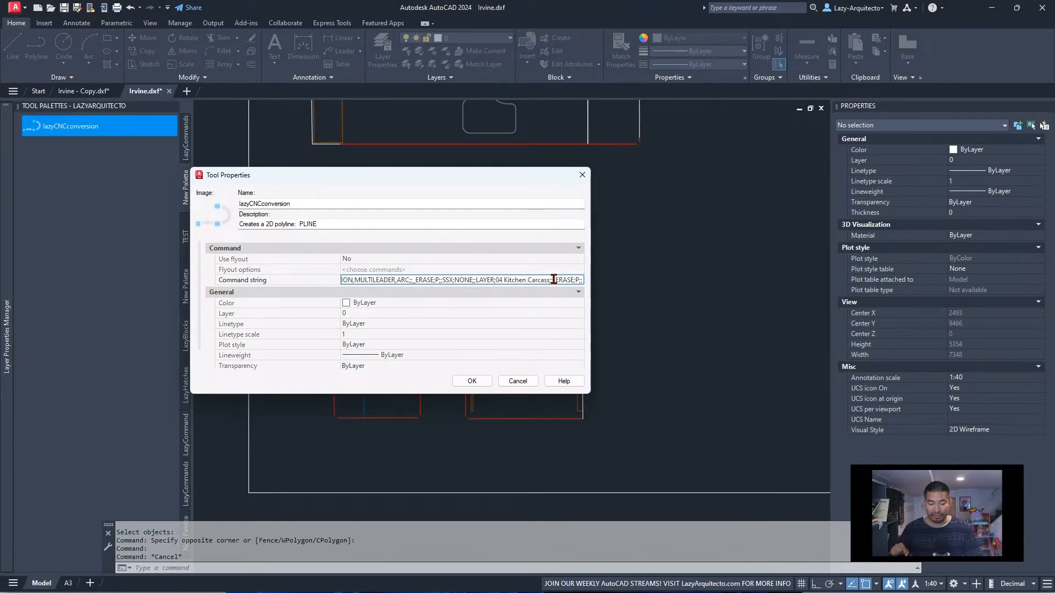
double_click(551, 280)
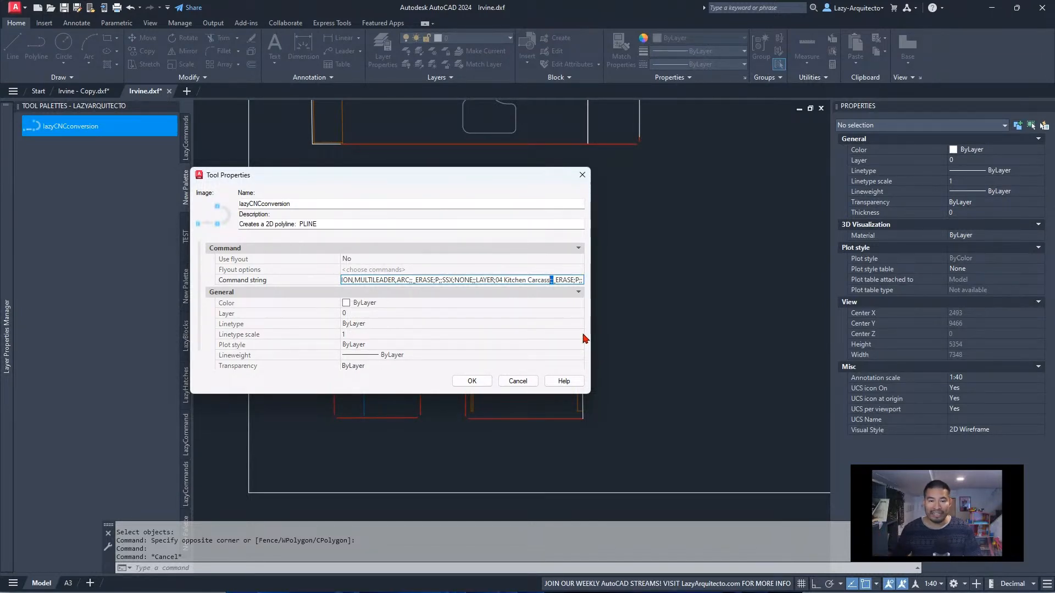
Enclose the layer name 04 Kitchen Carcass in double quotes in the command string and save the tool properties
left_click(525, 279)
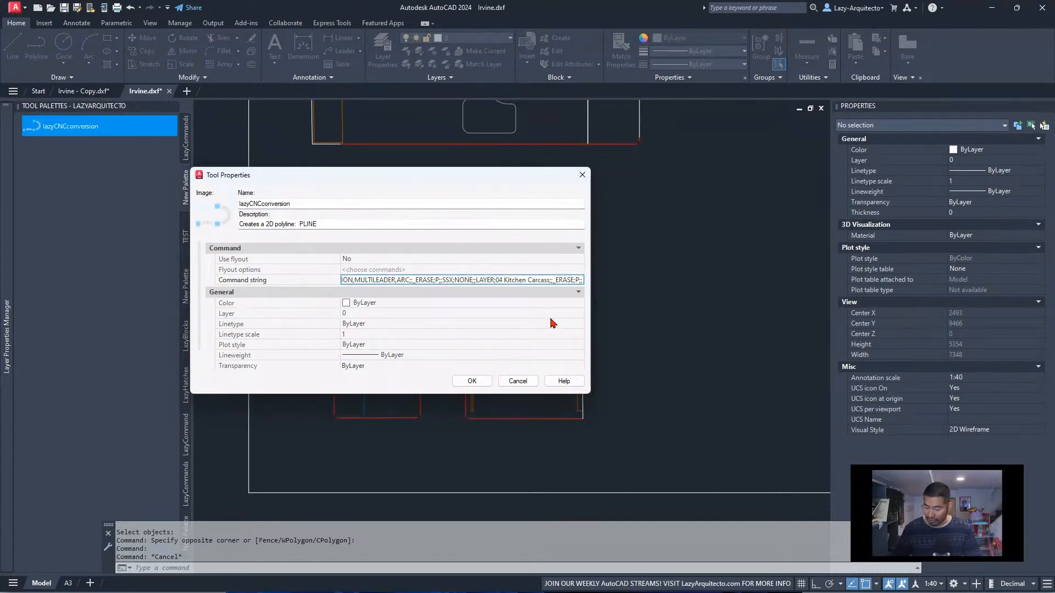
type("\"")
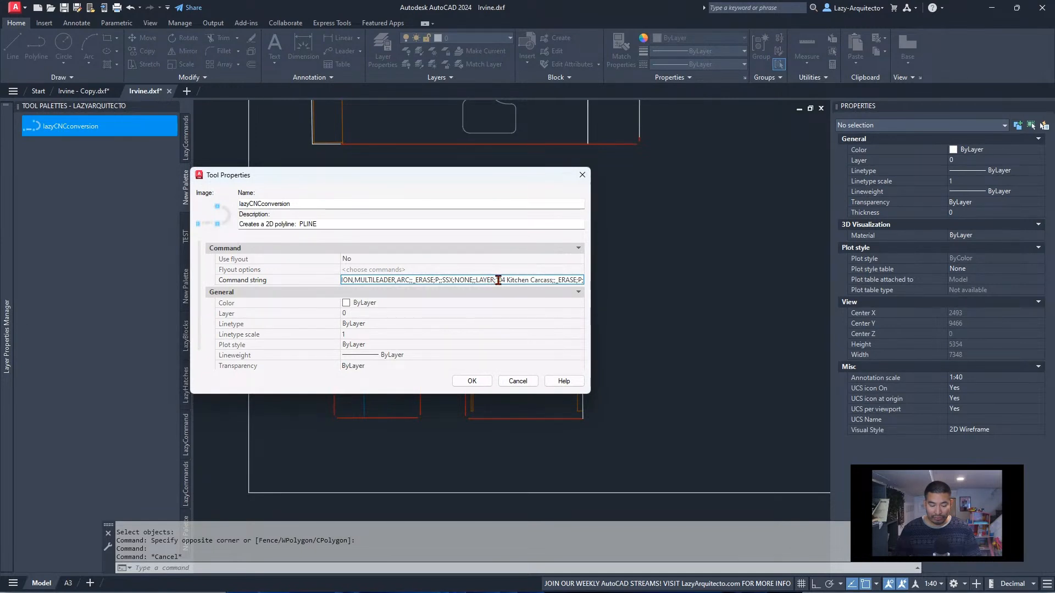
left_click(552, 280)
type("\"")
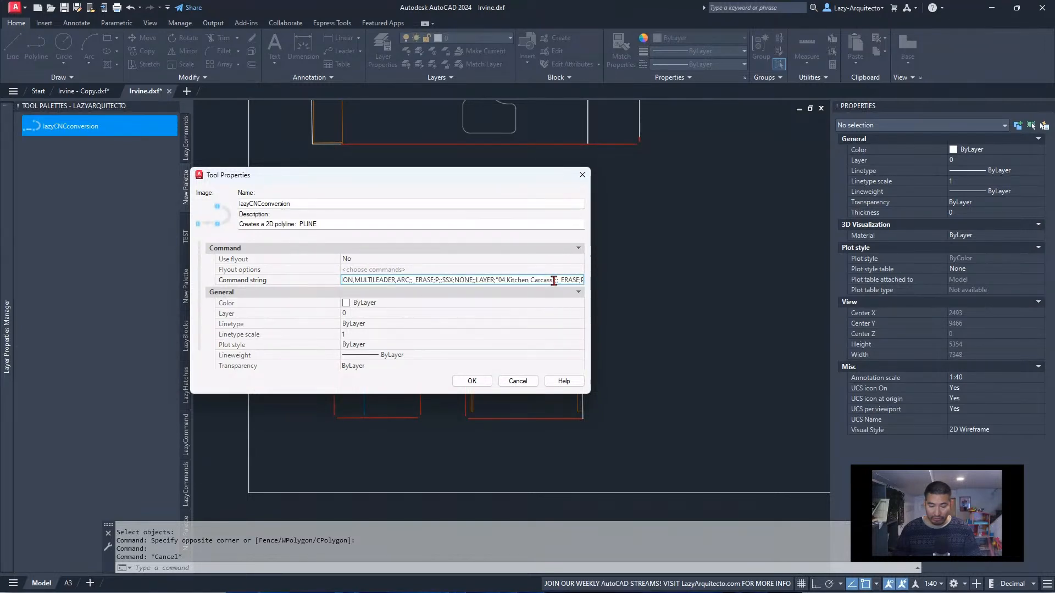
left_click_drag(499, 278, 552, 281)
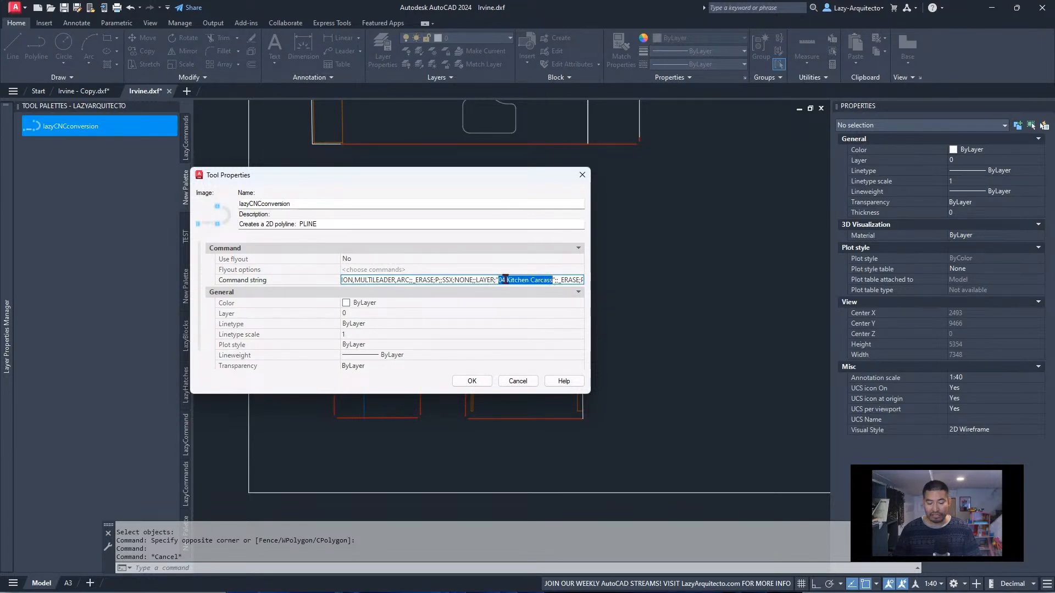
left_click(558, 282)
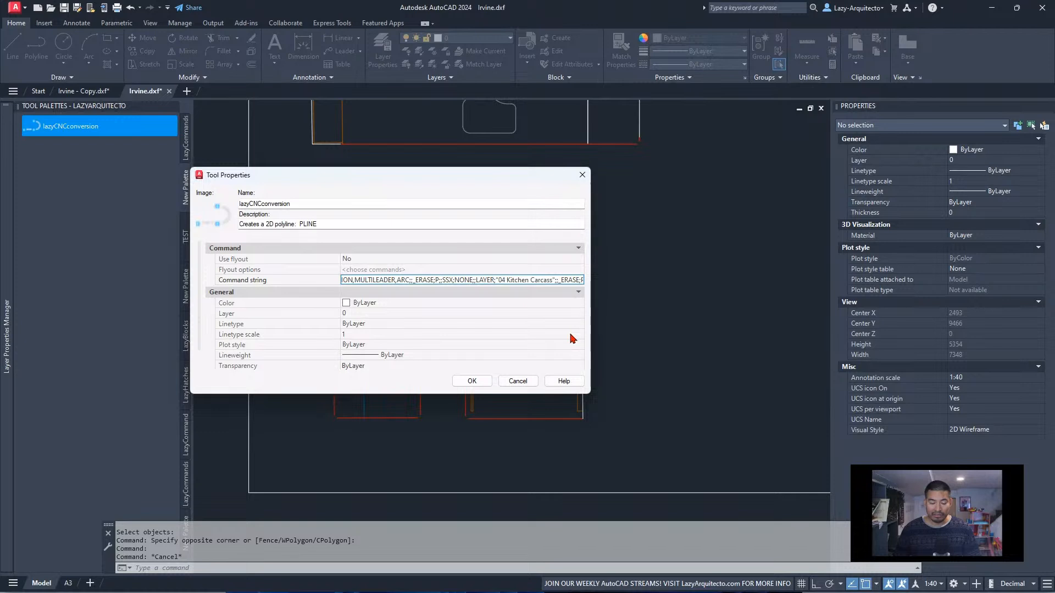
left_click(486, 383)
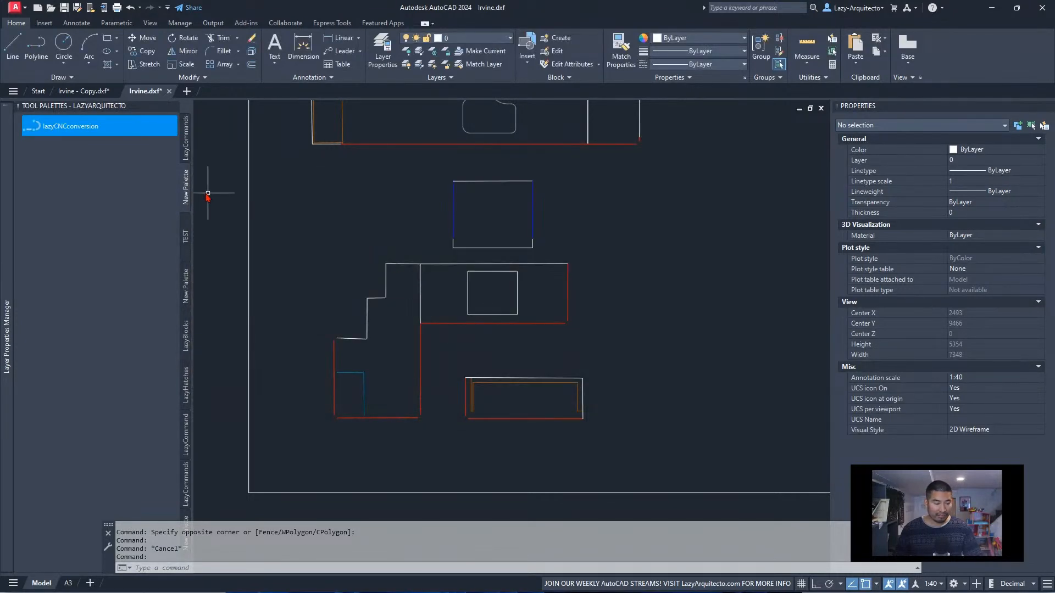
Run the lazyCNCconversion macro with the quoted layer name and read its command history
left_click(70, 126)
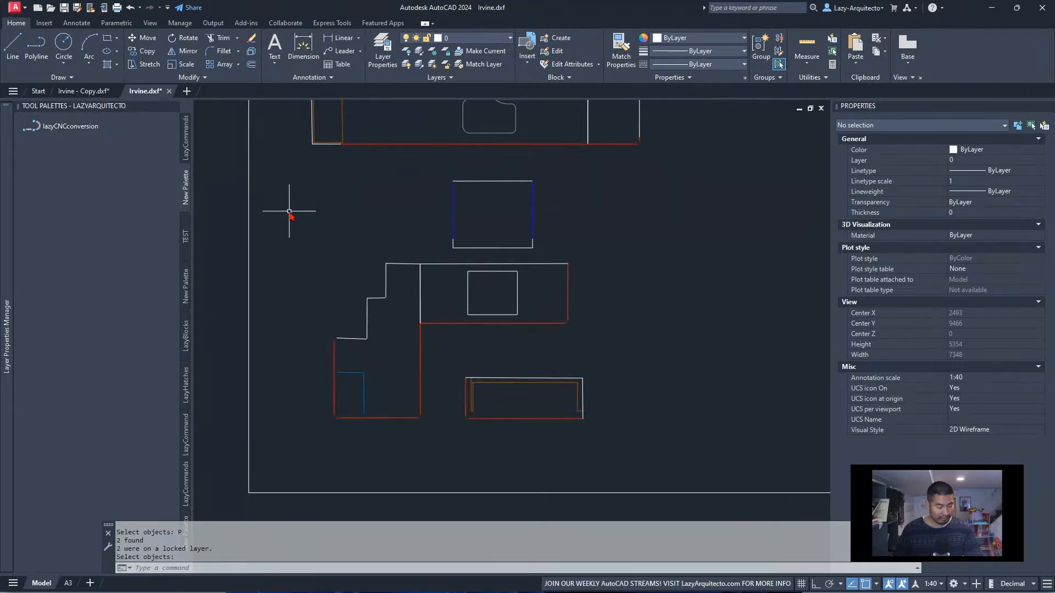
middle_click_drag(371, 258, 396, 286)
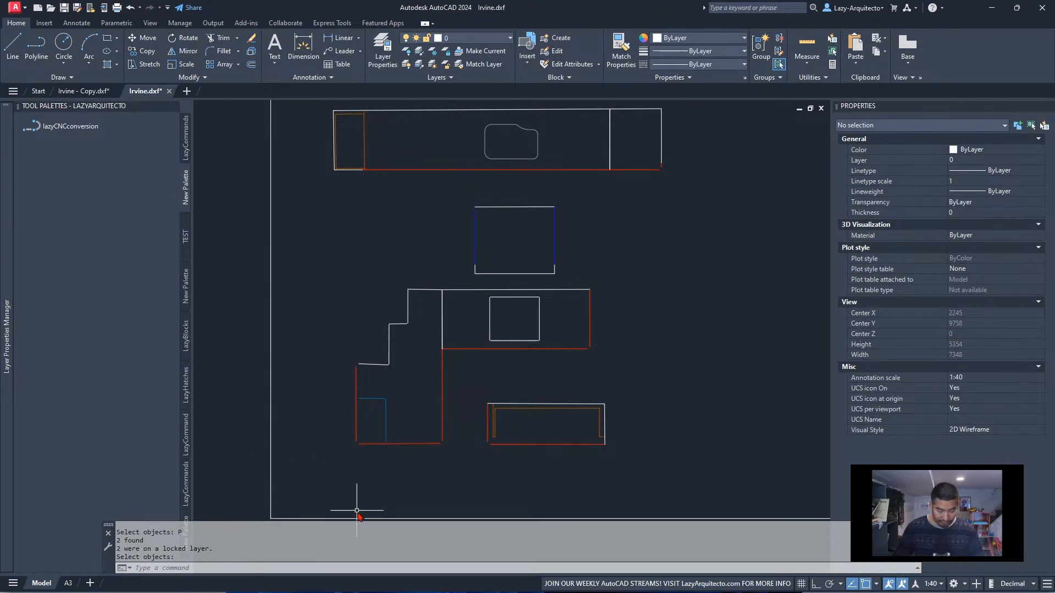
key("F2")
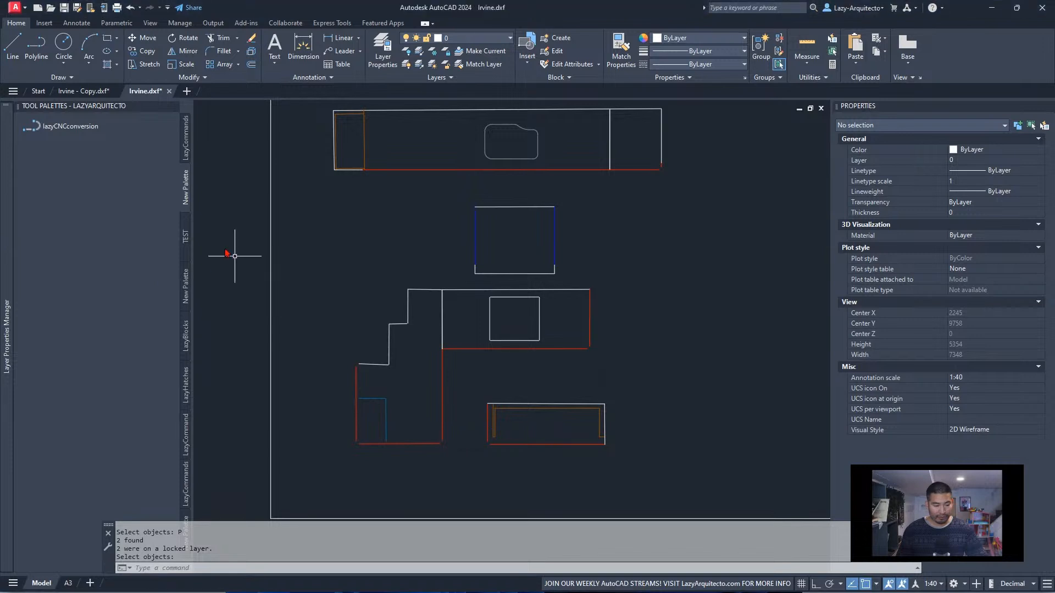
right_click(54, 126)
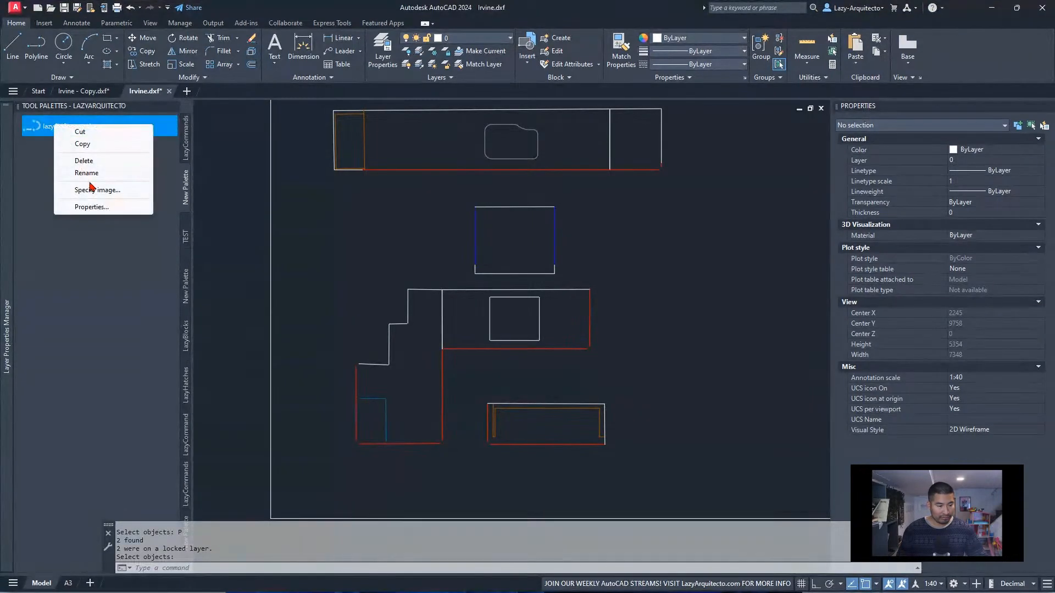
left_click(110, 206)
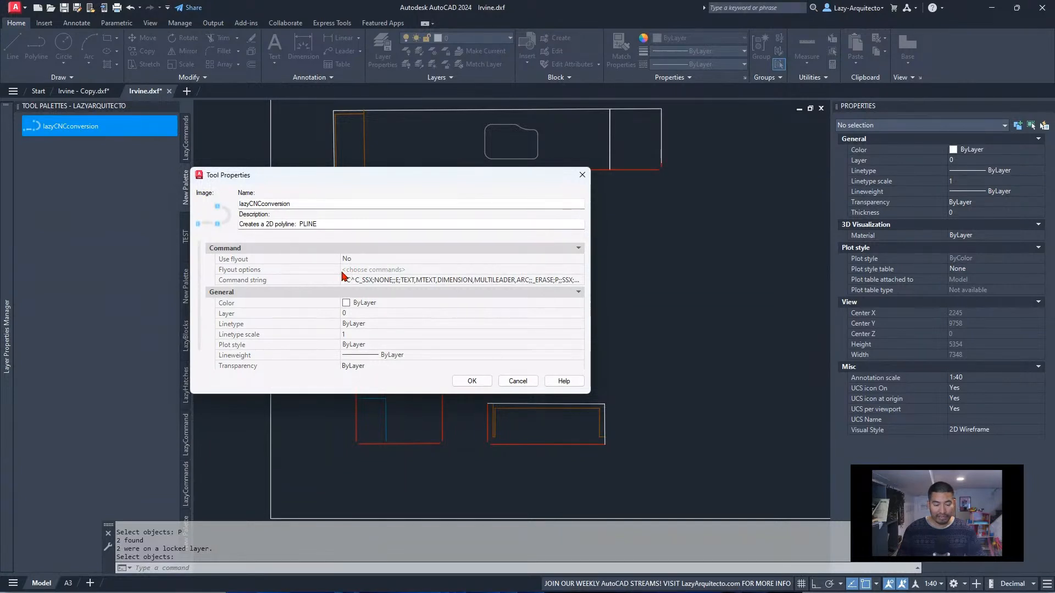
left_click_drag(340, 272, 232, 270)
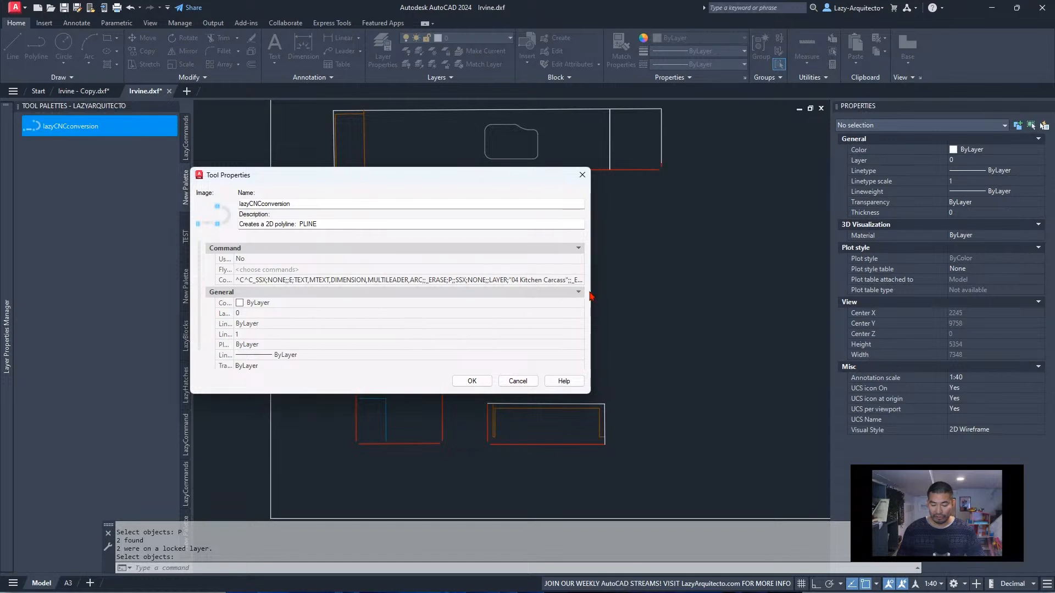
left_click_drag(589, 296, 700, 294)
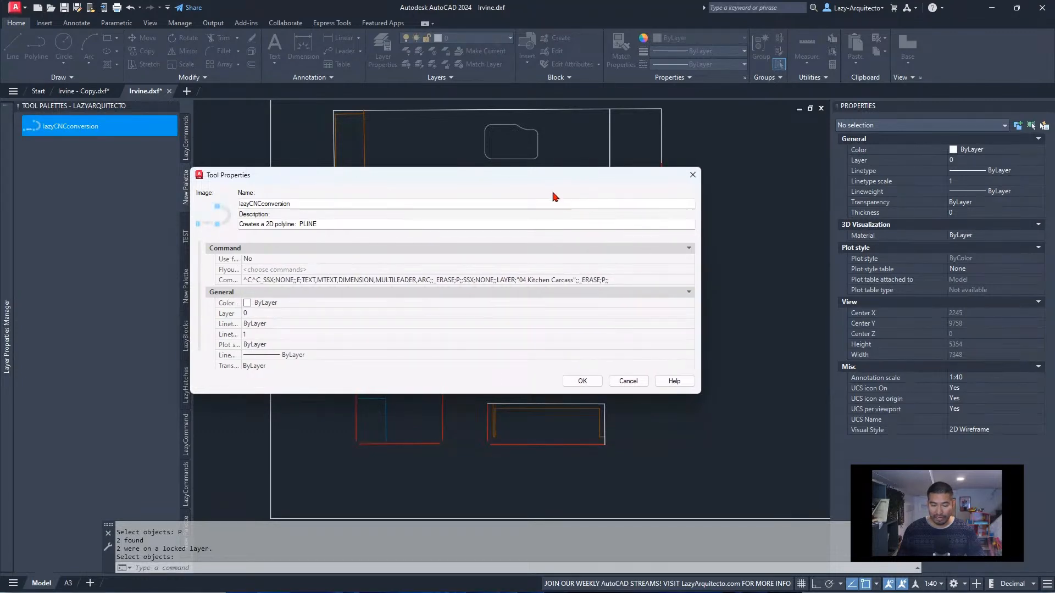
left_click_drag(538, 168, 572, 175)
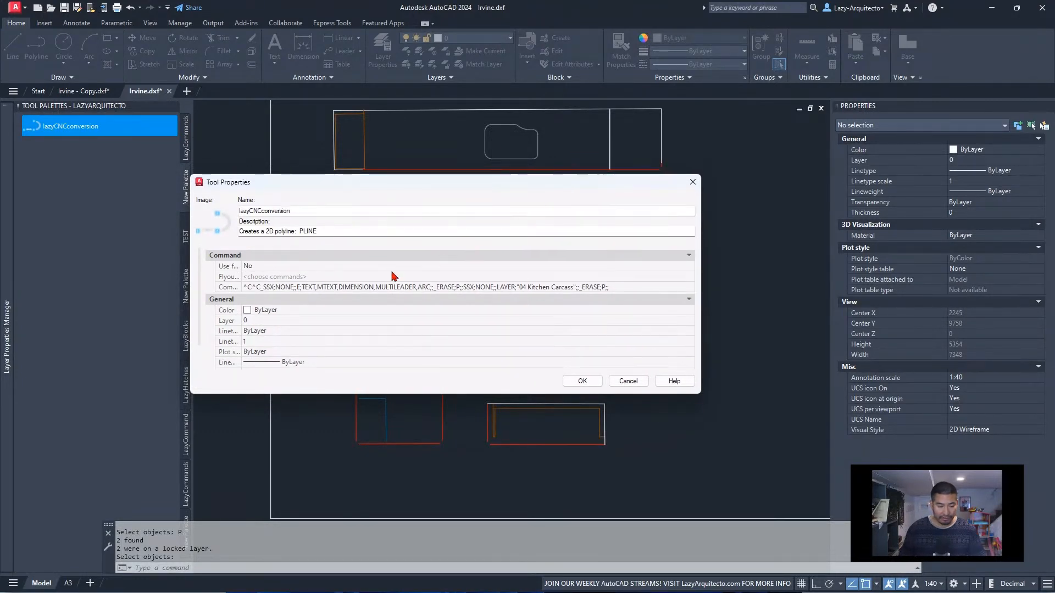
left_click(401, 287)
left_click(423, 287)
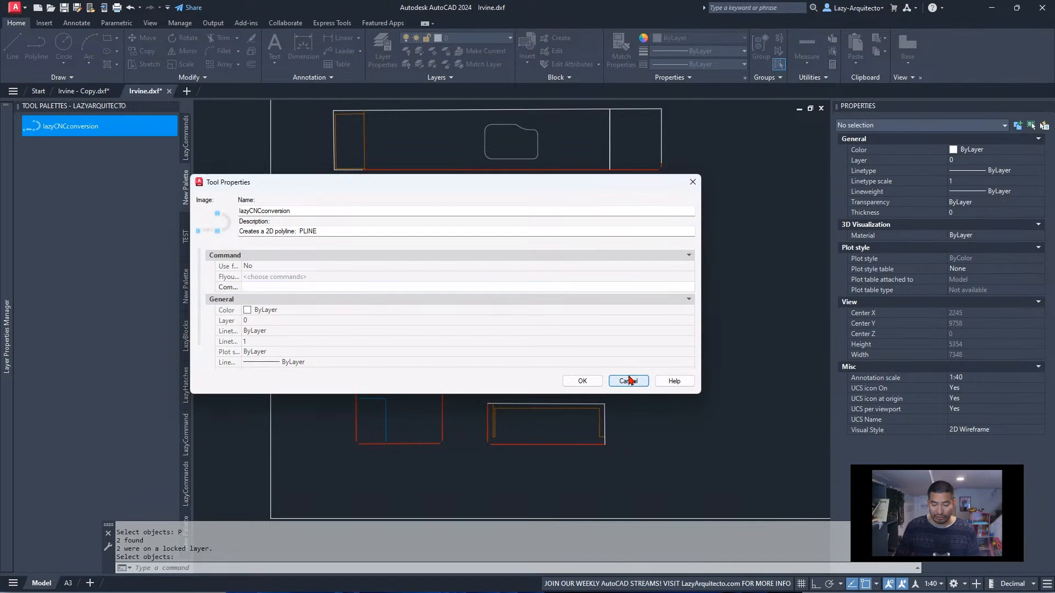
left_click(629, 380)
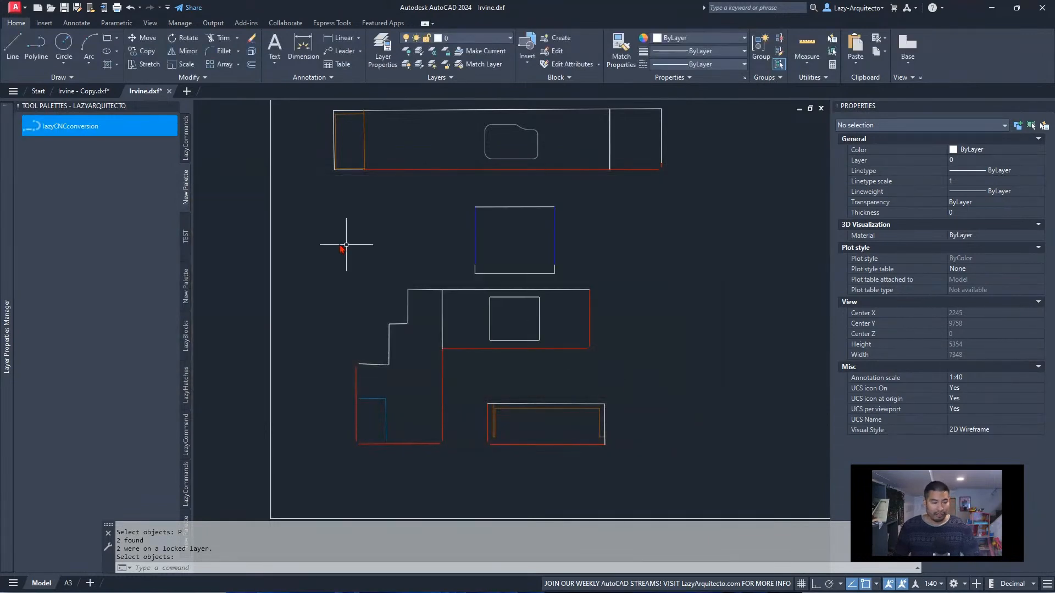
Duplicate the lazyCNCconversion tool in the same palette and open the copy's tool properties
right_click(112, 135)
right_click(90, 124)
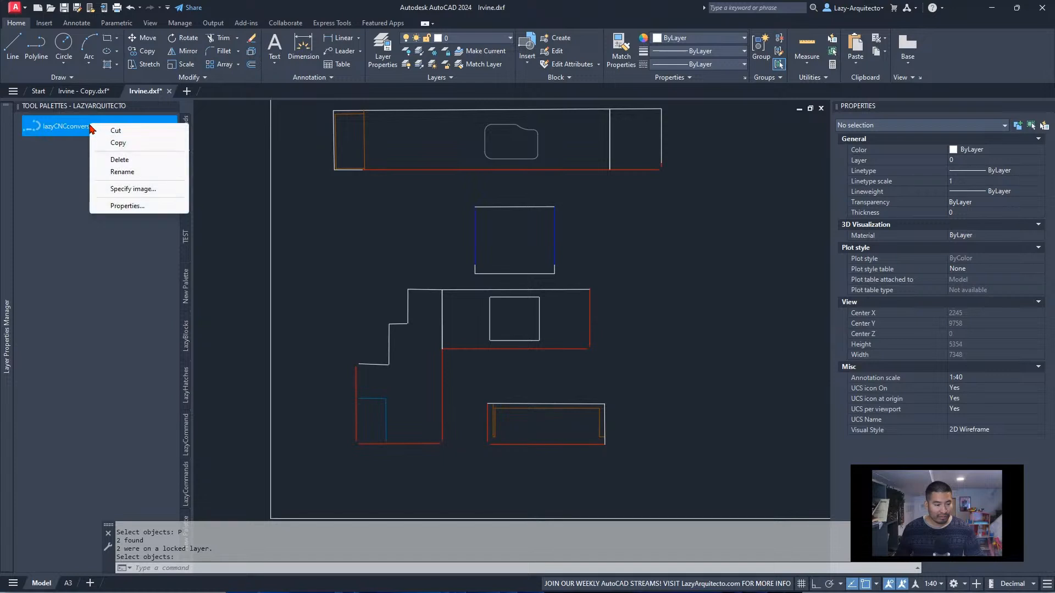
left_click(118, 143)
right_click(90, 217)
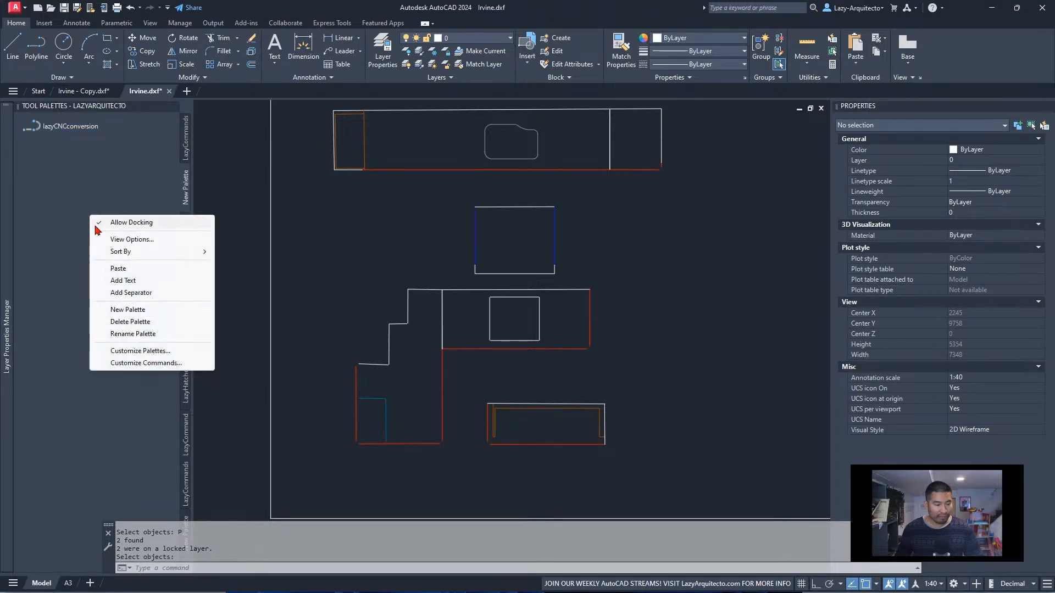
left_click(118, 269)
right_click(83, 150)
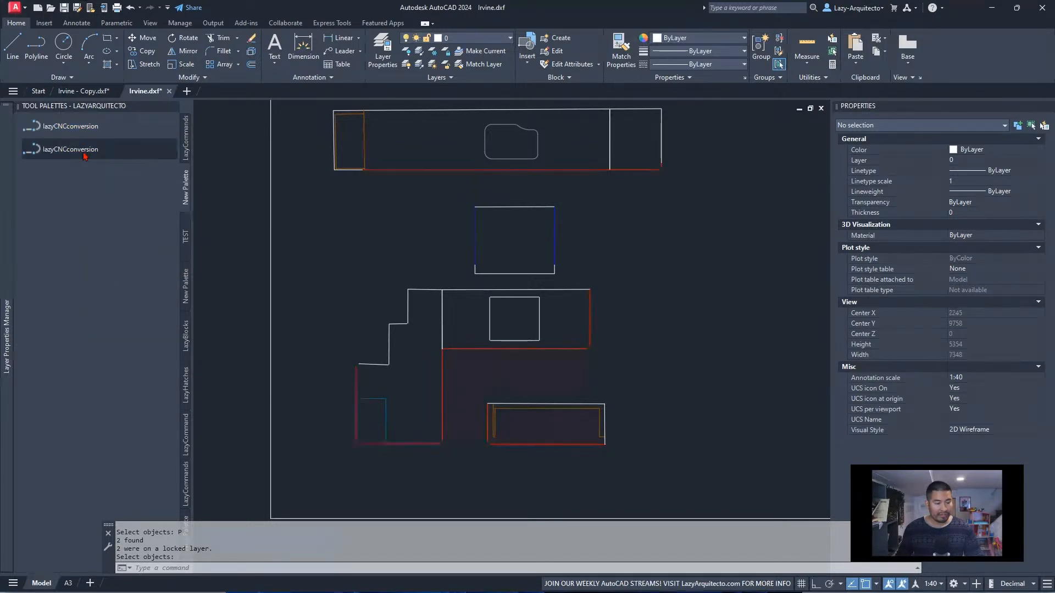
left_click(119, 234)
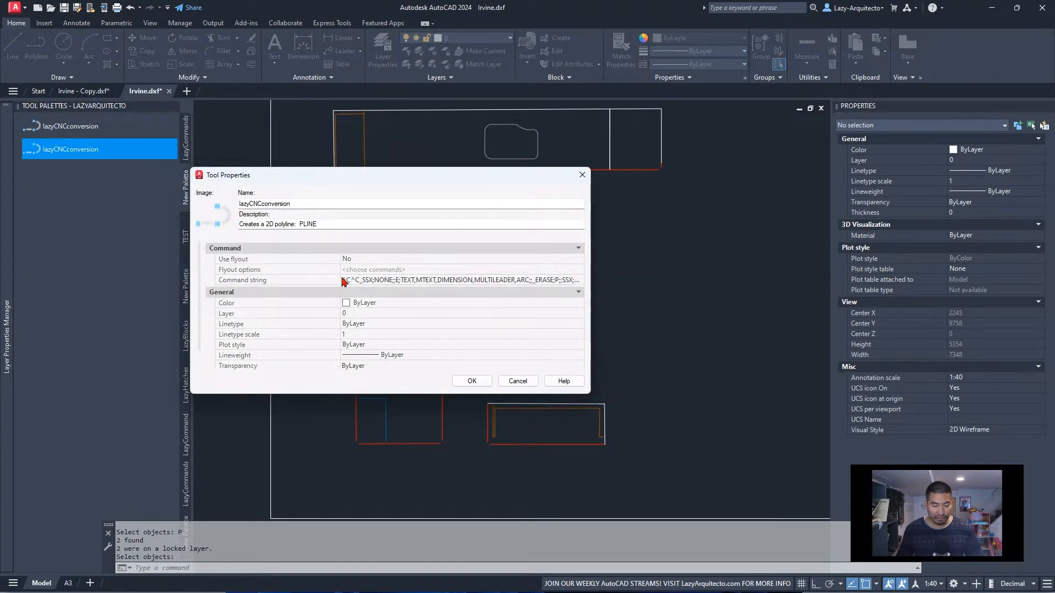
Reduce the copied tool's command string to SSX;NONE;;LAYER;"04 Kitchen Carcass";;_ERASE;P;; and save the tool properties
left_click_drag(340, 277, 233, 277)
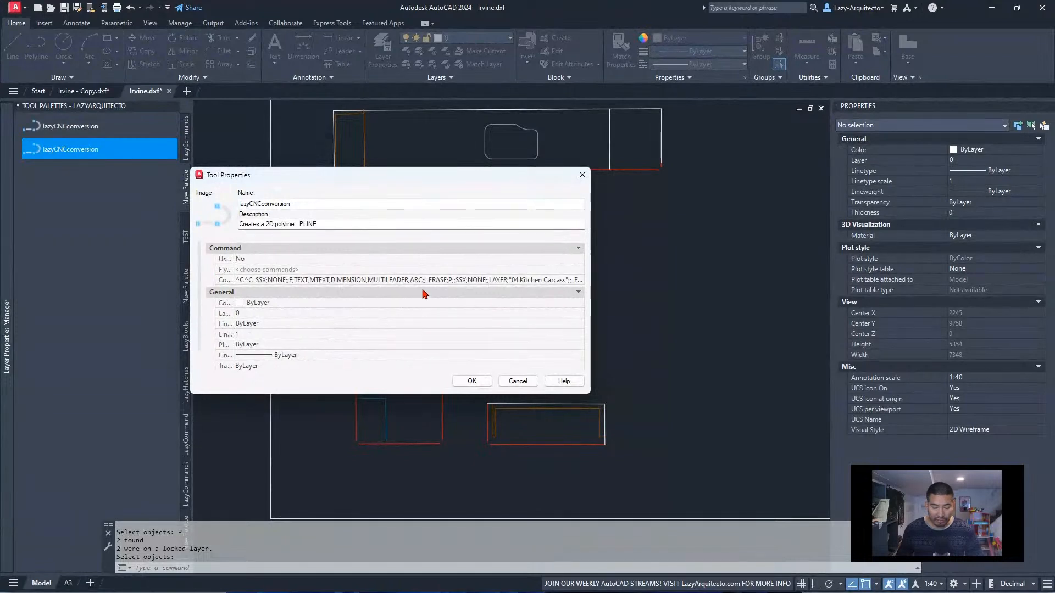
left_click(458, 281)
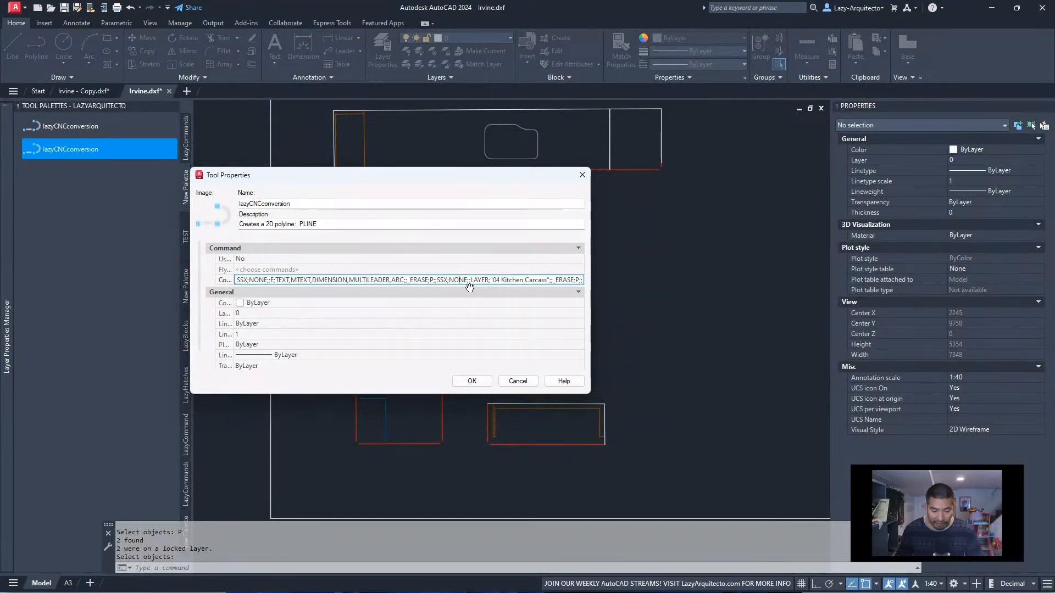
left_click_drag(438, 280, 256, 280)
key("Delete")
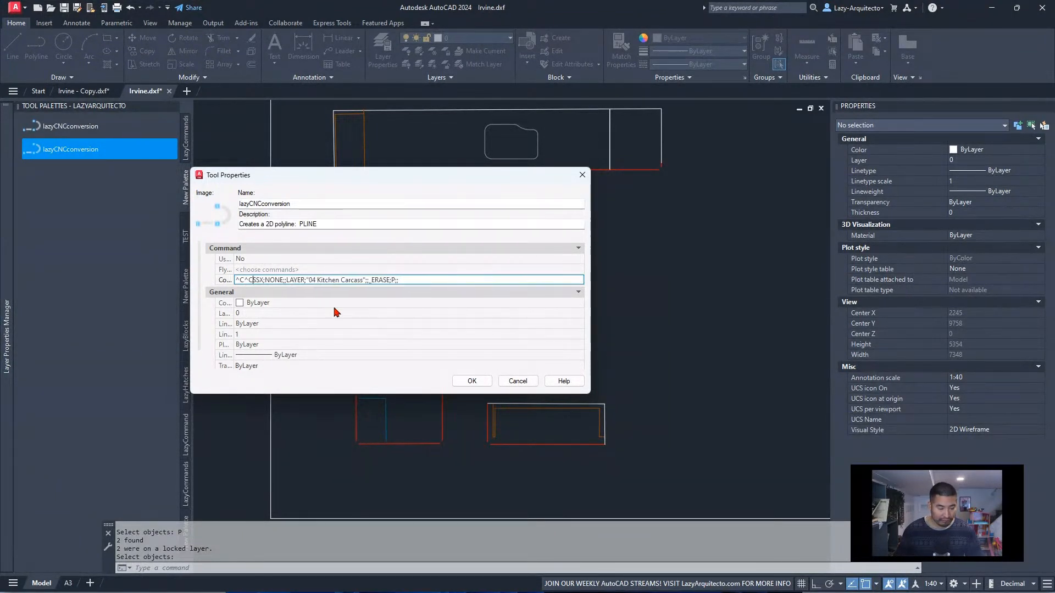
key("BackSpace")
key("BackSpace")
key("BackSpace")
key("BackSpace")
left_click(390, 281)
left_click(391, 281)
left_click(391, 280)
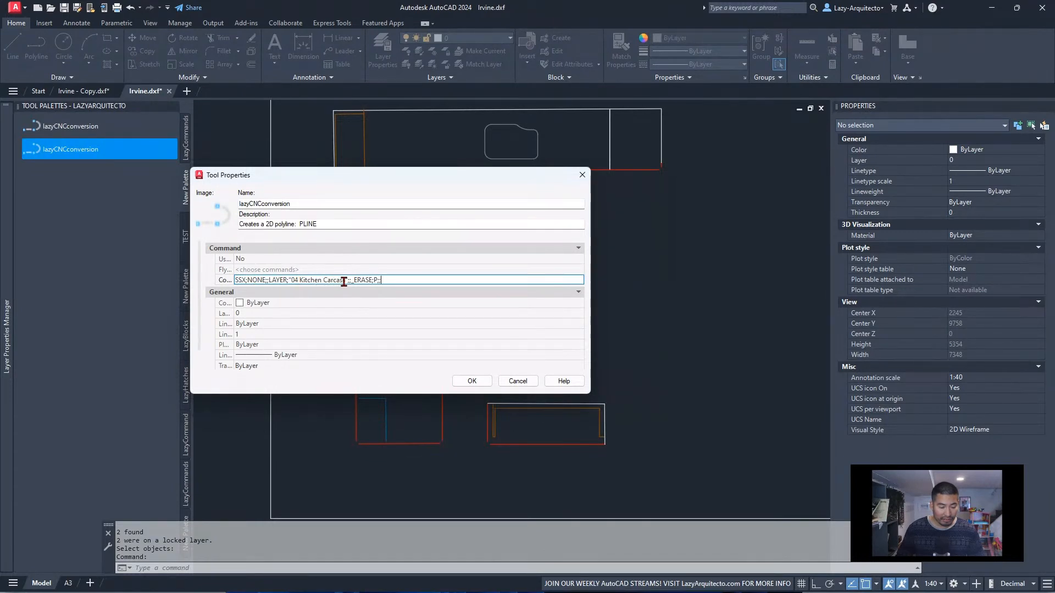
left_click(375, 282)
type("P")
left_click(472, 381)
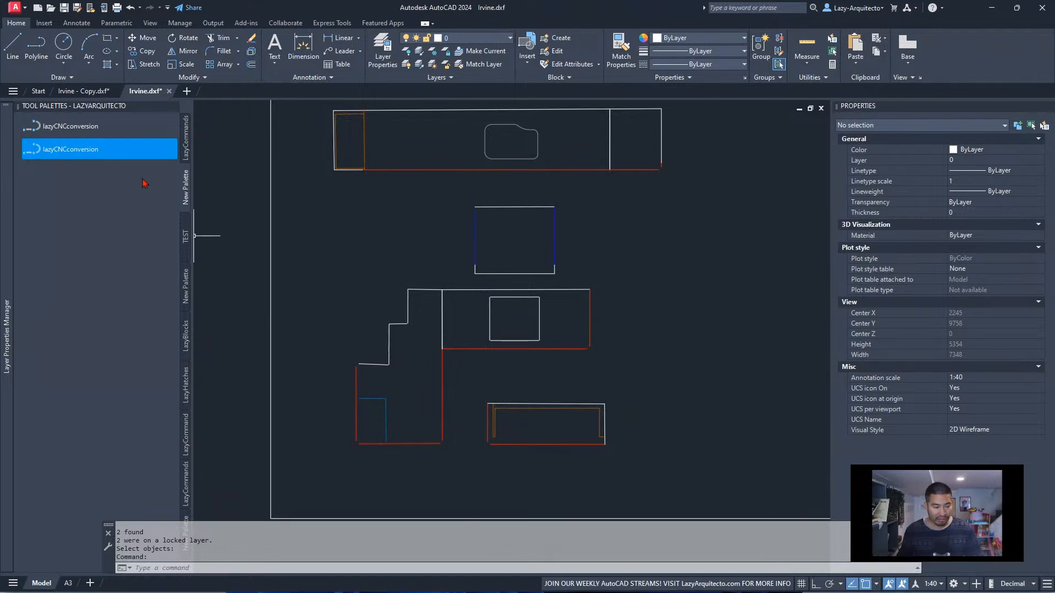
Run the shortened lazyCNCconversion copy to erase the kitchen carcass lines, and review its command string and the remaining drawing
left_click(94, 151)
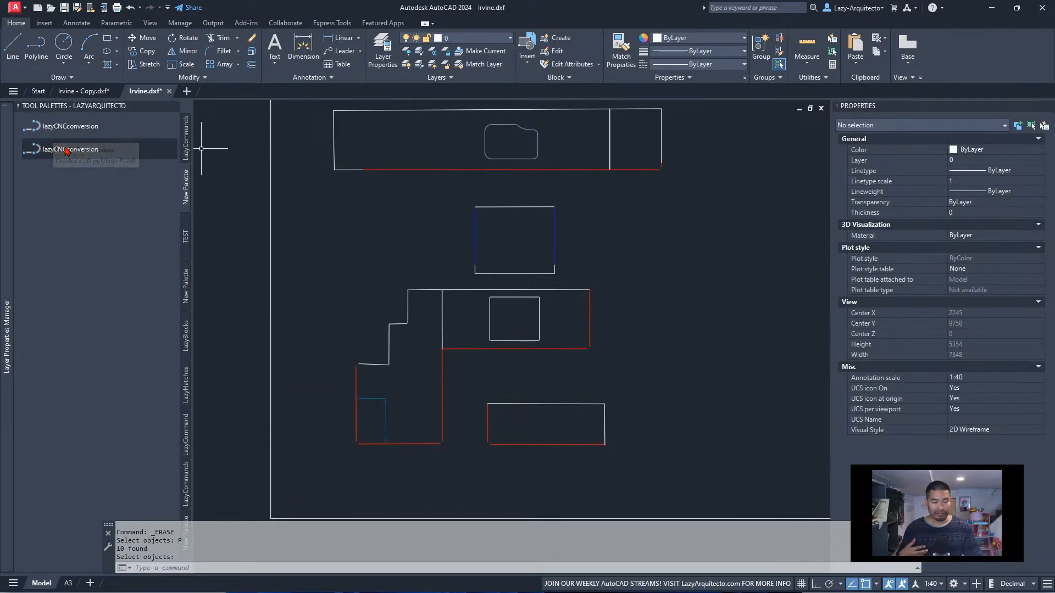
right_click(132, 150)
left_click(159, 234)
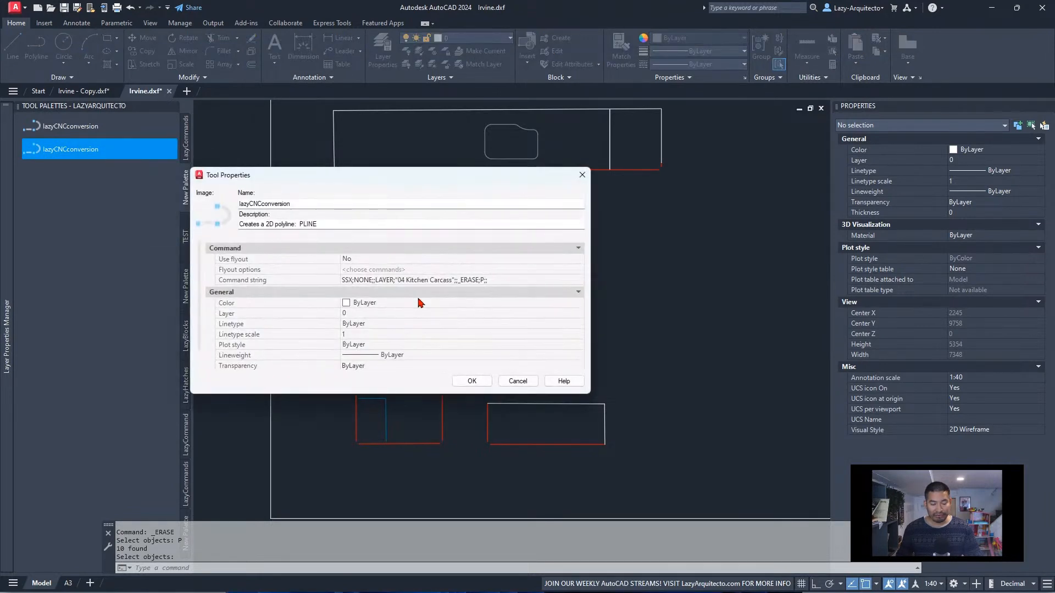
left_click(488, 279)
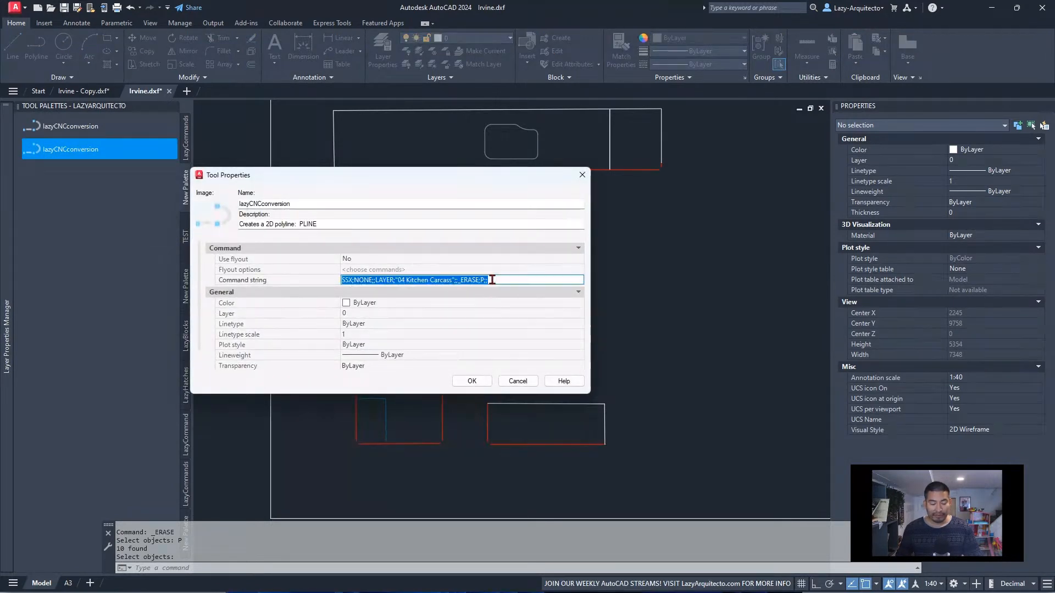
left_click(389, 277)
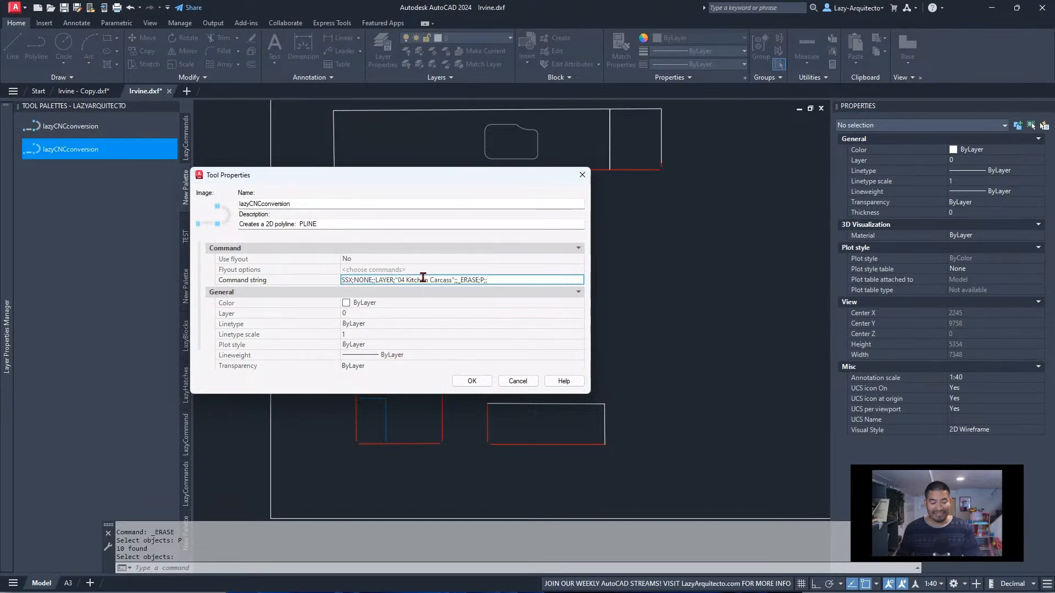
left_click(517, 381)
scroll(530, 436, "up", 3)
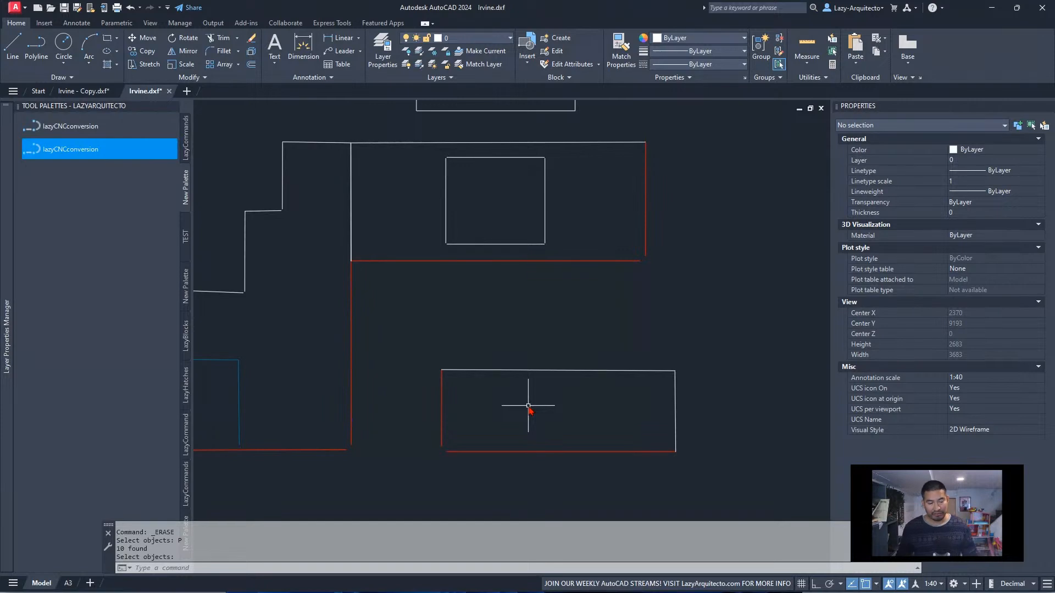
scroll(526, 409, "down", 3)
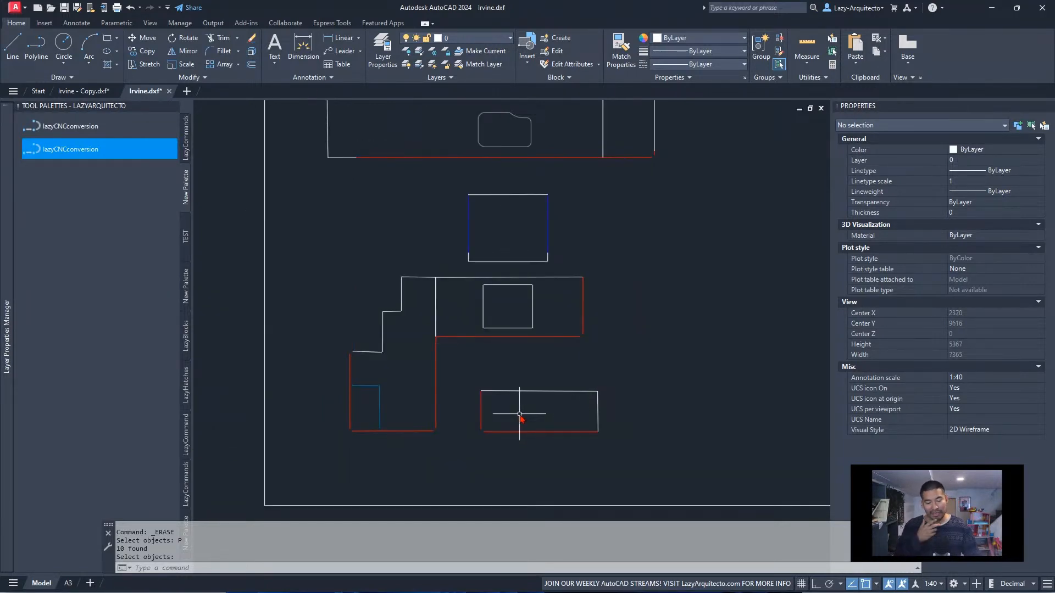
scroll(520, 414, "down", 3)
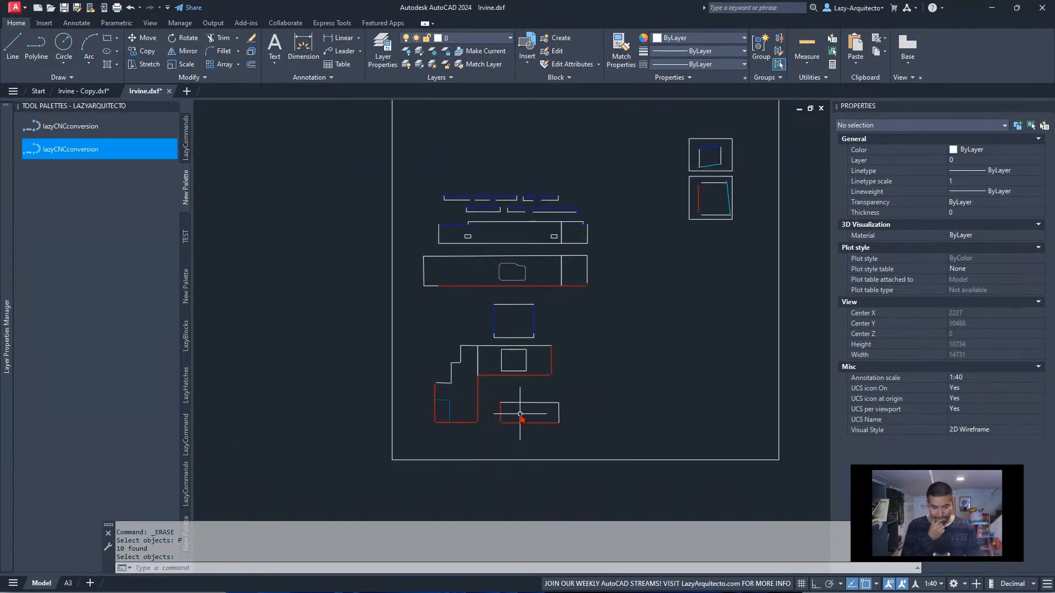
Delete the duplicate lazyCNCconversion tool from the palette
right_click(85, 154)
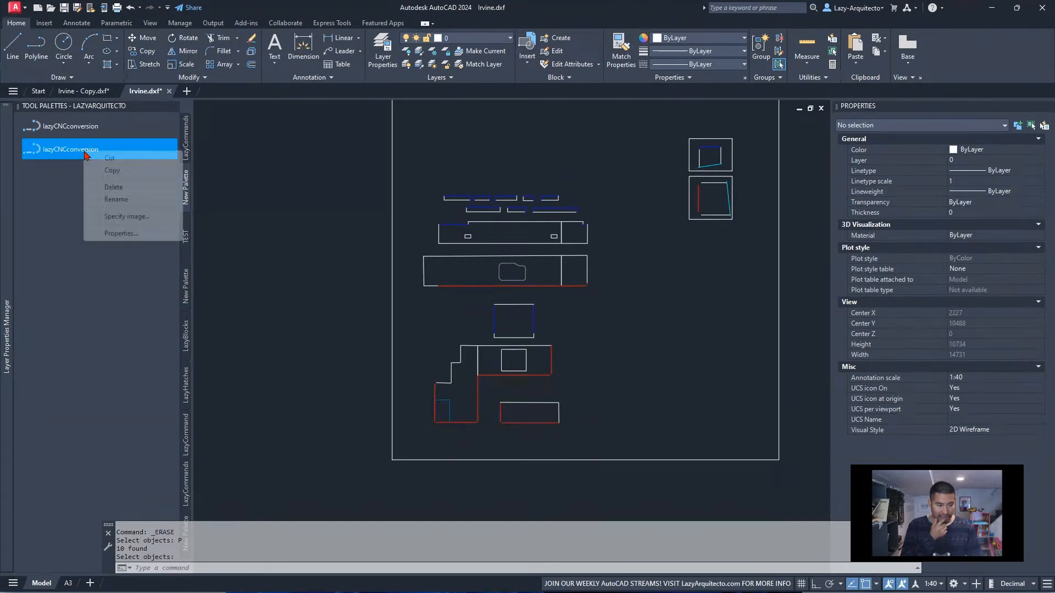
left_click(110, 187)
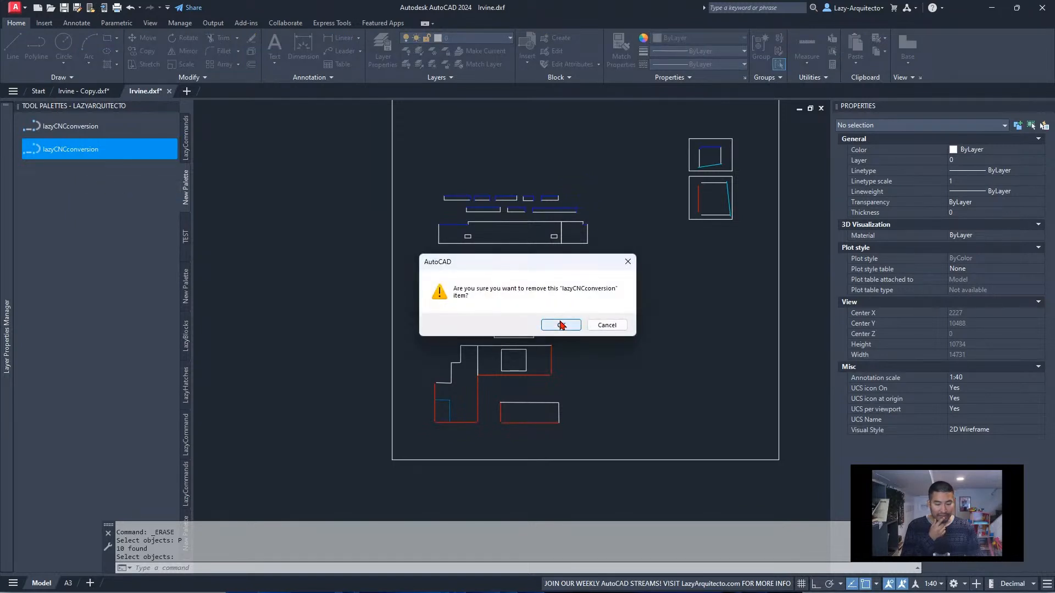
left_click(561, 325)
Examine the layer-erasing part of the original lazyCNCconversion tool's command string and close its properties without changes
right_click(92, 130)
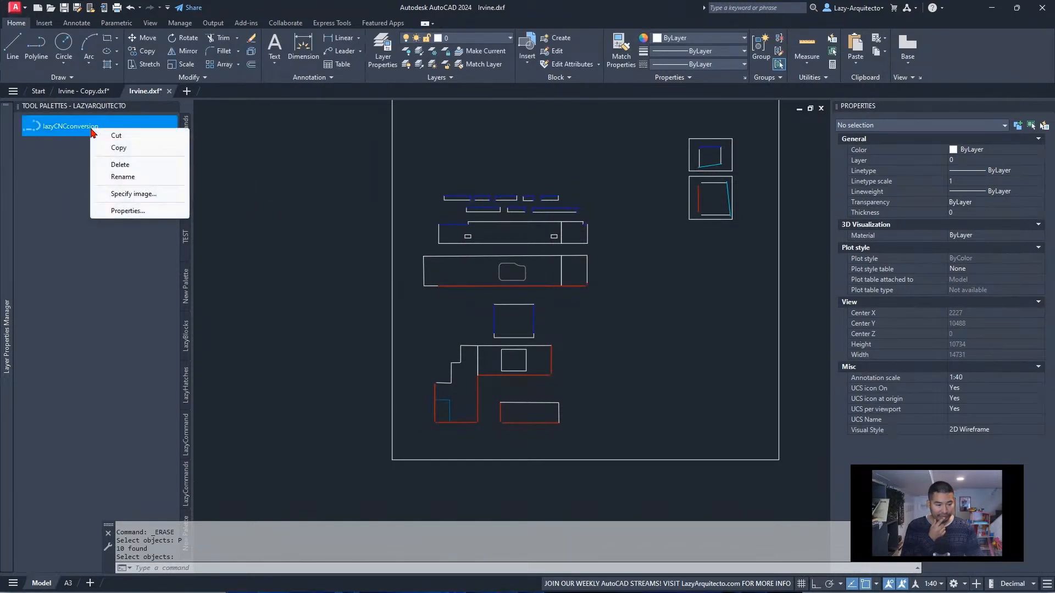
left_click(130, 210)
left_click(519, 282)
left_click_drag(517, 282, 582, 282)
left_click_drag(454, 281, 583, 287)
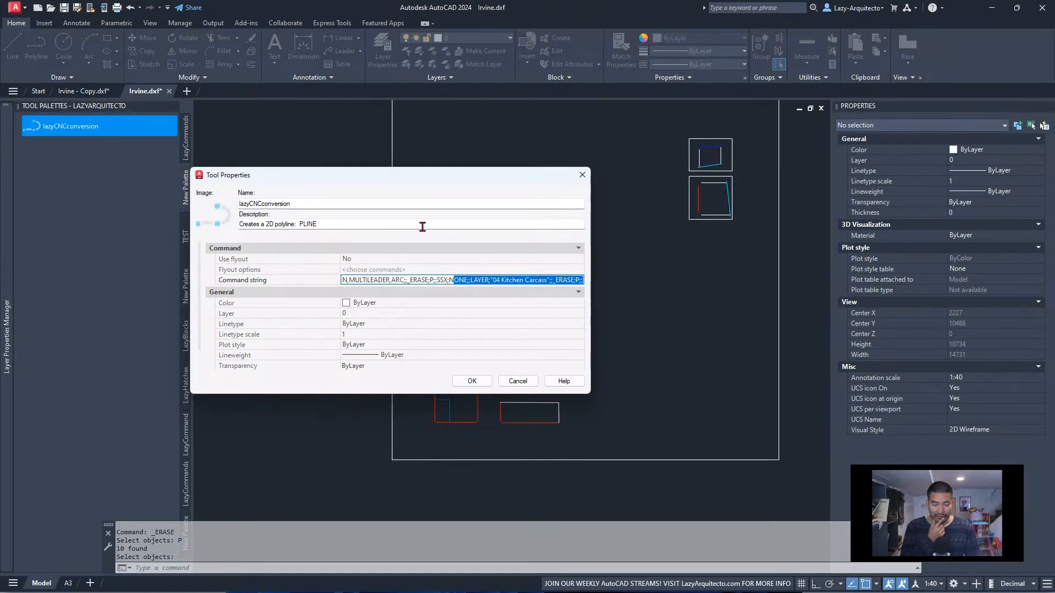
mouse_move(407, 177)
left_mouse_down()
mouse_move(479, 332)
mouse_move(499, 238)
left_mouse_up()
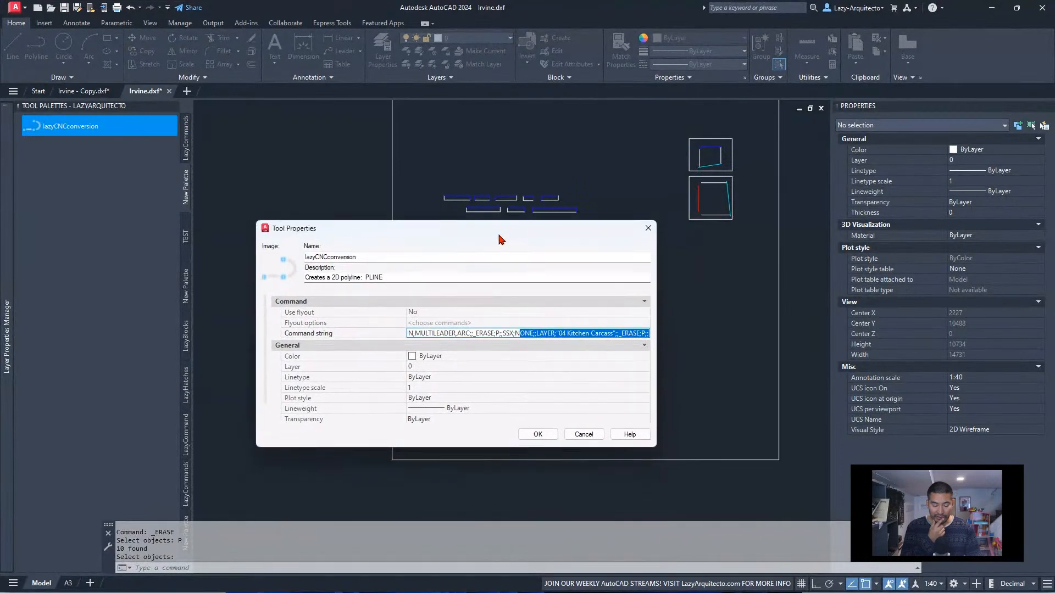
left_click(582, 435)
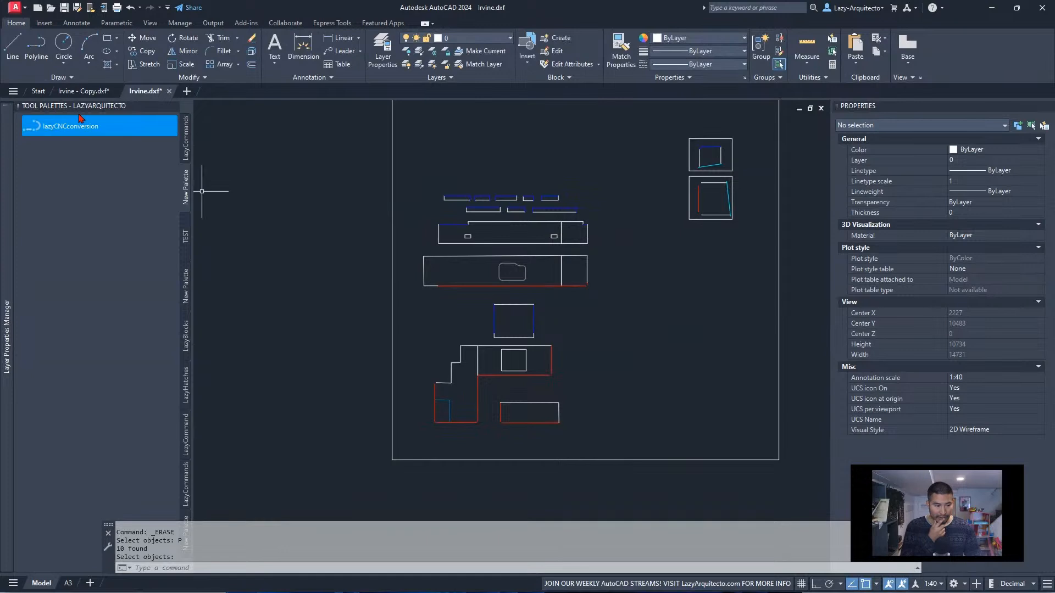
Switch to the Irvine - Copy.dxf drawing and examine the sink cutout in the typical drawing for staff
left_click(84, 90)
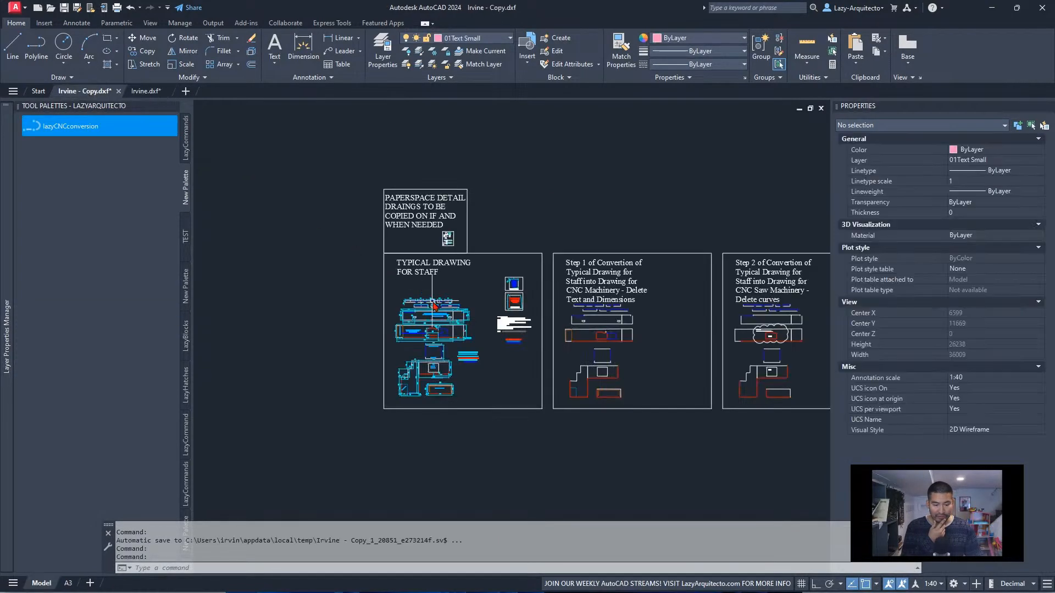
scroll(514, 331, "up", 6)
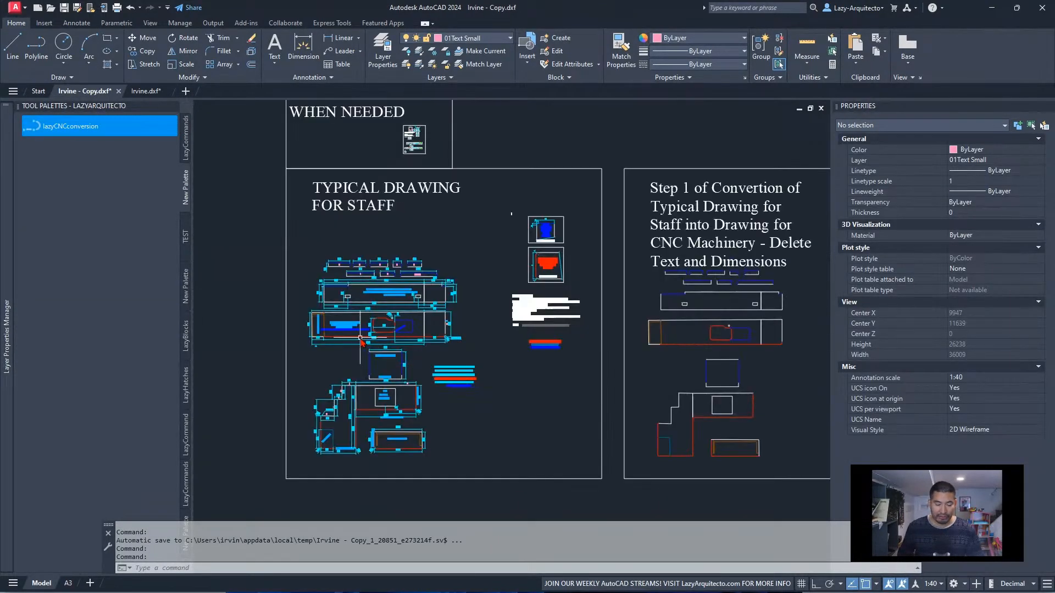
scroll(393, 302, "up", 6)
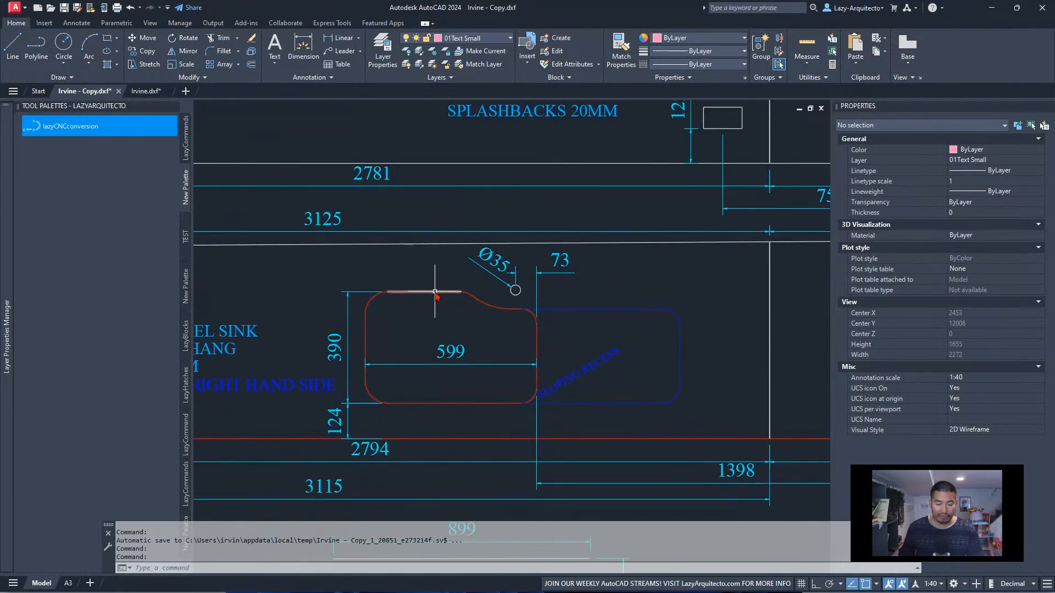
scroll(423, 268, "down", 9)
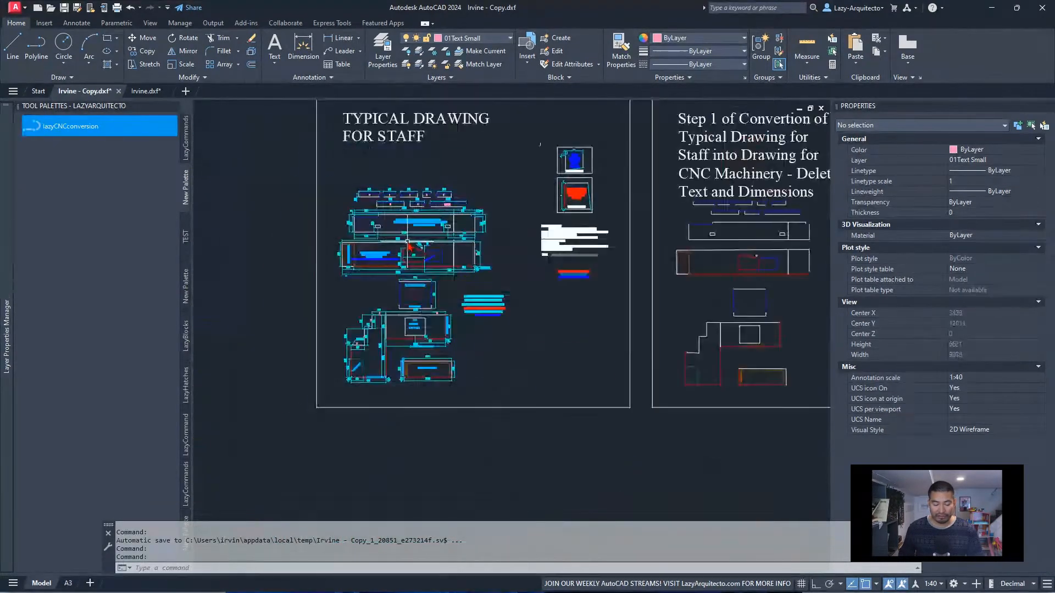
scroll(407, 266, "up", 3)
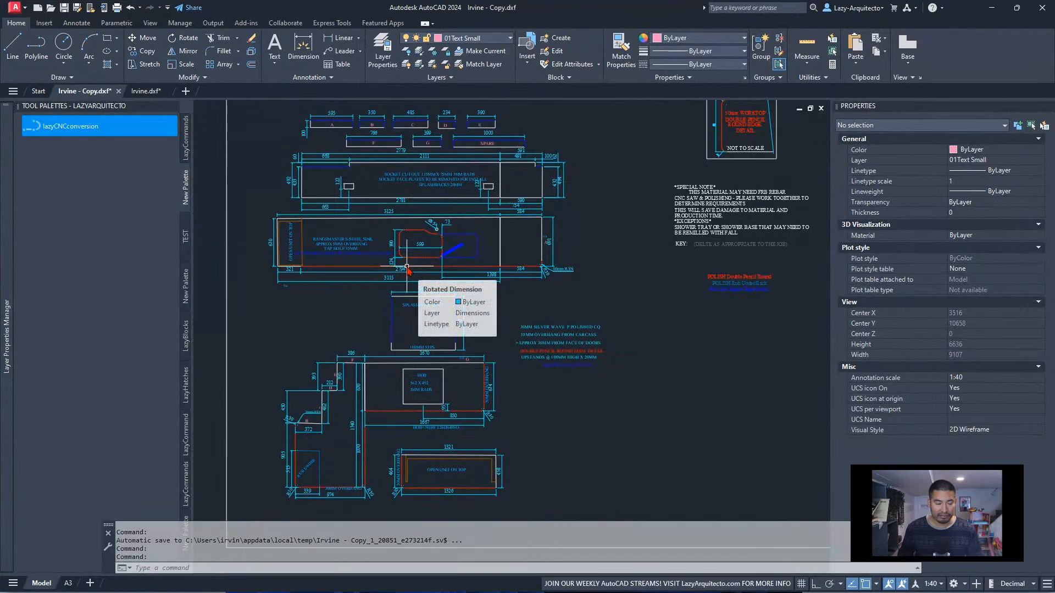
Run the lazyCNCconversion macro on the typical drawing for staff and undo it
left_click(66, 127)
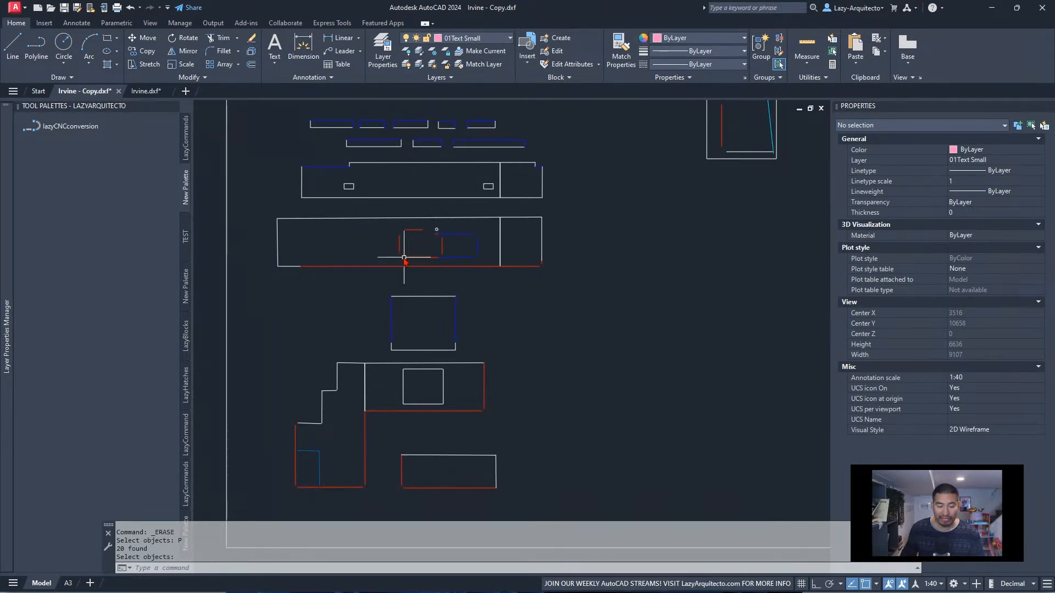
key("ctrl+z")
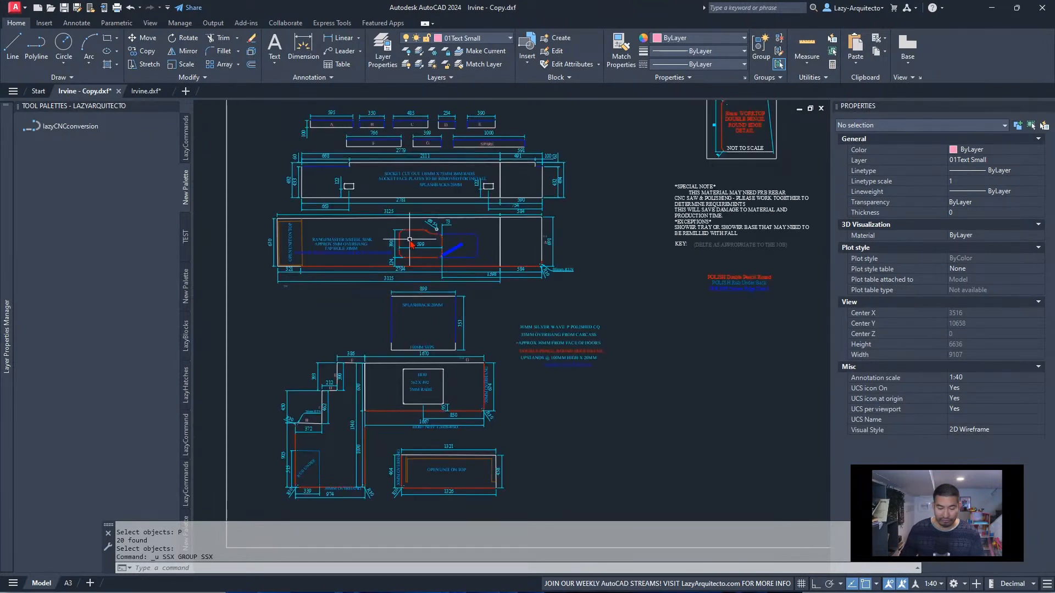
Window-select the red sink cutout outline and the Ø35 tap hole in the worktop
scroll(410, 240, "up", 6)
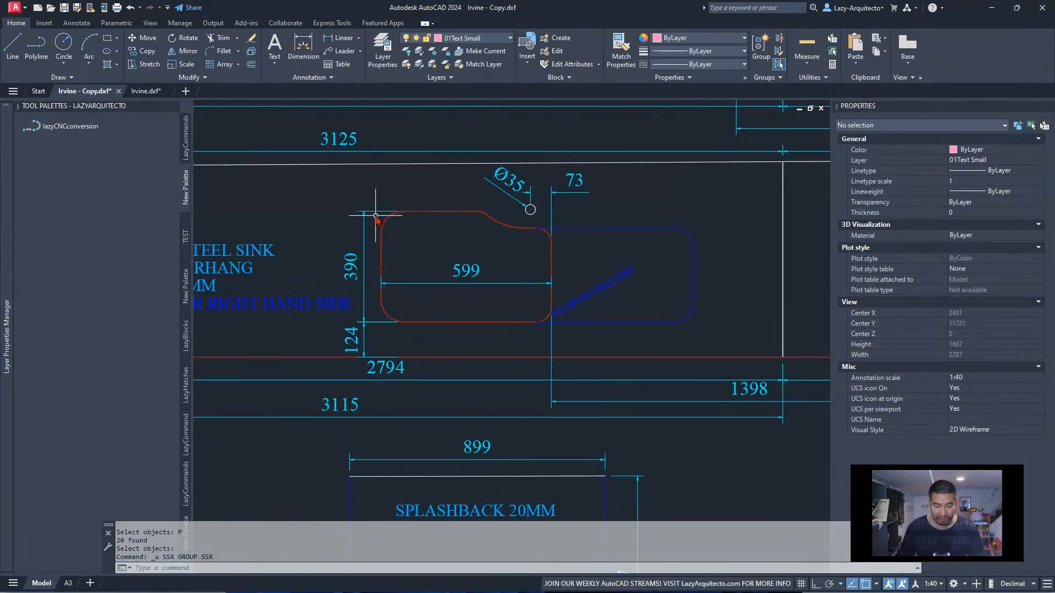
middle_click_drag(478, 238, 432, 248)
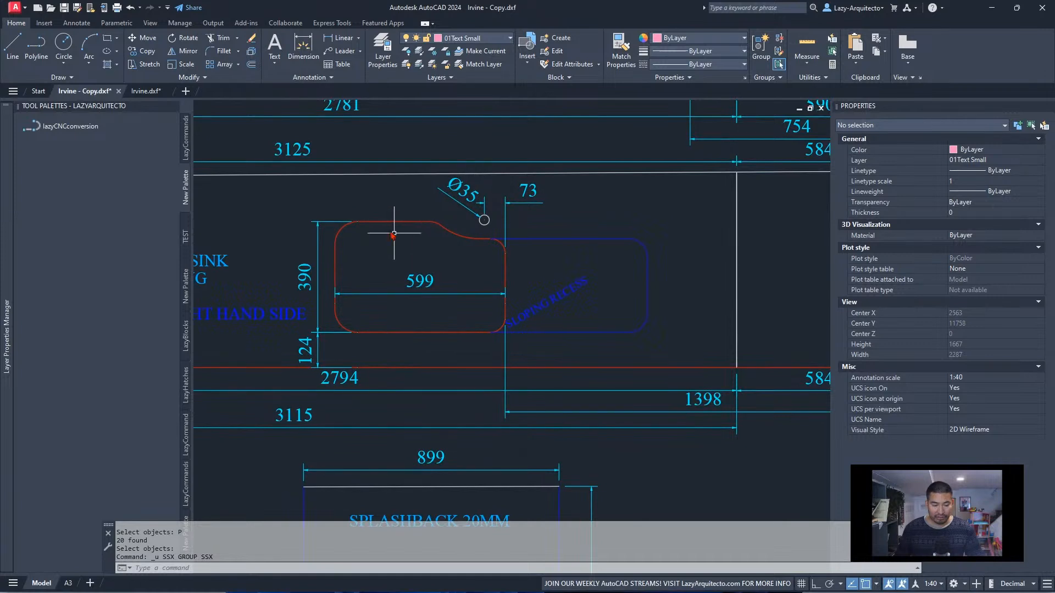
left_click(321, 206)
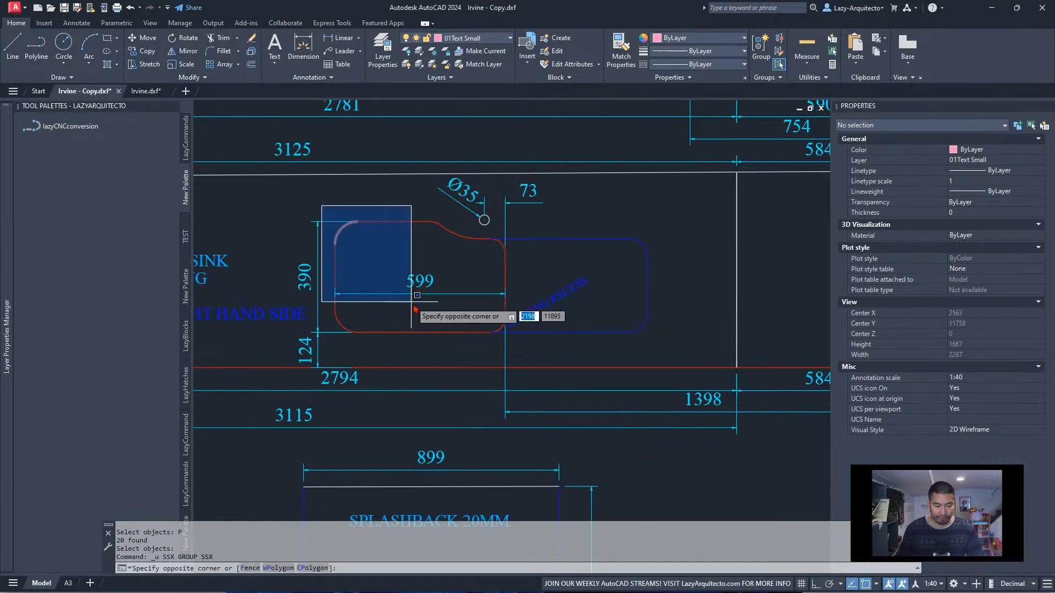
left_click(511, 342)
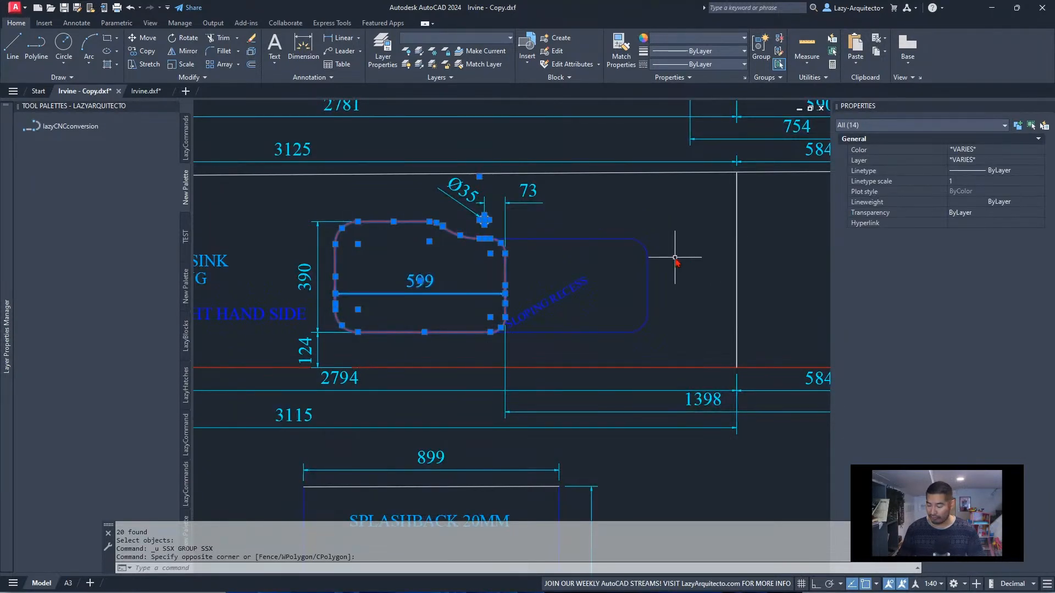
Make a new current layer named SINK with the command-line LAYER command
type("-LA")
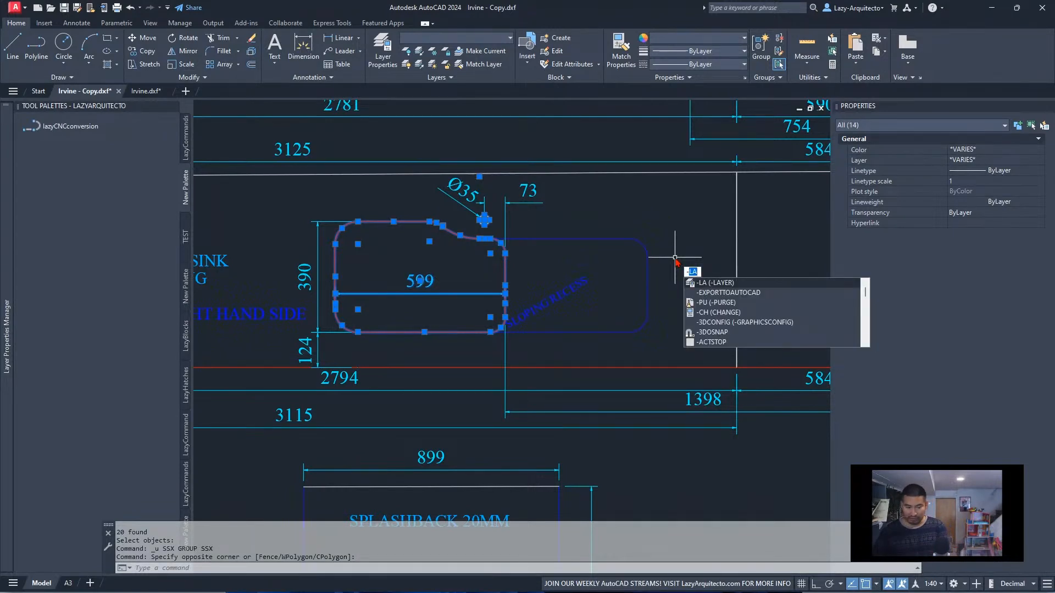
key("Return")
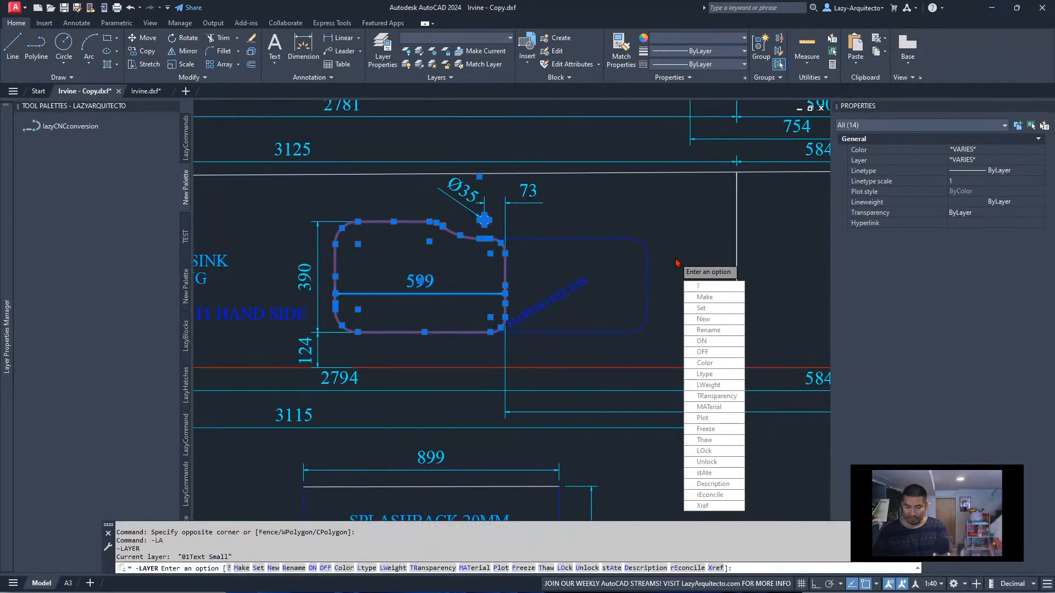
type("M")
key("Return")
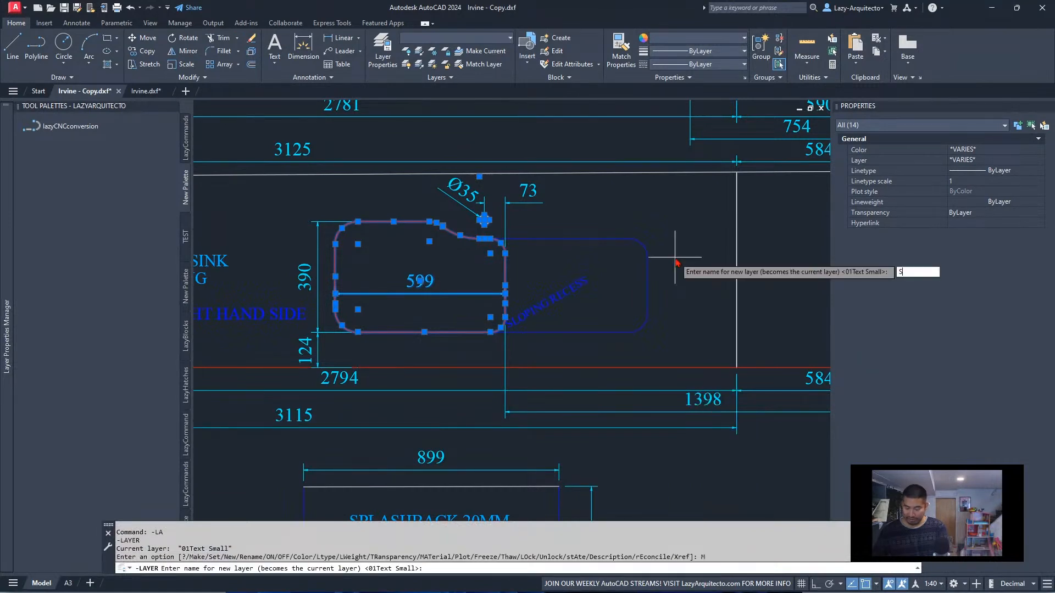
type("SINK")
key("Return")
key("Return")
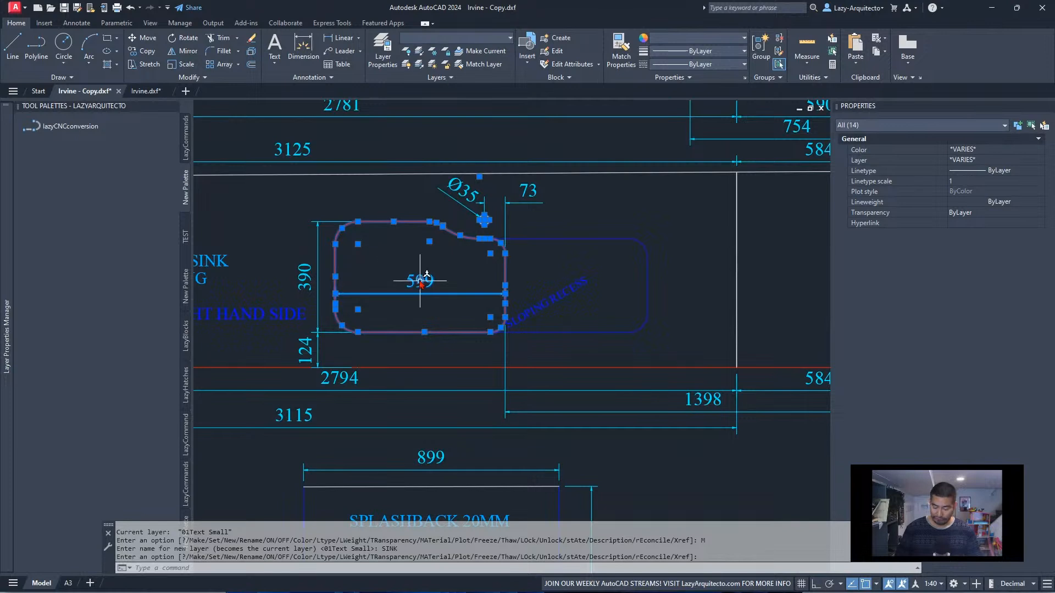
Remove the horizontal width dimension from the selection and assign the sink cutout outline and tap hole to the SINK layer
left_click(431, 296, "shift")
left_click(408, 280, "shift")
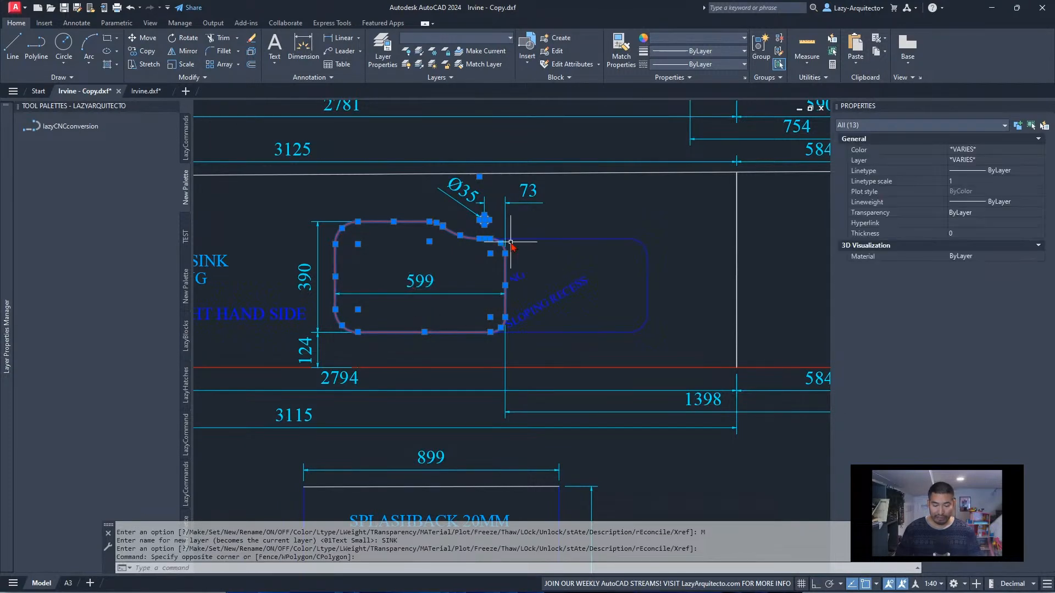
left_click(446, 77)
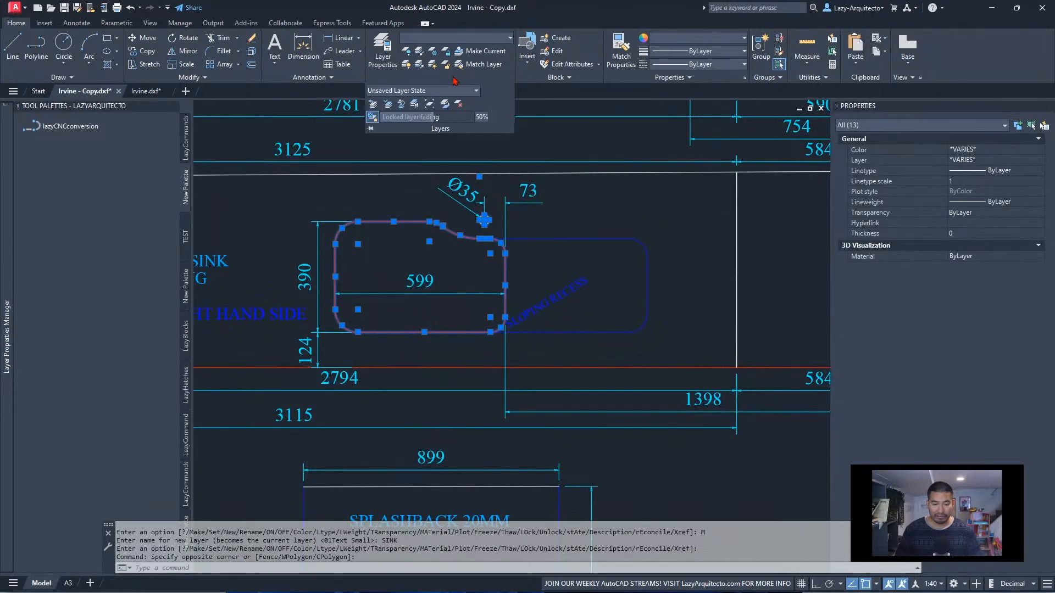
left_click(451, 37)
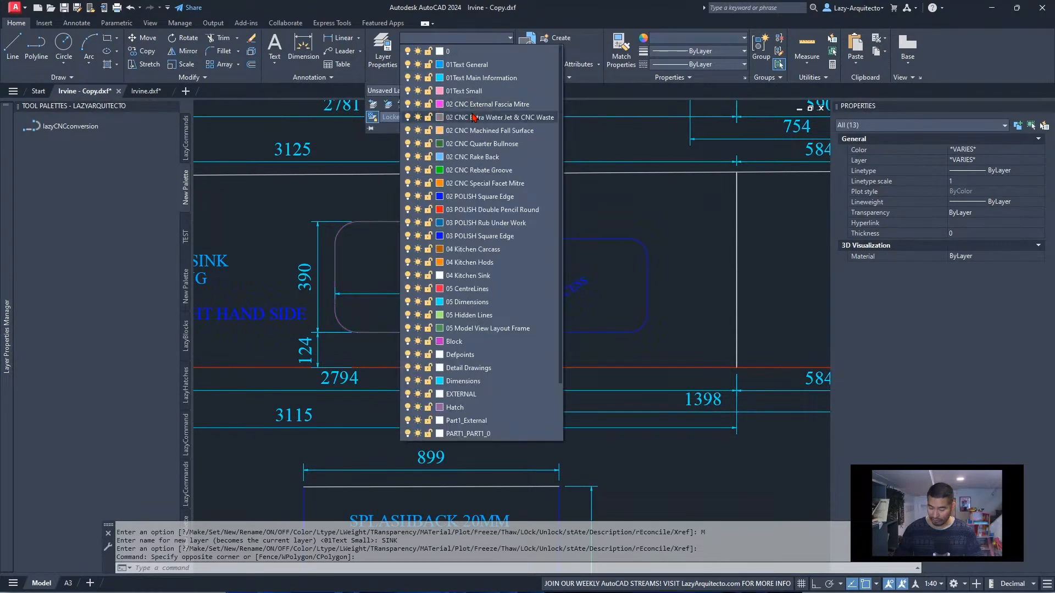
scroll(473, 117, "down", 2)
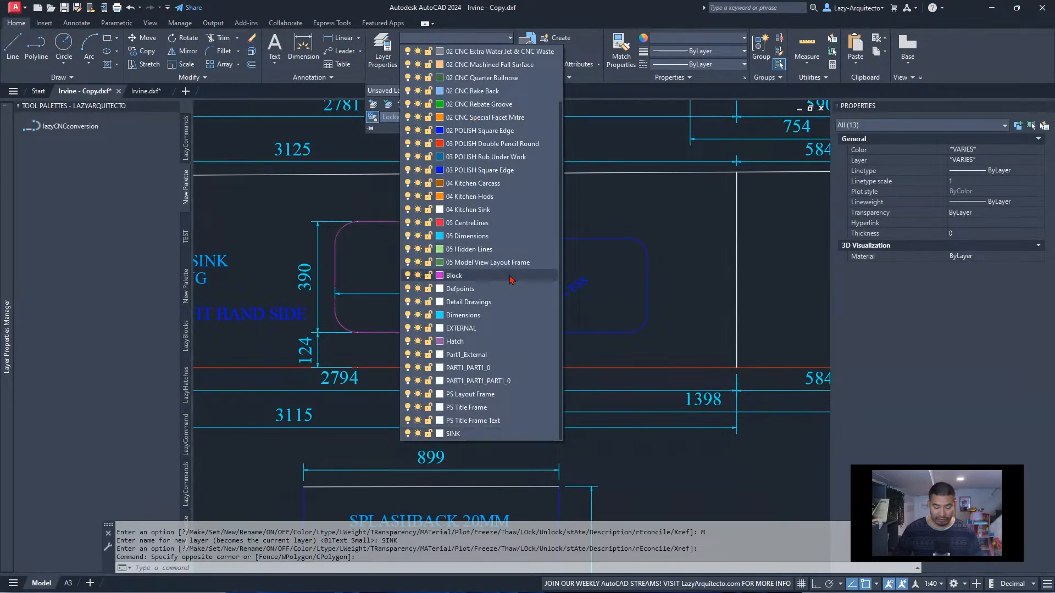
left_click(488, 434)
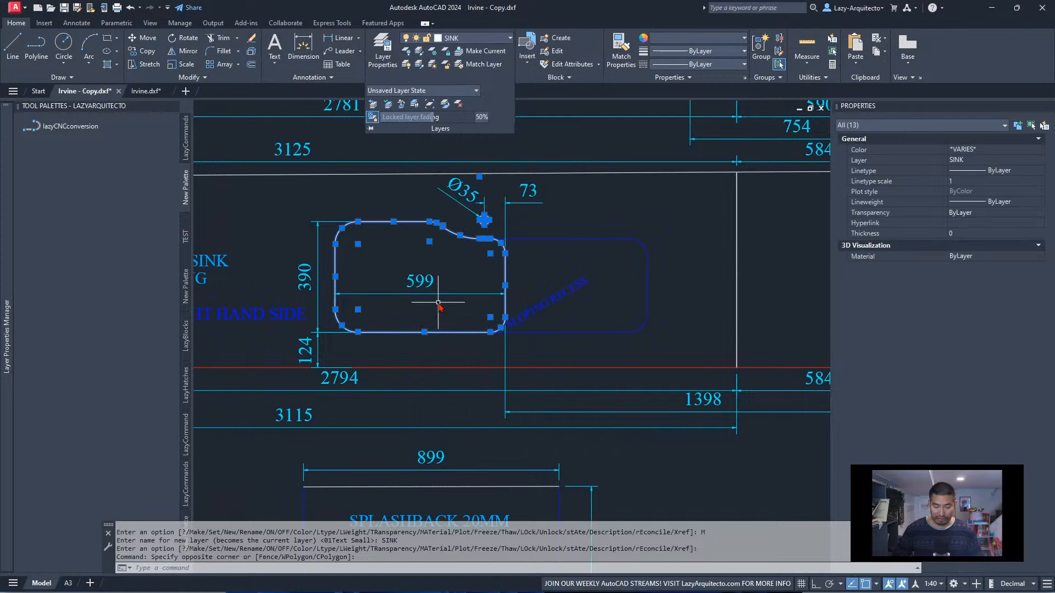
key("Escape")
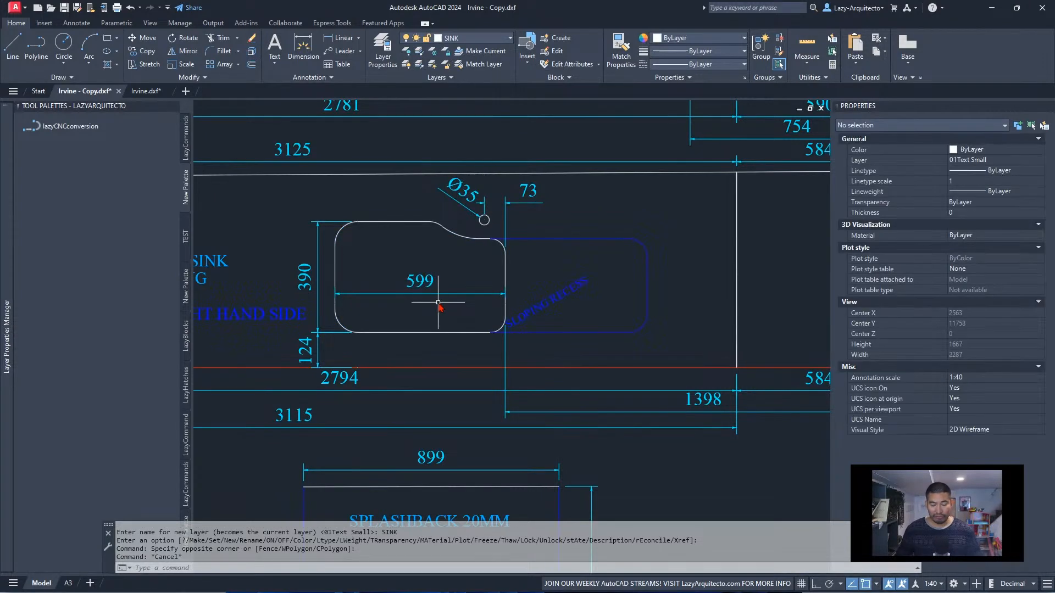
Lock the SINK layer by picking the sink cutout arc, and make layer 0 current
middle_click_drag(401, 243, 492, 238)
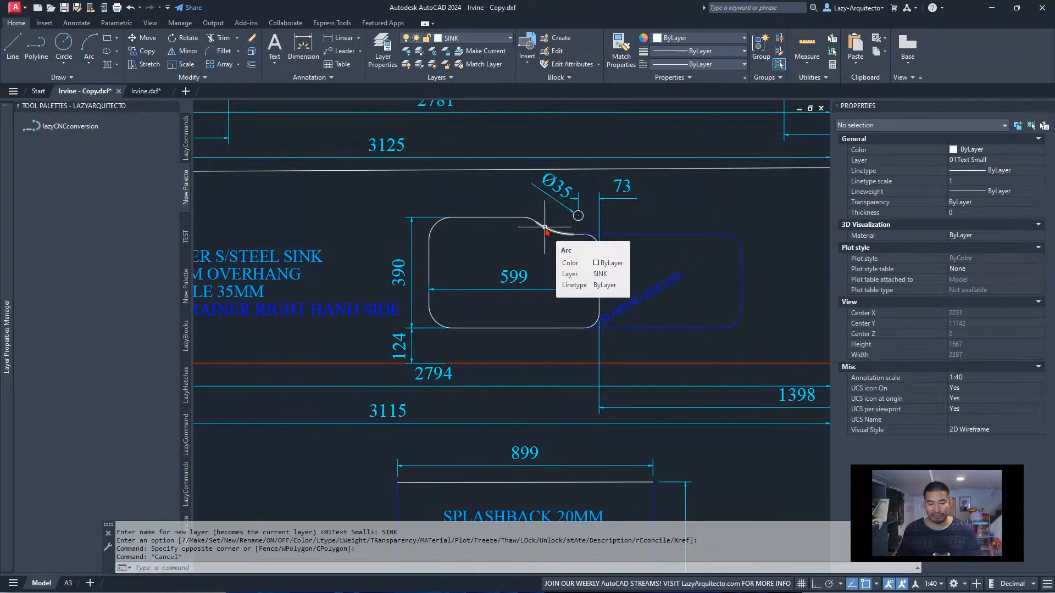
left_click(445, 50)
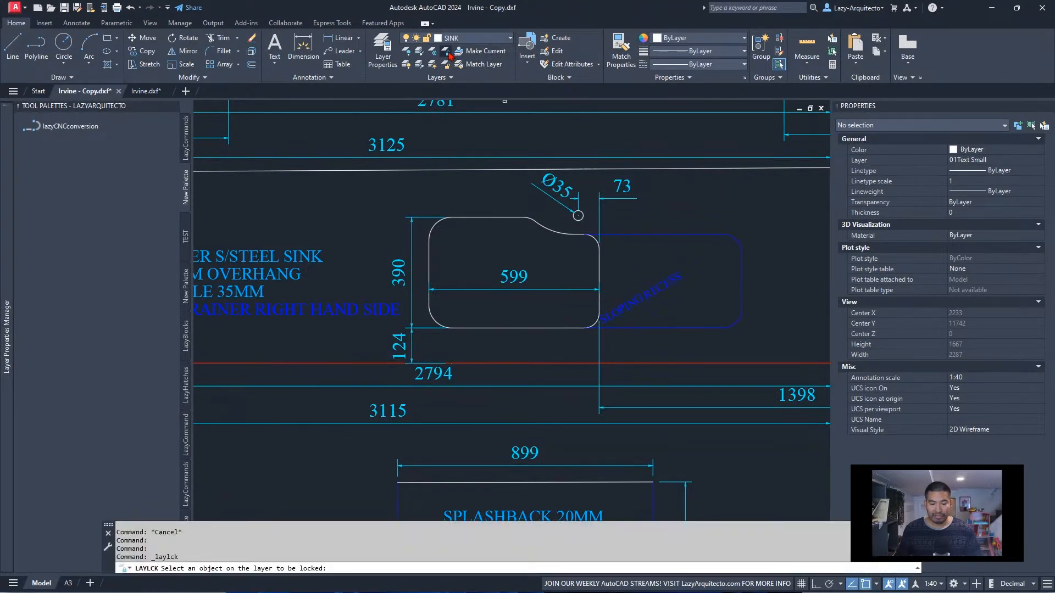
left_click(544, 228)
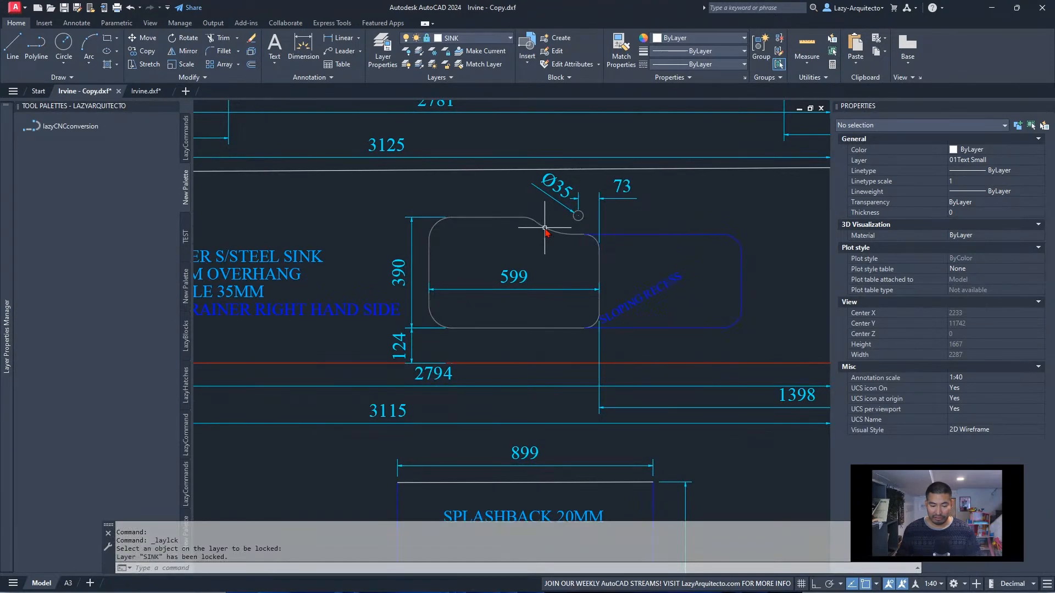
left_click(465, 39)
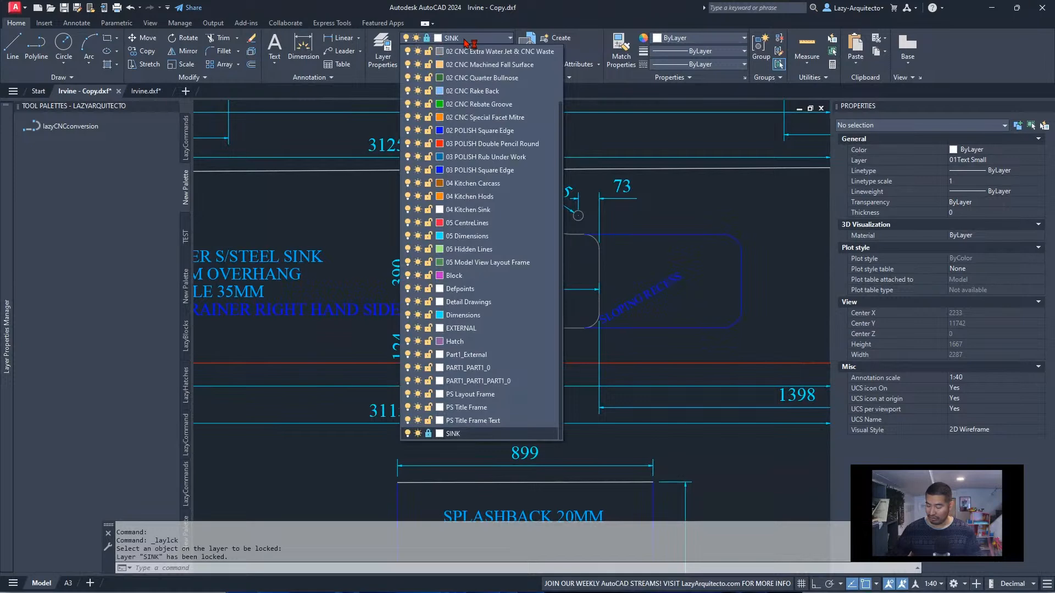
scroll(467, 51, "up", 5)
left_click(467, 51)
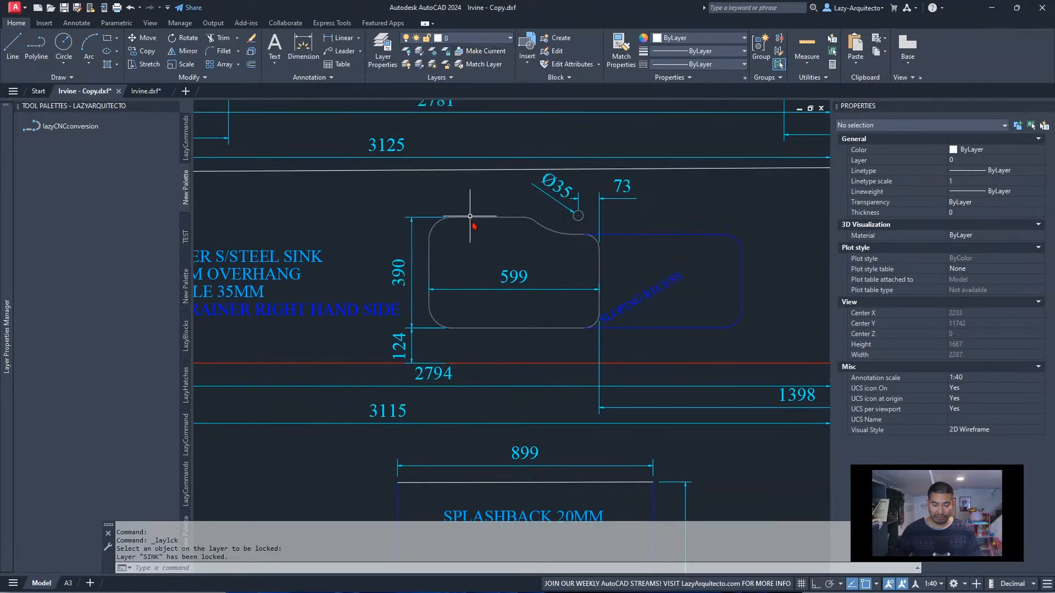
Run the lazyCNCconversion macro on the full staff drawing in Irvine - Copy.dxf
scroll(476, 230, "down", 8)
scroll(476, 230, "up", 3)
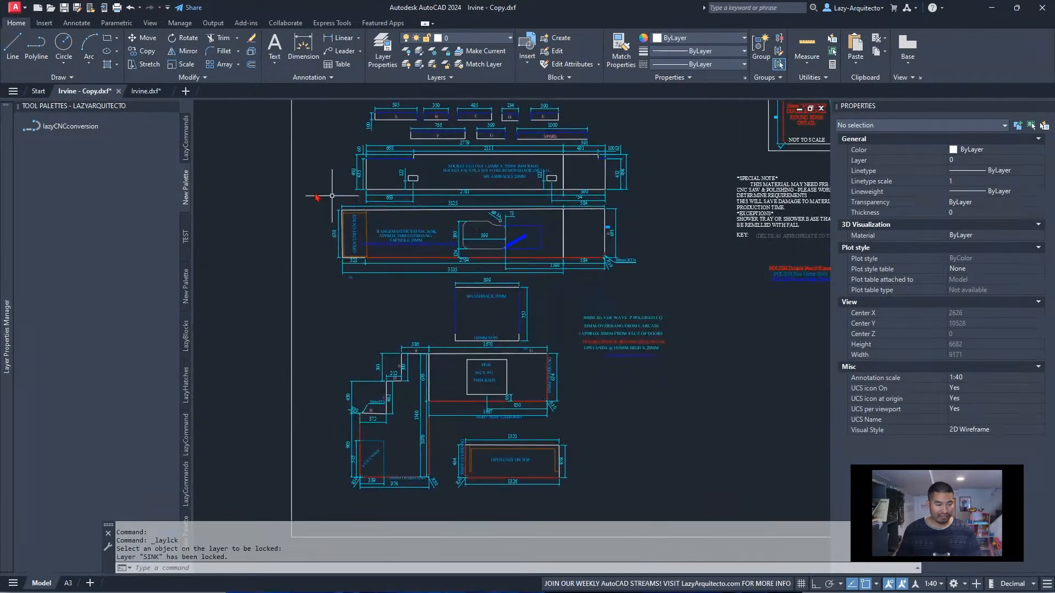
left_click(80, 131)
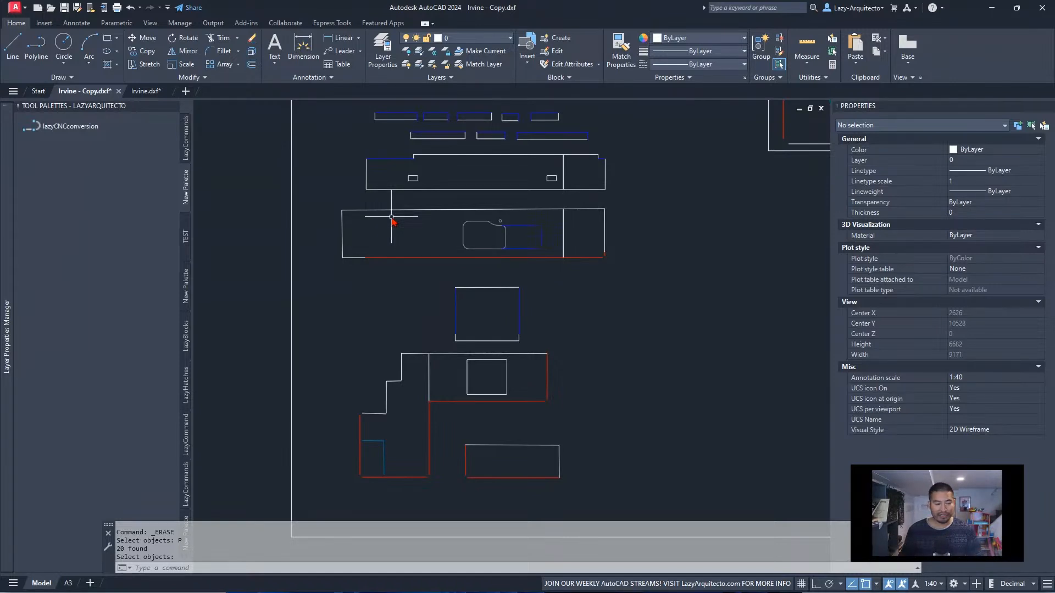
Compare the converted Irvine - Copy.dxf with Irvine.dxf and examine the remaining worktop outlines, hob cutout and inner corner lines
left_click(146, 91)
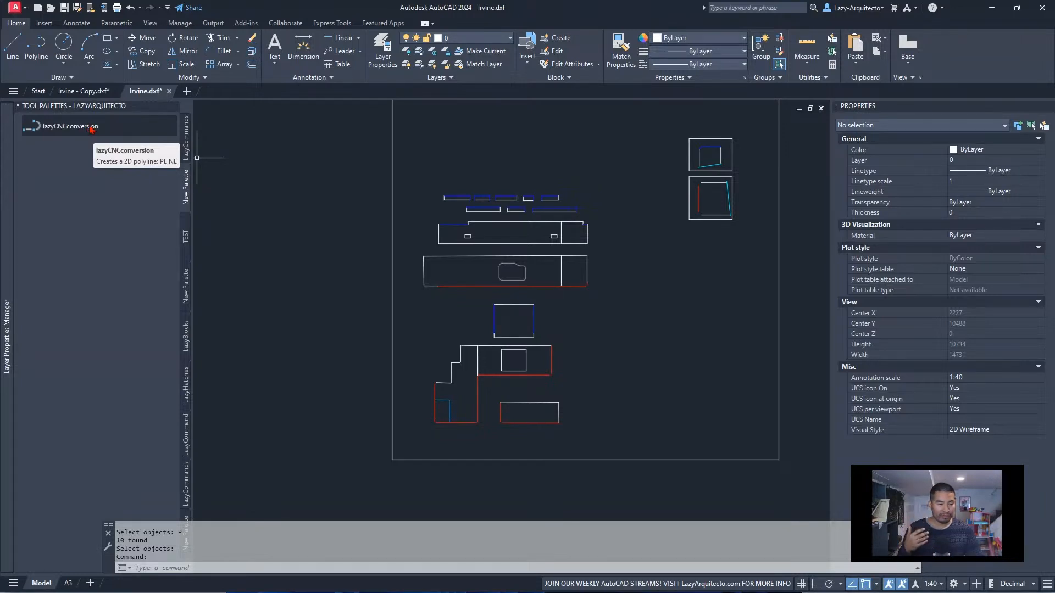
left_click(92, 91)
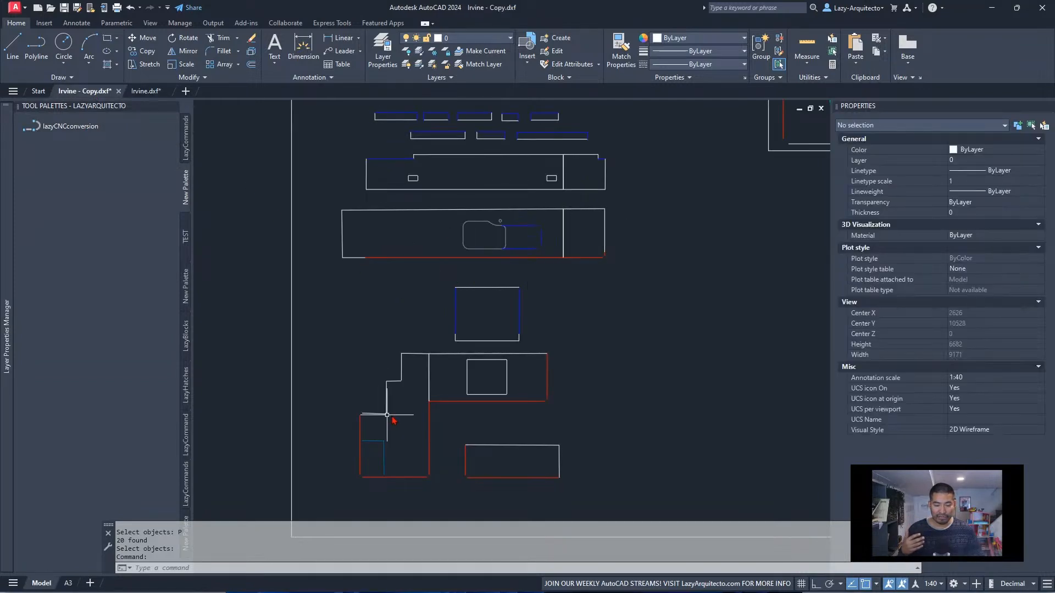
scroll(446, 389, "down", 3)
scroll(463, 389, "up", 4)
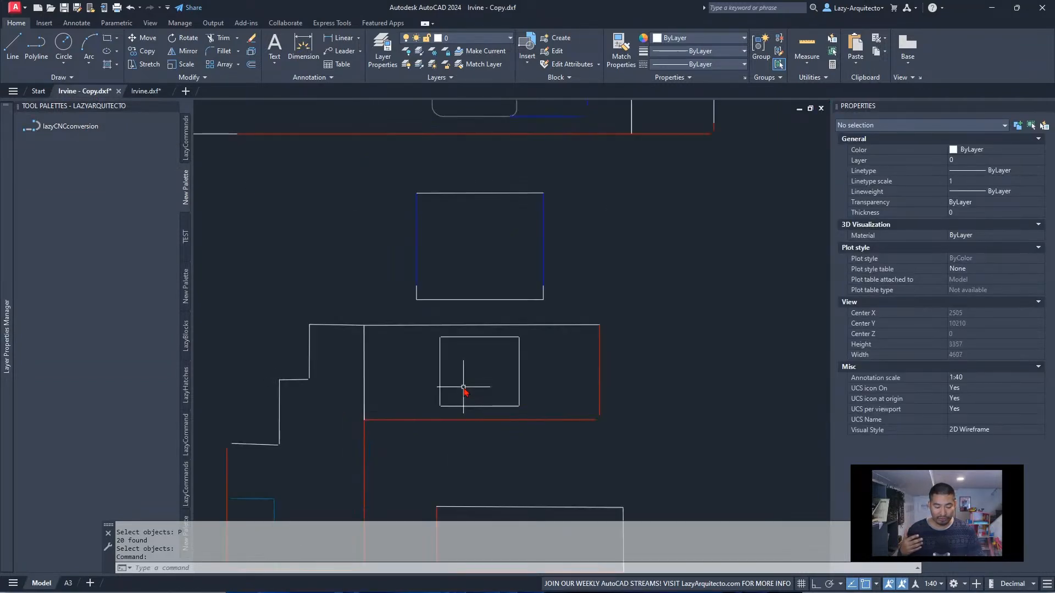
scroll(456, 382, "down", 2)
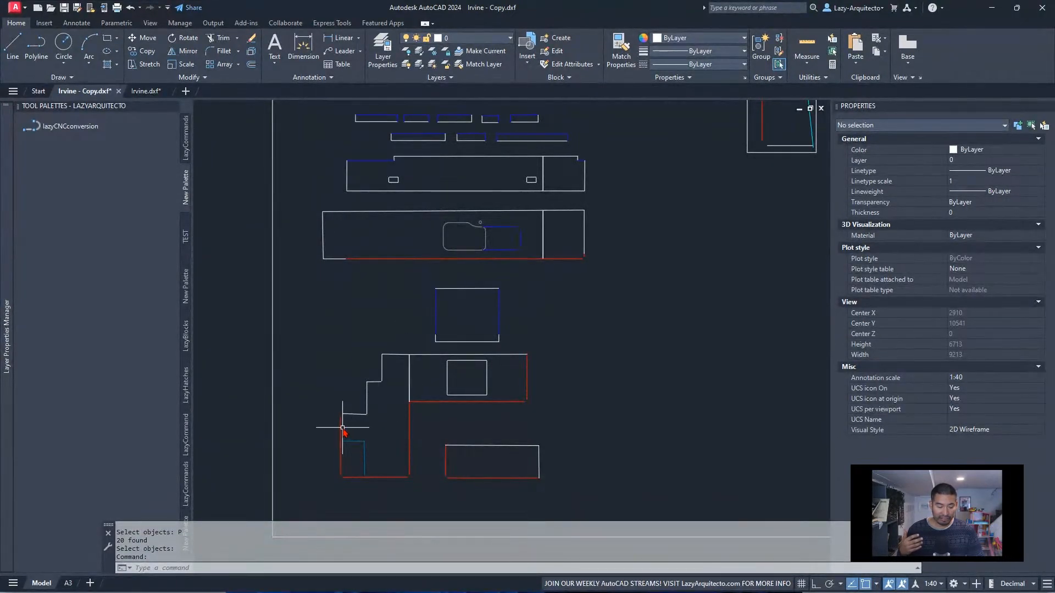
scroll(345, 409, "up", 5)
scroll(346, 390, "down", 6)
scroll(453, 459, "up", 4)
scroll(456, 462, "up", 3)
scroll(431, 424, "down", 5)
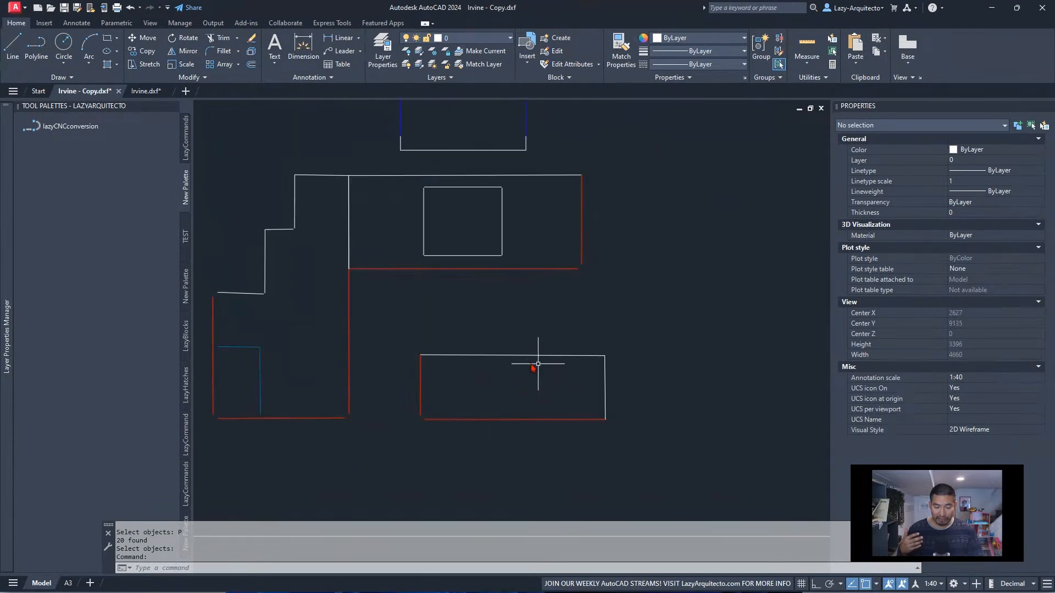
scroll(504, 401, "down", 3)
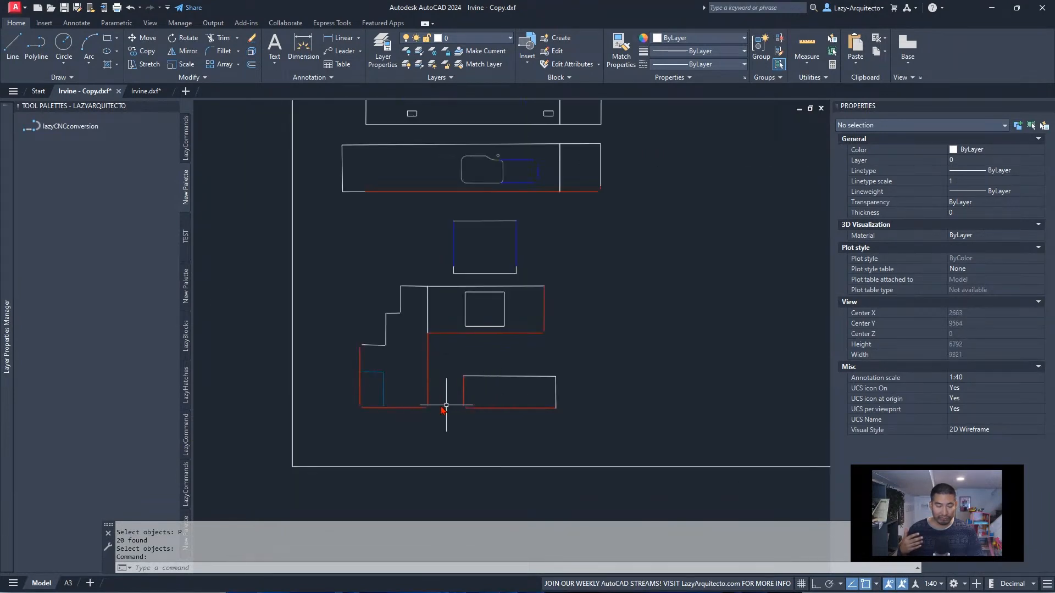
scroll(384, 391, "up", 5)
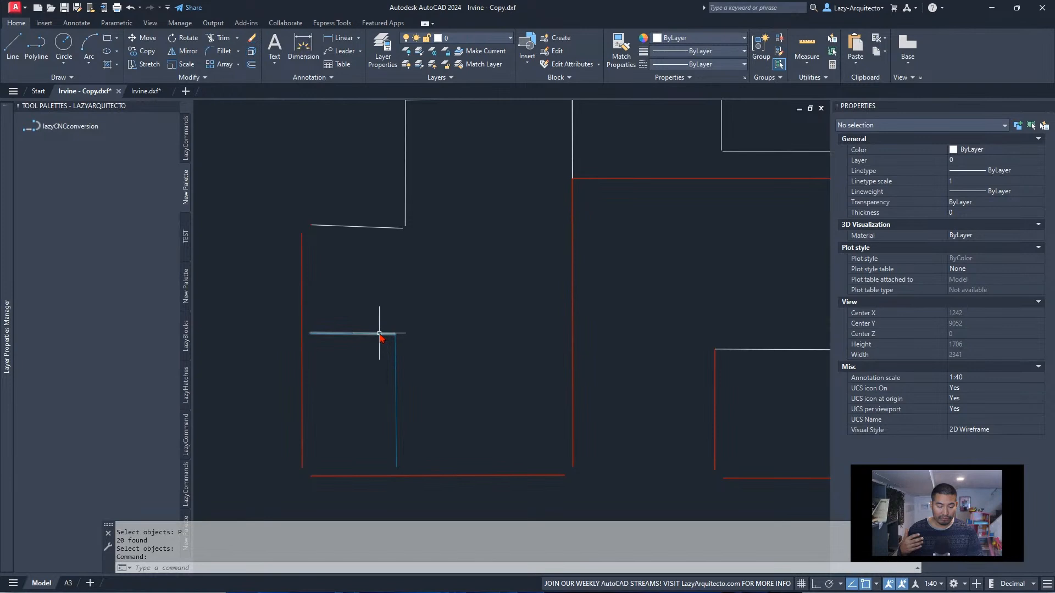
scroll(396, 347, "down", 5)
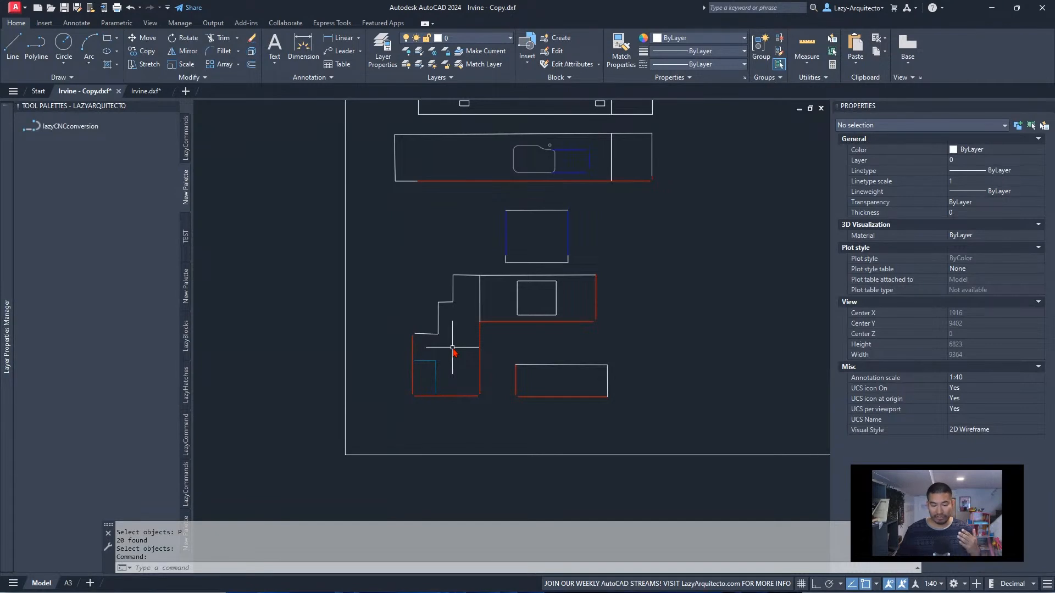
Undo the lazyCNCconversion run in Irvine - Copy.dxf and check the full staff drawing
key("ctrl+z")
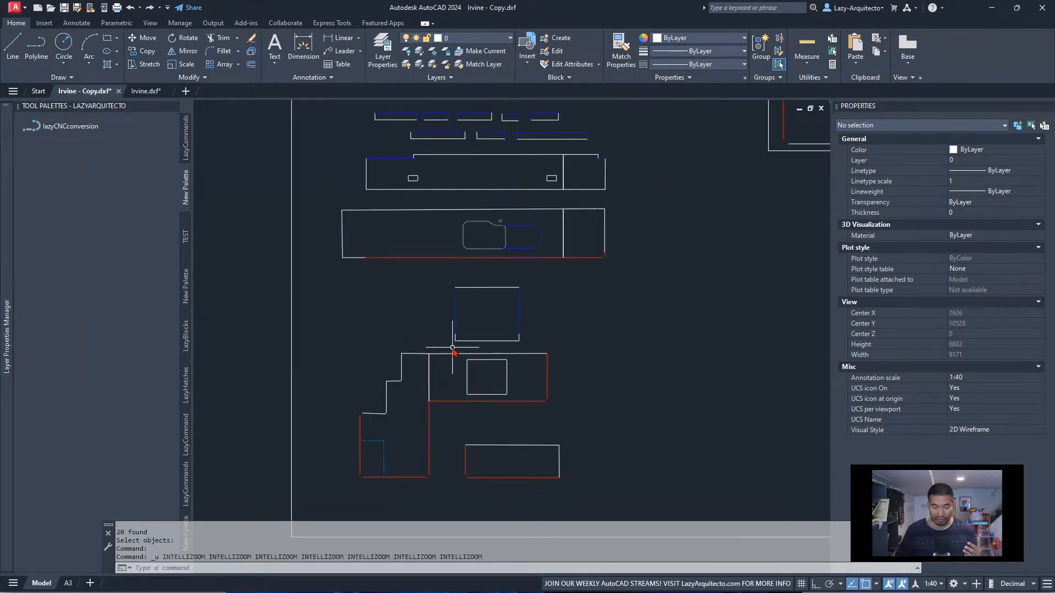
key("ctrl+z")
key("ctrl+z")
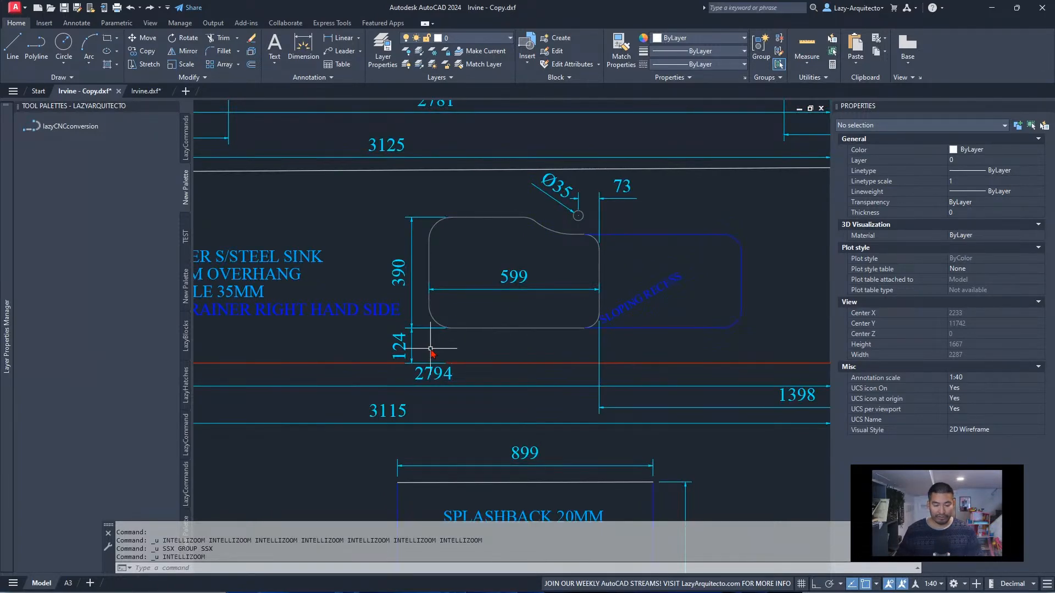
scroll(453, 348, "down", 6)
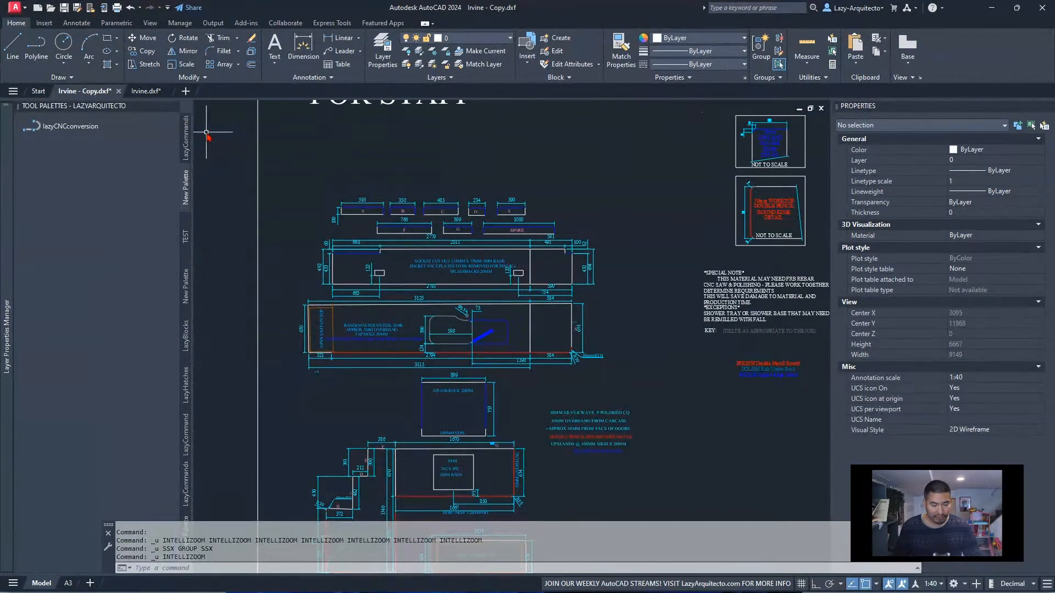
Switch to Irvine.dxf and check which layer holds the vertical inner line in the L-shaped worktop's lower corner
left_click(145, 90)
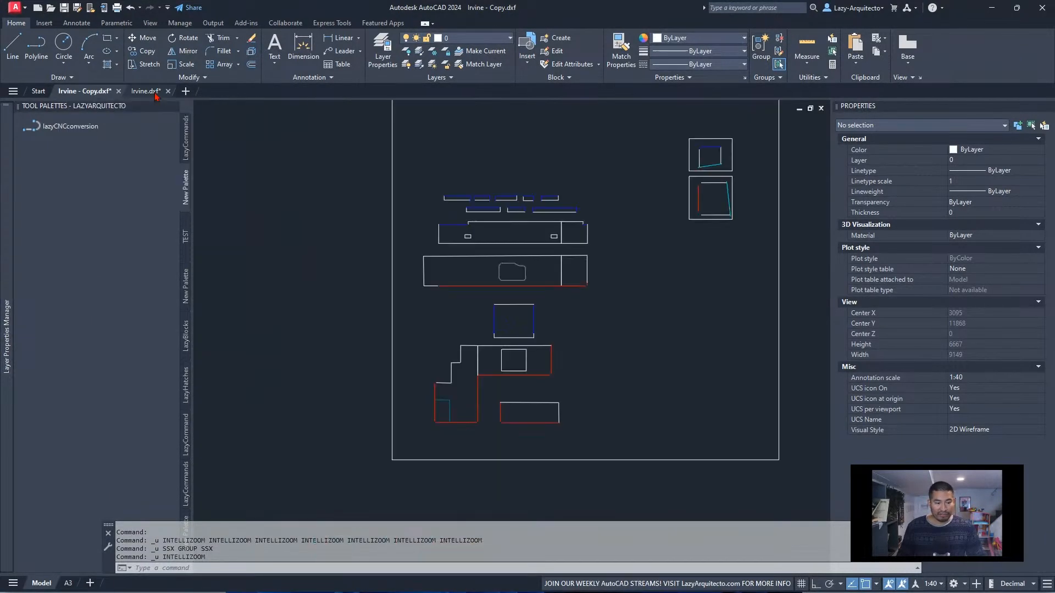
middle_click_drag(485, 298, 457, 330)
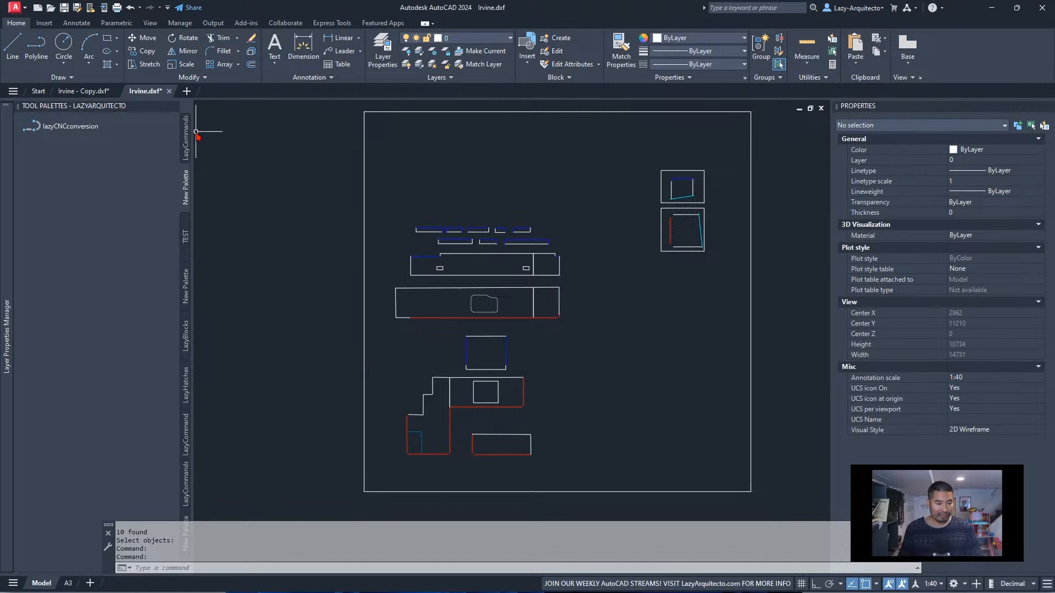
left_click(421, 442)
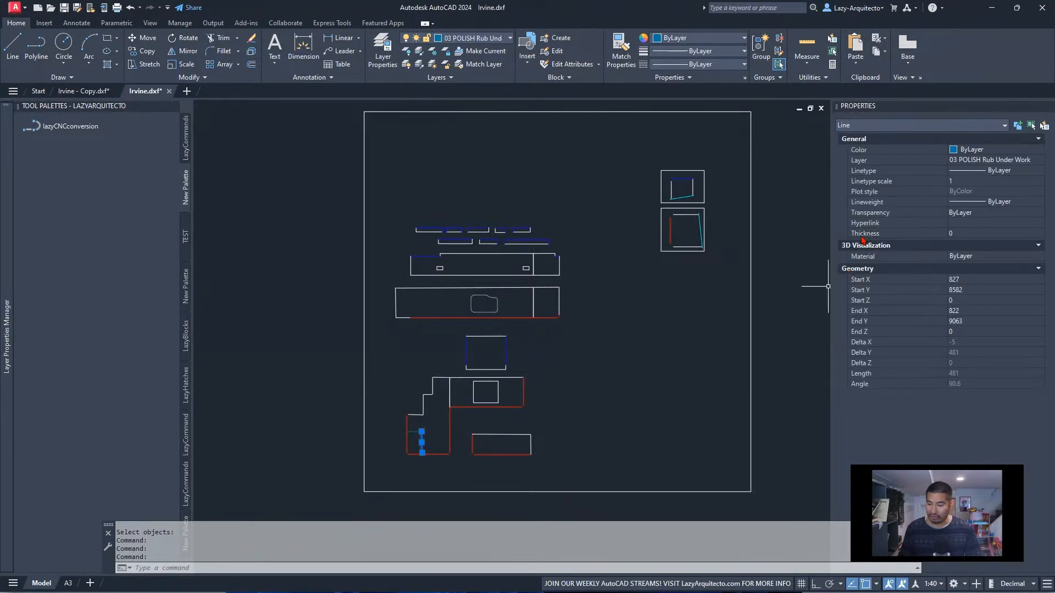
middle_click_drag(399, 368, 466, 354)
key("Escape")
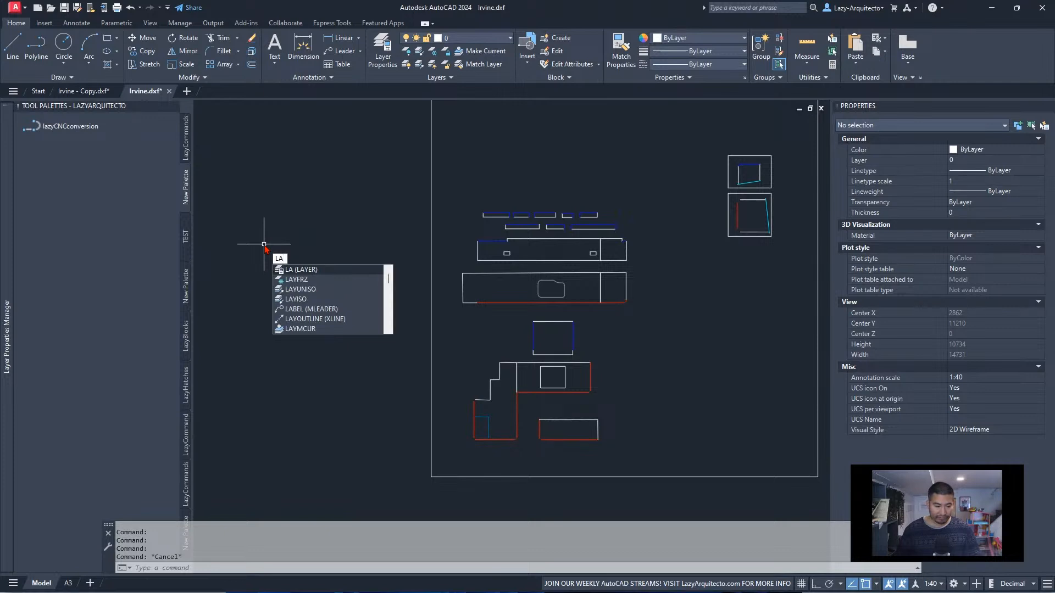
Widen the layer list in Irvine.dxf and hide the 03 POLISH Rub Under Work layer
key("Return")
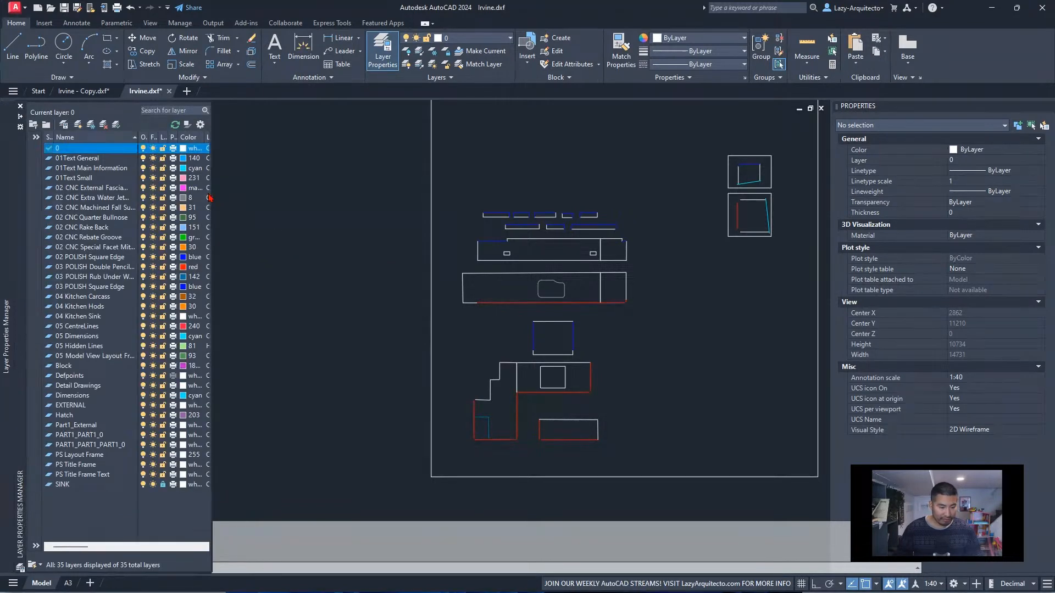
left_click_drag(212, 195, 407, 242)
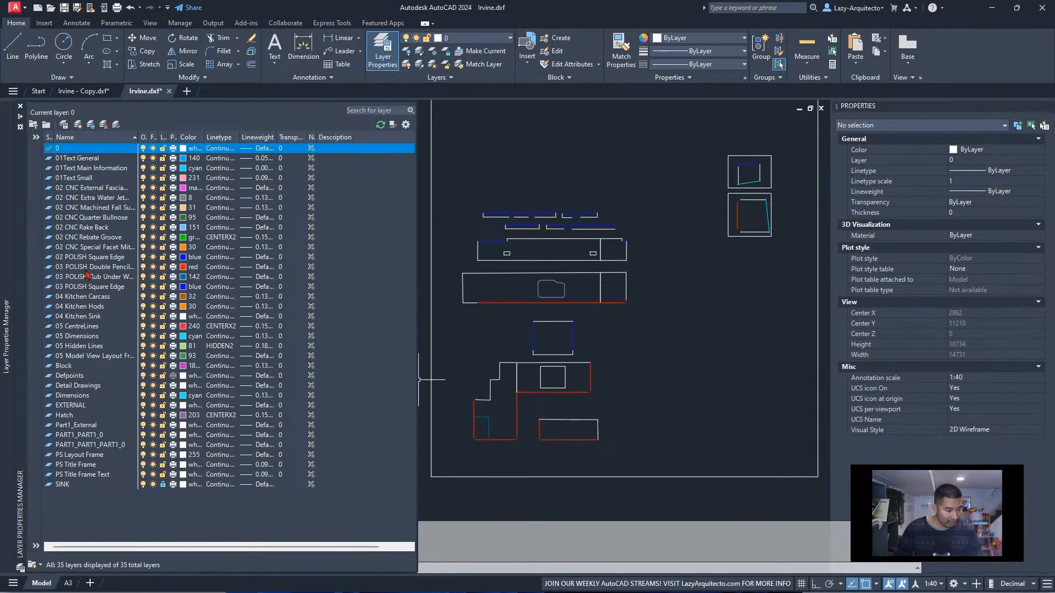
left_click(149, 277)
type("la")
key("Return")
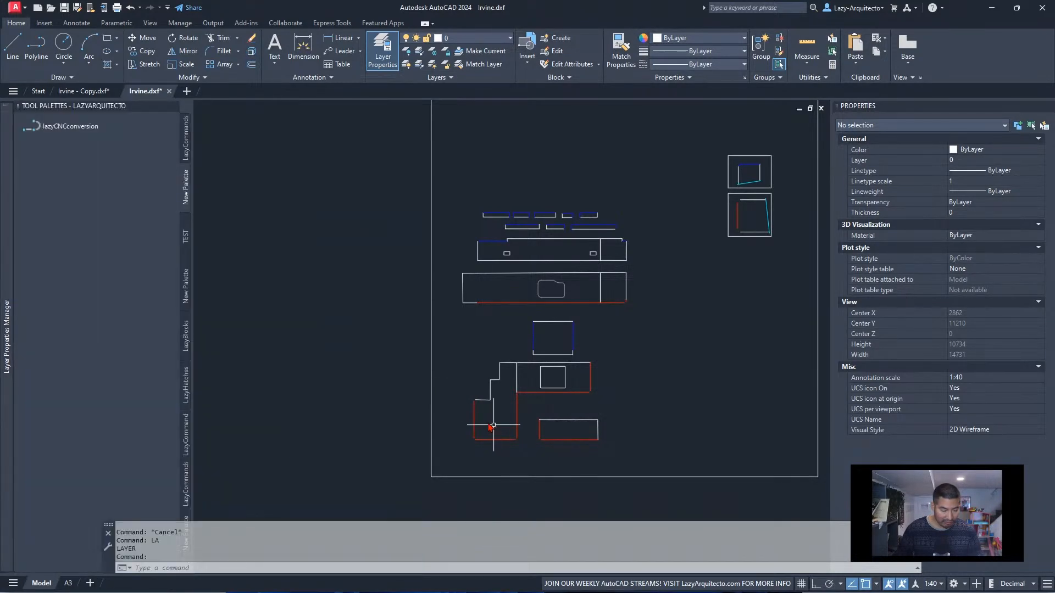
Show the 03 POLISH Rub Under Work layer again and copy its name to the clipboard
mouse_move(8, 268)
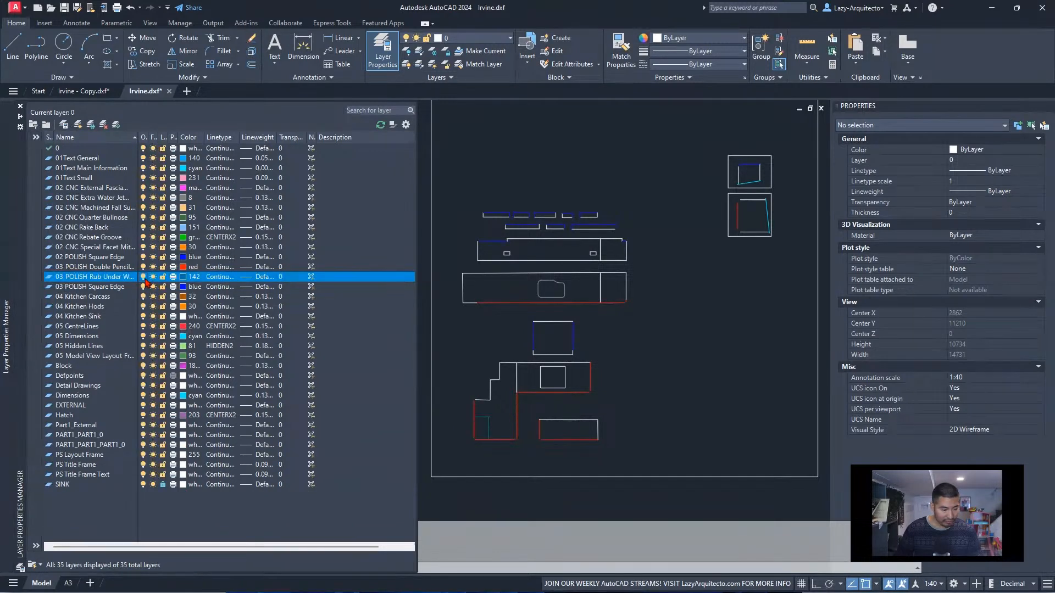
left_click(121, 277)
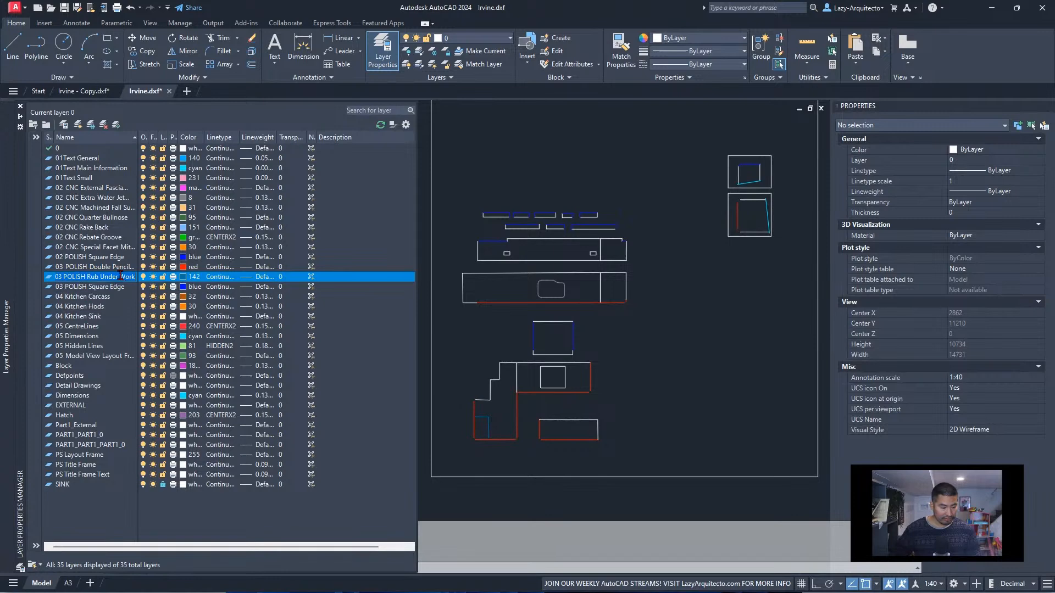
right_click(121, 278)
left_click(144, 312)
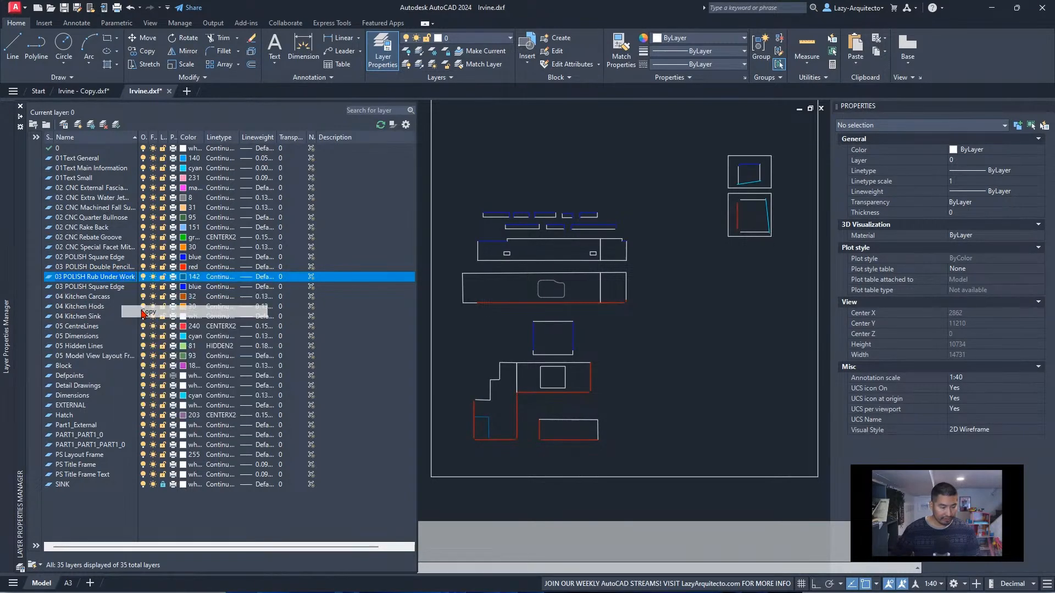
left_click(530, 171)
key("Escape")
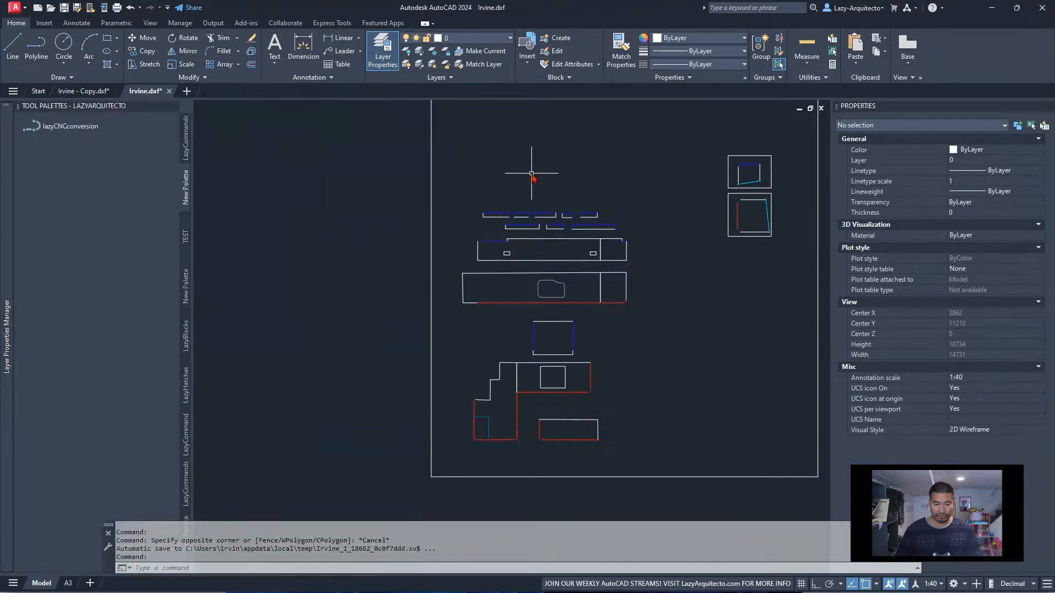
Add "03 POLISH Rub Under Work" after "04 Kitchen Carcass" in the layer filter of the lazyCNCconversion macro's command string
right_click(85, 127)
left_click(112, 208)
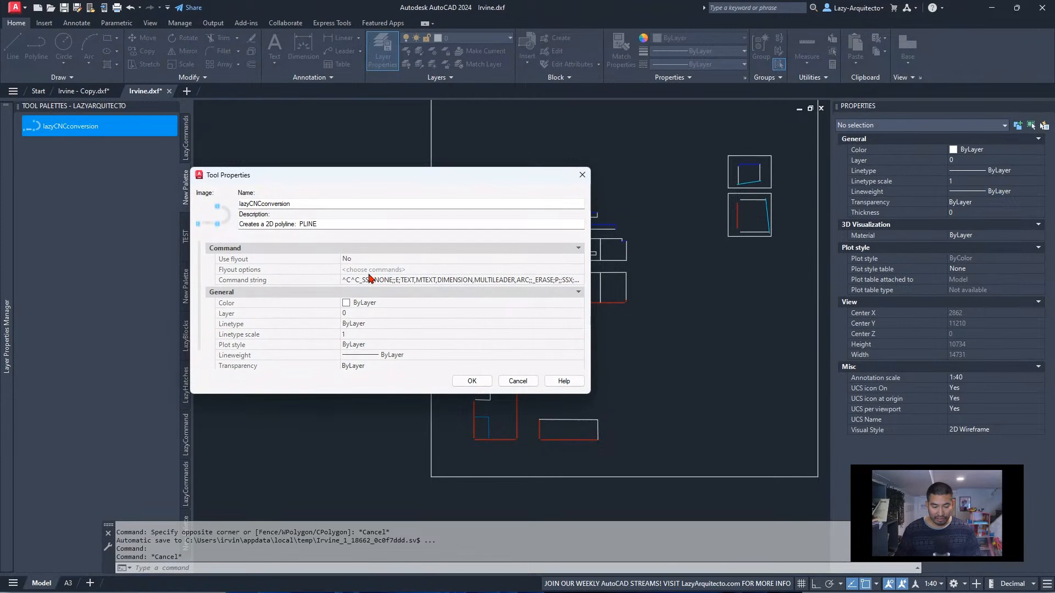
left_click_drag(340, 281, 223, 278)
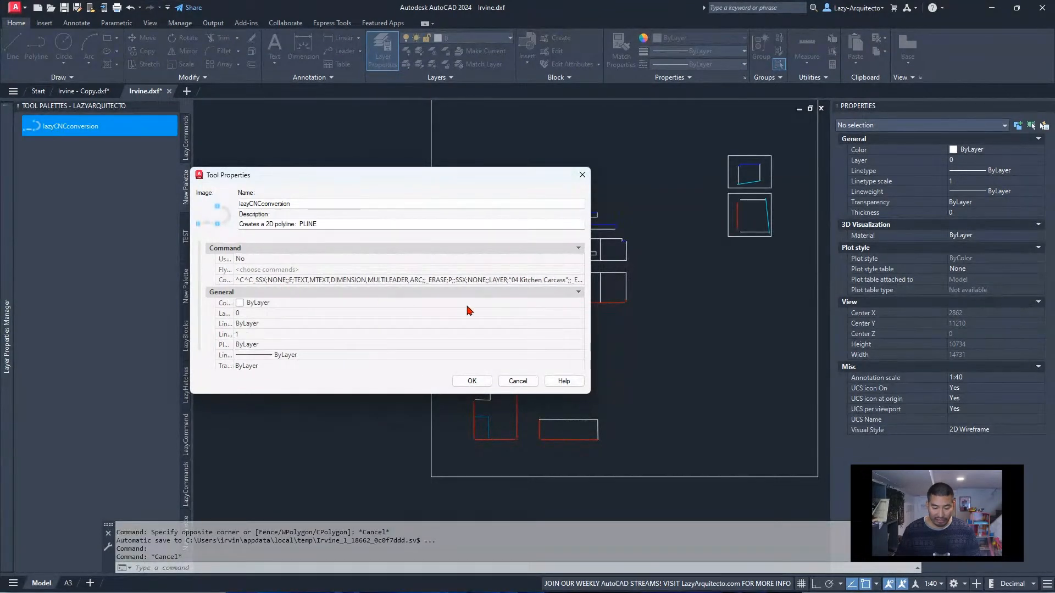
left_click(542, 282)
left_click(546, 281)
left_click(546, 280)
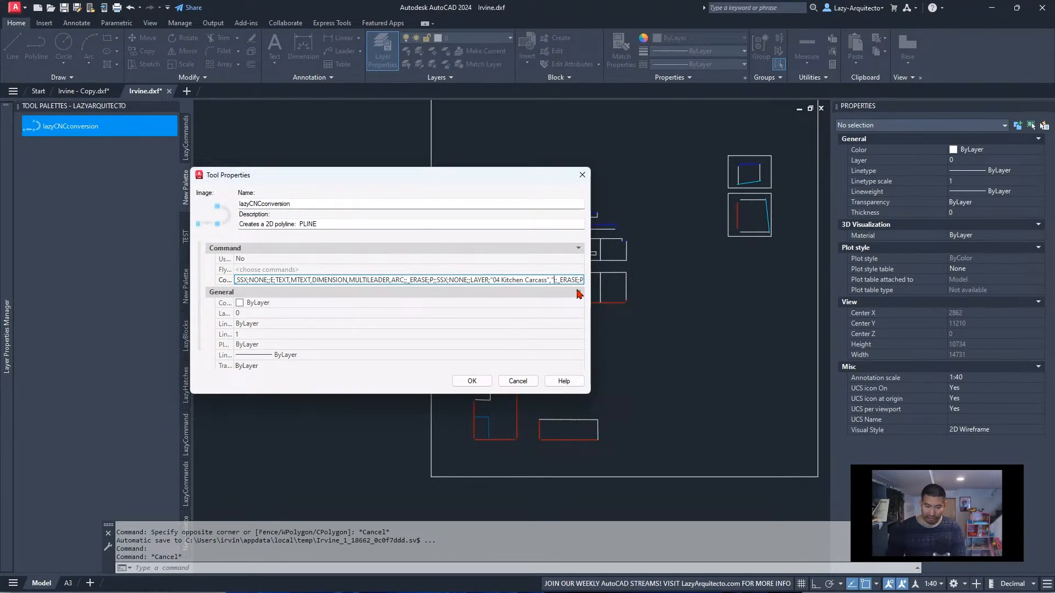
key("ctrl+v")
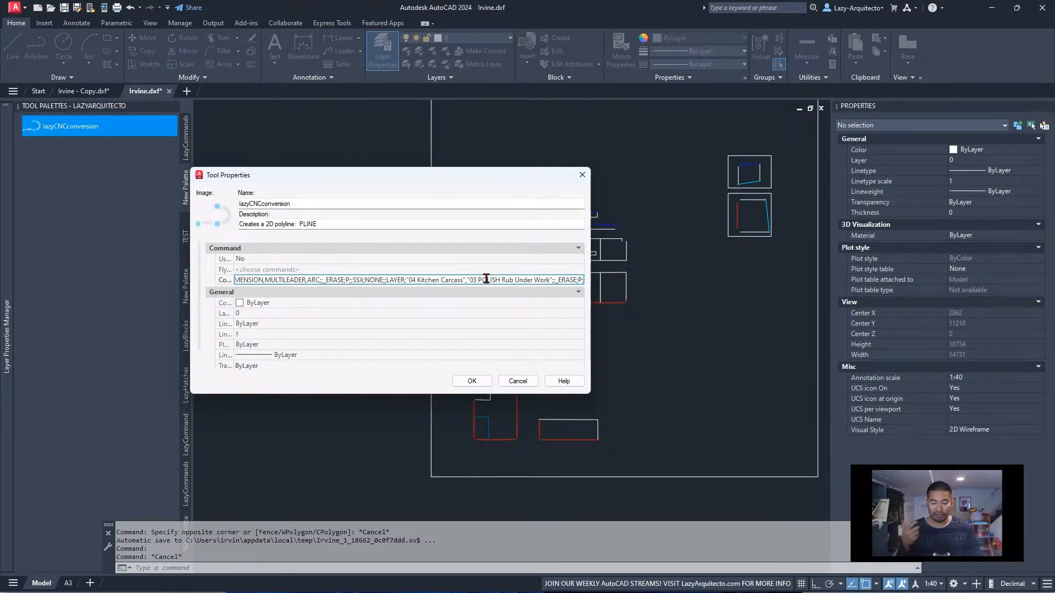
left_click(471, 381)
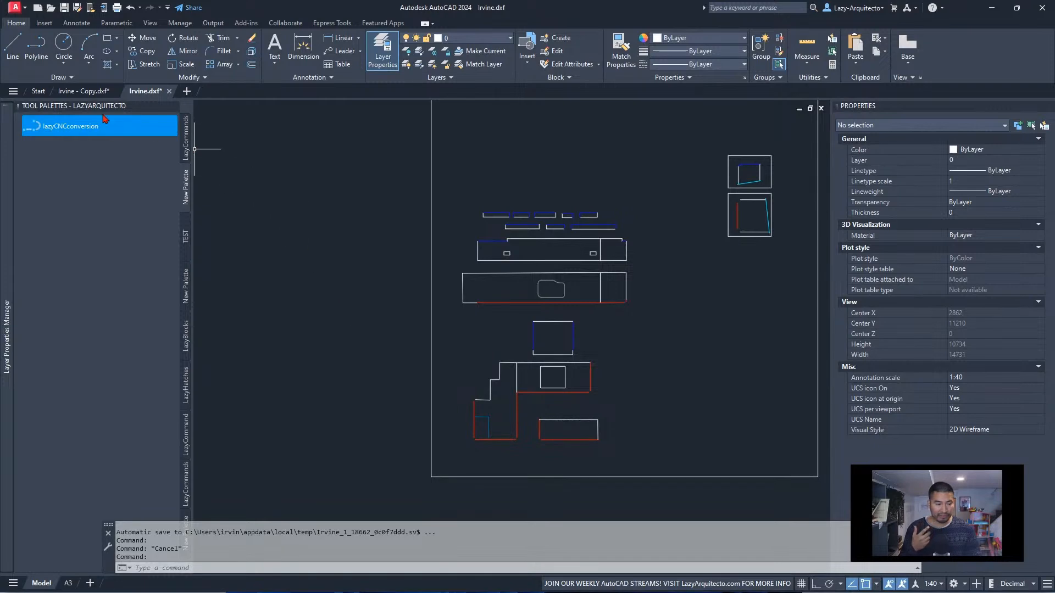
Switch to Irvine - Copy.dxf, test-run the lazyCNCconversion macro on the staff drawing and undo the run
left_click(83, 91)
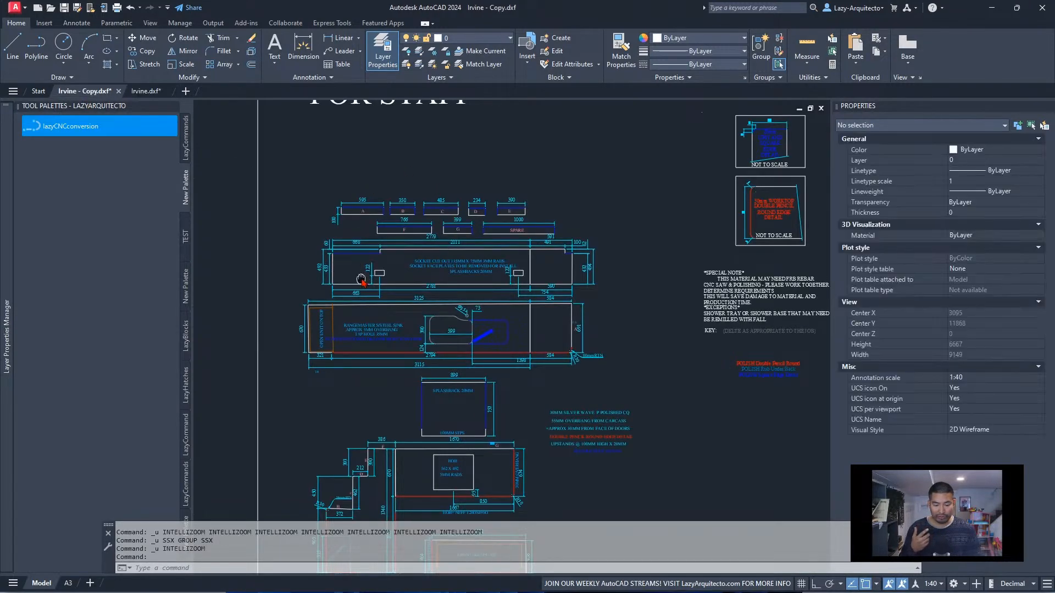
middle_click_drag(361, 278, 361, 205)
middle_click_drag(441, 347, 453, 330)
left_click(72, 127)
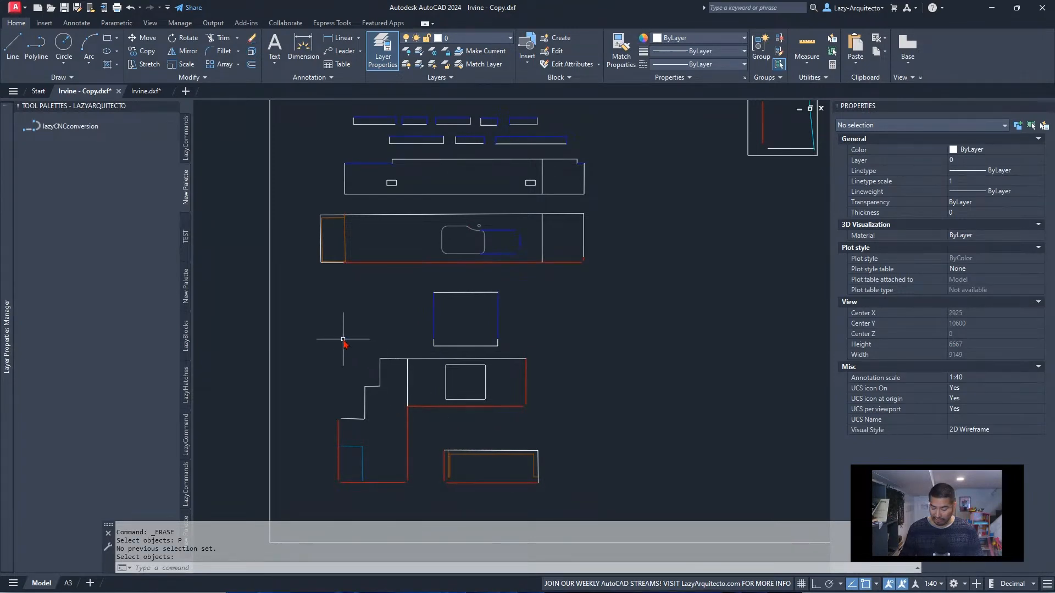
key("ctrl+z")
key("ctrl+z")
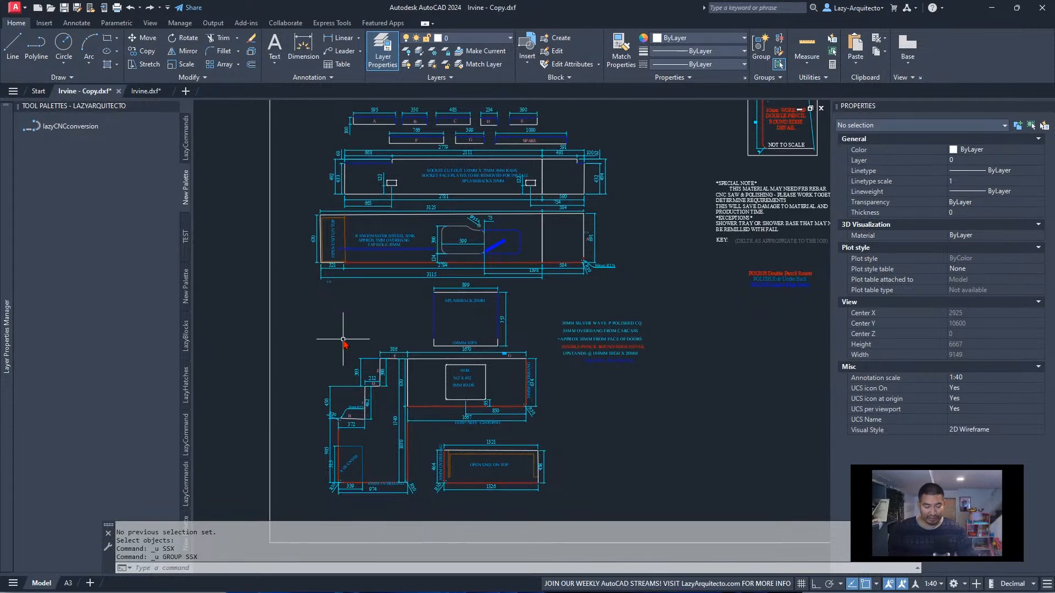
Move the "03 POLISH Rub Under Work" layer name from the lazyCNCconversion command string into the tool's description, replacing the existing text
right_click(85, 128)
left_click(142, 216)
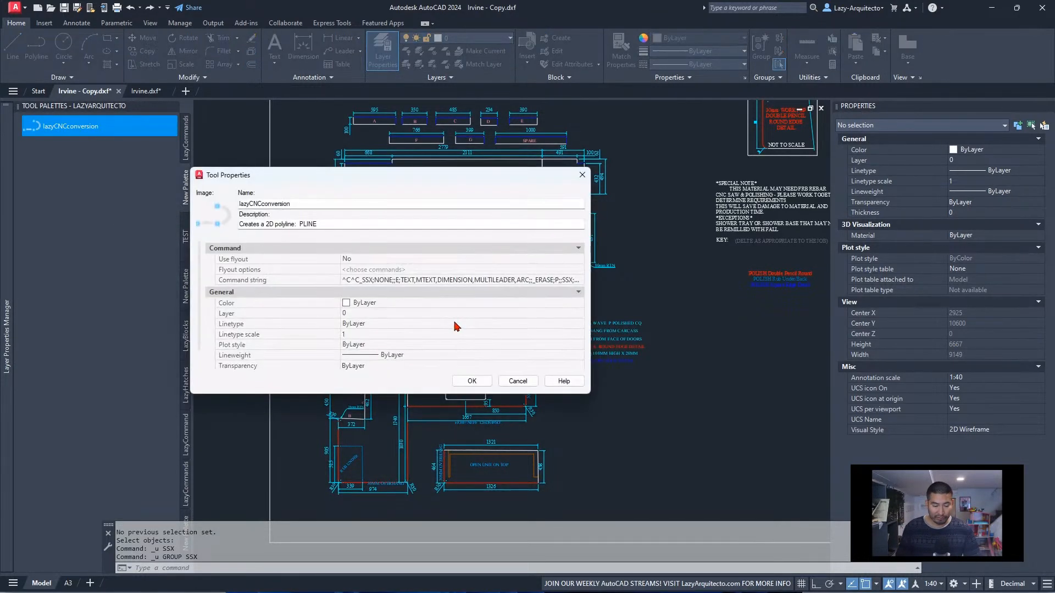
left_click_drag(342, 271, 206, 270)
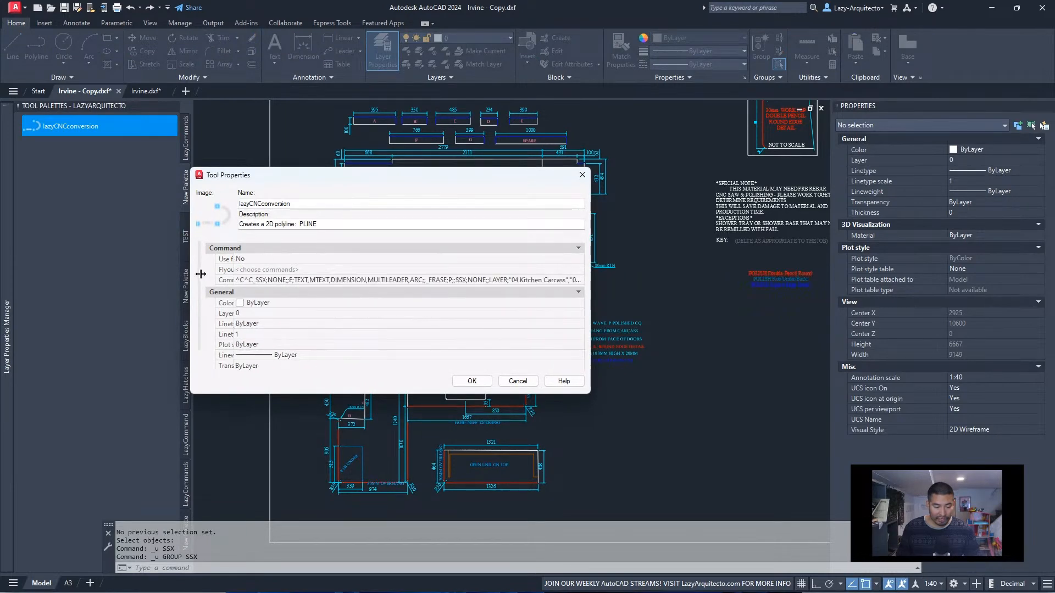
left_click(502, 281)
left_click(536, 281)
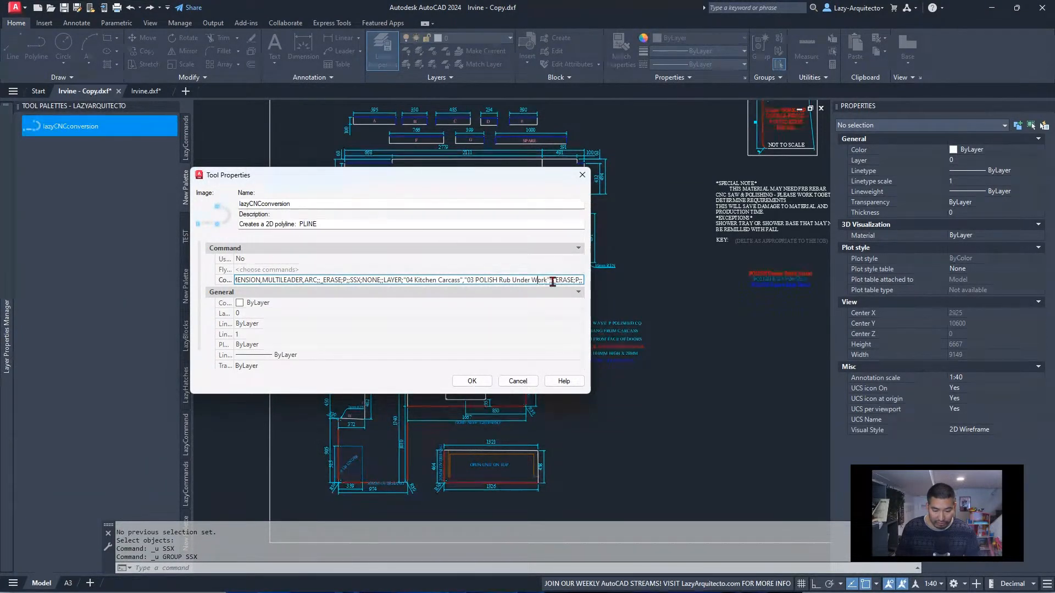
left_click_drag(548, 281, 465, 280)
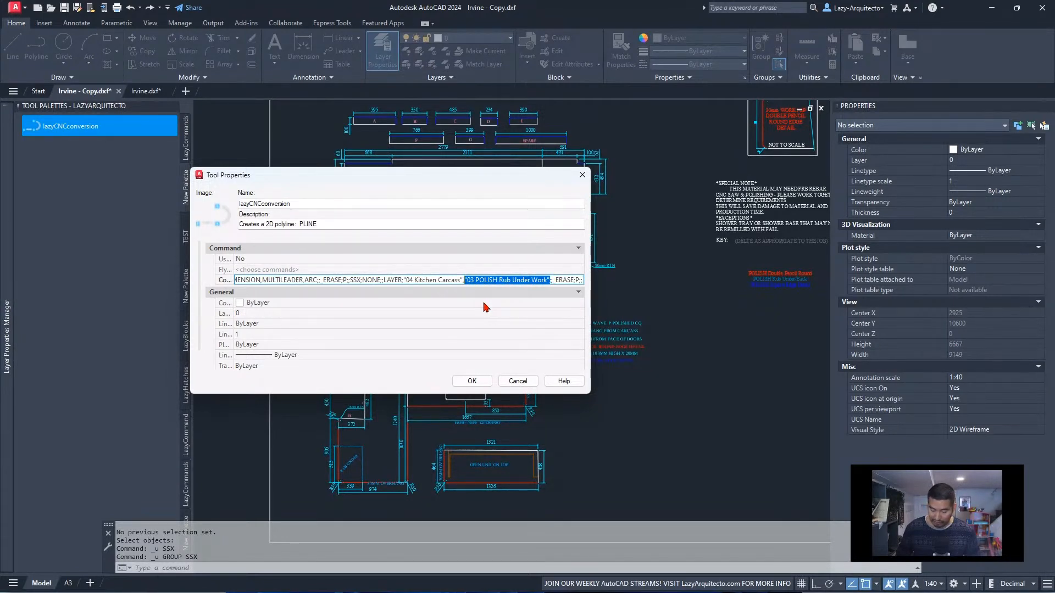
key("BackSpace")
key("BackSpace")
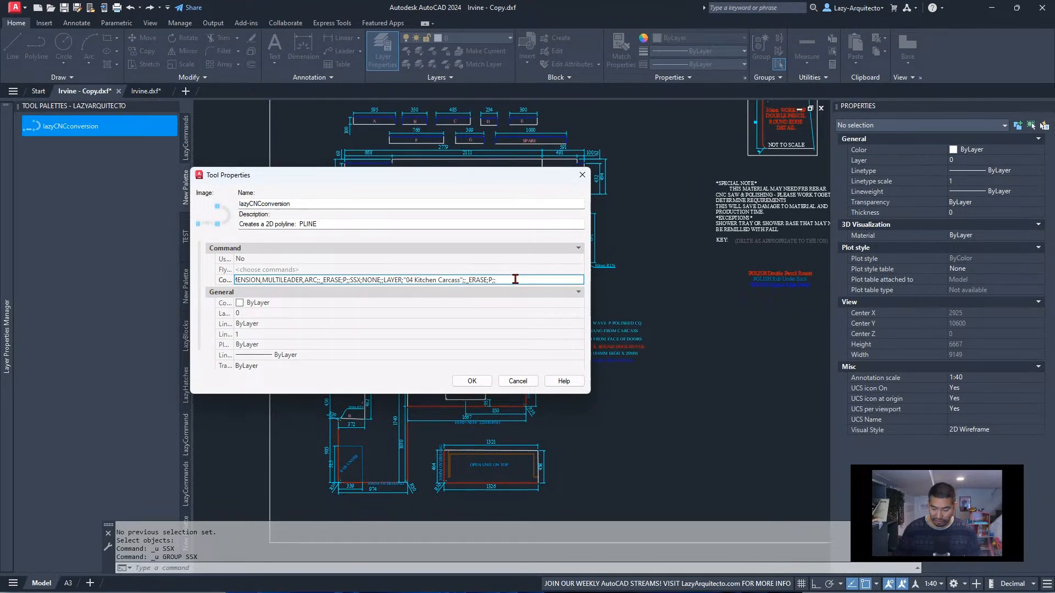
left_click_drag(360, 222, 236, 219)
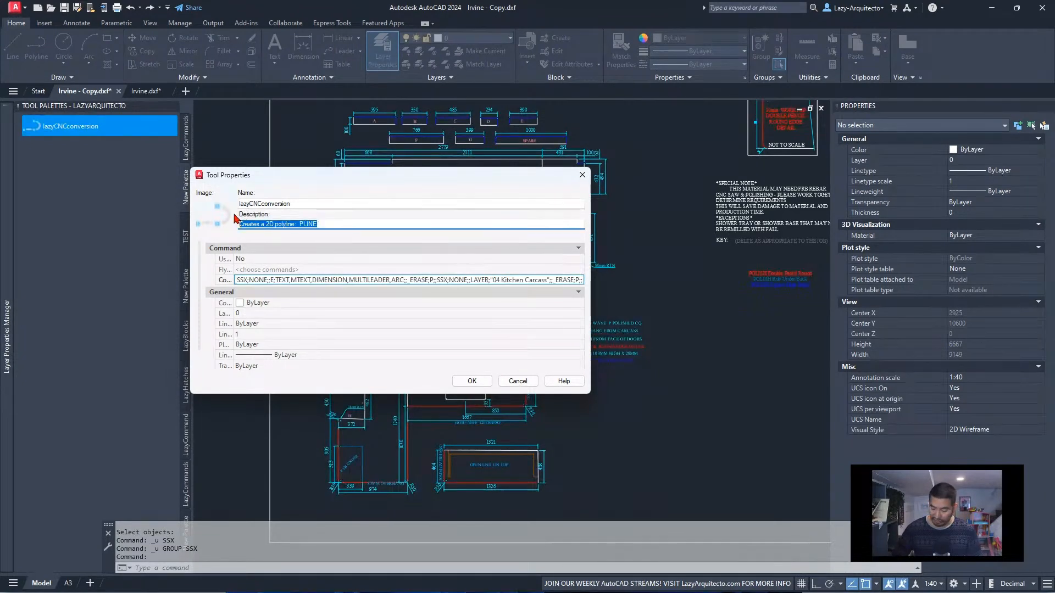
type("\"03 POLISH Rub Under Work\"")
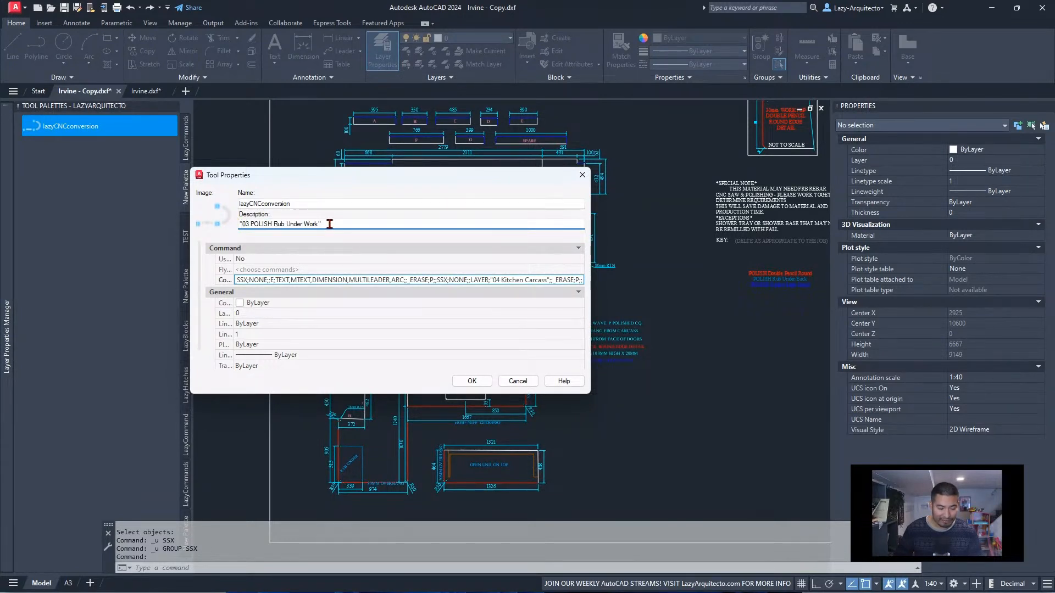
Duplicate the SSX;NONE;;LAYER;"04 Kitchen Carcass";;_ERASE;P;; sequence at the end of the macro's command string
left_click(443, 280)
left_click(465, 278)
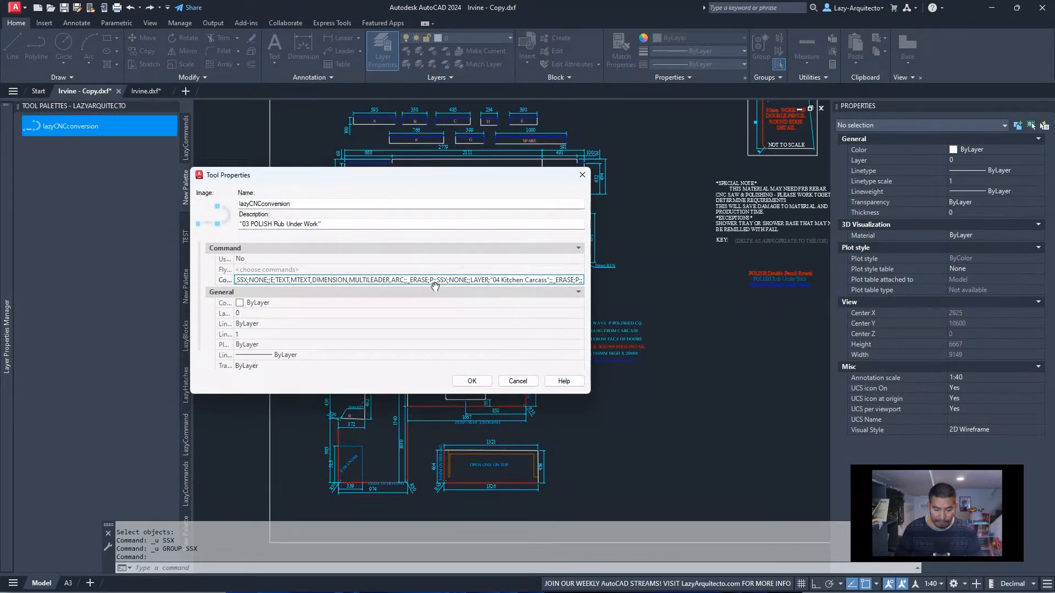
key("ctrl+a")
key("BackSpace")
left_click_drag(524, 287, 578, 283)
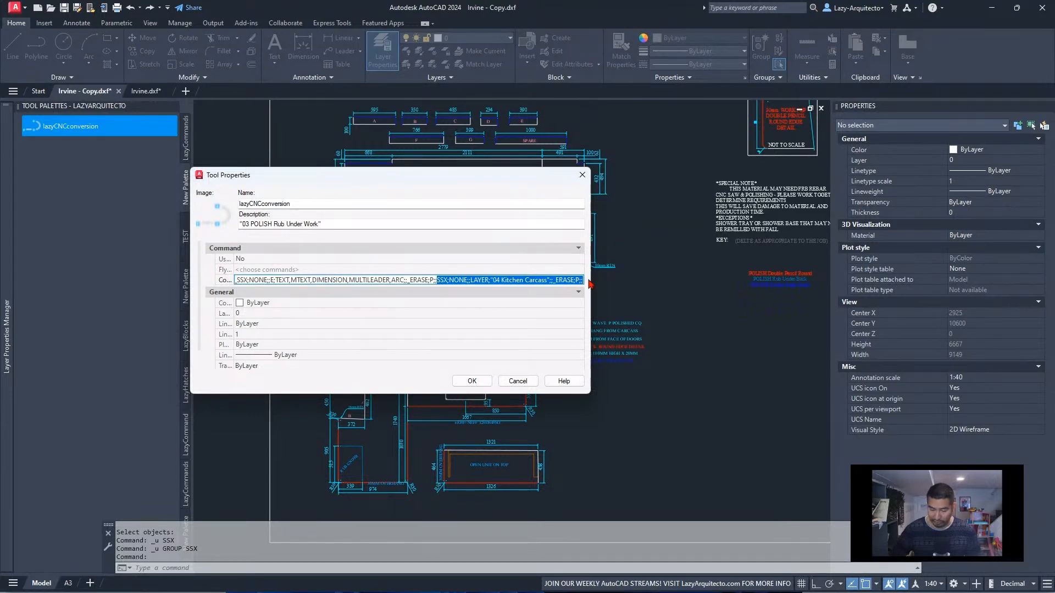
left_click(581, 280)
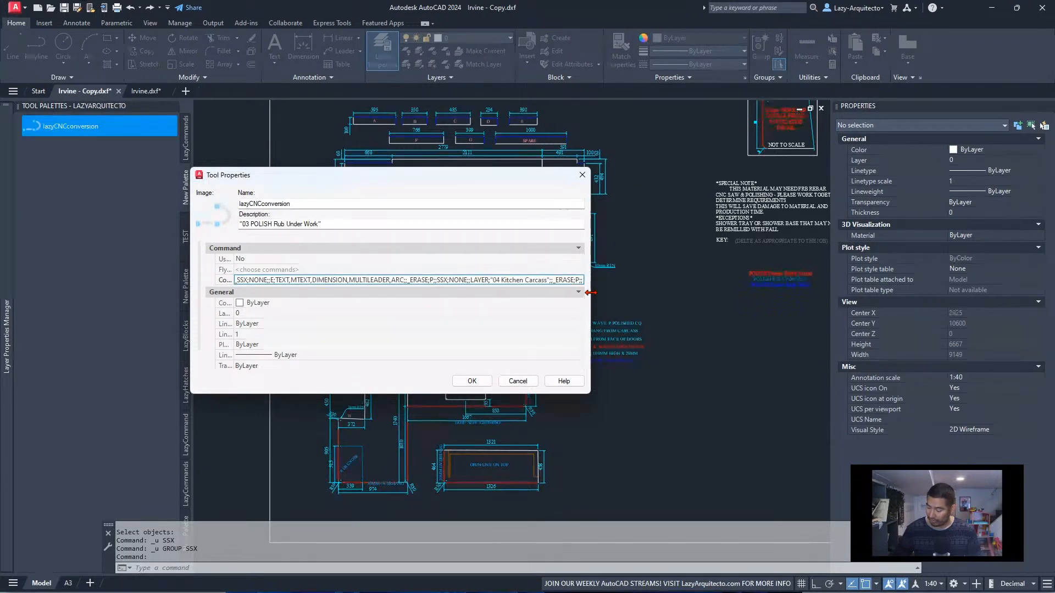
type("SSX;NONE;;LAYER;\"04 Kitchen Carcass\";;_ERASE;P;;")
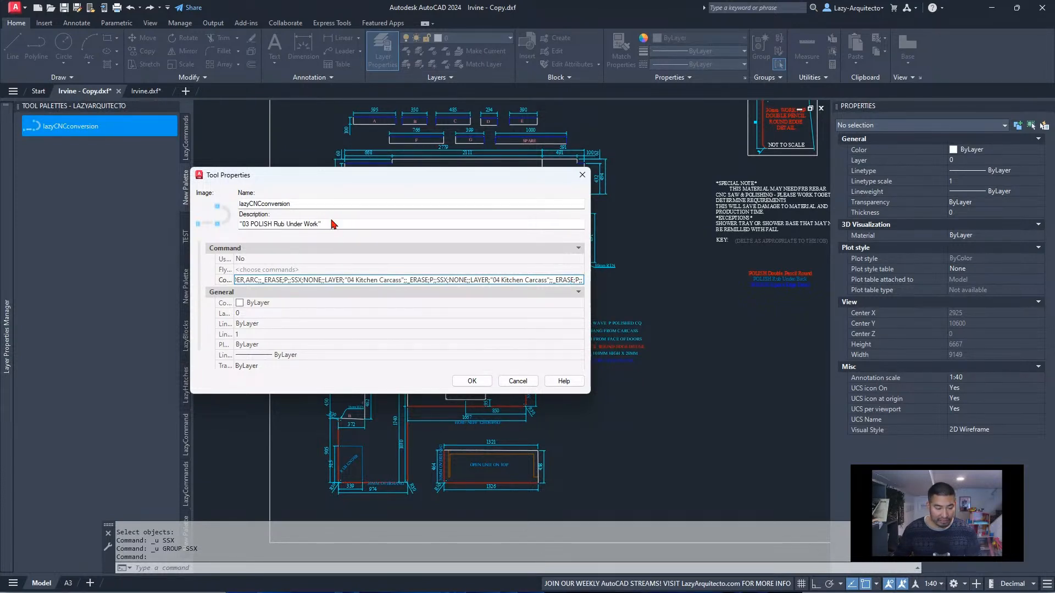
Move "03 POLISH Rub Under Work" from the description into the duplicated sequence, replacing its "04 Kitchen Carcass" layer name, and save the macro
left_click_drag(333, 224, 240, 224)
key("ctrl+c")
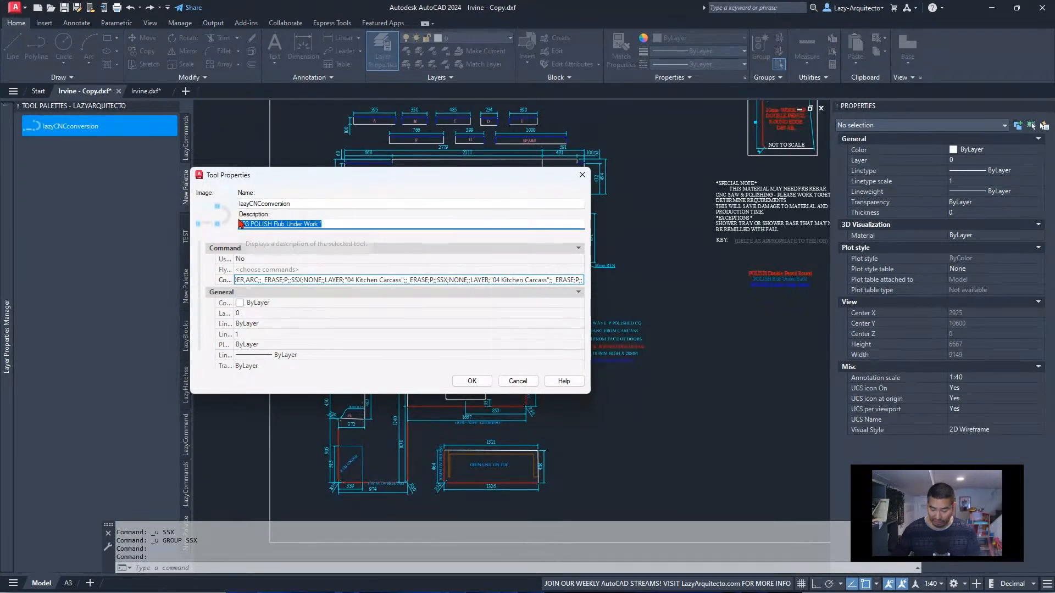
key("BackSpace")
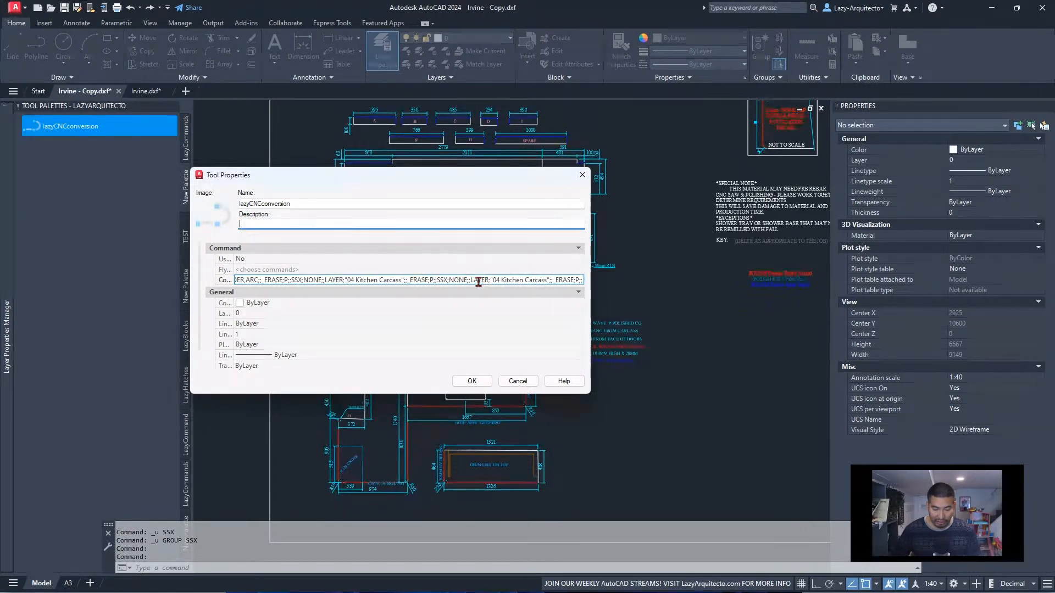
left_click_drag(492, 280, 515, 281)
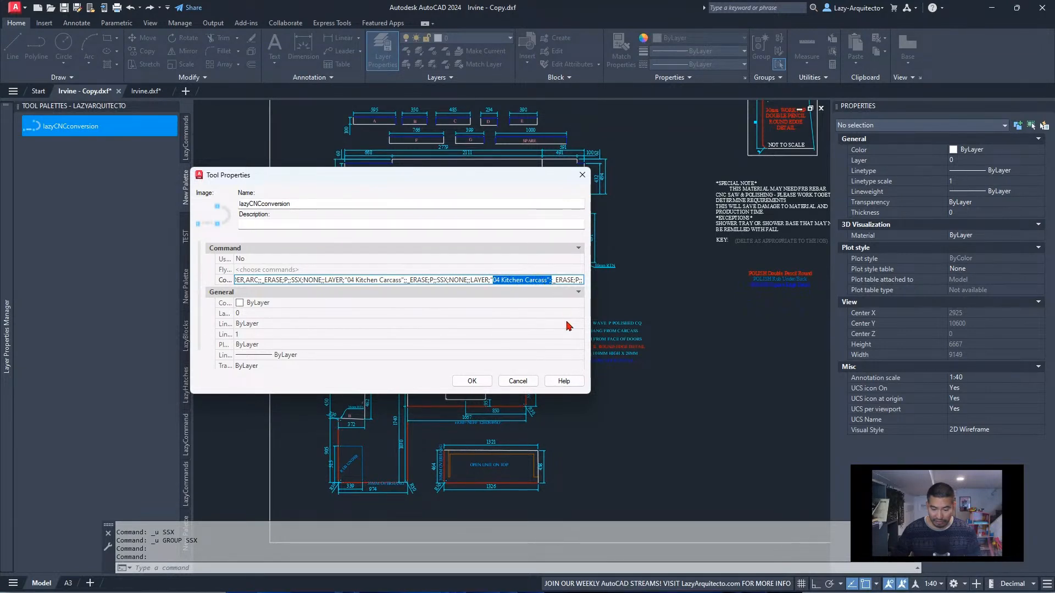
left_click(559, 281)
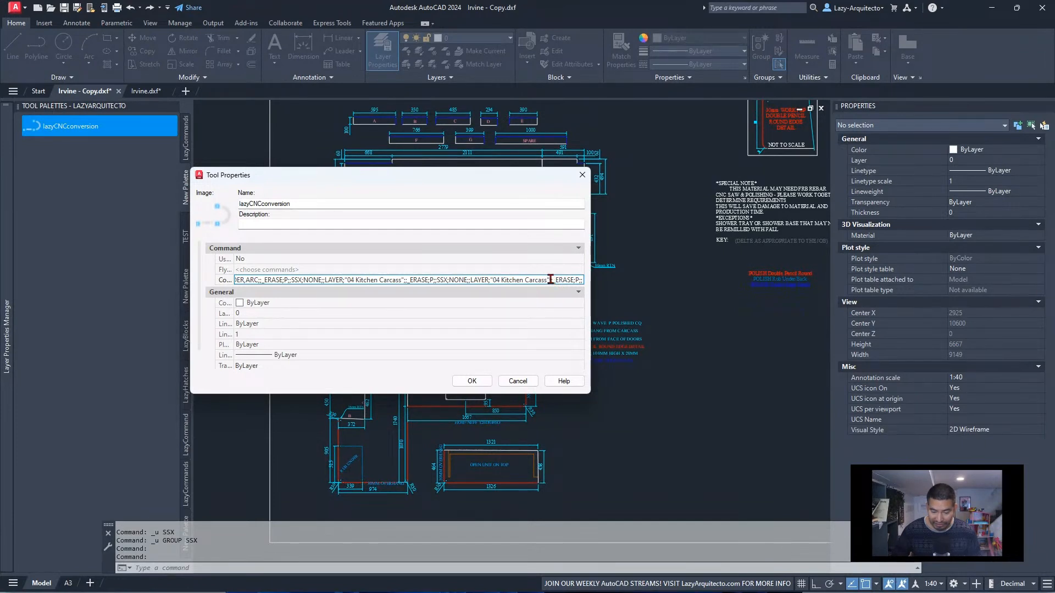
left_click_drag(549, 280, 488, 281)
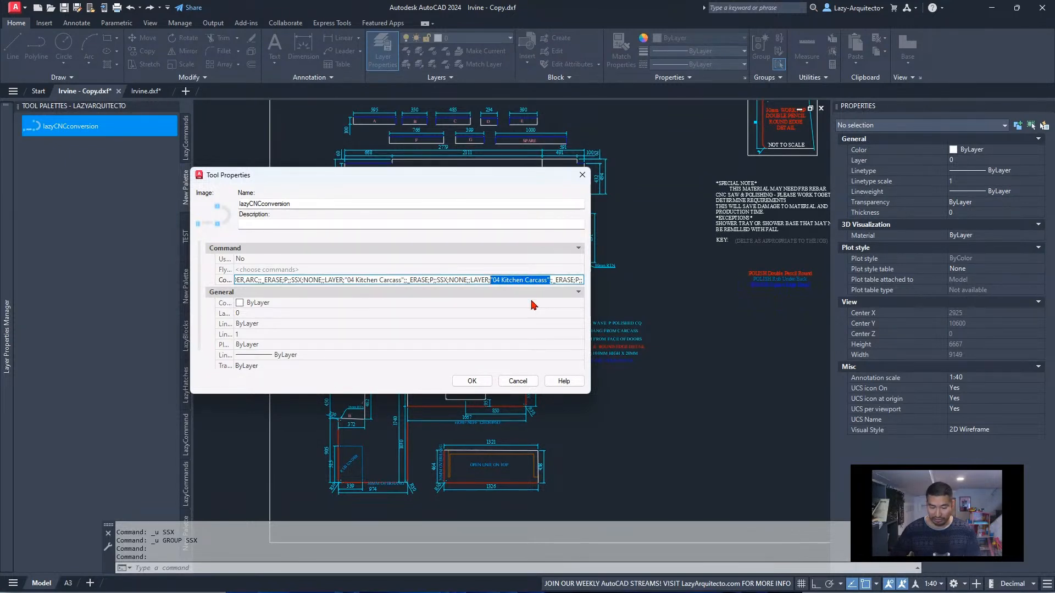
key("ctrl+v")
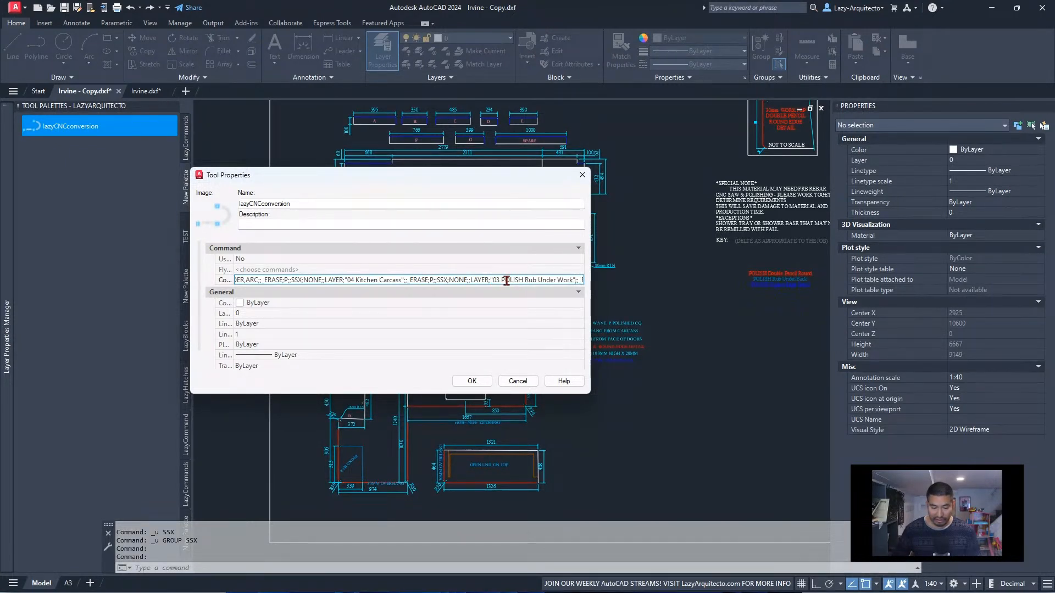
left_click(473, 383)
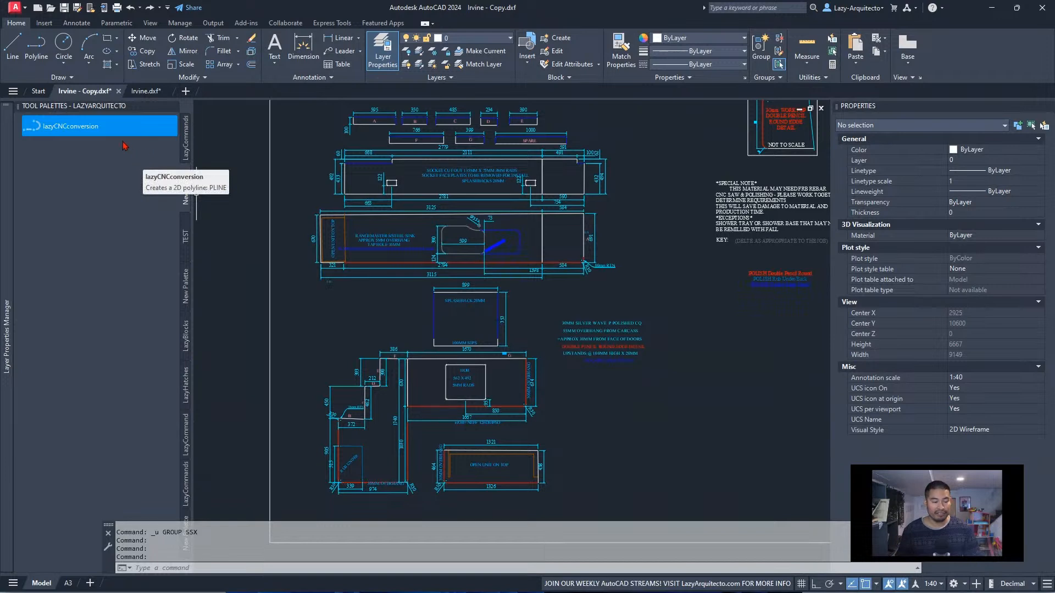
Test-run the updated lazyCNCconversion macro on the staff drawing, checking the L-shaped worktop's open corner, and undo the run
left_click(110, 129)
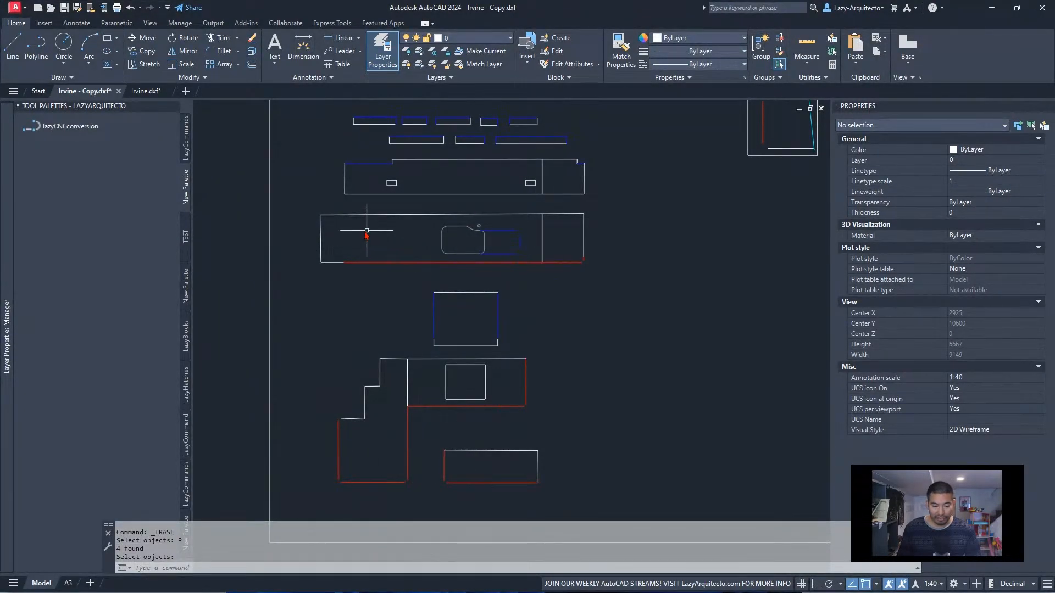
scroll(340, 420, "up", 6)
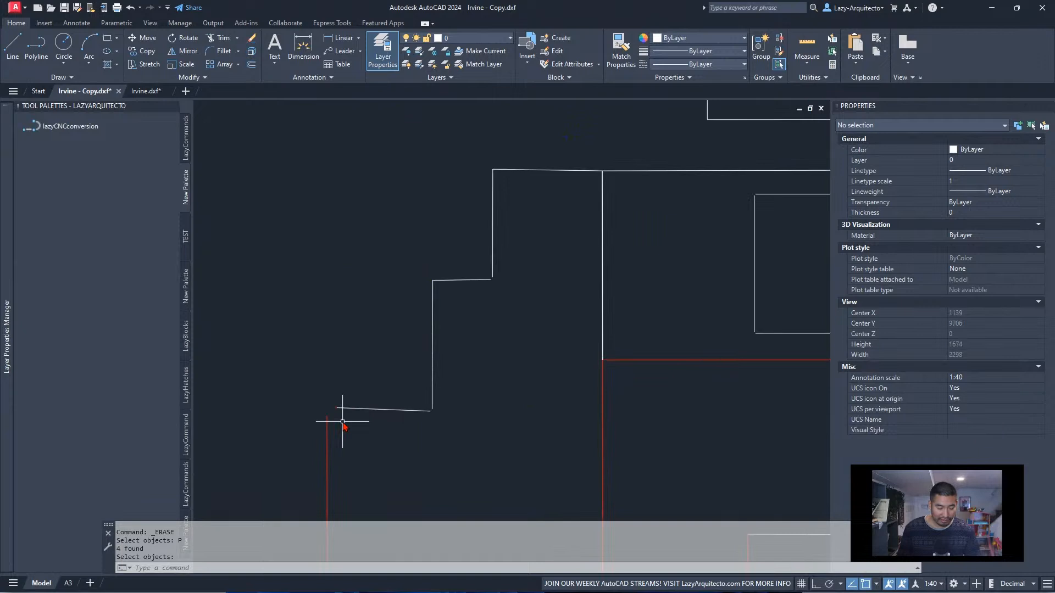
scroll(333, 411, "down", 6)
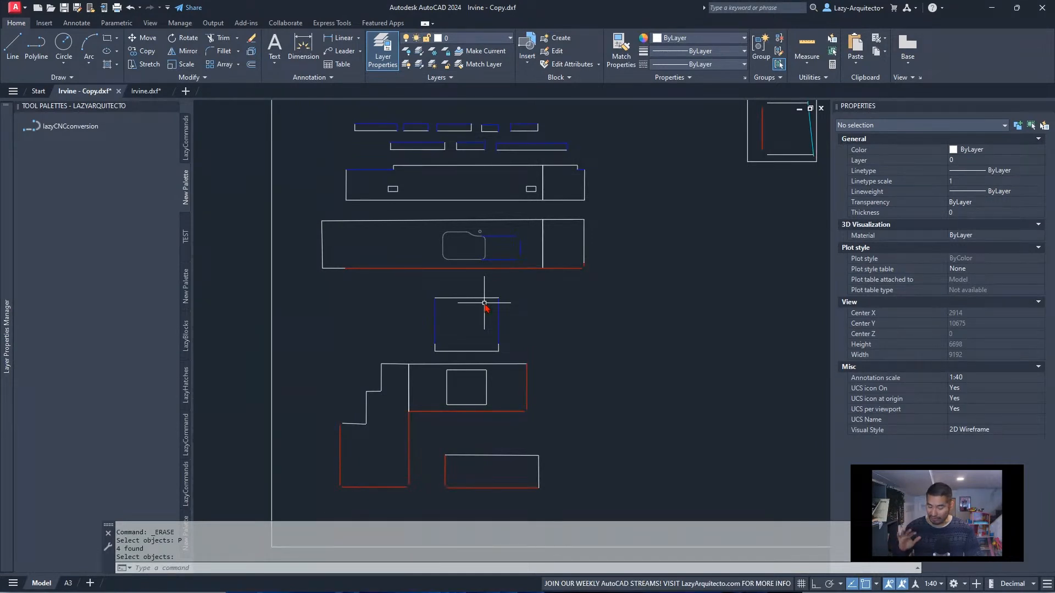
key("ctrl+z")
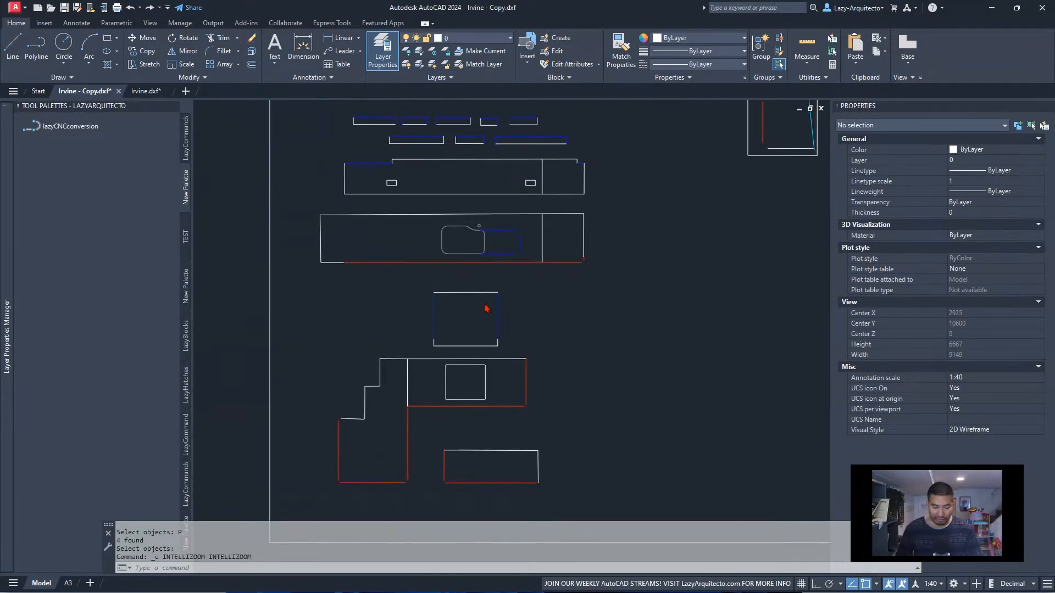
key("ctrl+z")
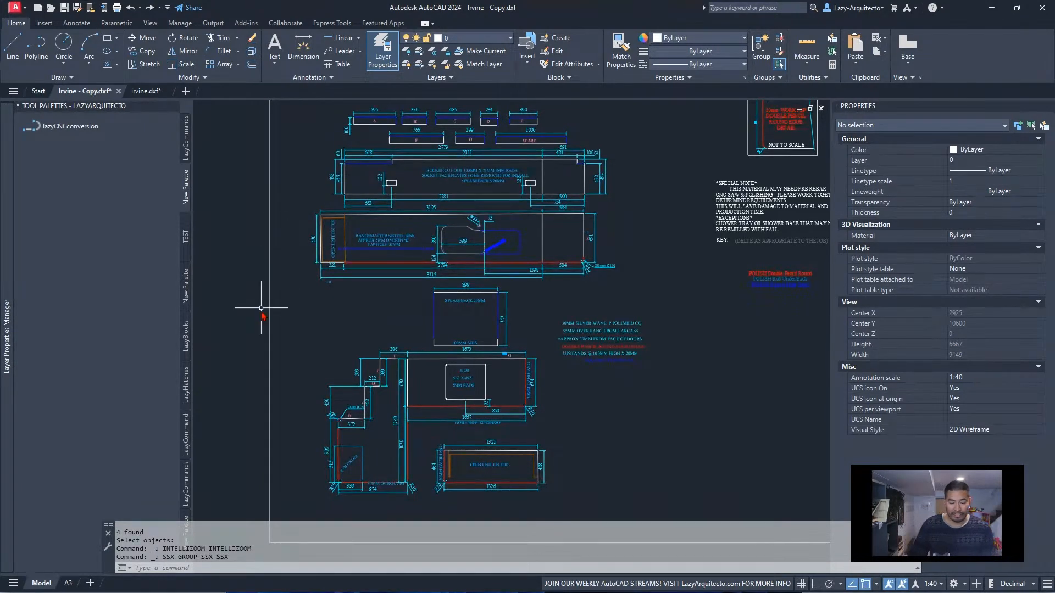
Compare the conversion reference frames and examine the Step 3 drawing, where the chamfer is set to 0
scroll(261, 309, "down", 6)
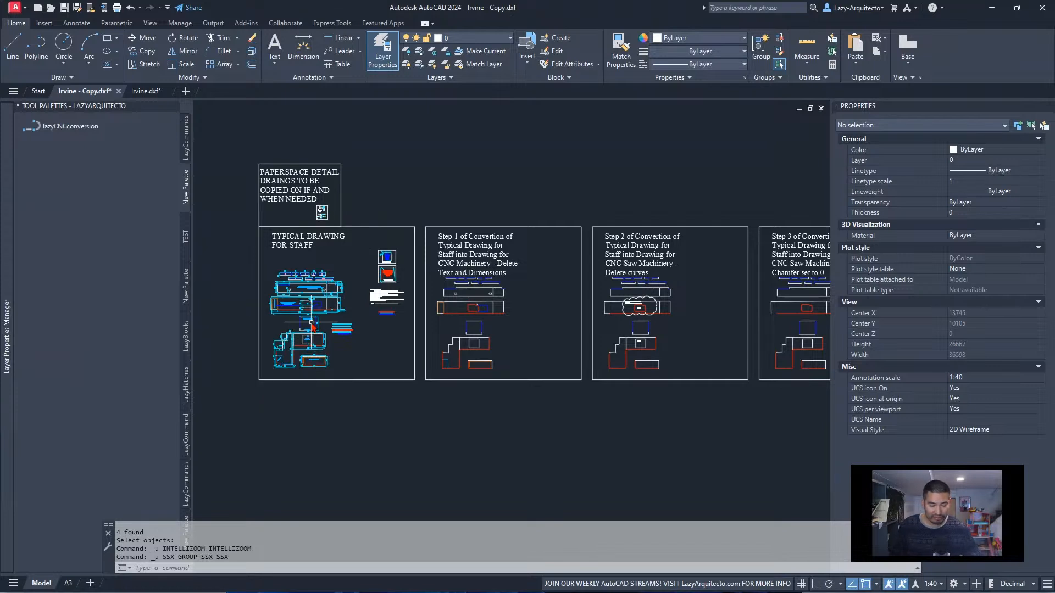
middle_click_drag(532, 331, 418, 331)
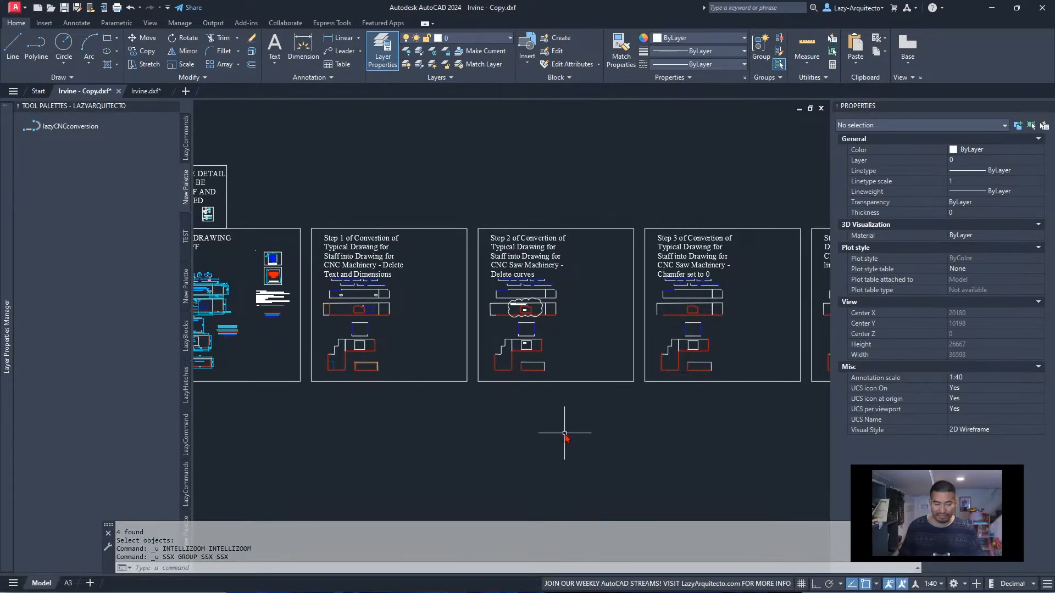
middle_click_drag(617, 349, 443, 358)
scroll(499, 349, "up", 3)
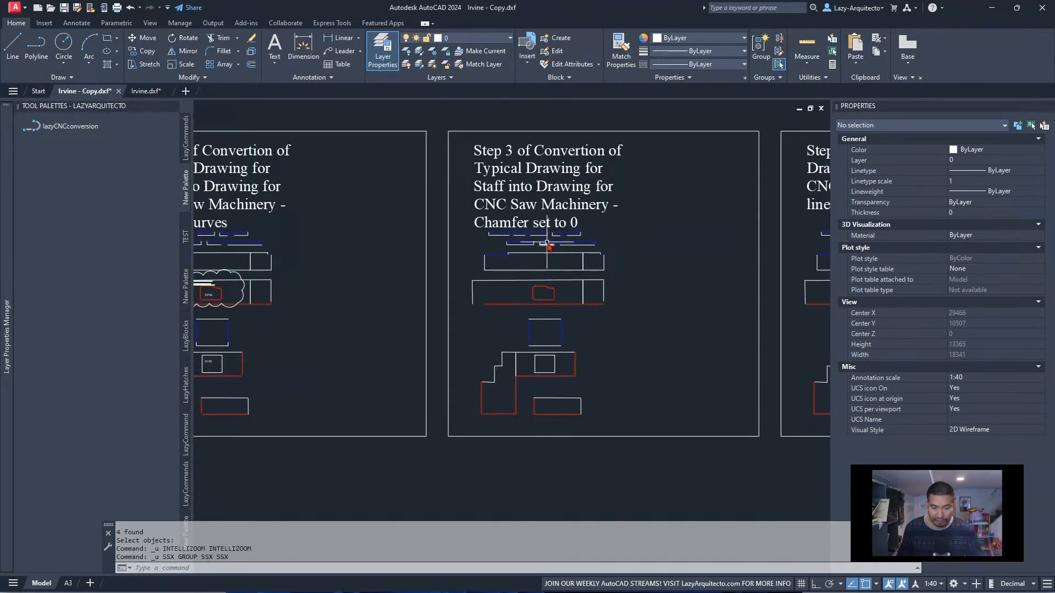
middle_click_drag(555, 242, 478, 256)
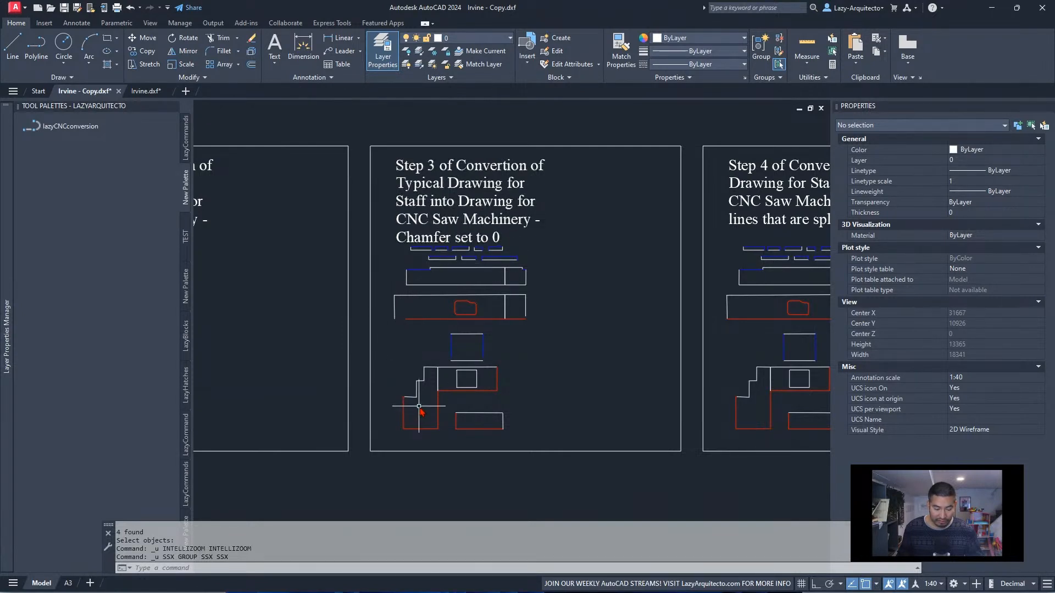
Examine the Step 3 to Step 5 reference frames, comparing the worktop corners and split lines between conversion stages
scroll(408, 408, "up", 3)
scroll(409, 409, "up", 5)
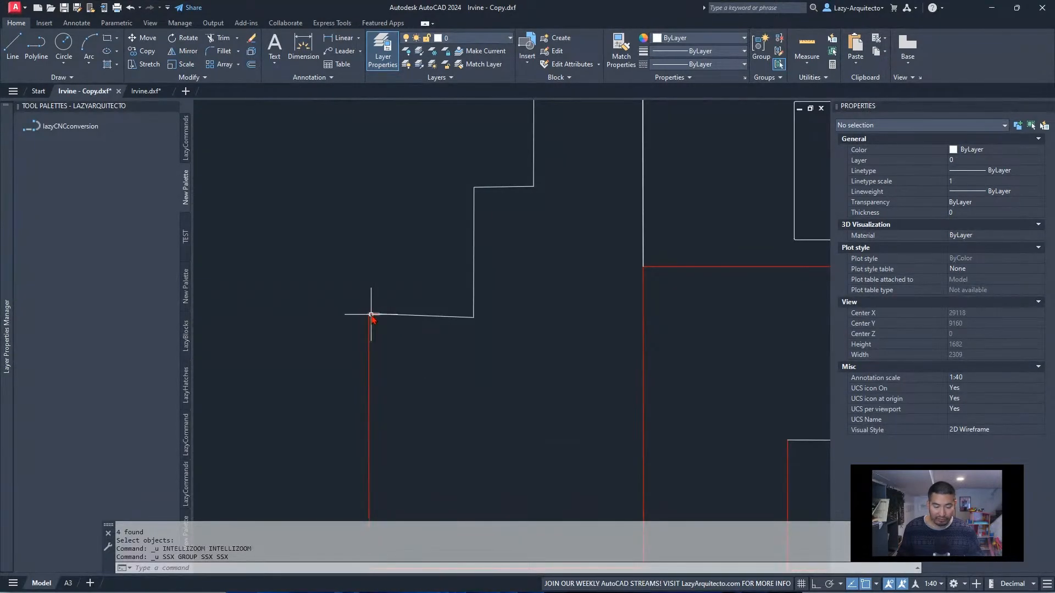
scroll(369, 347, "down", 5)
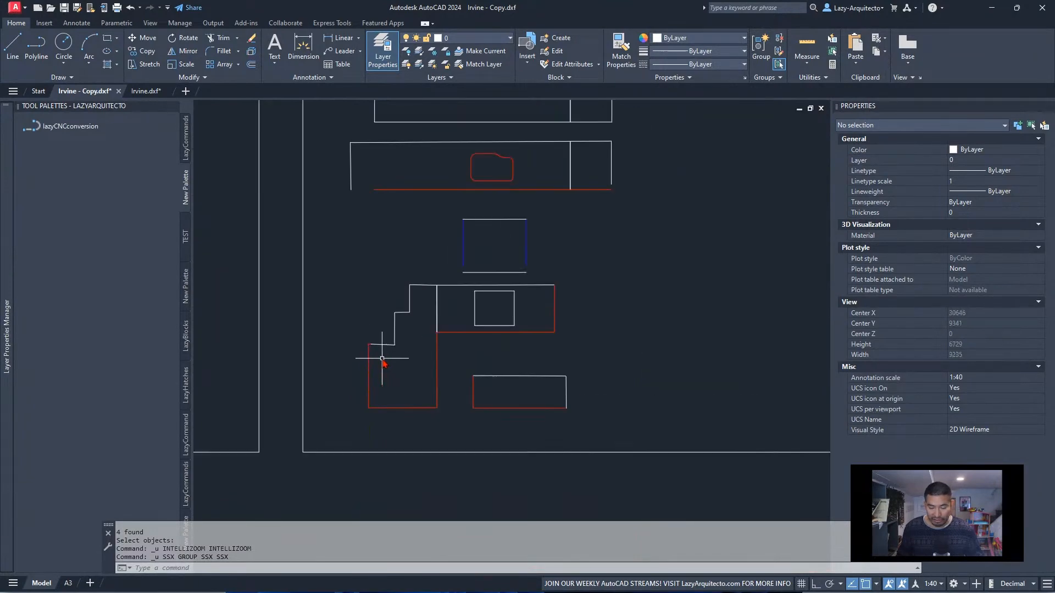
scroll(559, 393, "down", 3)
middle_click_drag(627, 365, 462, 376)
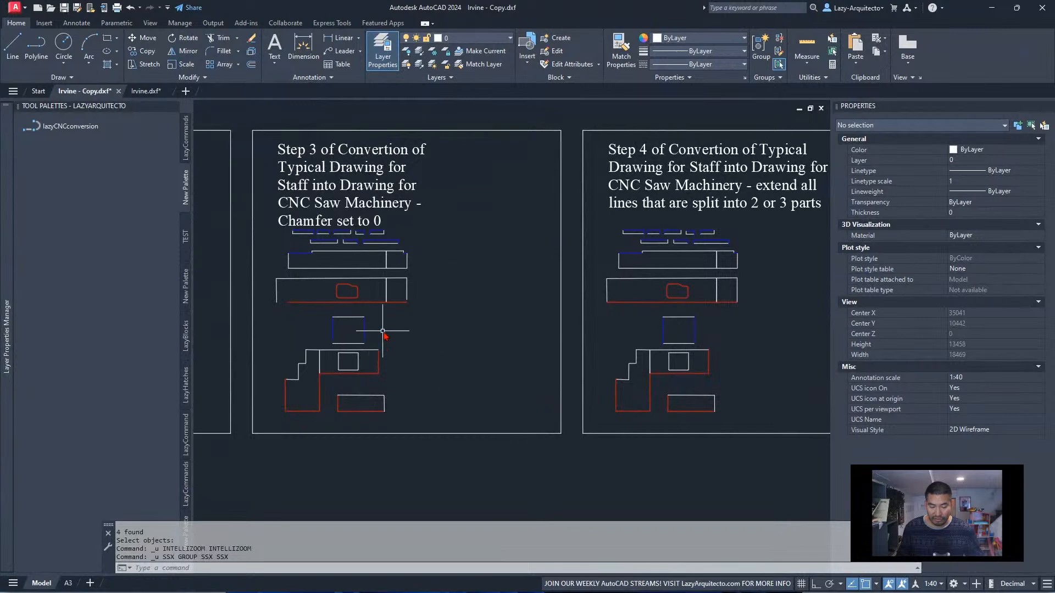
middle_click_drag(481, 339, 368, 346)
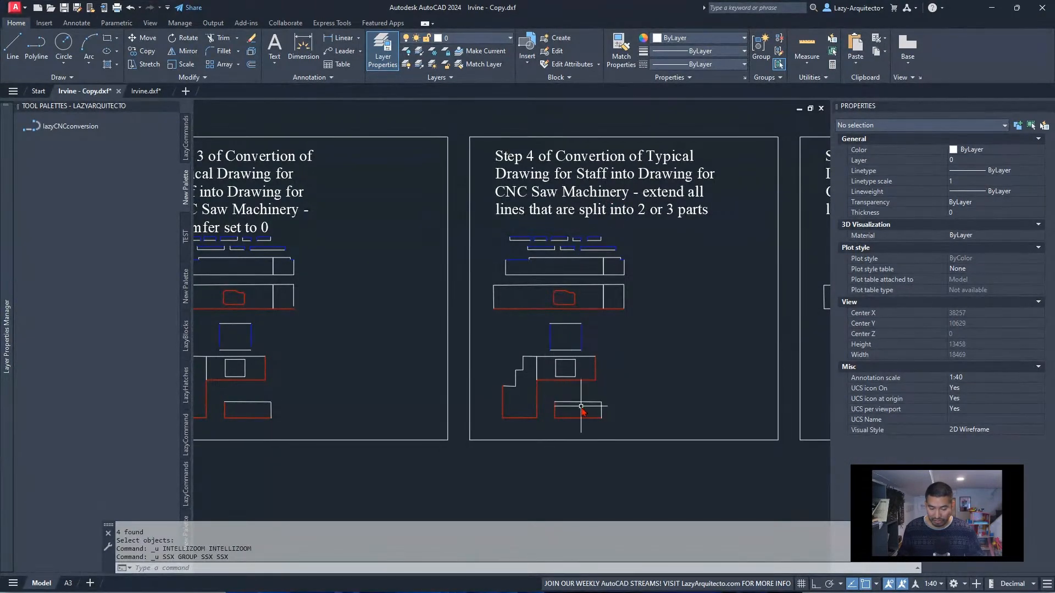
middle_click_drag(629, 334, 408, 334)
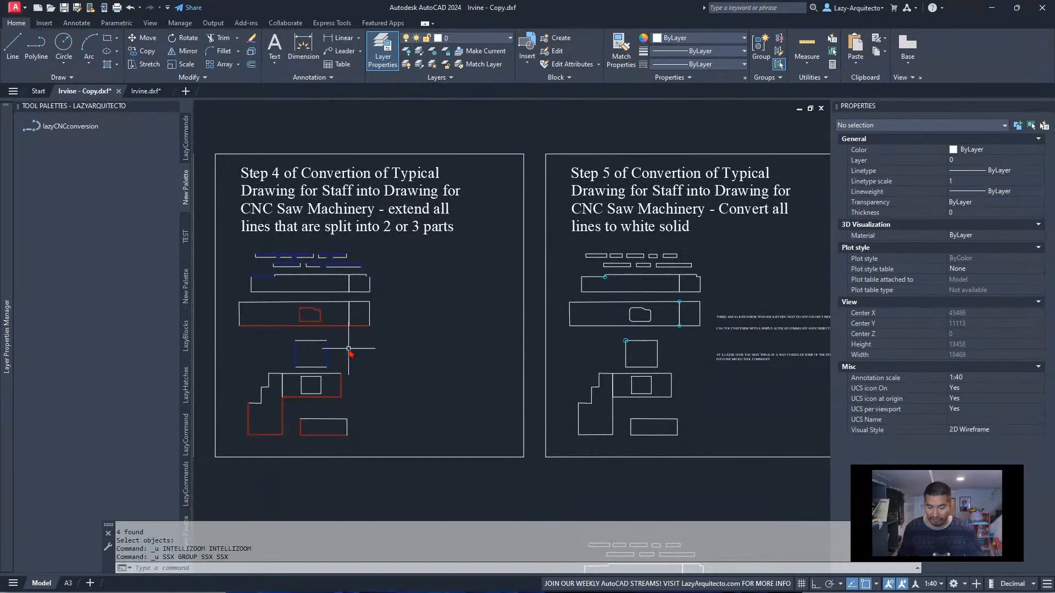
mouse_move(348, 349)
middle_mouse_down()
mouse_move(495, 337)
mouse_move(527, 337)
mouse_move(431, 344)
mouse_move(607, 345)
middle_mouse_up()
mouse_move(396, 340)
middle_mouse_down()
mouse_move(467, 333)
mouse_move(590, 349)
middle_mouse_up()
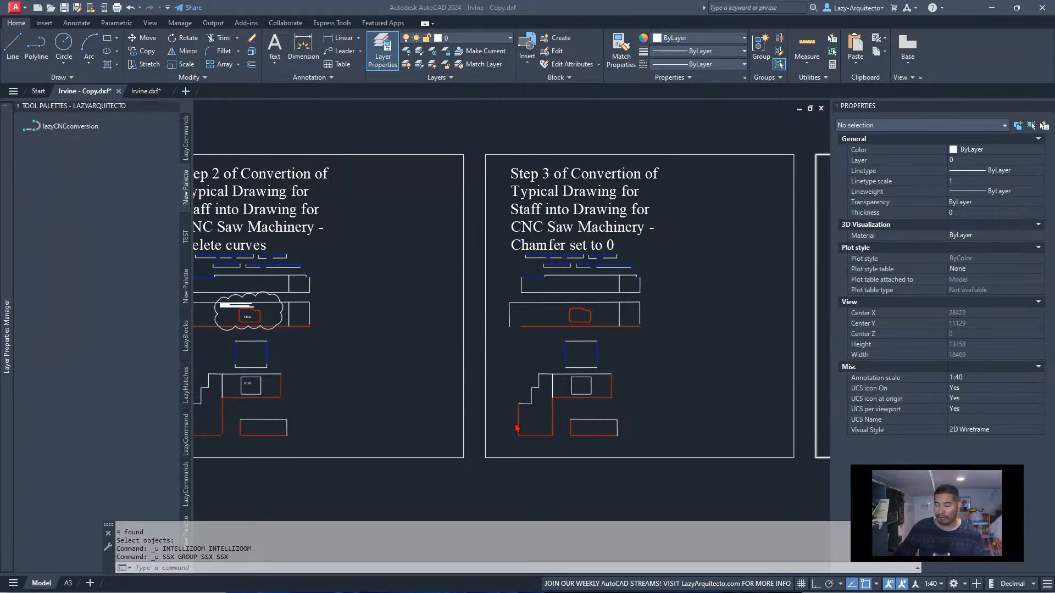
left_click(360, 315)
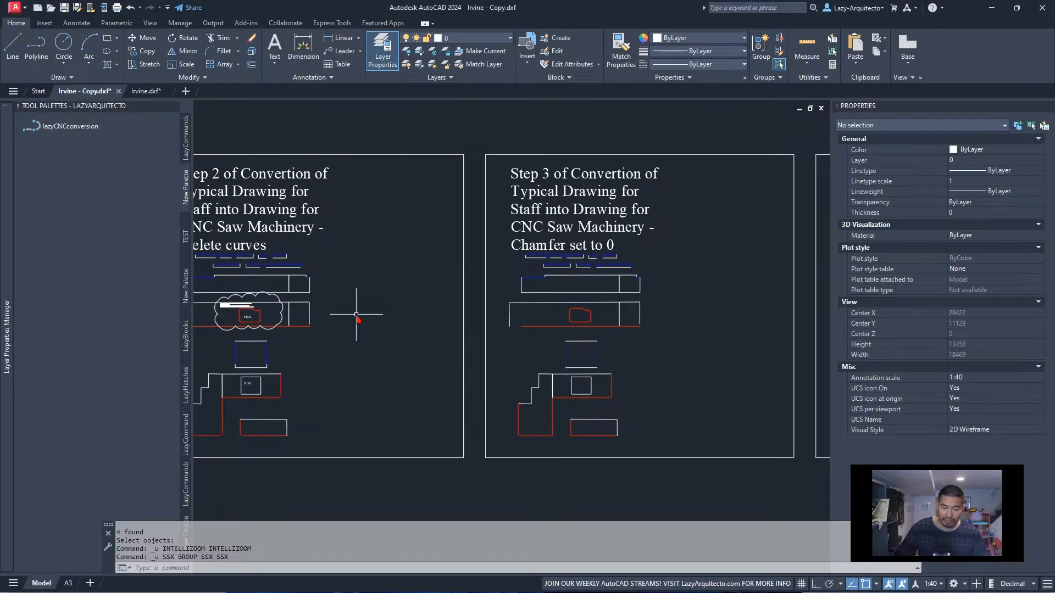
middle_click_drag(471, 341, 580, 348)
scroll(580, 347, "down", 6)
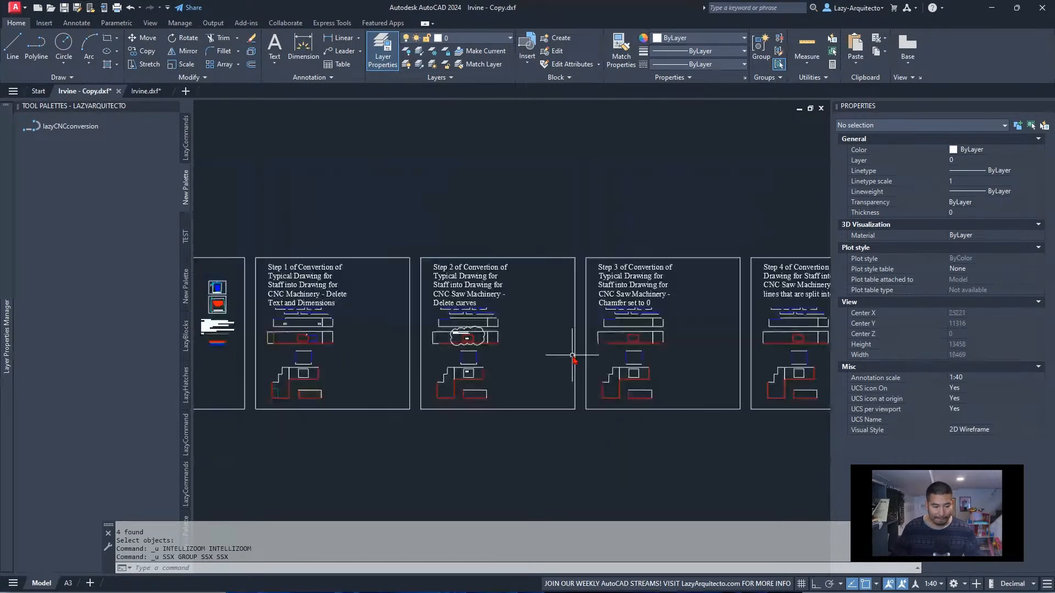
Switch to the Irvine.dxf drawing and inspect the open corners and split edges of its worktop pieces
left_click(144, 91)
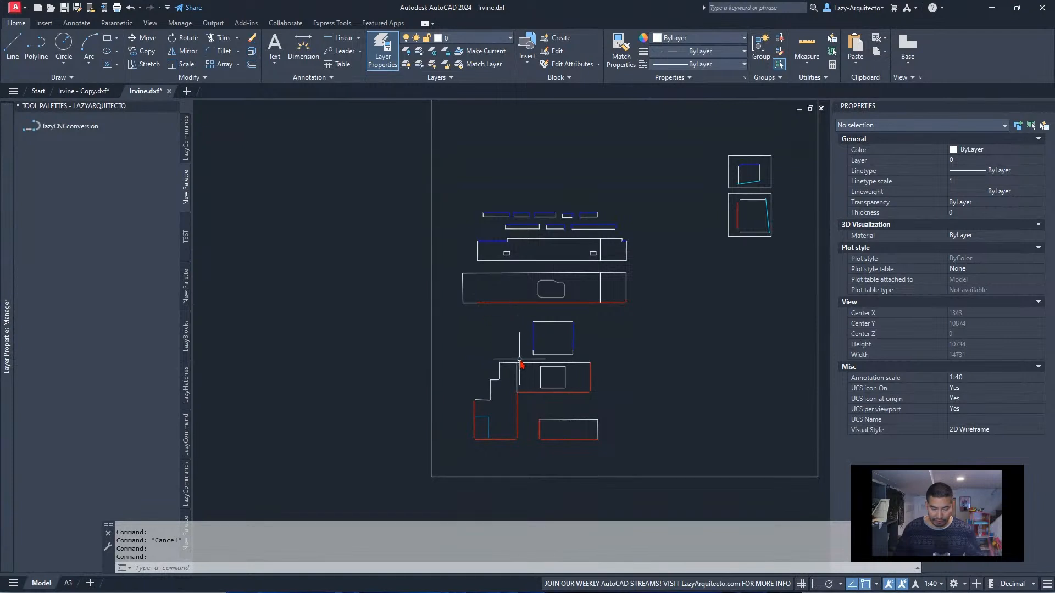
scroll(533, 355, "up", 5)
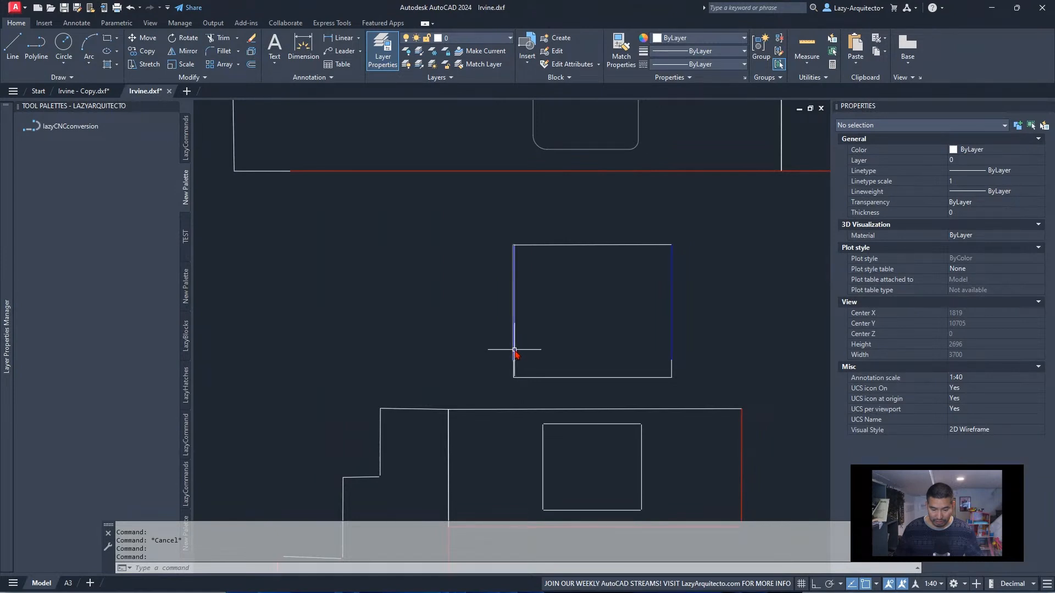
scroll(467, 348, "down", 5)
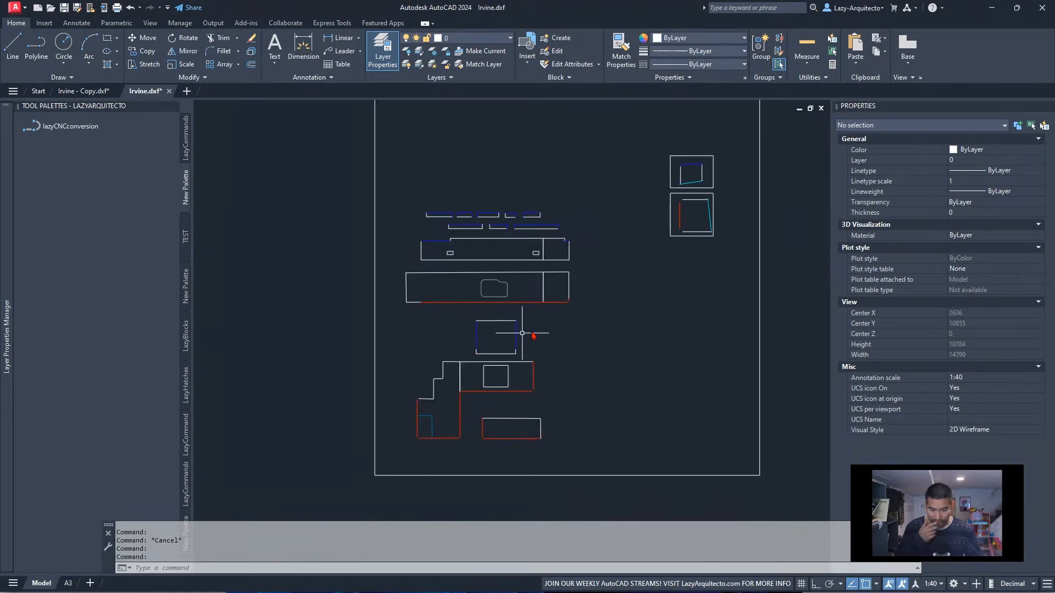
scroll(566, 302, "up", 9)
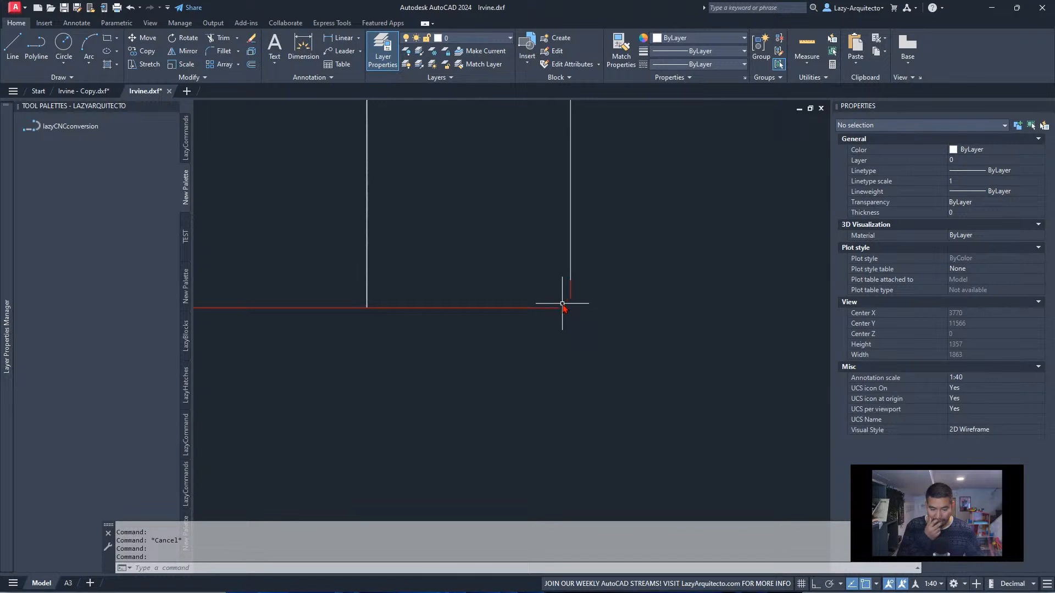
scroll(561, 305, "down", 5)
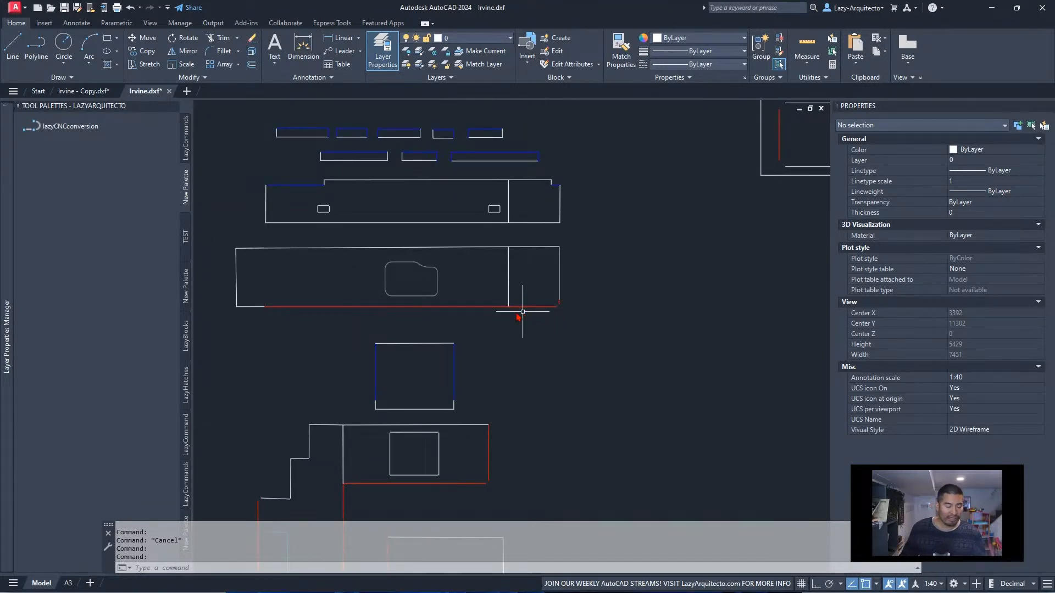
Test-run the LazyCap polyline-join tool on all worktop pieces inside the frame, inspect the joined outlines, and undo the run
left_click(186, 145)
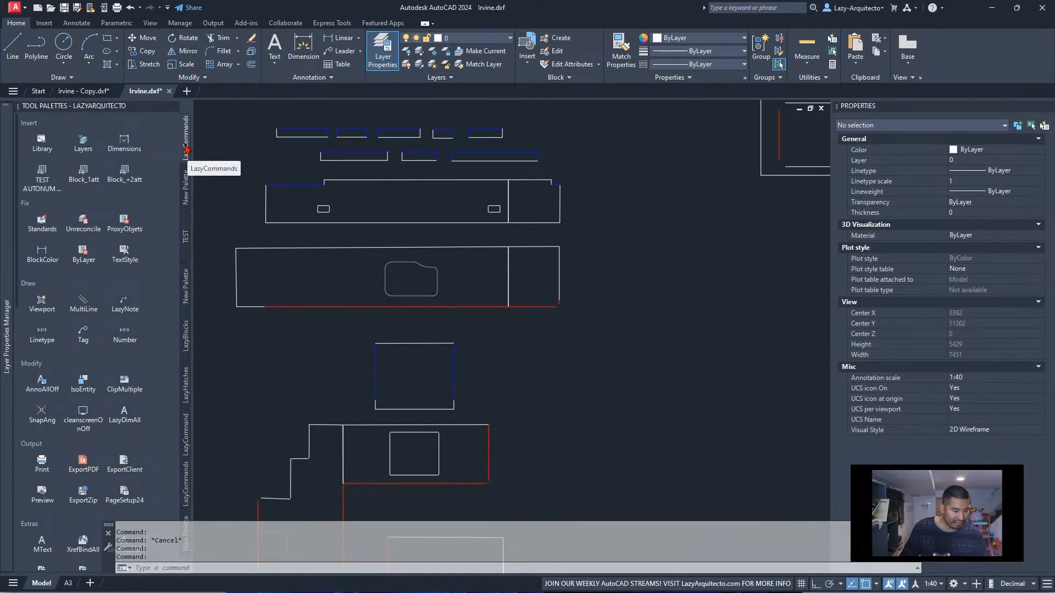
left_click(185, 371)
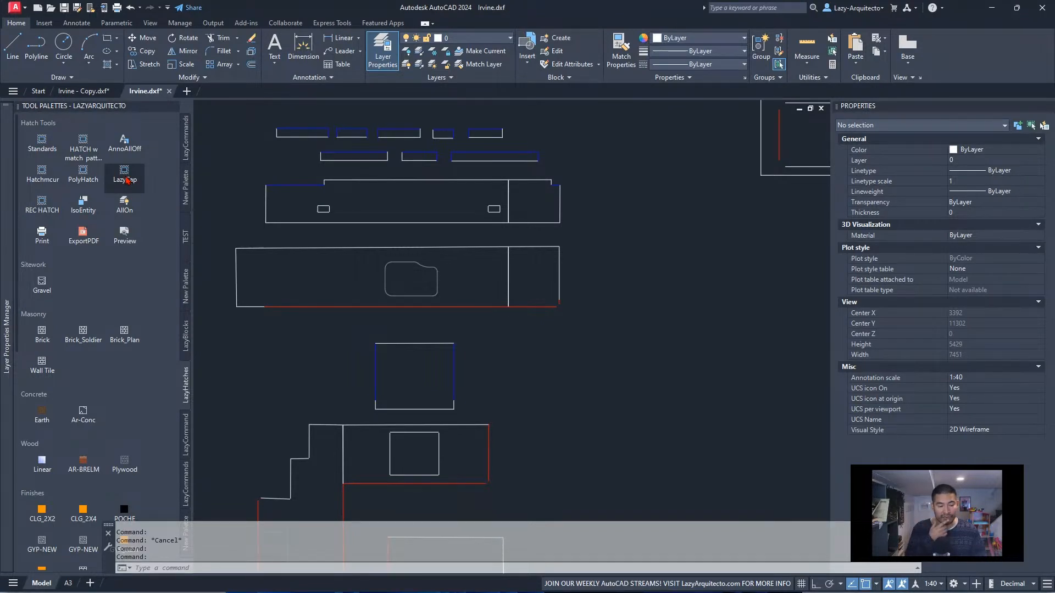
left_click(126, 180)
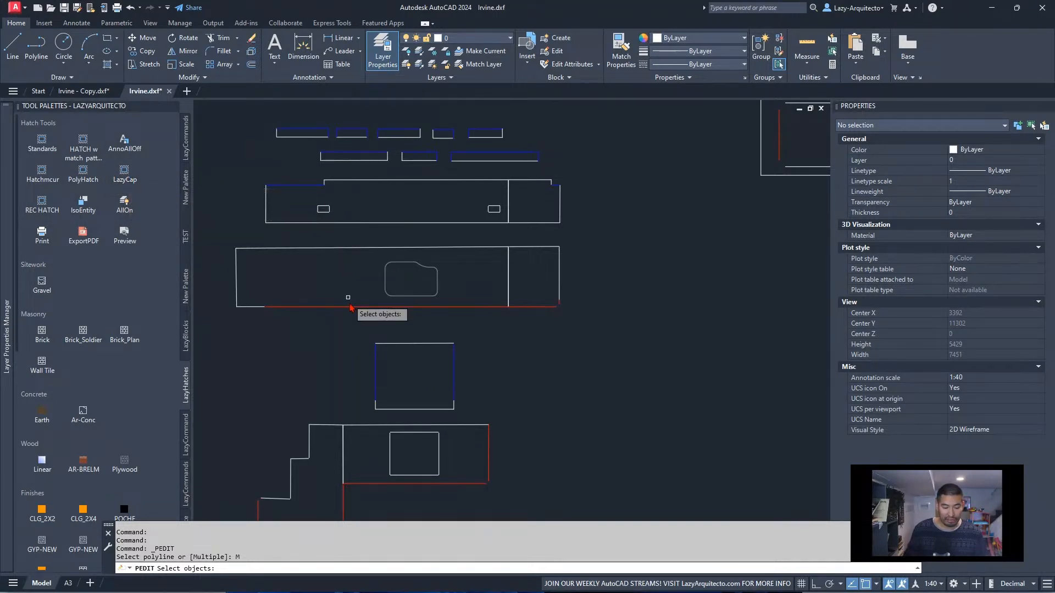
scroll(355, 331, "down", 3)
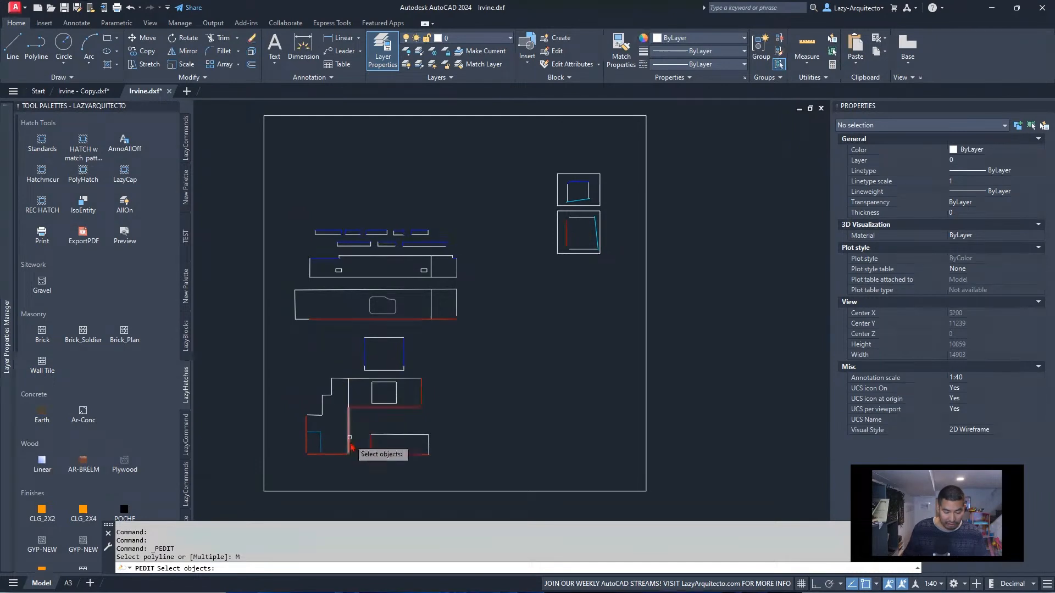
left_click(276, 210)
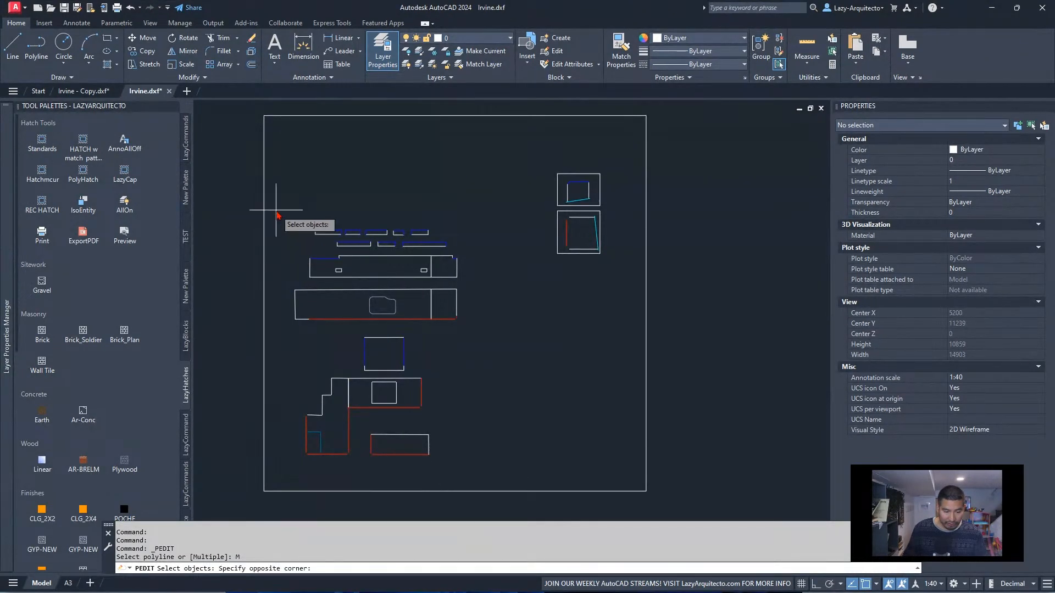
left_click(500, 474)
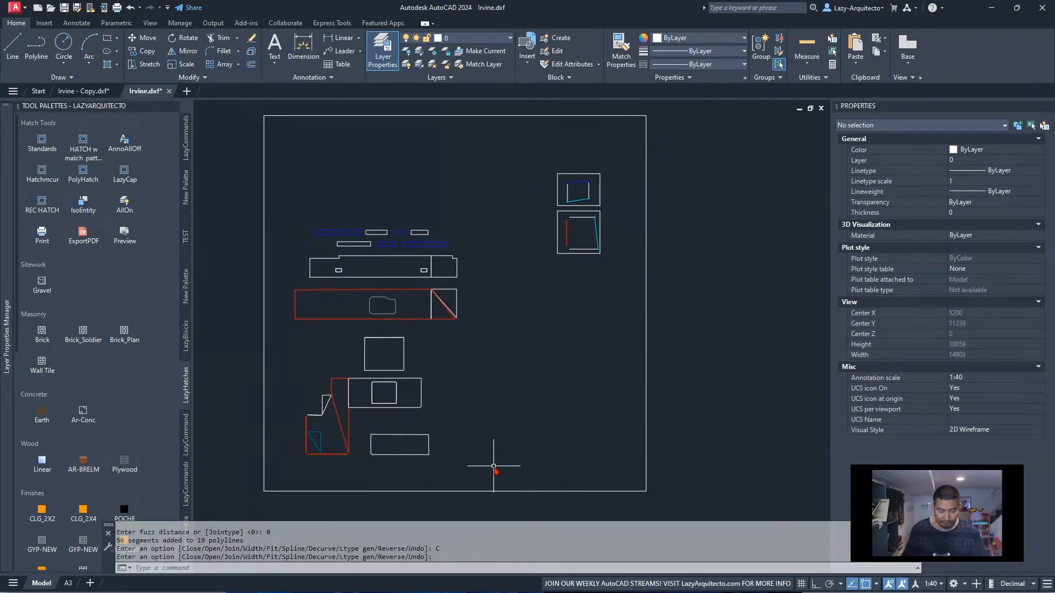
scroll(337, 419, "up", 3)
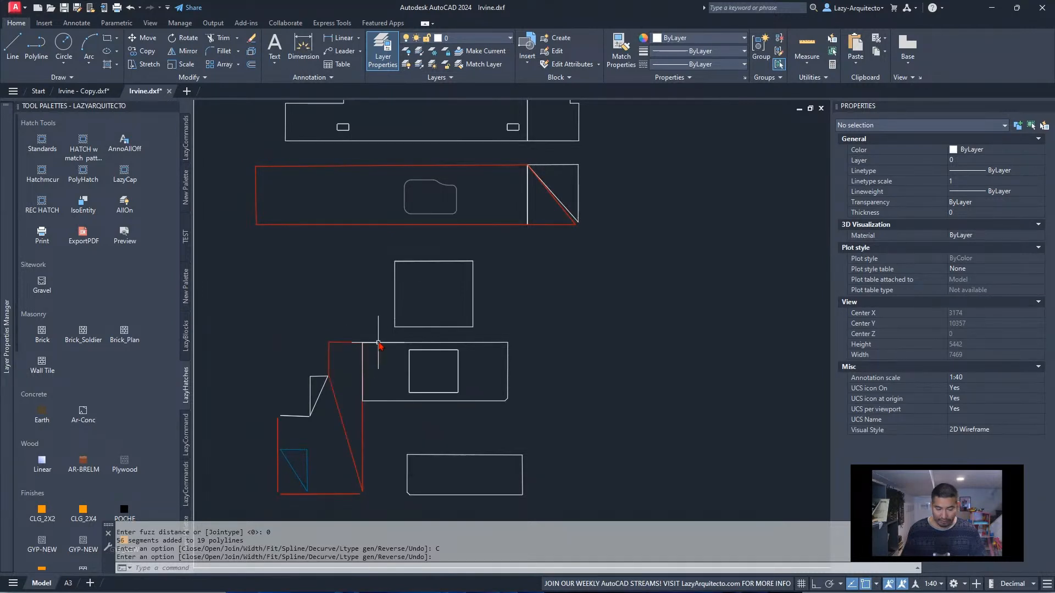
key("ctrl+z")
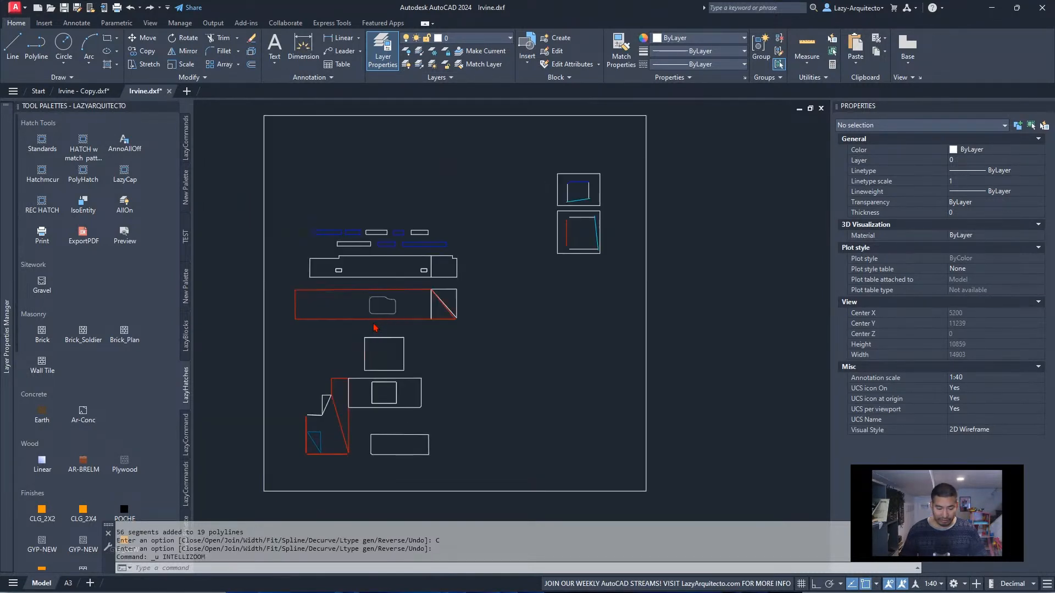
key("ctrl+z")
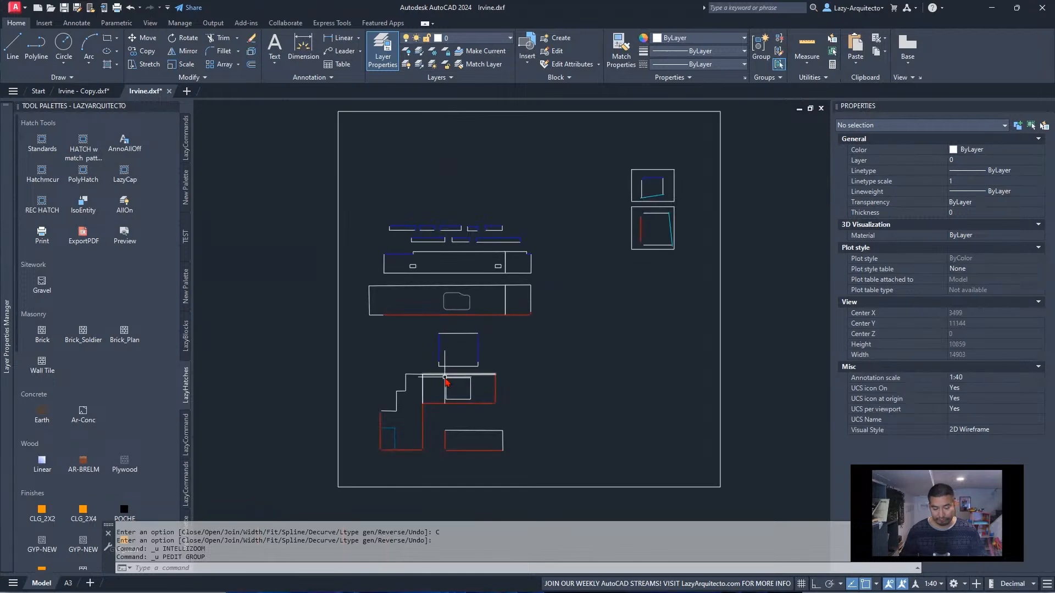
Delete the two "03 POLISH Rub Under Work" lines inside the lower end of the L-shaped worktop
scroll(401, 439, "up", 5)
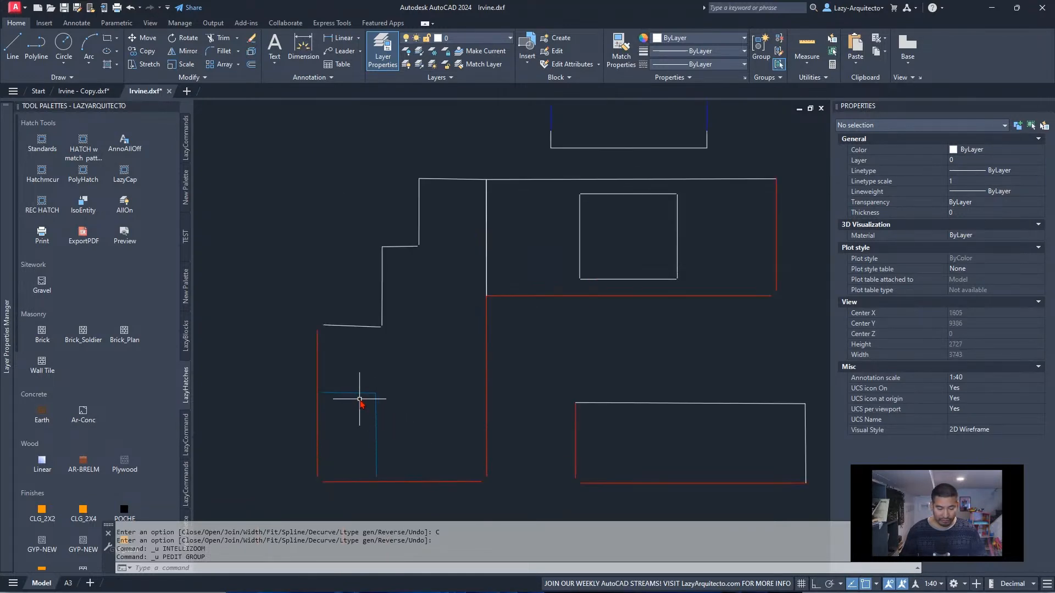
left_click(378, 405)
left_click(364, 379)
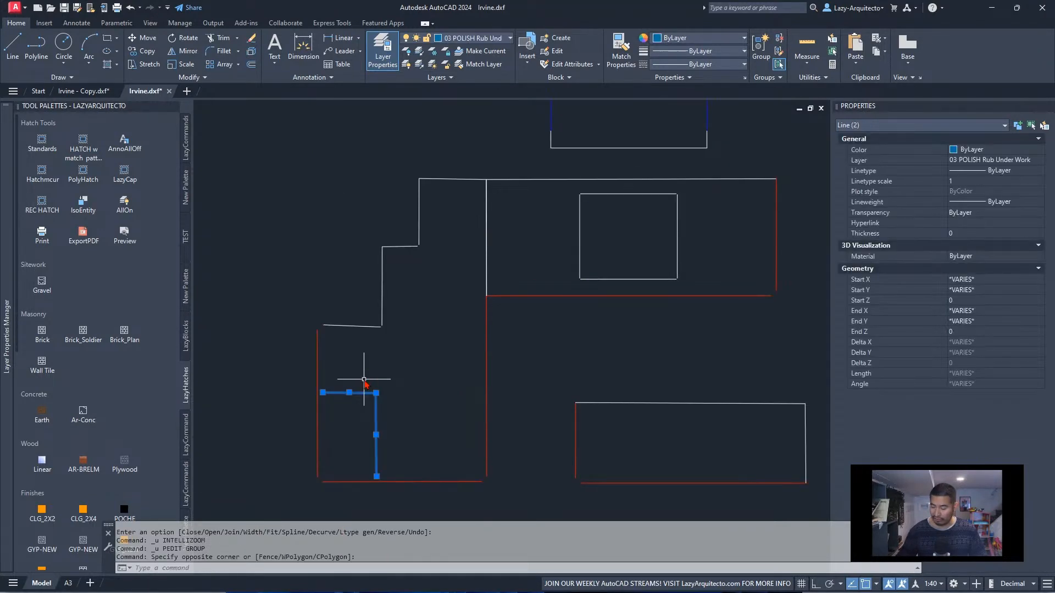
key("Delete")
Copy the LazyCap tool from the LazyHatches palette into the palette that holds lazyCNCconversion
scroll(364, 379, "down", 3)
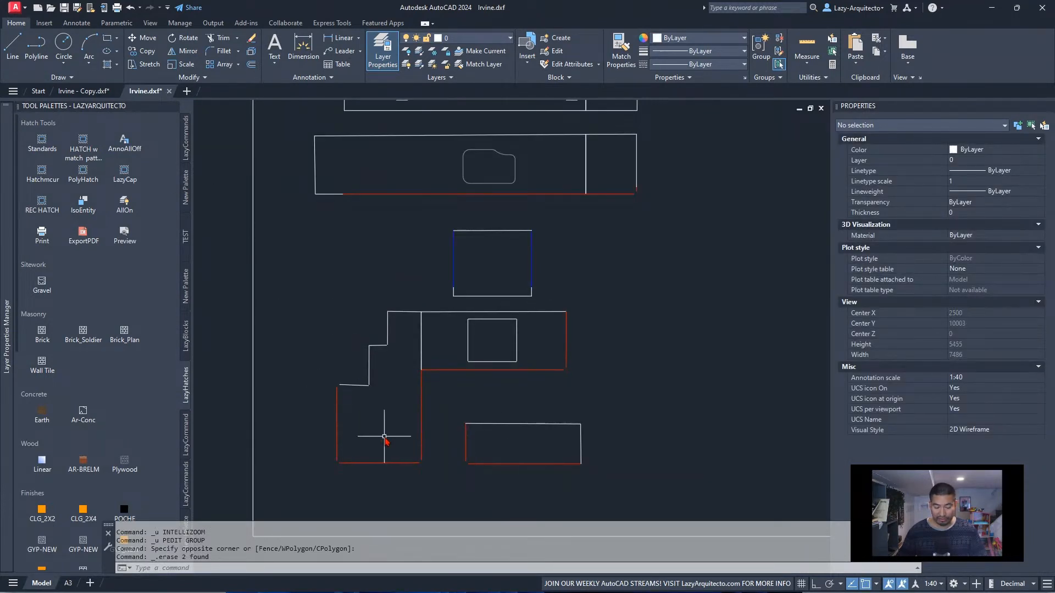
scroll(440, 450, "down", 3)
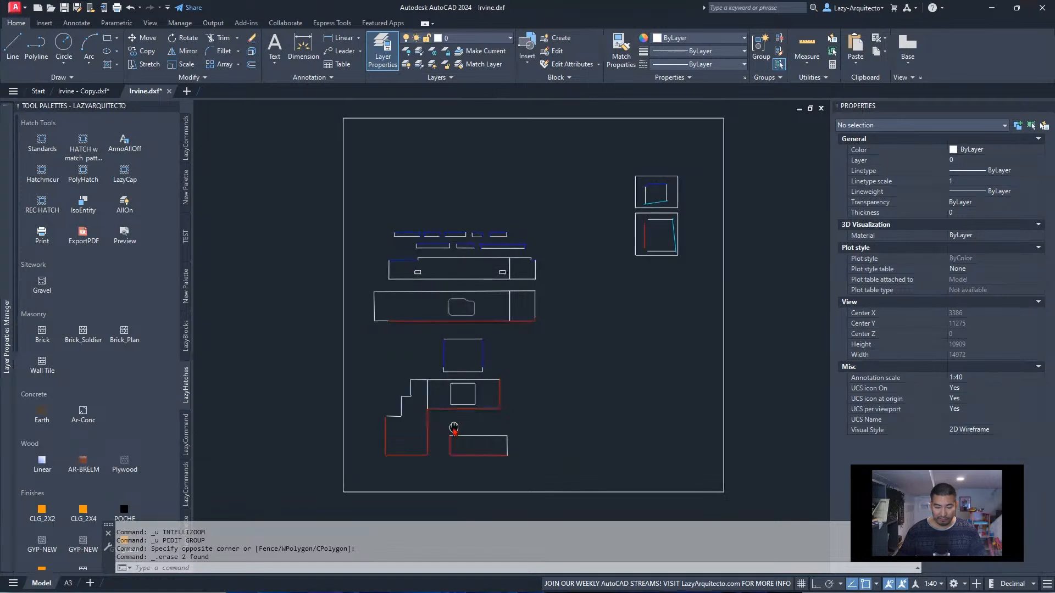
middle_click_drag(454, 428, 423, 416)
right_click(127, 167)
right_click(122, 173)
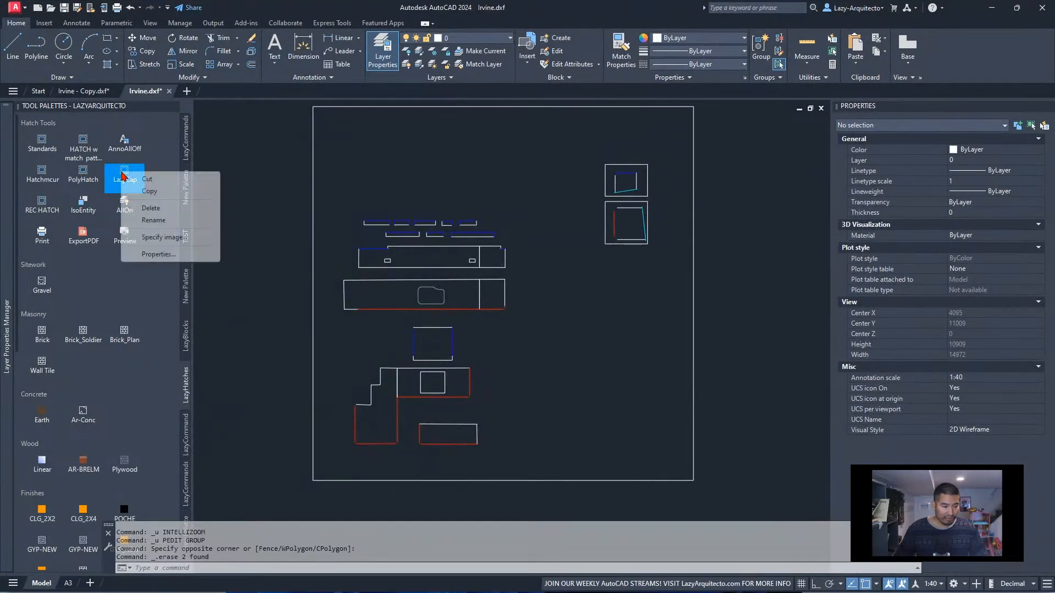
left_click(147, 194)
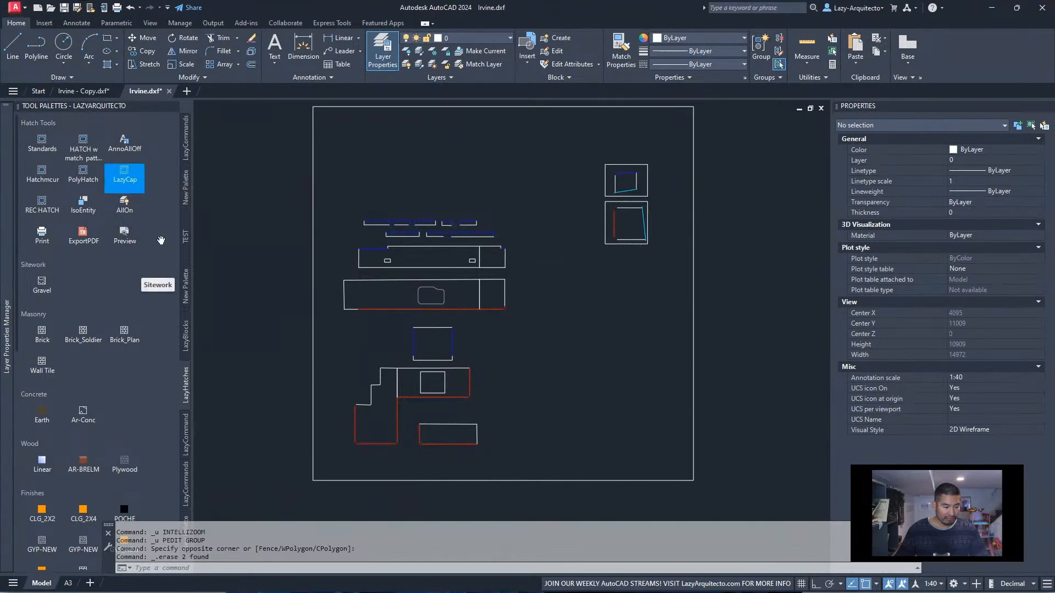
left_click(187, 201)
right_click(139, 176)
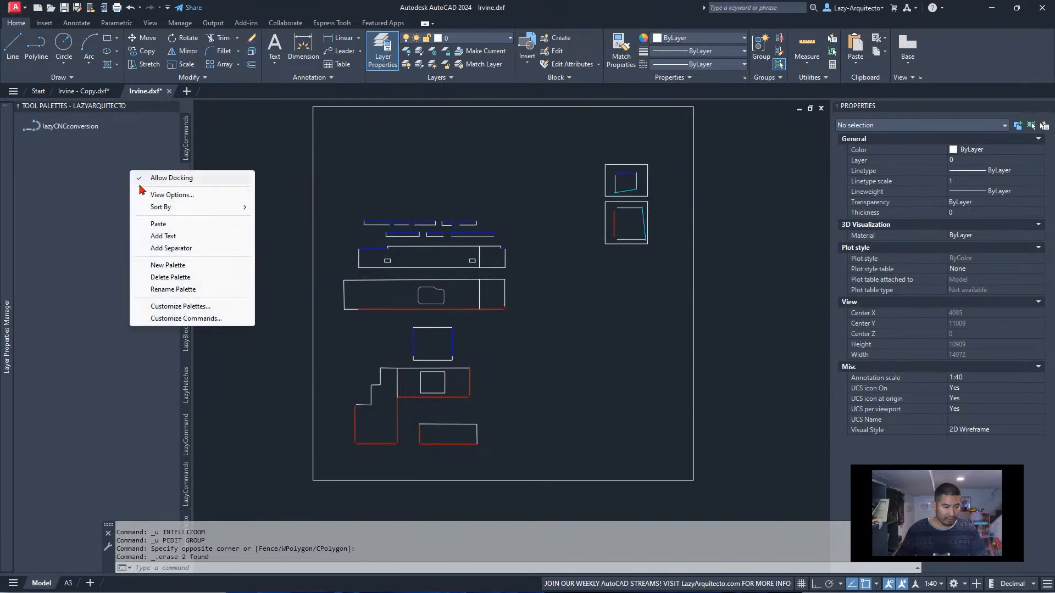
left_click(161, 225)
Set the join fuzz distance in the copied LazyCap tool's command string to 100 and save its properties
right_click(59, 155)
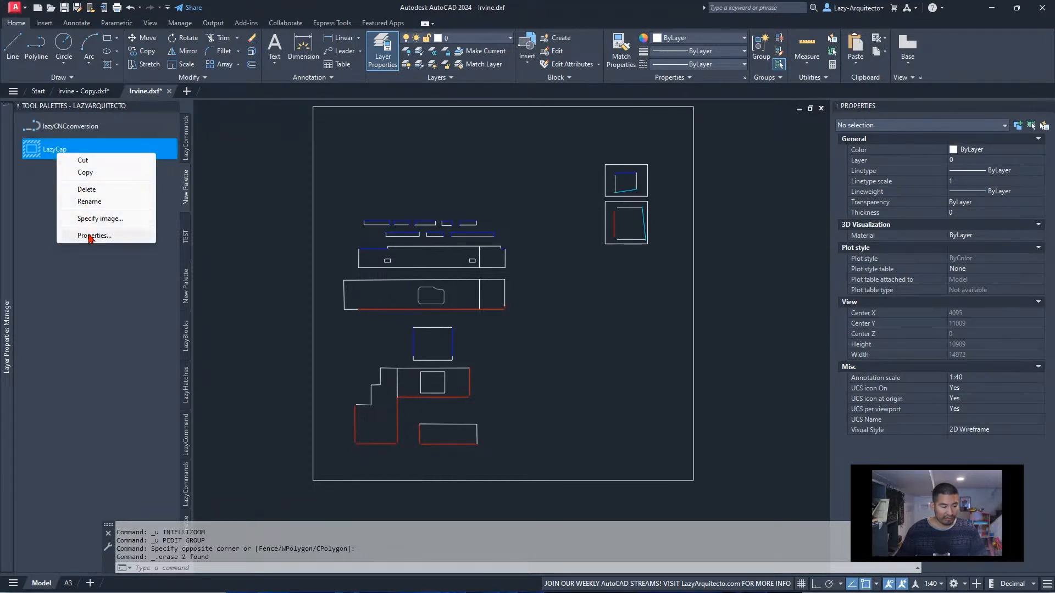
left_click(91, 236)
left_click(398, 280)
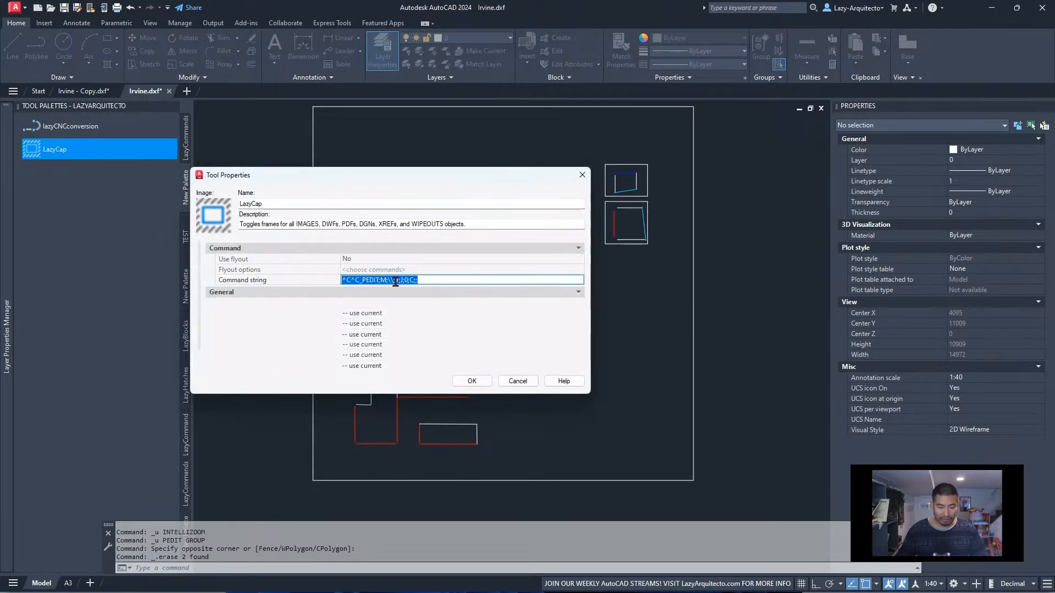
left_click(433, 279)
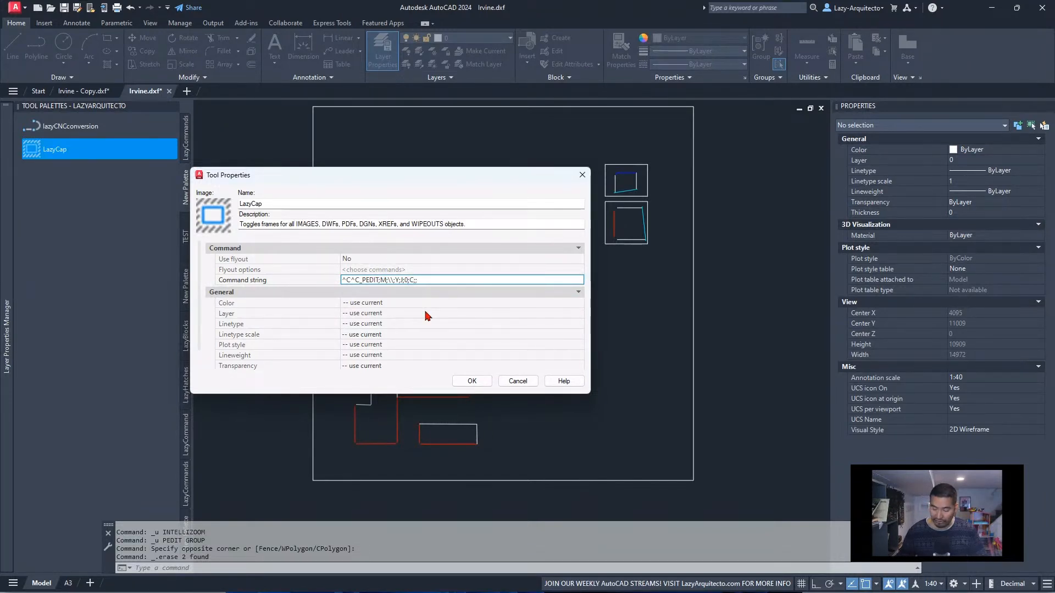
key("Right")
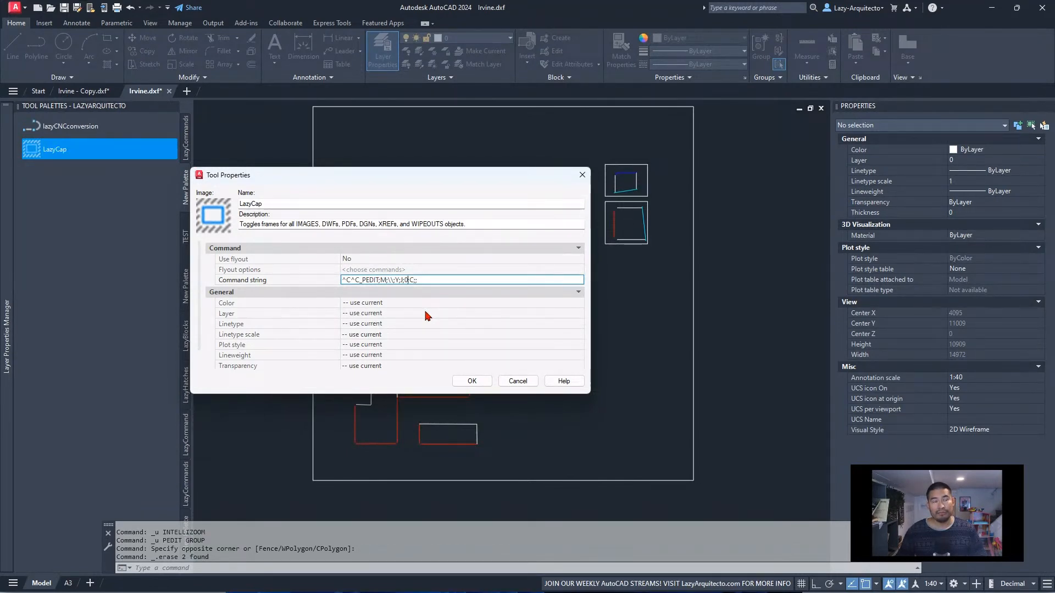
type(";")
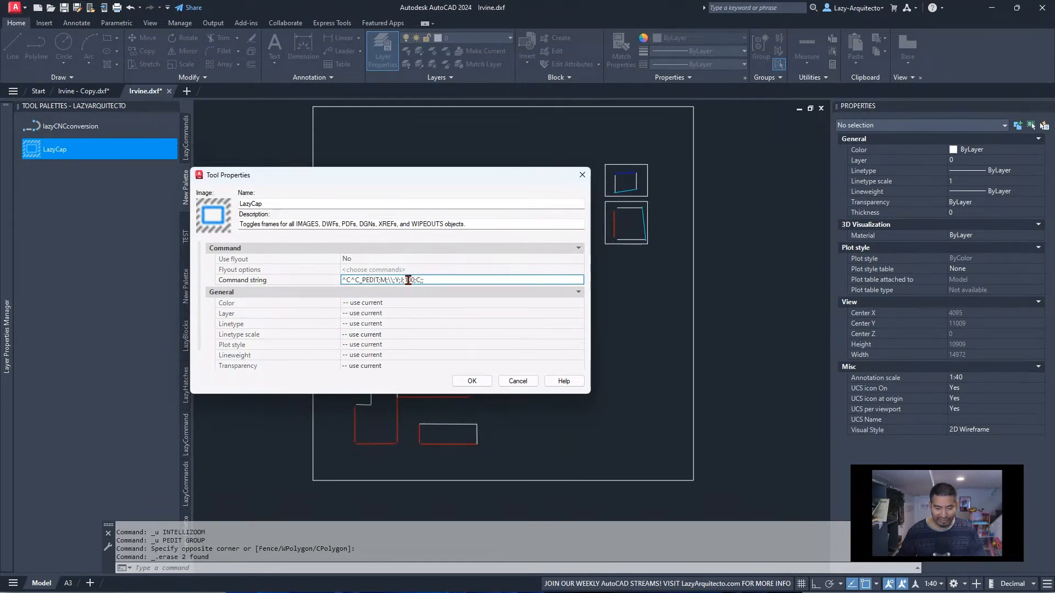
left_click_drag(406, 280, 416, 280)
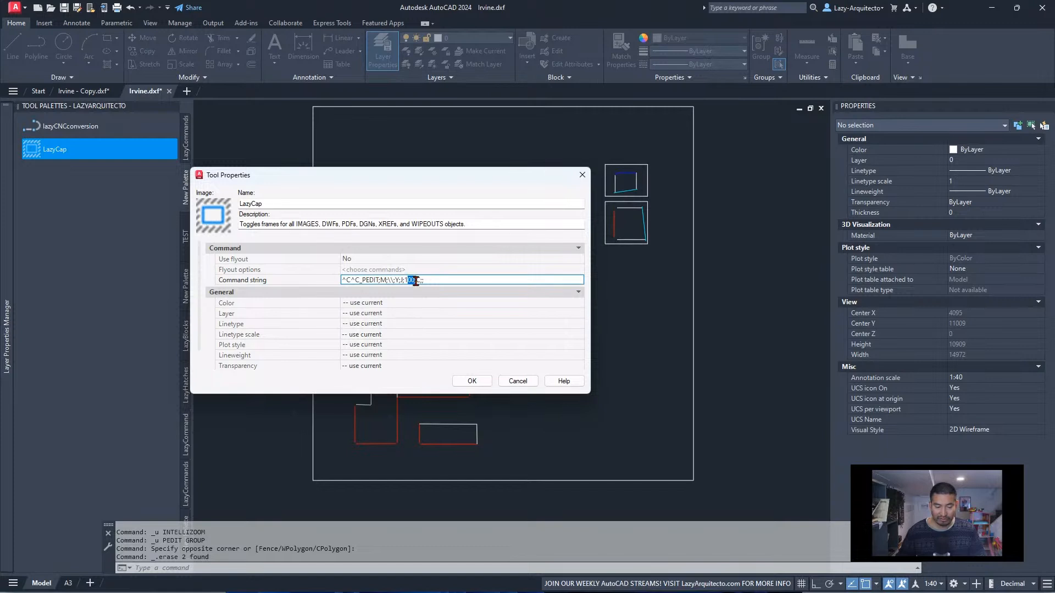
left_click(472, 381)
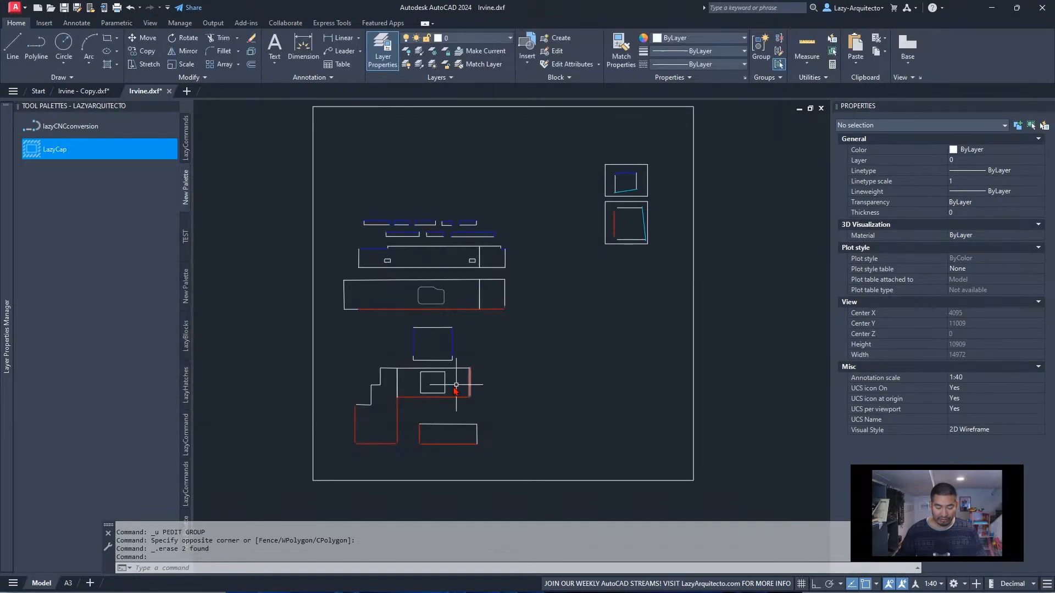
Run the edited LazyCap tool on all worktop pieces in the main group inside the frame
scroll(417, 337, "up", 2)
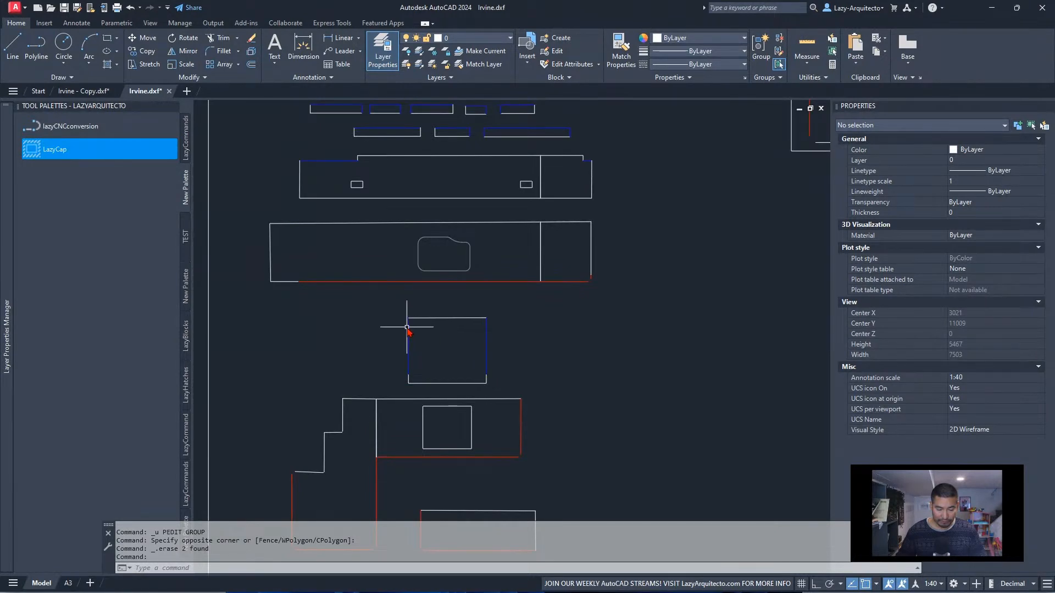
scroll(408, 331, "down", 3)
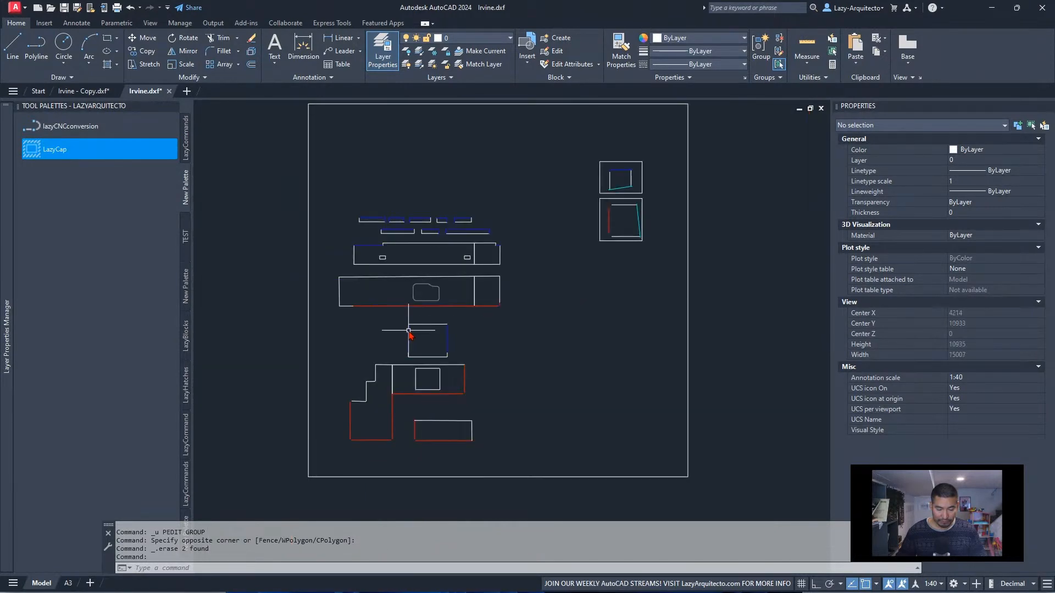
left_click(72, 151)
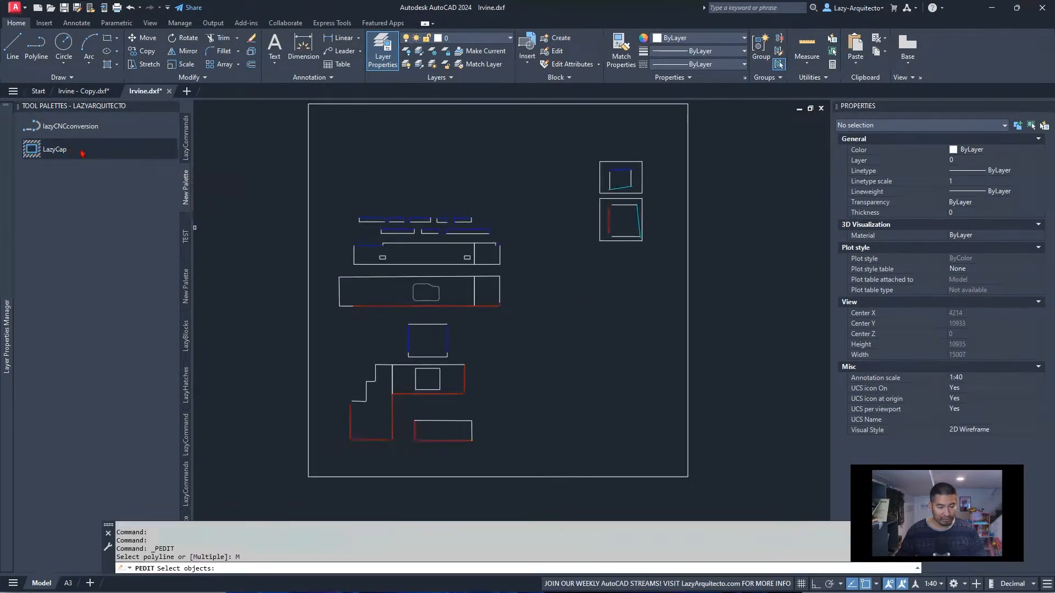
left_click(328, 207)
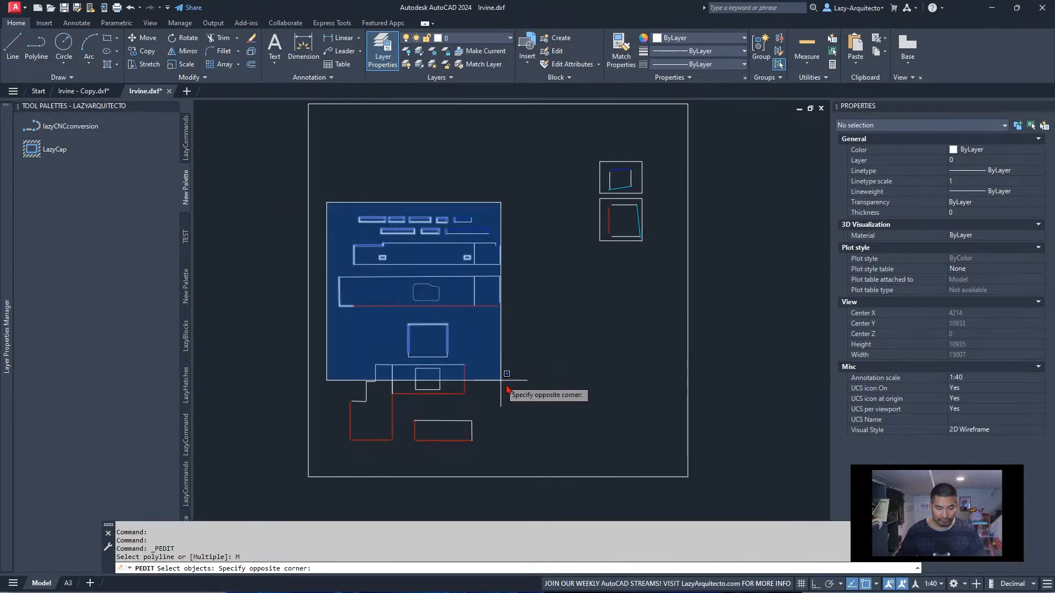
left_click(550, 452)
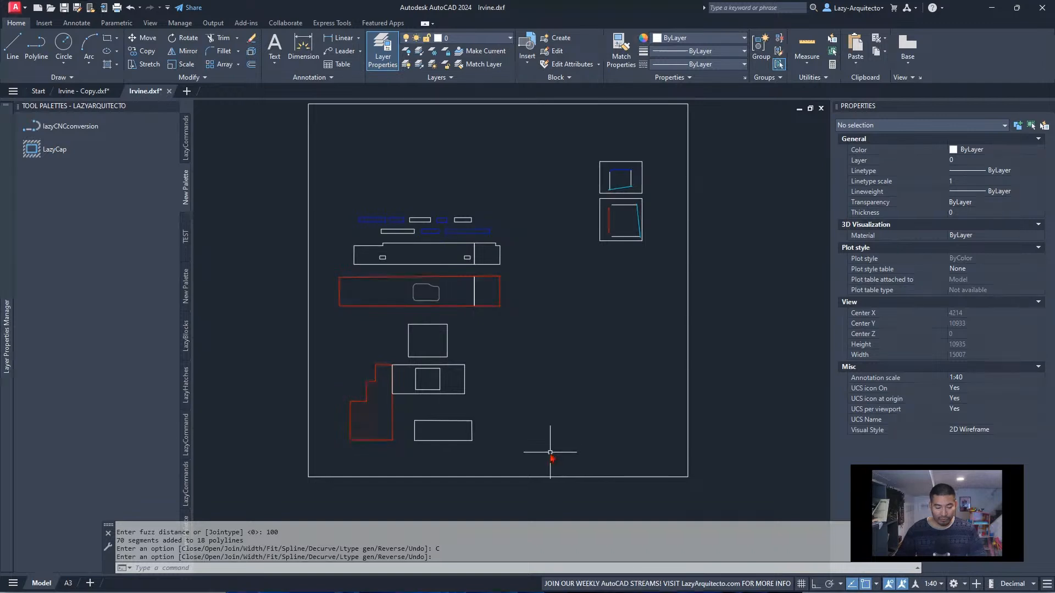
Examine the joined outlines, especially the corners of the stepped worktop piece, for closed gaps and distorted edges
scroll(379, 393, "up", 3)
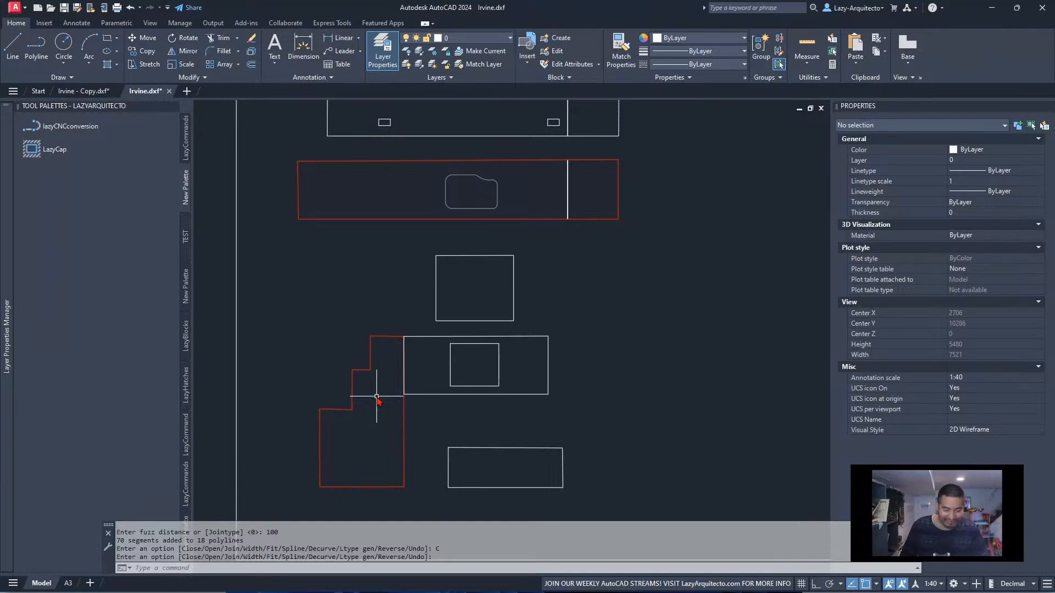
middle_click_drag(376, 396, 377, 378)
scroll(347, 374, "up", 6)
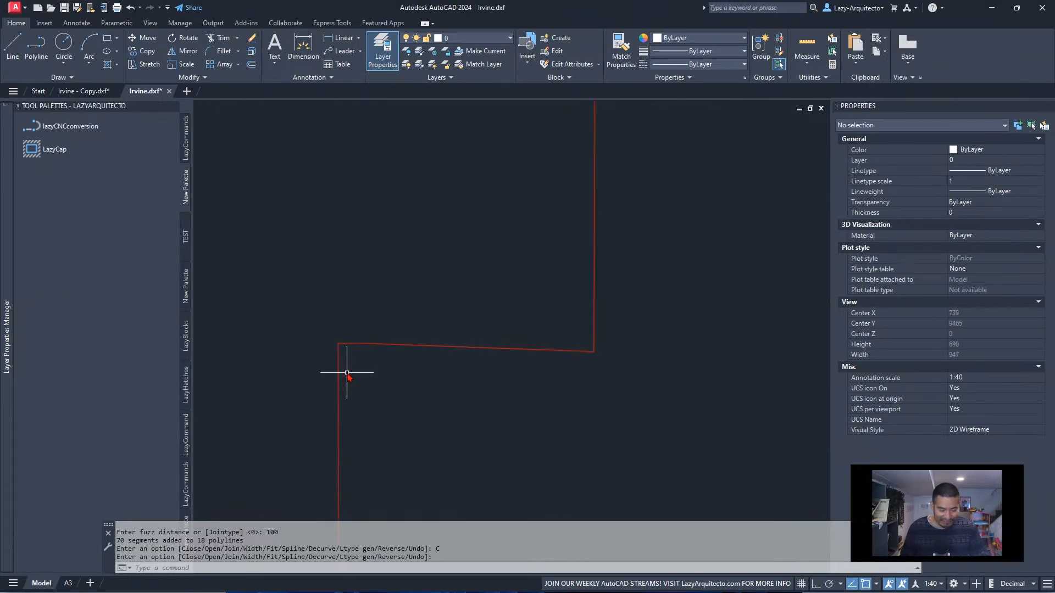
scroll(344, 342, "down", 1)
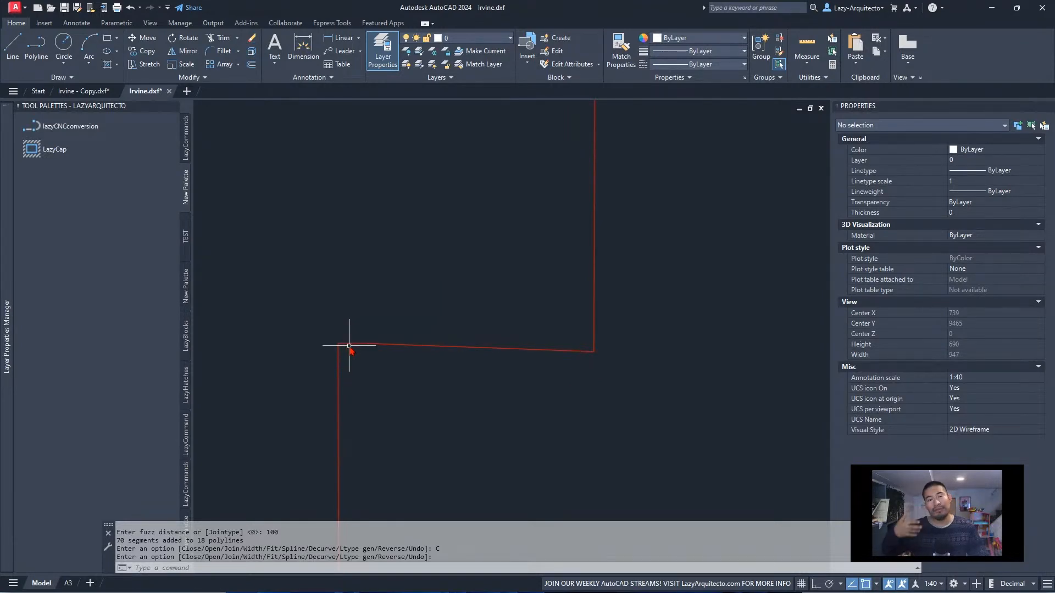
scroll(350, 346, "down", 10)
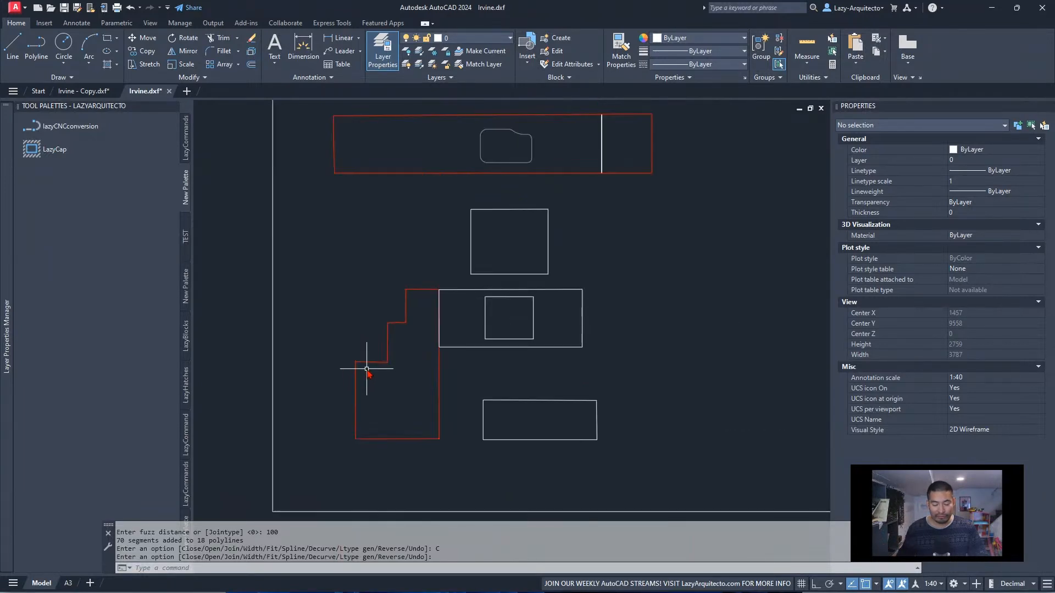
scroll(370, 370, "down", 3)
middle_click_drag(463, 347, 432, 393)
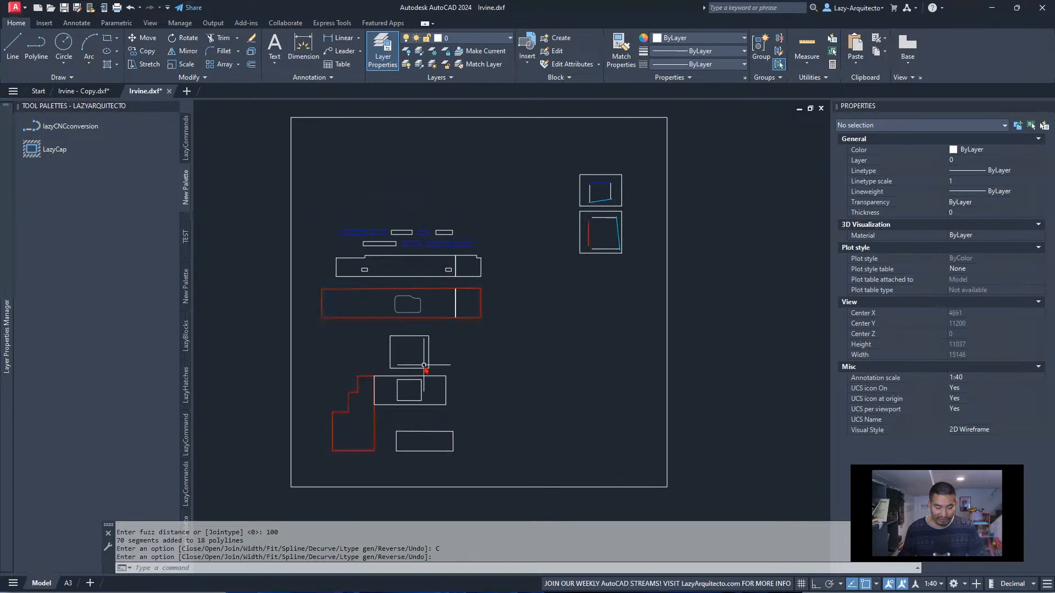
scroll(425, 366, "up", 3)
scroll(478, 385, "down", 4)
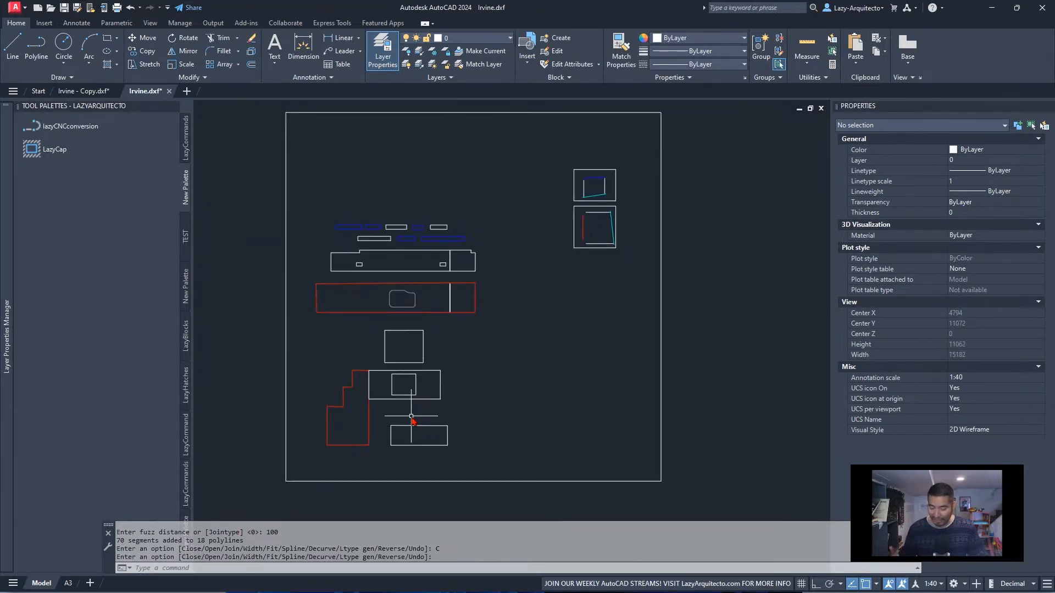
Undo the LazyCap run and inspect the open corner gaps on the stepped worktop piece
key("ctrl+z")
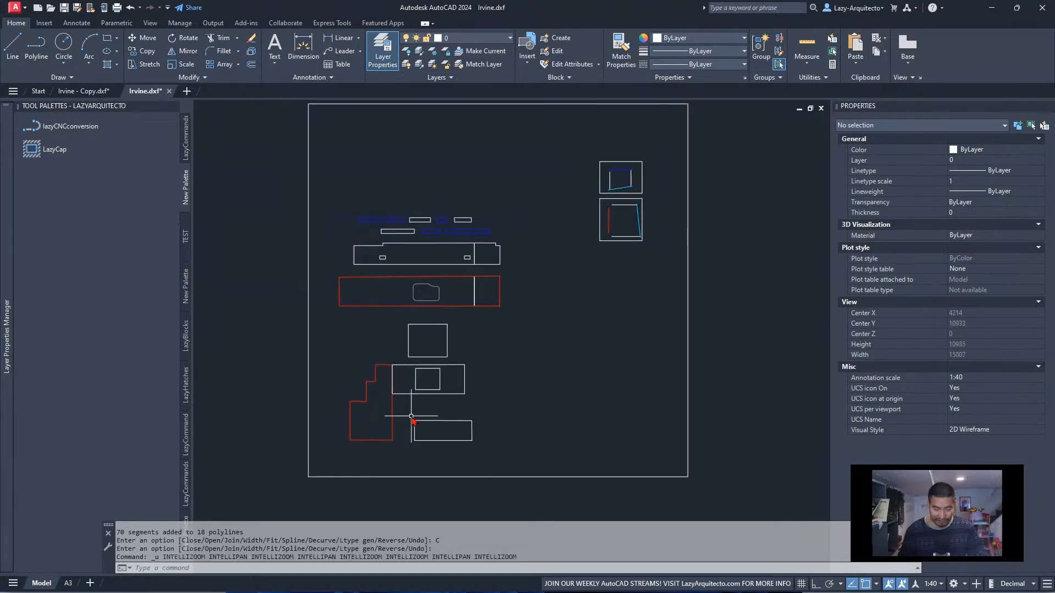
key("ctrl+z")
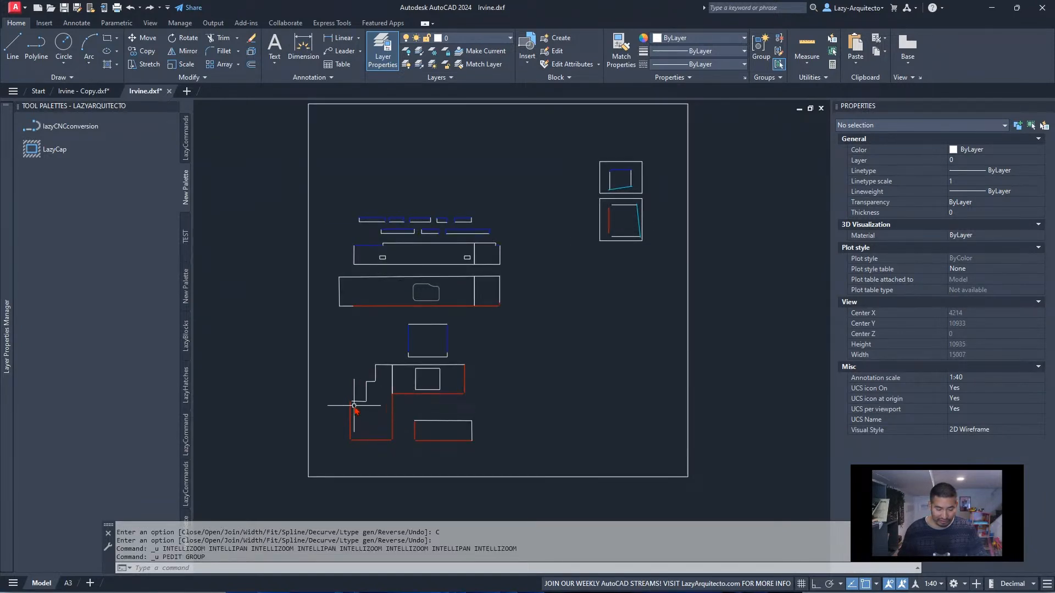
scroll(351, 404, "up", 9)
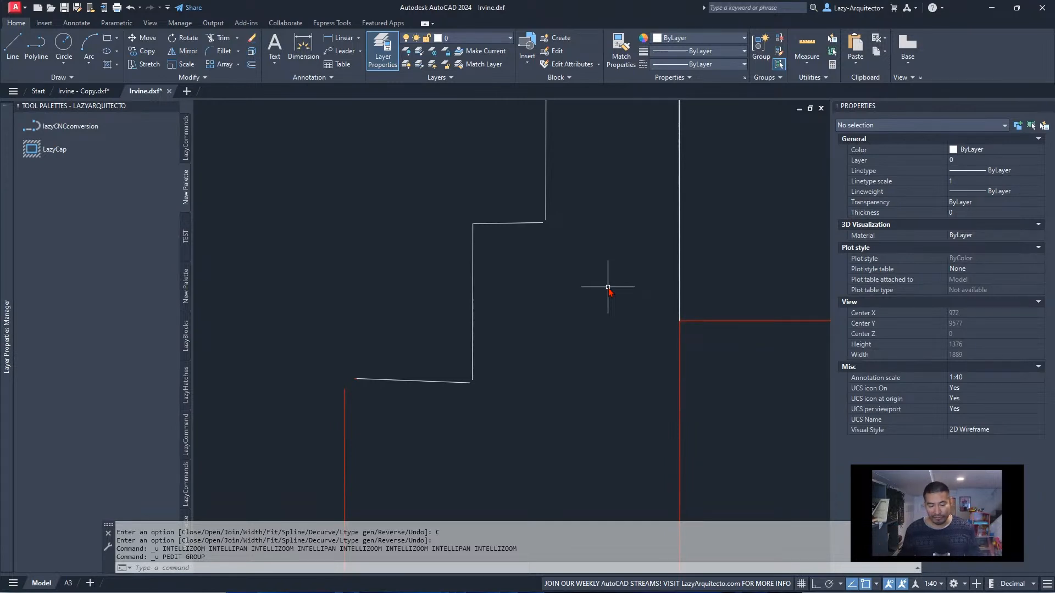
scroll(608, 286, "down", 9)
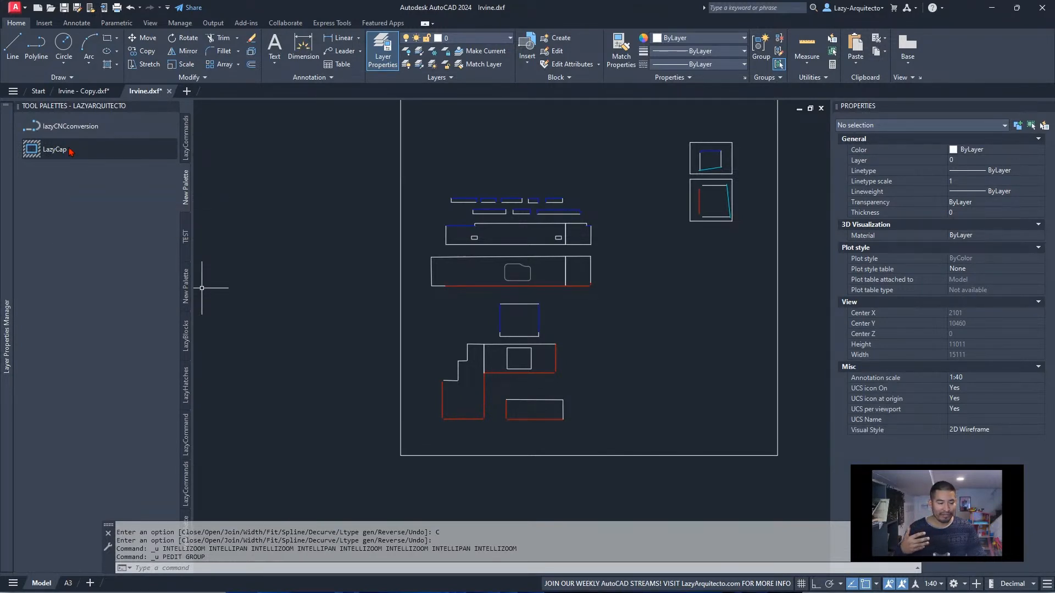
Review the fuzz distance in LazyCap's command string without changing it, and compare it with the stepped piece's corner gaps
right_click(70, 149)
left_click(99, 229)
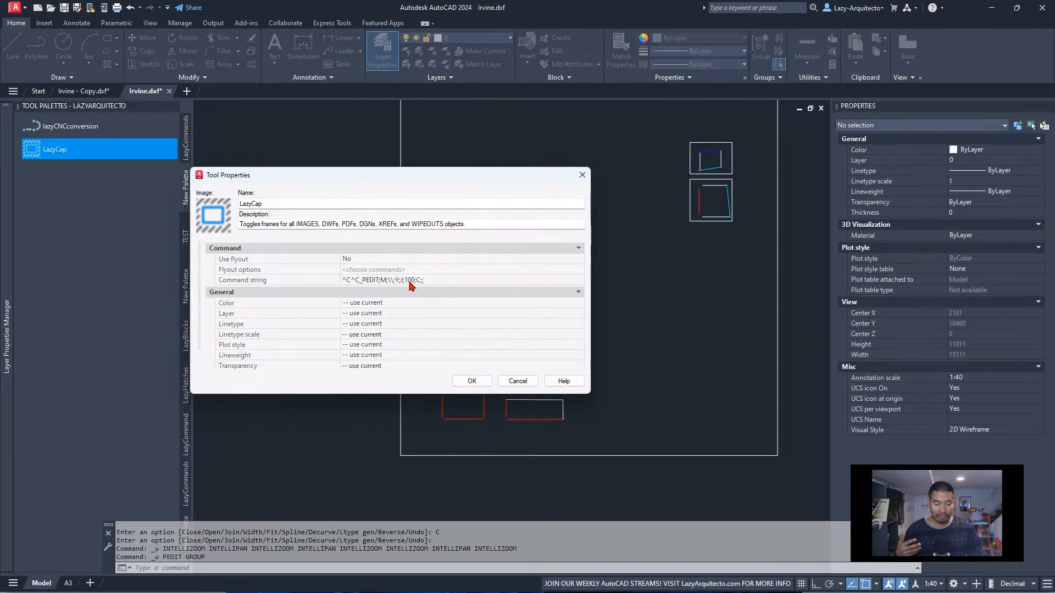
left_click(515, 383)
scroll(462, 374, "up", 8)
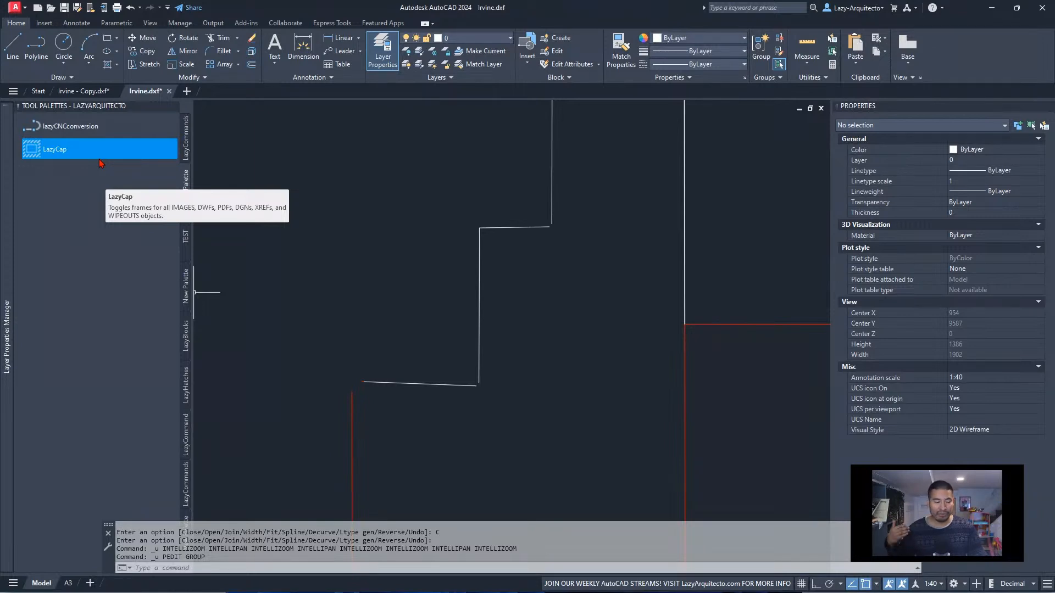
scroll(330, 220, "down", 9)
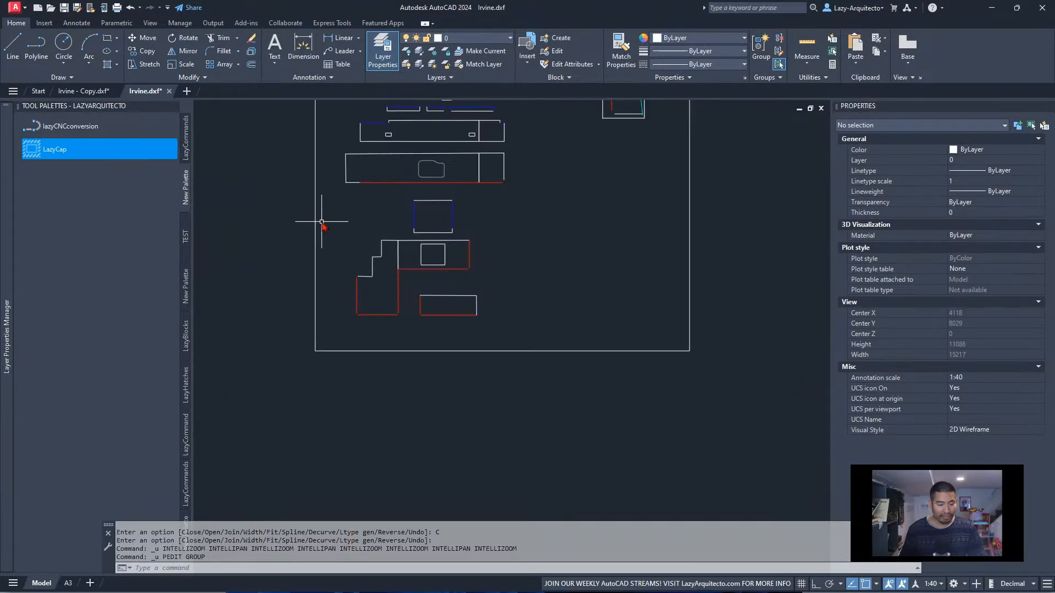
scroll(393, 229, "down", 8)
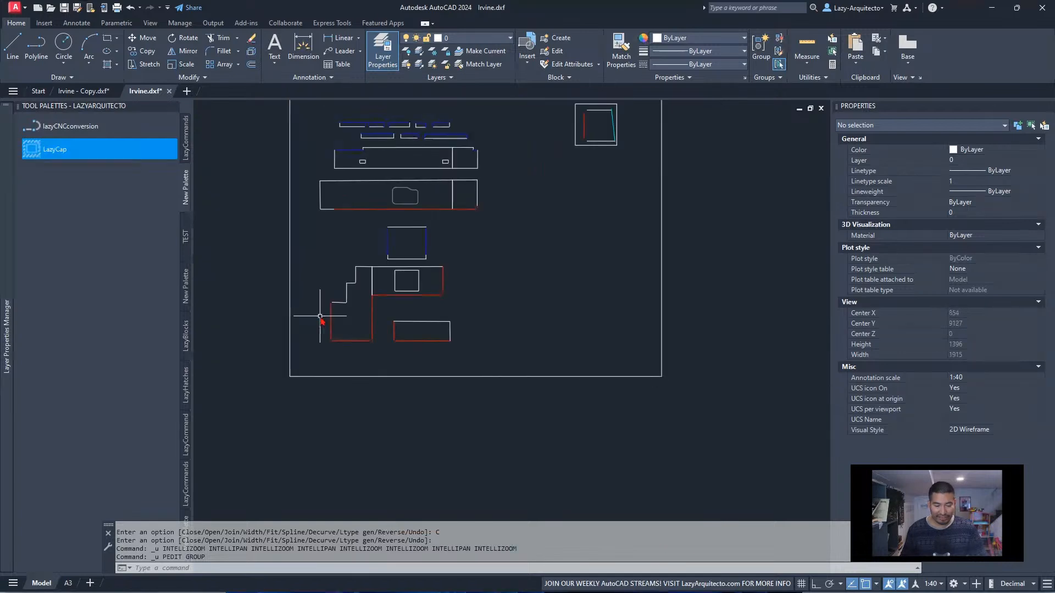
Run LazyCap again on all worktop pieces in the main group and check the stepped piece's joined corners
left_click(89, 152)
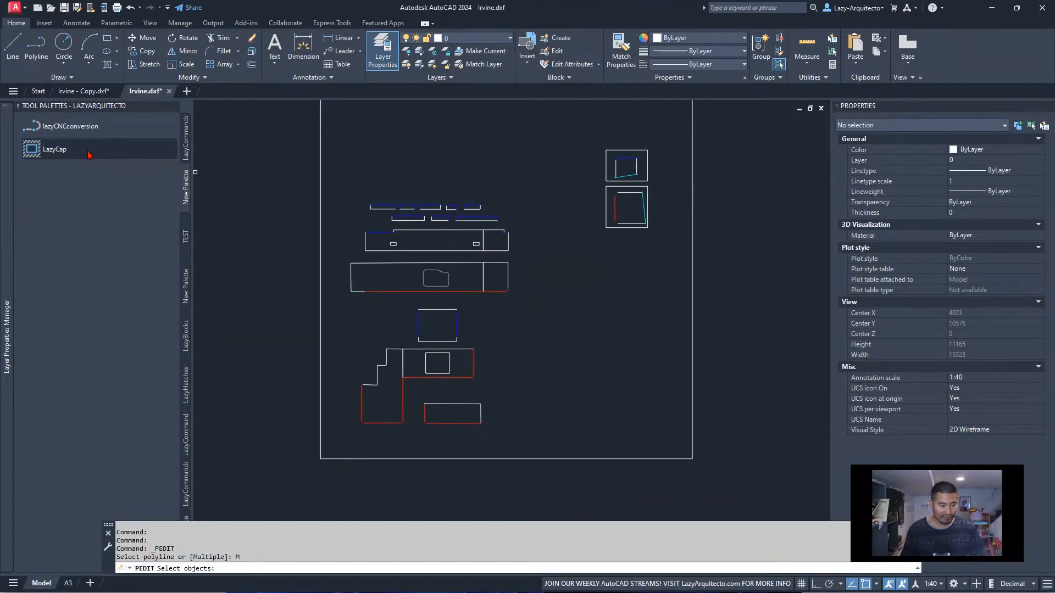
left_click(334, 186)
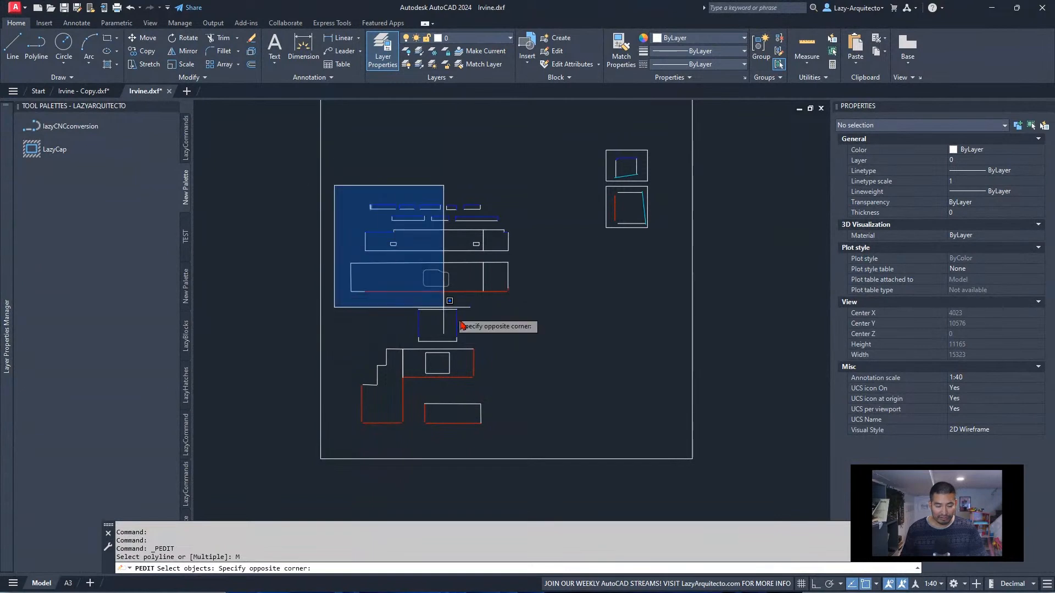
left_click(548, 440)
scroll(357, 388, "up", 5)
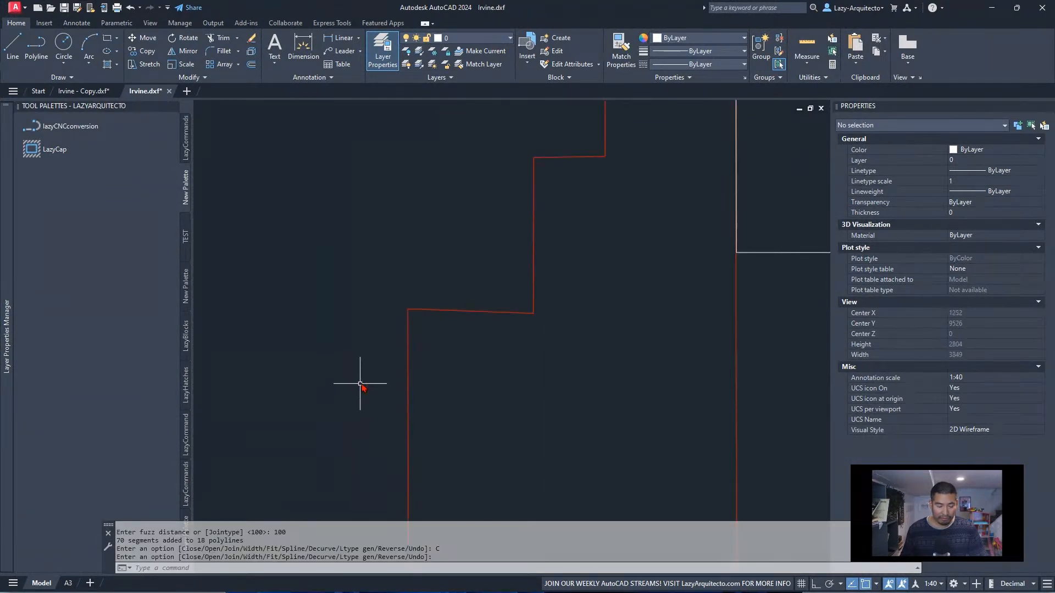
scroll(414, 310, "down", 4)
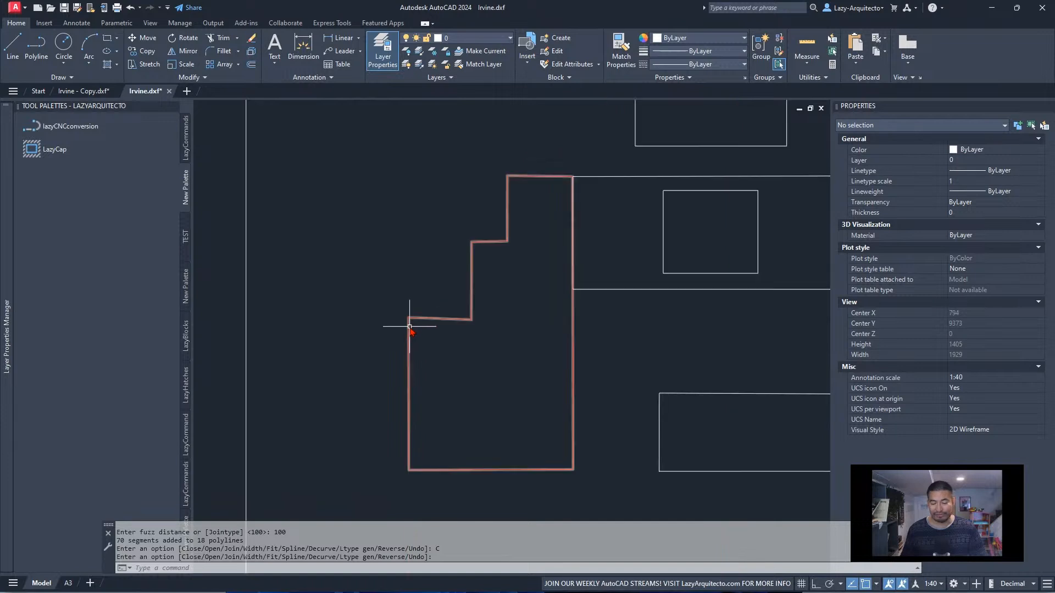
scroll(397, 297, "down", 4)
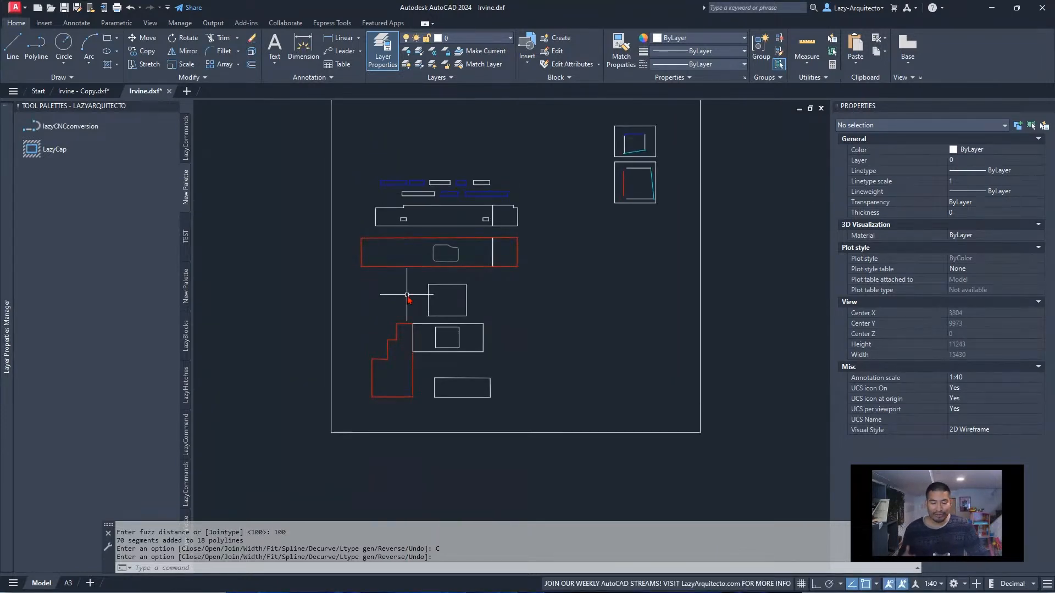
Switch to the Irvine - Copy.dxf drawing and examine the Step 5 frame's worktop outlines, selecting one lower edge line
left_click(98, 93)
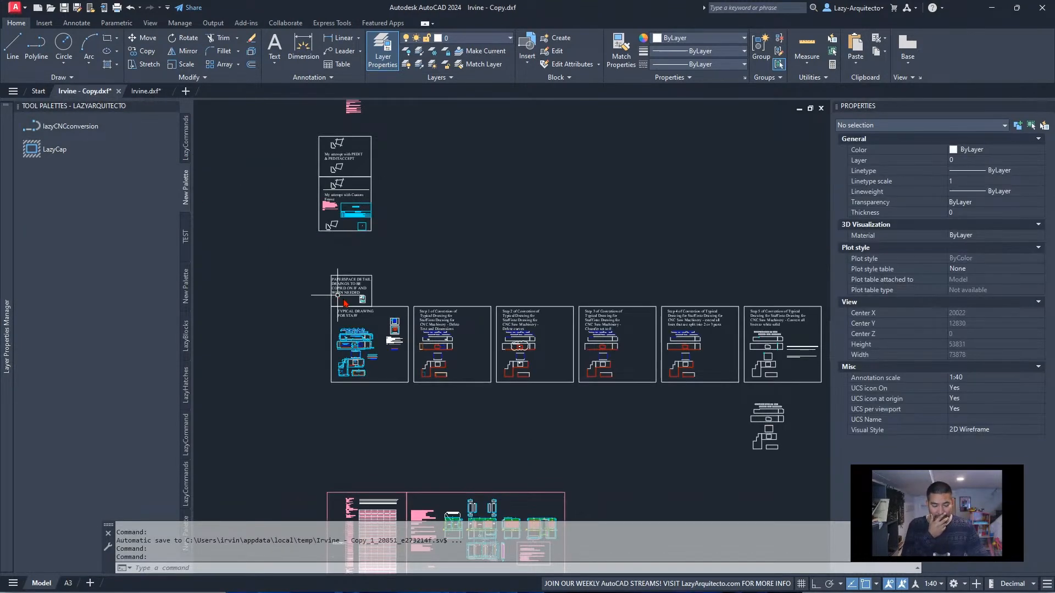
middle_click_drag(599, 364, 416, 357)
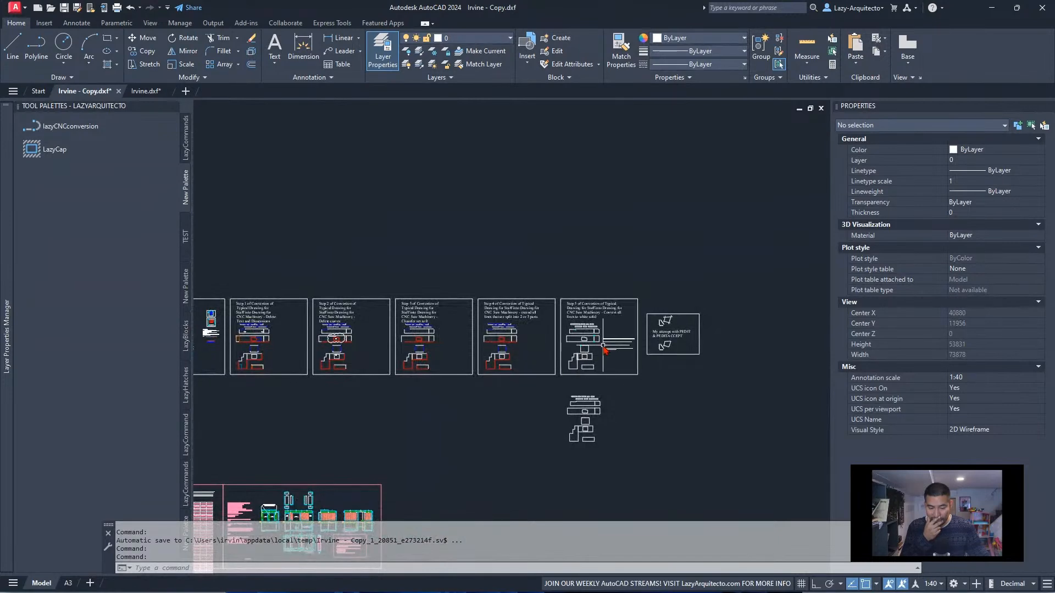
scroll(593, 356, "up", 6)
mouse_move(490, 341)
middle_mouse_down()
mouse_move(578, 329)
mouse_move(463, 334)
middle_mouse_up()
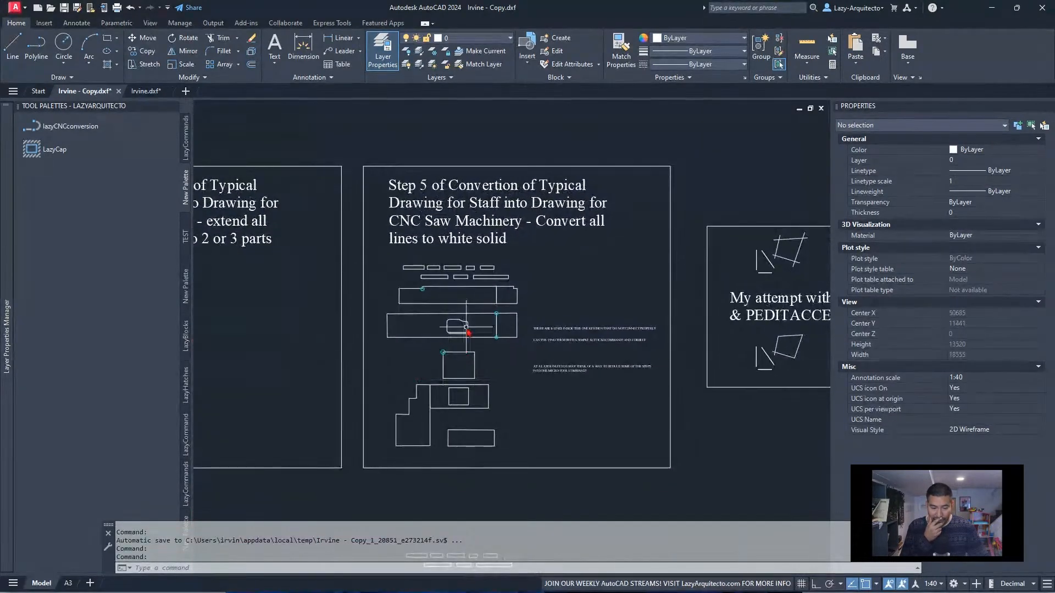
left_click(466, 303)
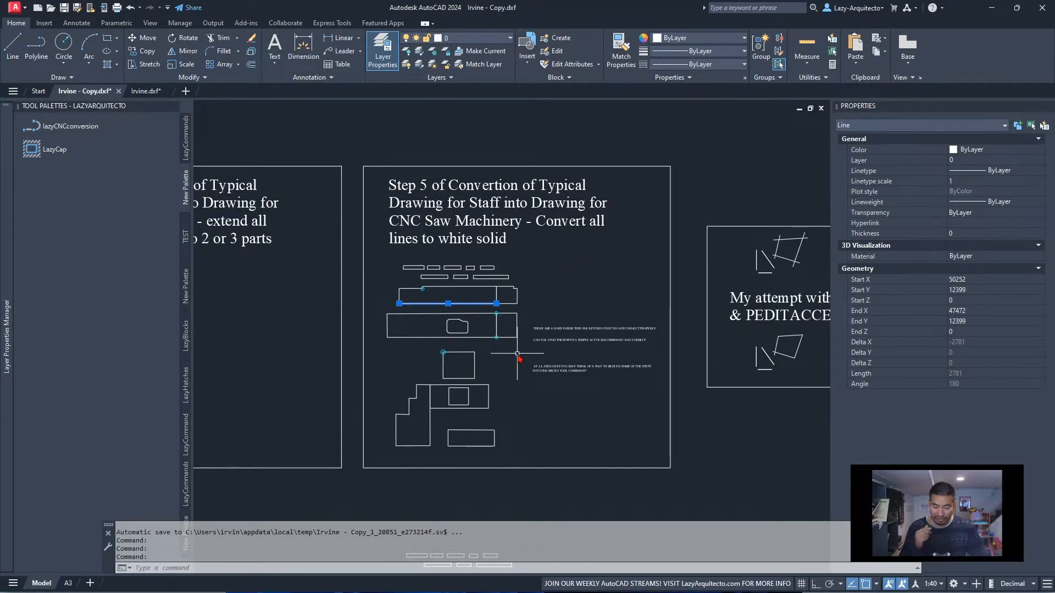
Examine the Step 5 frame's small bottom rectangle, the upper strips and the circled corner points against the neighbouring step frames
key("Escape")
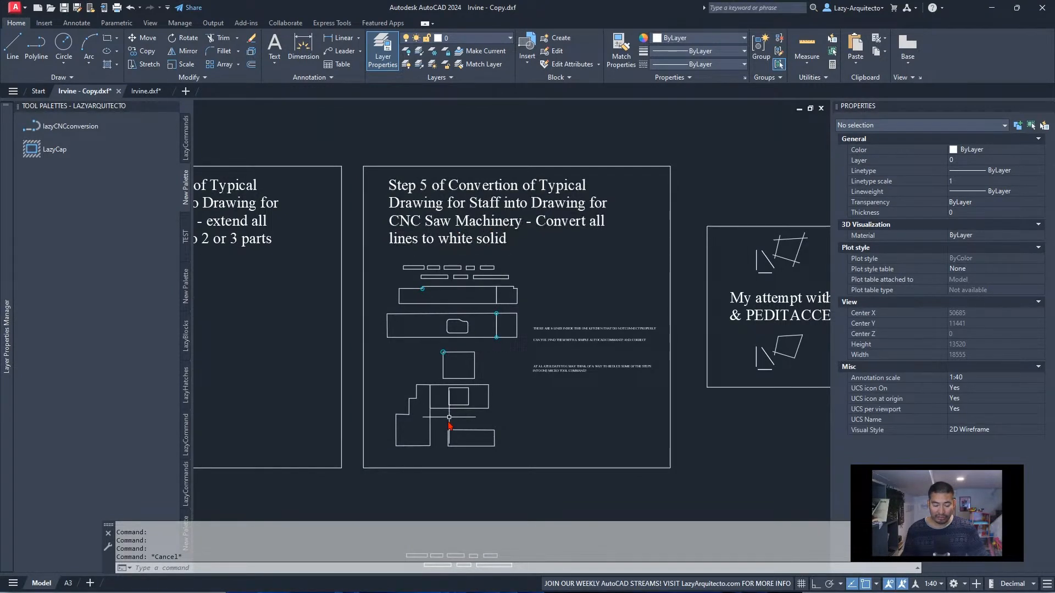
left_click(465, 446)
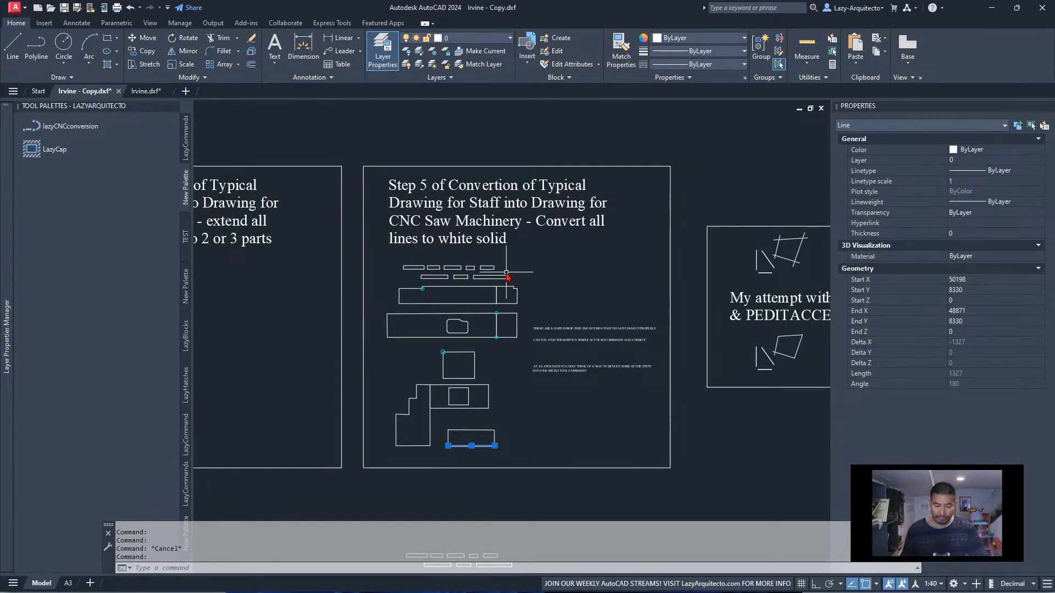
key("Escape")
scroll(418, 277, "up", 5)
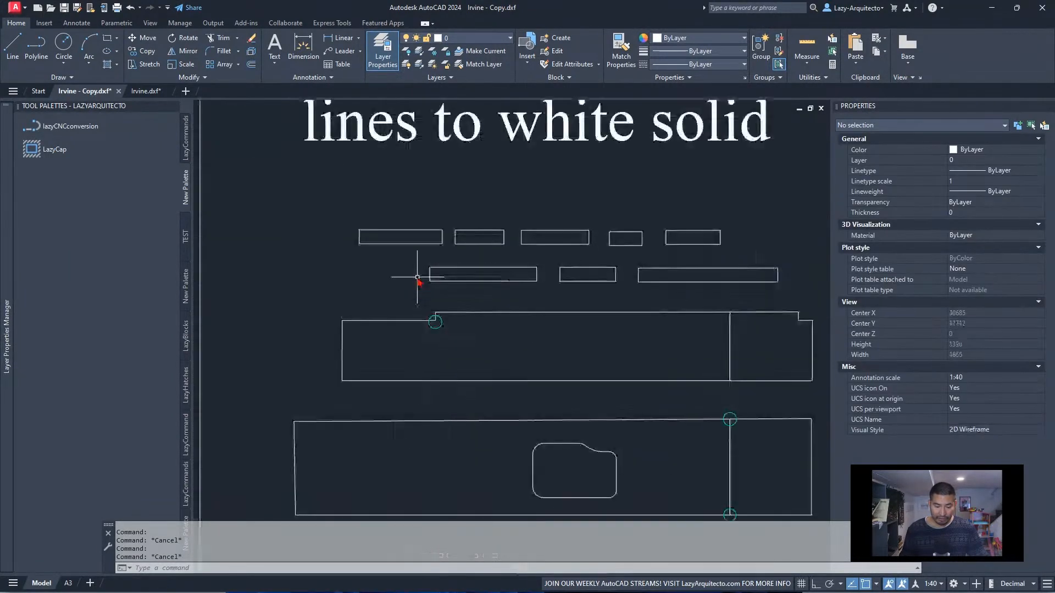
scroll(415, 219, "up", 3)
scroll(461, 288, "down", 2)
scroll(483, 261, "down", 3)
scroll(482, 260, "down", 15)
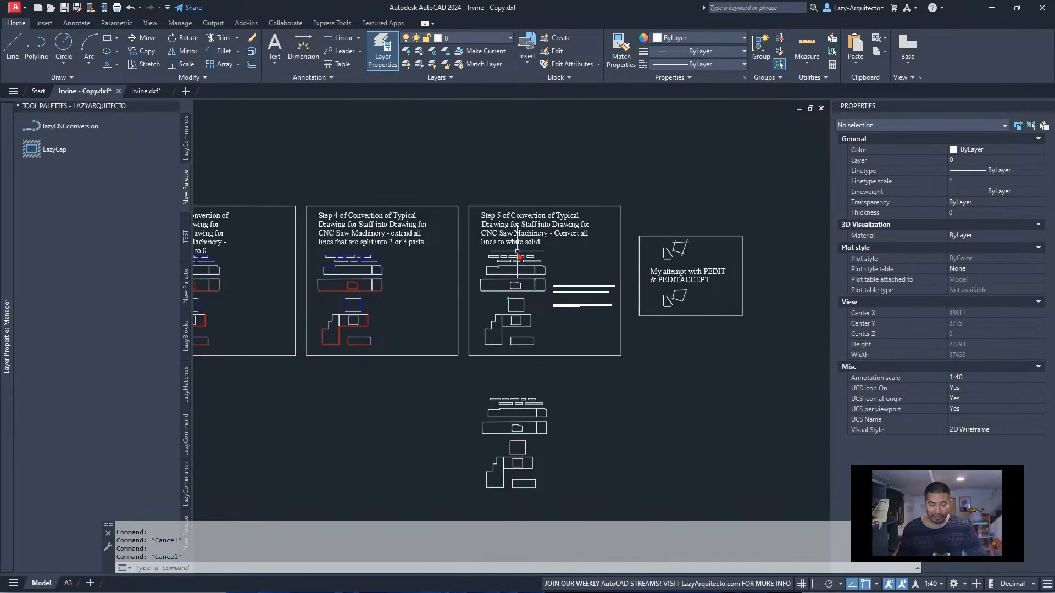
Switch to the Irvine.dxf drawing and inspect the layer and properties of the long red worktop outline with the sink cutout
left_click(154, 93)
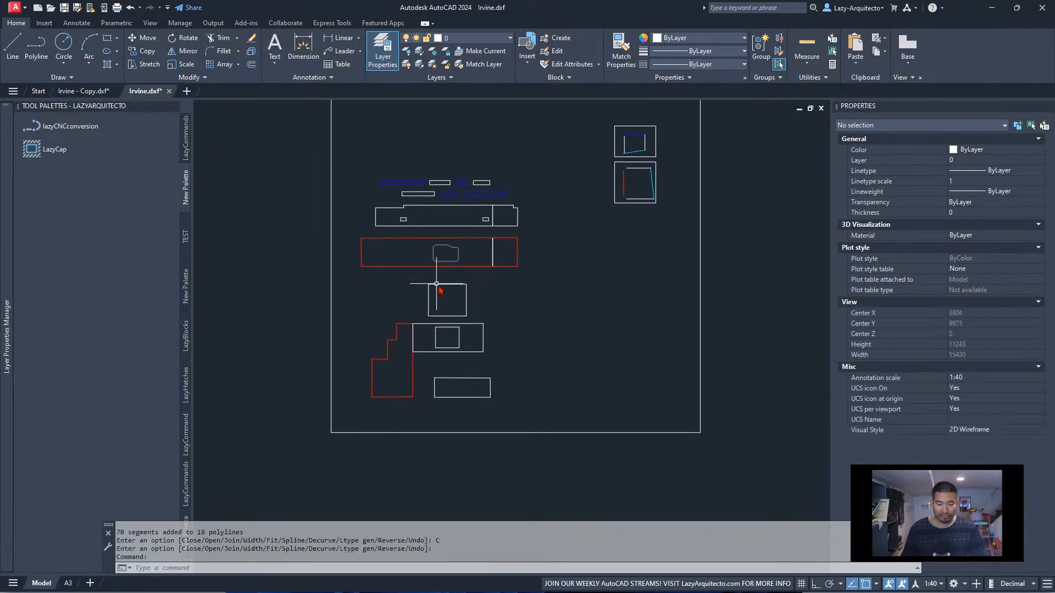
middle_click_drag(431, 271, 472, 329)
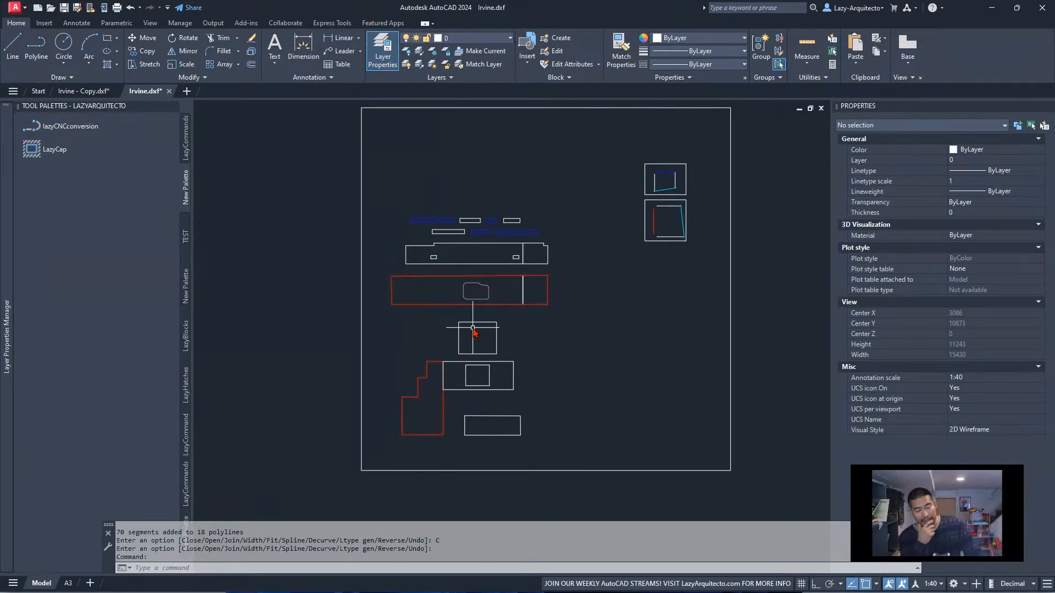
left_click(445, 303)
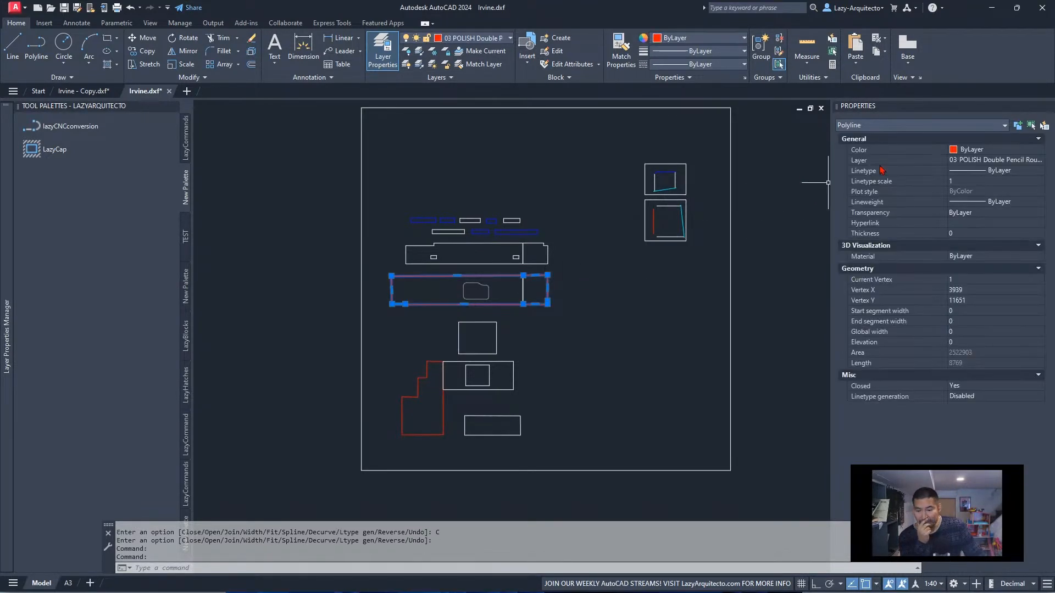
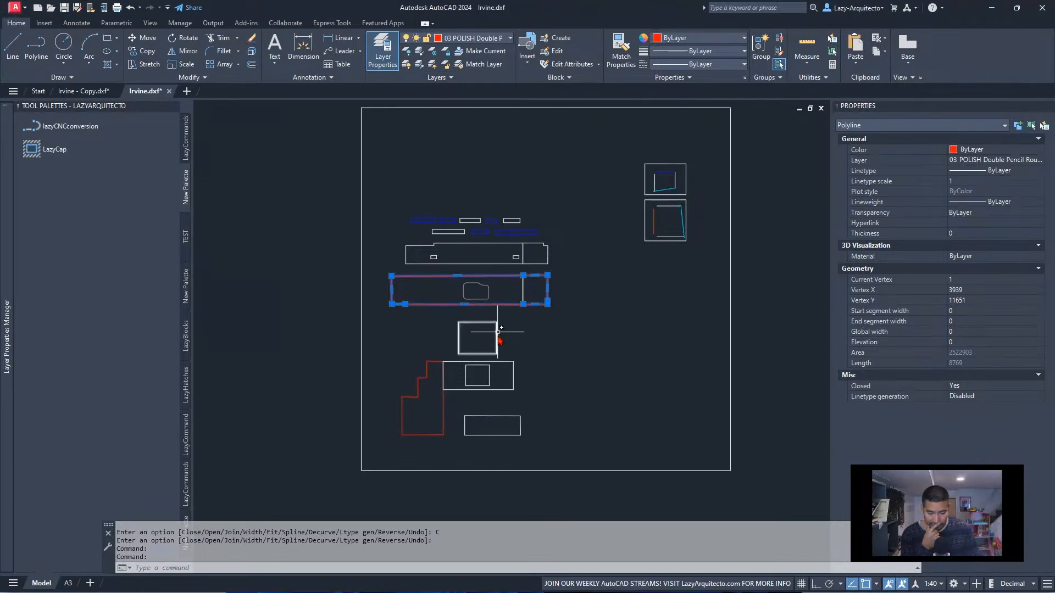
key("Escape")
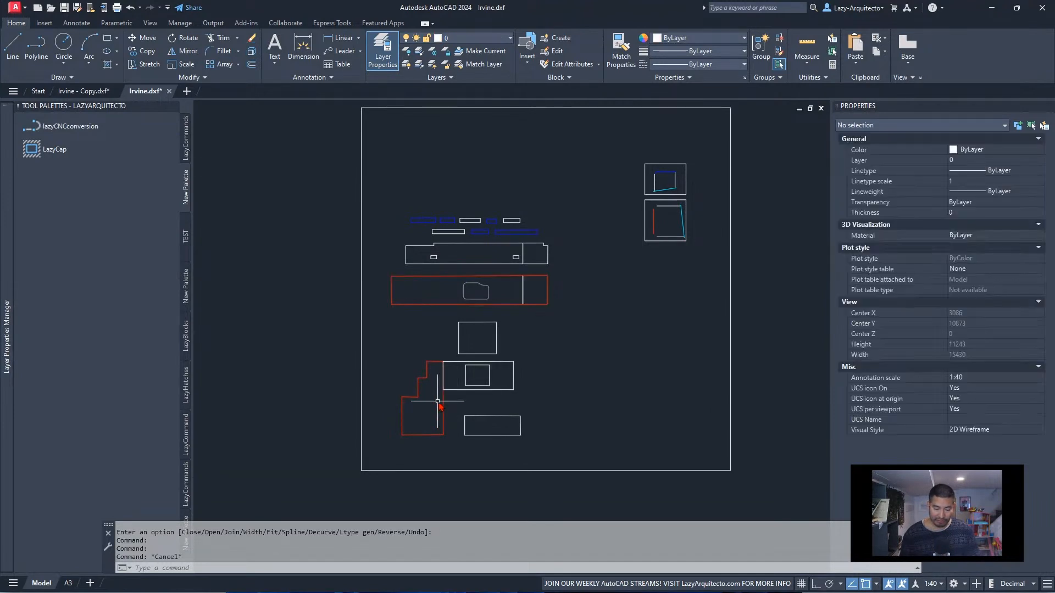
left_click(438, 403)
key("Escape")
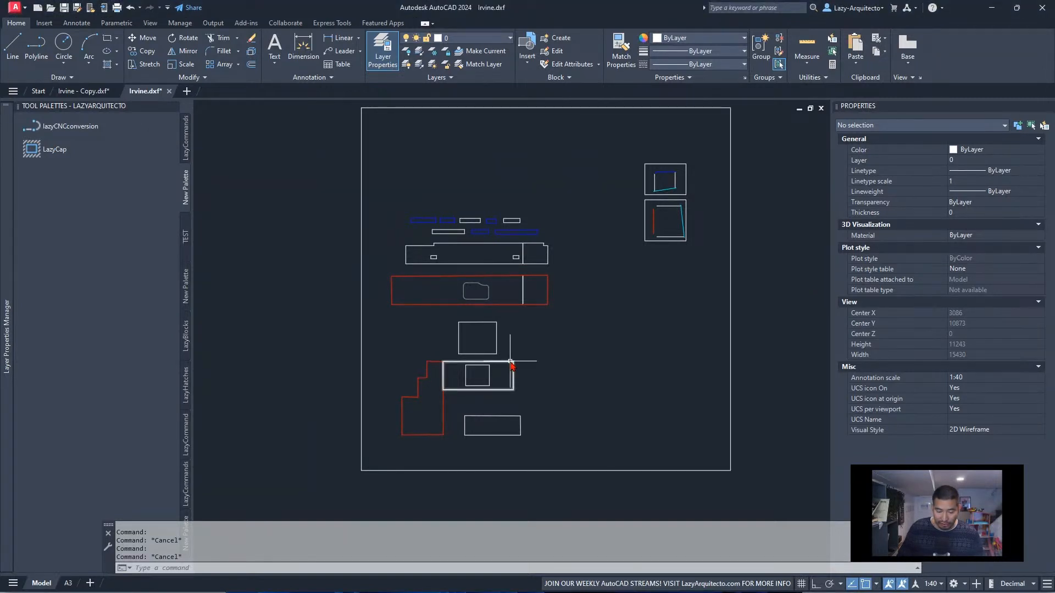
mouse_move(510, 364)
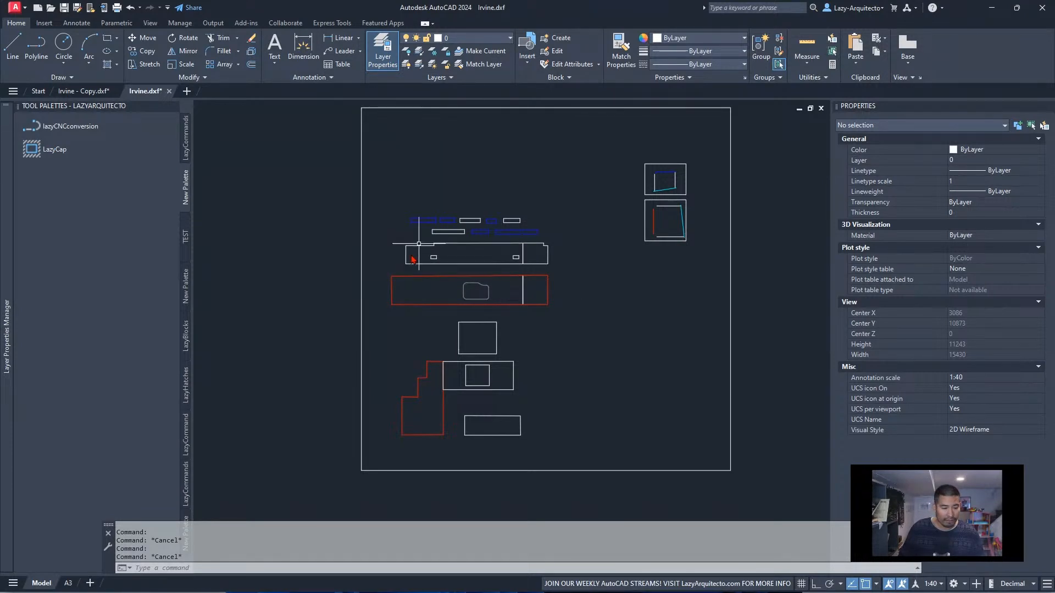
Copy the full PEDIT command string from the LazyCap tool's properties and close them without changes
right_click(57, 152)
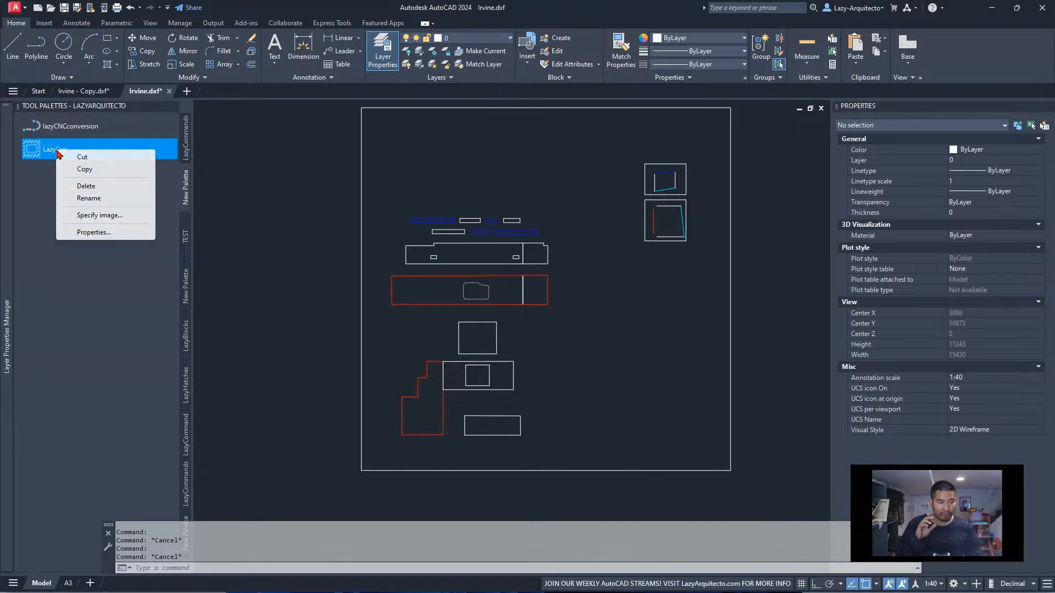
left_click(95, 232)
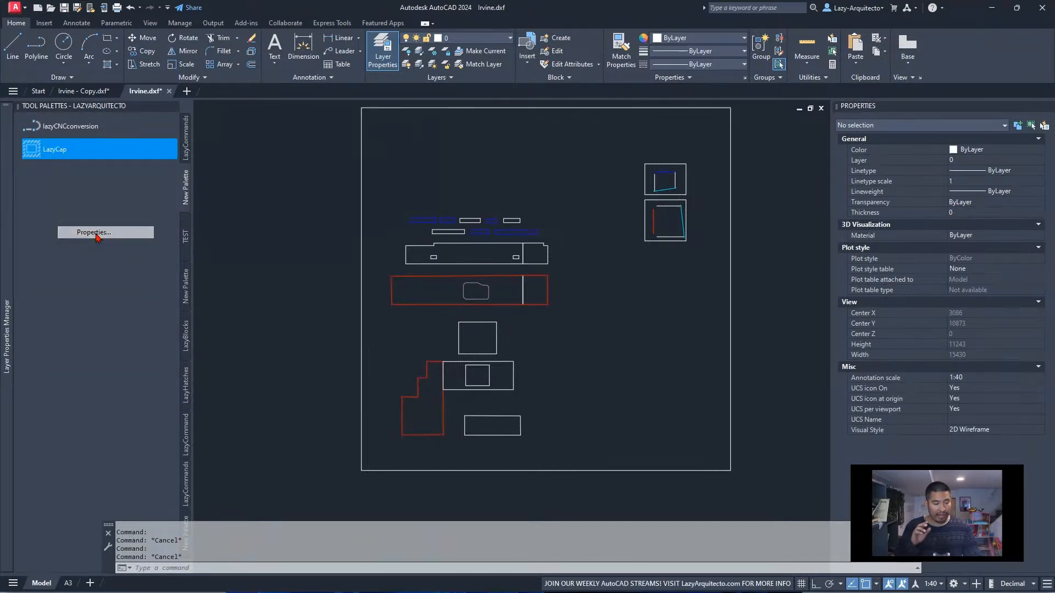
left_click(434, 280)
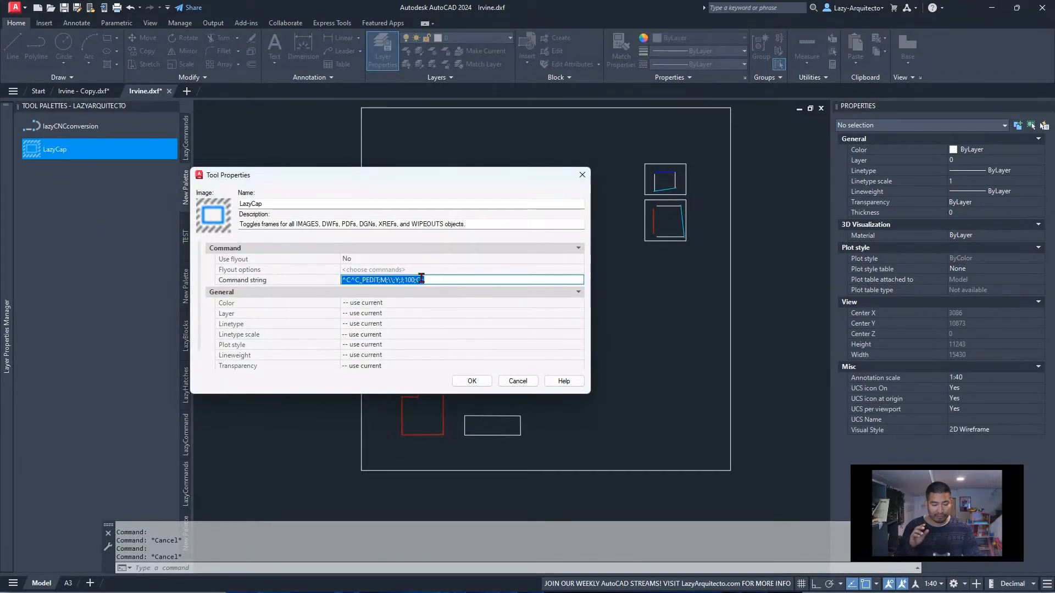
right_click(403, 280)
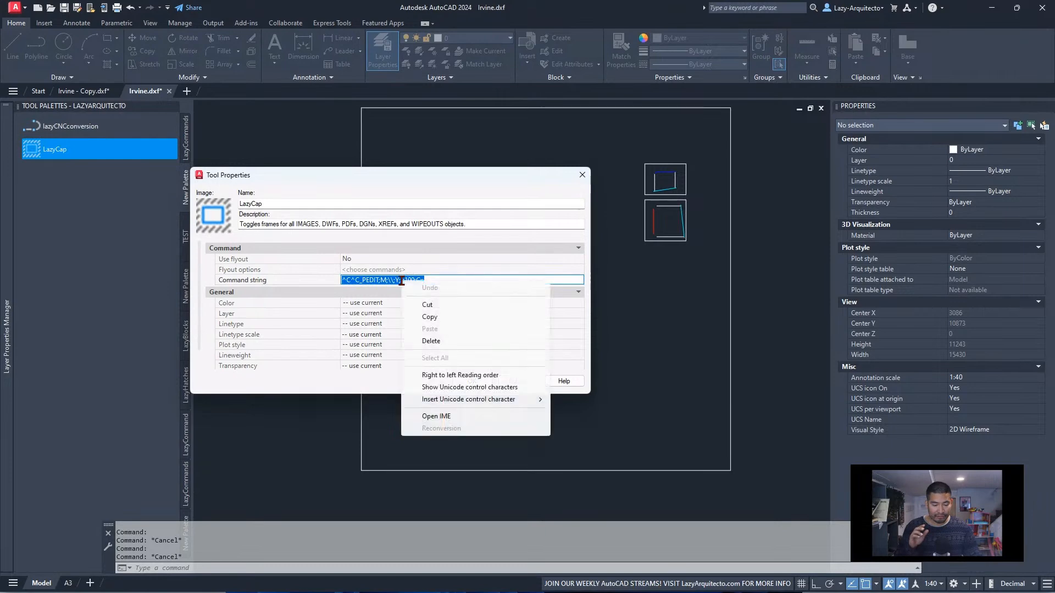
left_click(429, 316)
left_click(517, 381)
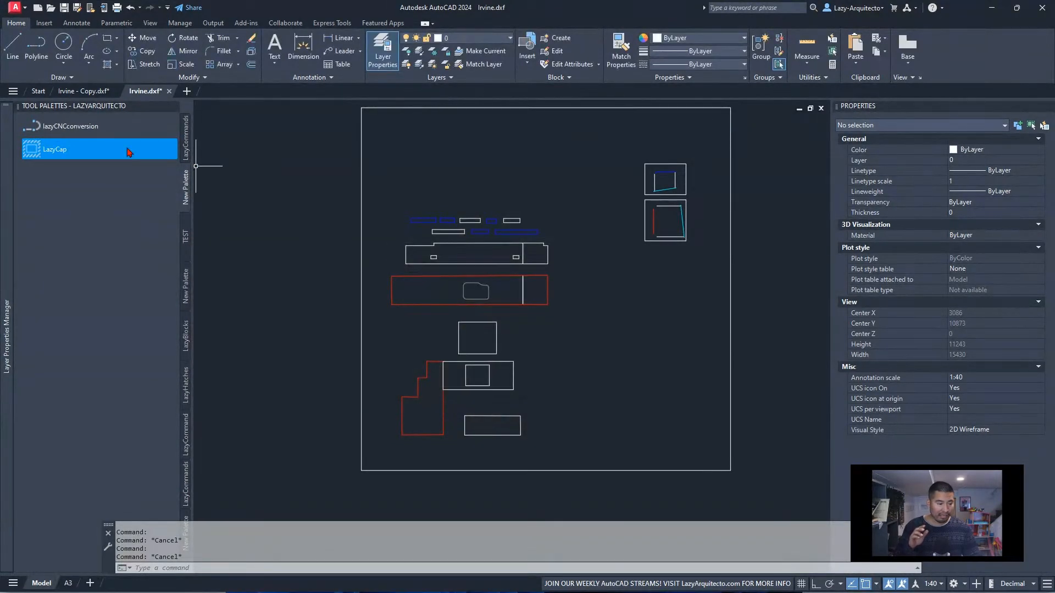
Append the copied ^C^C_PEDIT;M;\\;Y;J;100;C;; macro to the end of the lazyCNCconversion tool's command string and save it
right_click(102, 133)
left_click(135, 210)
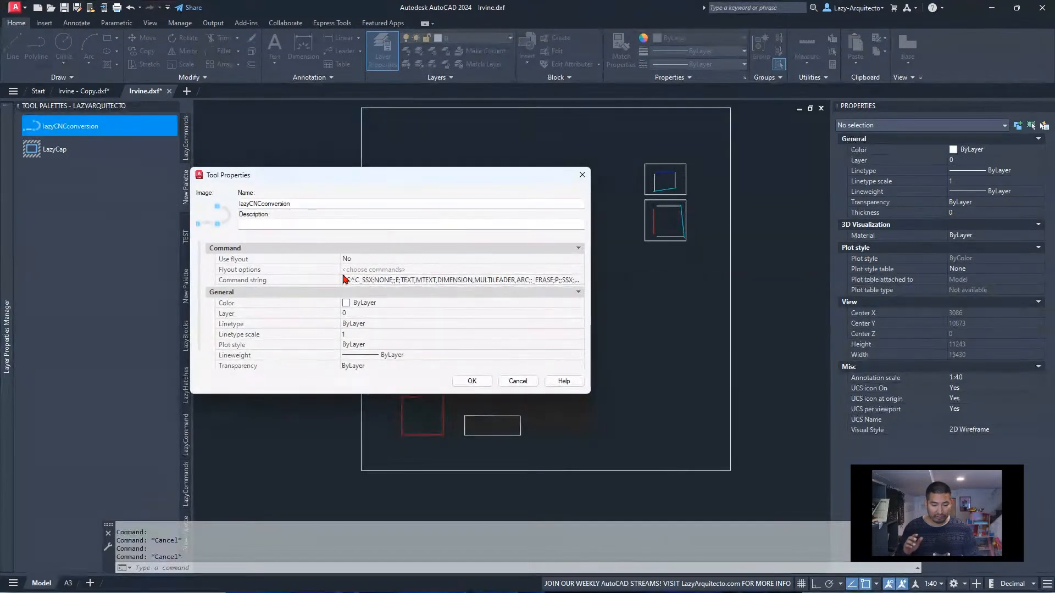
left_click_drag(341, 258, 215, 258)
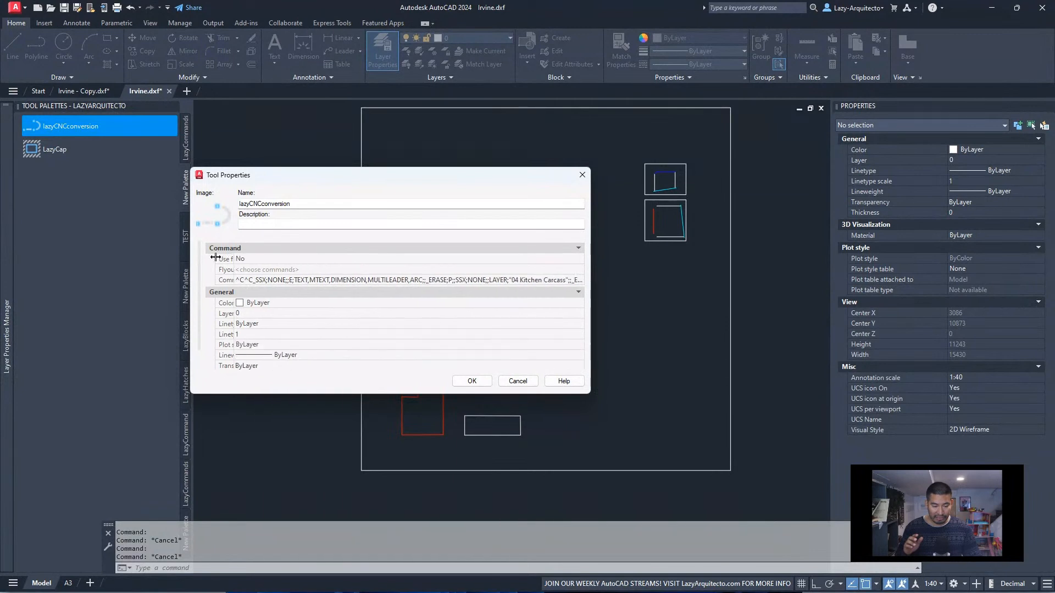
left_click(562, 281)
left_click(562, 283)
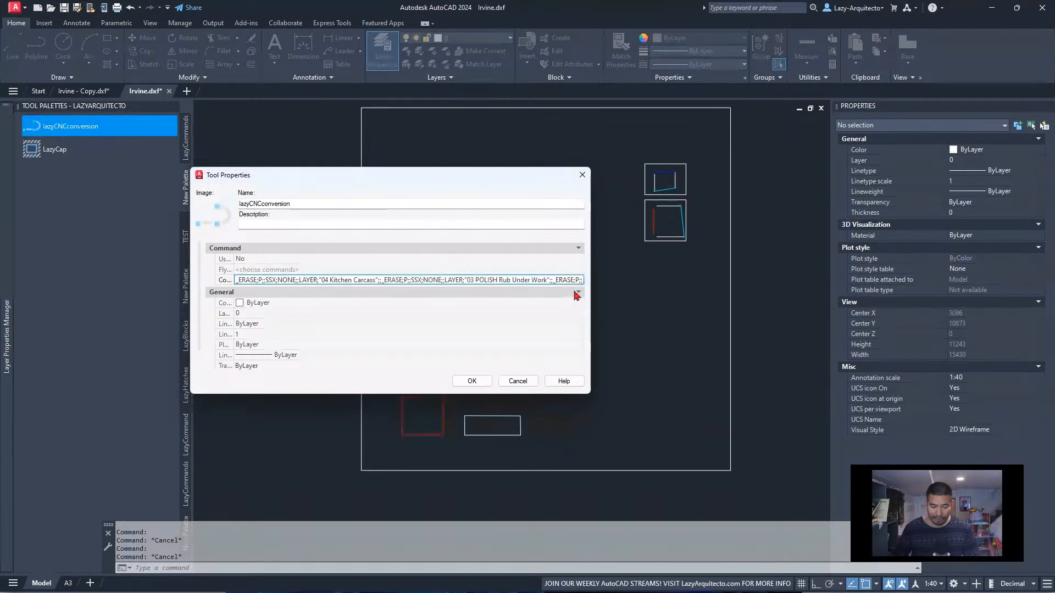
key("ctrl+a")
key("ctrl+v")
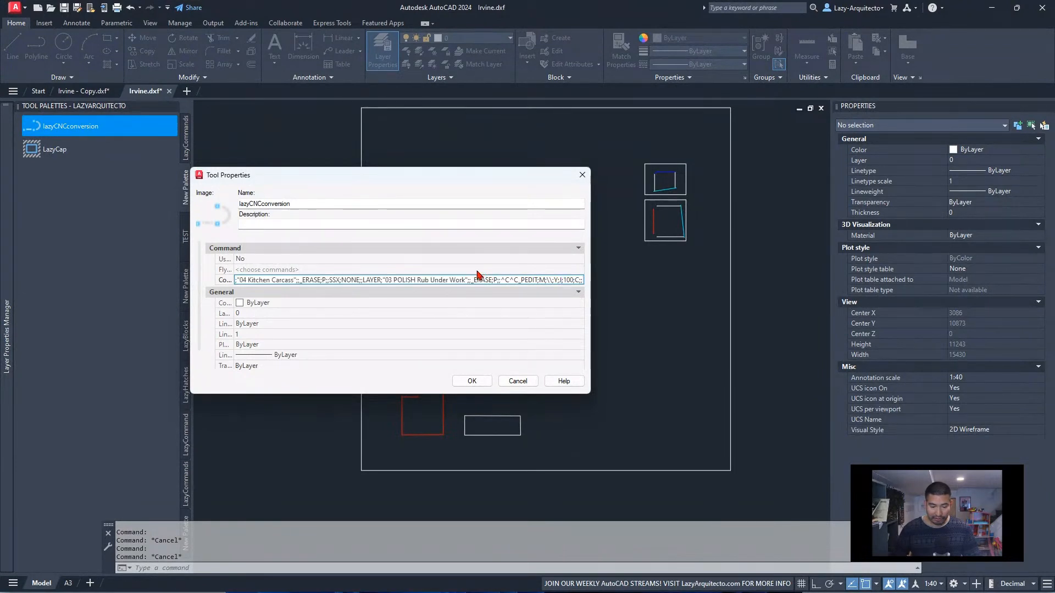
left_click_drag(520, 280, 567, 277)
left_click(581, 276)
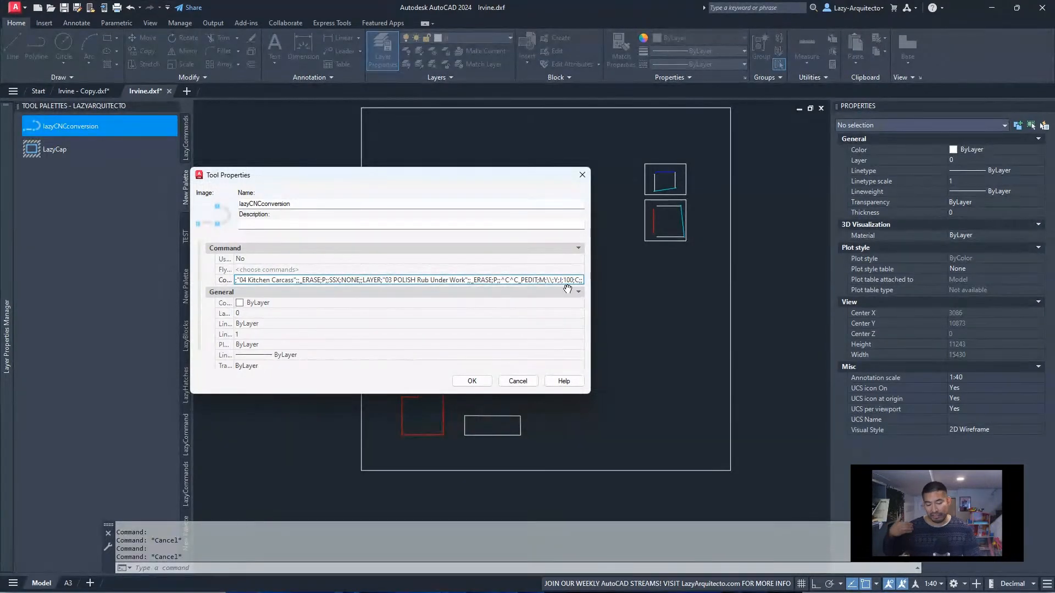
left_click(482, 380)
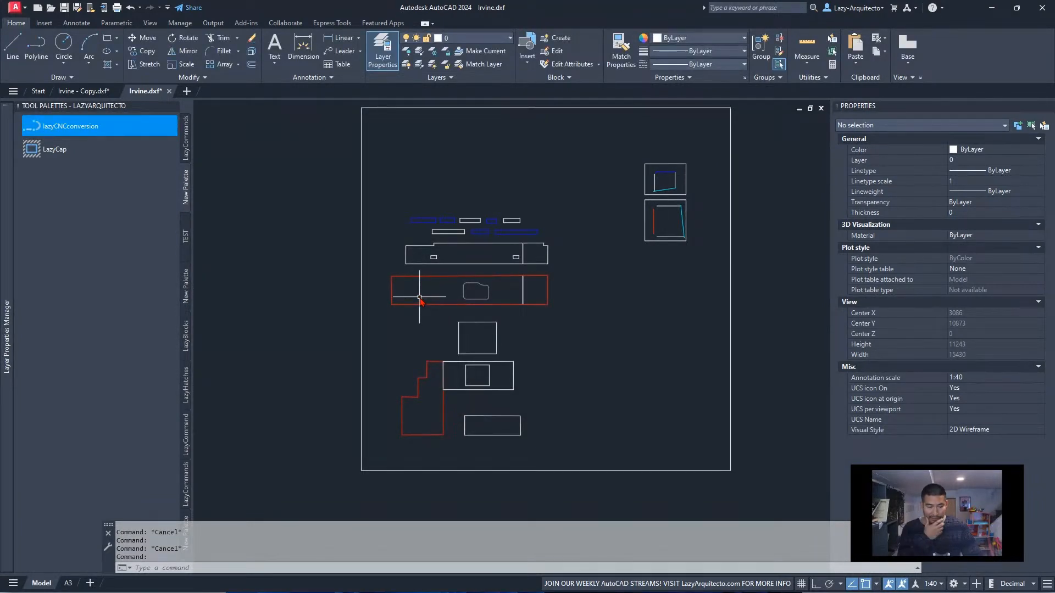
Review the lazyCNCconversion tool's properties and close them without changes
right_click(105, 131)
left_click(141, 210)
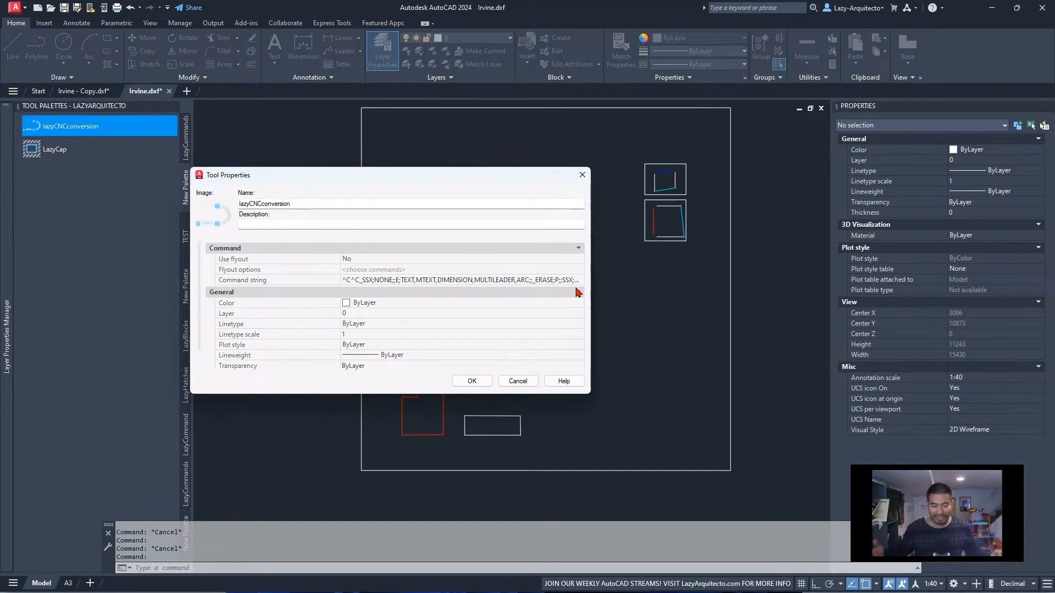
left_click(516, 381)
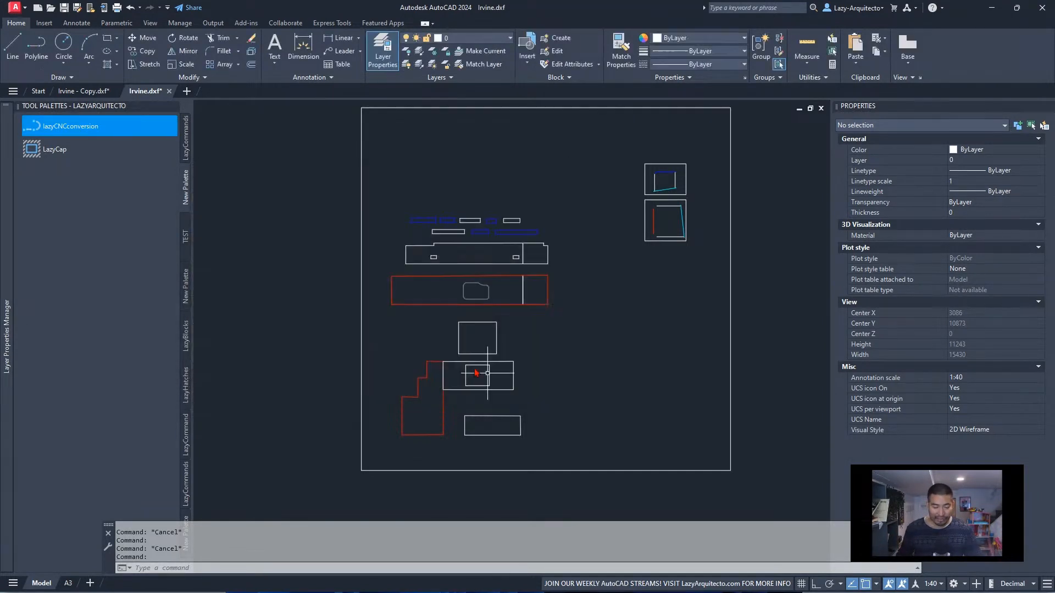
Enter CHANE ALL TO LAYER 0 as the new name in the LazyCap tool's properties
right_click(62, 154)
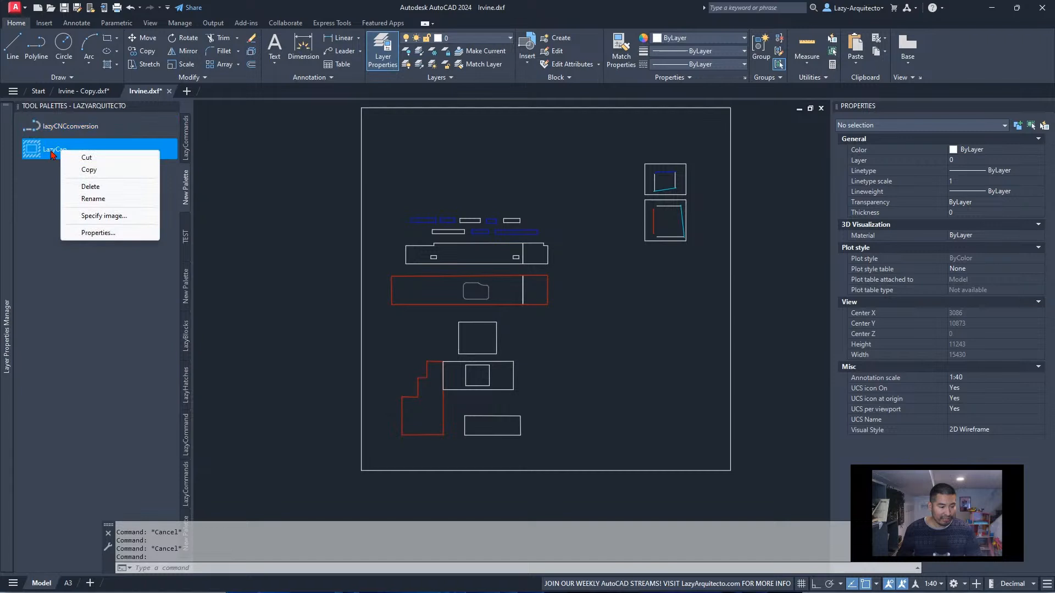
left_click(91, 234)
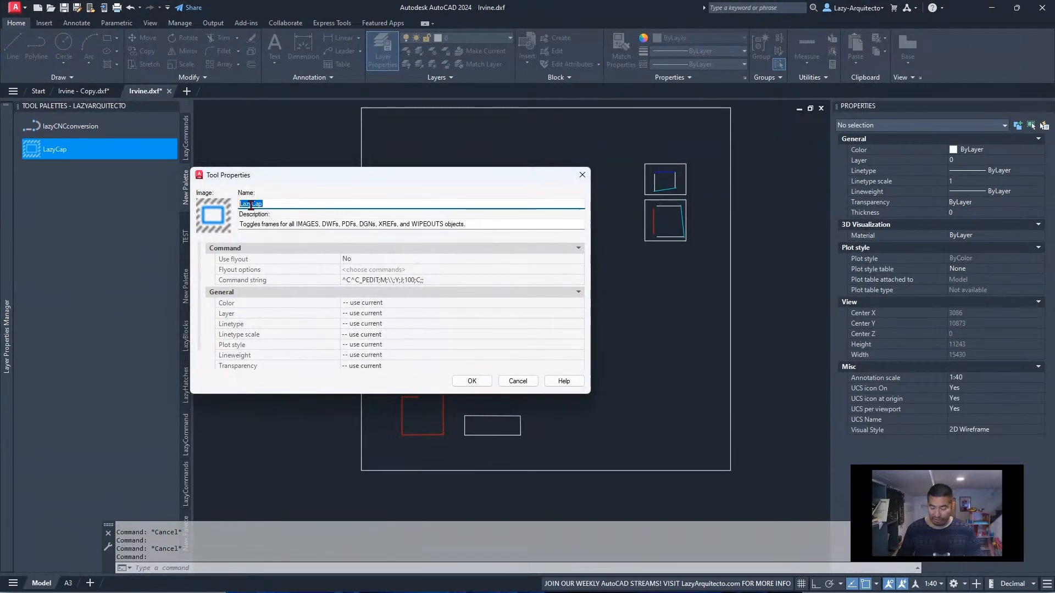
type("CHANE ")
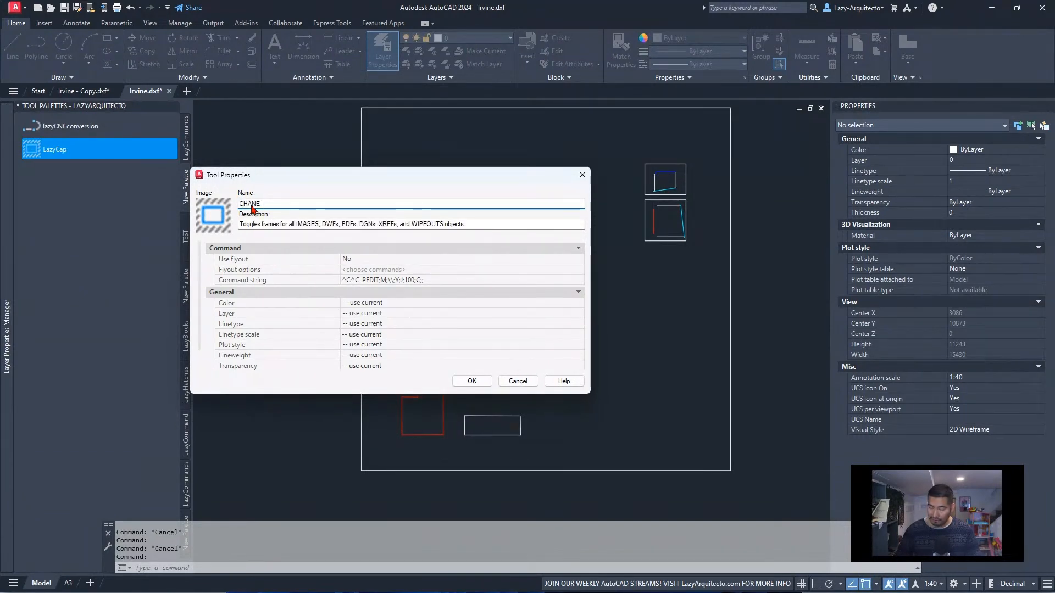
type("ALL TO LA")
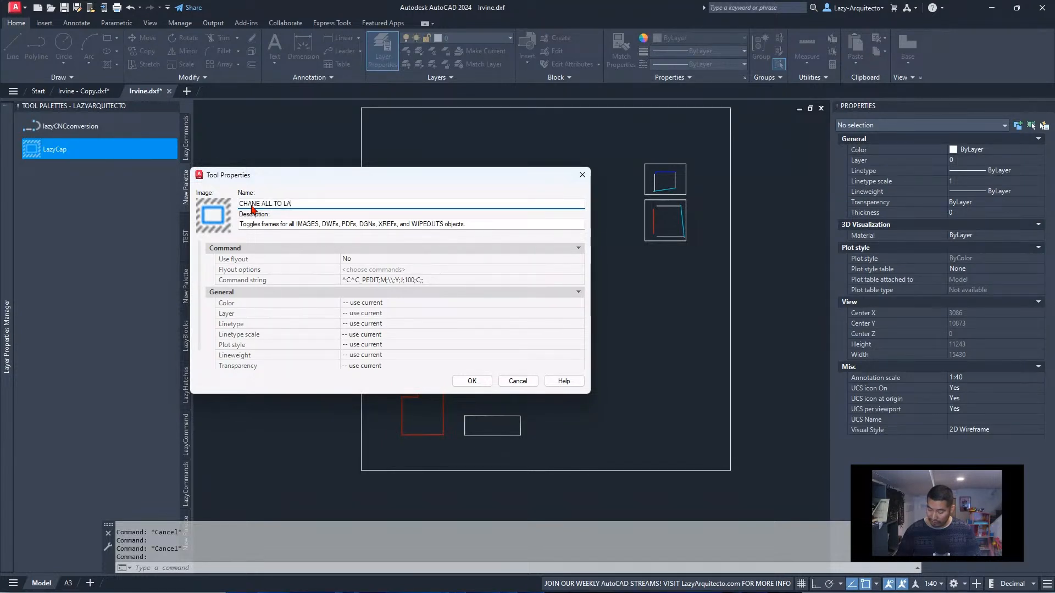
type("YER 0")
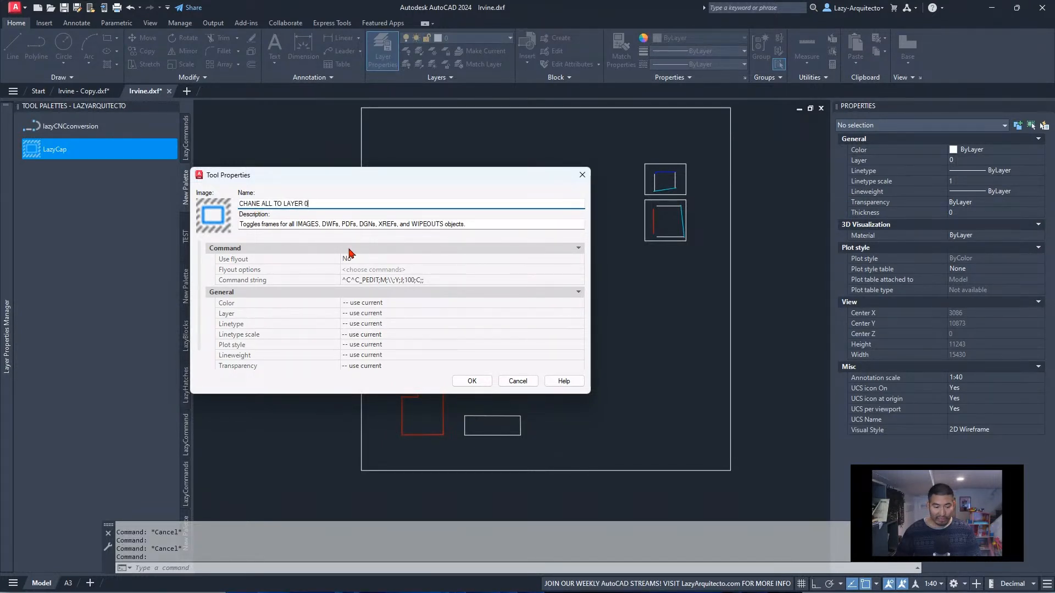
Replace everything after ^C^C in the tool's command string with _CHPROP;
left_click(426, 280)
left_click_drag(428, 280, 360, 281)
key("BackSpace")
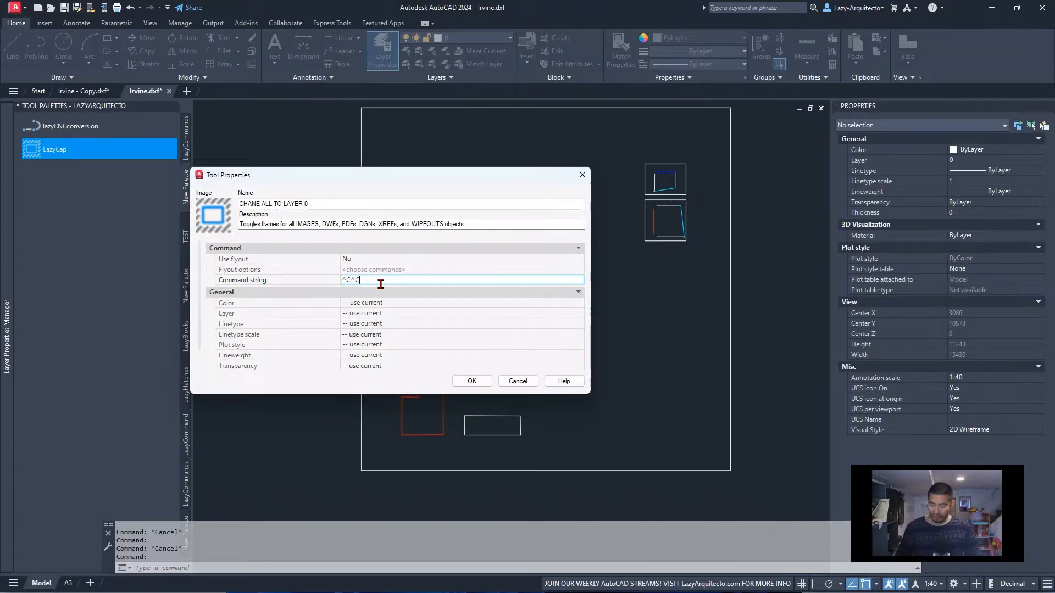
type("_")
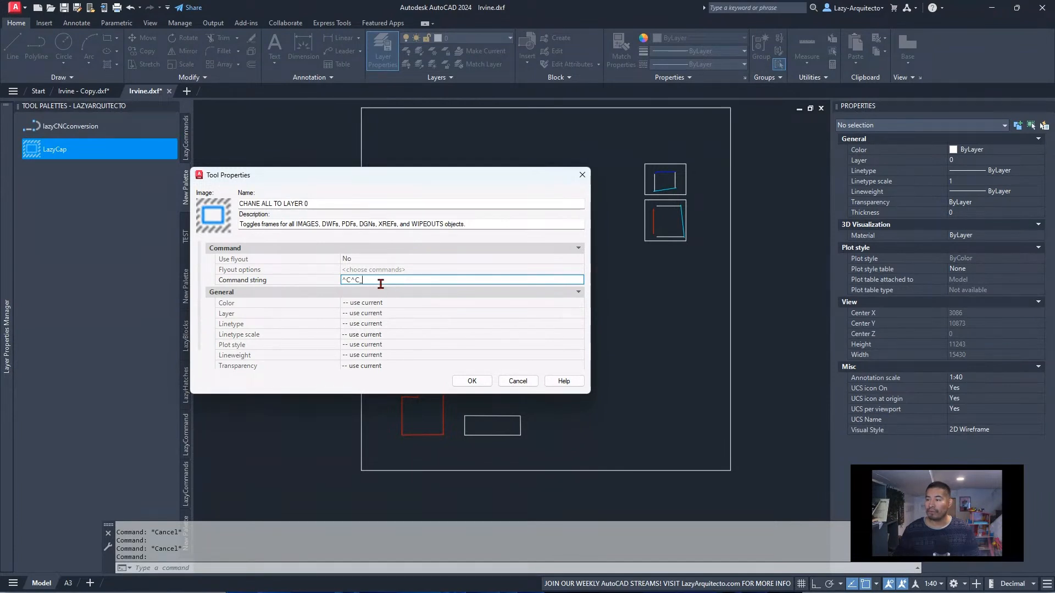
type("CH")
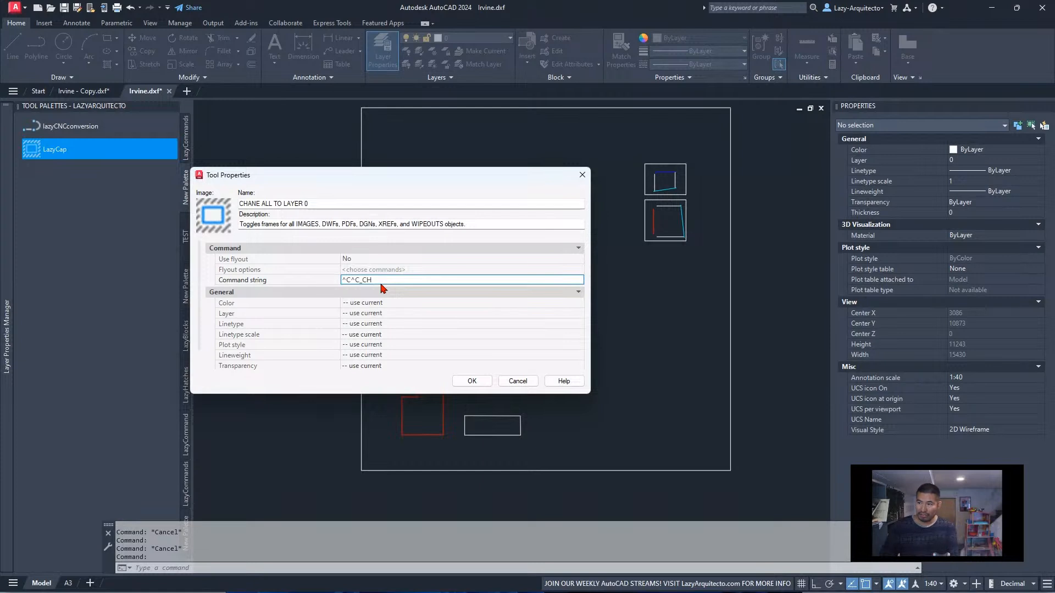
type("PROP")
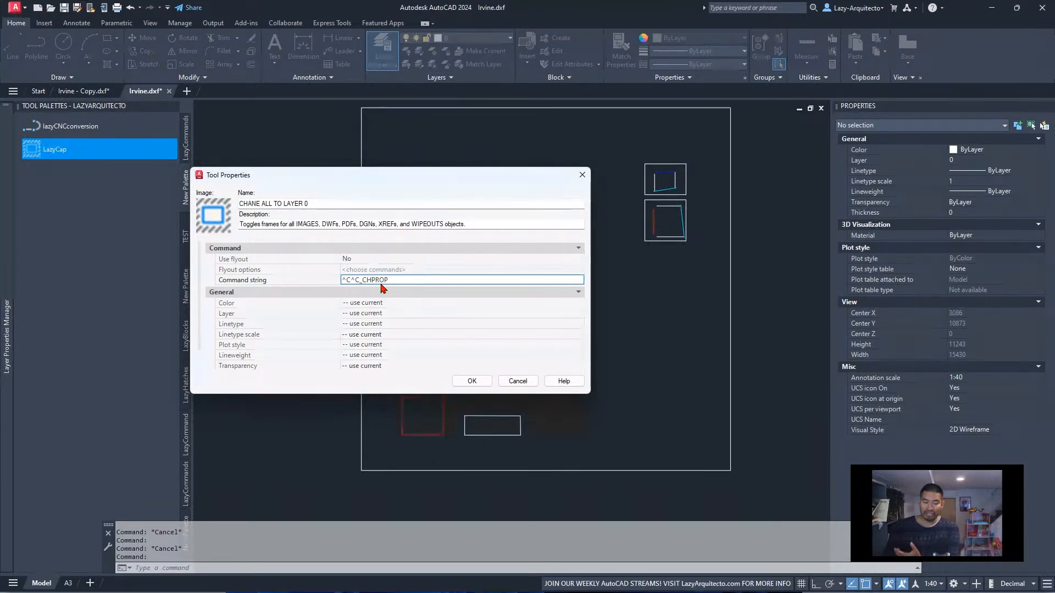
type(";")
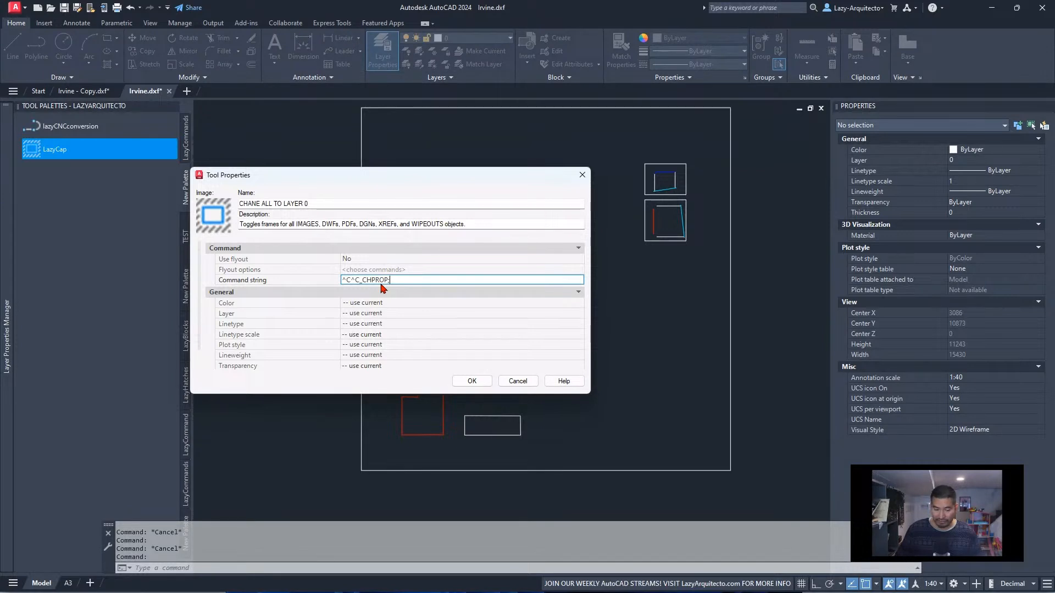
Extend the CHPROP macro with the previous-selection and layer options, P;;LA;, followed by an asterisk
type("P")
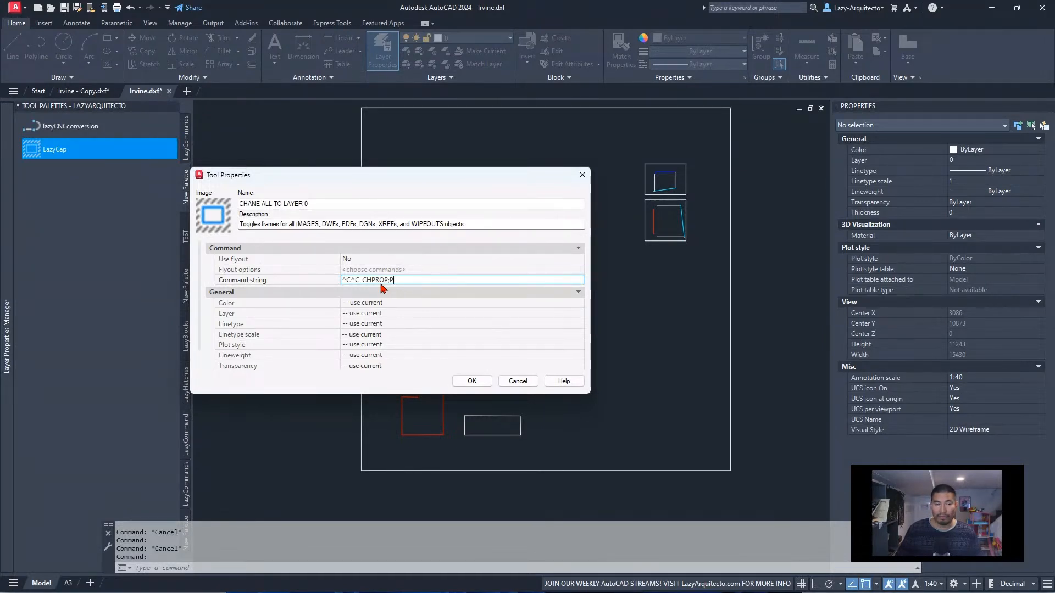
type(";;")
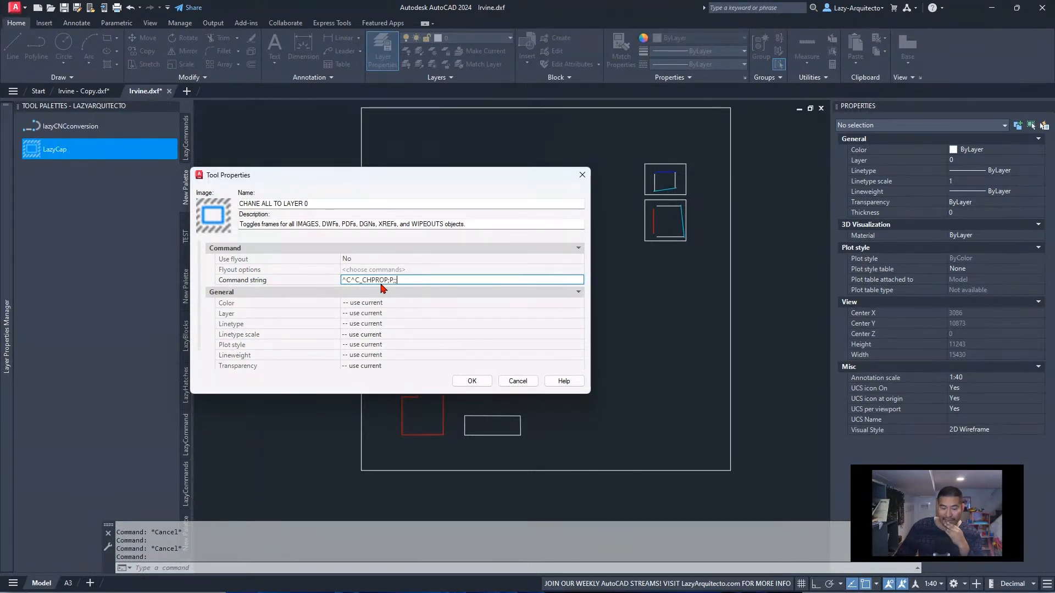
type("LA")
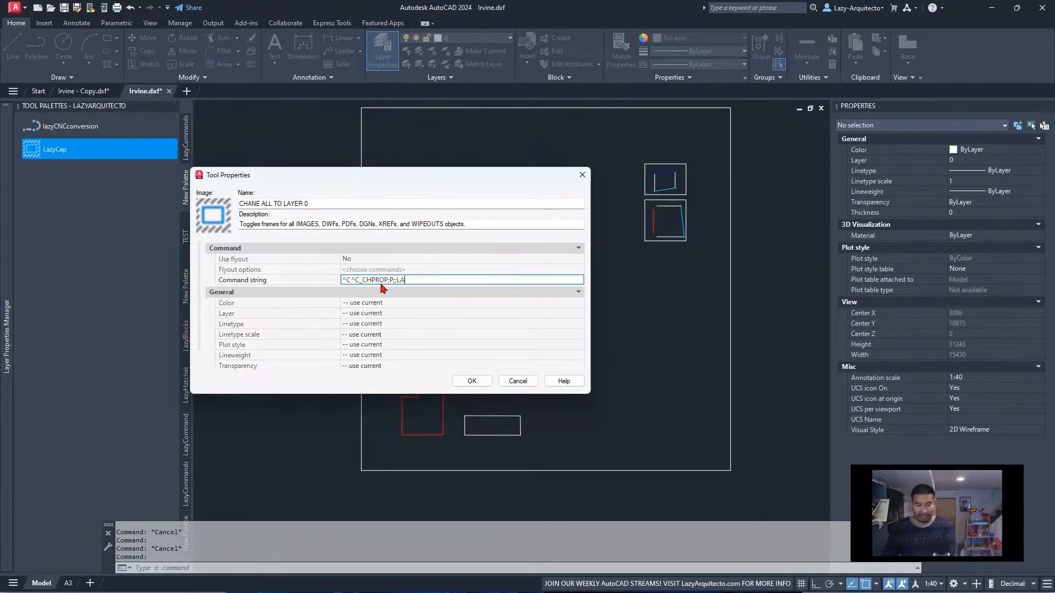
type(";")
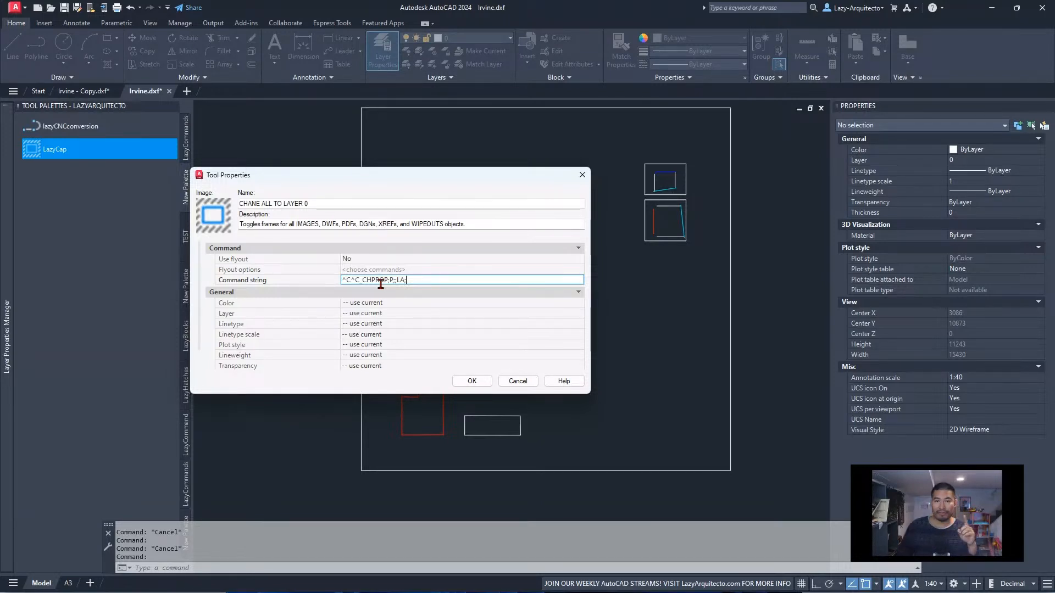
type("0")
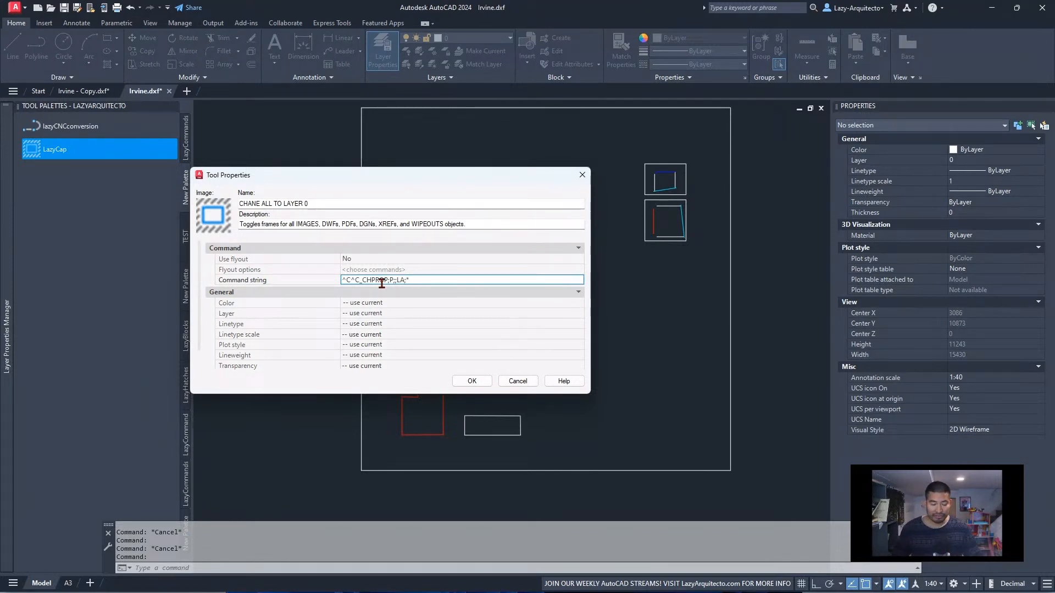
End the CHPROP macro with two semicolons and replace the asterisk with 0, giving ^C^C_CHPROP;P;;LA;0;;
double_click(413, 280)
type("*;")
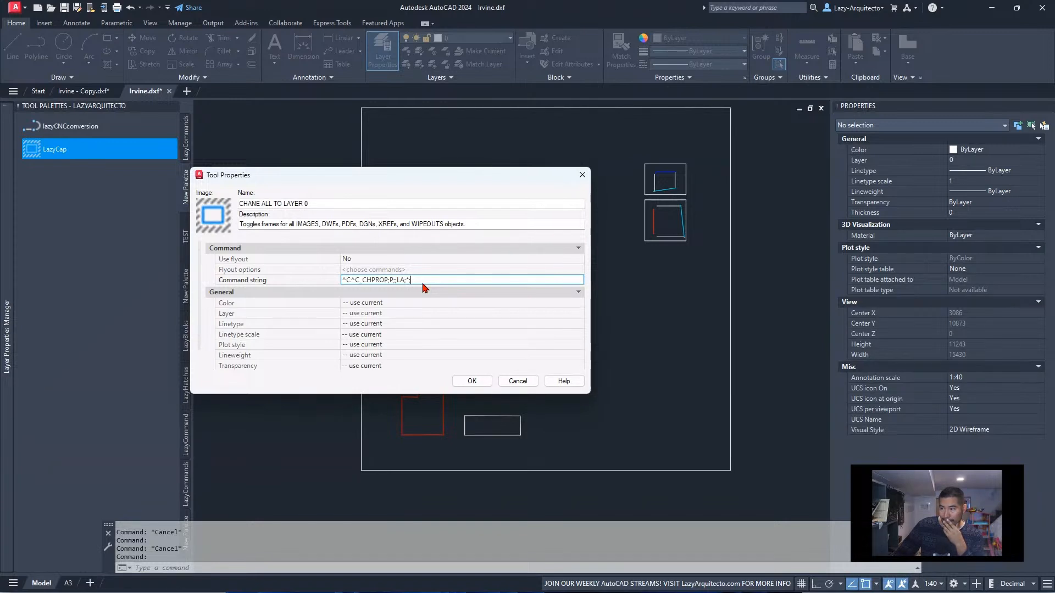
type(";")
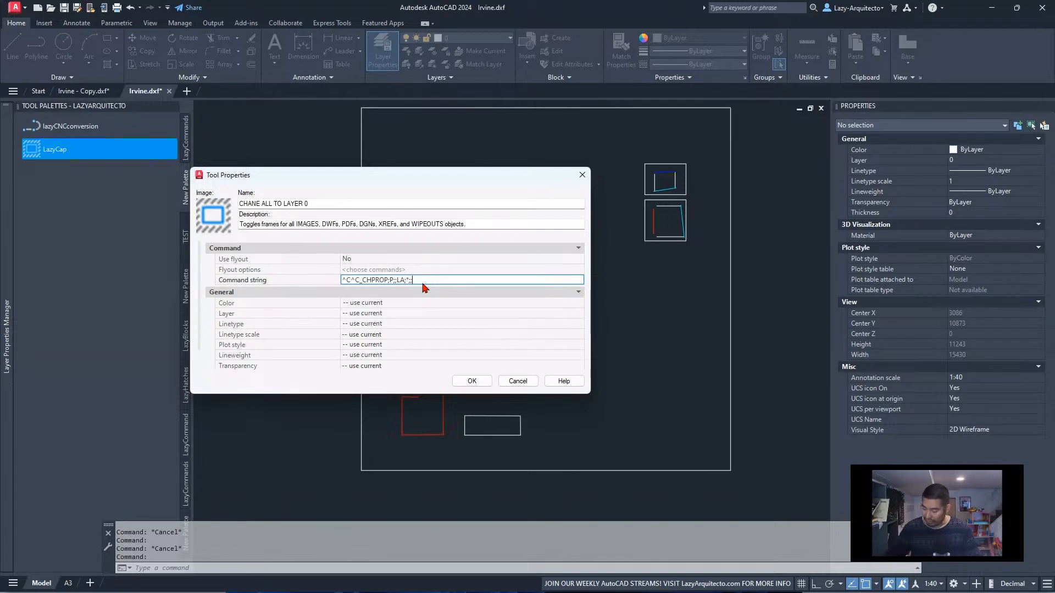
key("Left")
key("Left")
key("BackSpace")
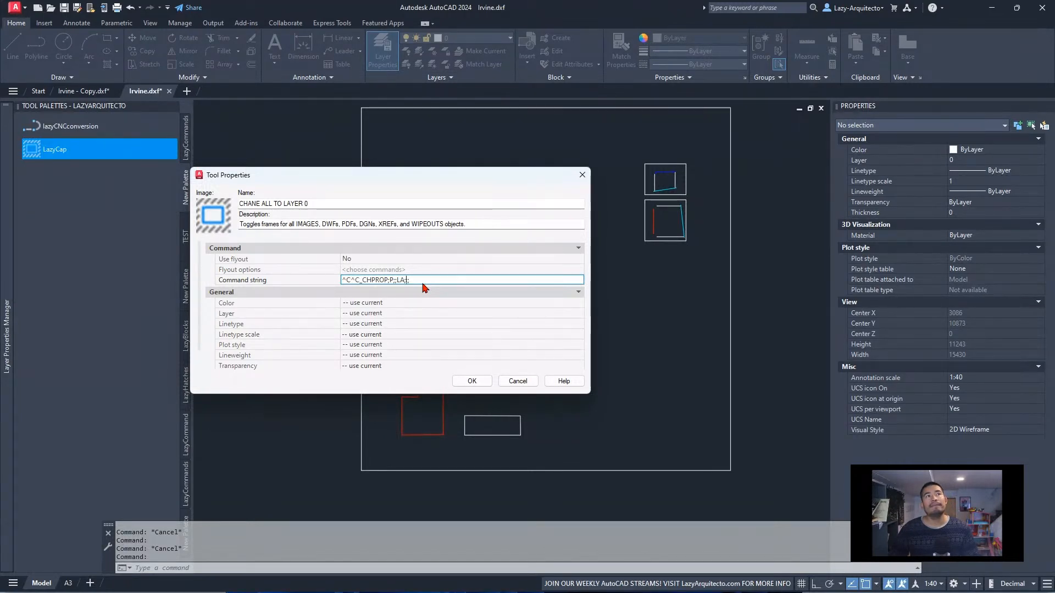
type("0;;")
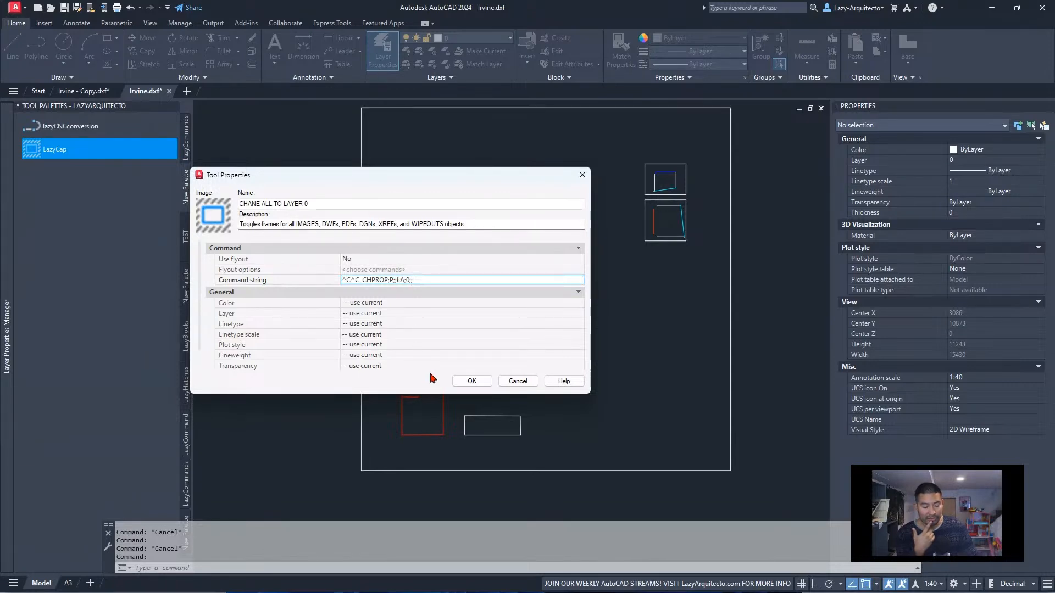
Save the CHPROP macro, test-run the CHANE ALL TO LAYER 0 tool and check the command history
left_click(471, 381)
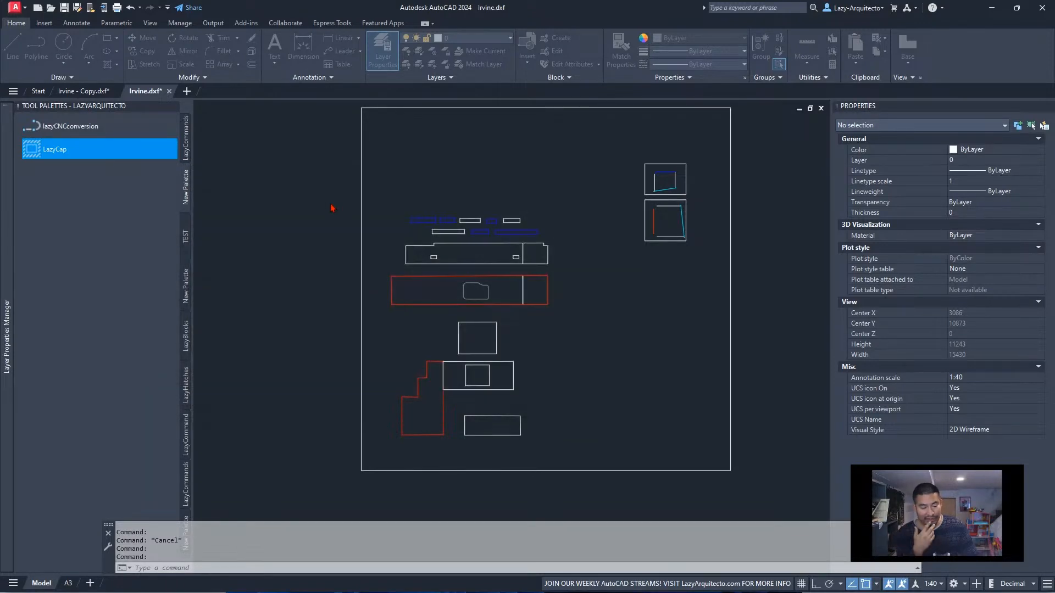
left_click(84, 153)
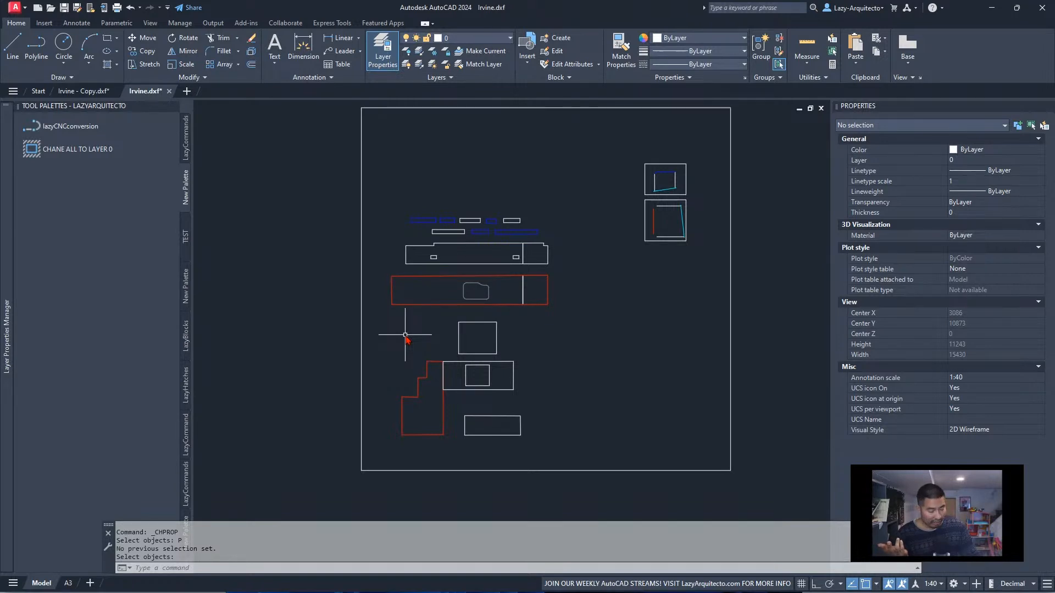
key("F2")
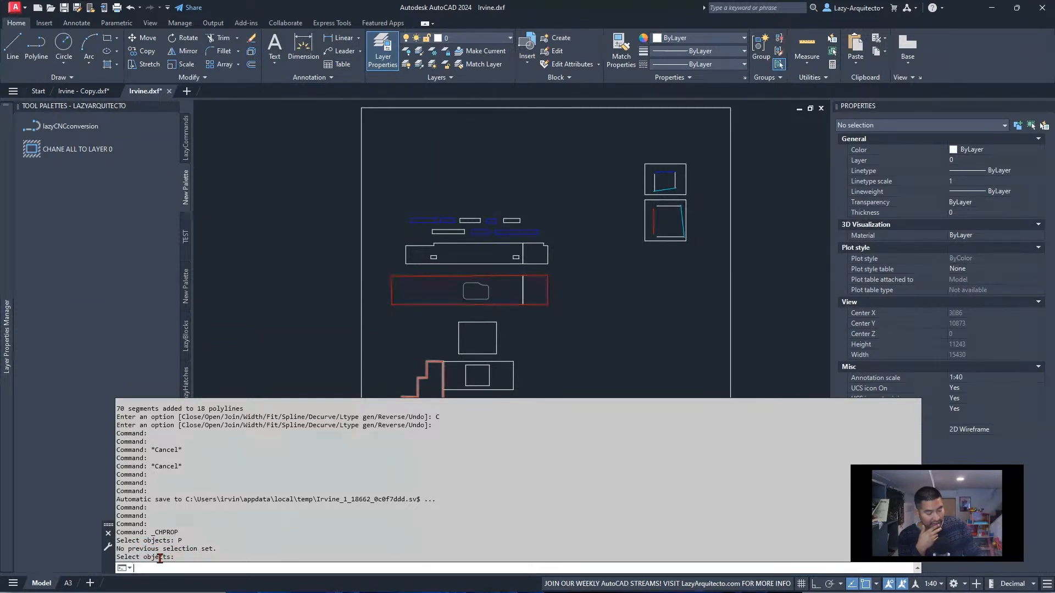
left_click(309, 379)
left_click(288, 371)
left_click(278, 366)
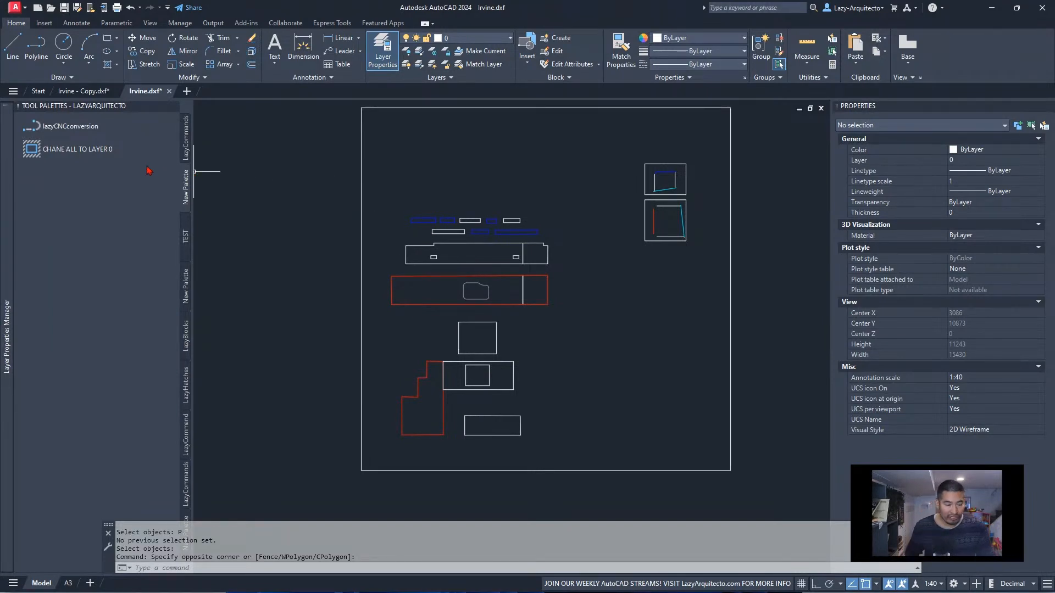
Copy the whole command string from the CHANE ALL TO LAYER 0 tool's properties and close them without changes
right_click(121, 151)
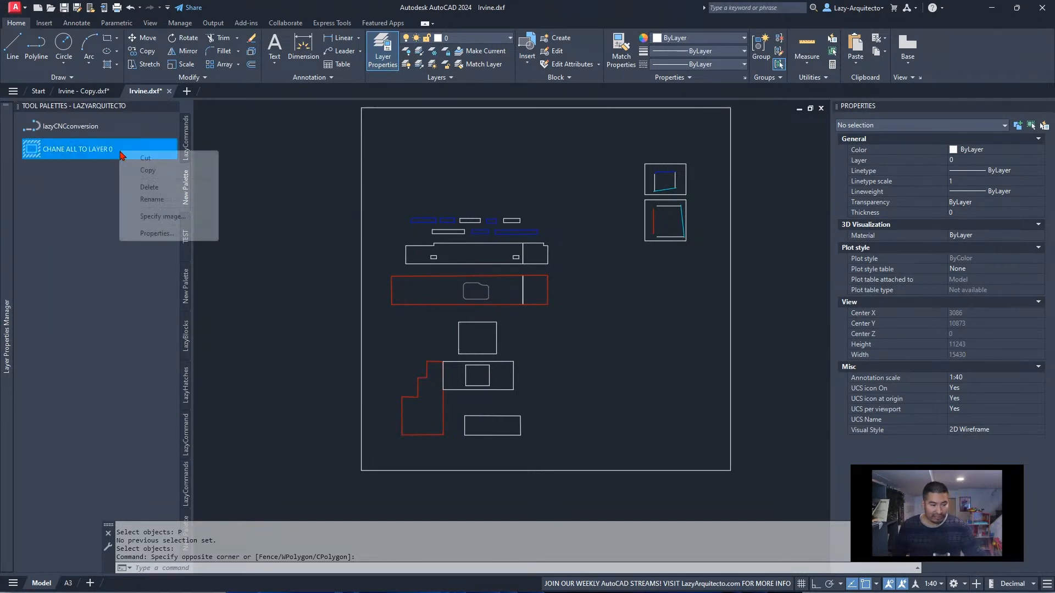
left_click(151, 234)
left_click(367, 280)
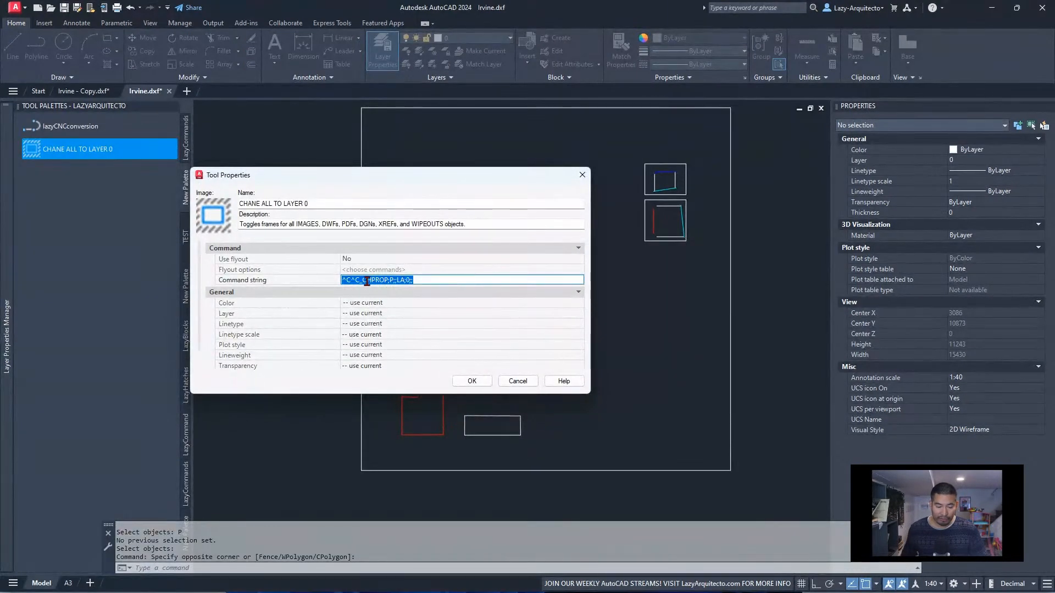
right_click(367, 281)
left_click(397, 313)
left_click(517, 380)
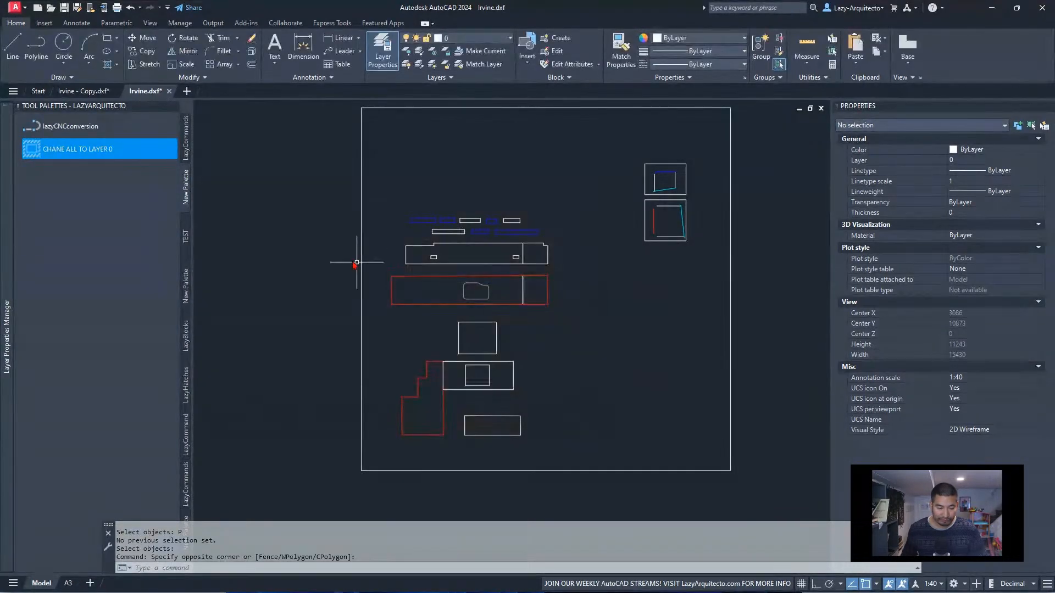
Append the copied CHPROP macro to the end of the lazyCNCconversion tool's command string
right_click(89, 128)
right_click(83, 125)
left_click(130, 208)
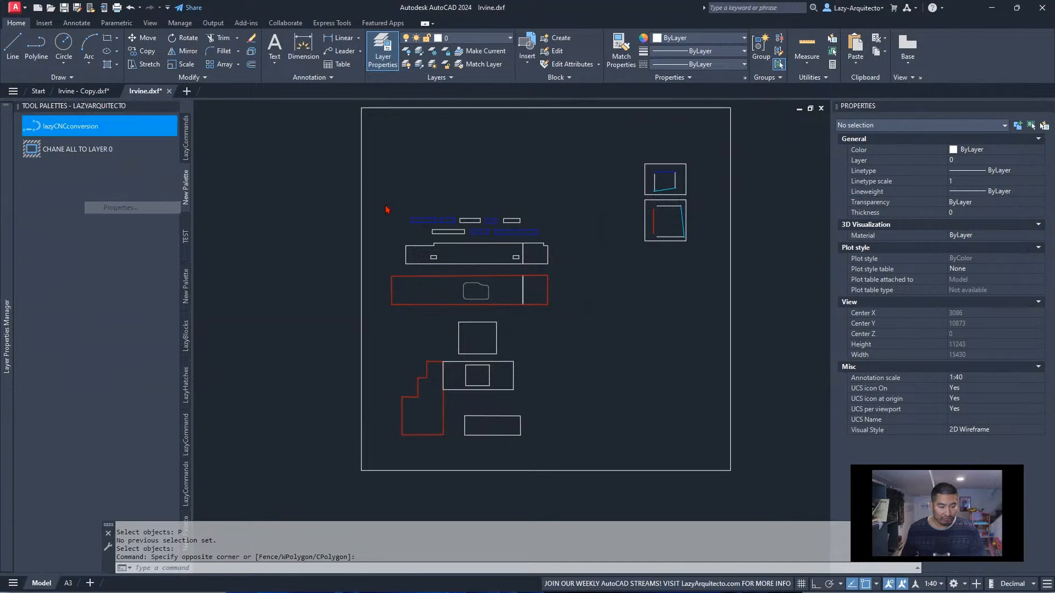
left_click(539, 280)
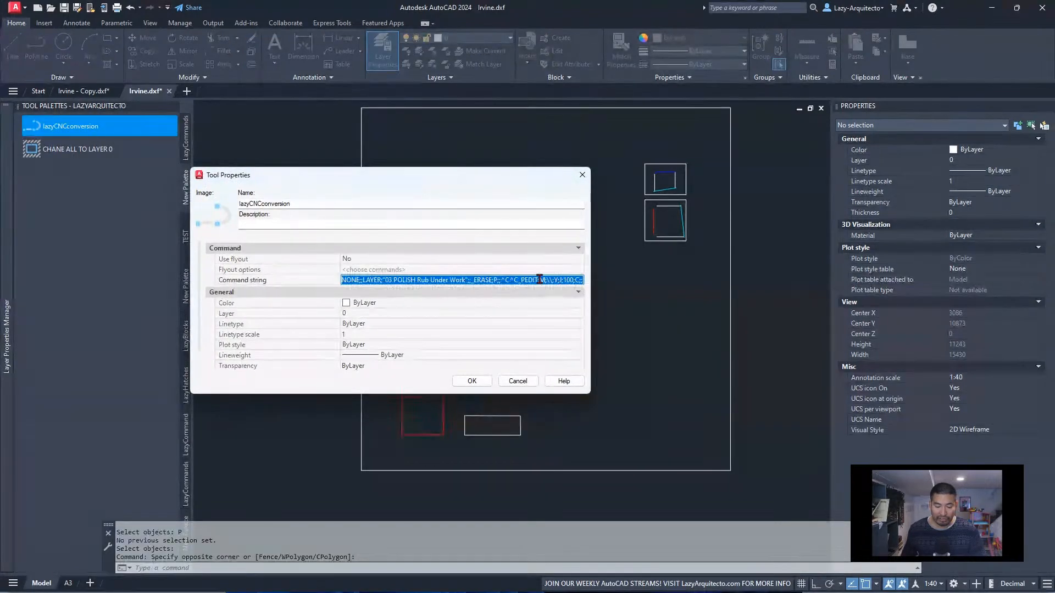
left_click(559, 280)
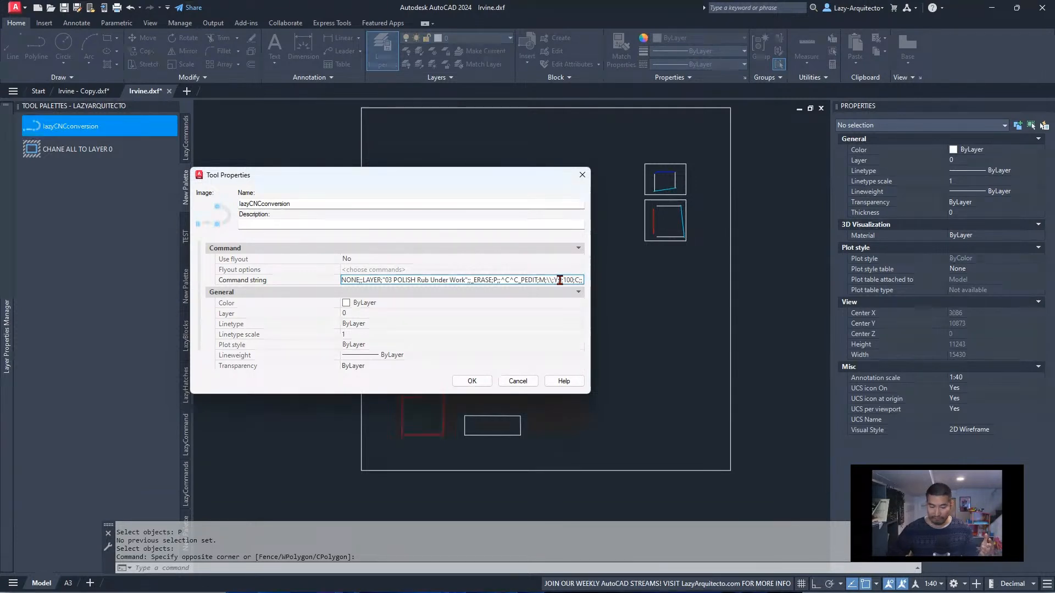
key("ctrl+v")
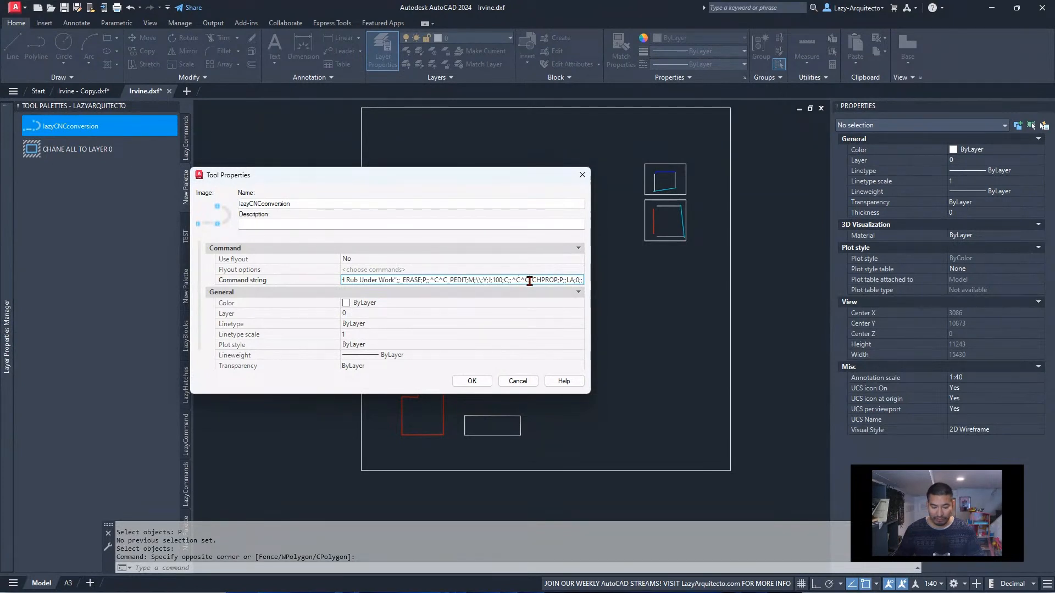
Remove the ^C^C before _CHPROP in the lazyCNCconversion macro, review the string's beginning and save the tool
key("BackSpace")
key("BackSpace")
key("BackSpace")
key("BackSpace")
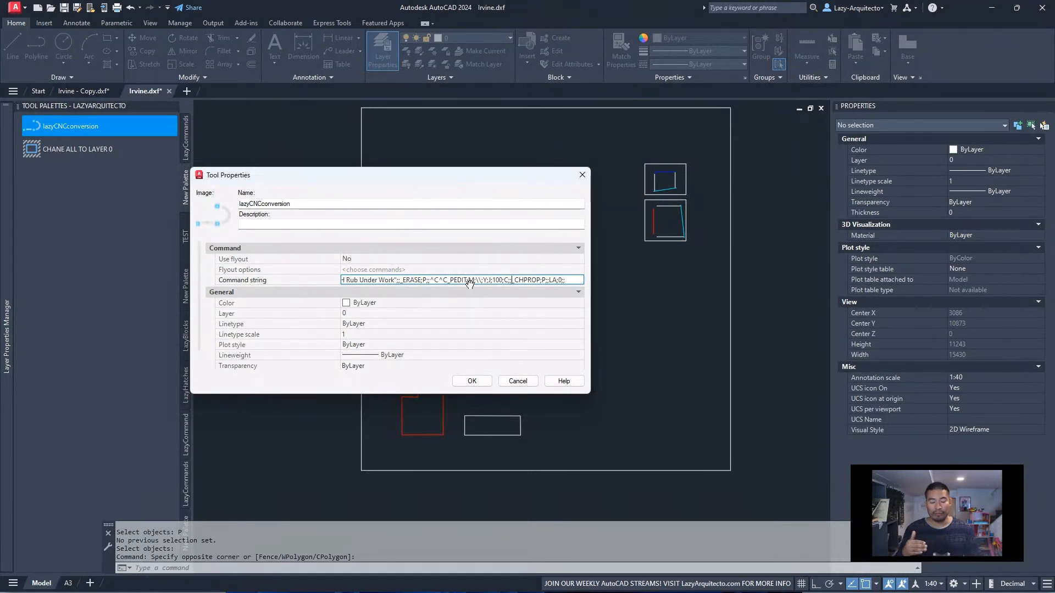
left_click(323, 282)
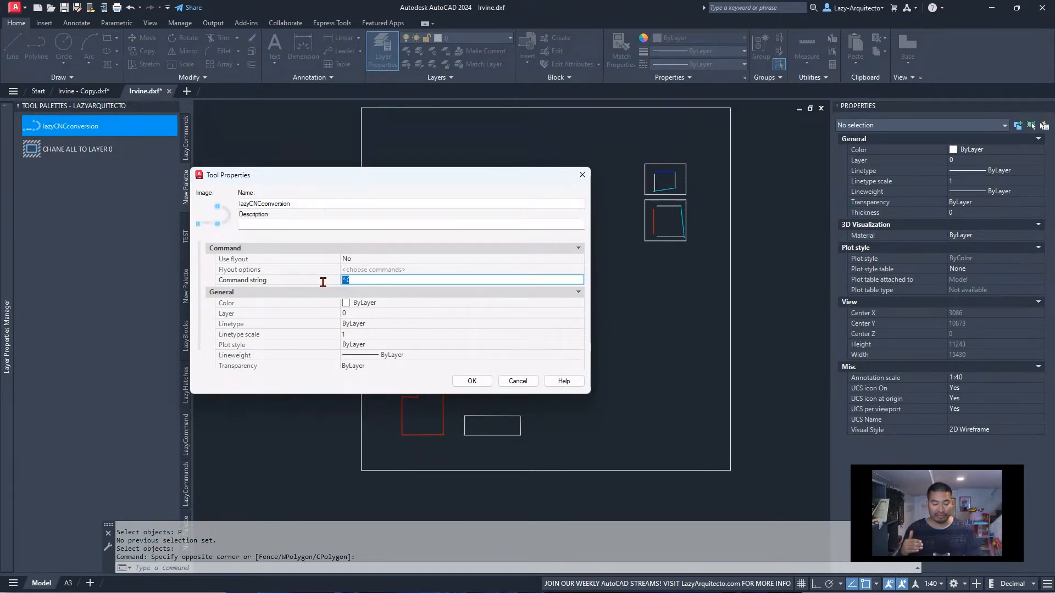
left_click(356, 281)
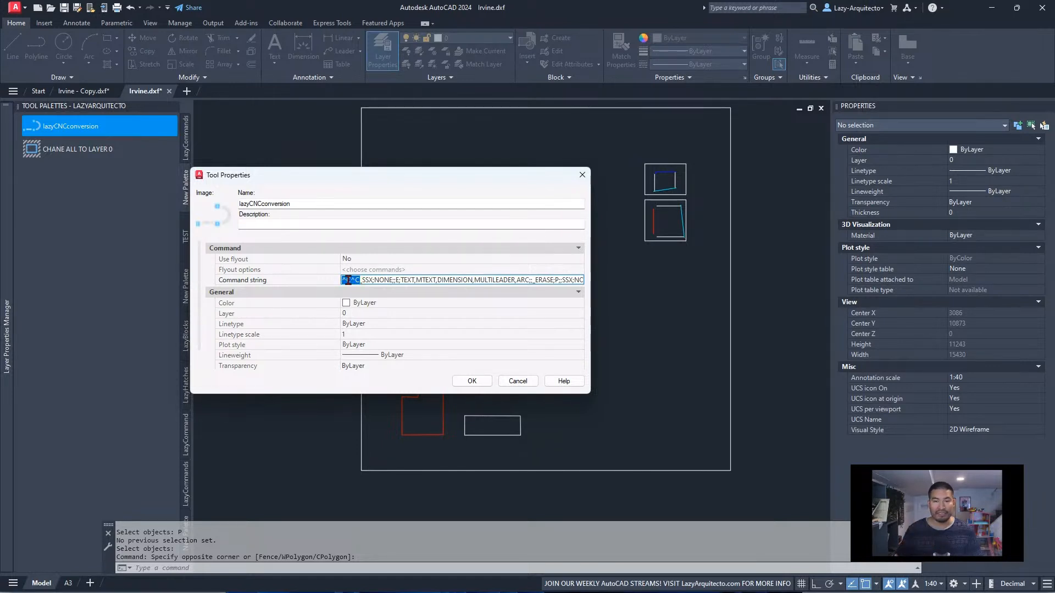
left_click(497, 281)
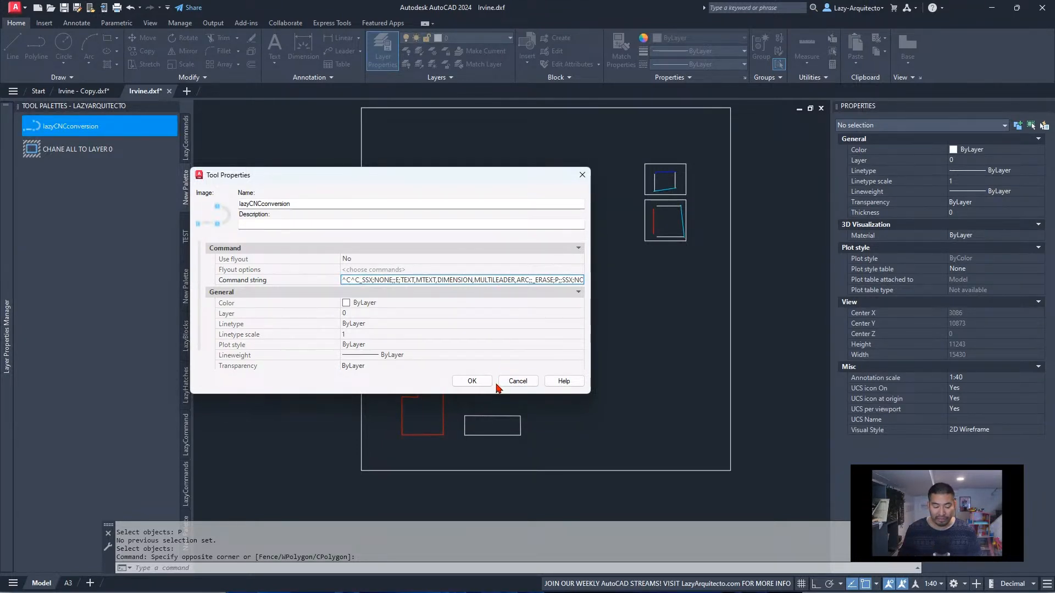
left_click(471, 382)
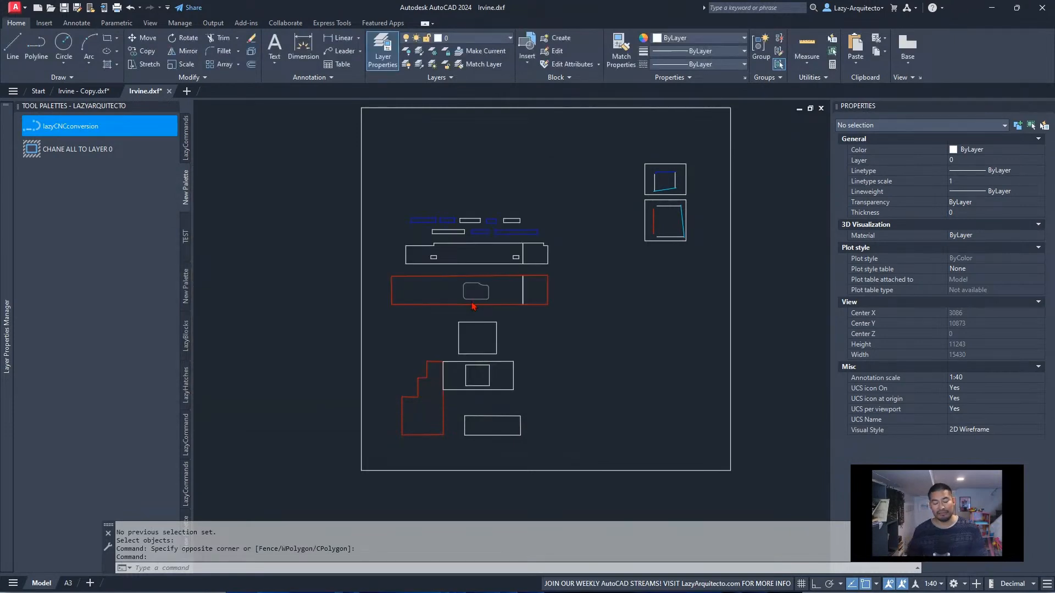
Test-run lazyCNCconversion in Irvine - Copy.dxf on all worktop outlines and check the layer of the stepped red outline
left_click(84, 91)
middle_click_drag(346, 288, 610, 291)
middle_click_drag(333, 304, 609, 309)
middle_click_drag(400, 316, 588, 322)
scroll(457, 277, "up", 3)
scroll(447, 308, "up", 3)
middle_click_drag(447, 308, 498, 232)
scroll(498, 231, "down", 3)
scroll(486, 225, "up", 3)
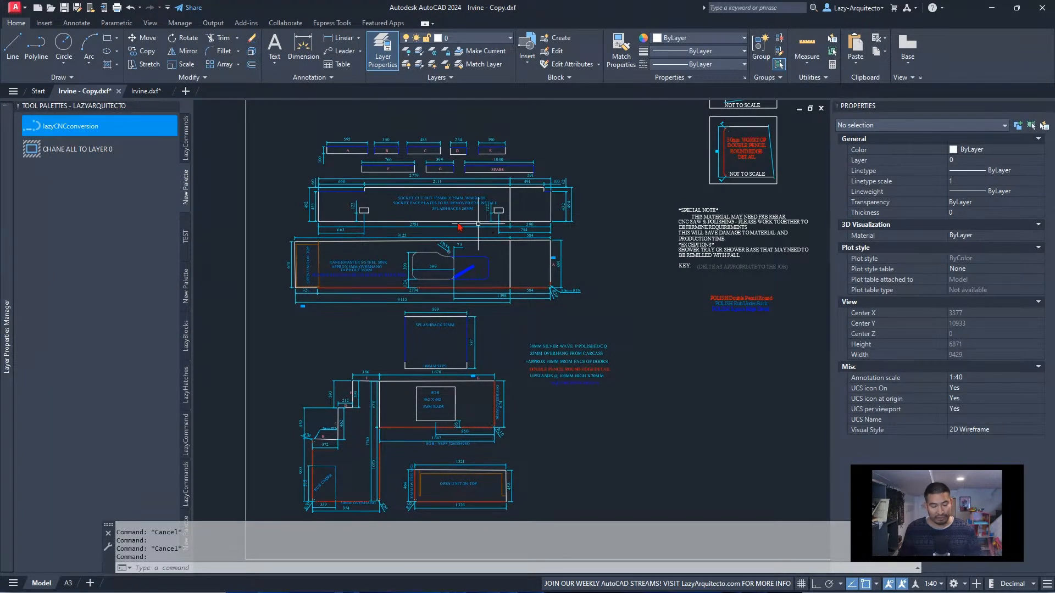
left_click(88, 128)
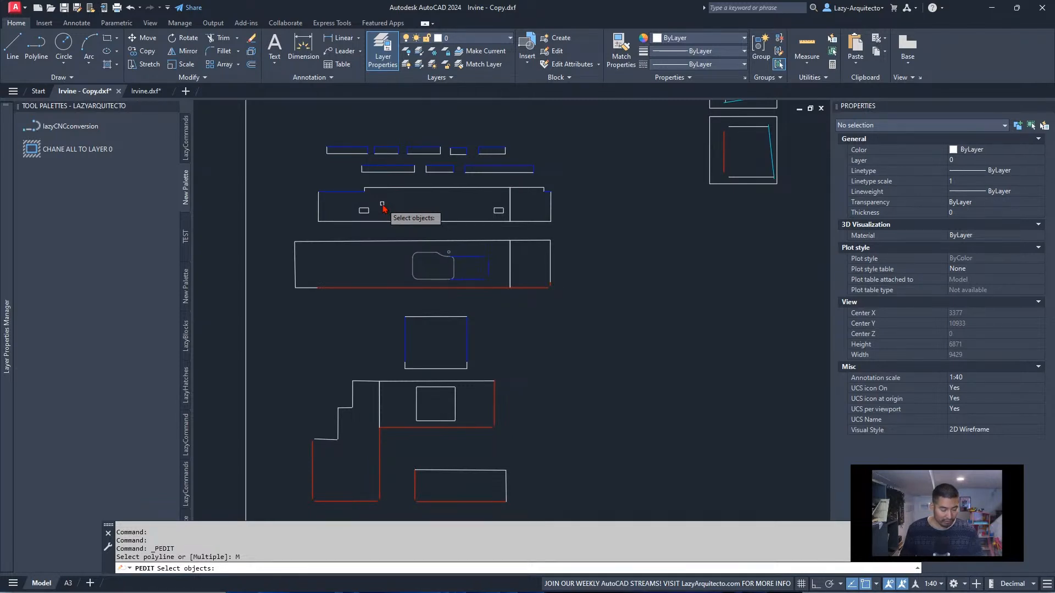
left_click(262, 126)
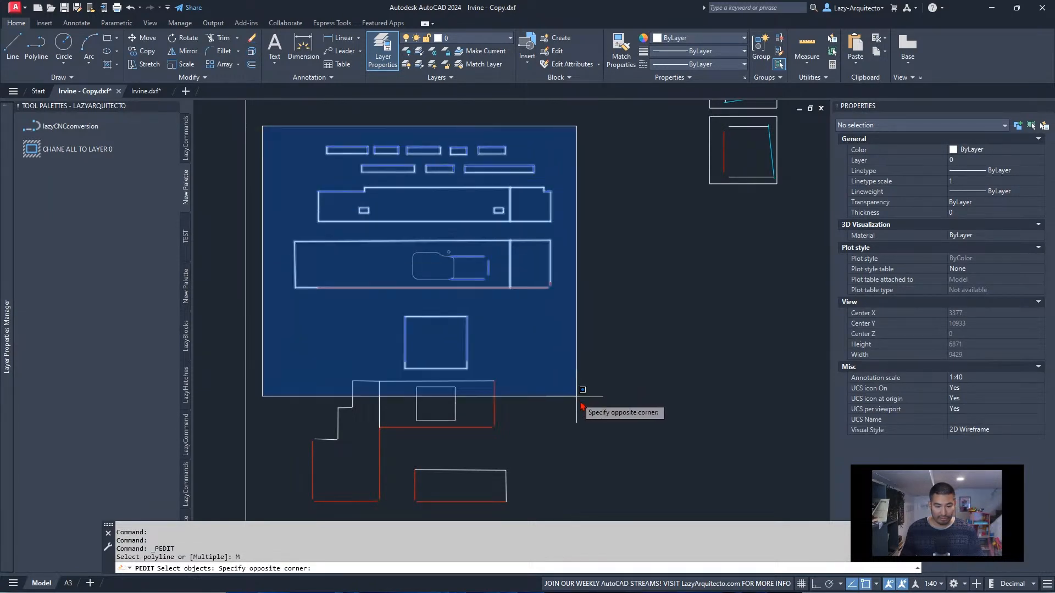
left_click(644, 514)
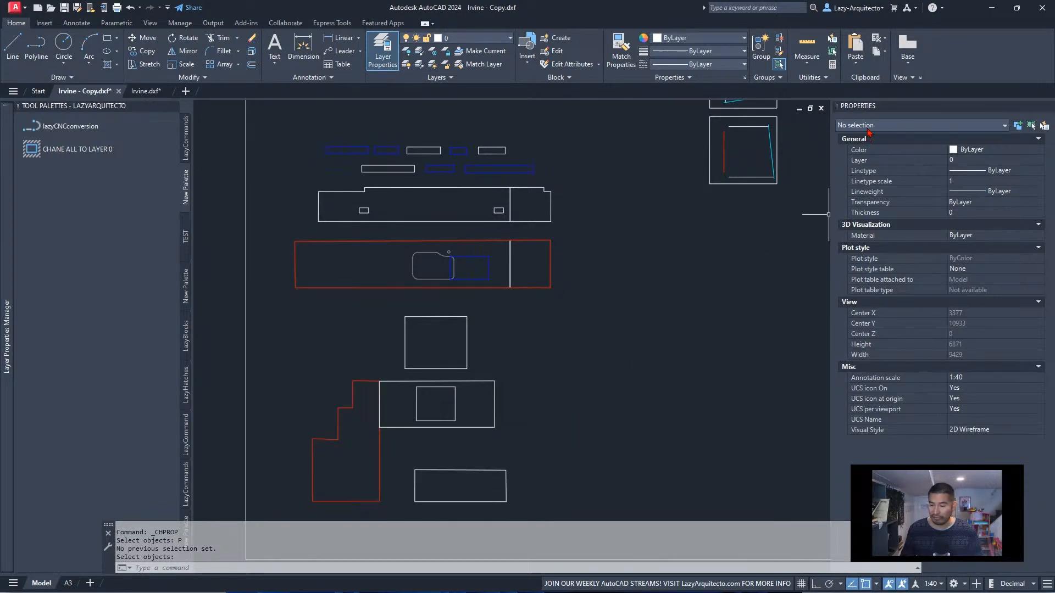
left_click(380, 445)
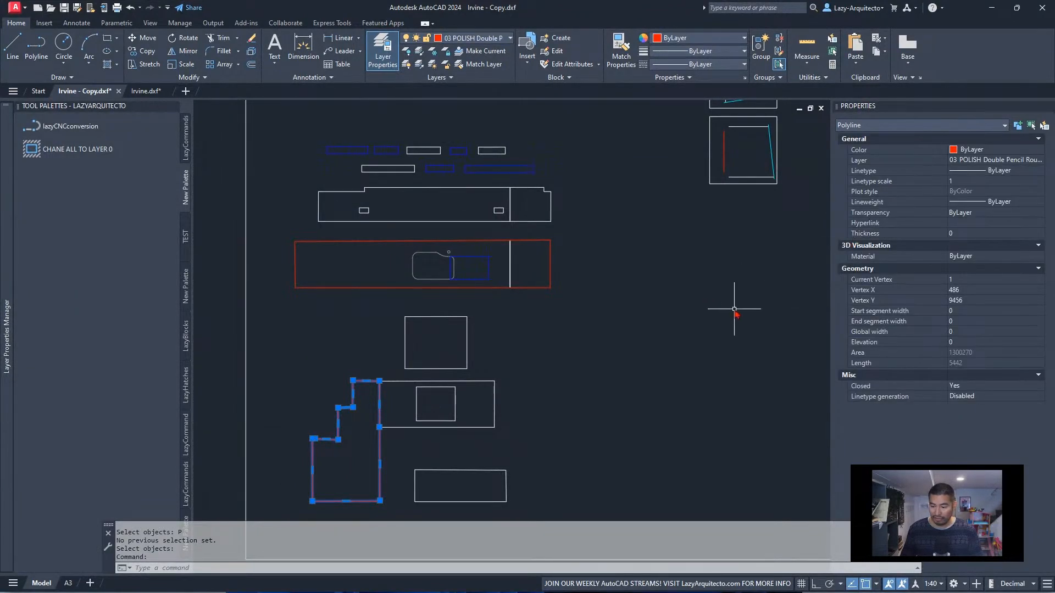
Undo the CHPROP, PEDIT and SSX erase operations of the conversion test in Irvine - Copy.dxf
key("ctrl+z")
key("ctrl+z")
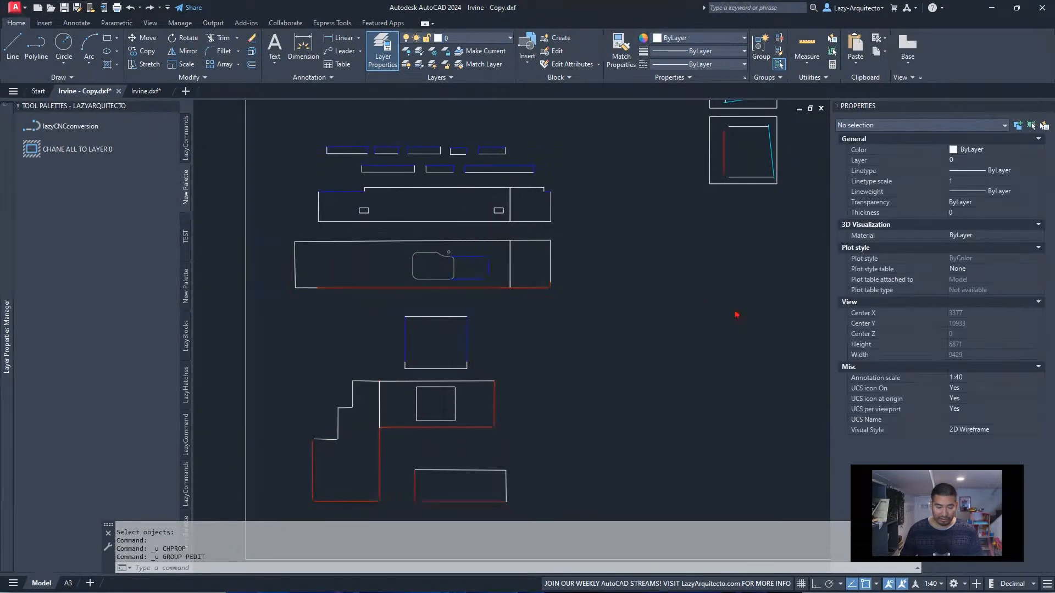
key("ctrl+z")
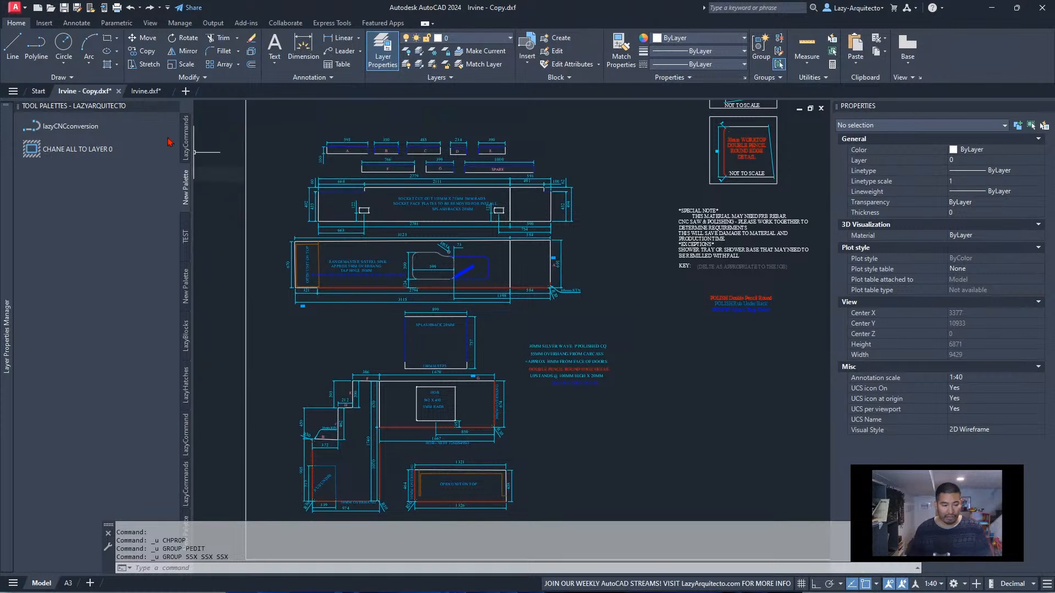
Return to Irvine.dxf and copy the filter SSX;NONE;;E;TEXT,MTEXT,DIMENSION,MULTILEADER,ARC;; from the lazyCNCconversion macro, leaving that tool unchanged
left_click(145, 91)
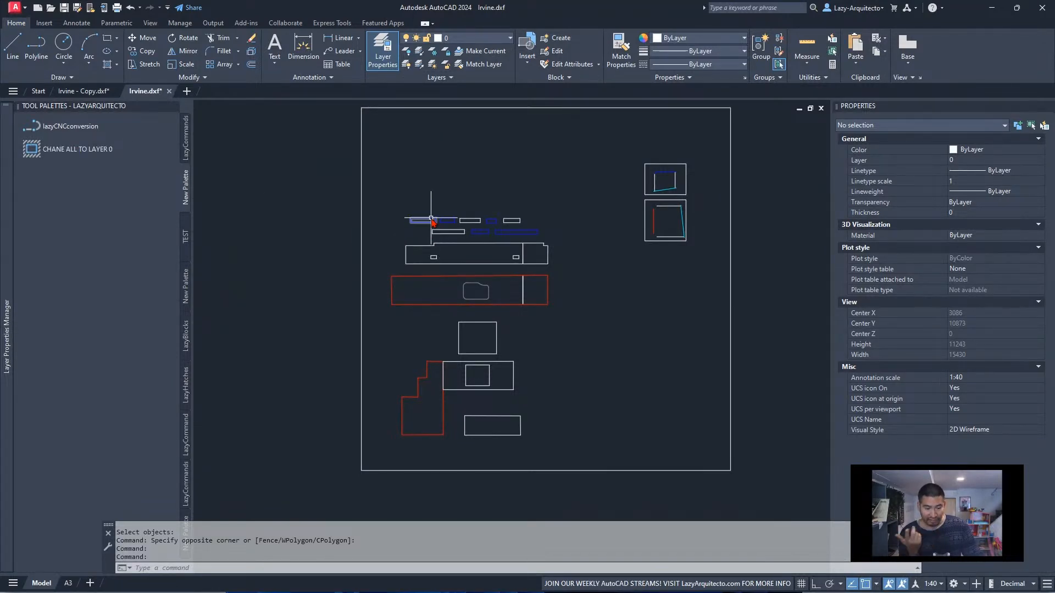
mouse_move(431, 220)
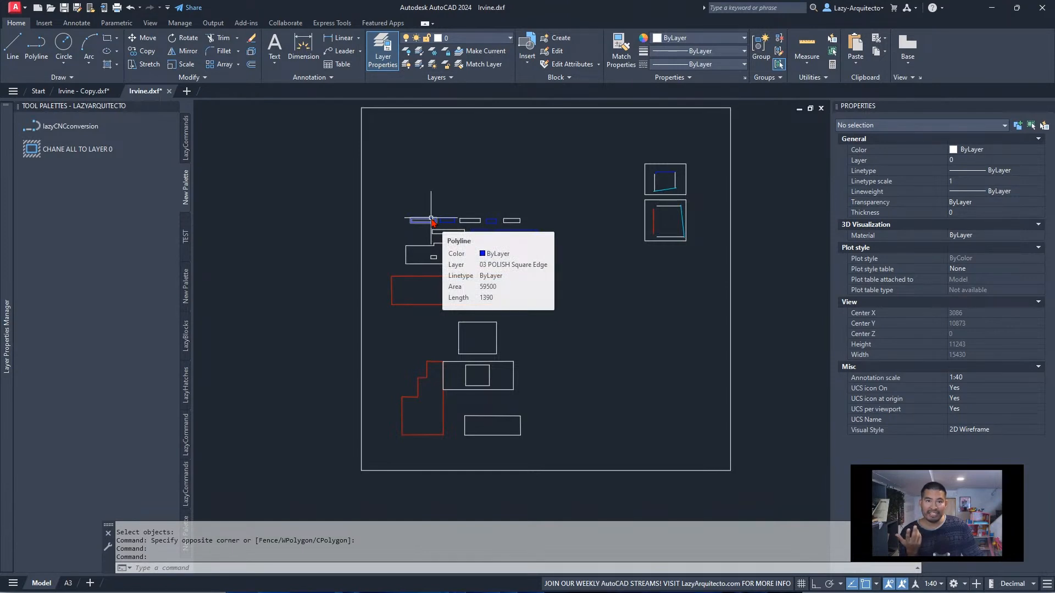
right_click(93, 146)
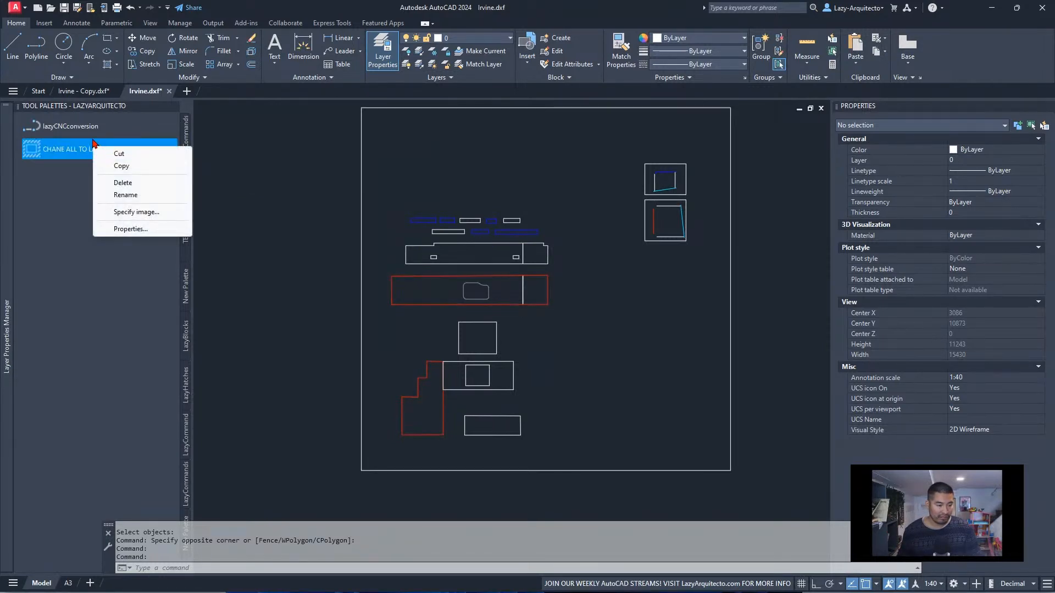
right_click(84, 126)
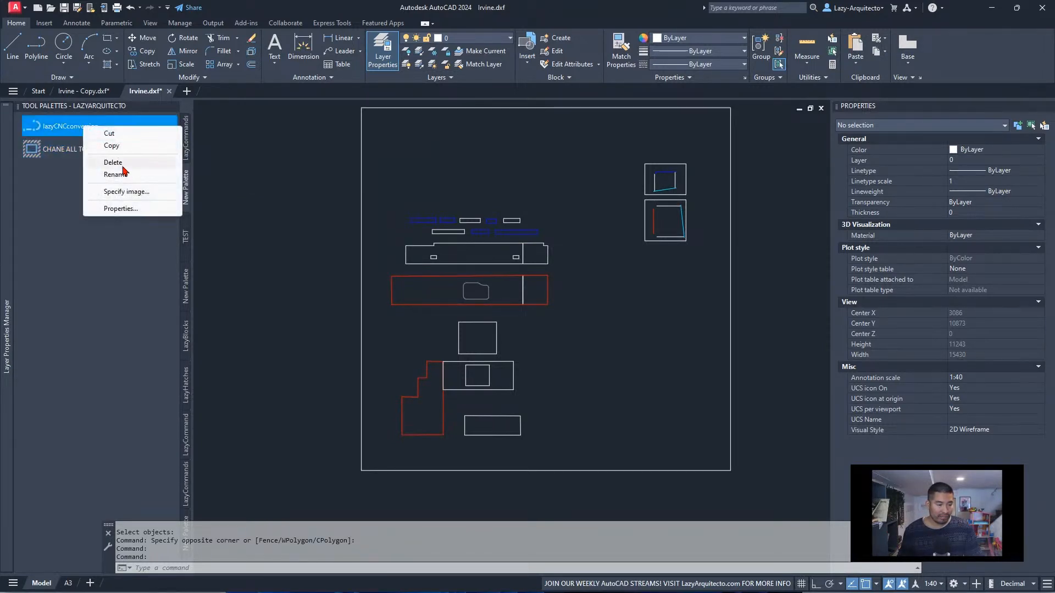
left_click(148, 210)
left_click(354, 280)
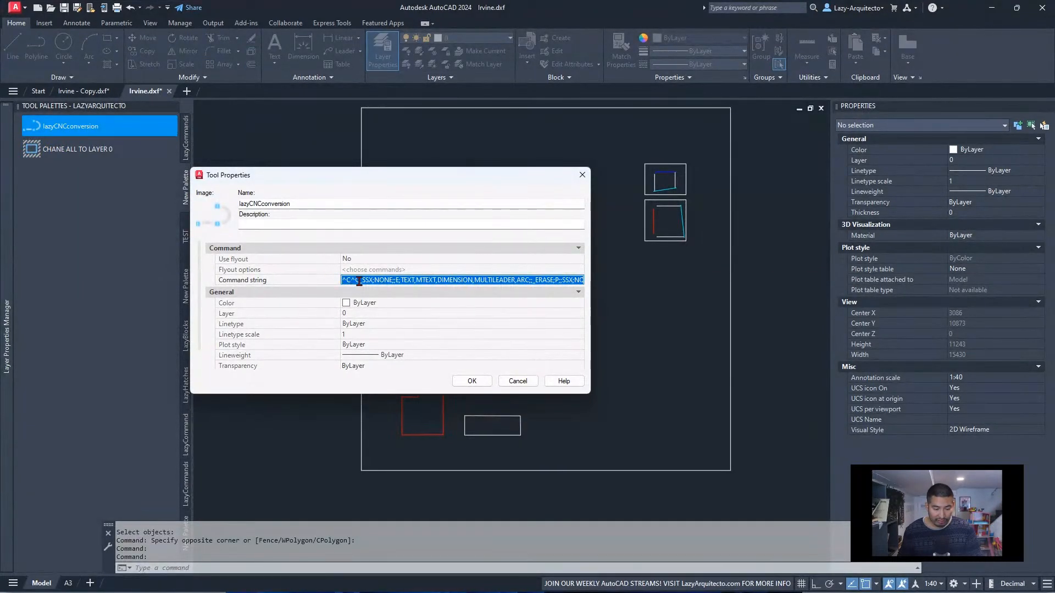
left_click(359, 280)
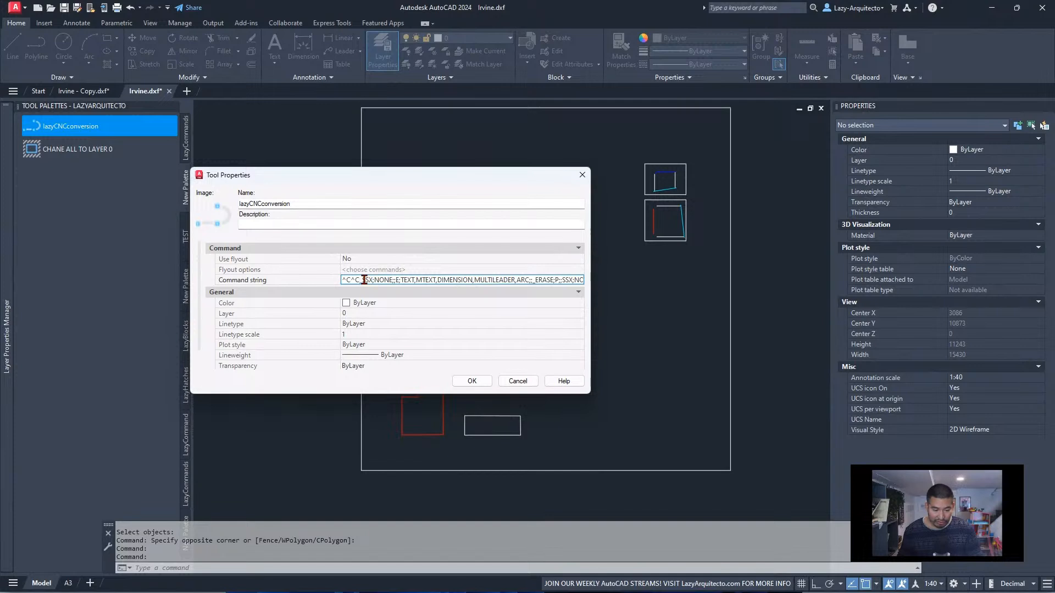
left_click_drag(361, 279, 533, 280)
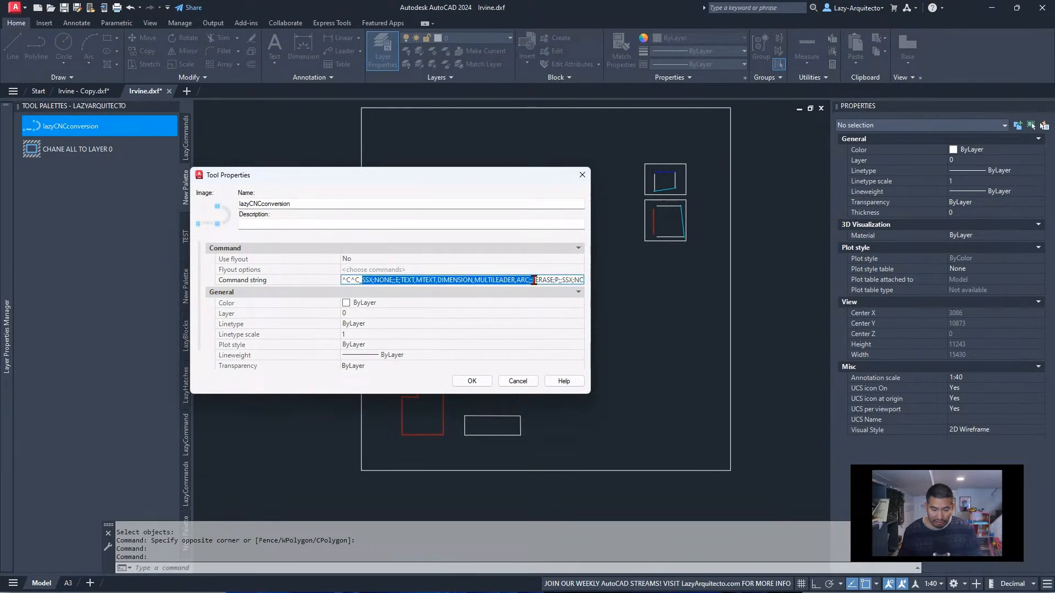
right_click(473, 279)
left_click(524, 316)
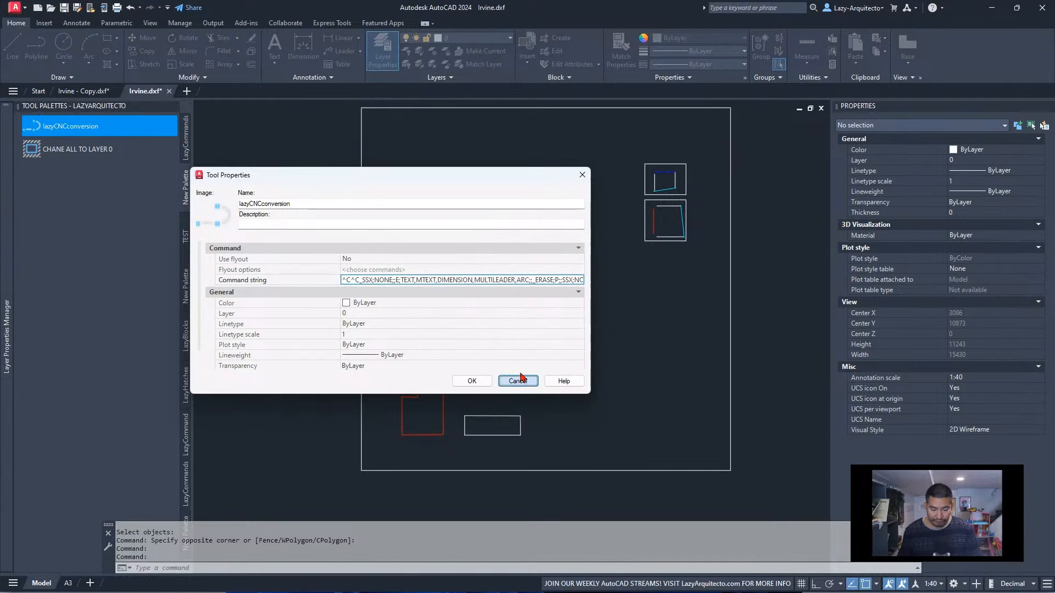
left_click(529, 382)
Insert the copied SSX filter before _CHPROP in the CHANE ALL TO LAYER 0 macro and prefix it with an underscore
right_click(101, 150)
left_click(138, 234)
left_click(439, 280)
left_click(433, 282)
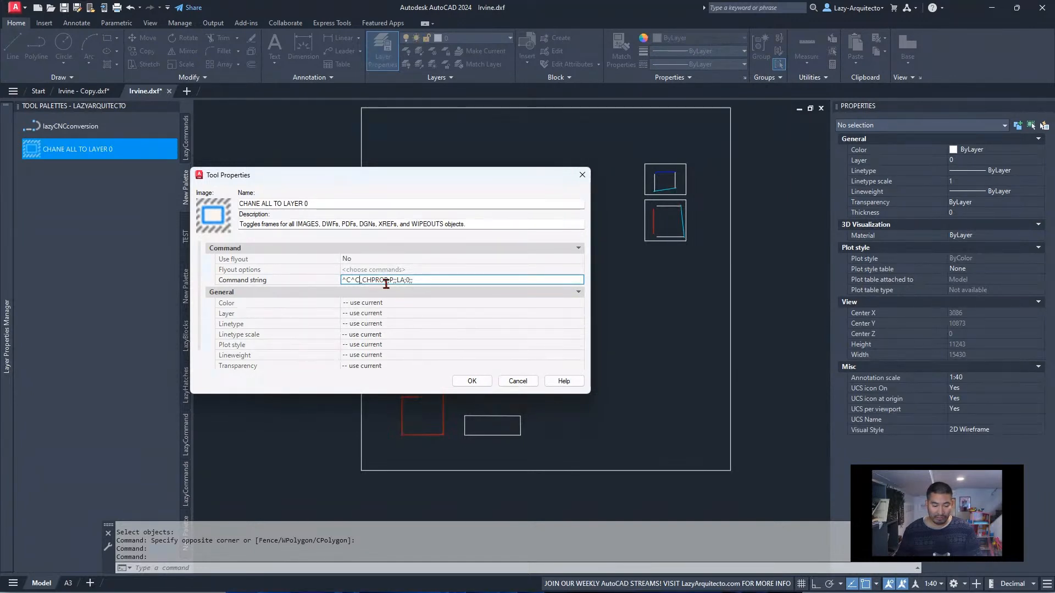
key("ctrl+v")
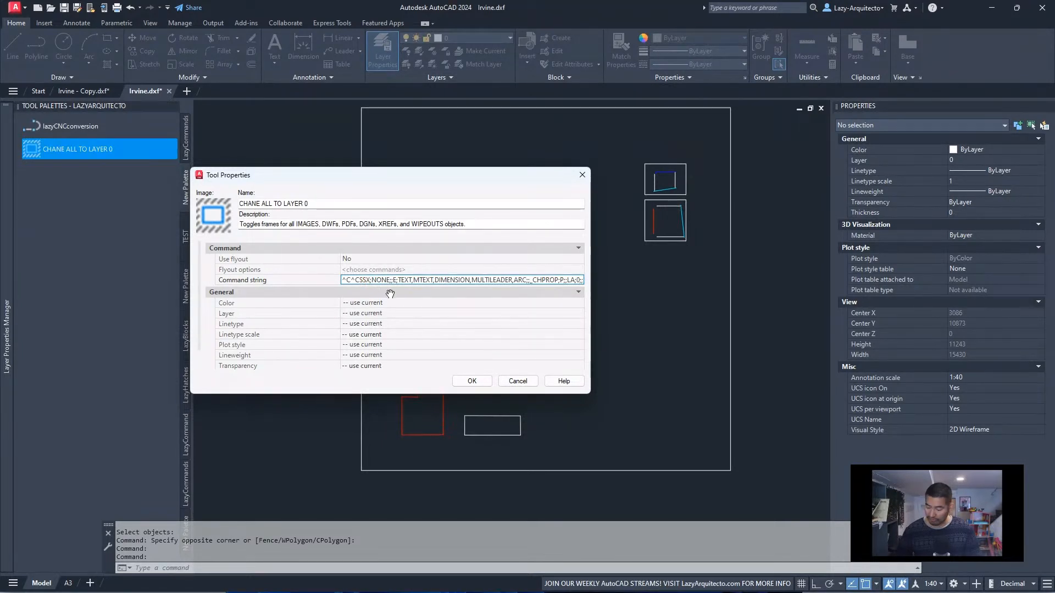
type("_")
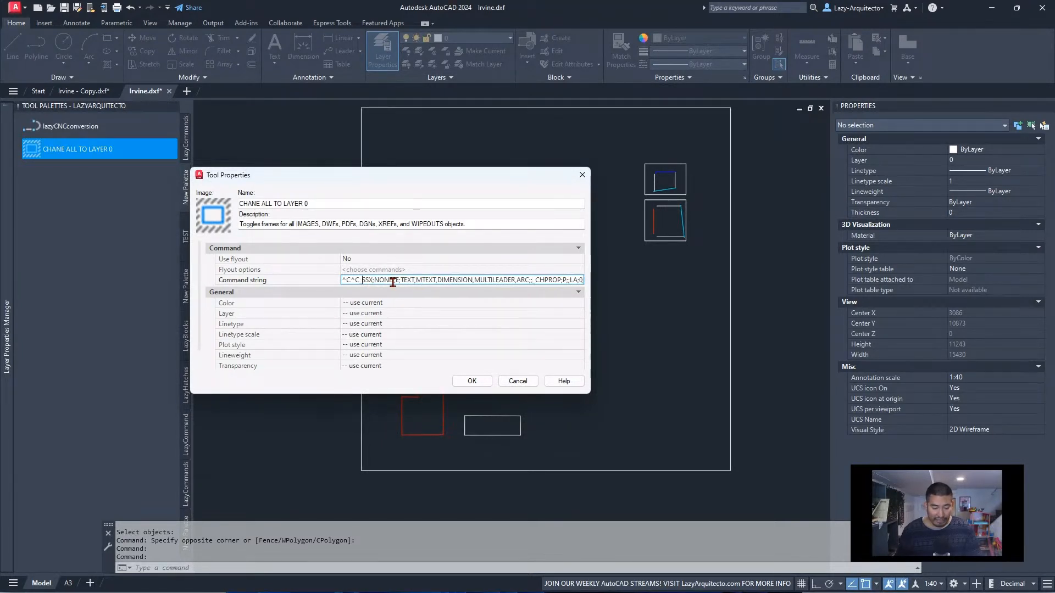
Replace the object types in the CHANE ALL TO LAYER 0 macro's SSX filter with POLYLINE and test-run the tool
left_click_drag(411, 280, 403, 279)
left_click_drag(406, 278, 530, 280)
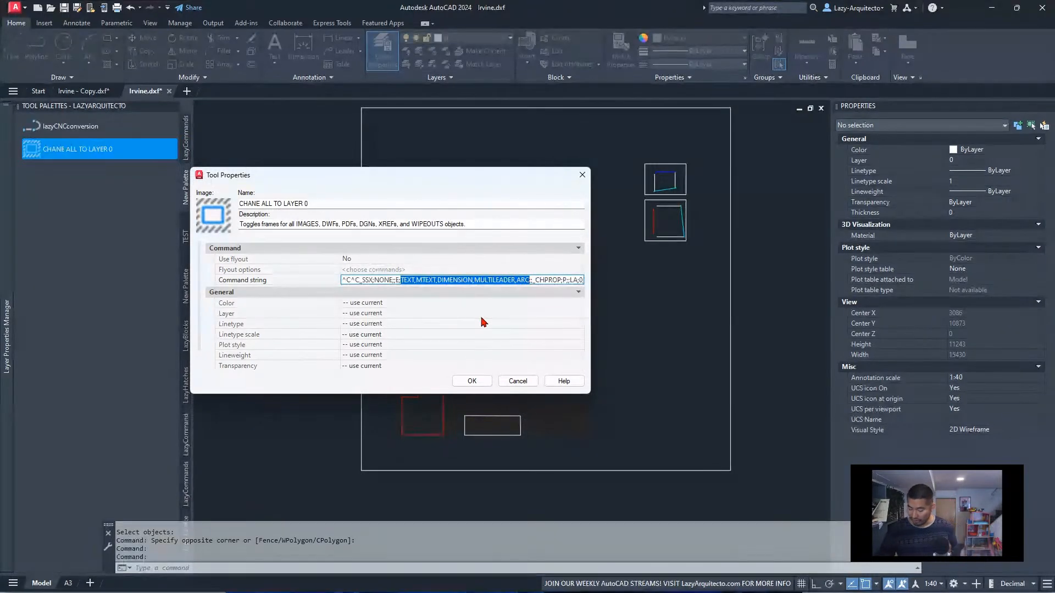
type("POLYLINE")
key("Return")
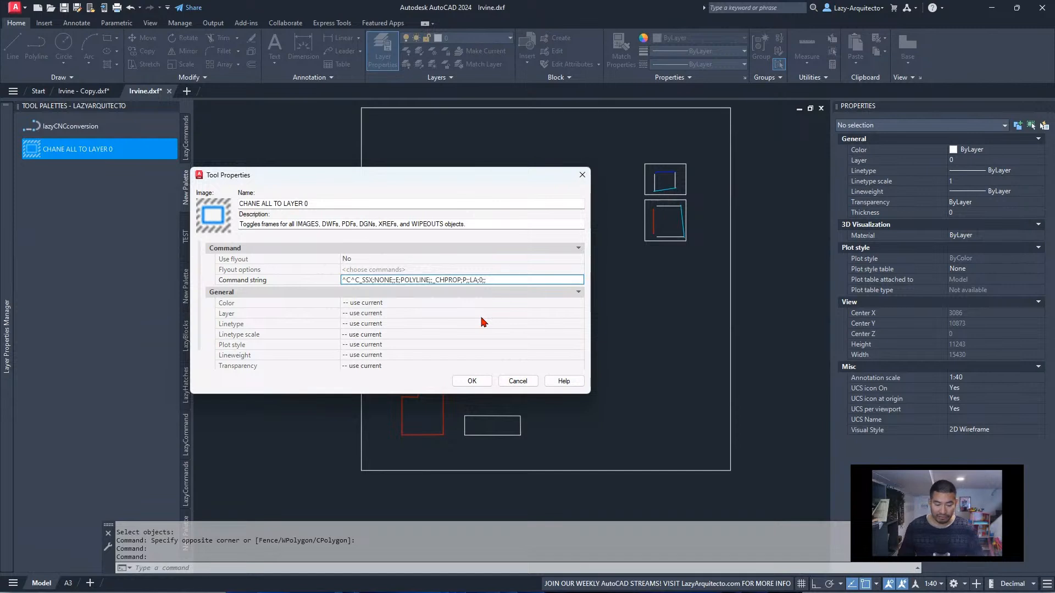
left_click_drag(436, 279, 340, 277)
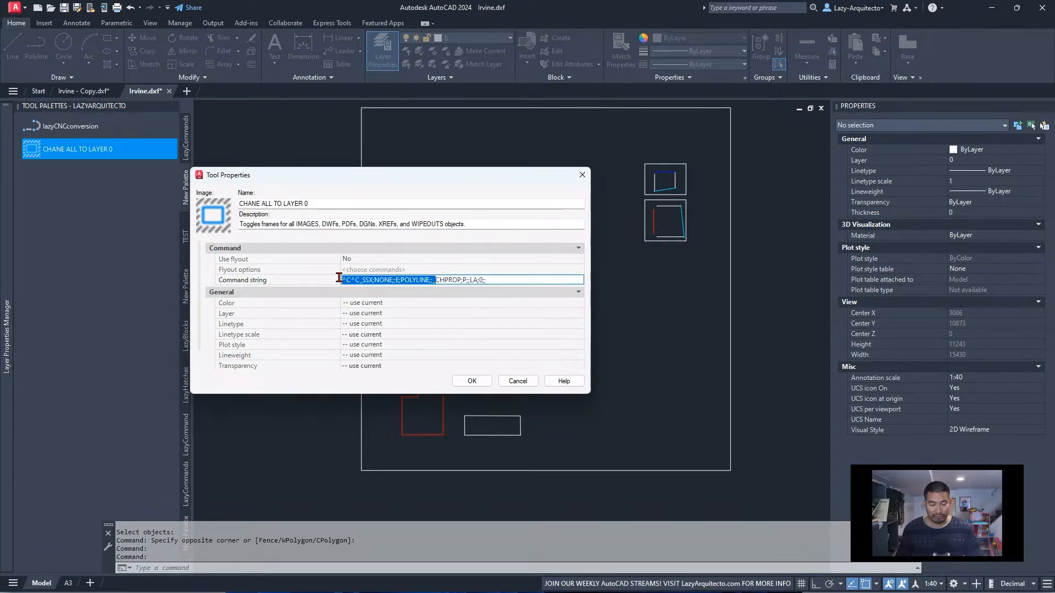
left_click(490, 281)
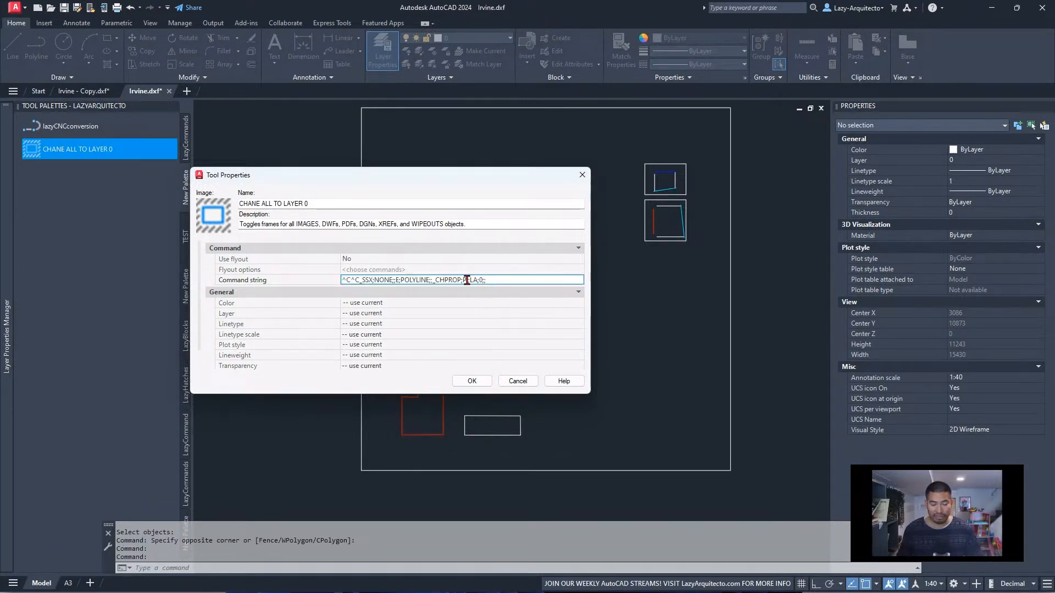
left_click(470, 382)
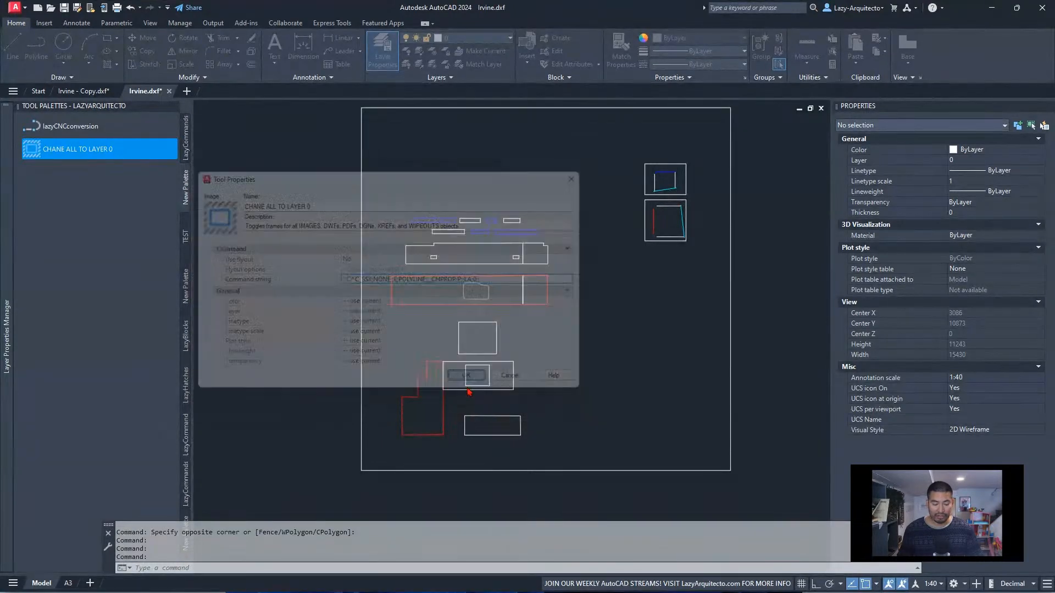
left_click(124, 153)
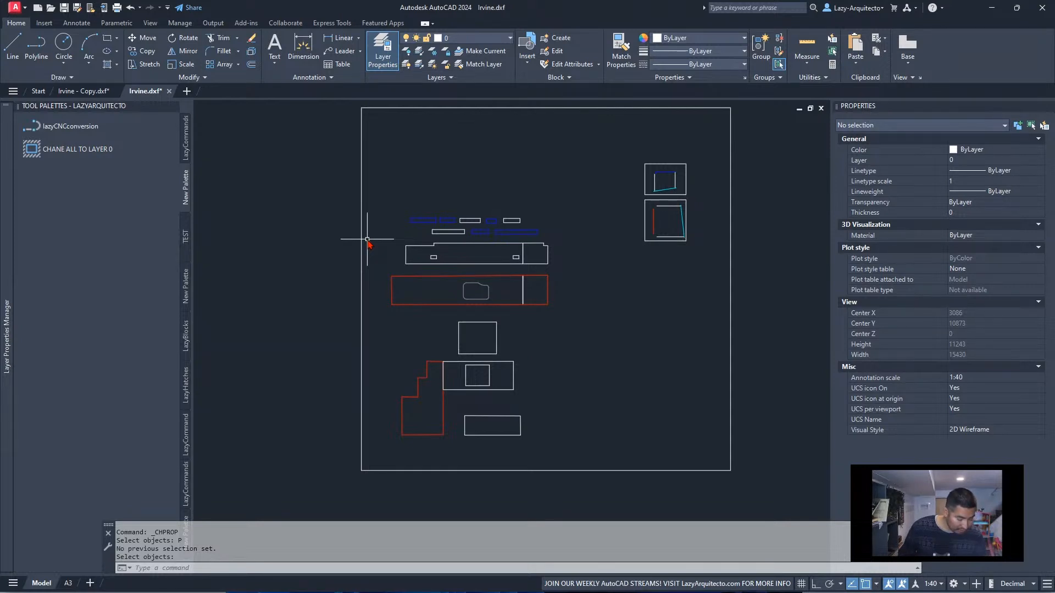
key("F2")
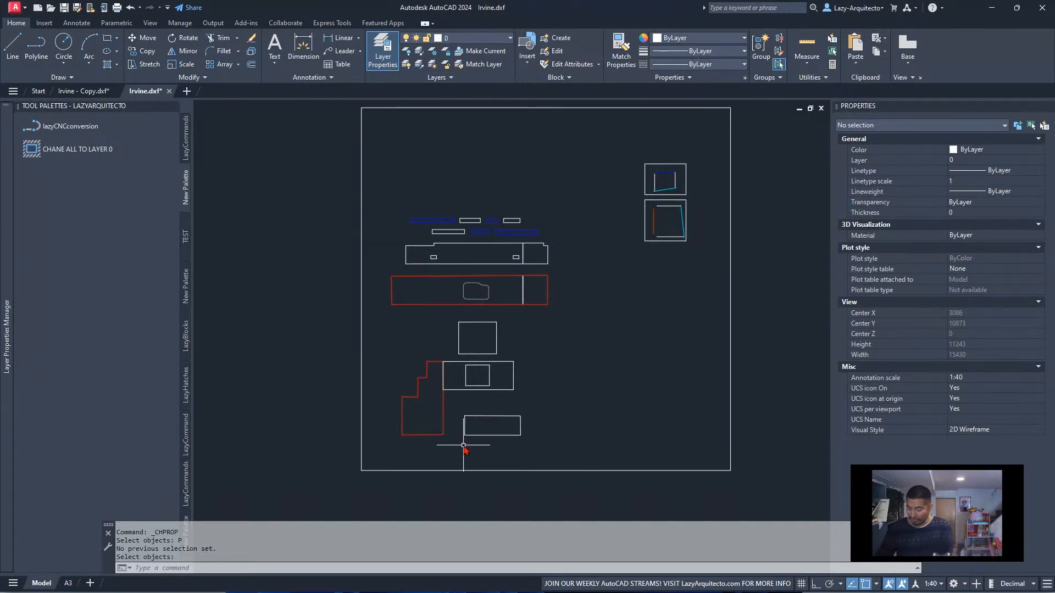
Run CHPROP on ALL objects as far as the property options to check the prompt sequence, and cancel it
type("CHPROP")
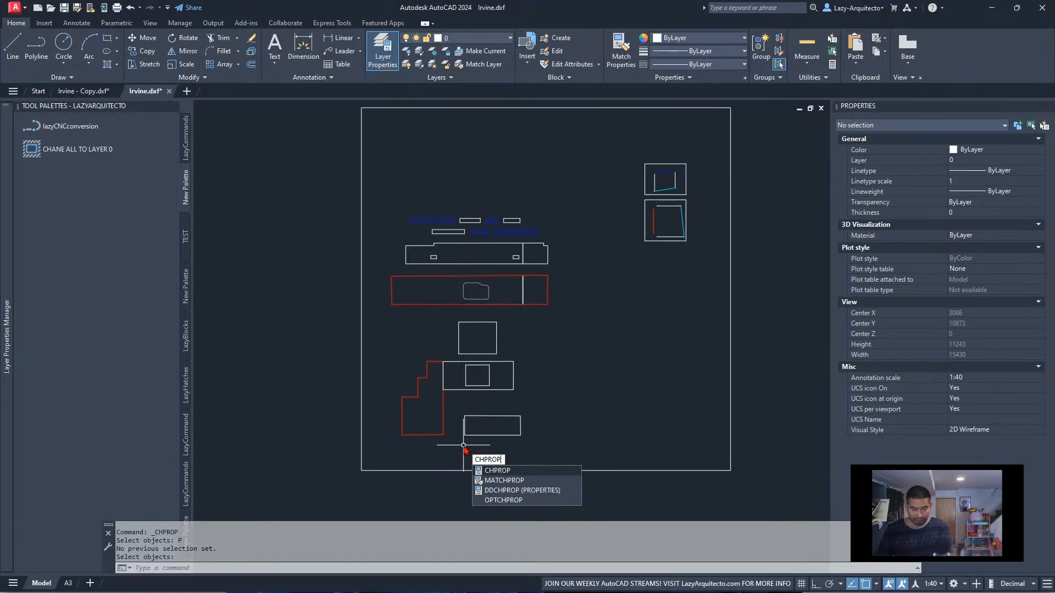
key("Return")
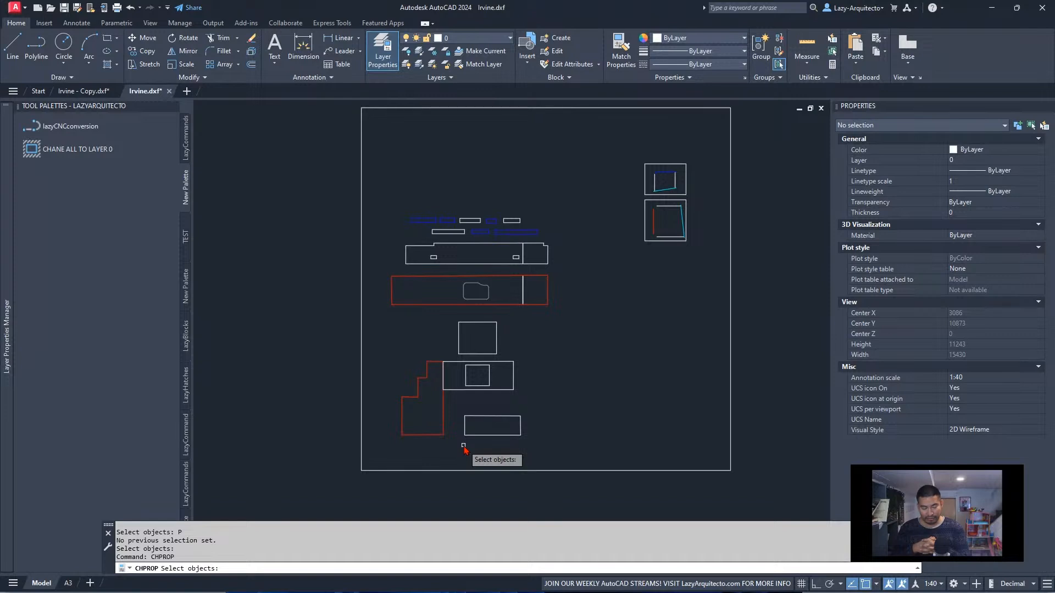
type("ALL")
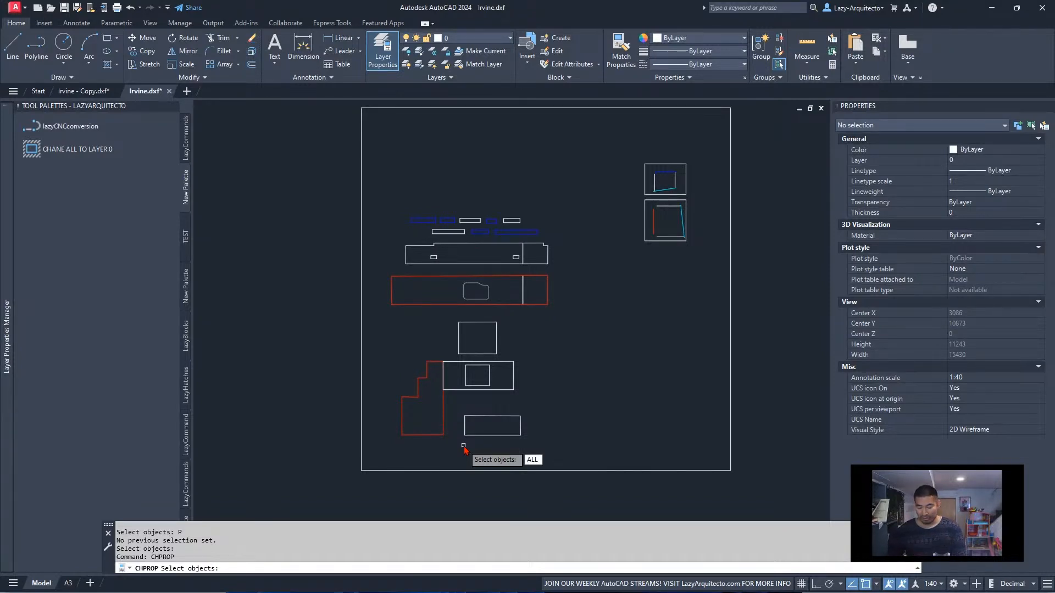
key("Return")
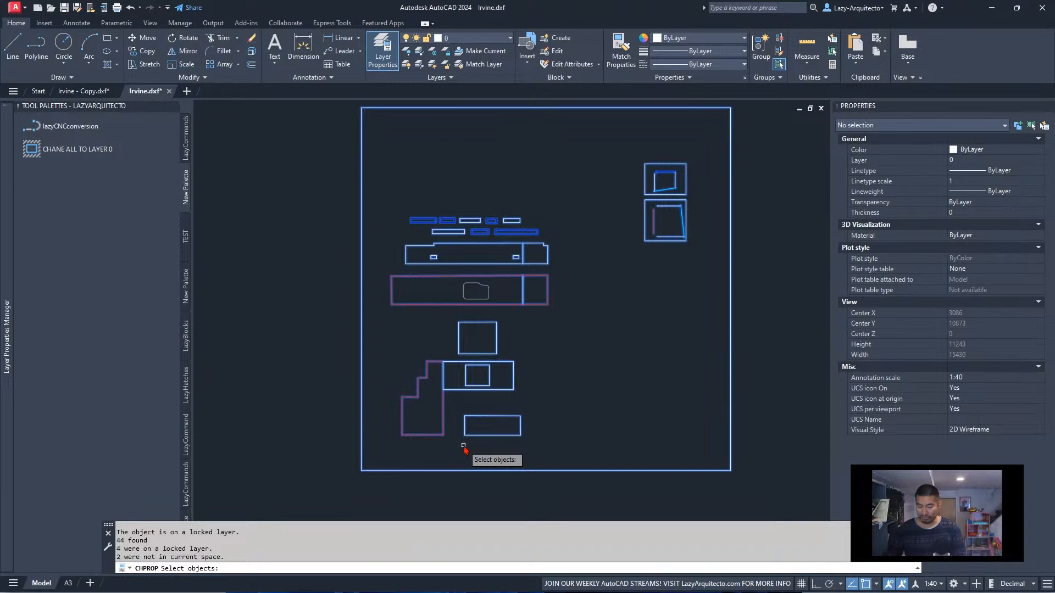
key("Return")
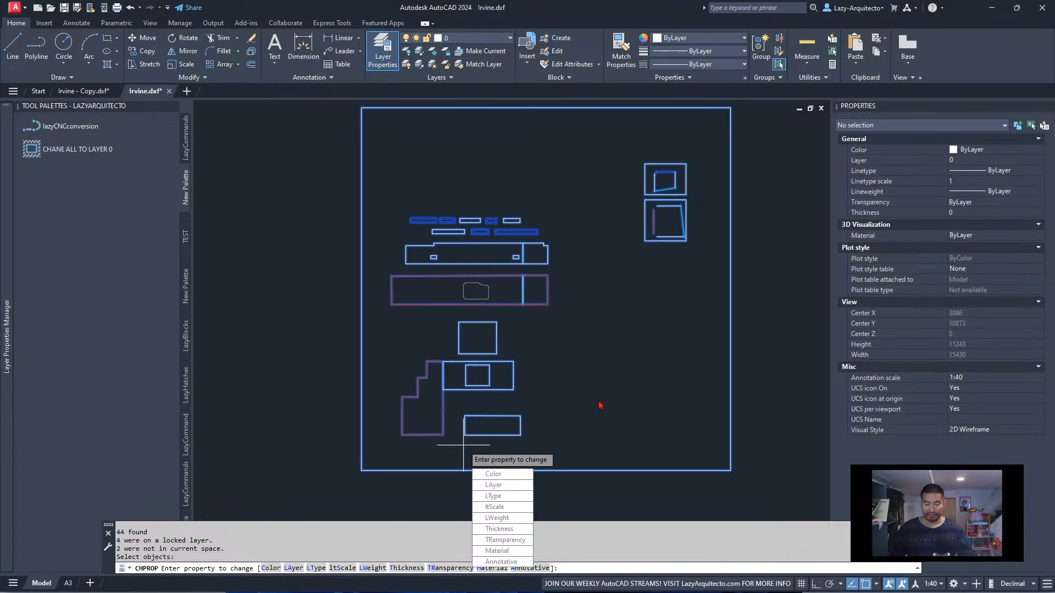
key("Escape")
key("Escape")
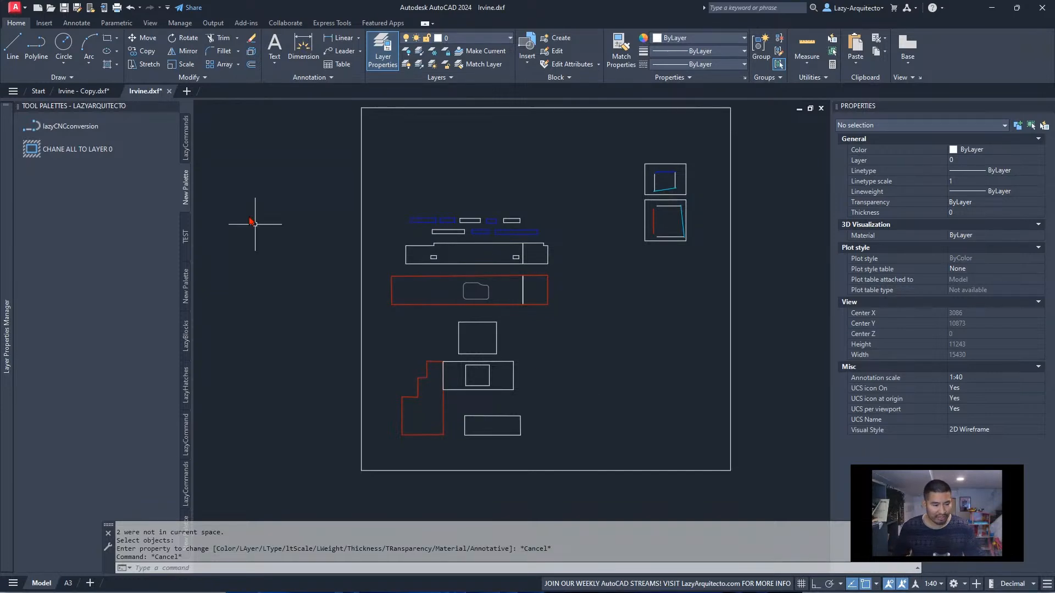
Remove the SSX filter from the CHANE ALL TO LAYER 0 macro, leaving ^C^C_CHPROP;P;;LA;0;;
right_click(79, 154)
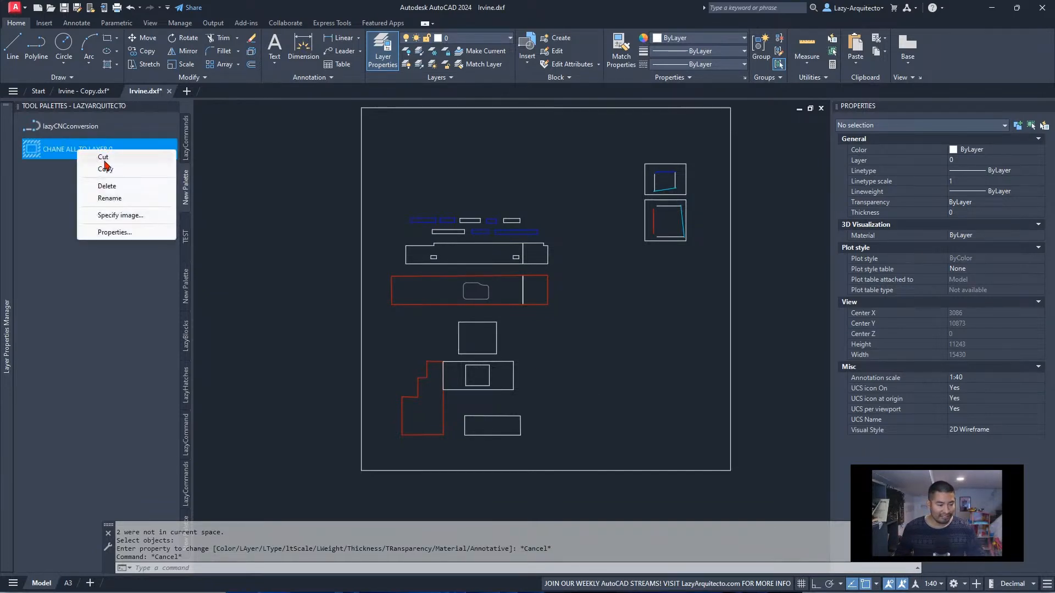
left_click(110, 229)
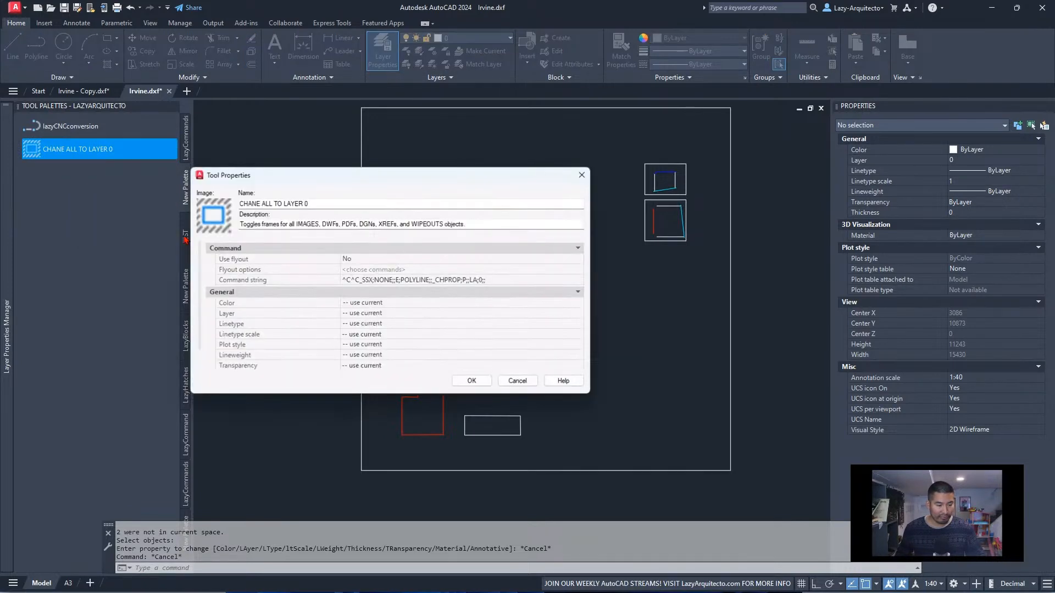
left_click(375, 280)
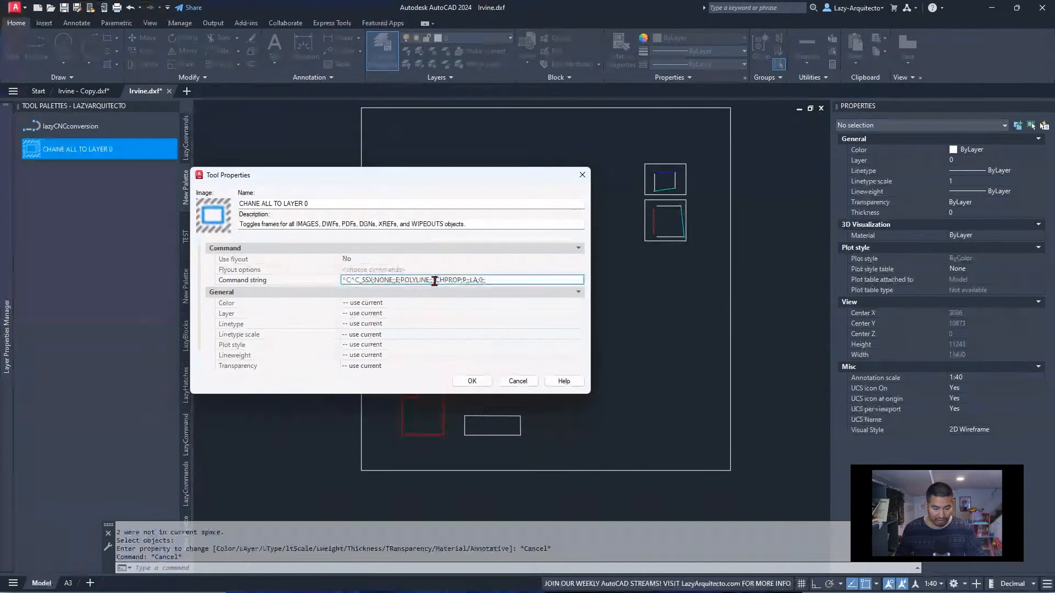
key("BackSpace")
type("^C^C_CHPROP;;LA;0;;")
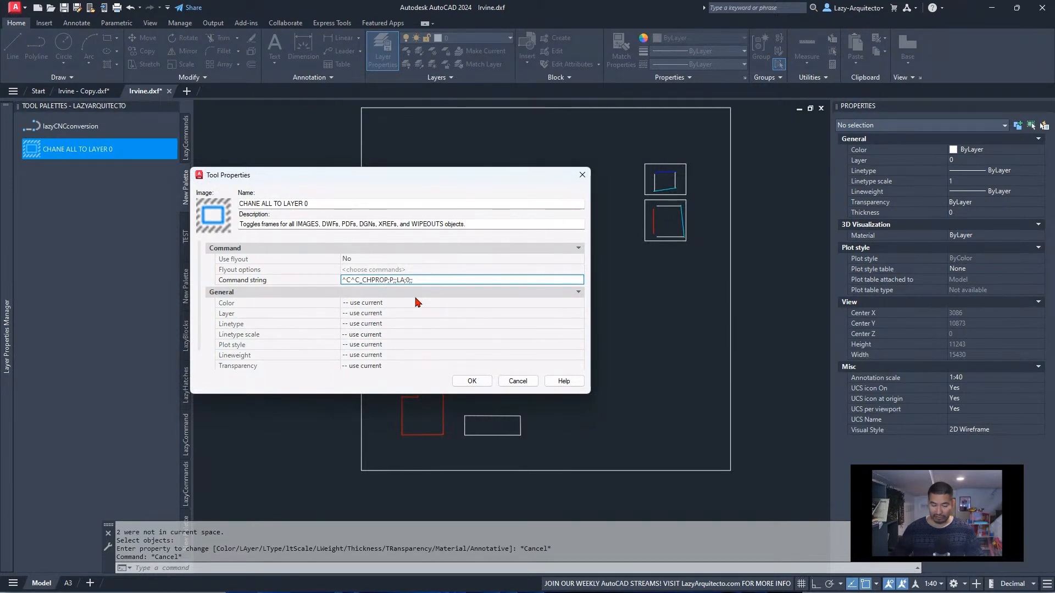
Insert ALL;; before P in the CHANE ALL TO LAYER 0 macro and save the tool as ^C^C_CHPROP;ALL;;P;;LA;0;;
type(";")
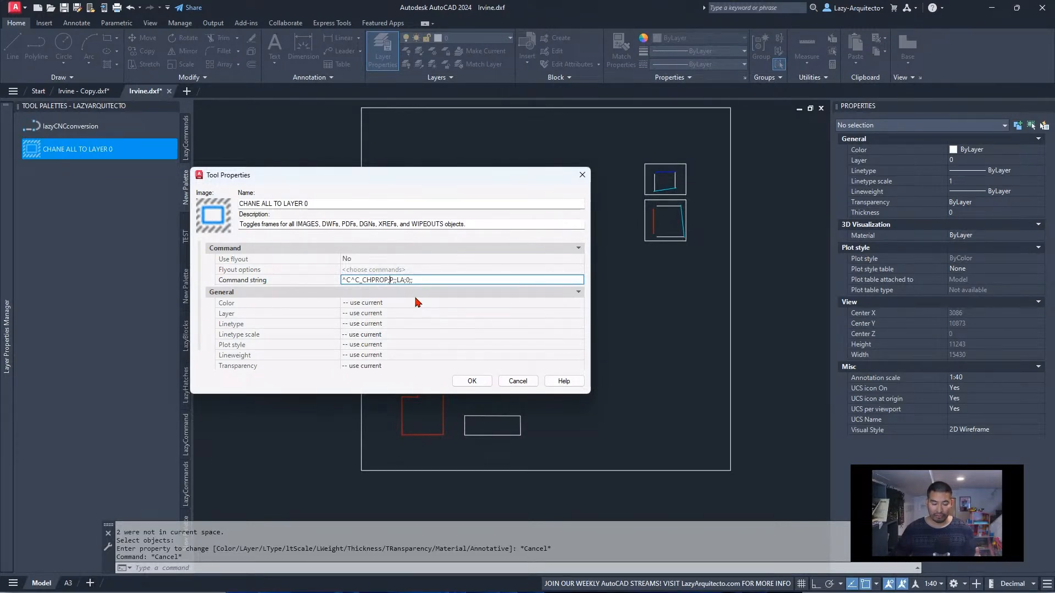
type("ALL")
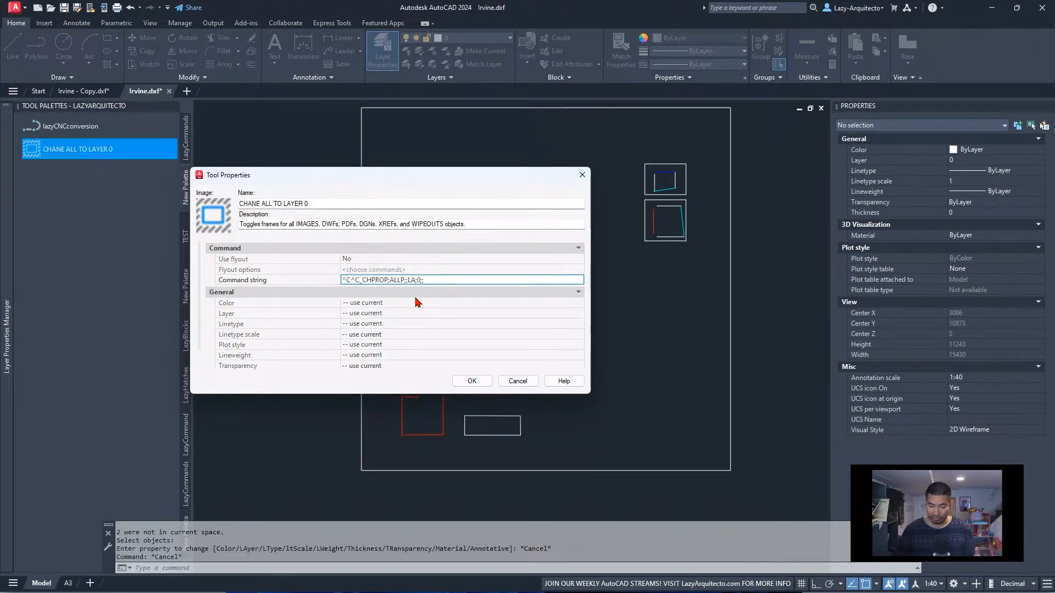
key("Delete")
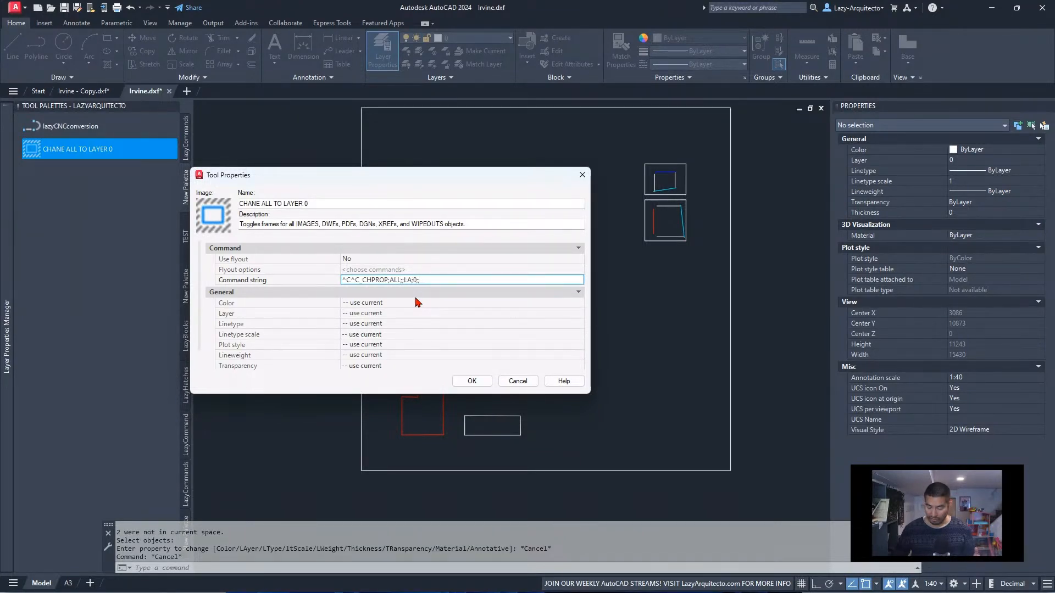
key("ctrl+z")
key("Left")
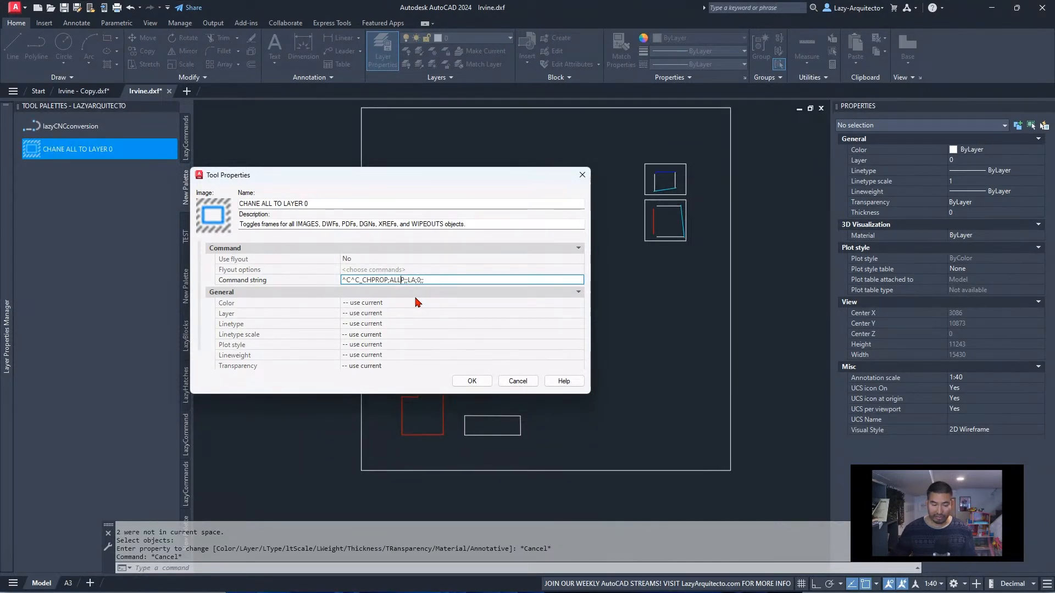
type(";;")
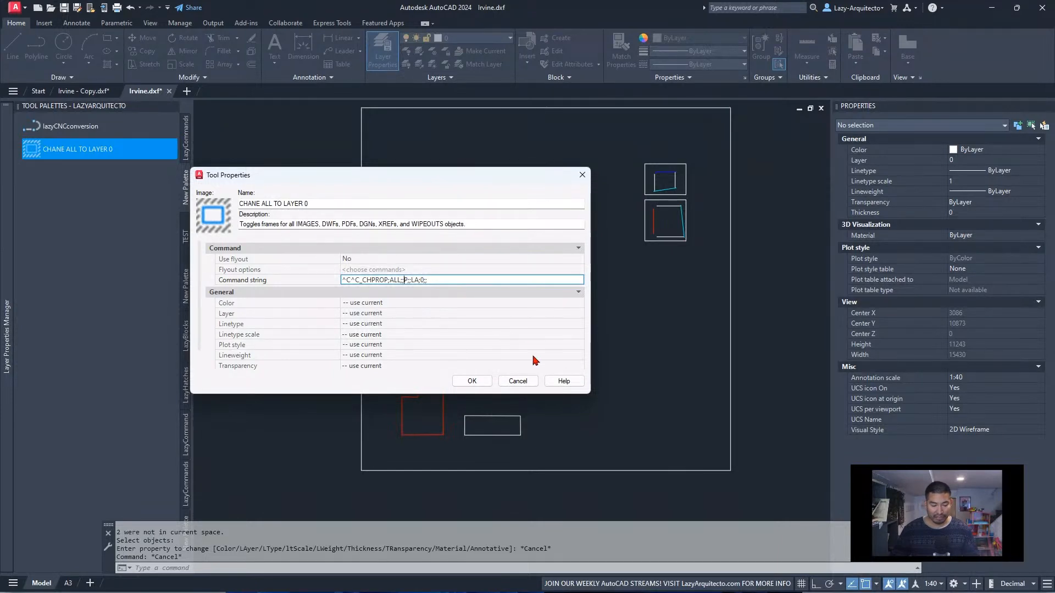
left_click(484, 381)
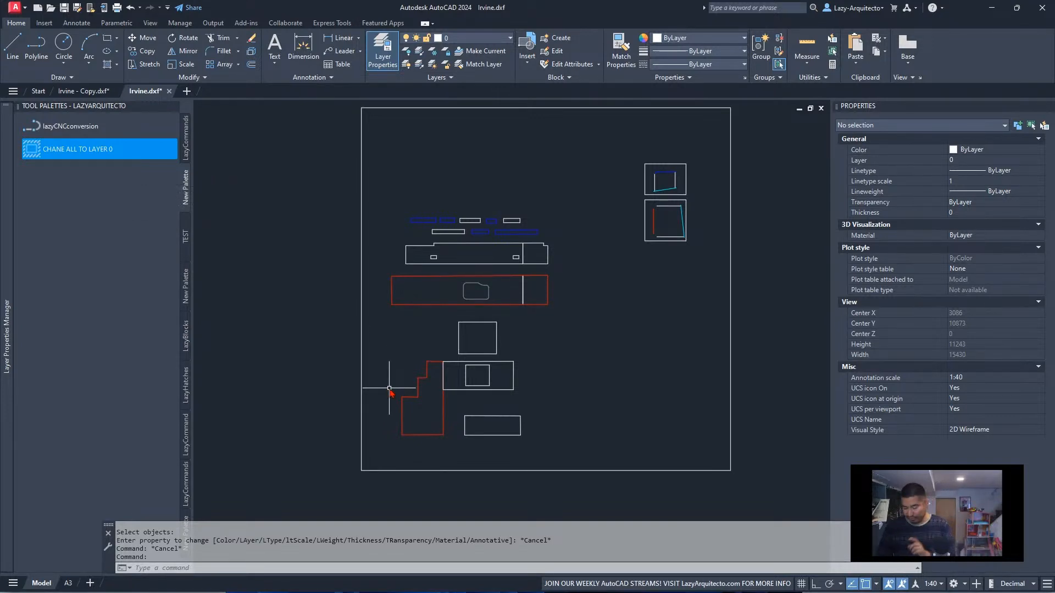
Recheck which inputs CHPROP expects between selecting all objects and choosing a property, and cancel the command
type("CHPROP")
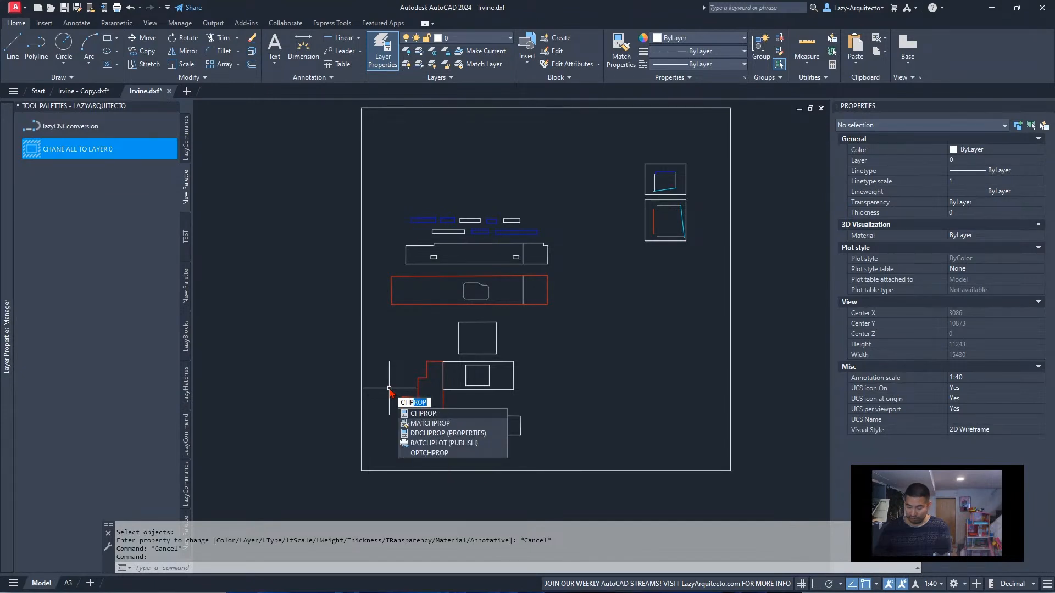
key("Return")
type("all")
key("Return")
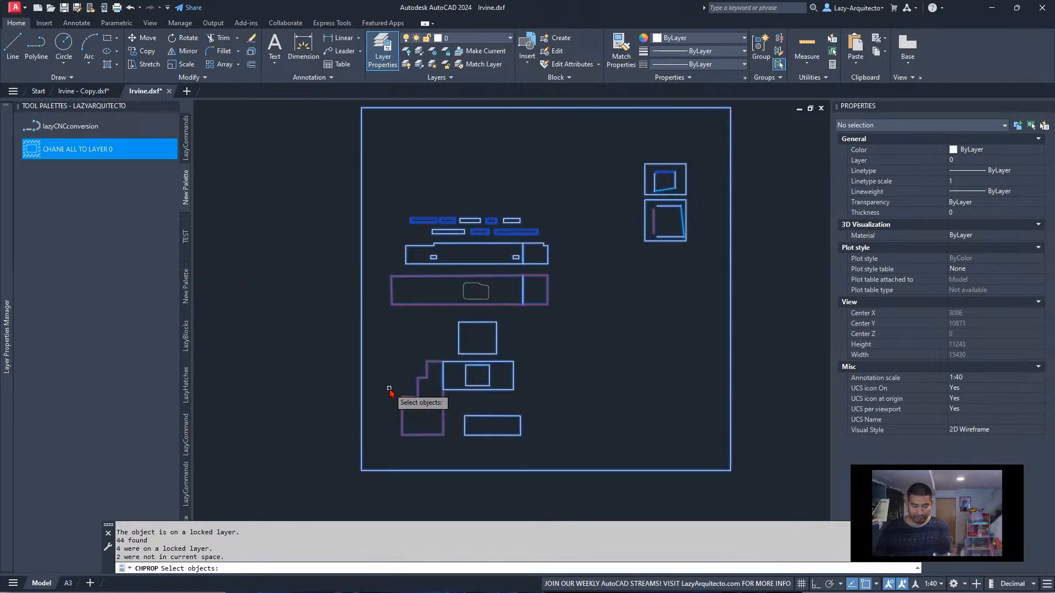
key("Return")
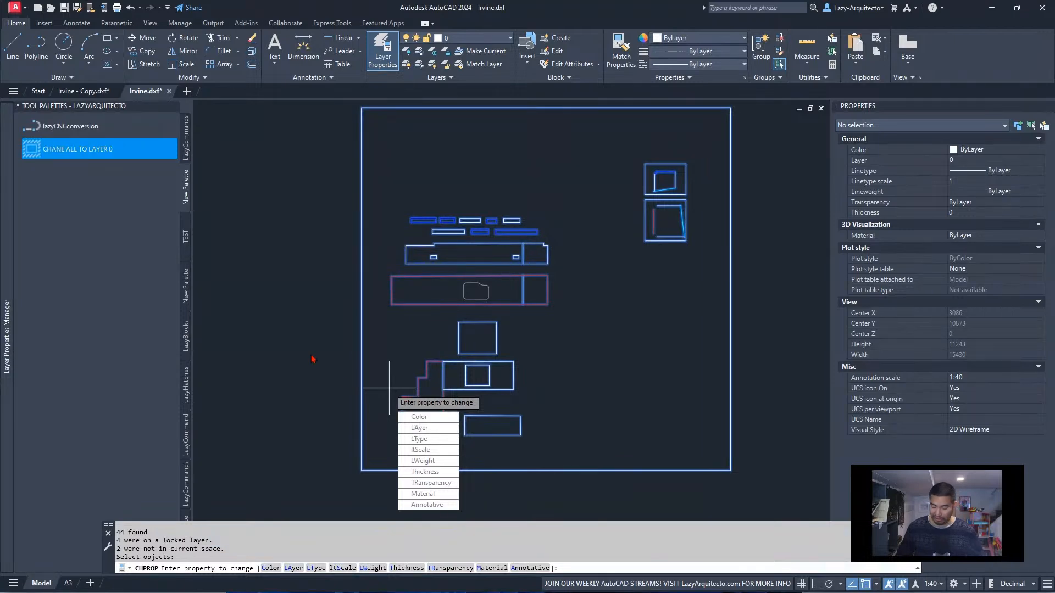
key("Escape")
key("Escape")
Delete P;; from the CHANE ALL TO LAYER 0 macro and save it as ^C^C_CHPROP;ALL;;LA;0;;
right_click(101, 152)
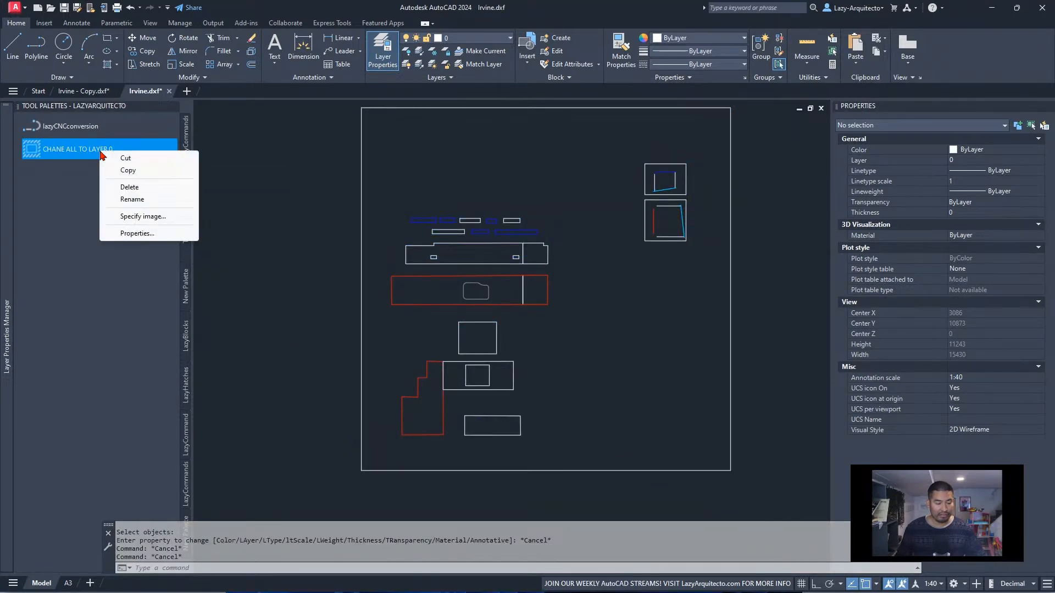
left_click(137, 233)
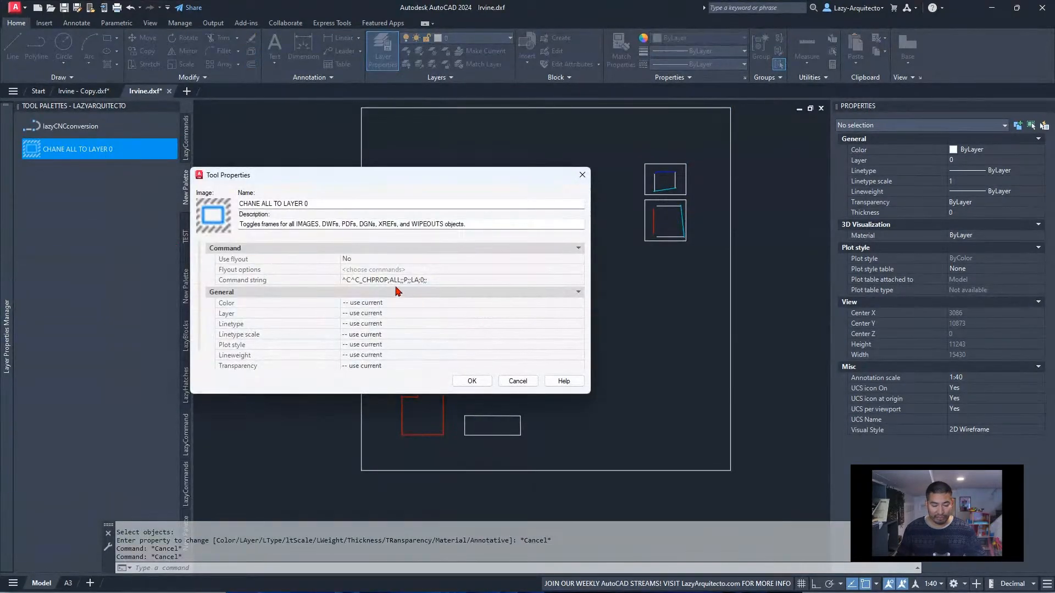
left_click(405, 282)
left_click(404, 282)
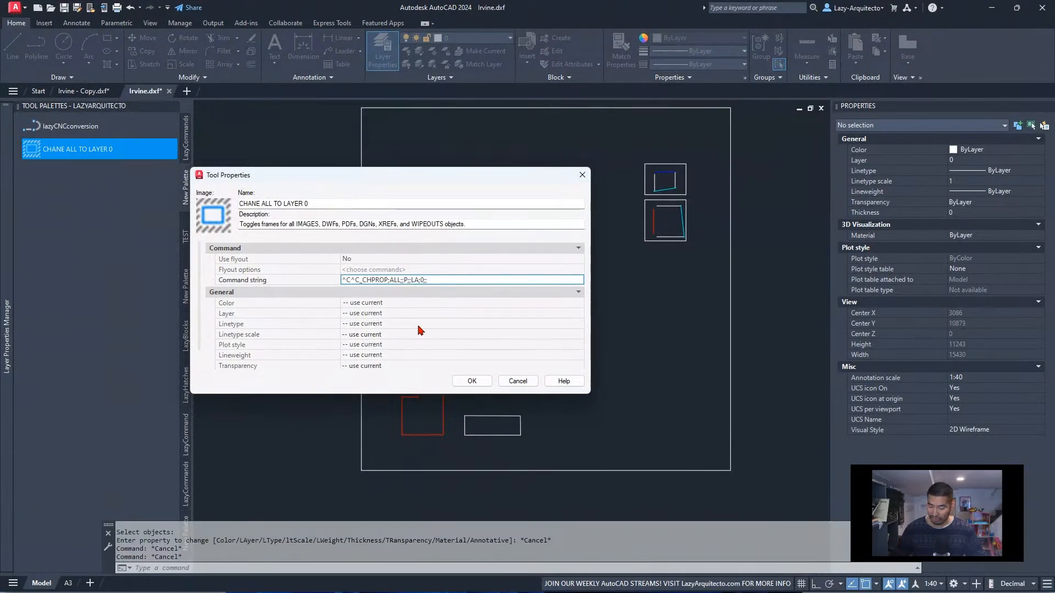
key("BackSpace")
key("BackSpace")
key("BackSpace")
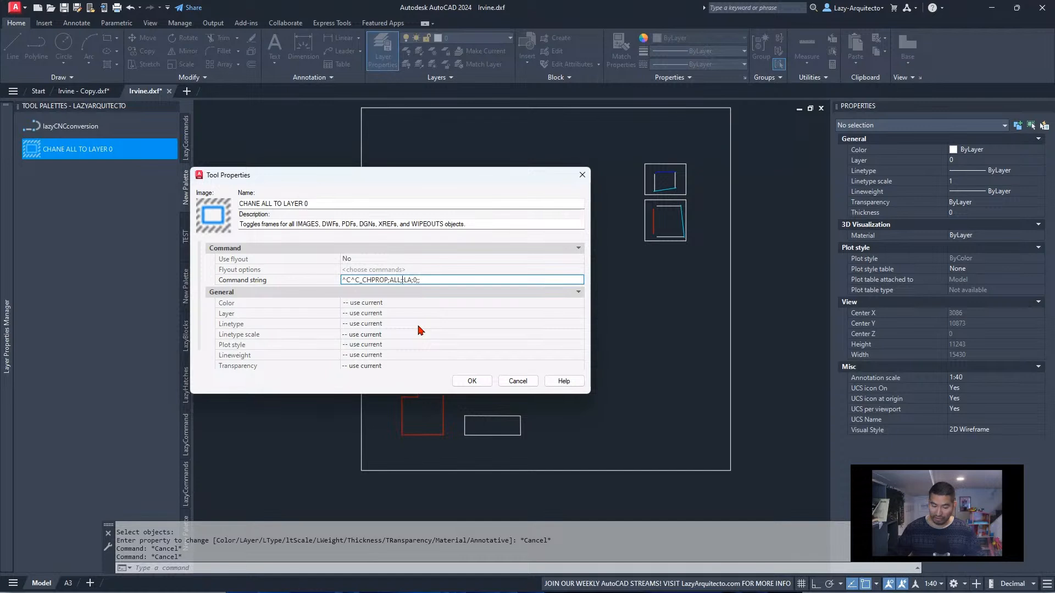
key("Right")
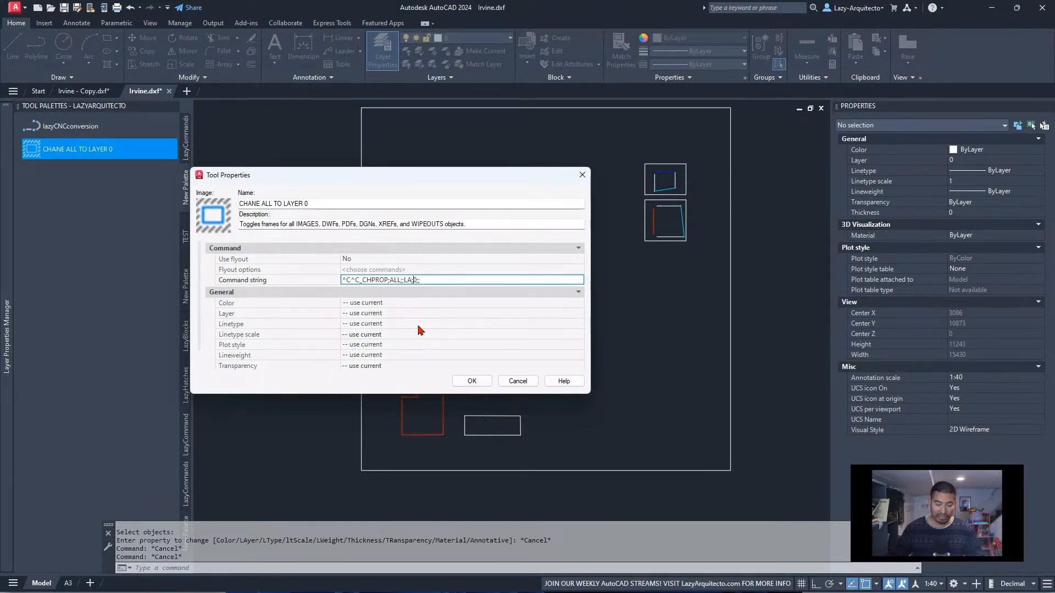
type(";")
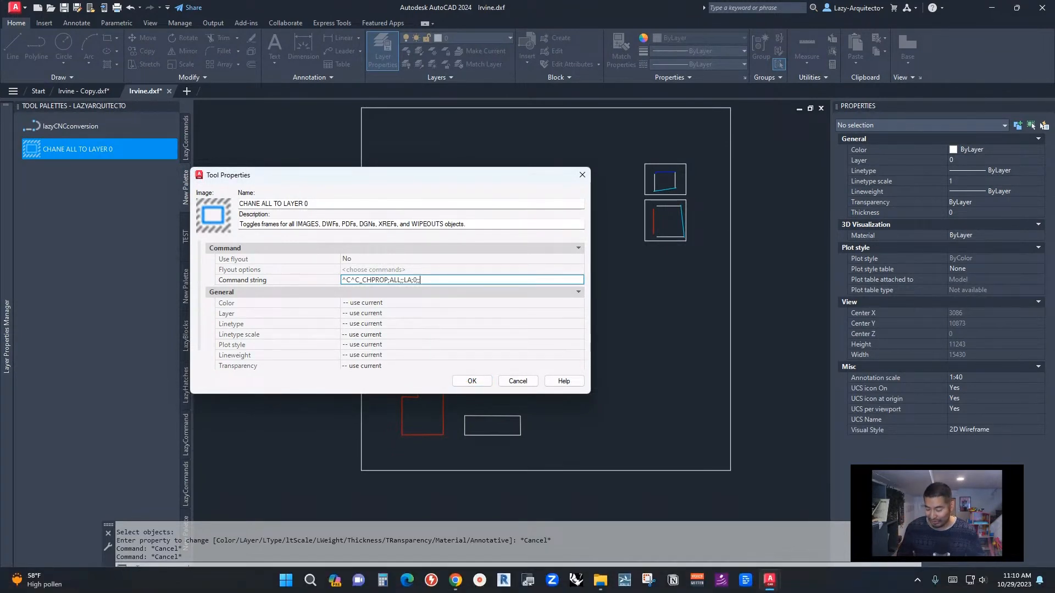
left_click(472, 381)
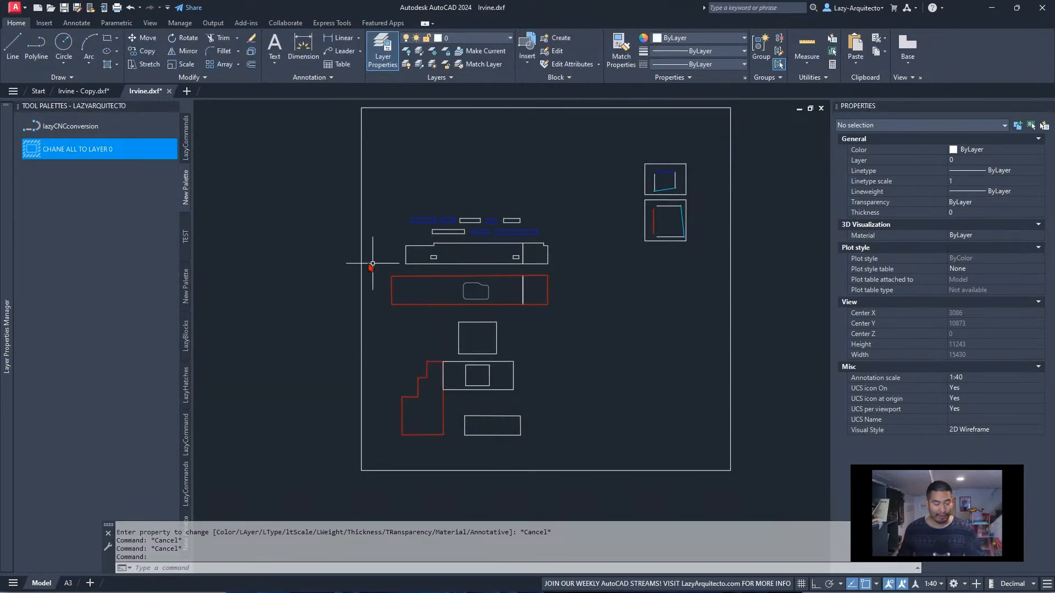
Run CHANE ALL TO LAYER 0 in Irvine.dxf and select the long worktop outline to check its layer
left_click(55, 153)
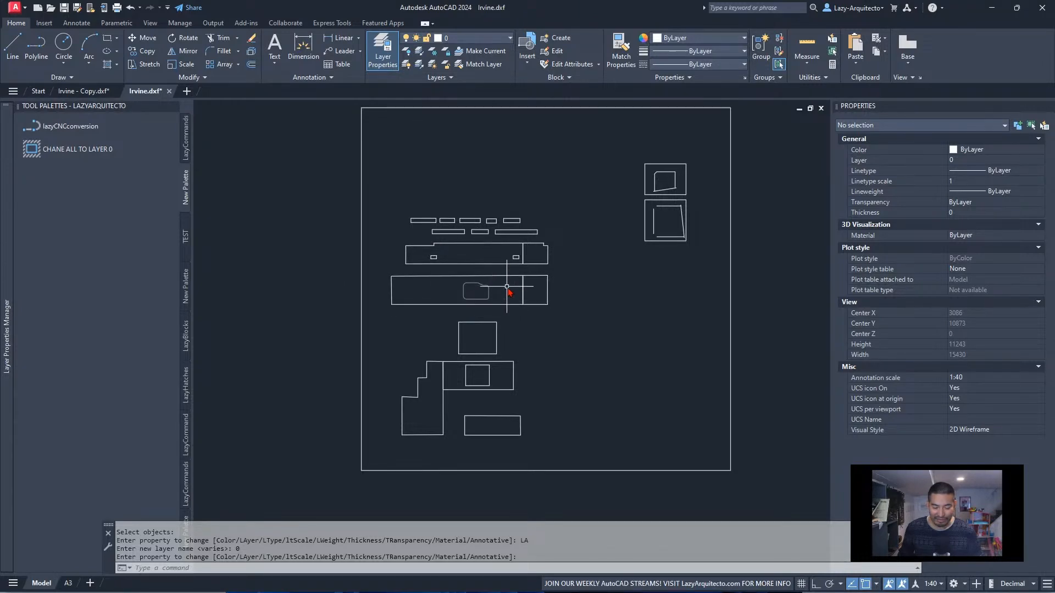
left_click(529, 305)
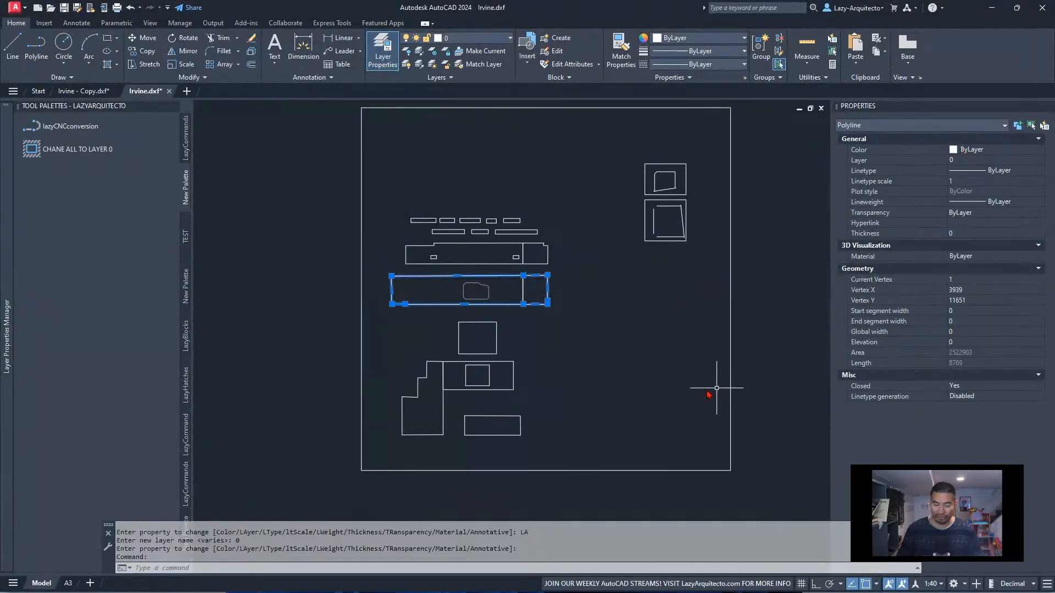
Clear the selection and copy the command string ^C^C_CHPROP;ALL;;LA;0;; from the CHANE ALL TO LAYER 0 tool
key("Escape")
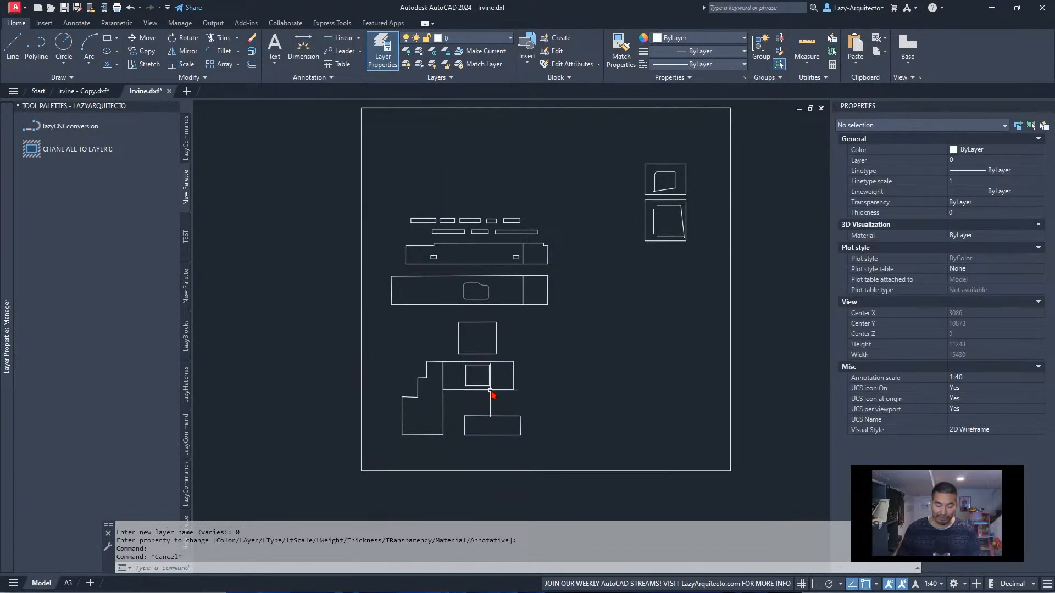
left_click(491, 390)
key("Escape")
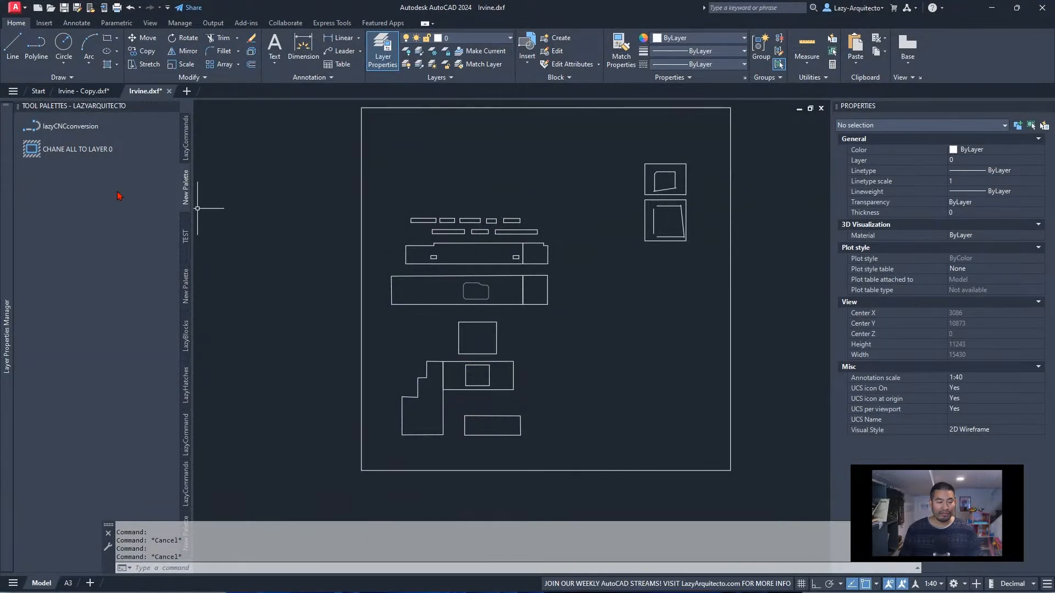
right_click(70, 152)
left_click(101, 229)
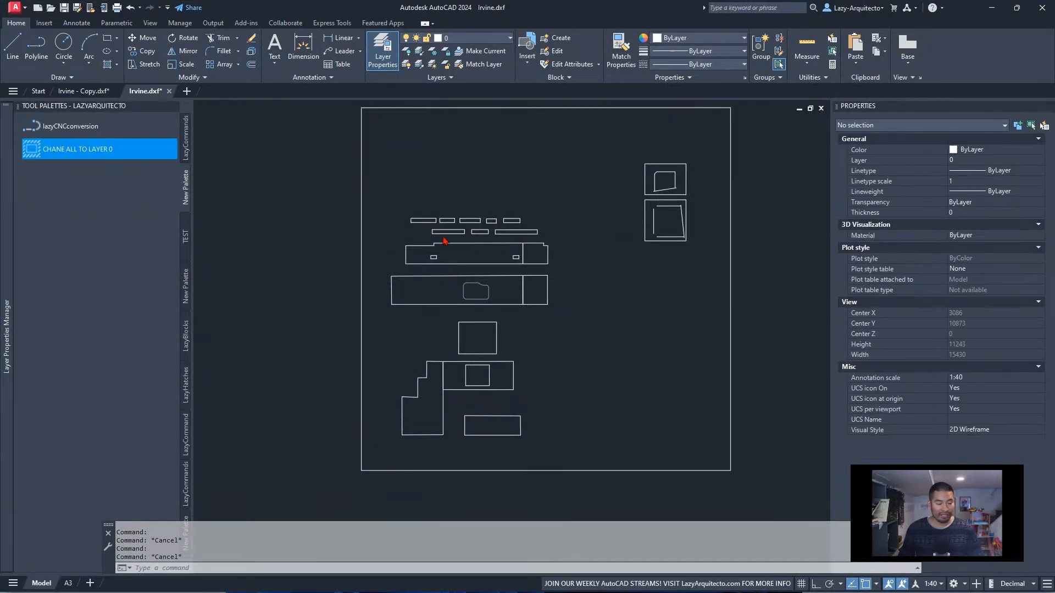
left_click(503, 280)
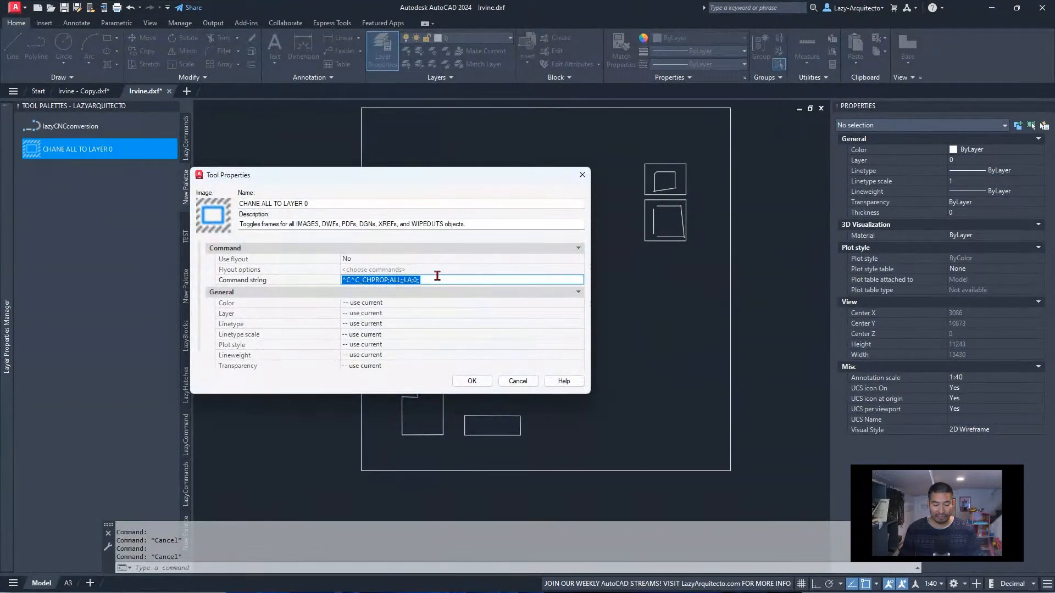
right_click(405, 279)
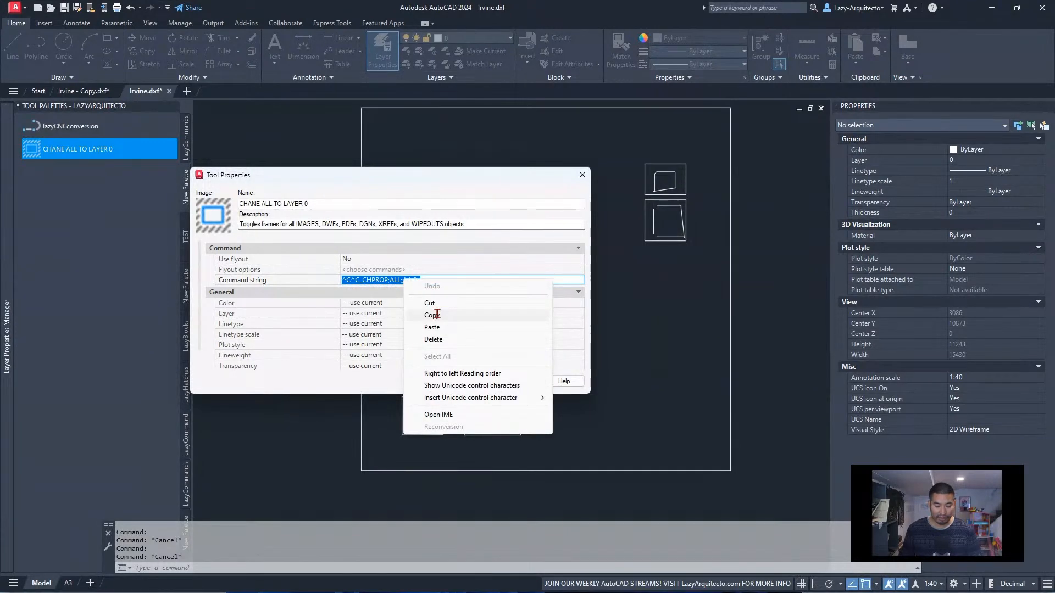
left_click(437, 315)
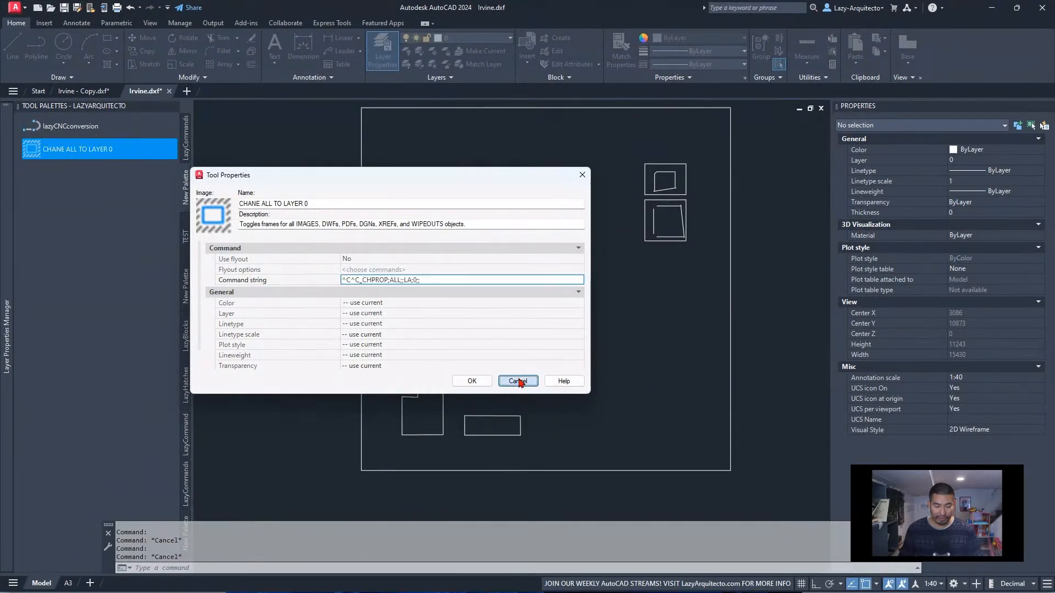
left_click(517, 381)
Append the copied macro without its ^C^C, as _CHPROP;ALL;;LA;0;;, to the end of the lazyCNCconversion command string and save the tool
right_click(89, 127)
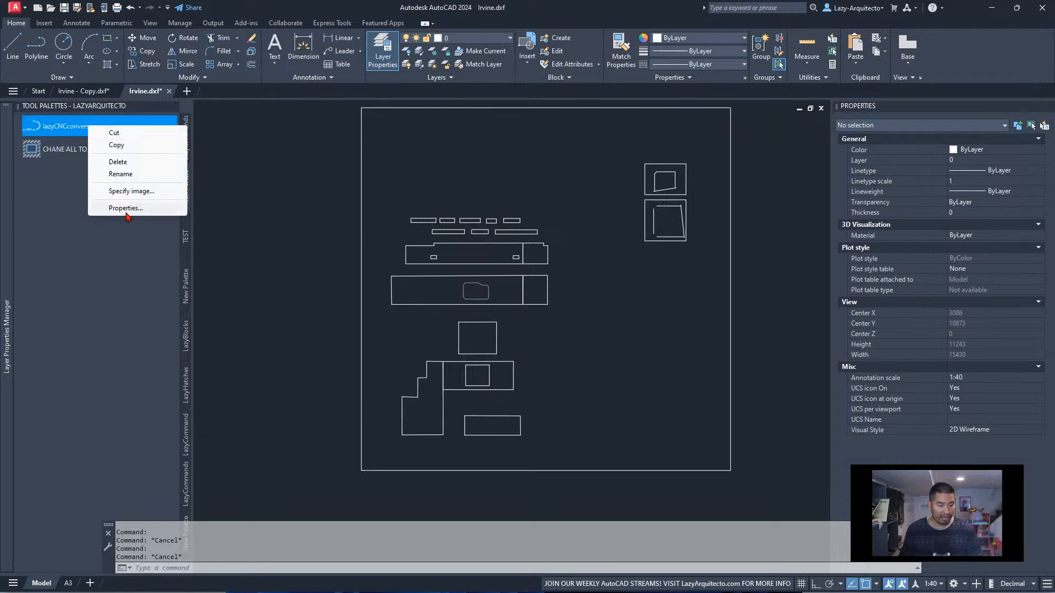
left_click(124, 207)
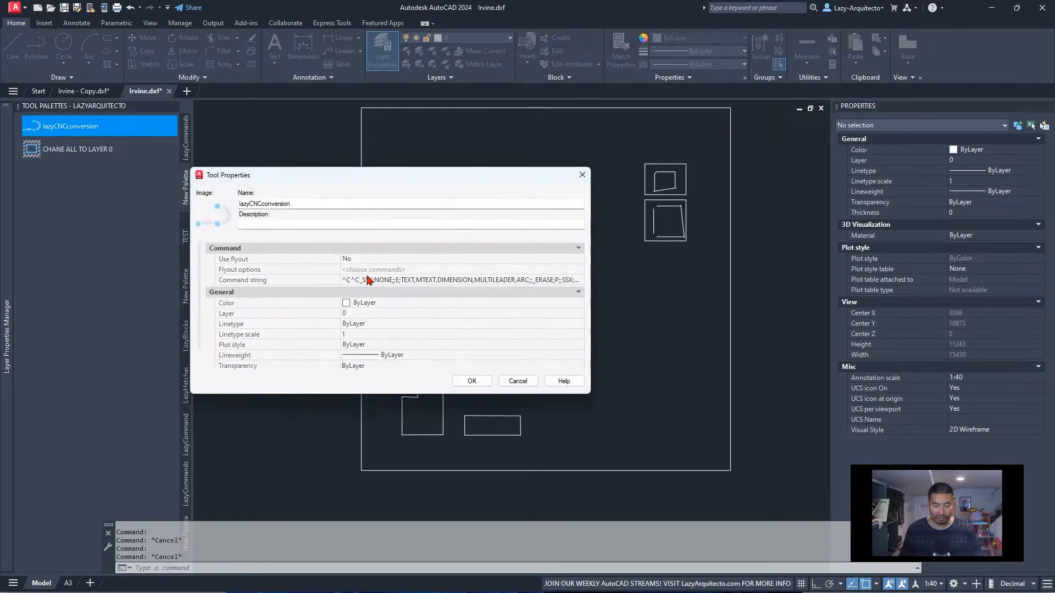
left_click_drag(341, 277, 233, 277)
left_click(571, 283)
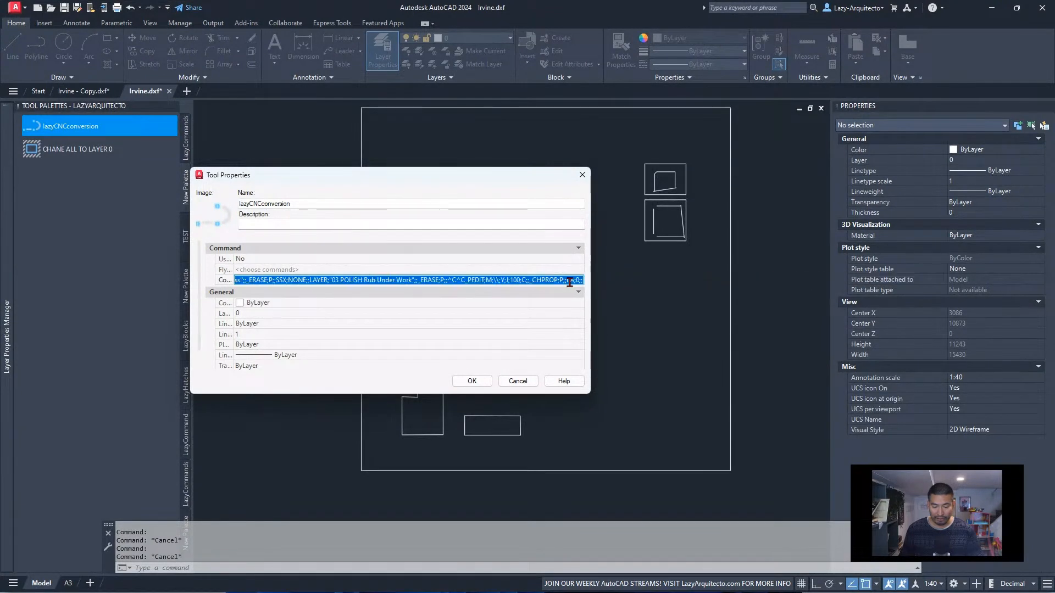
left_click(569, 282)
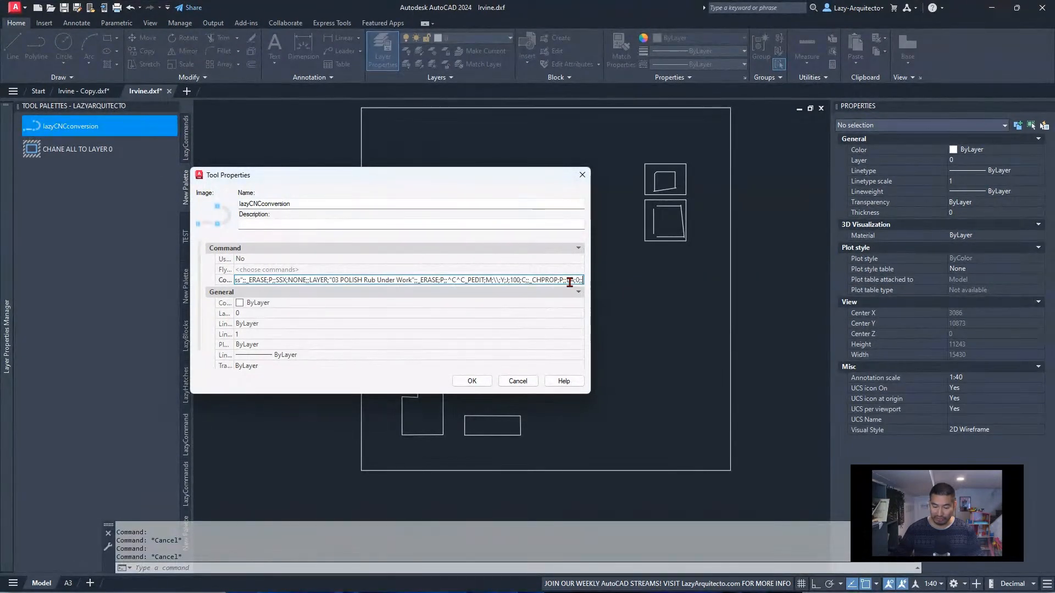
key("ctrl+v")
key("ctrl+a")
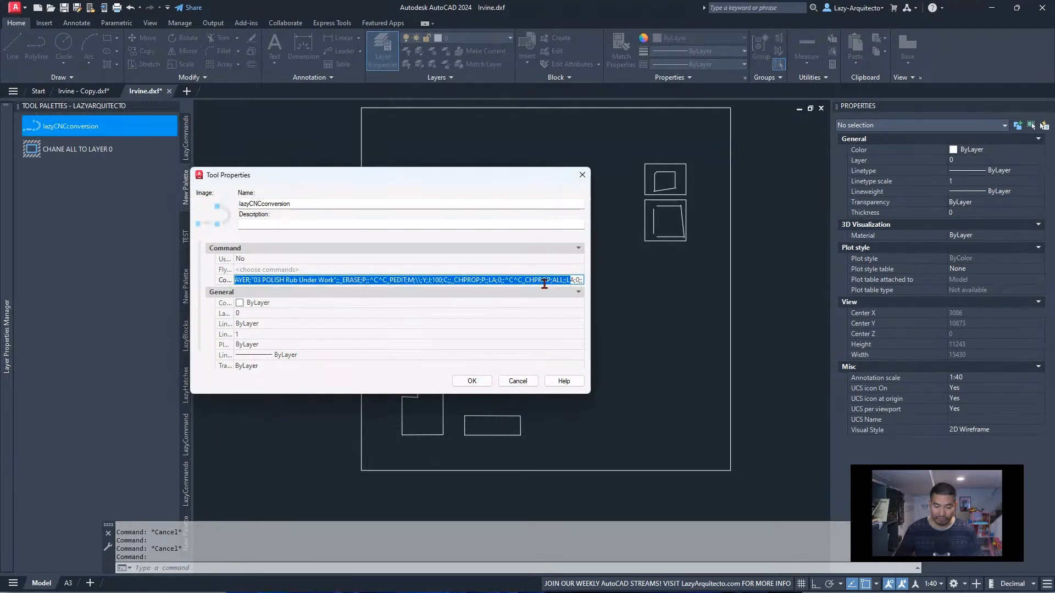
left_click(522, 280)
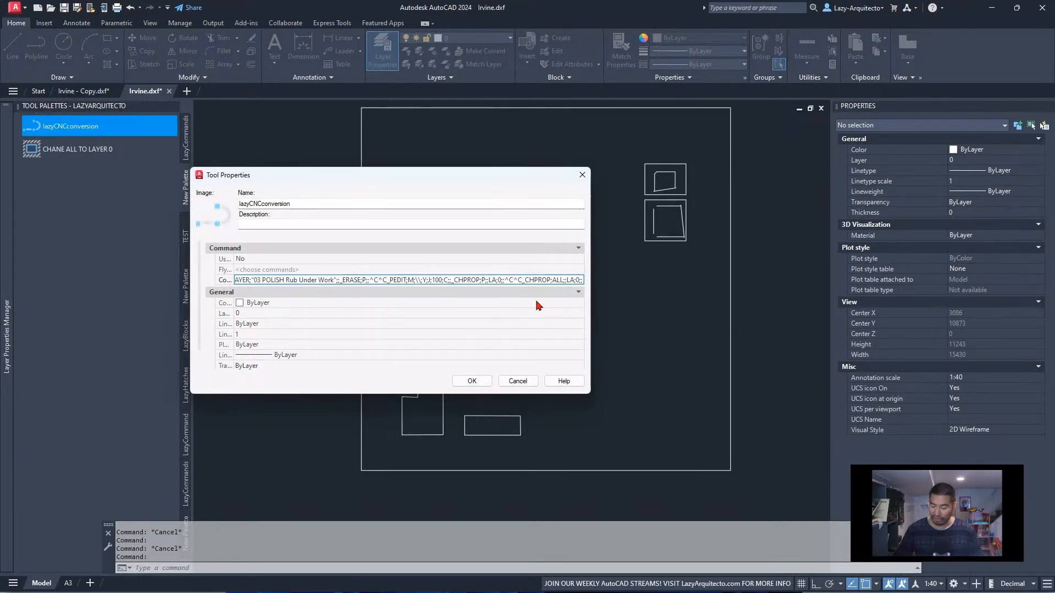
key("BackSpace")
key("BackSpace")
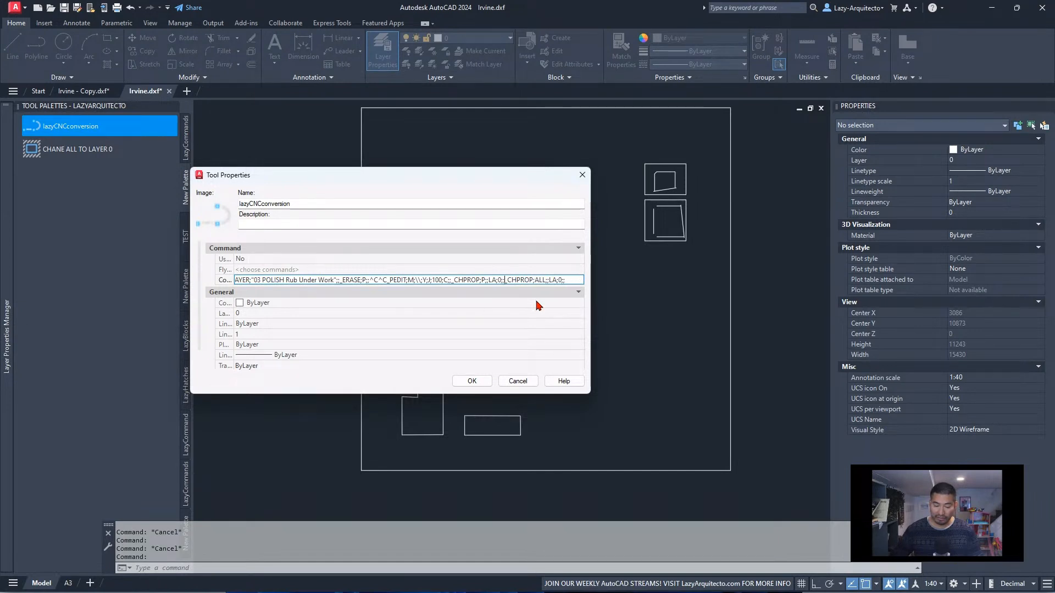
left_click(472, 381)
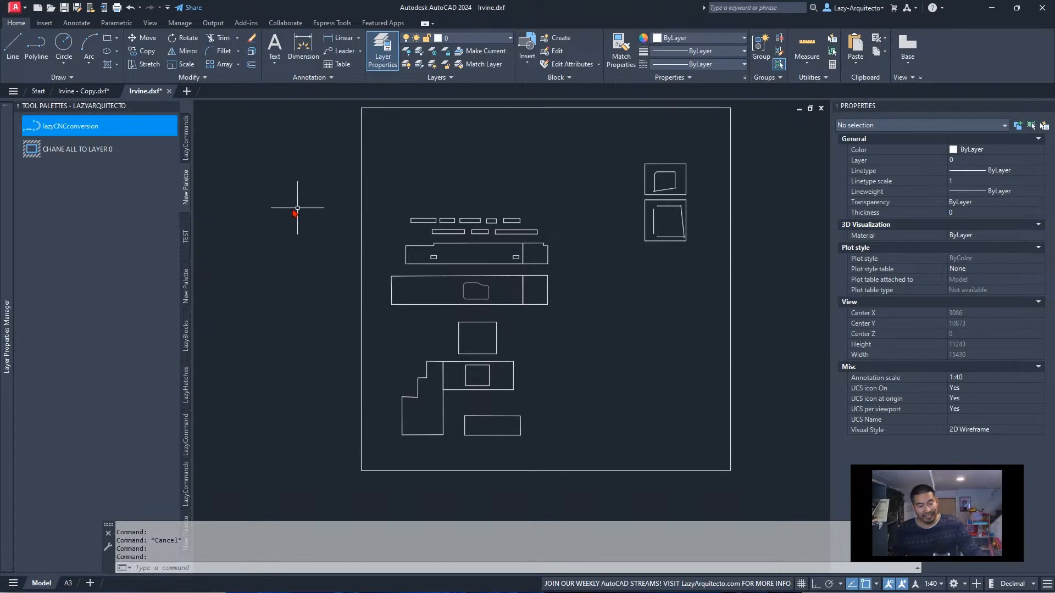
Delete the CHANE ALL TO LAYER 0 tool from the palette
right_click(115, 161)
left_click(84, 150)
right_click(84, 150)
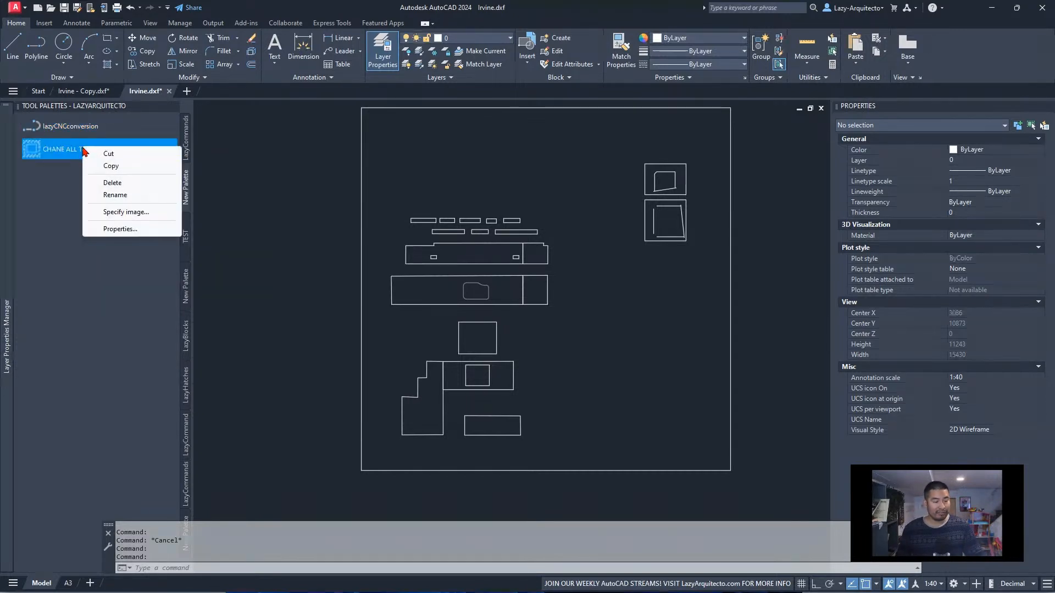
left_click(114, 183)
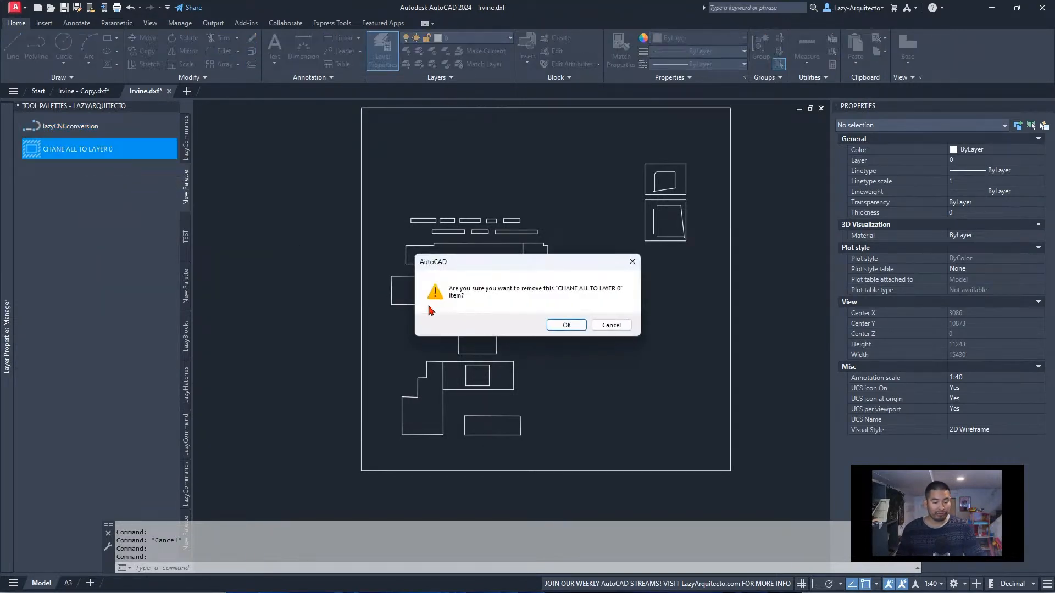
left_click(547, 325)
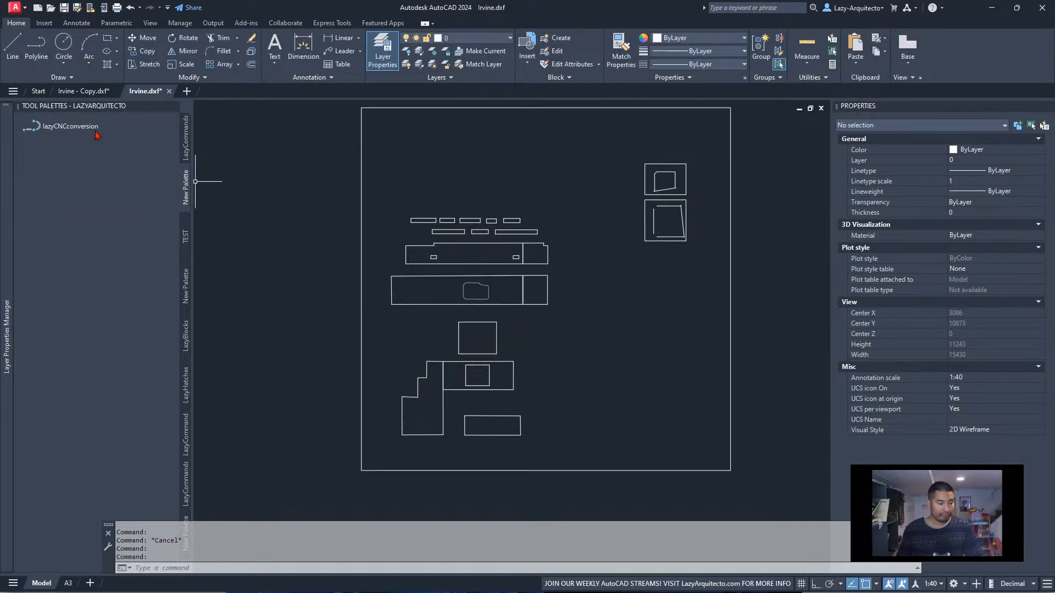
Switch to Irvine - Copy.dxf and examine the sink cut-out and sloping recess in the typical drawing for staff
mouse_move(92, 94)
left_click(94, 93)
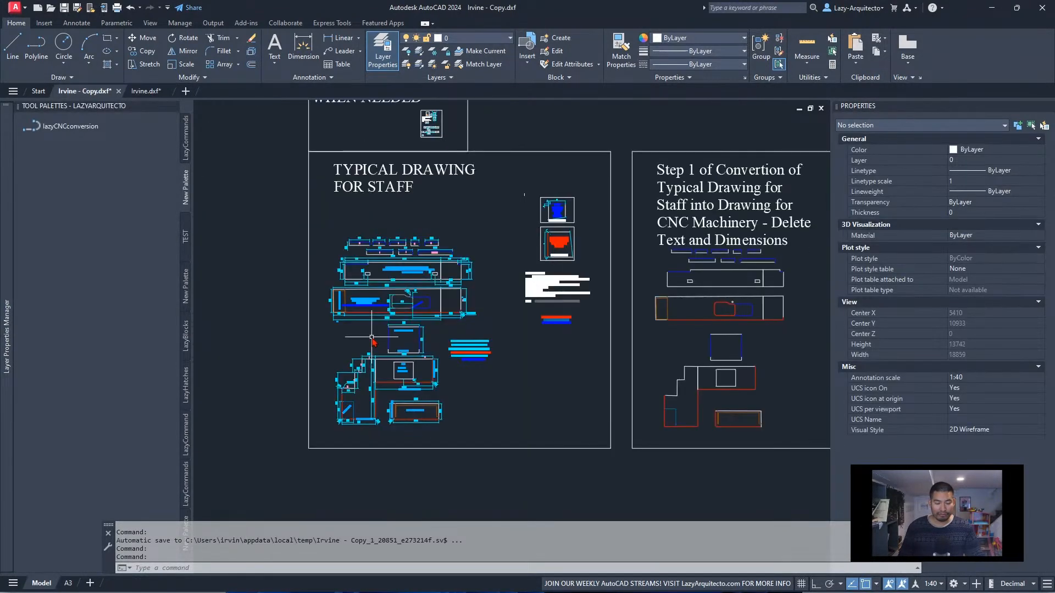
scroll(372, 337, "up", 3)
middle_click_drag(362, 358, 388, 364)
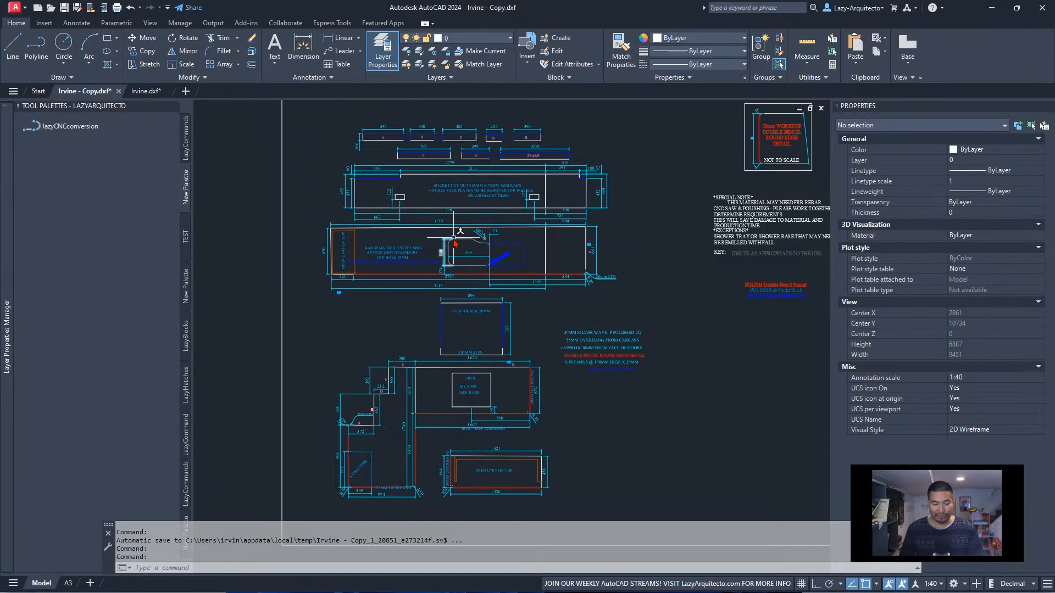
scroll(335, 357, "down", 3)
scroll(389, 297, "up", 3)
scroll(388, 297, "up", 5)
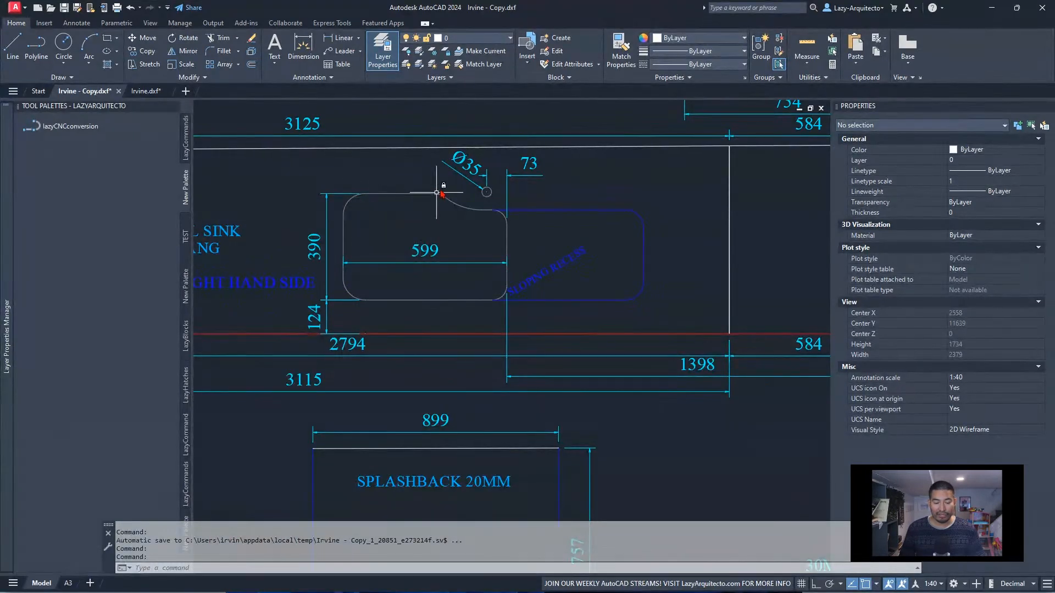
scroll(473, 263, "down", 3)
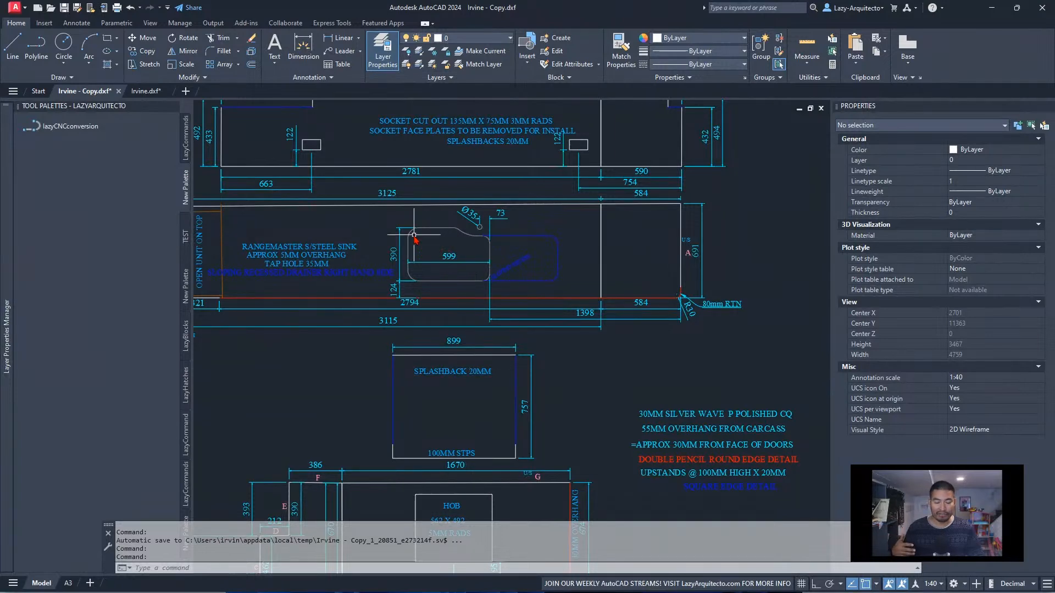
scroll(412, 233, "up", 3)
scroll(449, 230, "down", 5)
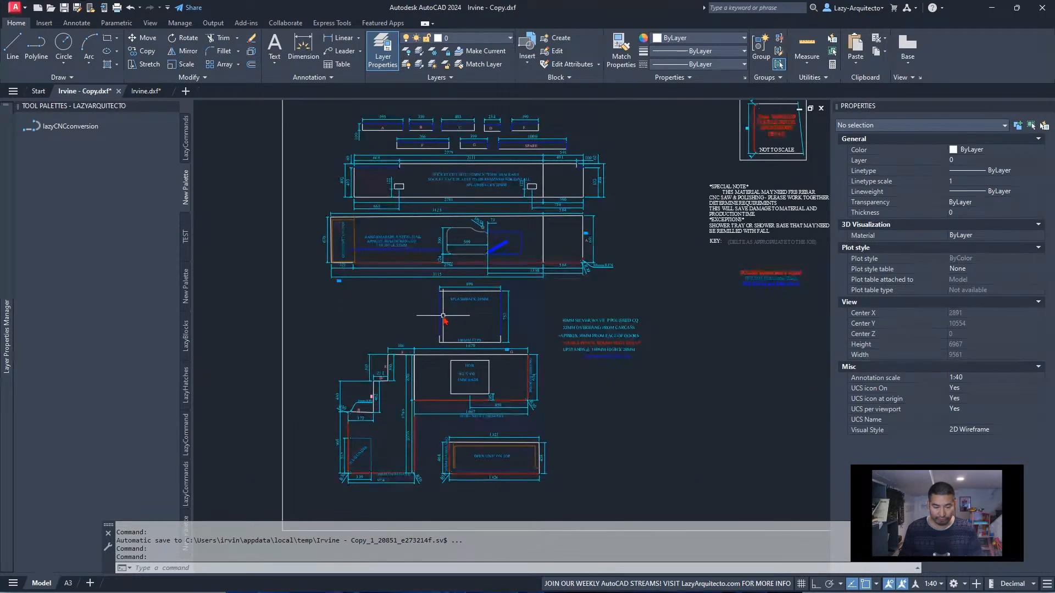
middle_click_drag(441, 316, 449, 333)
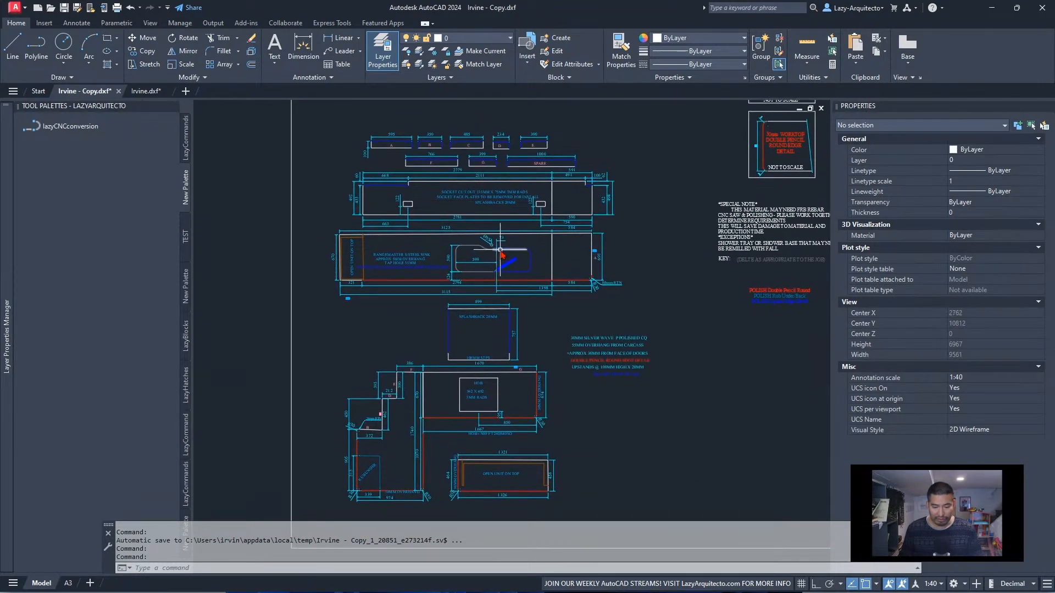
scroll(500, 252, "up", 5)
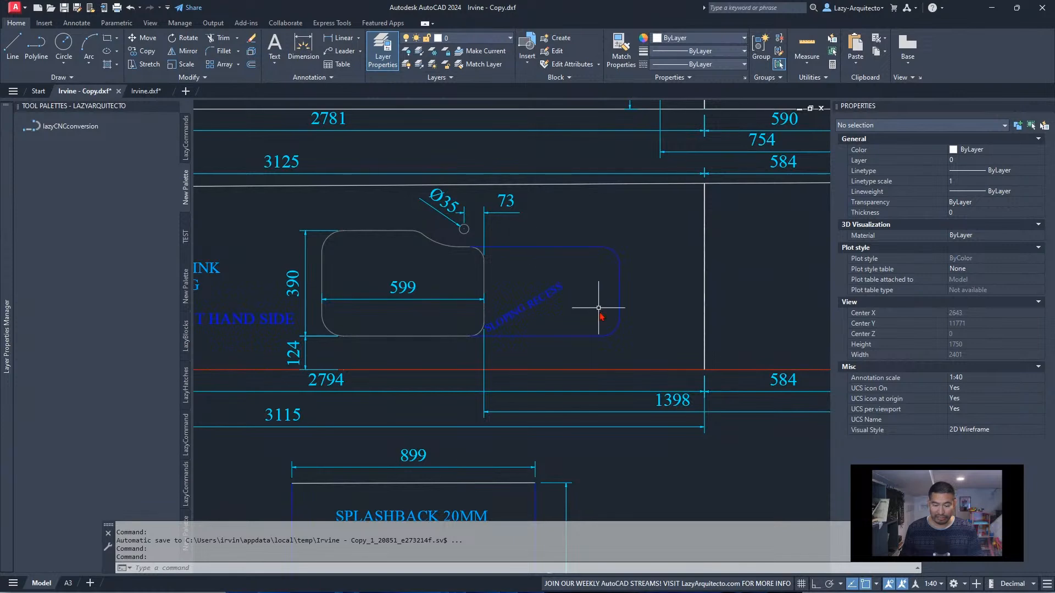
Erase the blue sloping recess outline and its label beside the sink cut-out in the typical drawing for staff
left_click(645, 347)
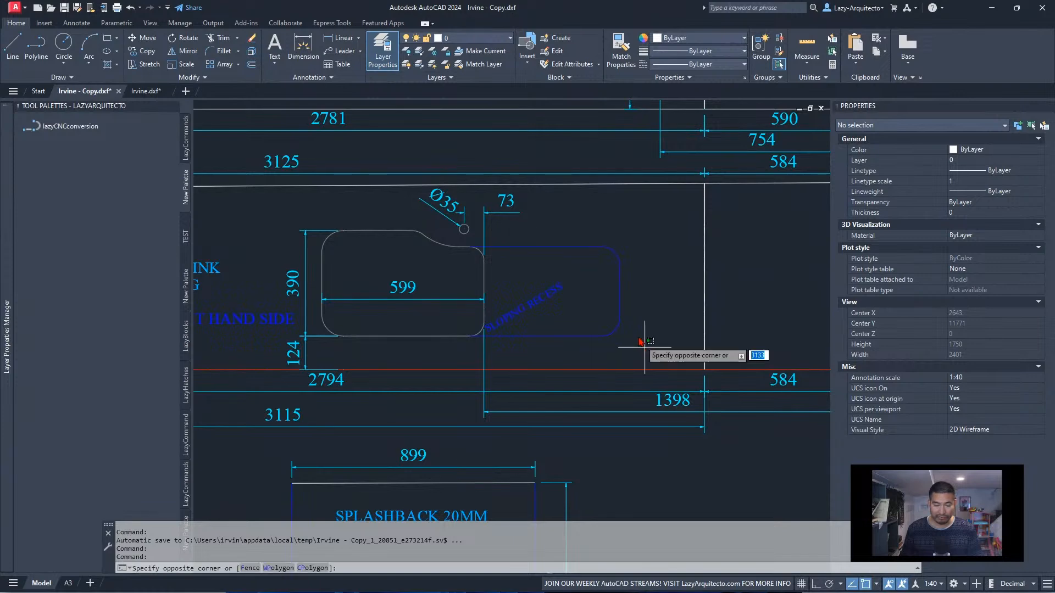
left_click(510, 243)
scroll(510, 243, "down", 5)
scroll(681, 325, "up", 3)
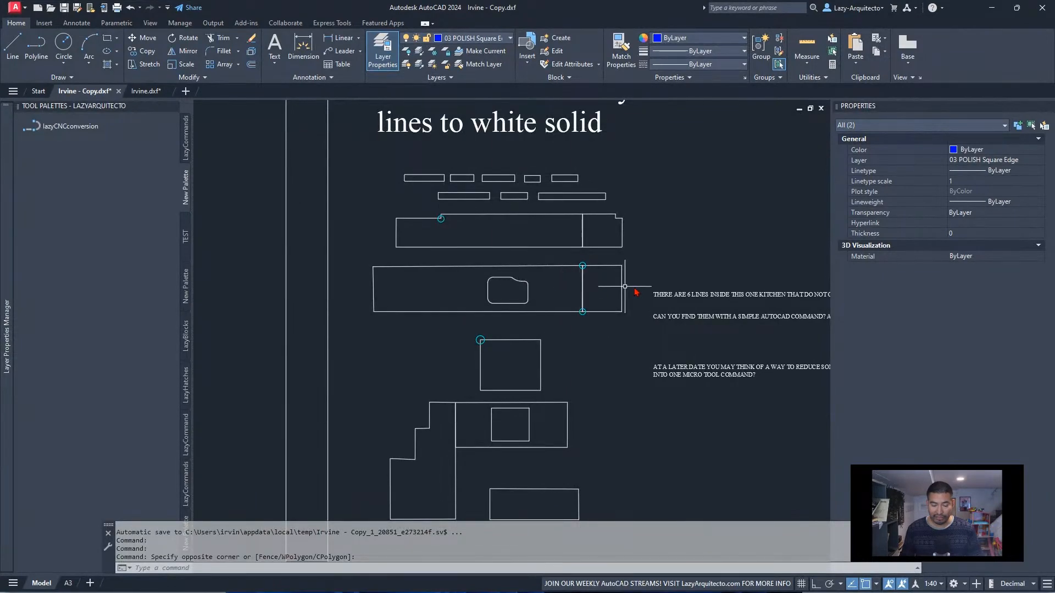
scroll(597, 293, "down", 6)
scroll(323, 294, "up", 4)
middle_click_drag(323, 293, 670, 337)
scroll(670, 338, "down", 1)
scroll(568, 414, "up", 6)
scroll(576, 418, "up", 3)
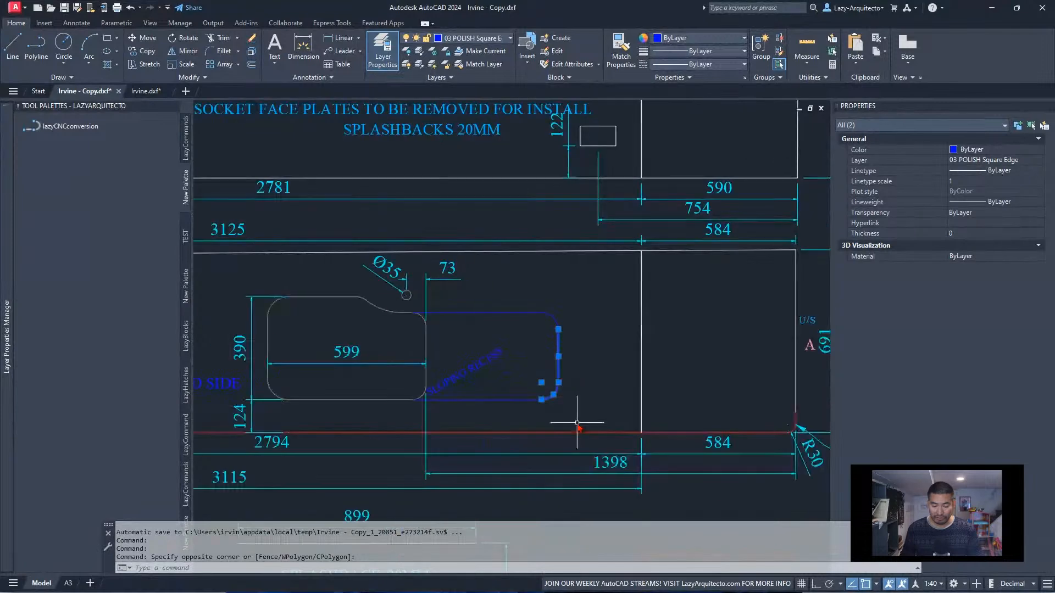
left_click(577, 419)
left_click(495, 317)
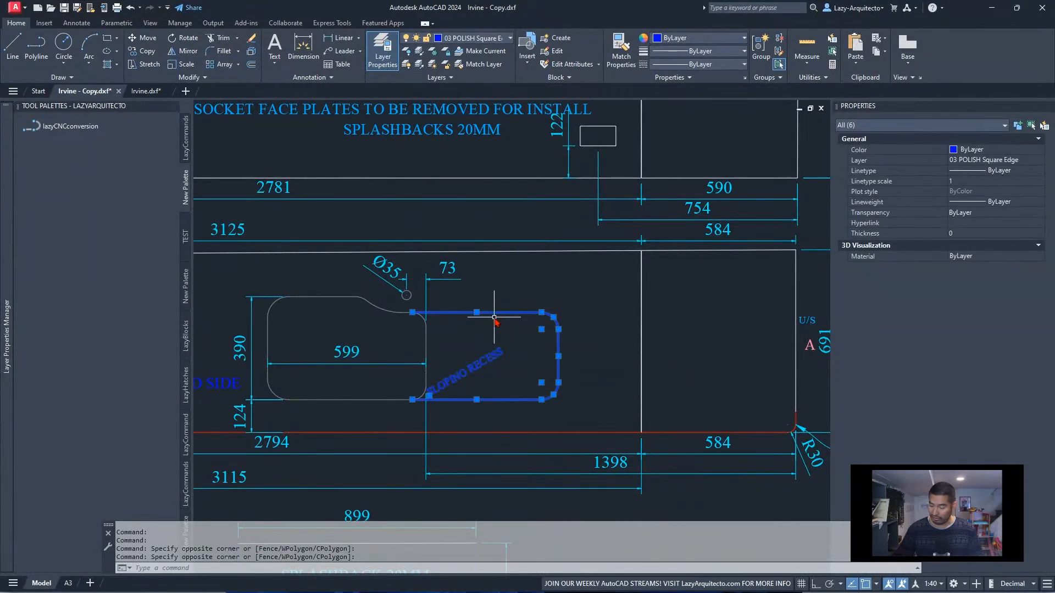
key("Delete")
Run lazyCNCconversion and select all worktop pieces in the typical staff drawing frame as the objects to join
scroll(412, 298, "down", 3)
scroll(406, 300, "down", 6)
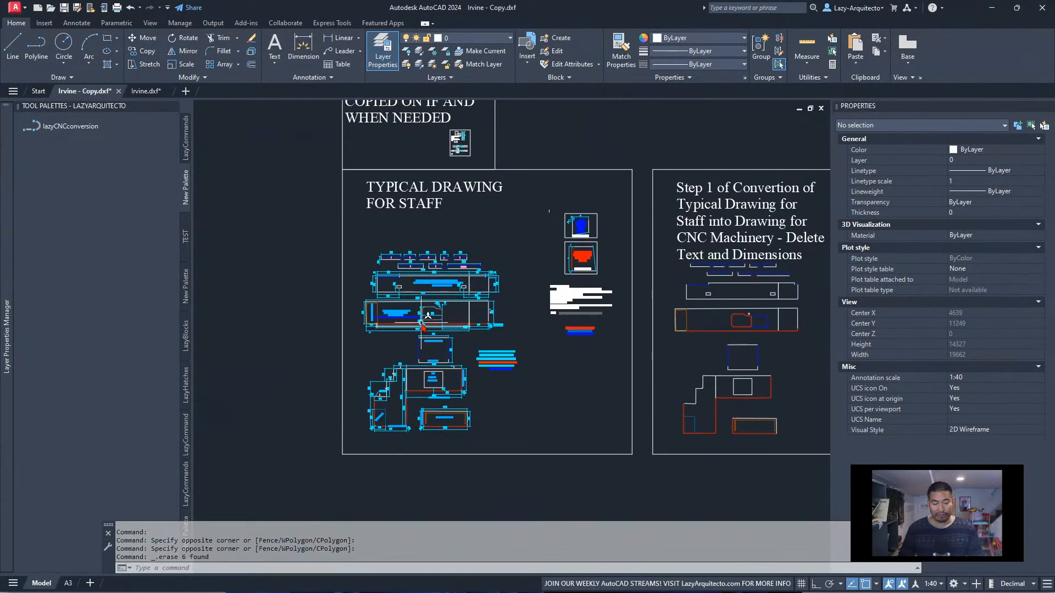
left_click(75, 127)
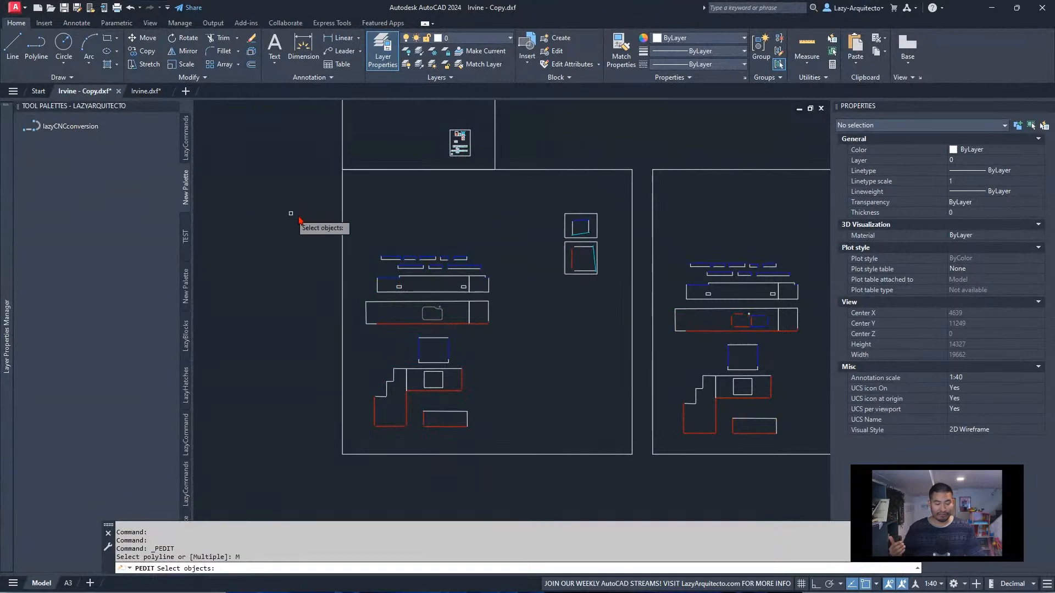
left_click(348, 229)
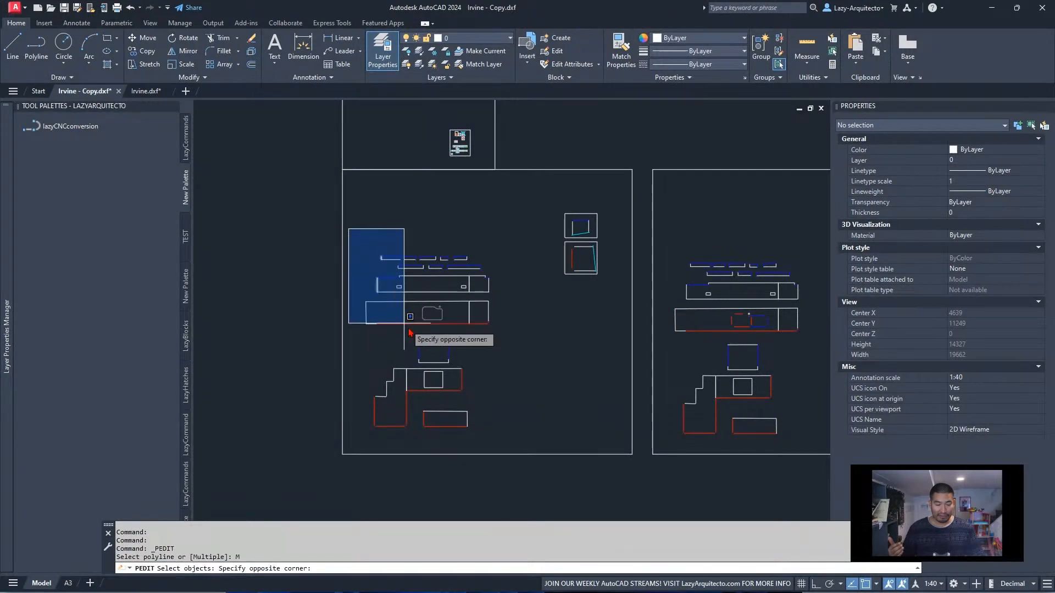
left_click(519, 435)
key("Return")
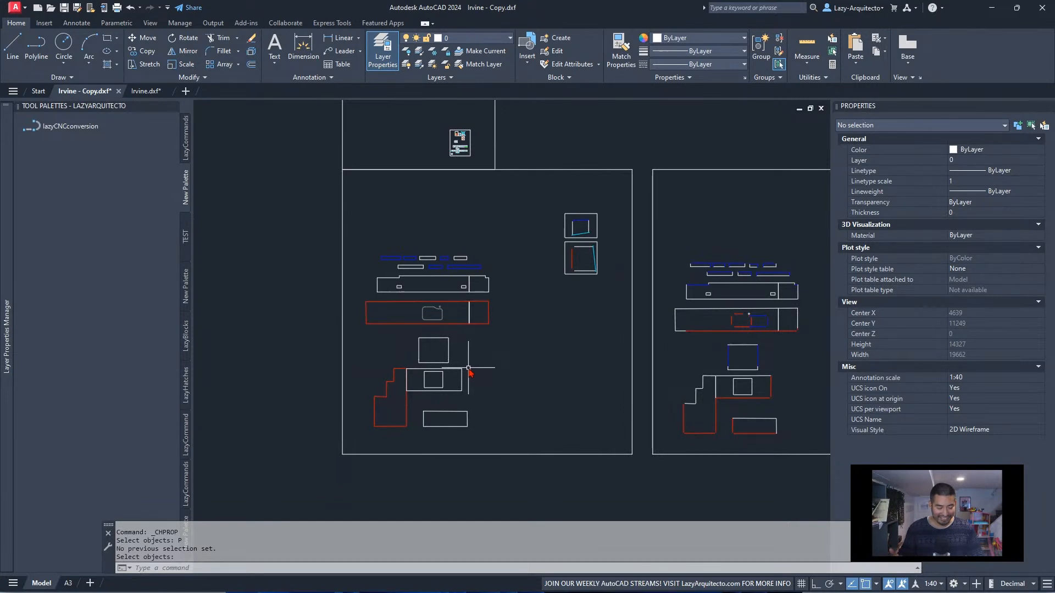
Select the long worktop outline with the sink cut-out to check its layer
scroll(444, 345, "up", 3)
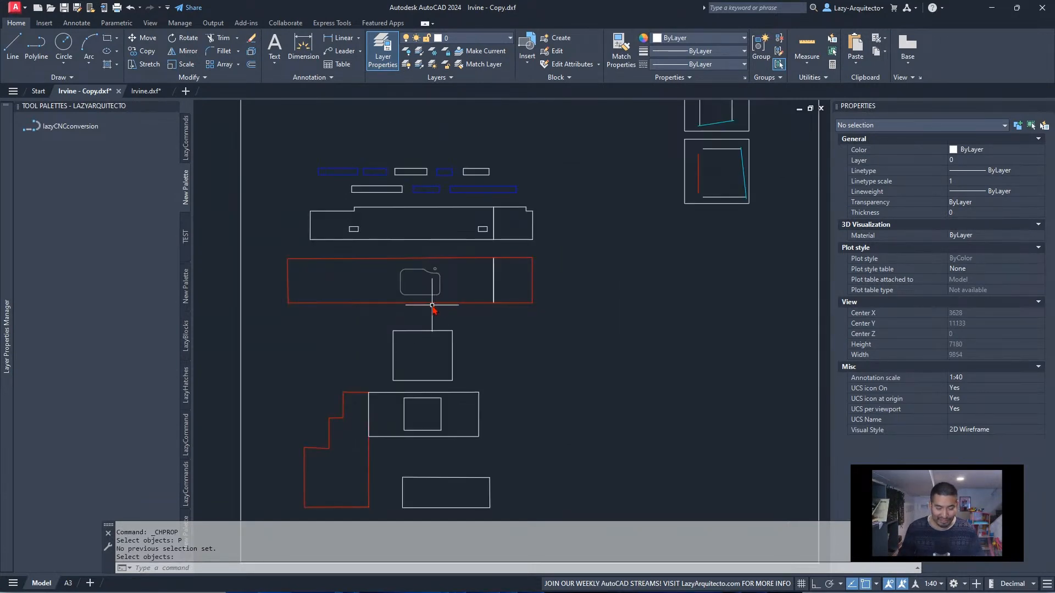
key("Escape")
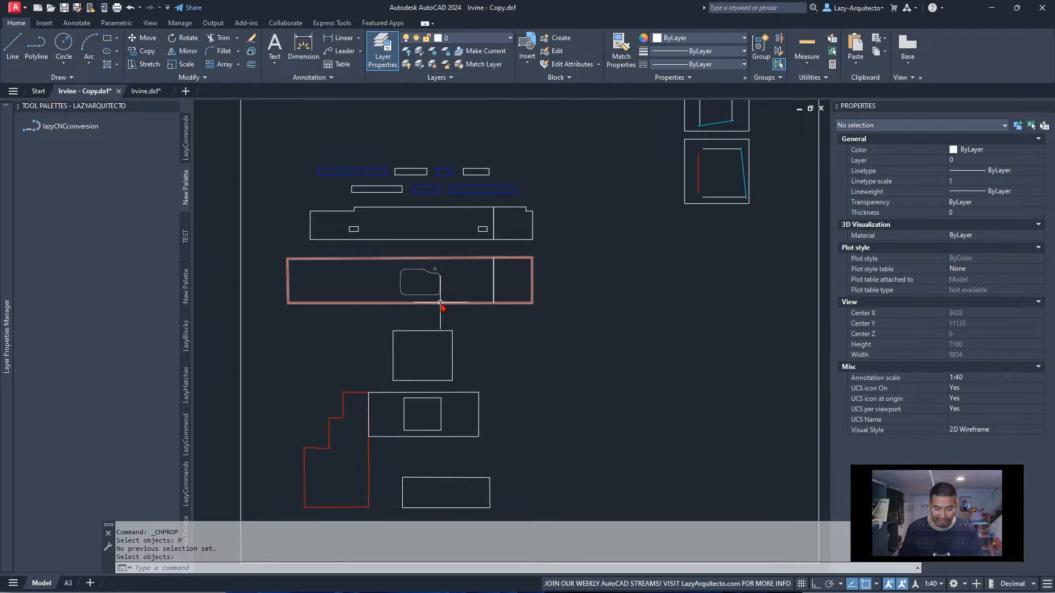
left_click(440, 302)
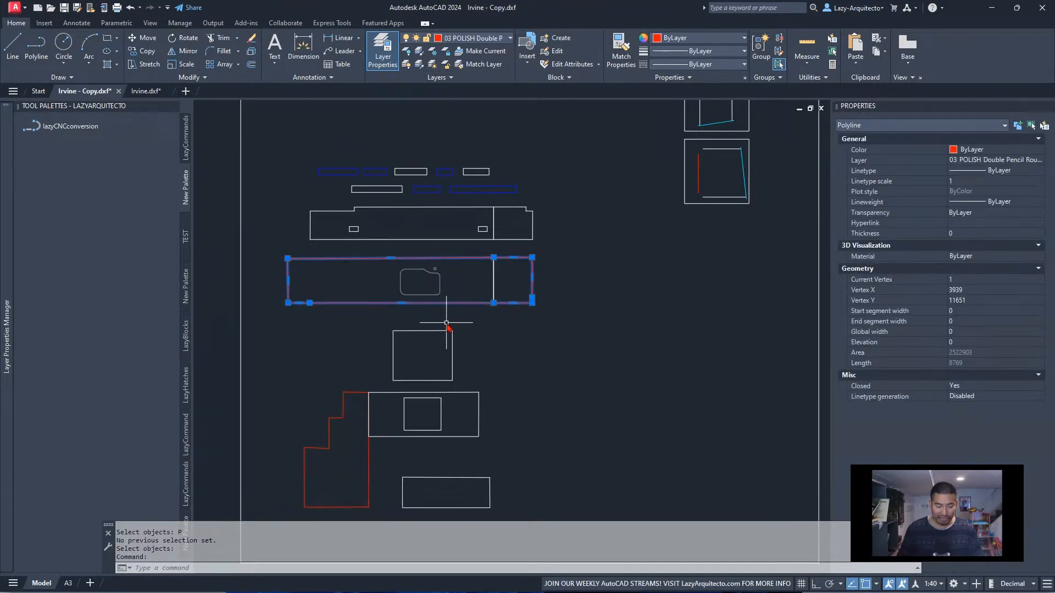
Check the layer of the red stepped worktop outline and examine the command history at the CHPROP object selection
key("Escape")
scroll(376, 386, "down", 3)
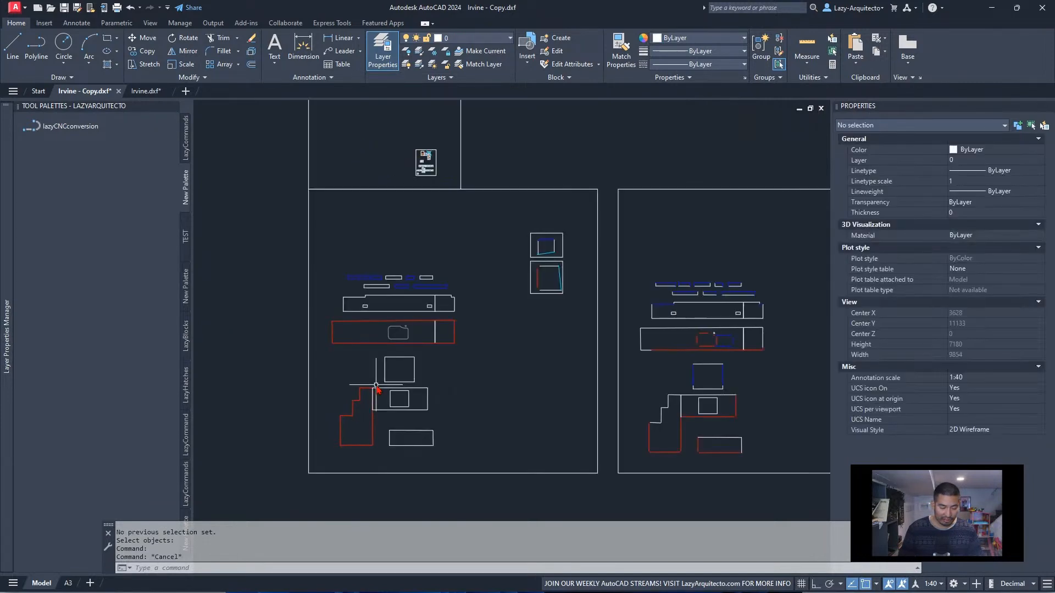
mouse_move(367, 390)
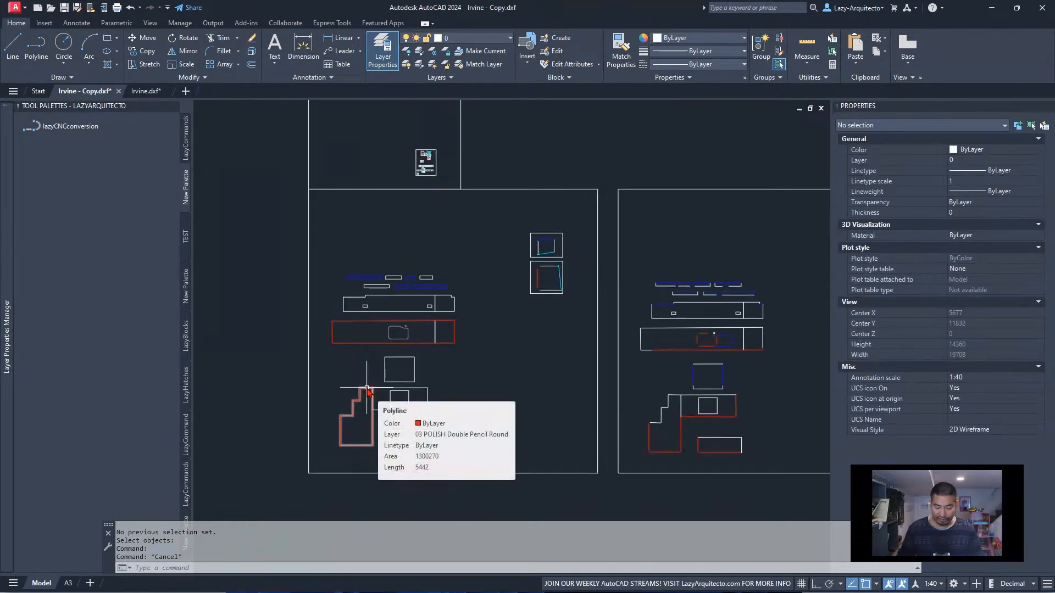
left_click(367, 390)
key("Escape")
key("F2")
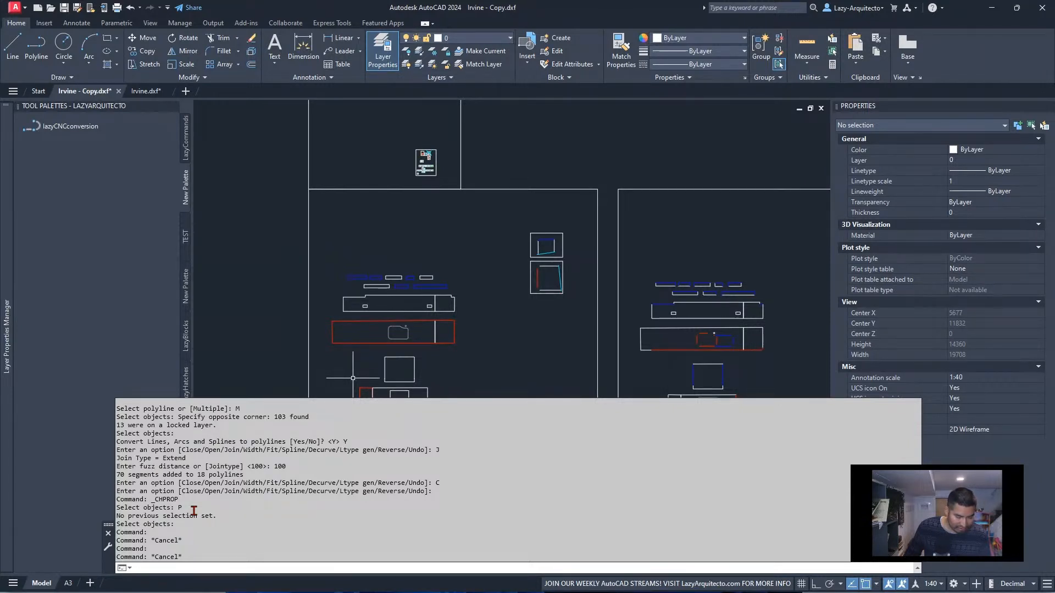
left_click_drag(186, 505, 156, 505)
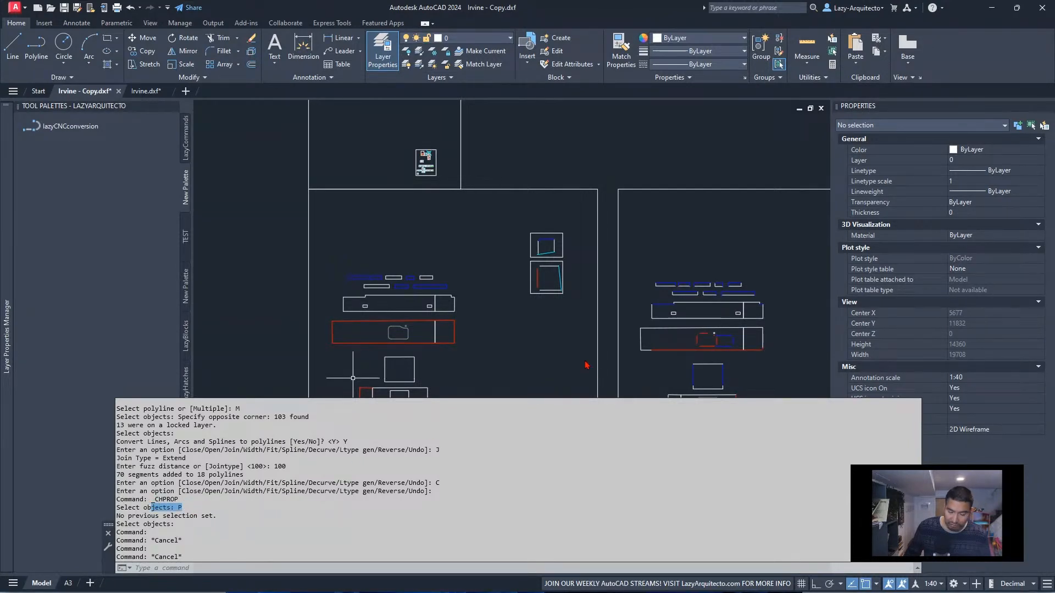
Undo the last lazyCNCconversion run, including its layer change, polyline joining and erasures, to restore the typical drawing for staff
key("ctrl+z")
key("ctrl+z")
key("ctrl+z")
key("ctrl+z")
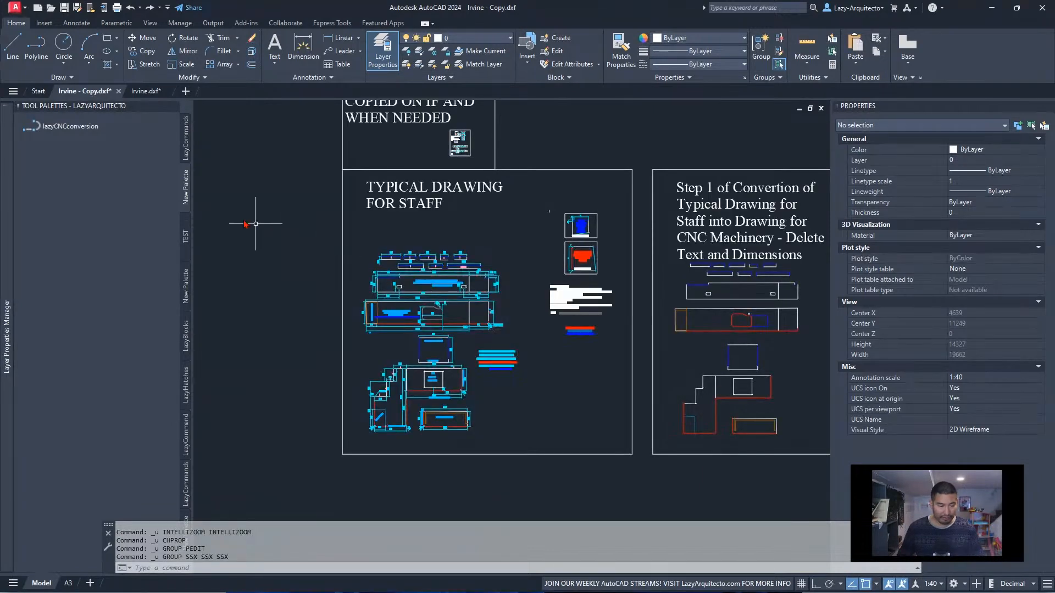
Remove the _CHPROP;P;;LA;0;; section from the lazyCNCconversion command string, leaving _CHPROP;ALL;;LA;0;; directly after the PEDIT part
right_click(61, 130)
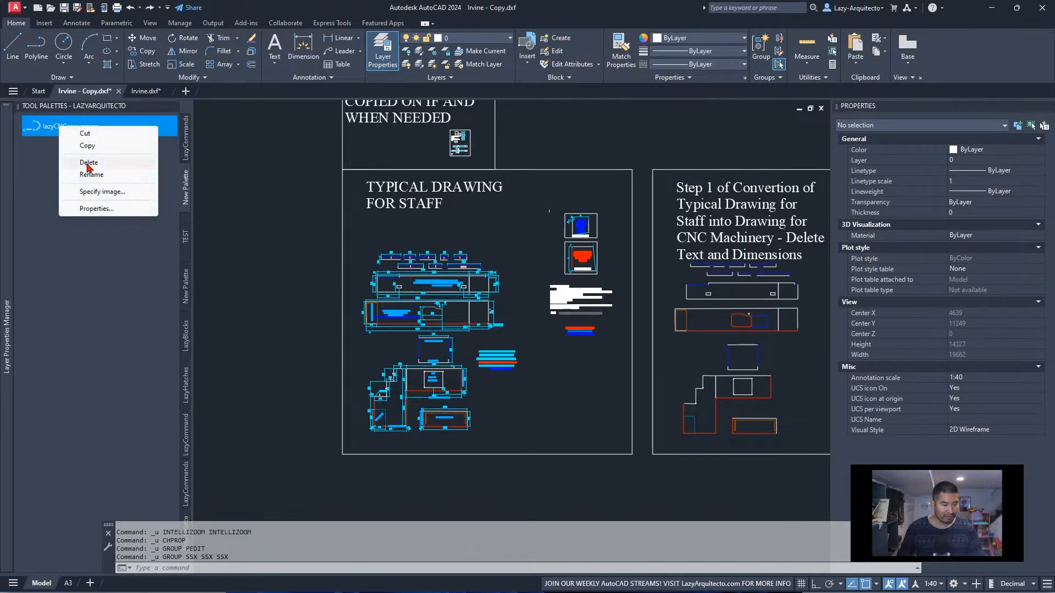
left_click(117, 208)
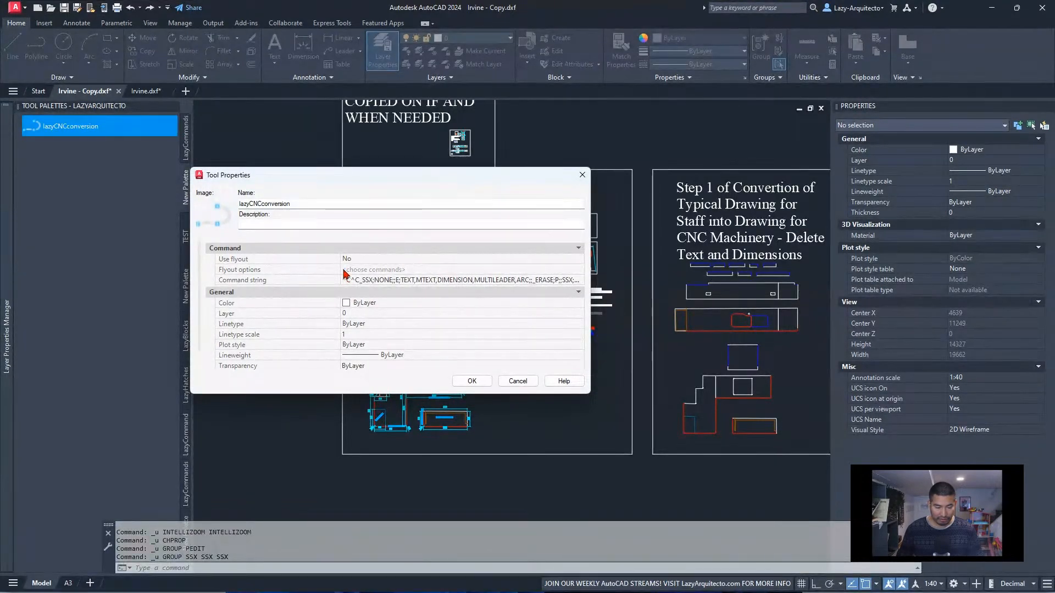
left_click_drag(342, 273, 234, 273)
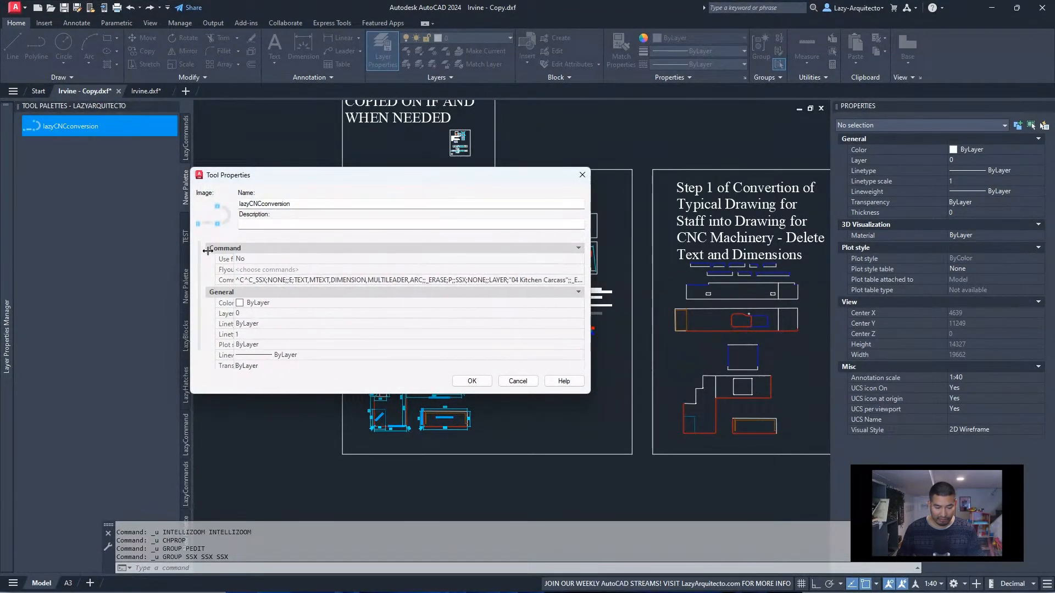
left_click(499, 283)
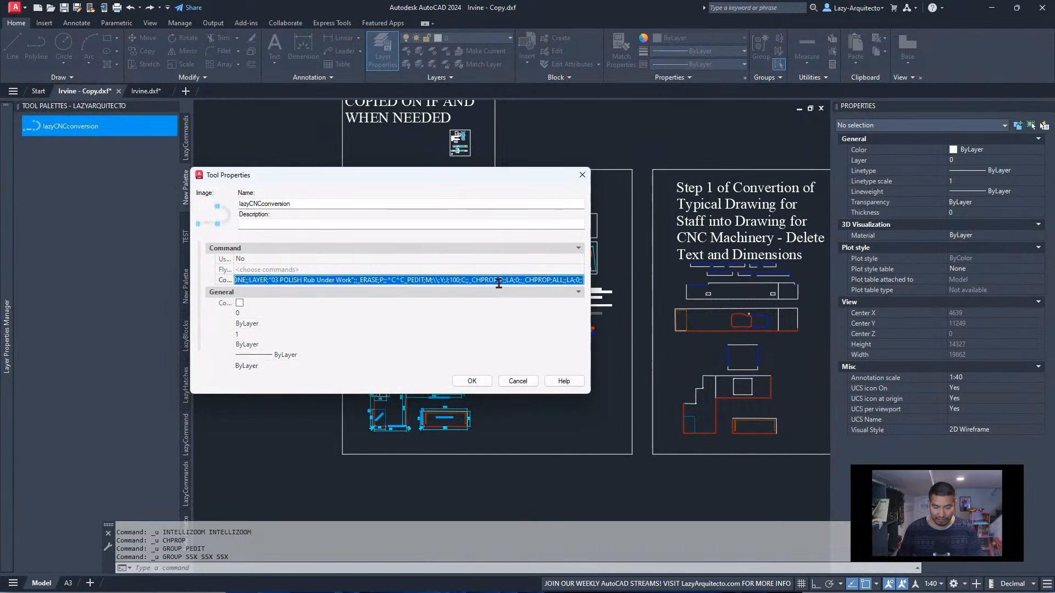
left_click(559, 283)
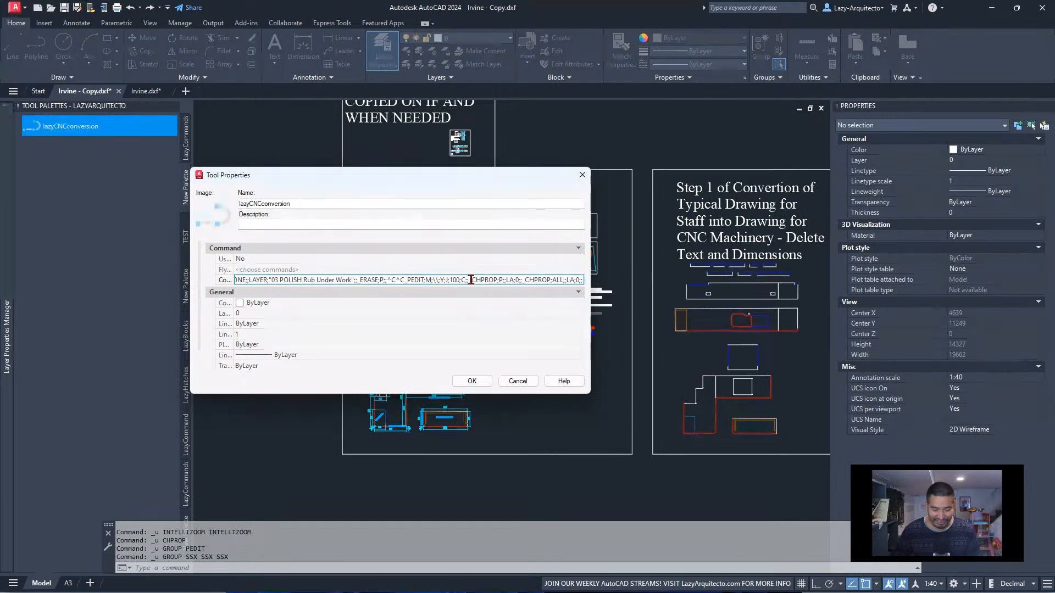
left_click_drag(472, 280, 522, 280)
key("Delete")
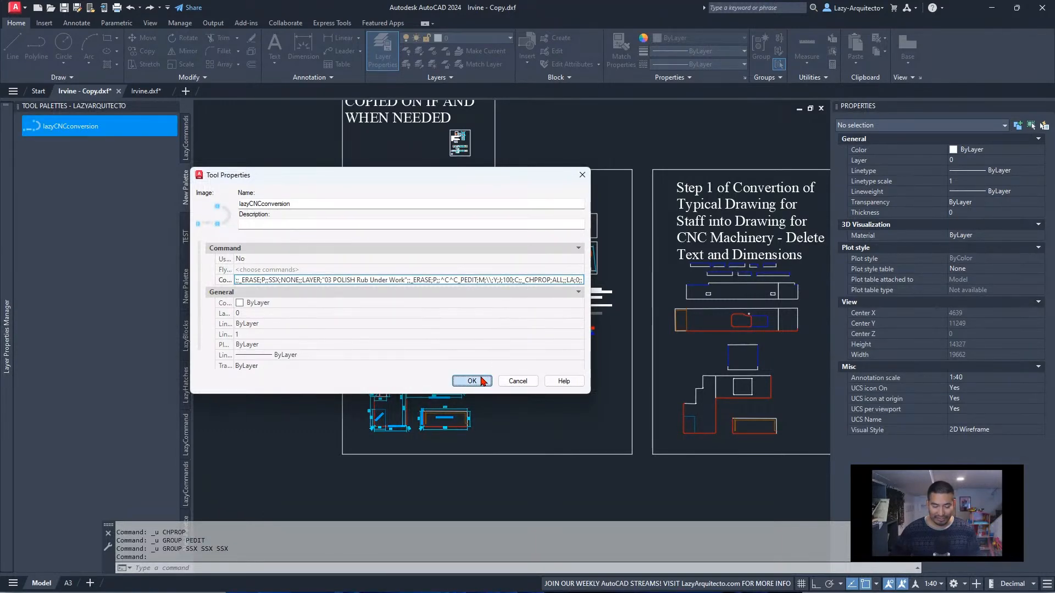
left_click(482, 381)
Run lazyCNCconversion on the typical drawing for staff and select all its worktop pieces as the objects to join
scroll(451, 348, "up", 3)
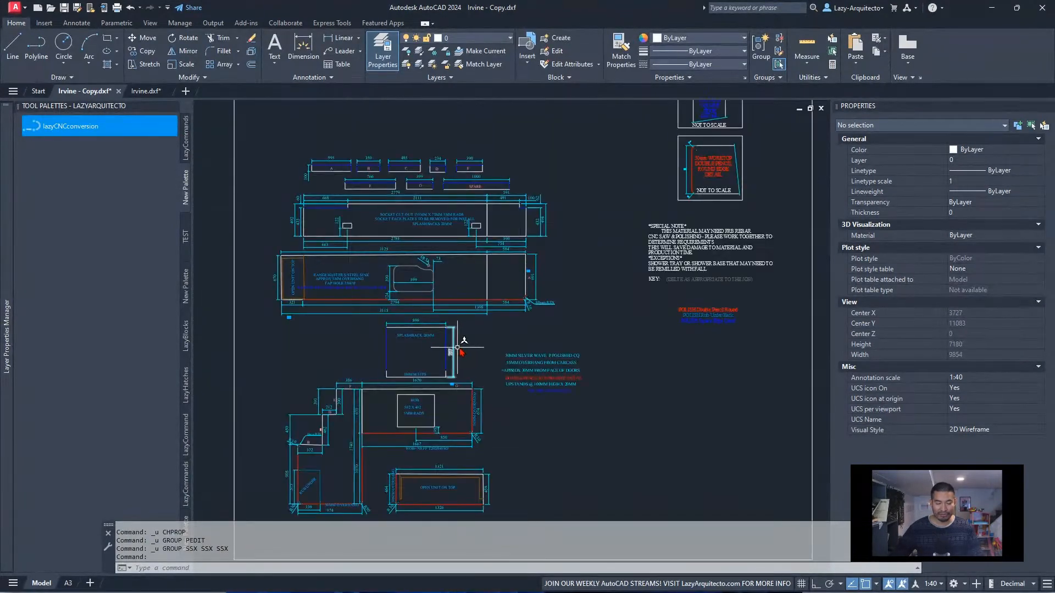
middle_click_drag(459, 342, 499, 325)
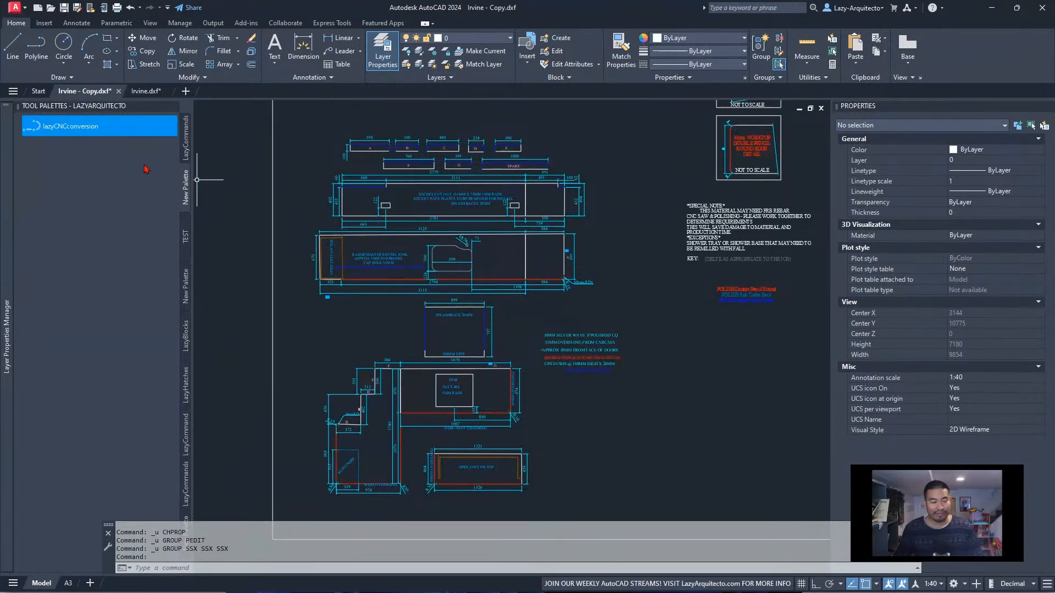
left_click(93, 127)
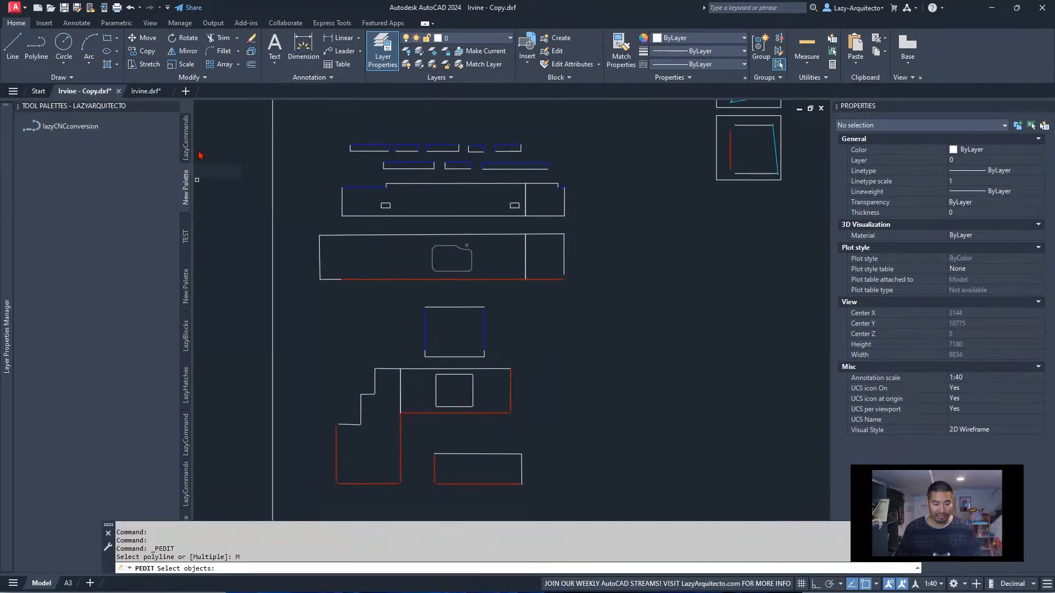
left_click(285, 118)
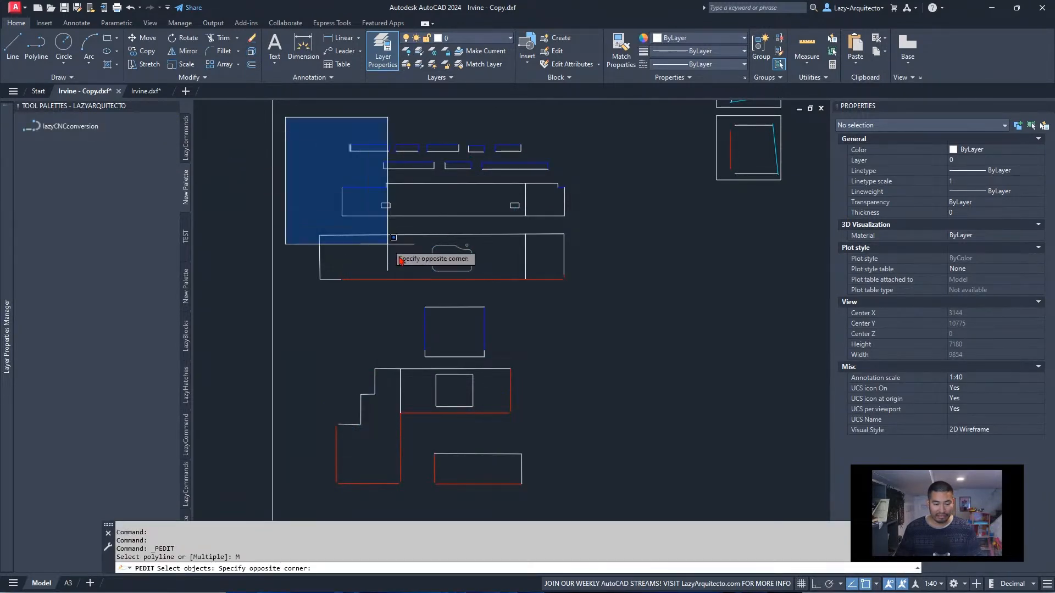
left_click(623, 506)
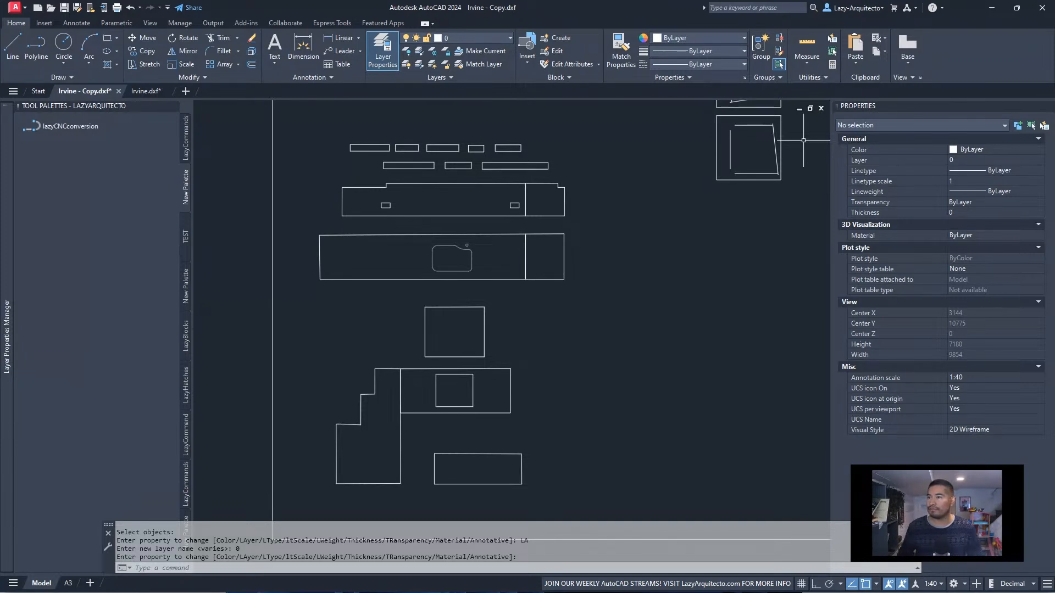
key("alt+Tab")
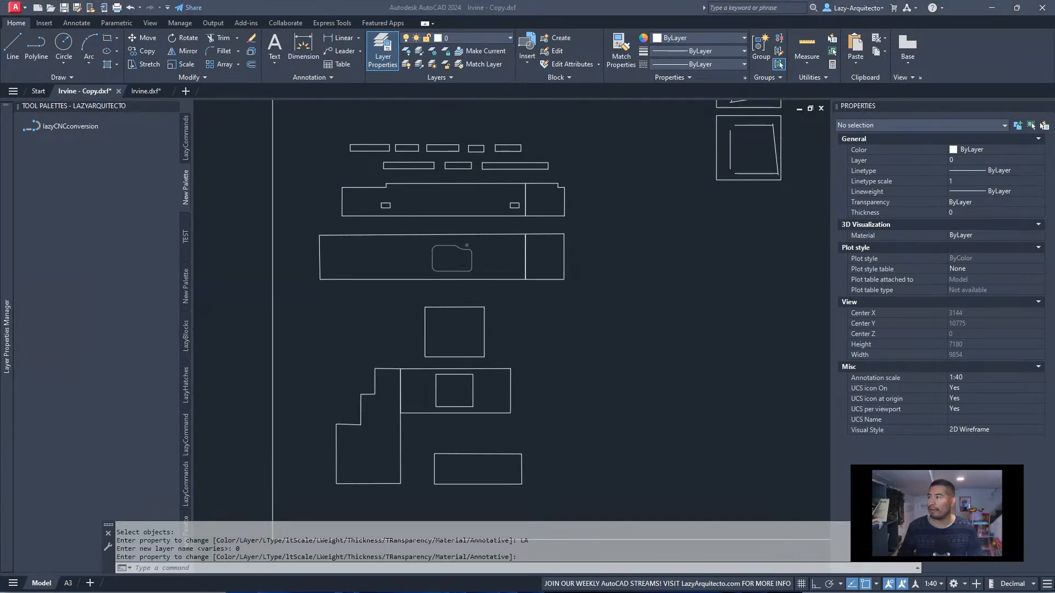